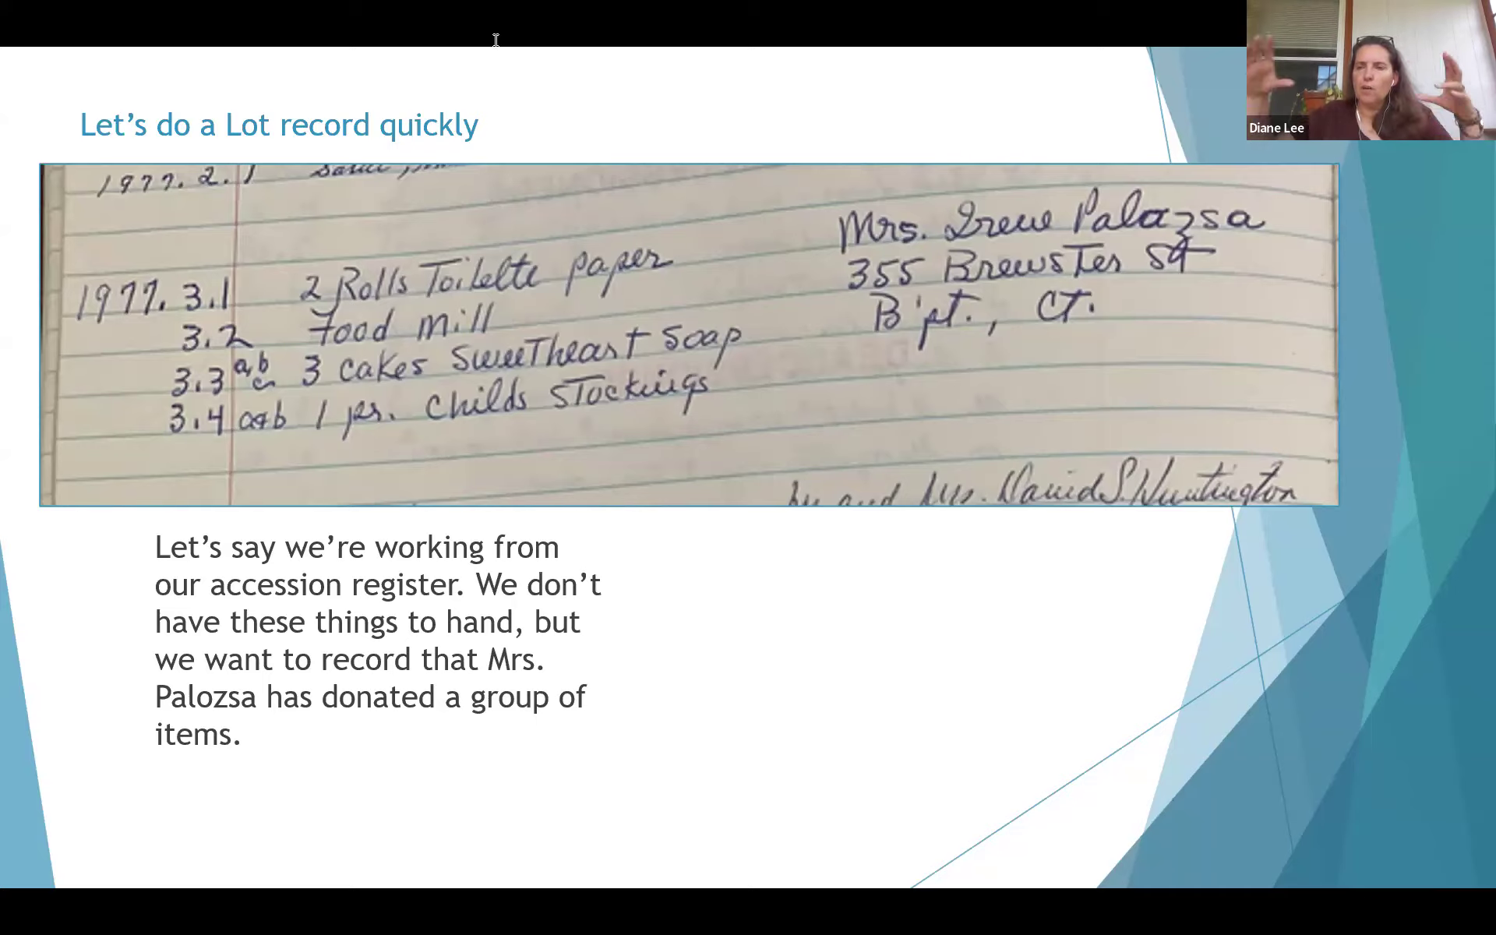
# Switch from the 'Let's do a Lot record quickly' slide to the Sandbox login page in Chrome
pyautogui.hotkey('alt', 'Tab')
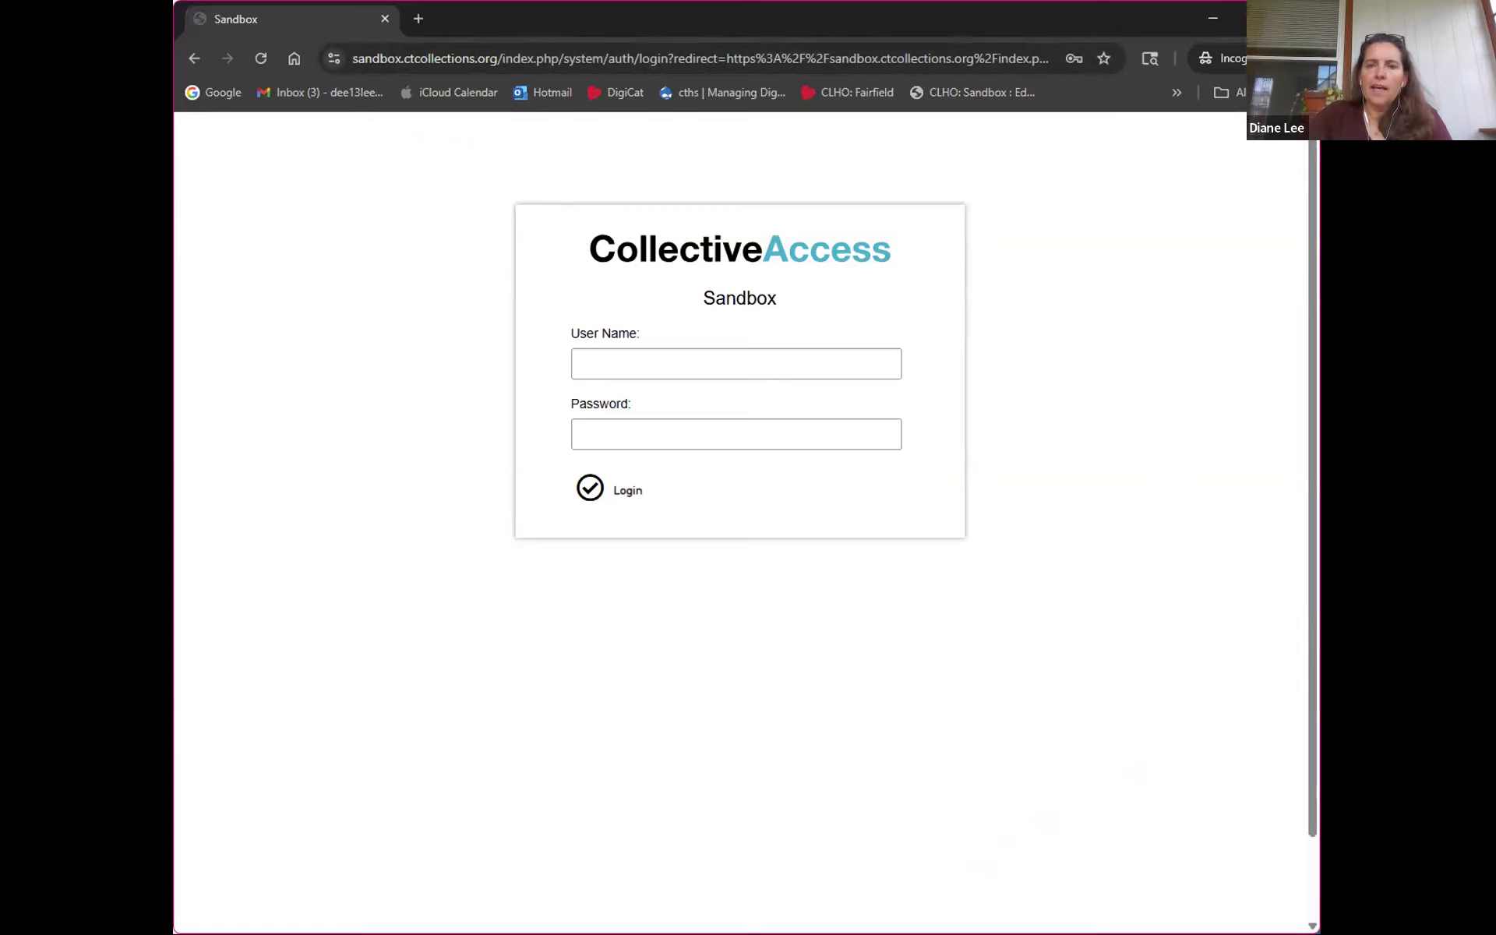
# Log in to the CollectiveAccess Sandbox with the volunteer account's username and password
pyautogui.click(735, 364)
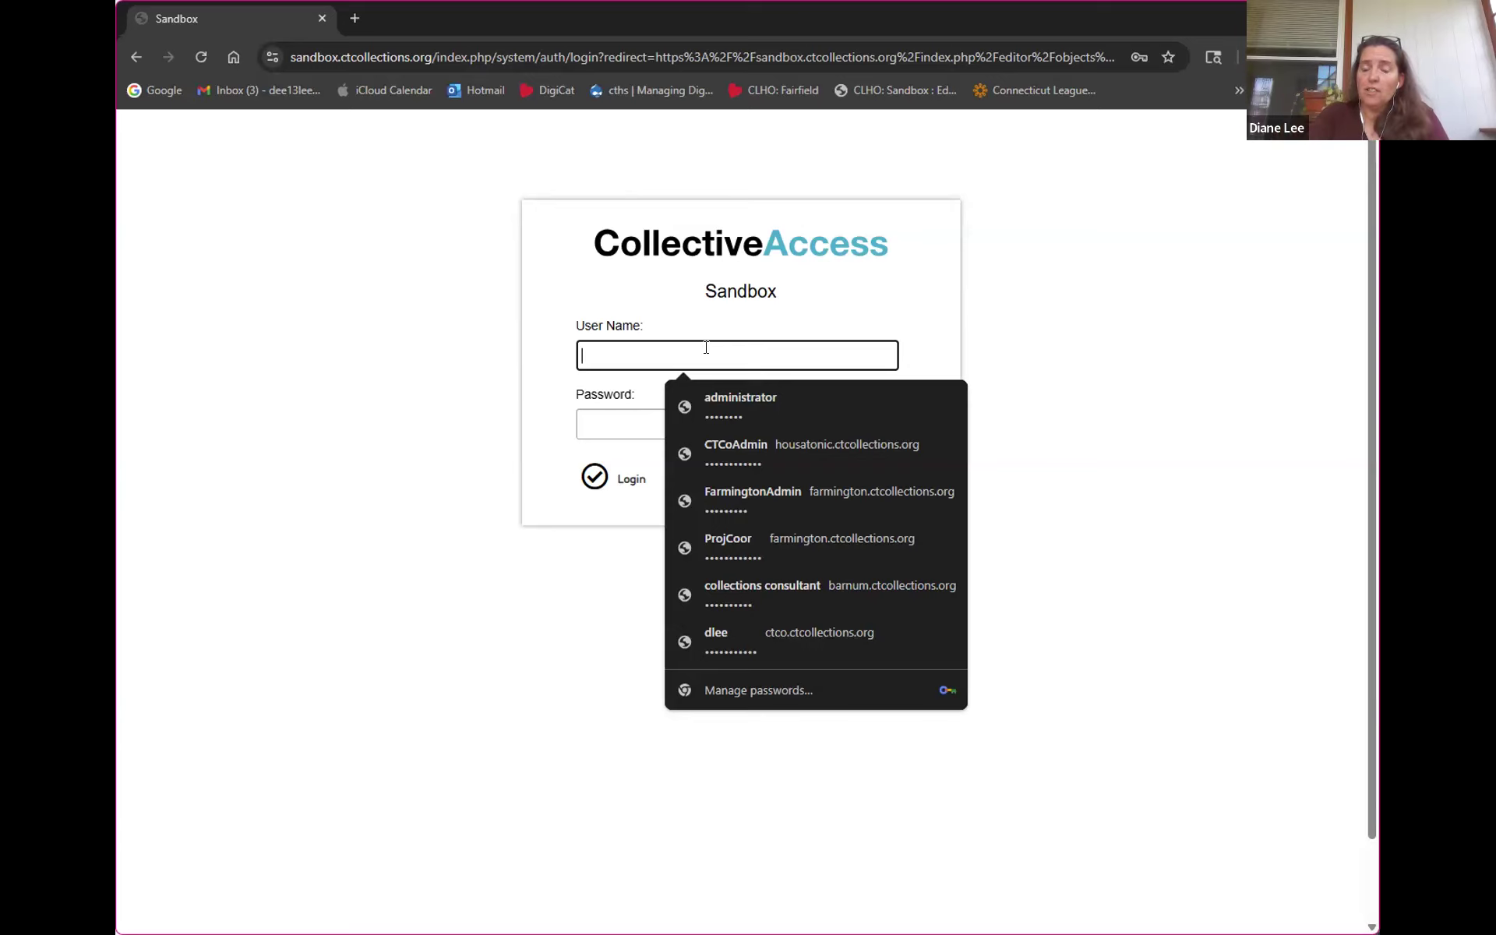
pyautogui.write('b')
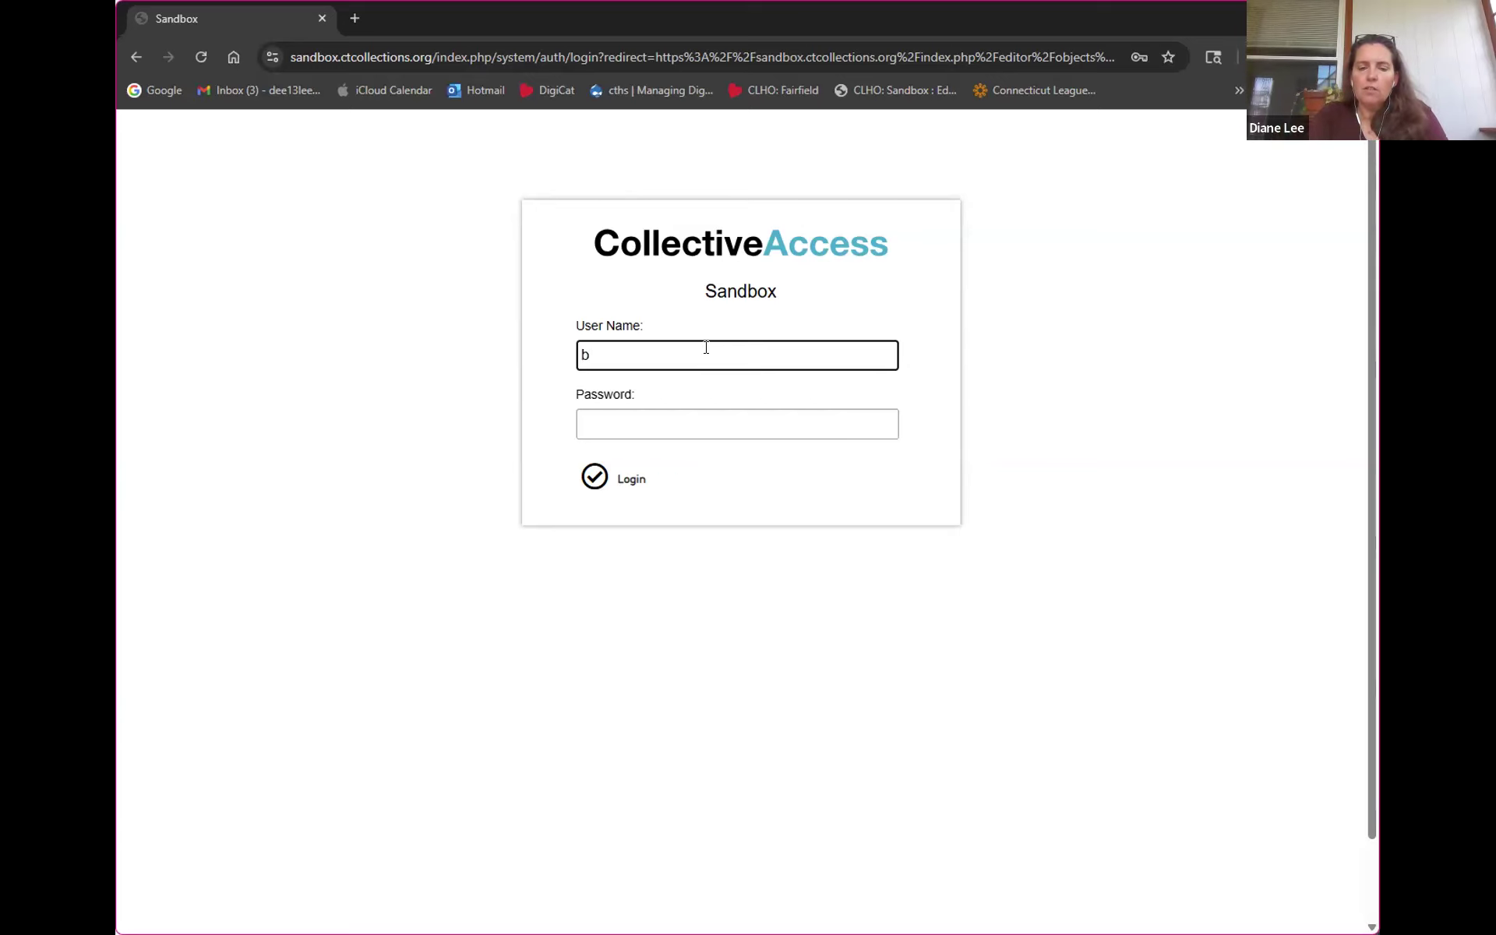
pyautogui.write('volunteer')
pyautogui.press('Tab')
pyautogui.write('*********')
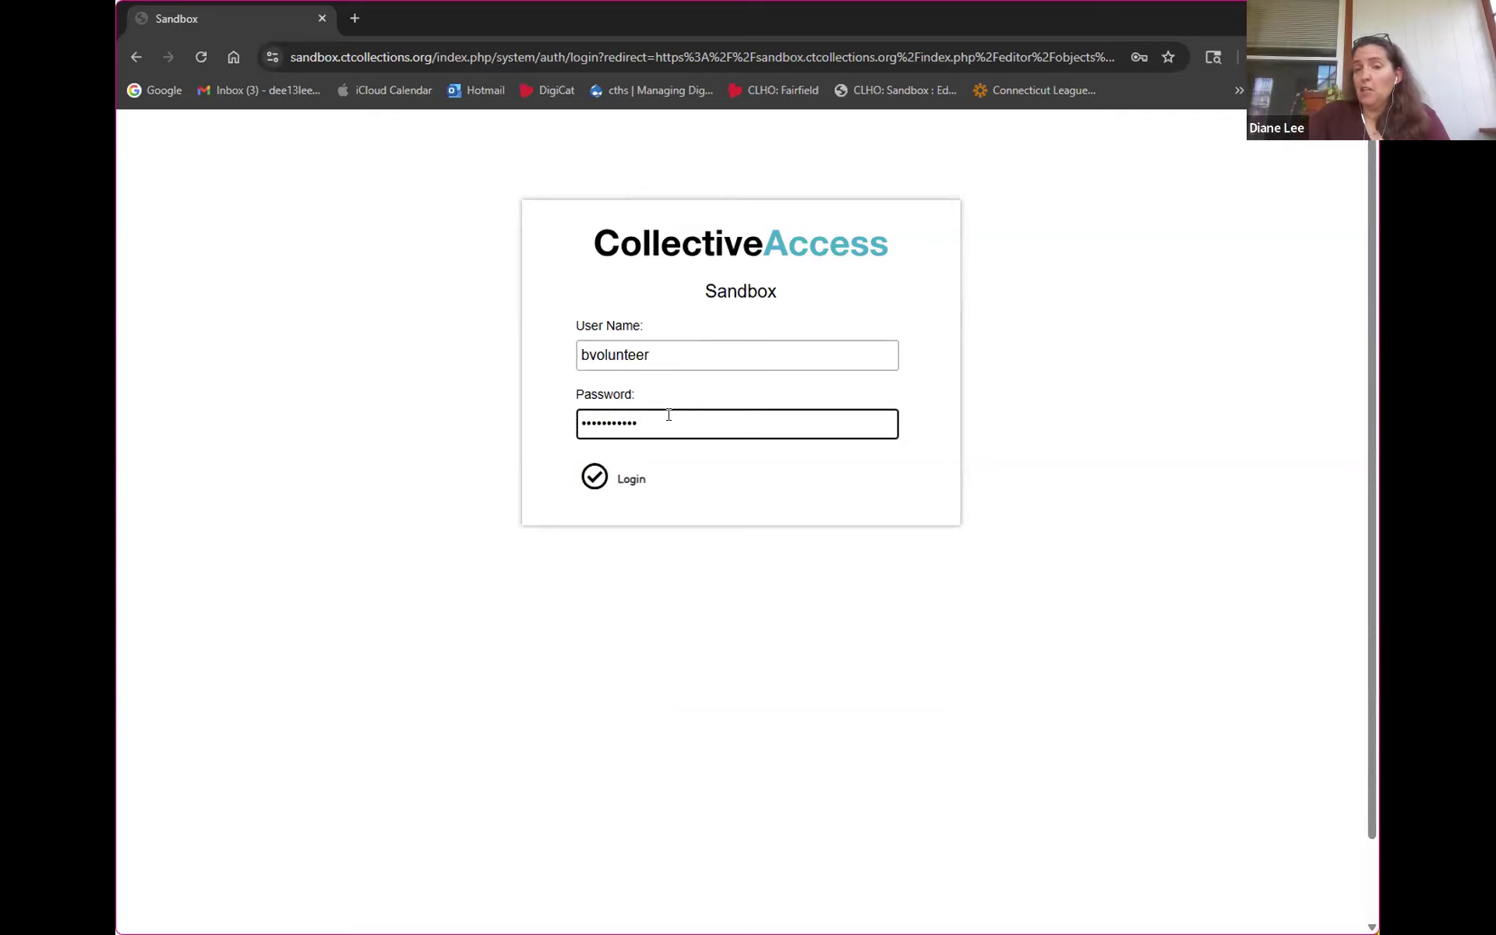
pyautogui.click(591, 482)
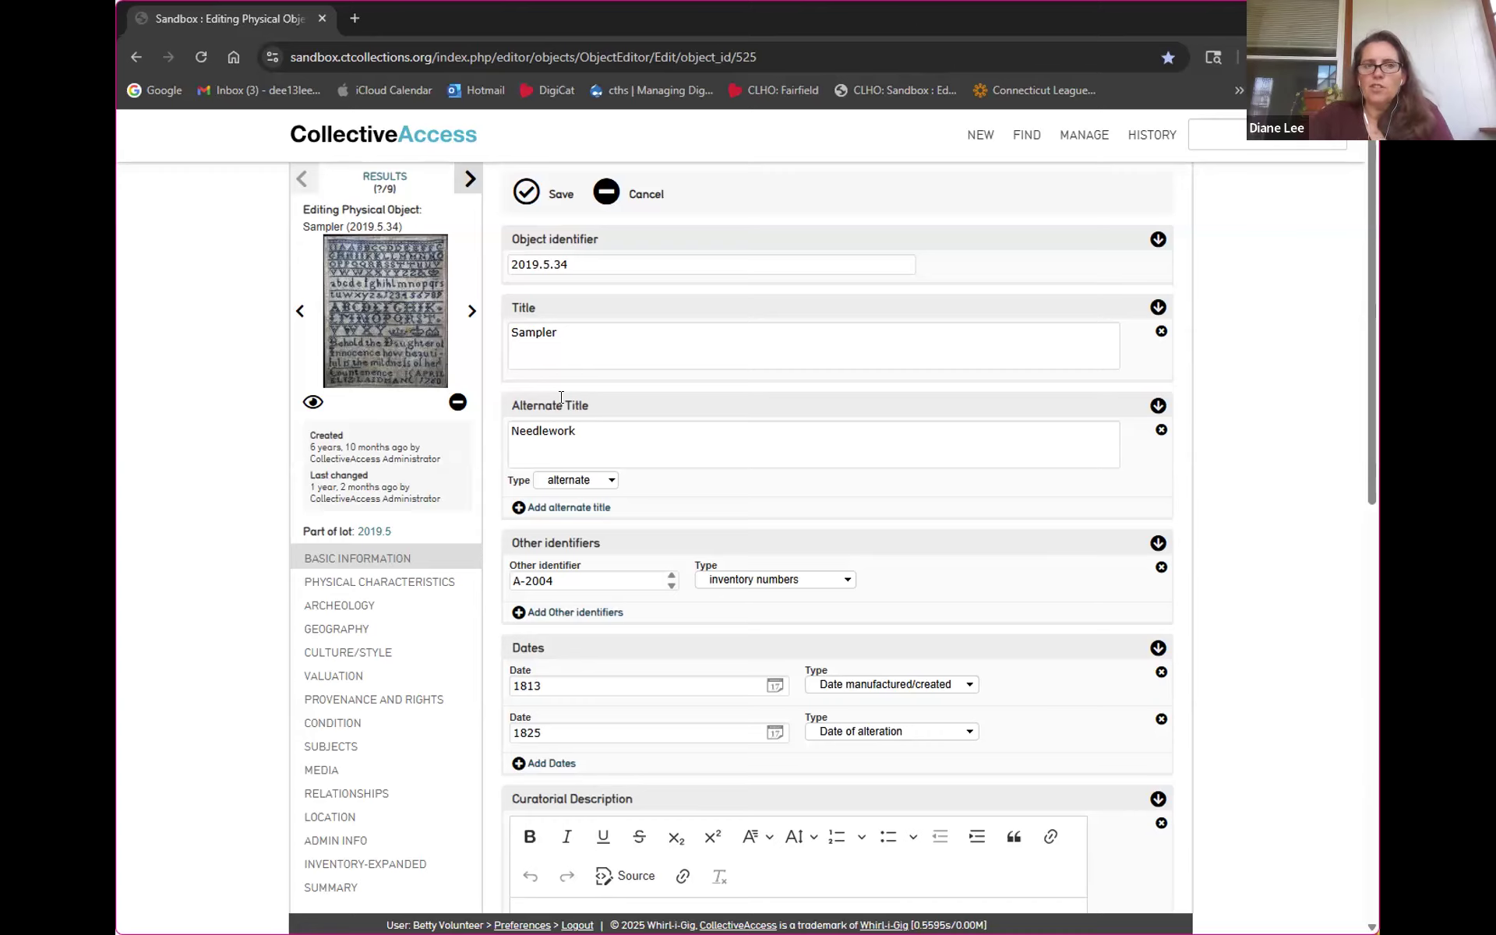
# Glance over the Sampler record (2019.5.34), then go to the Sandbox dashboard via the logo
pyautogui.scroll(-12, 530, 421)
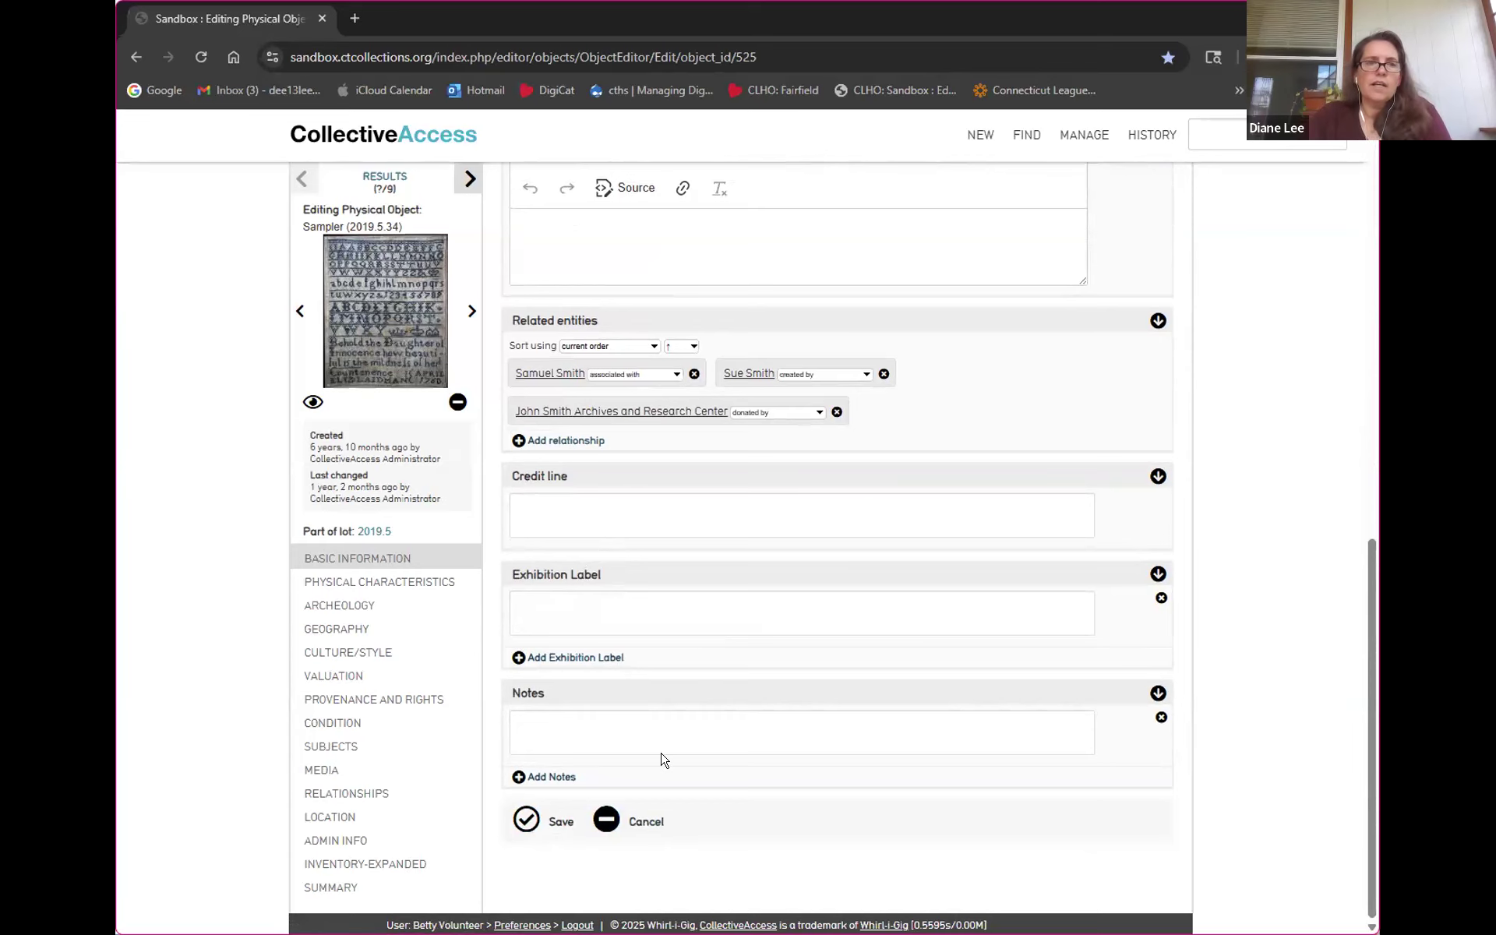
pyautogui.scroll(10, 661, 761)
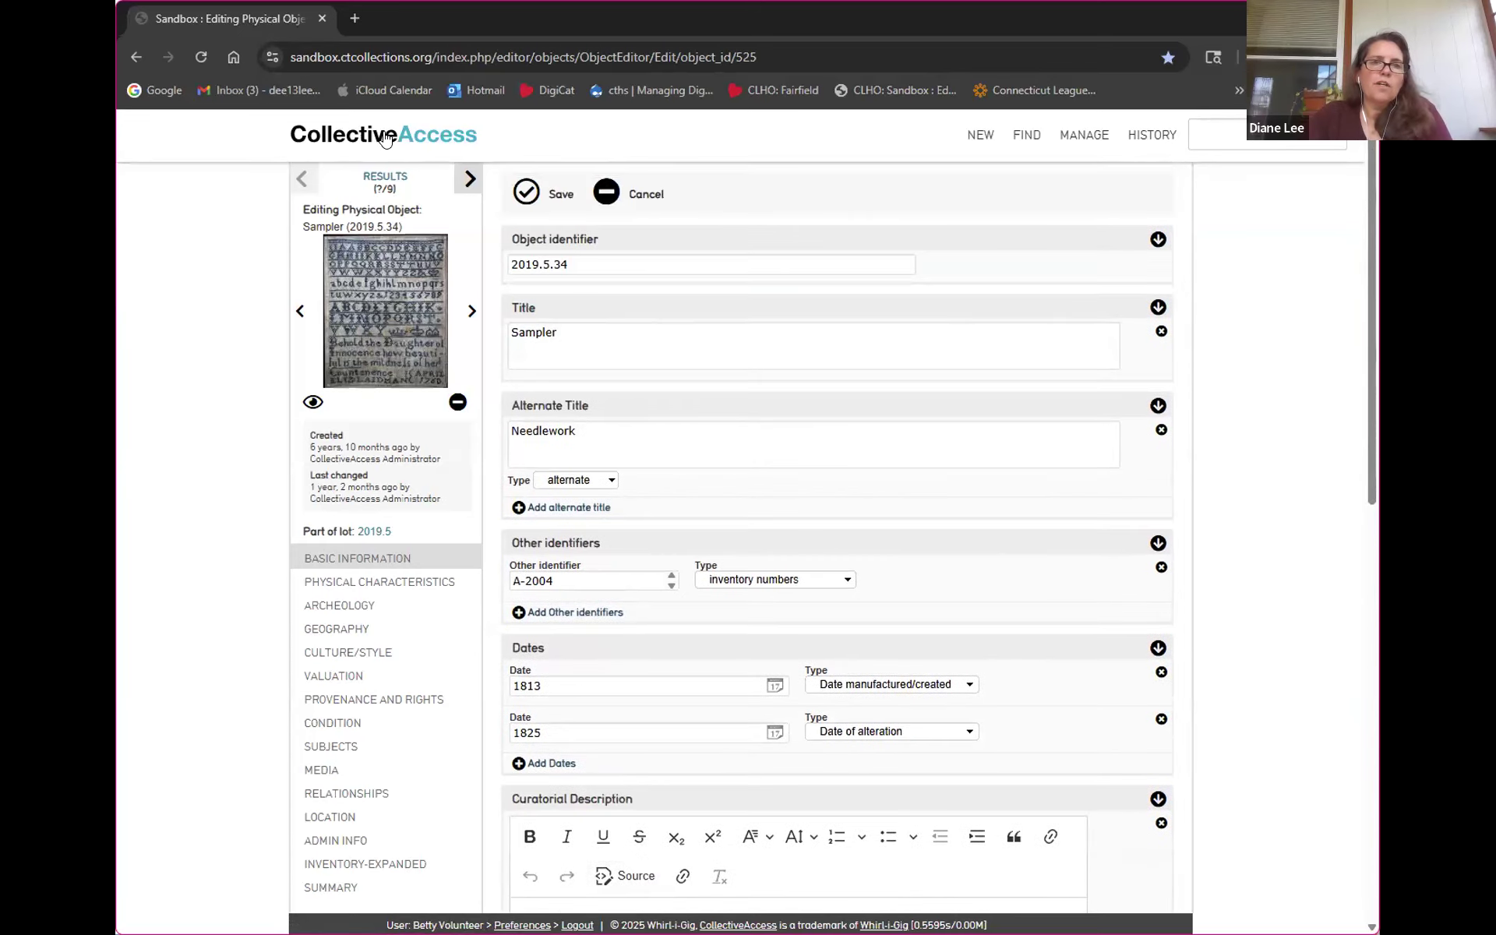
pyautogui.click(385, 138)
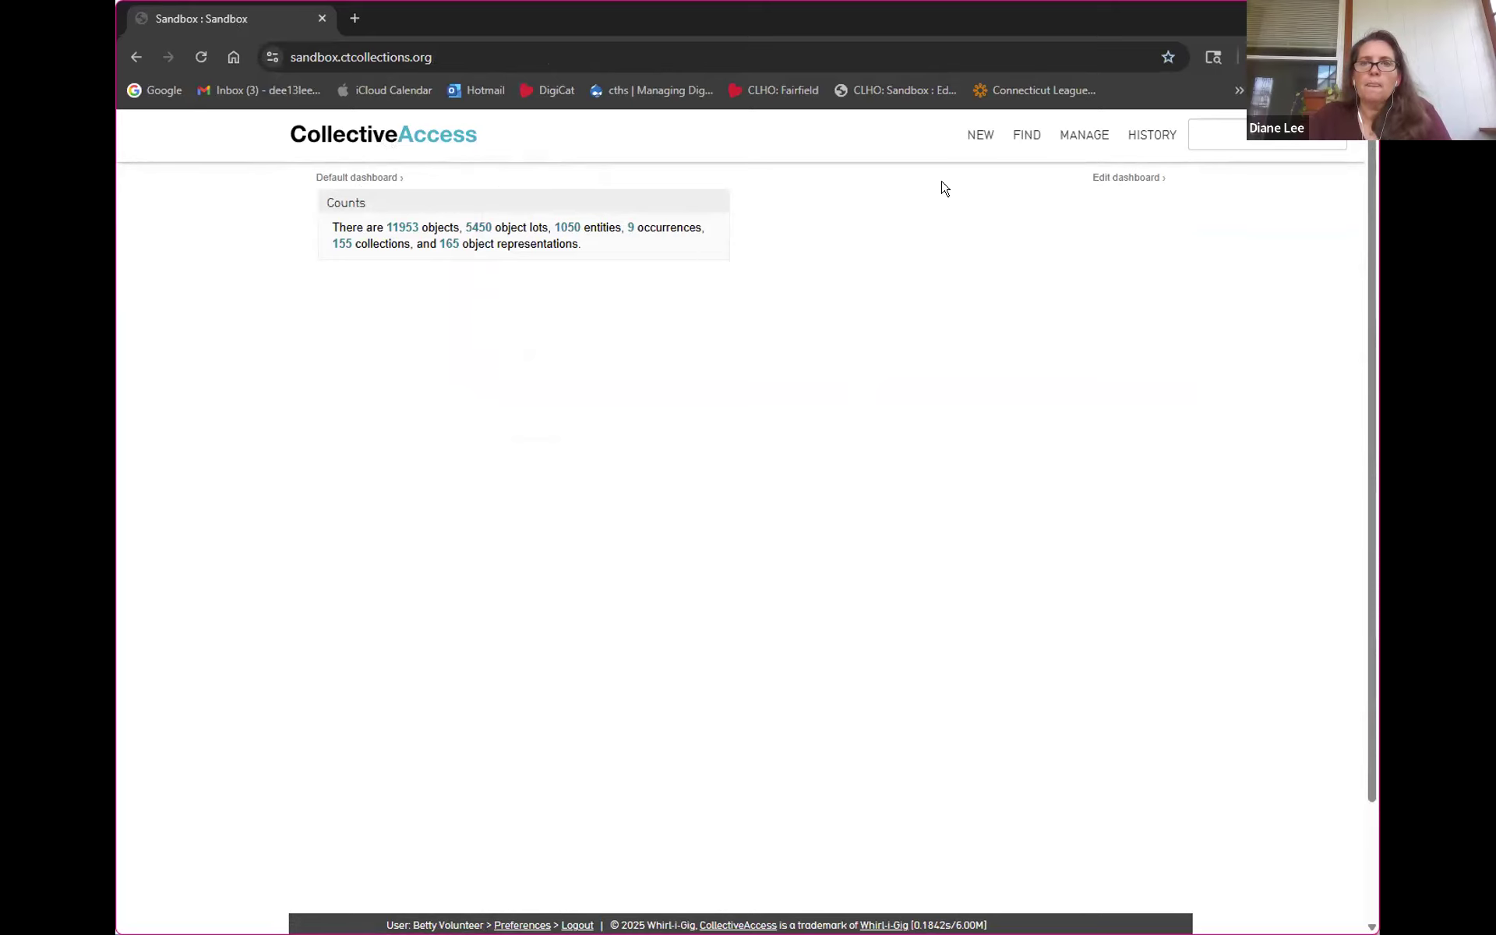
# Preview the FIND and HISTORY menus, then show the NEW menu's list of record types
pyautogui.moveTo(1023, 150)
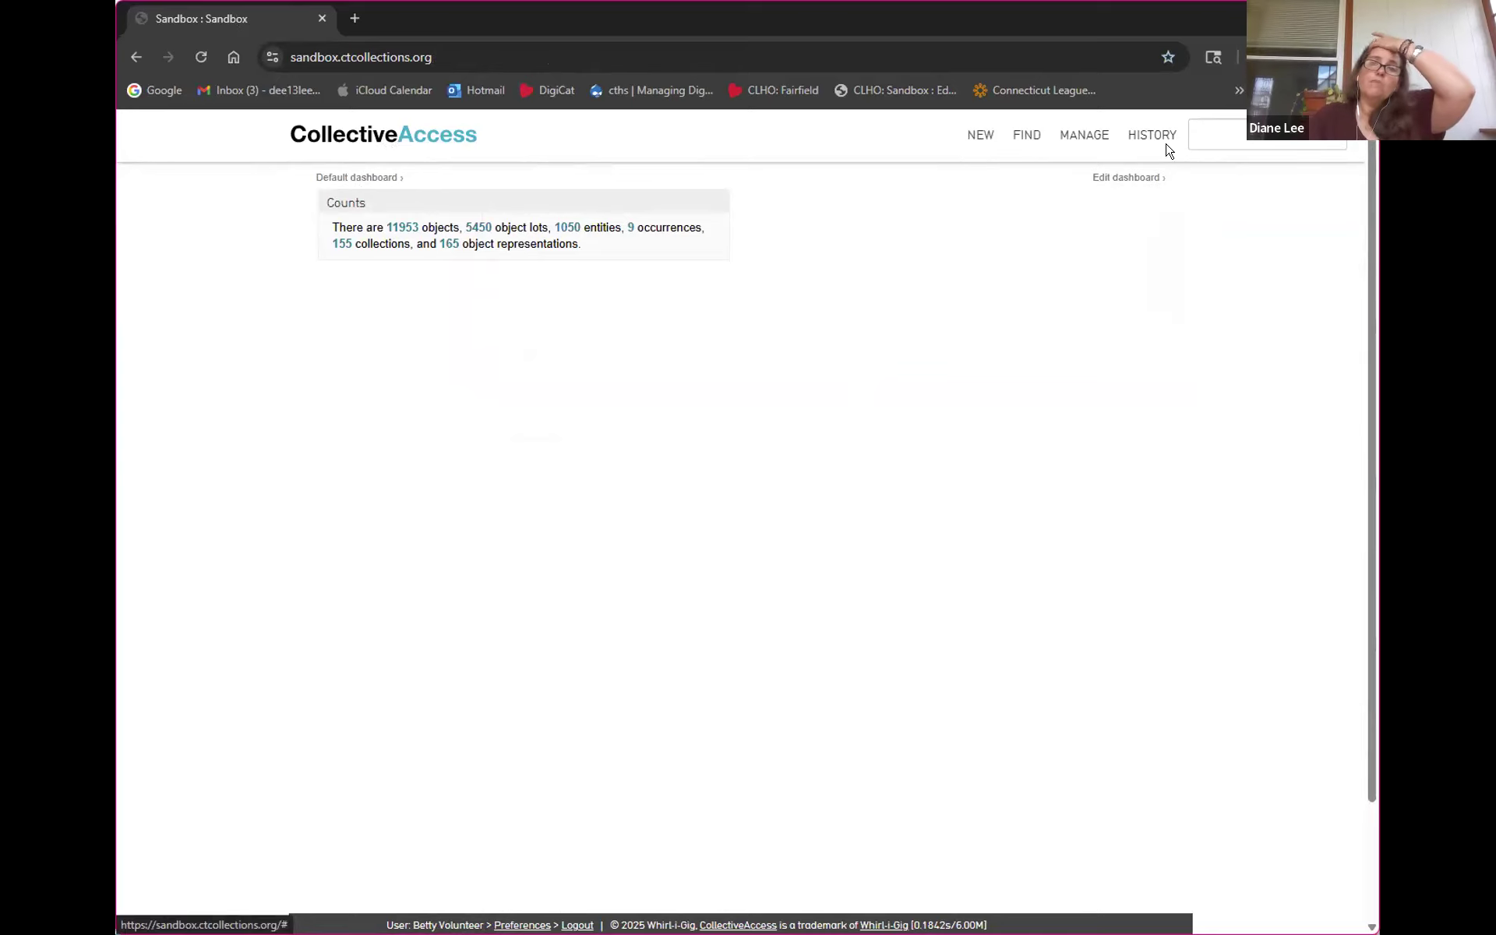
pyautogui.moveTo(1159, 140)
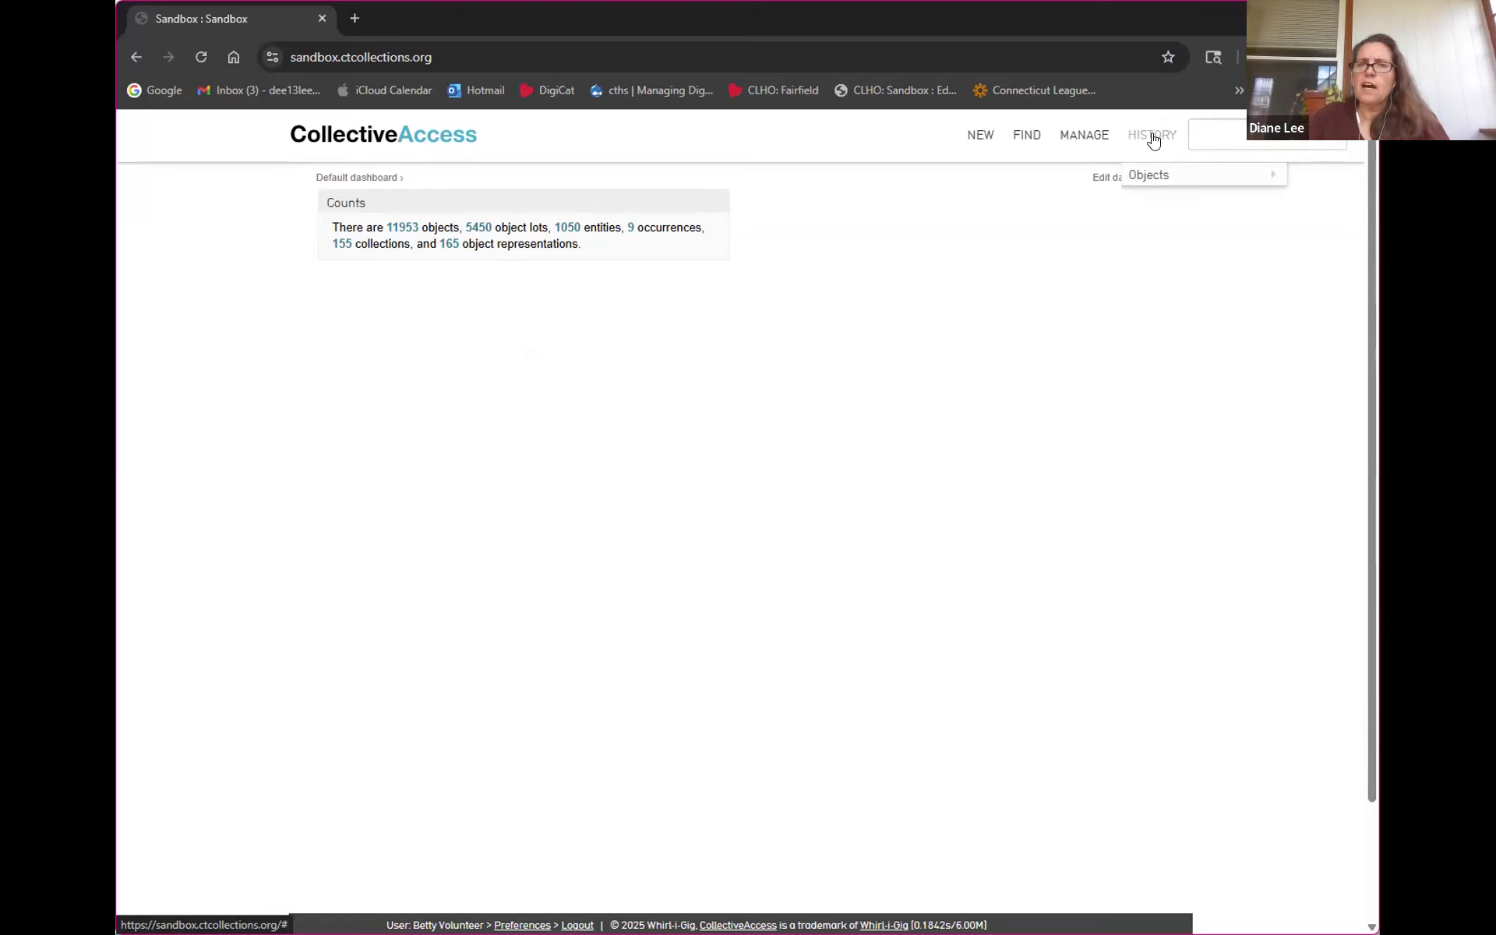
pyautogui.moveTo(1151, 180)
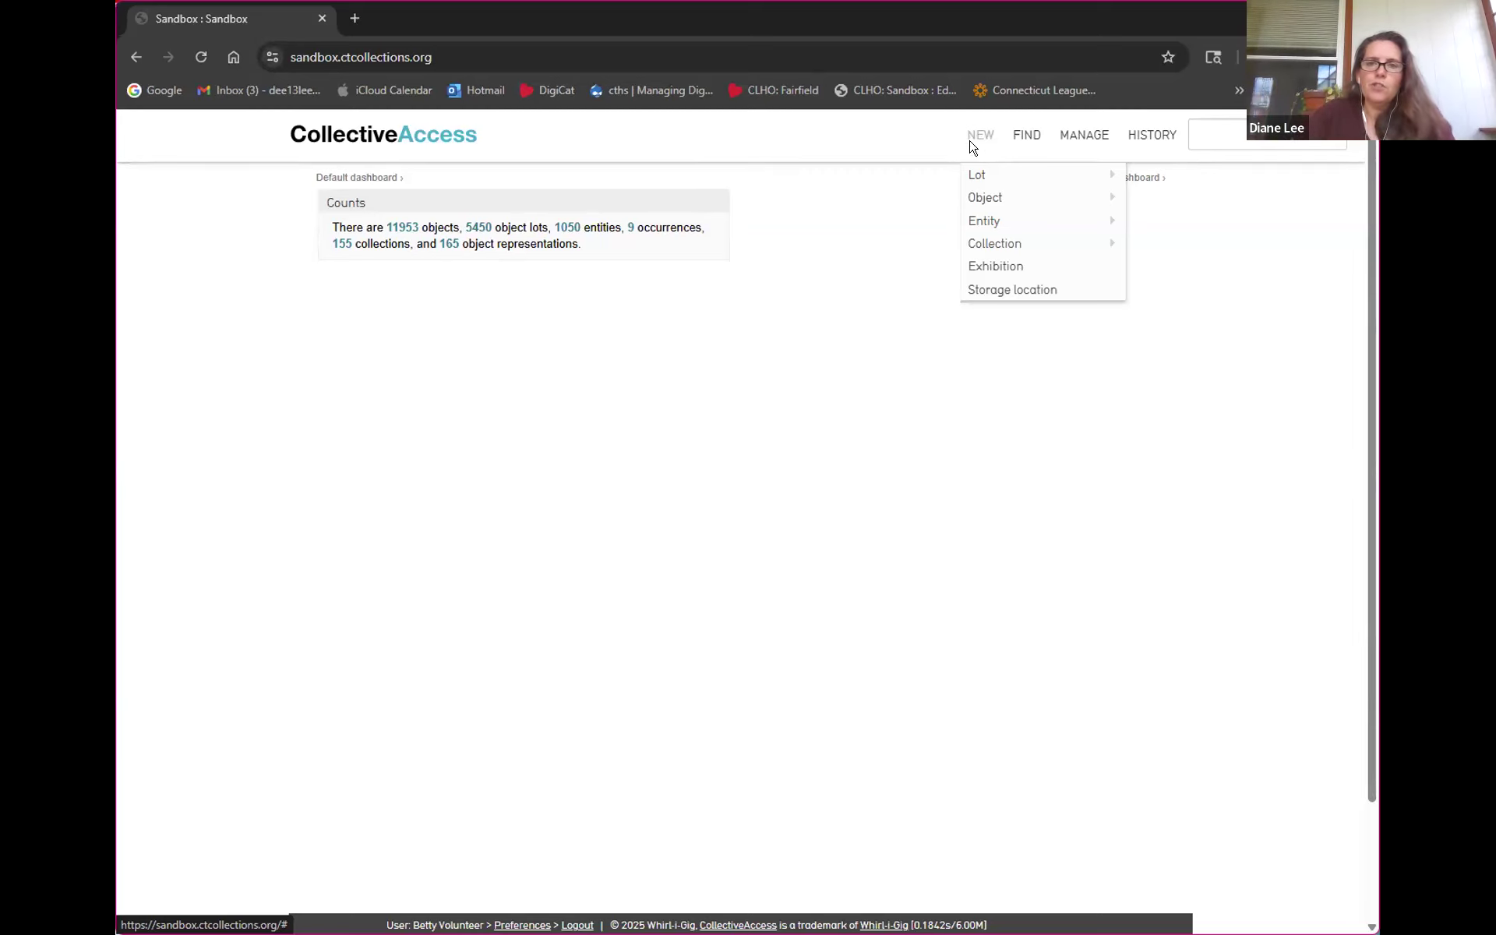
# Create a new Lot record of type Gift from the NEW menu
pyautogui.moveTo(975, 173)
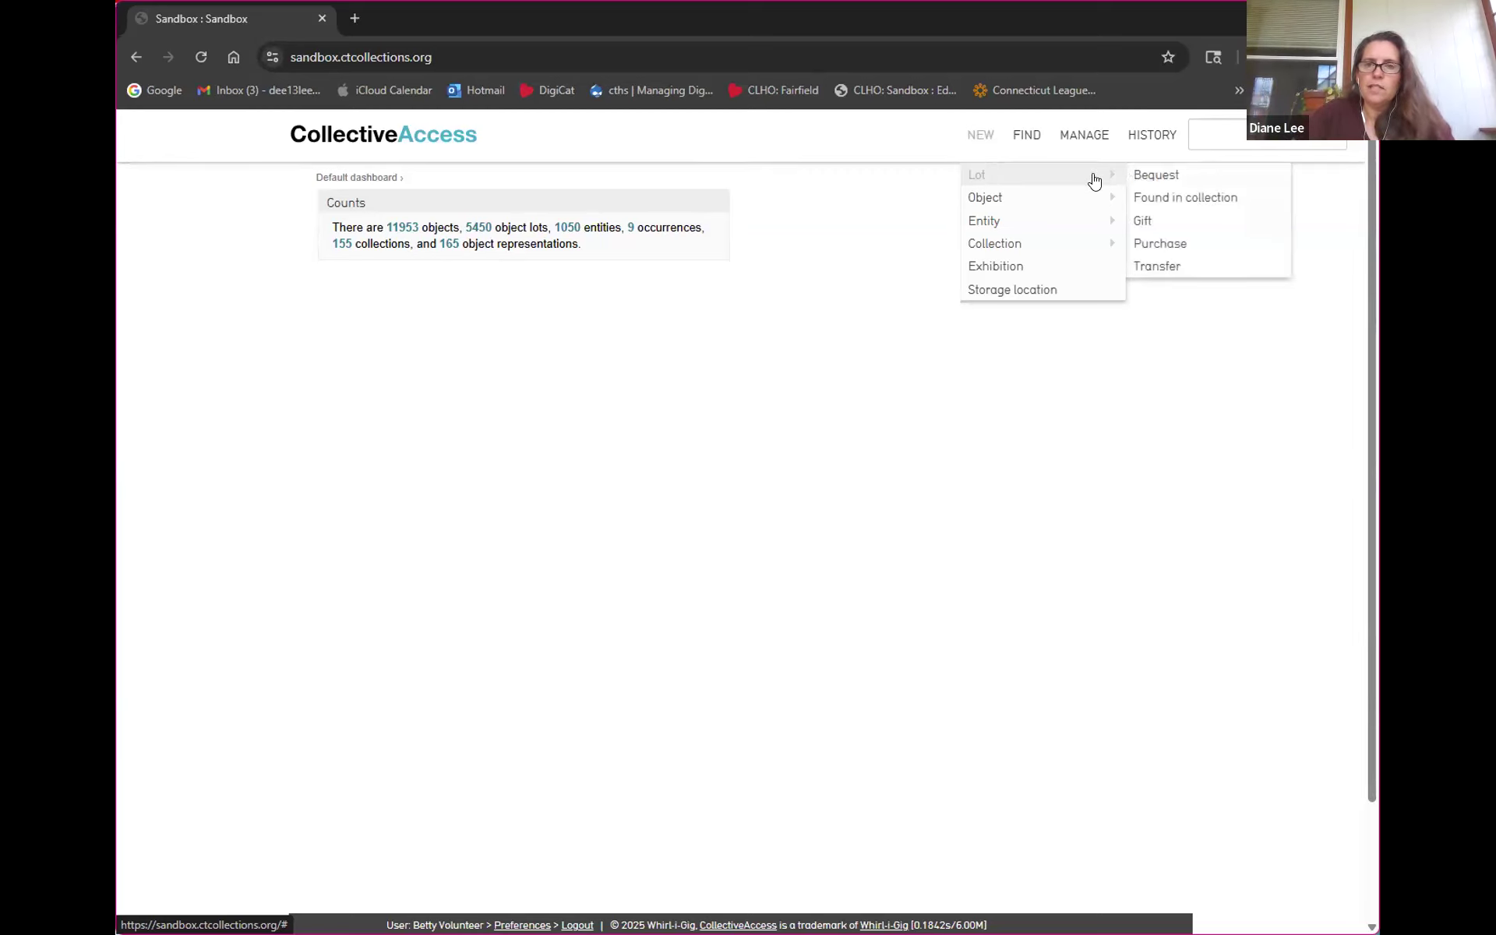
pyautogui.click(1165, 220)
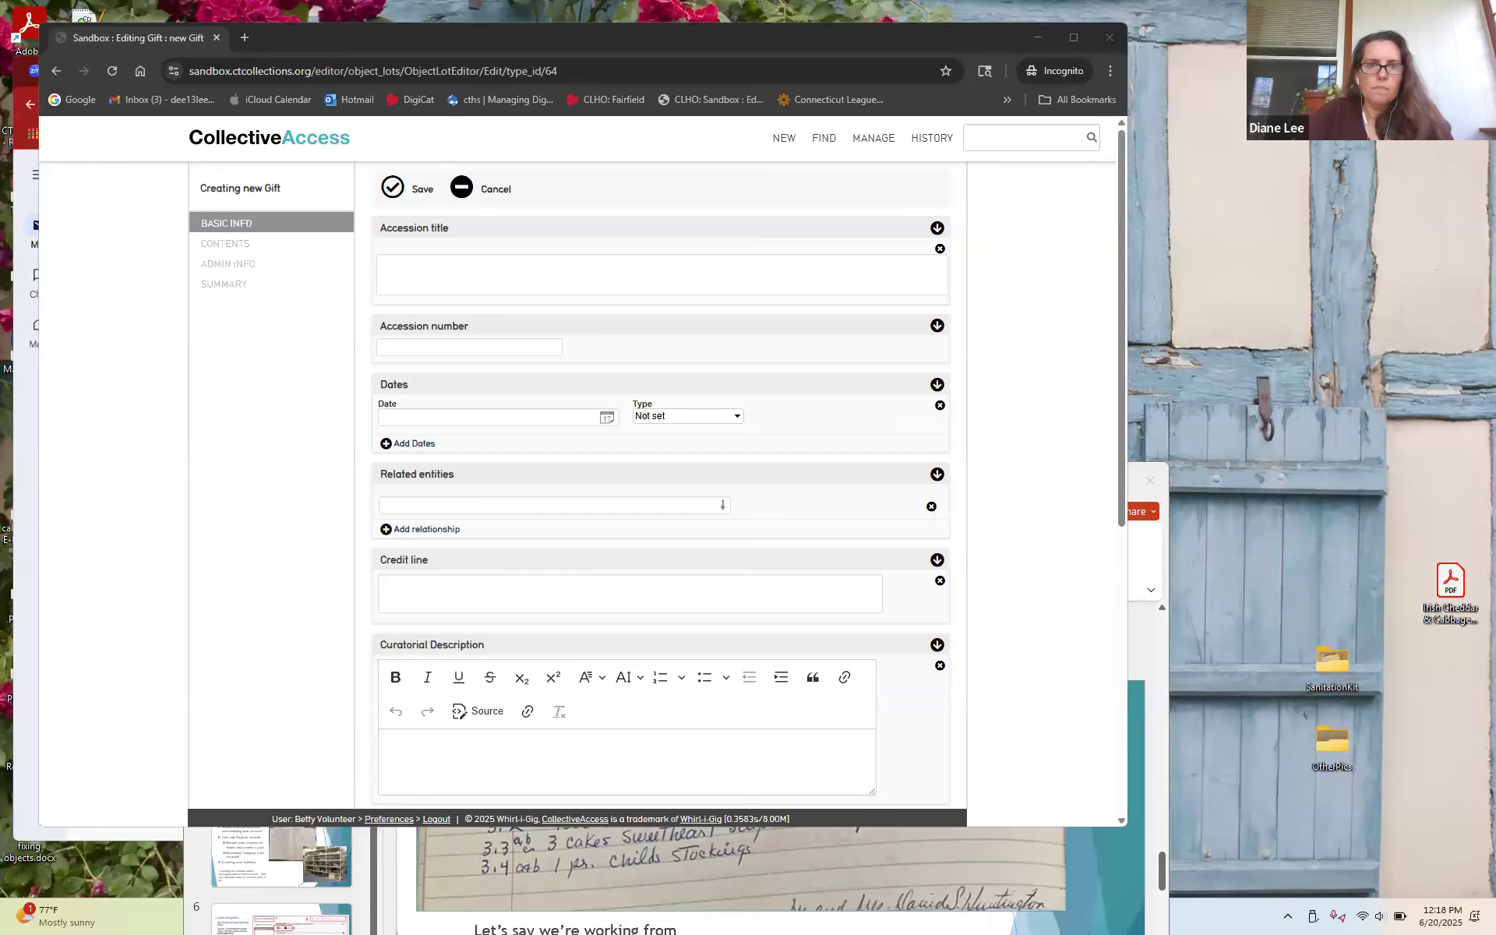
# Move the presentation window to the screen top and start the slide show from the current slide
pyautogui.click(505, 279)
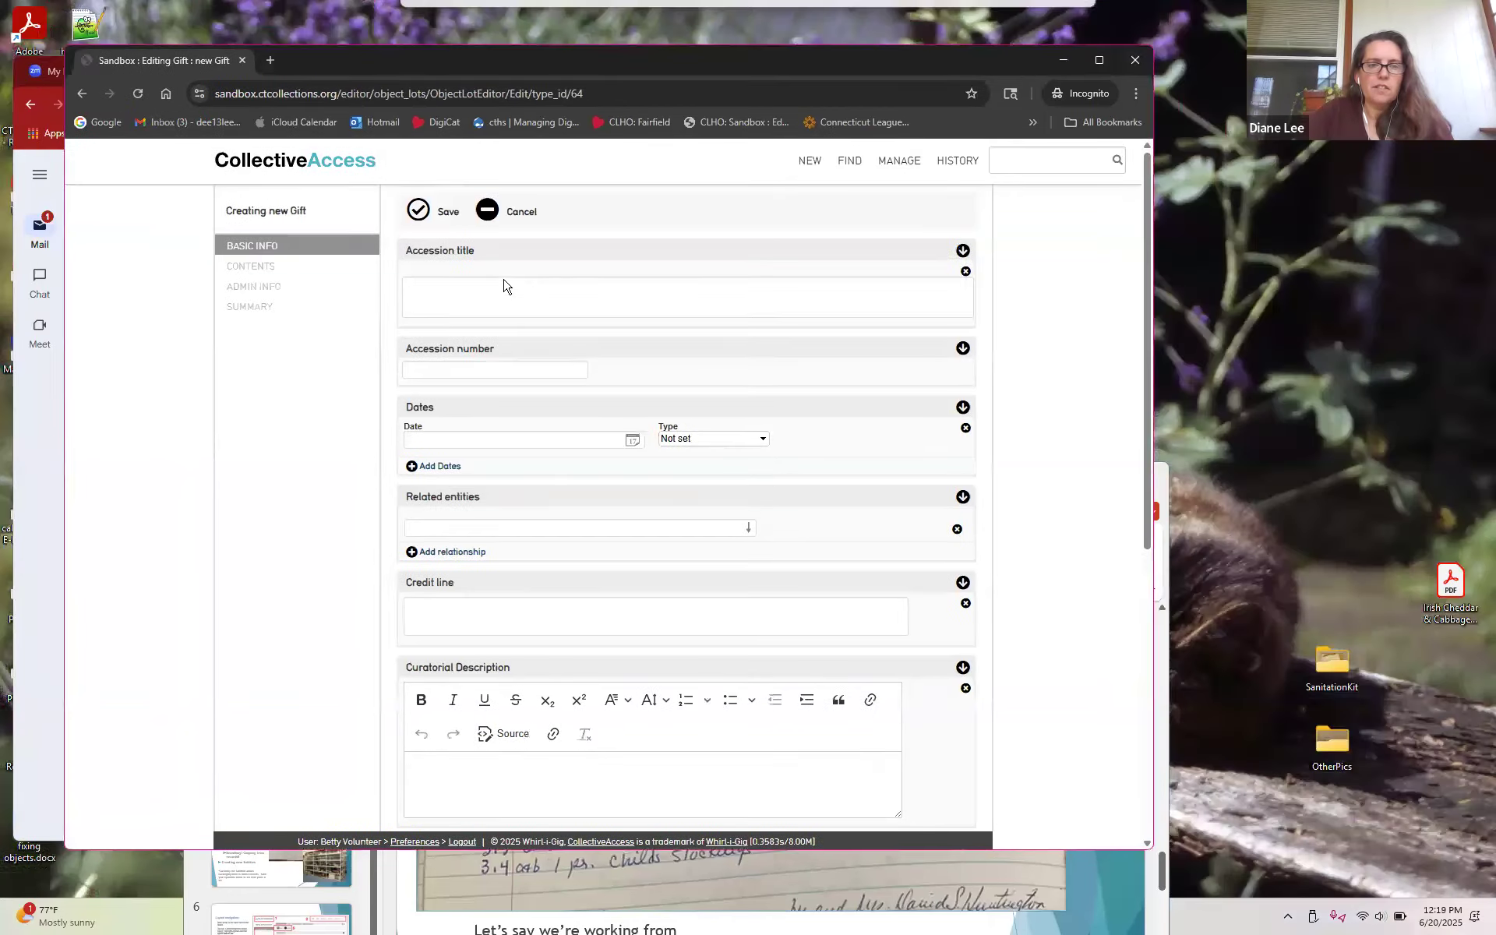
pyautogui.click(507, 901)
pyautogui.moveTo(921, 483); pyautogui.dragTo(876, 427)
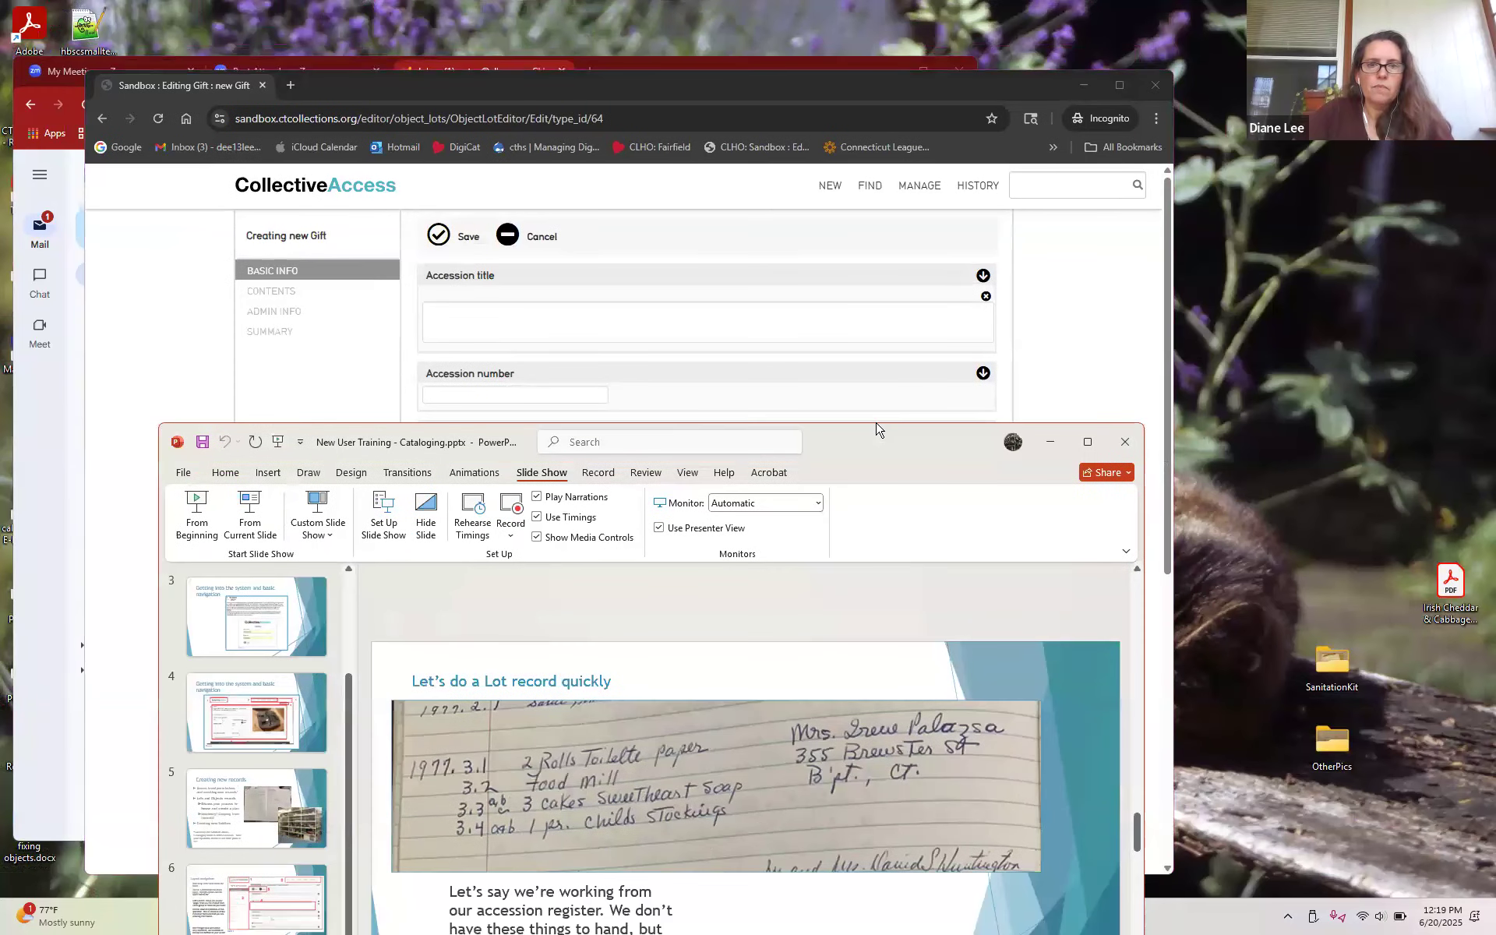
pyautogui.moveTo(877, 427); pyautogui.dragTo(791, 45)
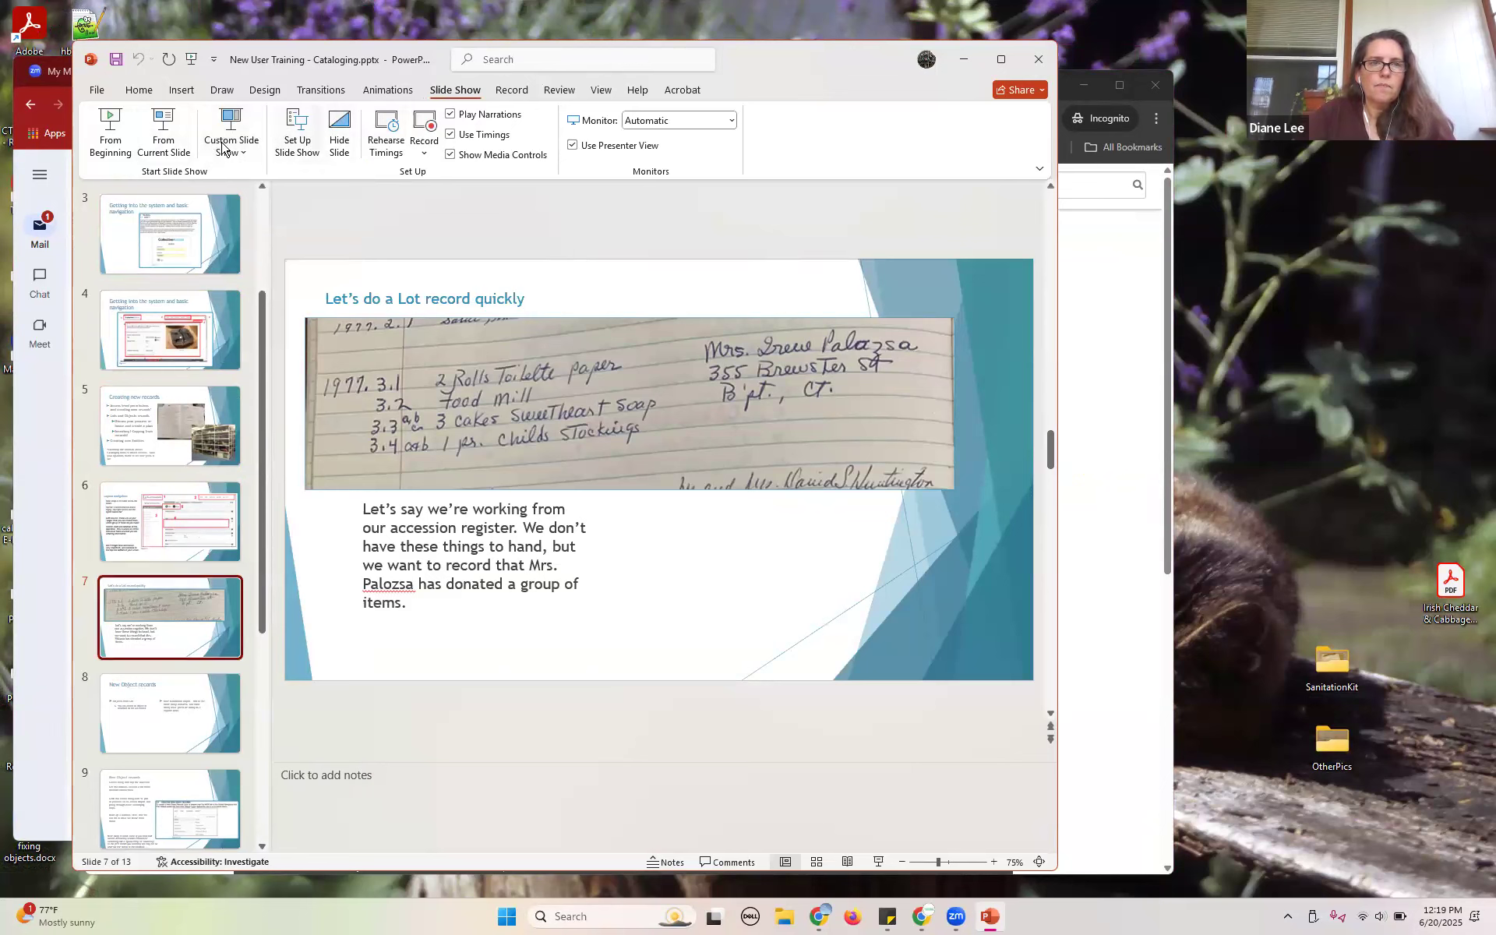
pyautogui.click(163, 134)
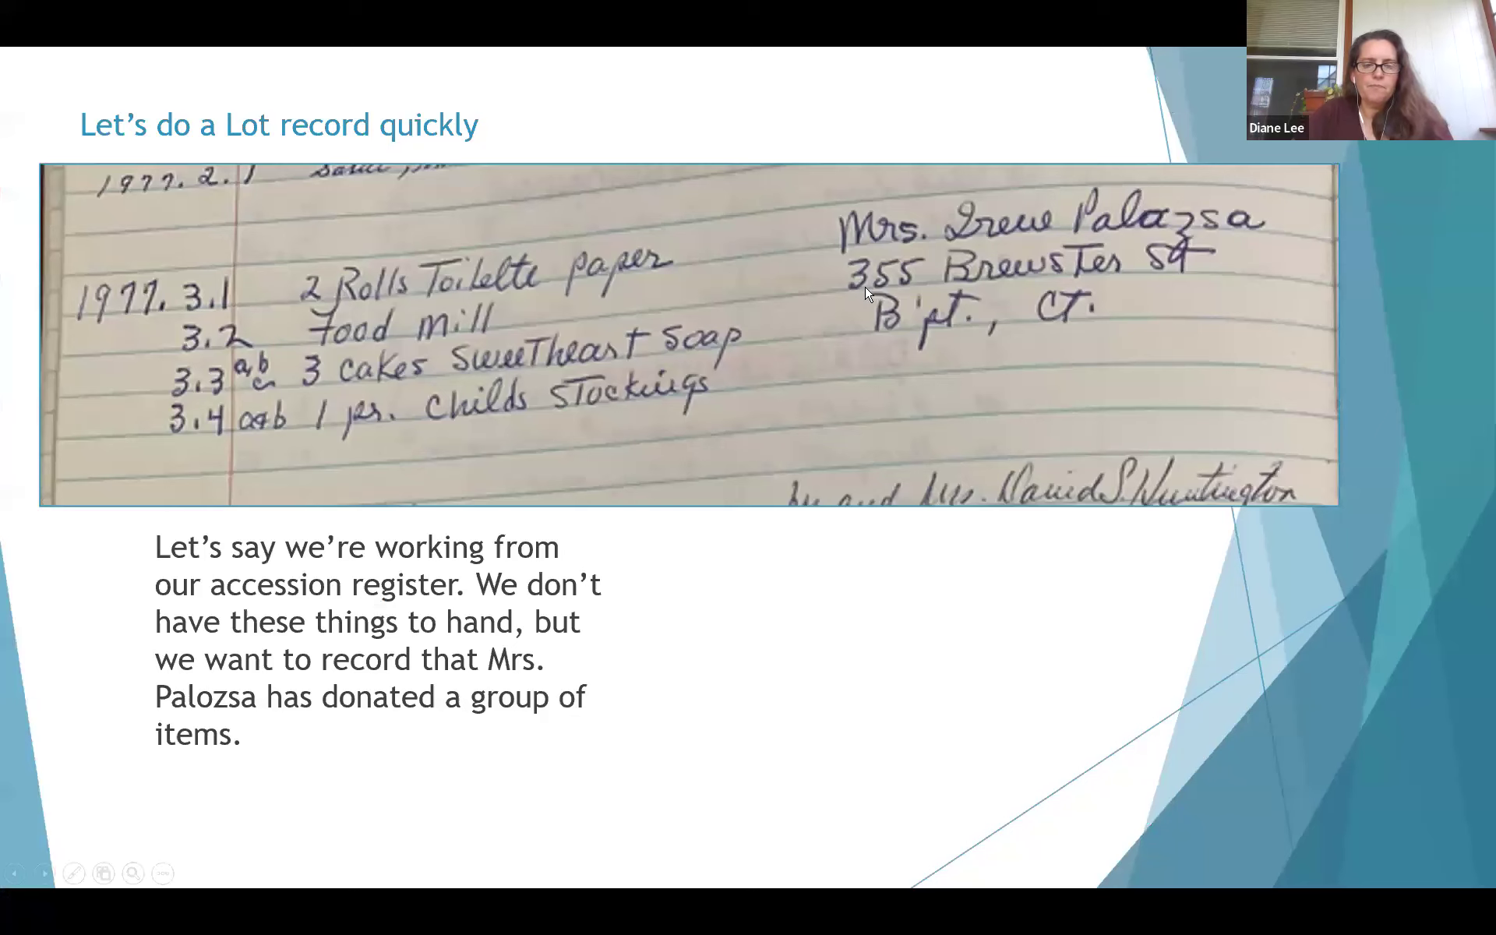
# Return to the Gift form, reposition it, and place the cursor in Accession title, then Accession number
pyautogui.hotkey('alt', 'Tab')
pyautogui.hotkey('alt', 'Tab')
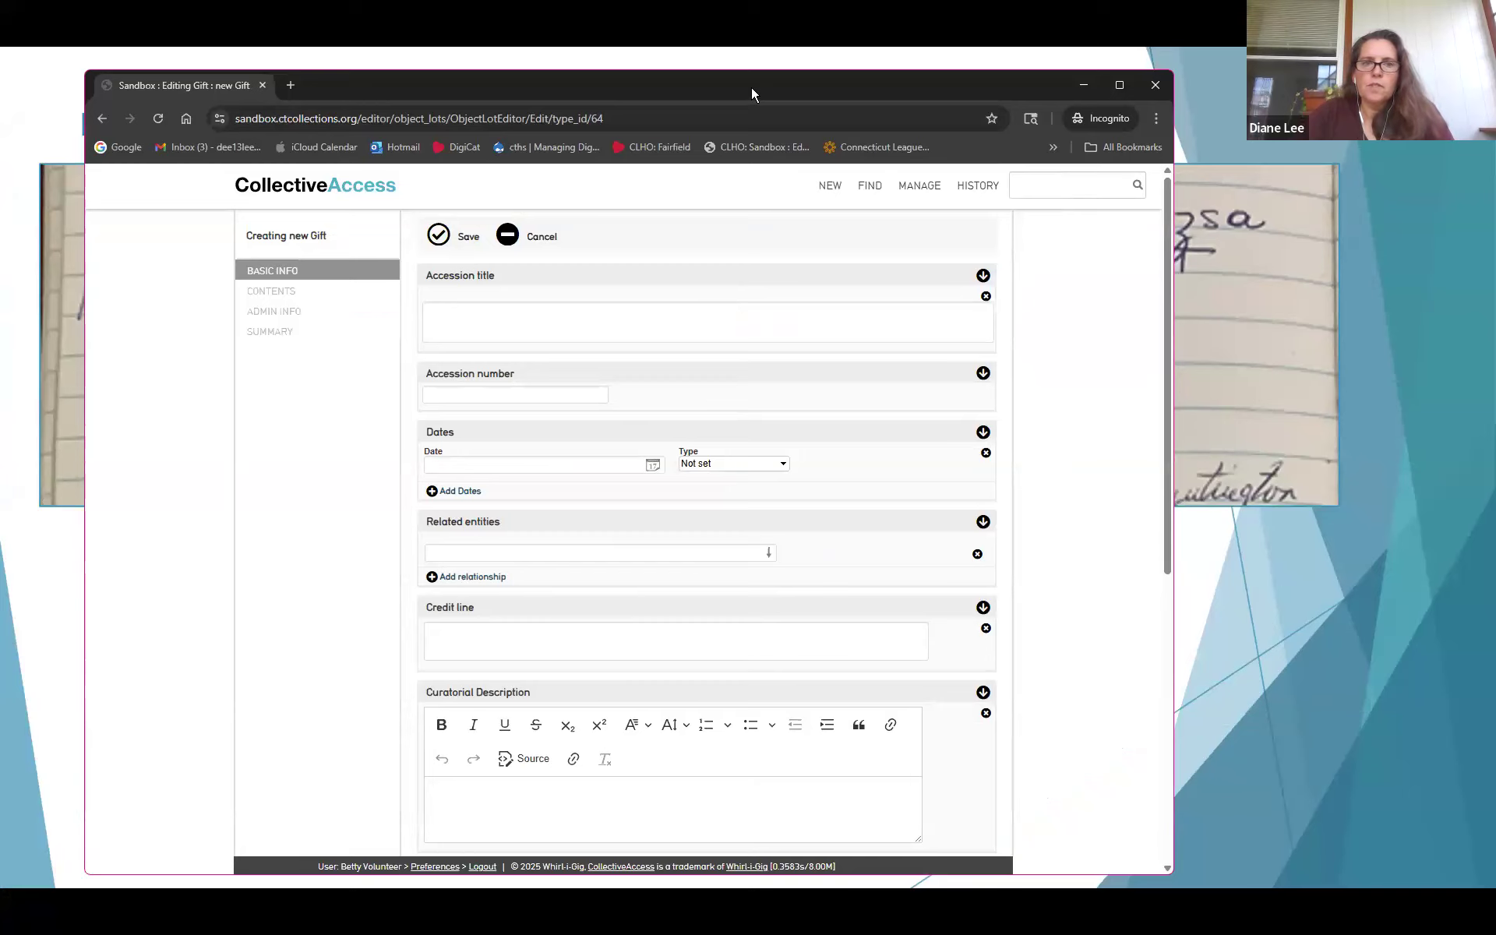
pyautogui.moveTo(751, 87); pyautogui.dragTo(963, 65)
pyautogui.click(785, 295)
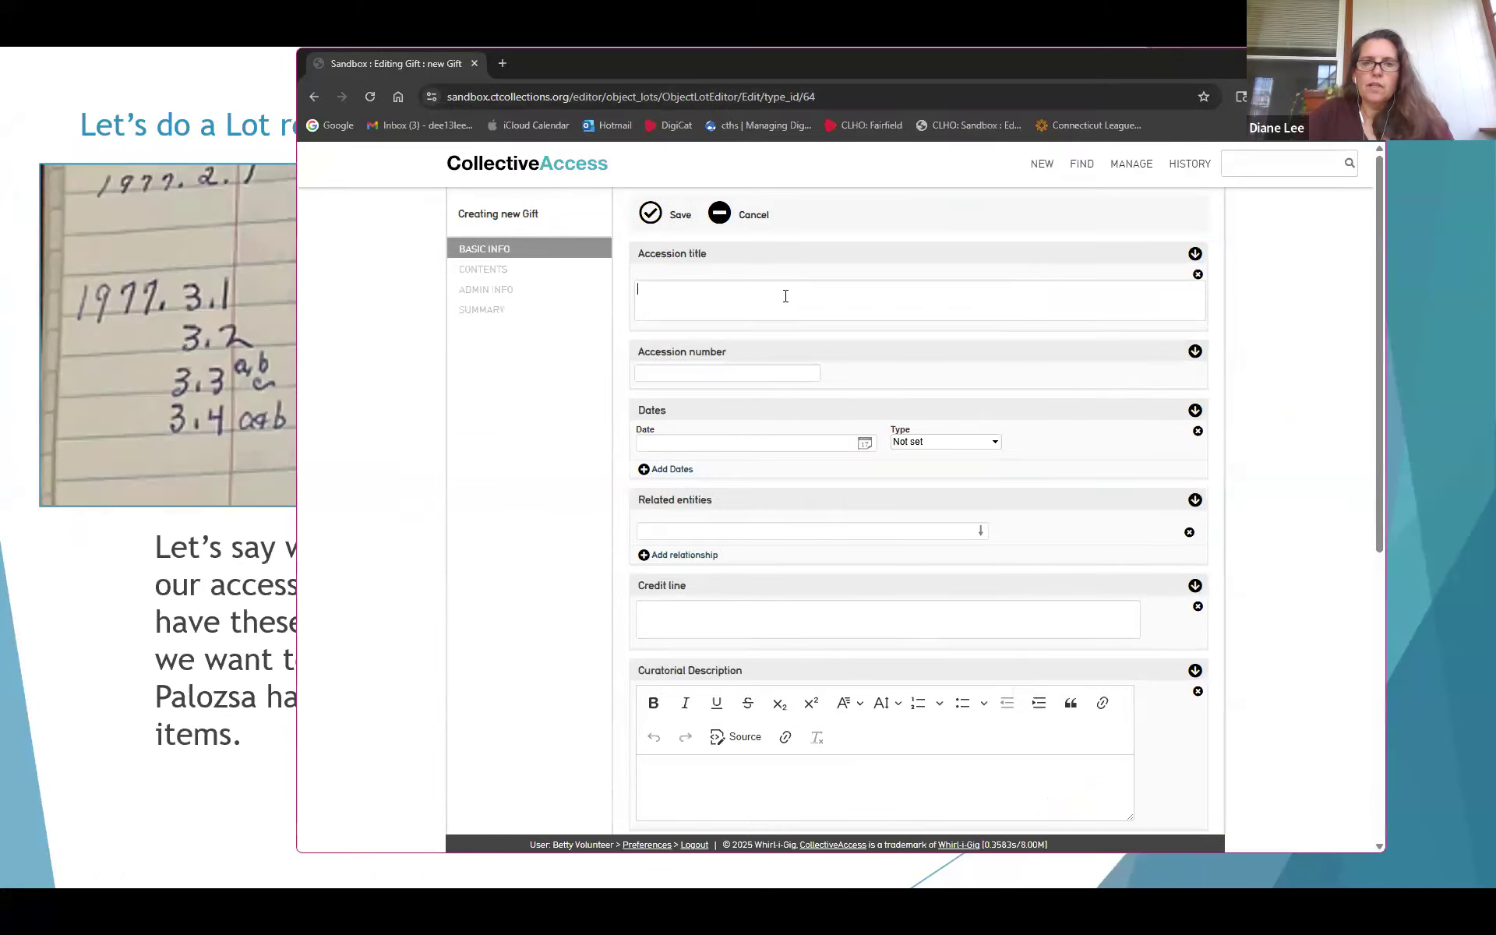
pyautogui.click(785, 385)
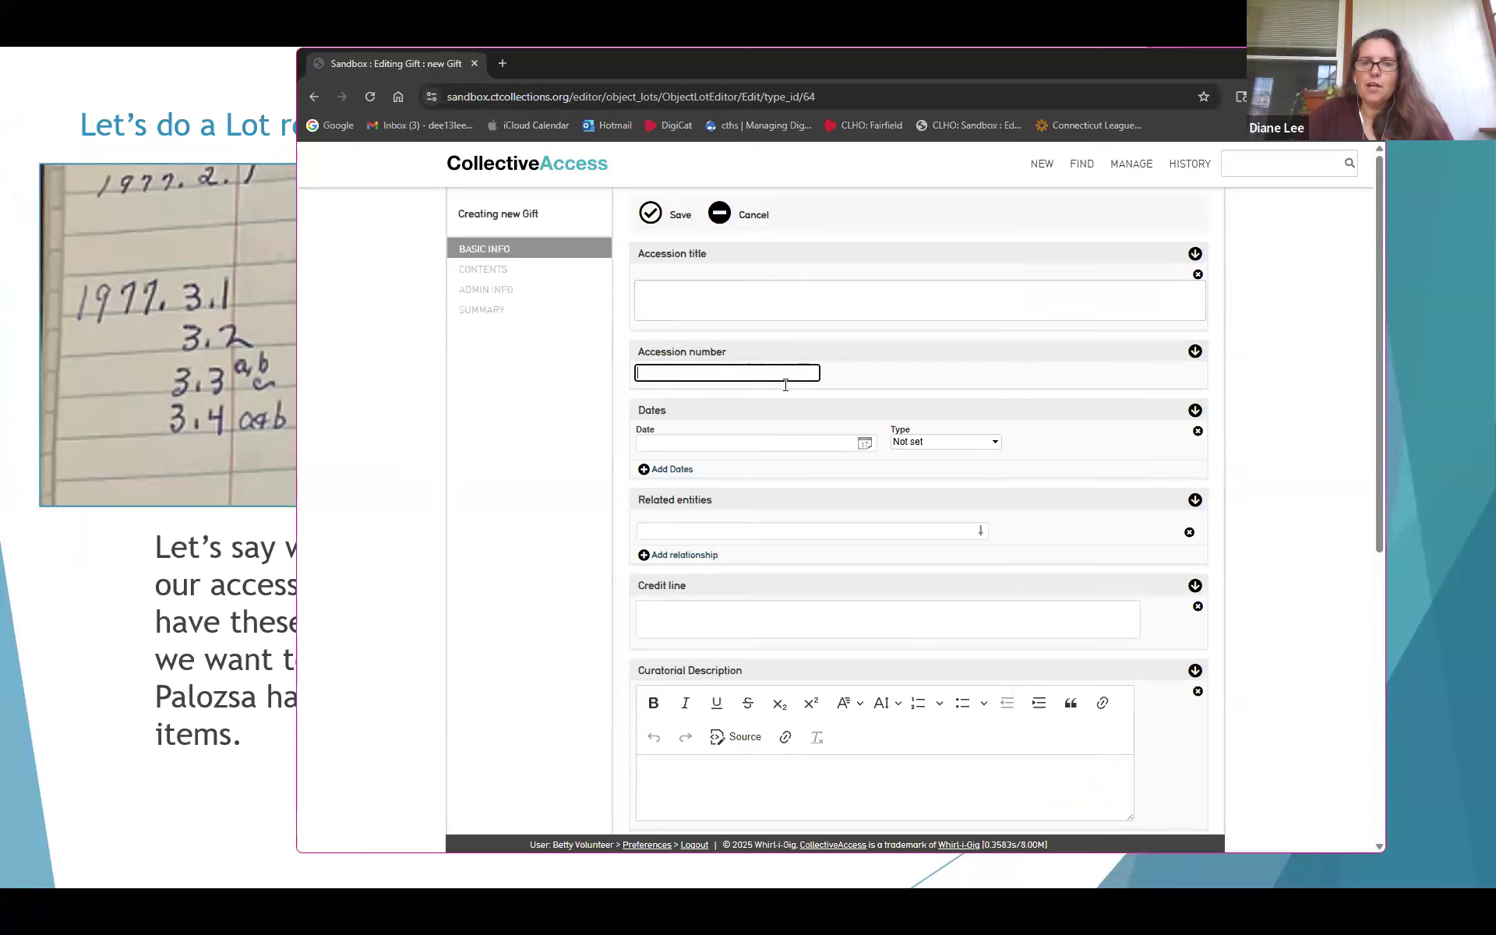
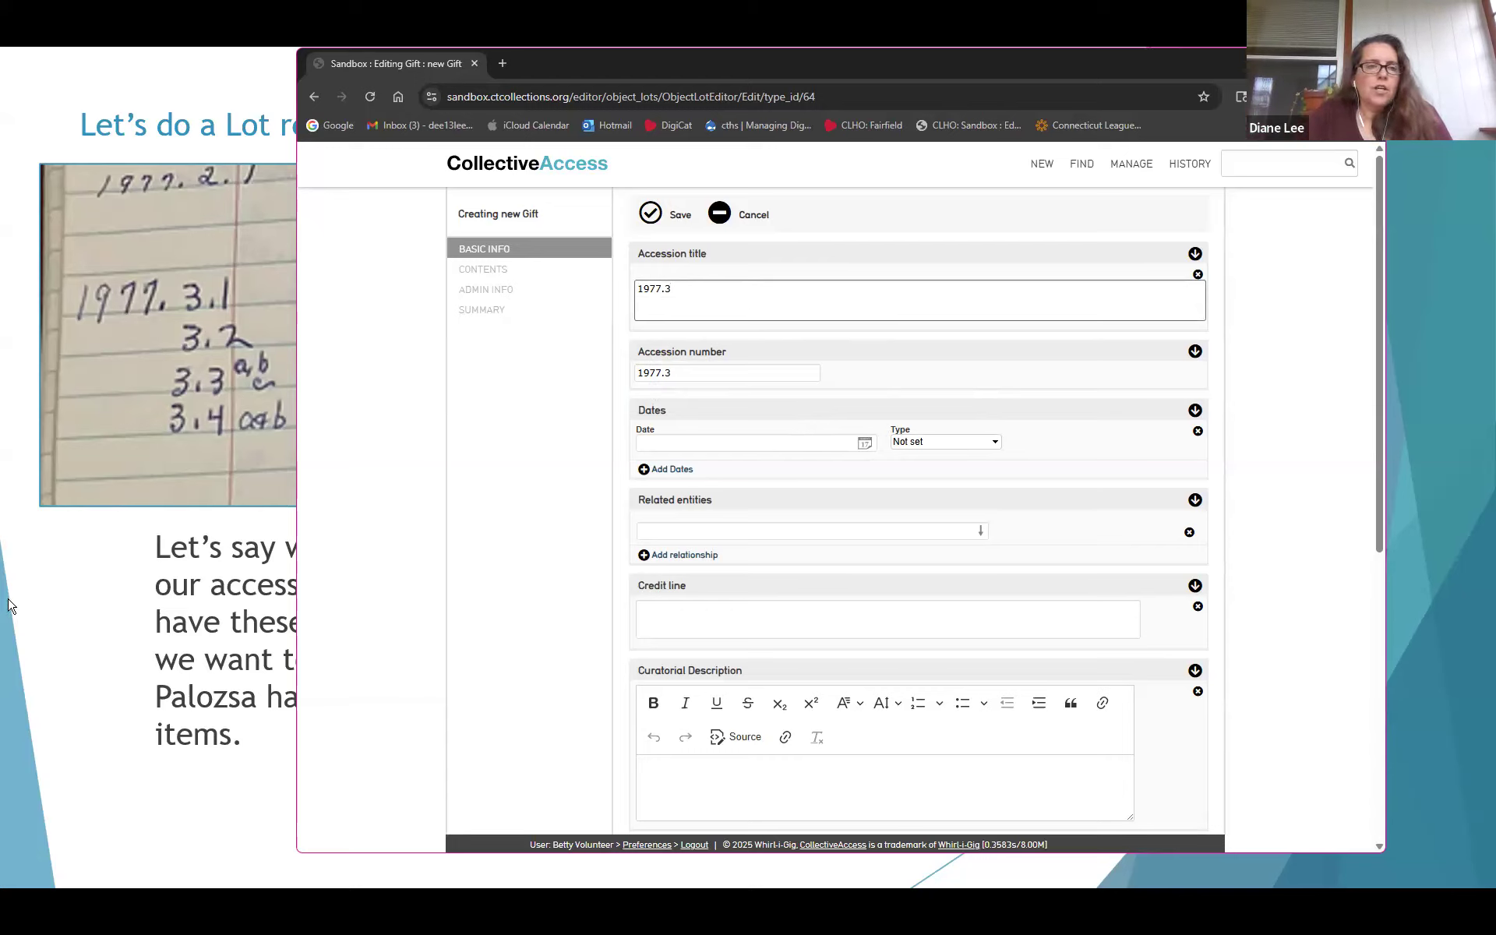
# Save the new Gift lot with 1977.3 as its accession title and accession number
pyautogui.click(84, 633)
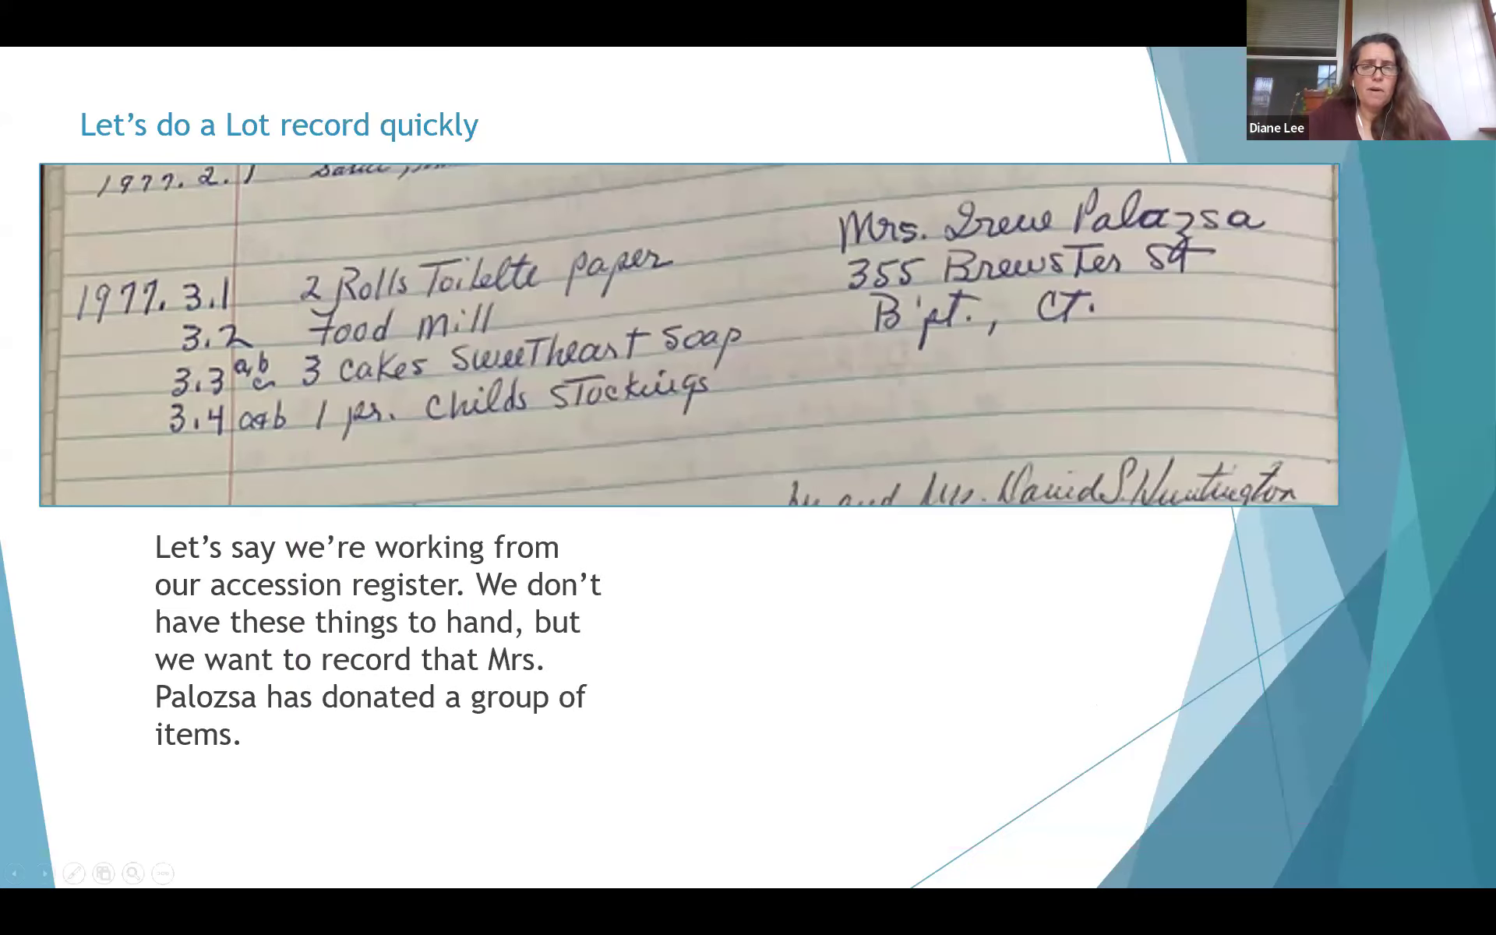
pyautogui.hotkey('alt', 'Tab')
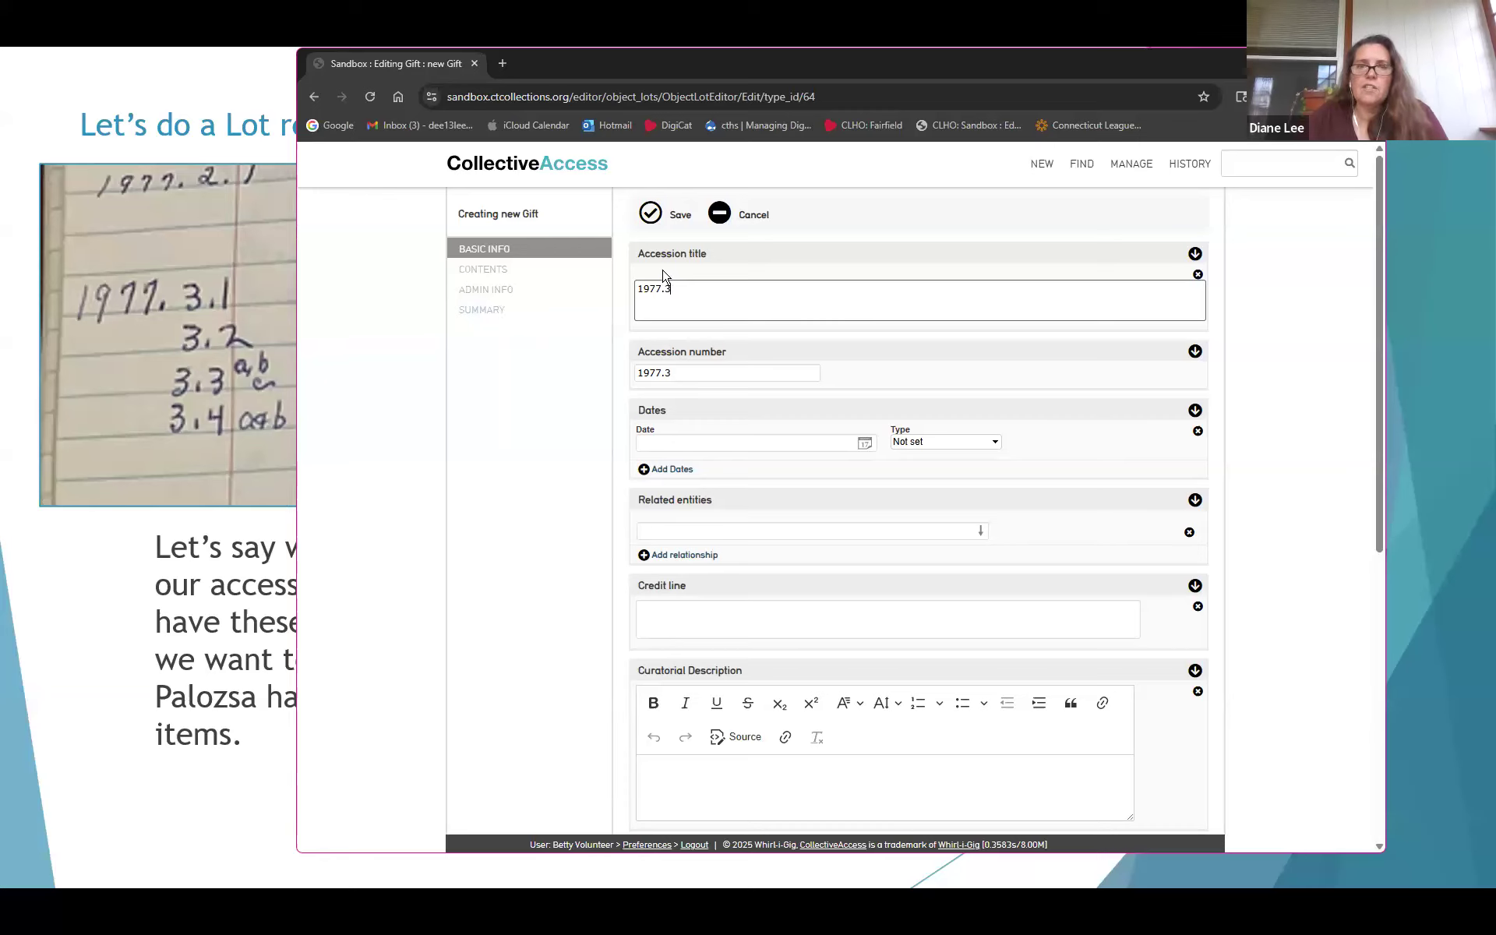
pyautogui.click(653, 218)
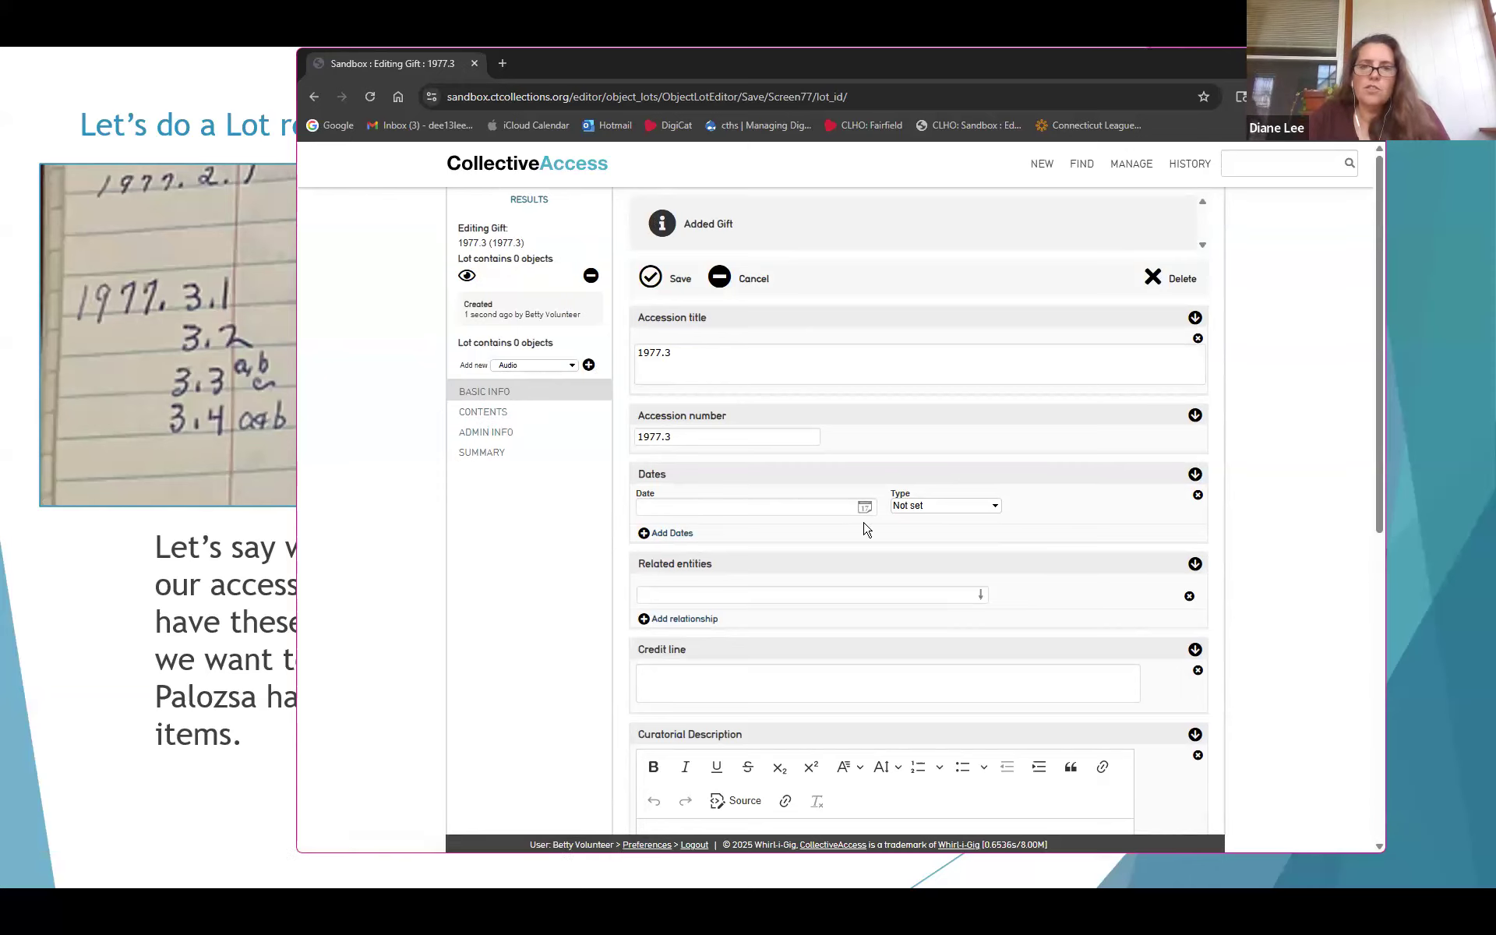
# Start a related-entity entry, then consult the register slide for the donor's details
pyautogui.click(841, 598)
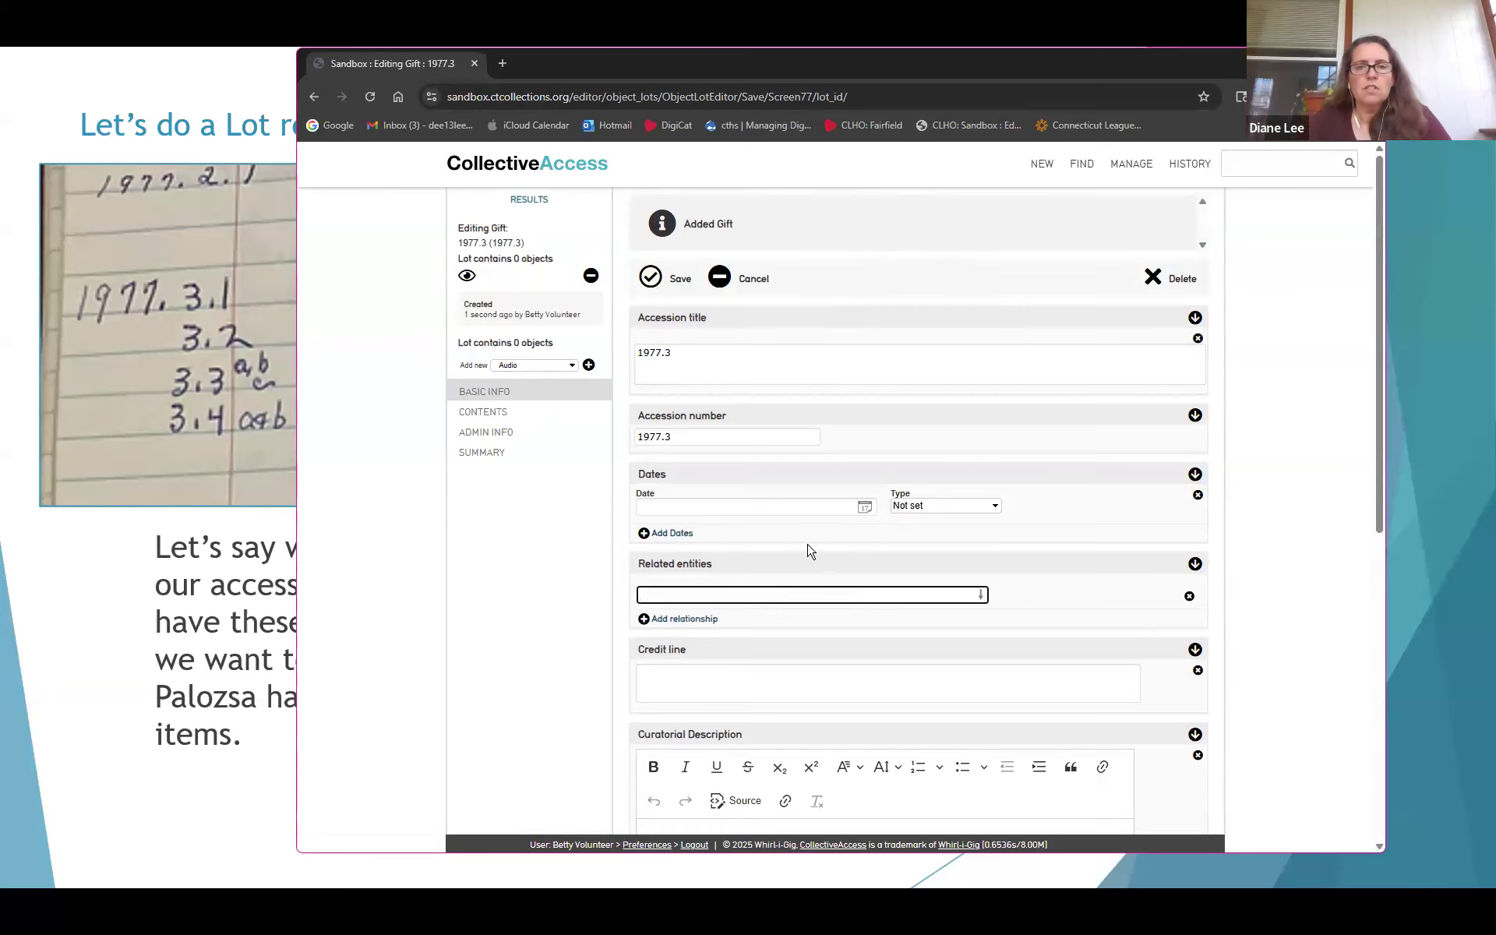
pyautogui.click(78, 611)
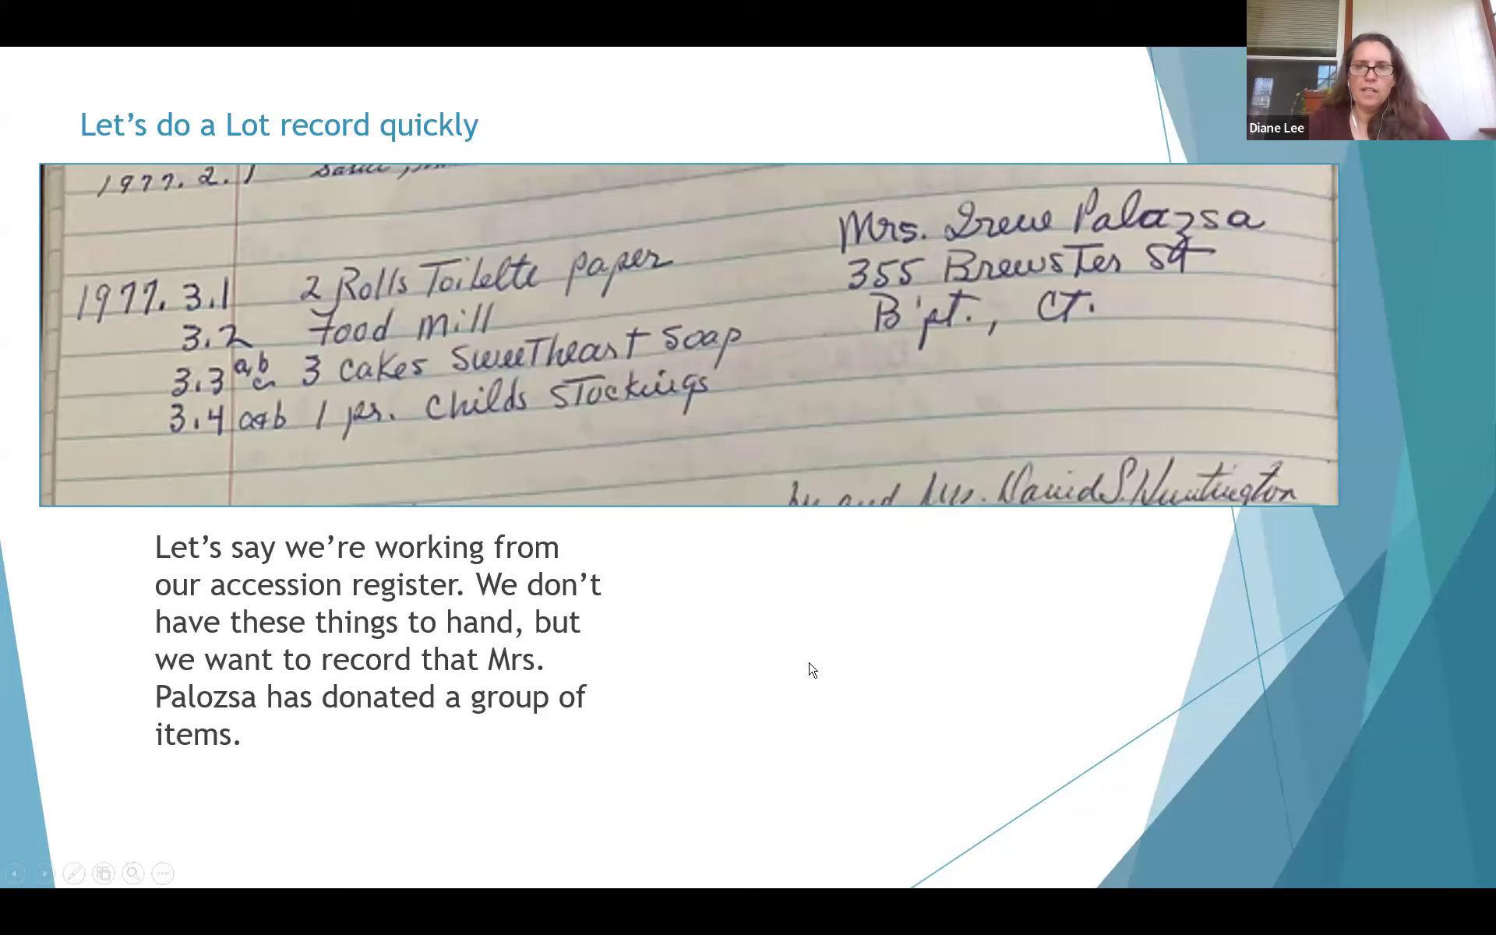
pyautogui.hotkey('alt', 'Tab')
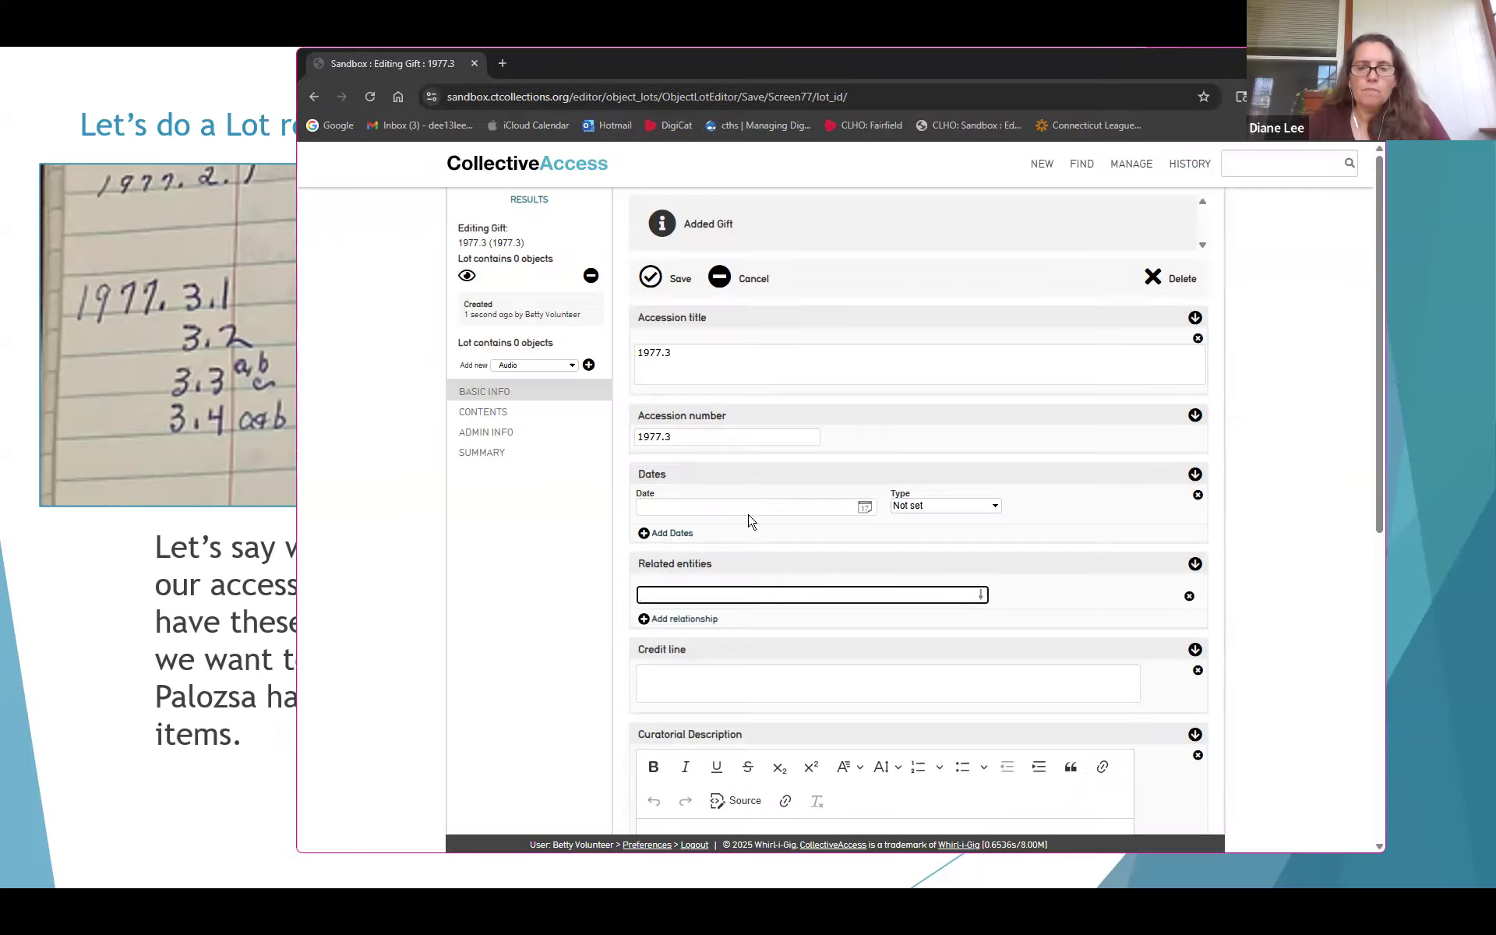
pyautogui.hotkey('alt', 'Tab')
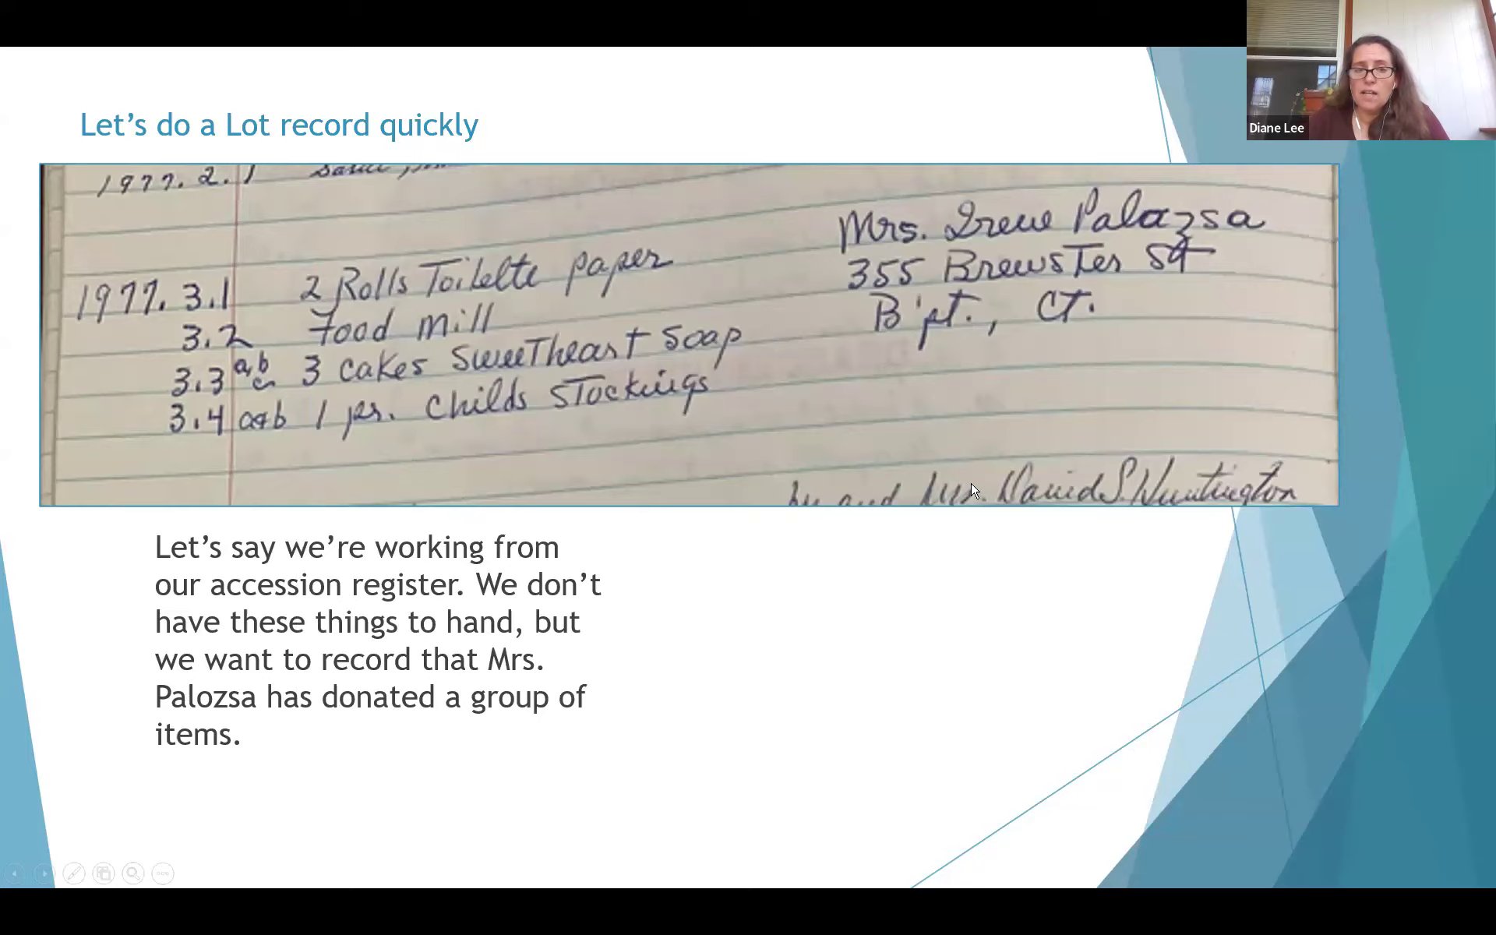
# Fill the credit line with 'Gift of Mrs.' followed by the donor's full name from the register
pyautogui.hotkey('alt', 'Tab')
pyautogui.scroll(-2, 946, 458)
pyautogui.click(946, 451)
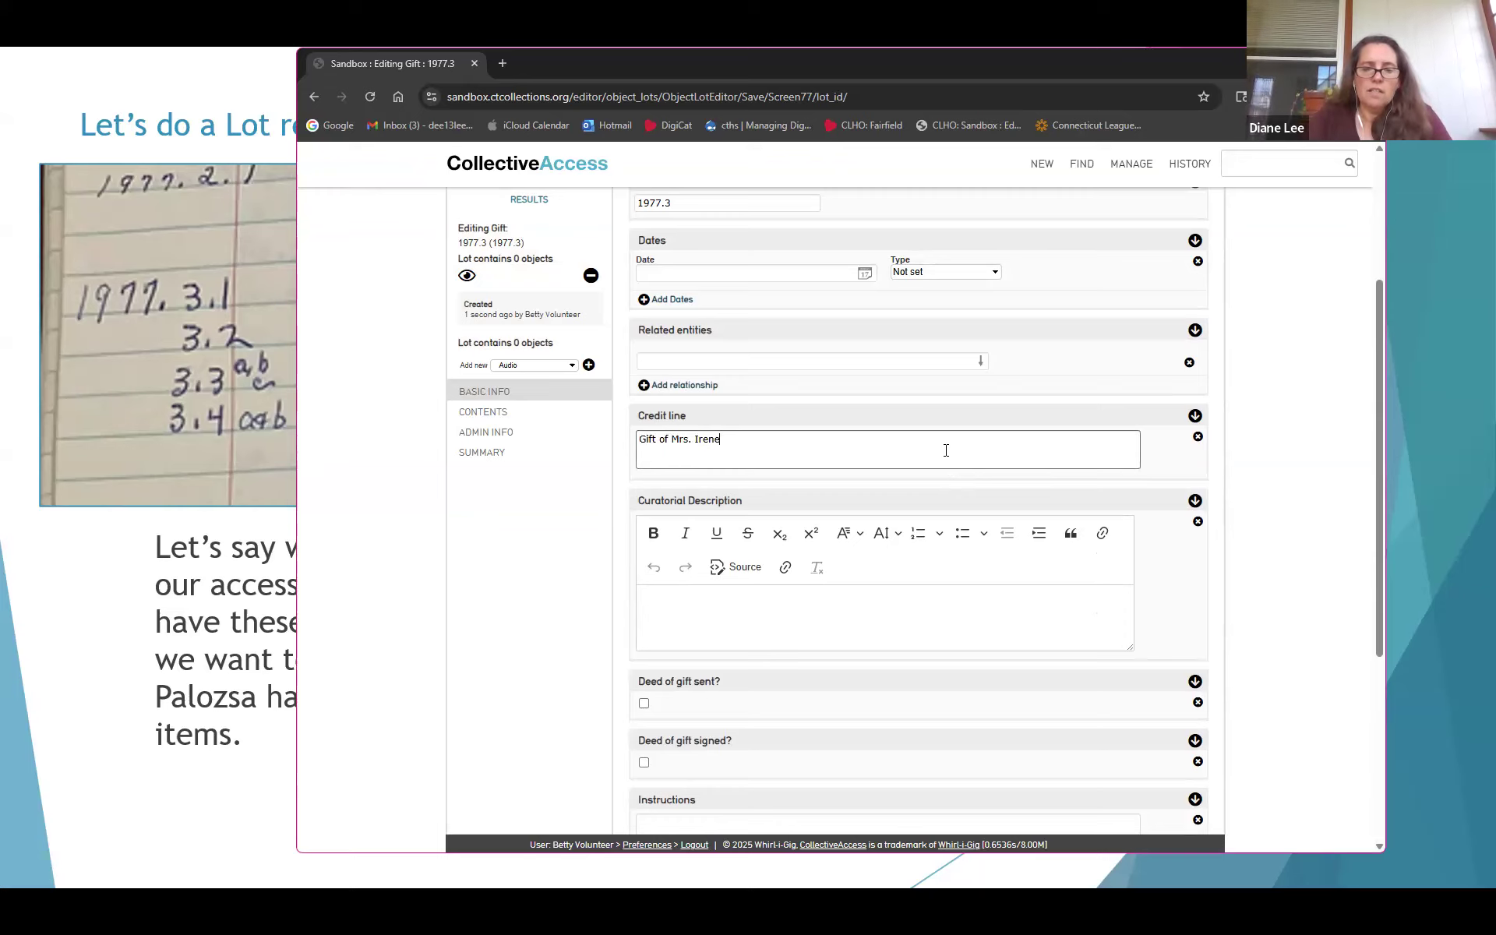
pyautogui.hotkey('alt', 'Tab')
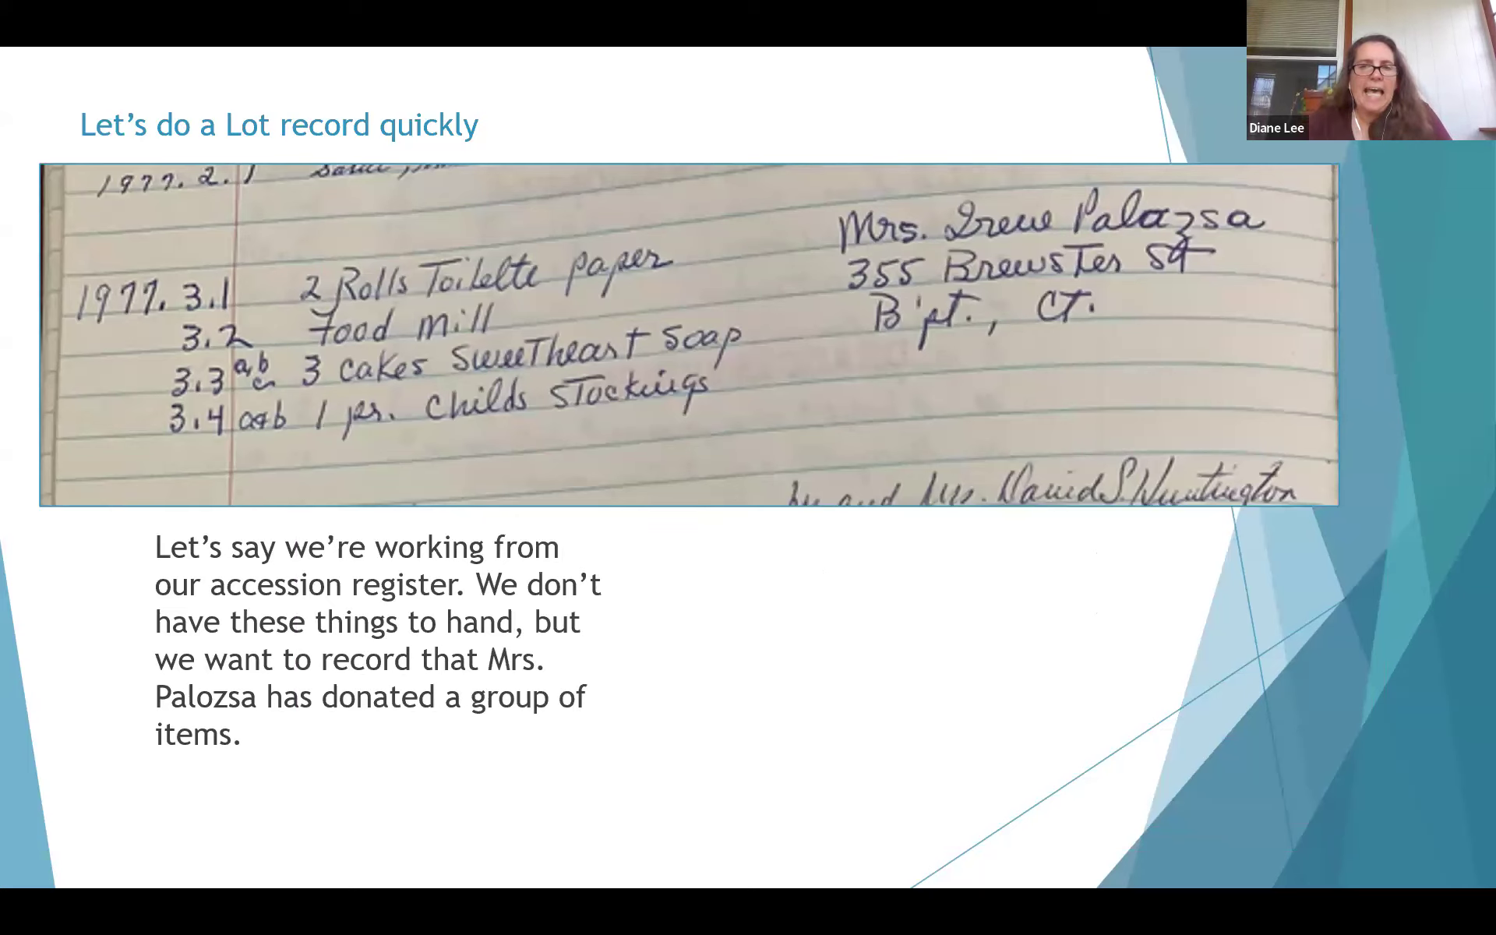
pyautogui.hotkey('alt', 'Tab')
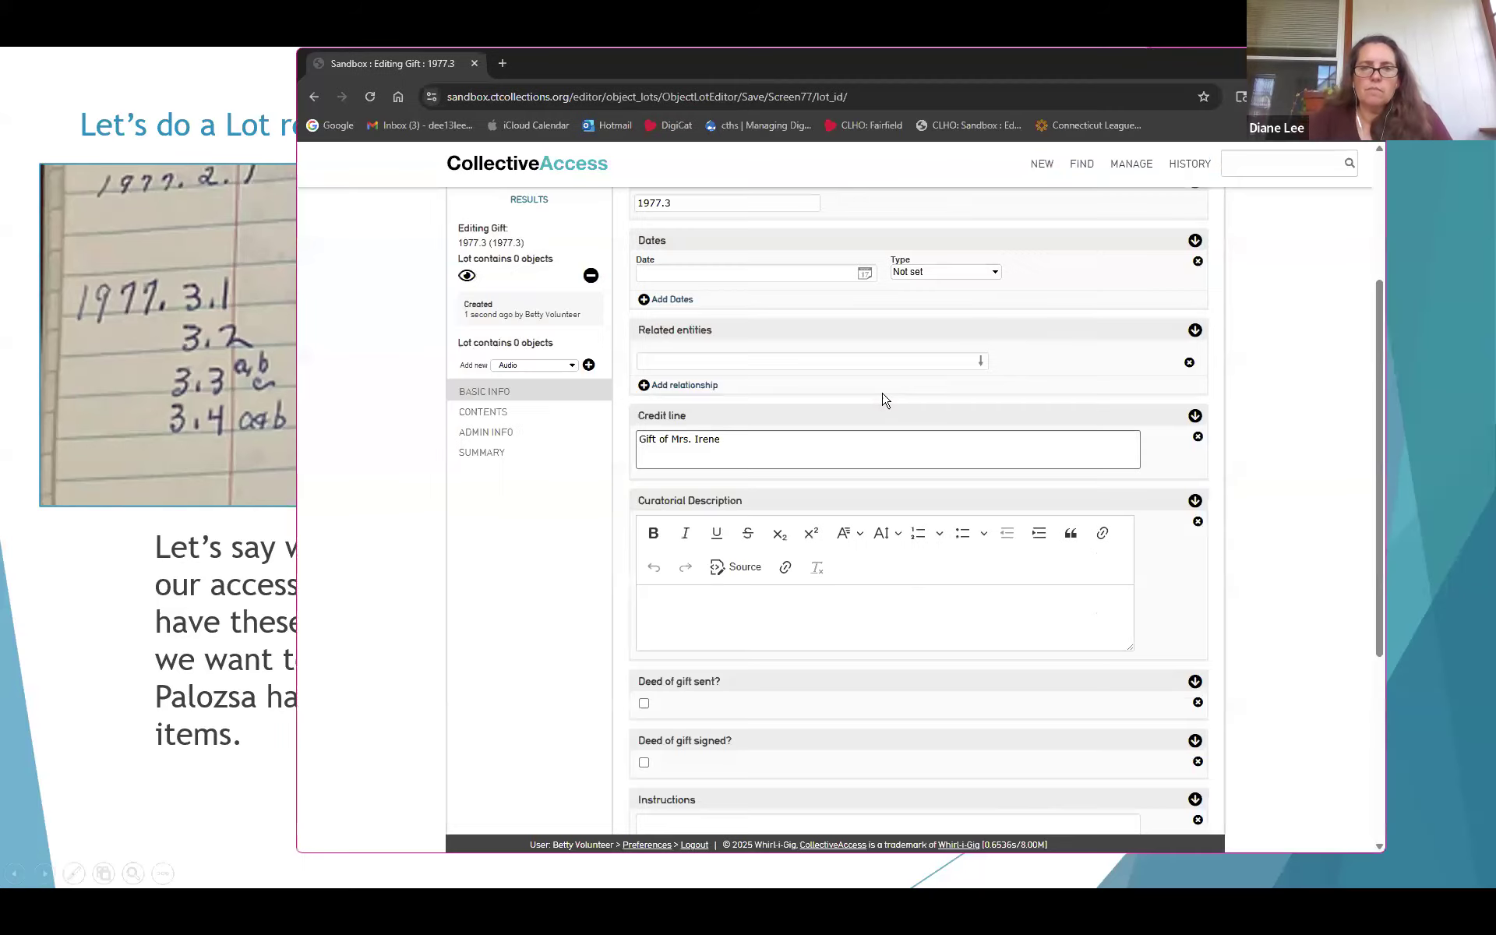
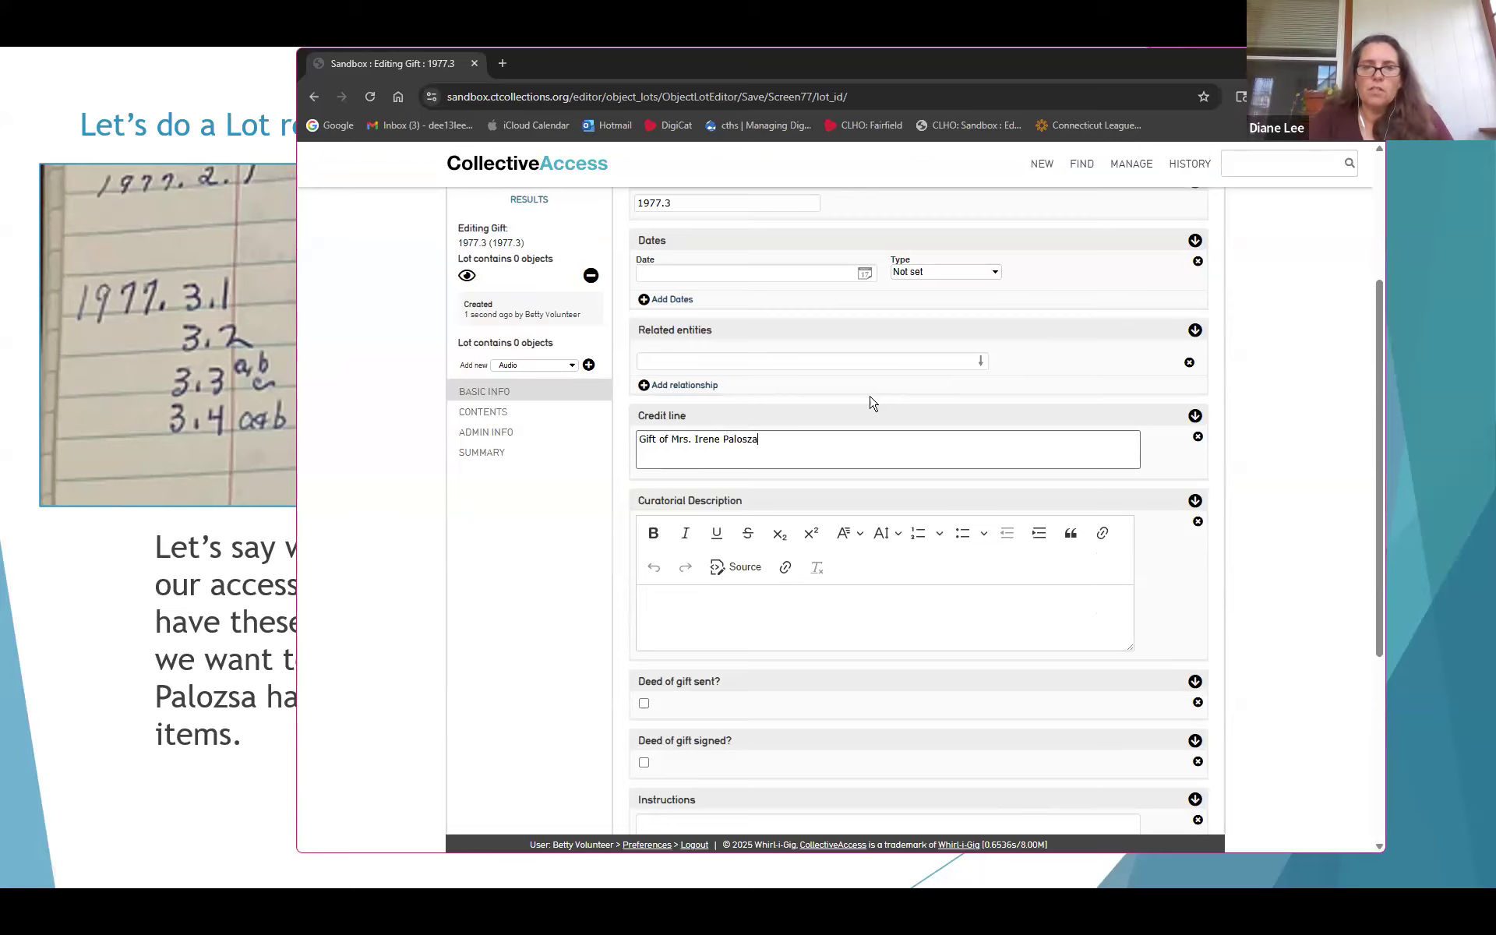
pyautogui.hotkey('alt', 'Tab')
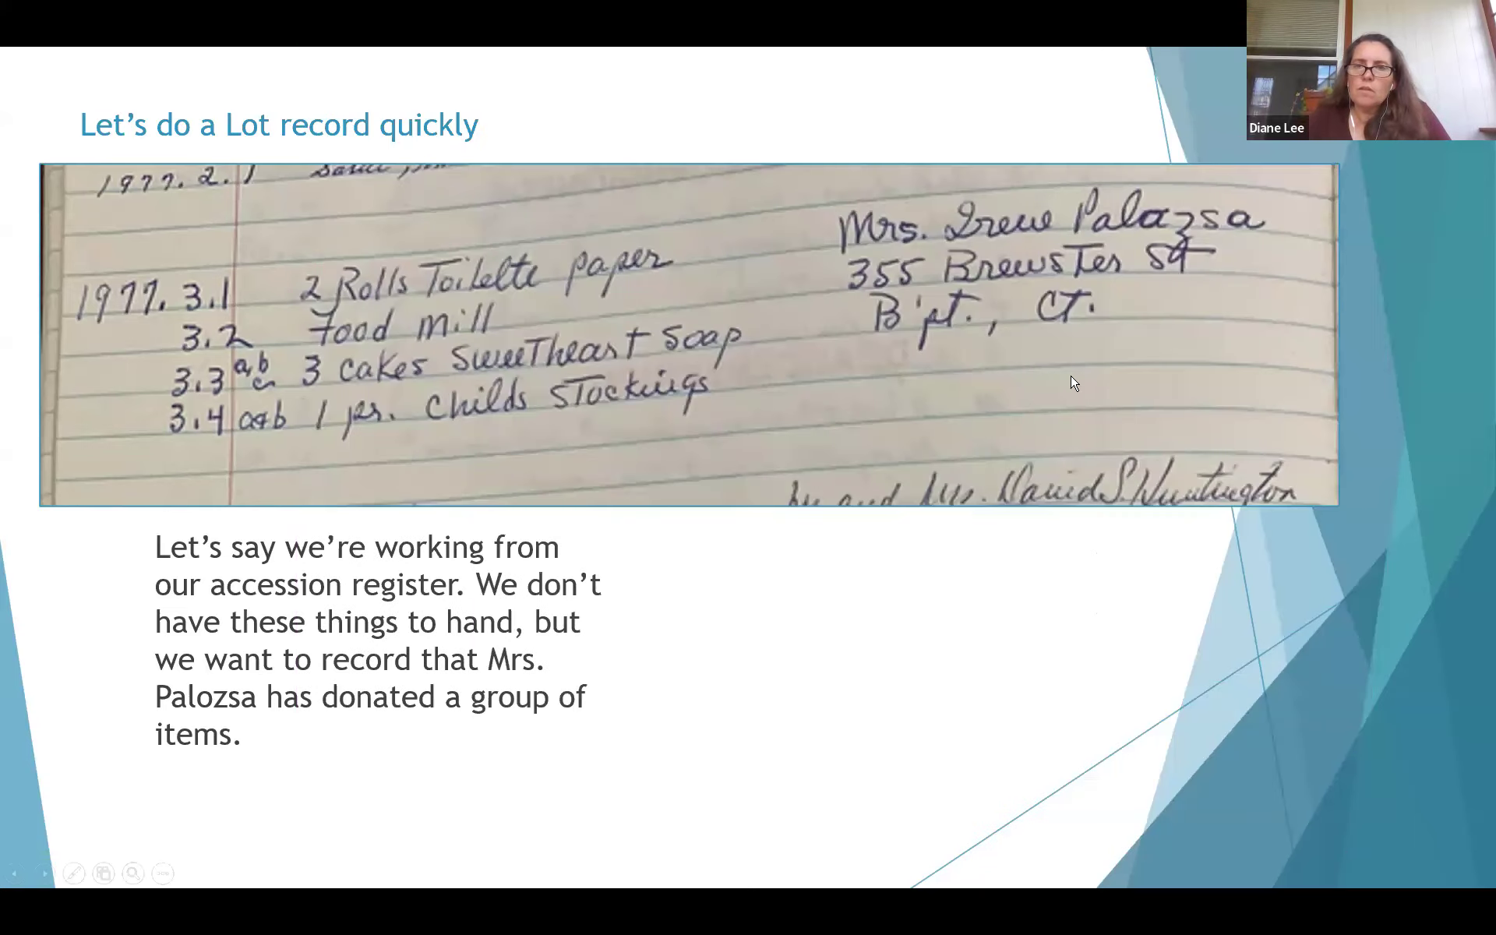
pyautogui.hotkey('alt', 'Tab')
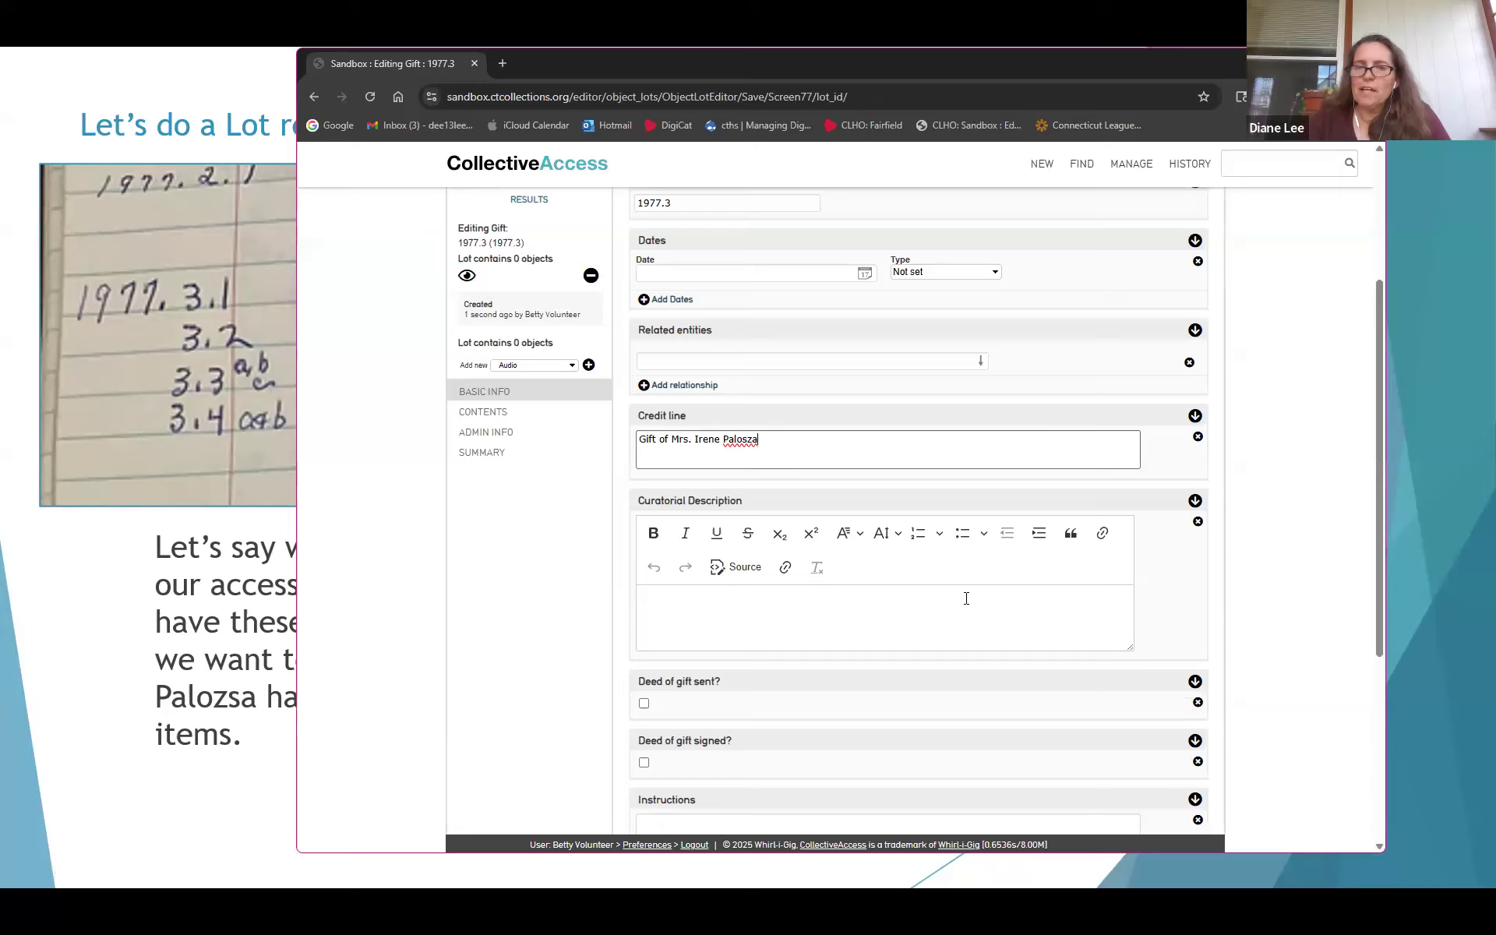
pyautogui.click(966, 609)
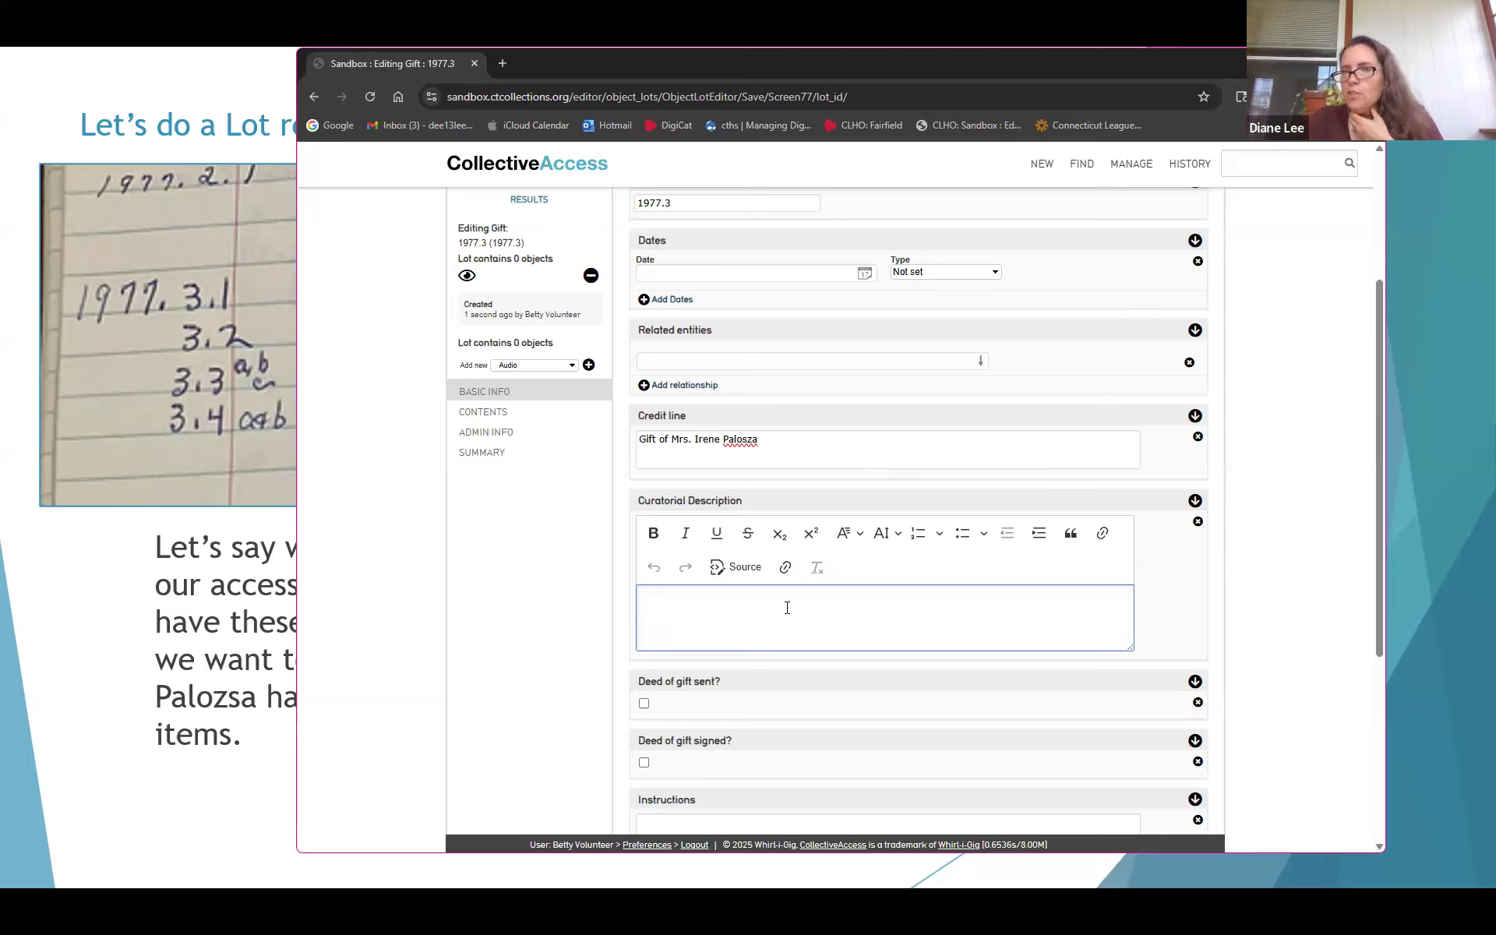
# Write the curatorial description 'Group of five items donated in 1977.'
pyautogui.click(823, 450)
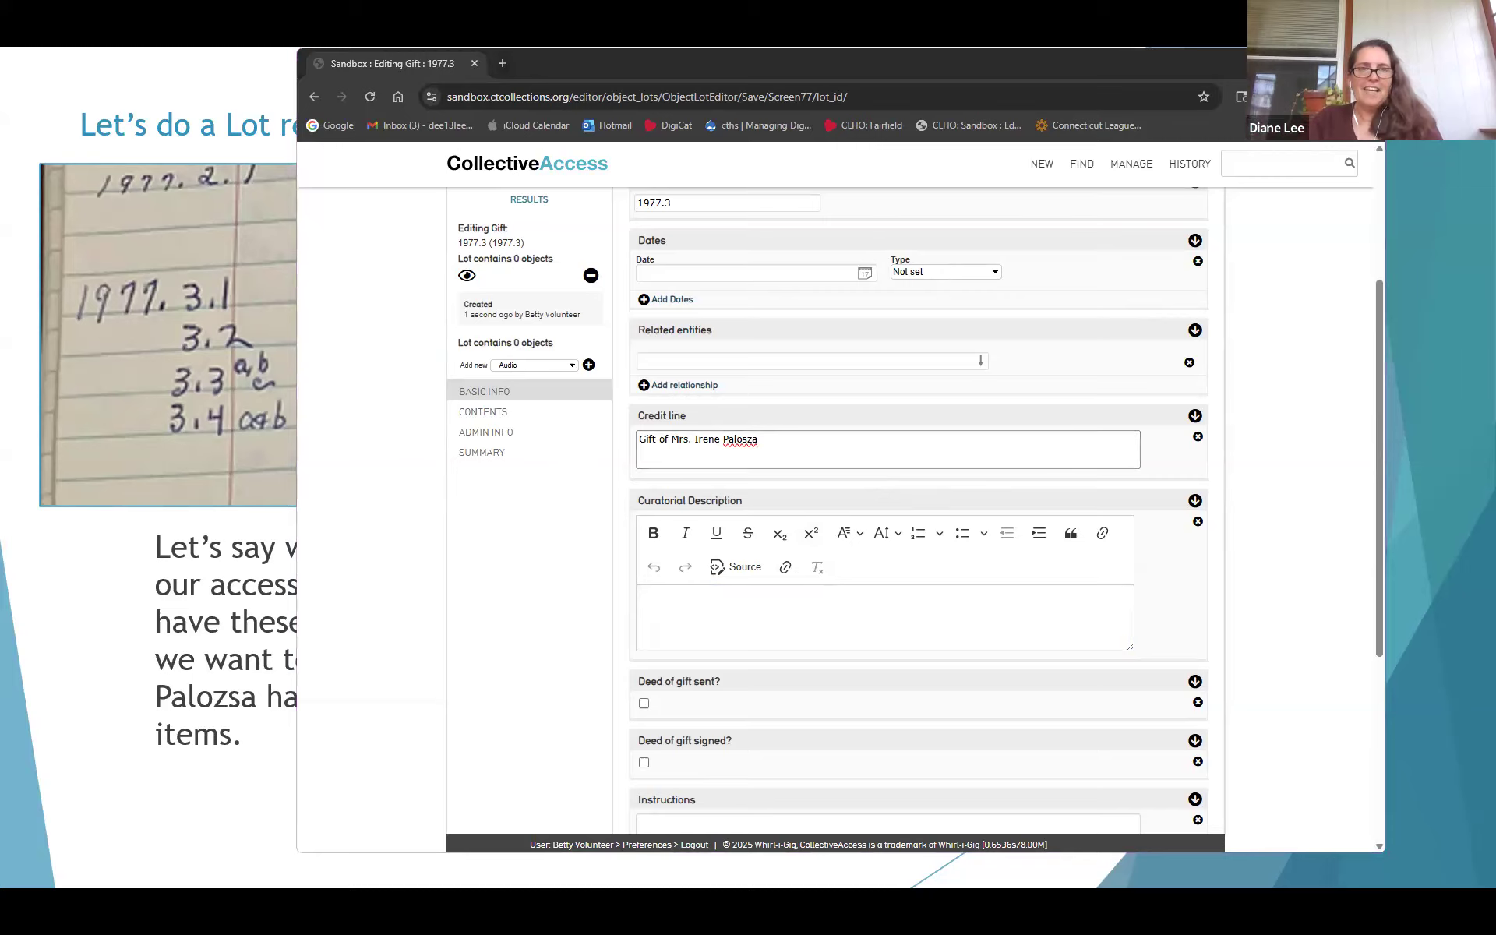
pyautogui.hotkey('alt', 'Tab')
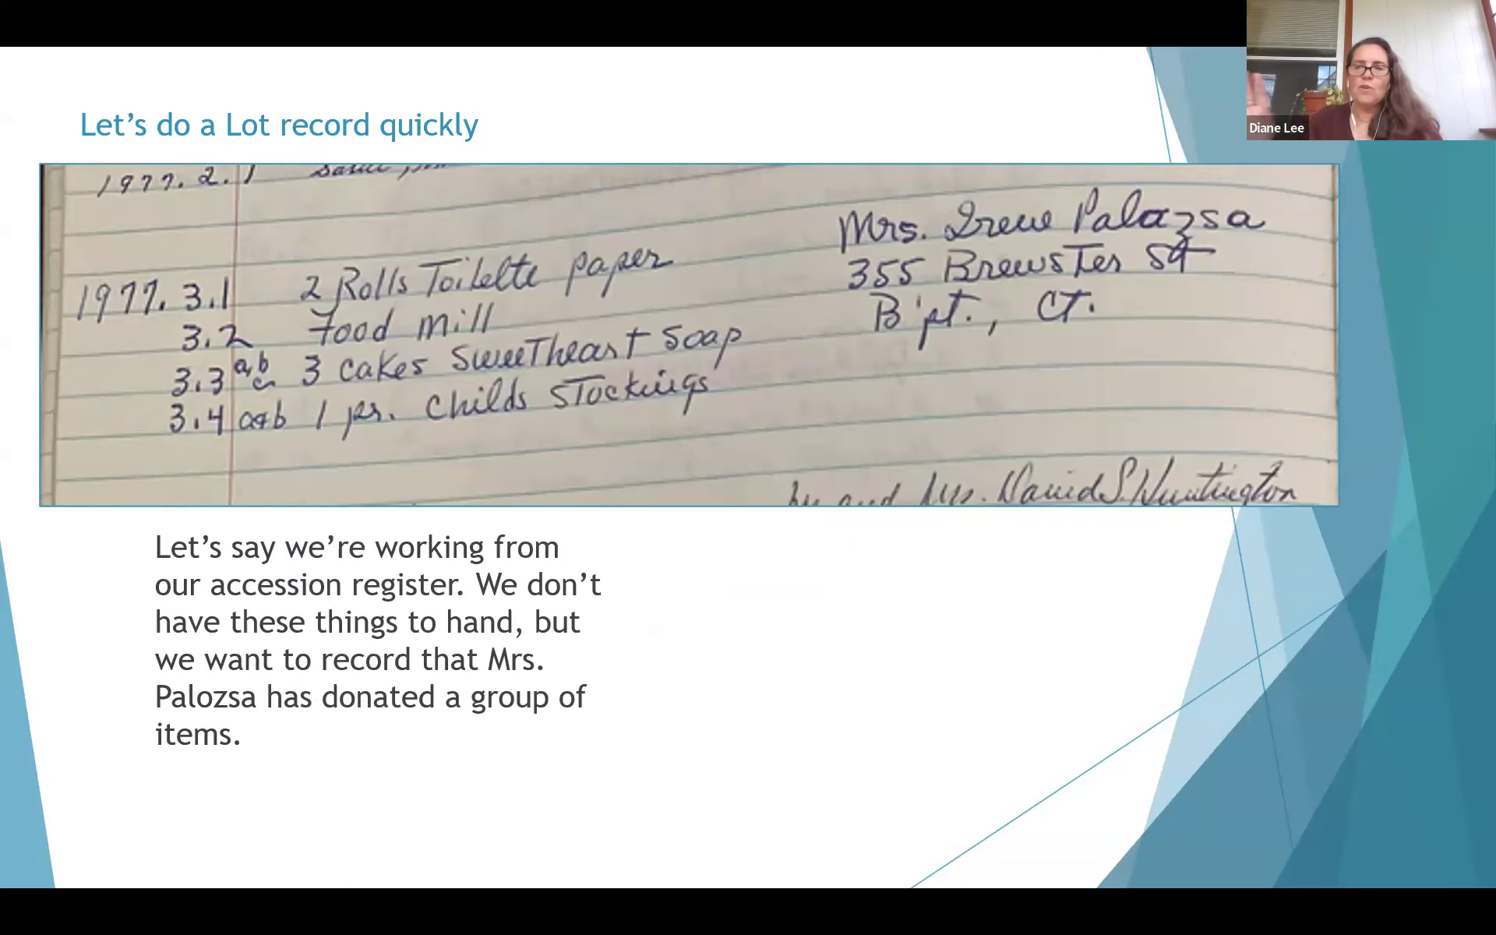
pyautogui.hotkey('alt', 'Tab')
pyautogui.click(792, 613)
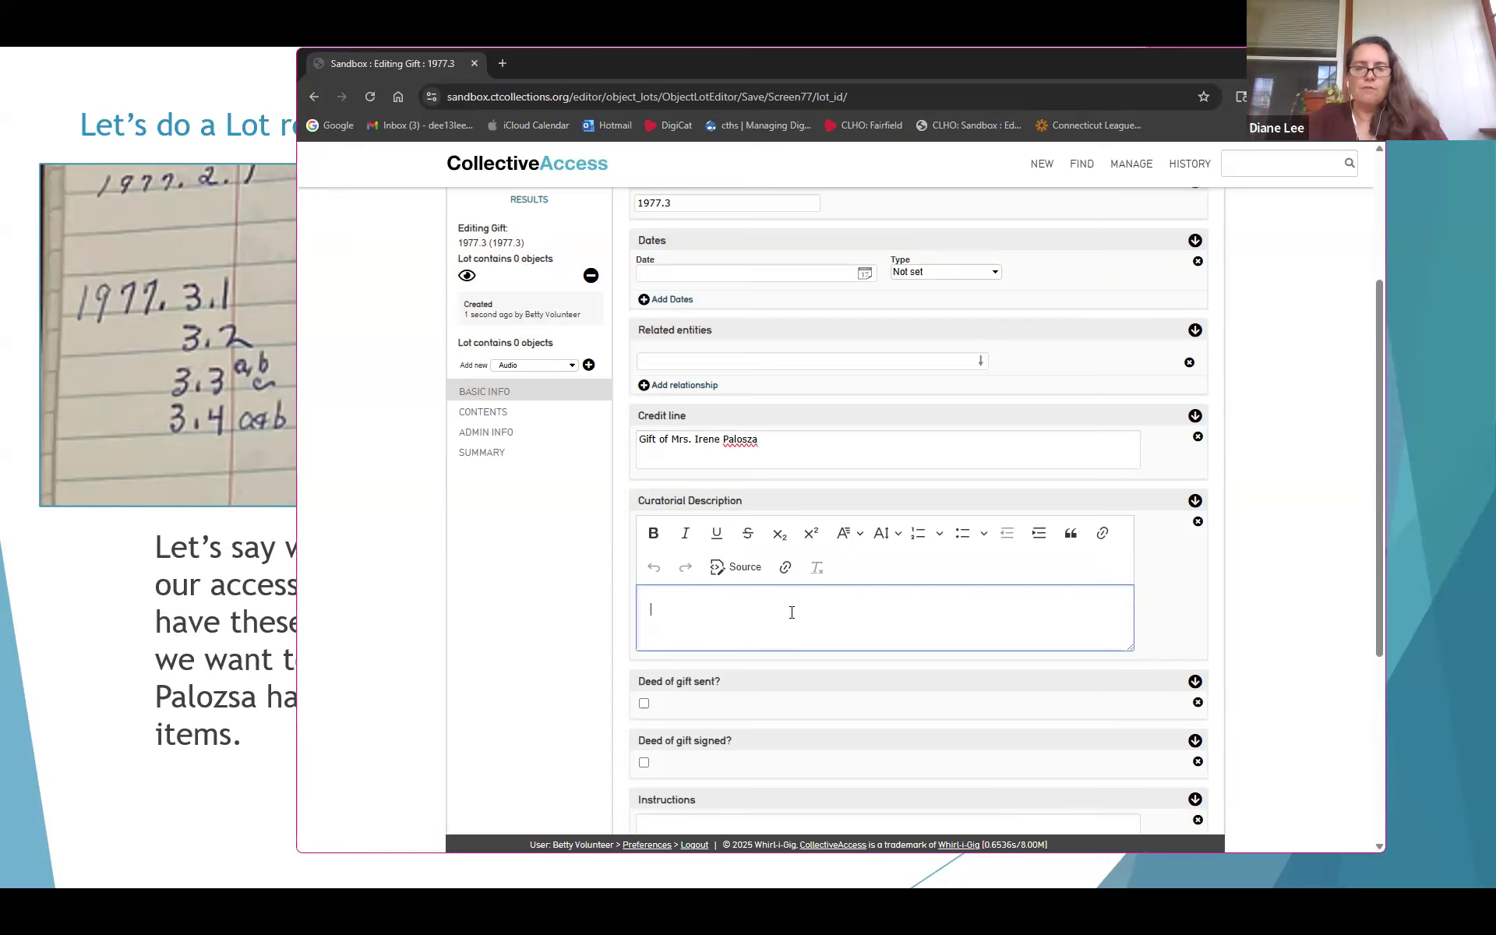
pyautogui.write('Group of ')
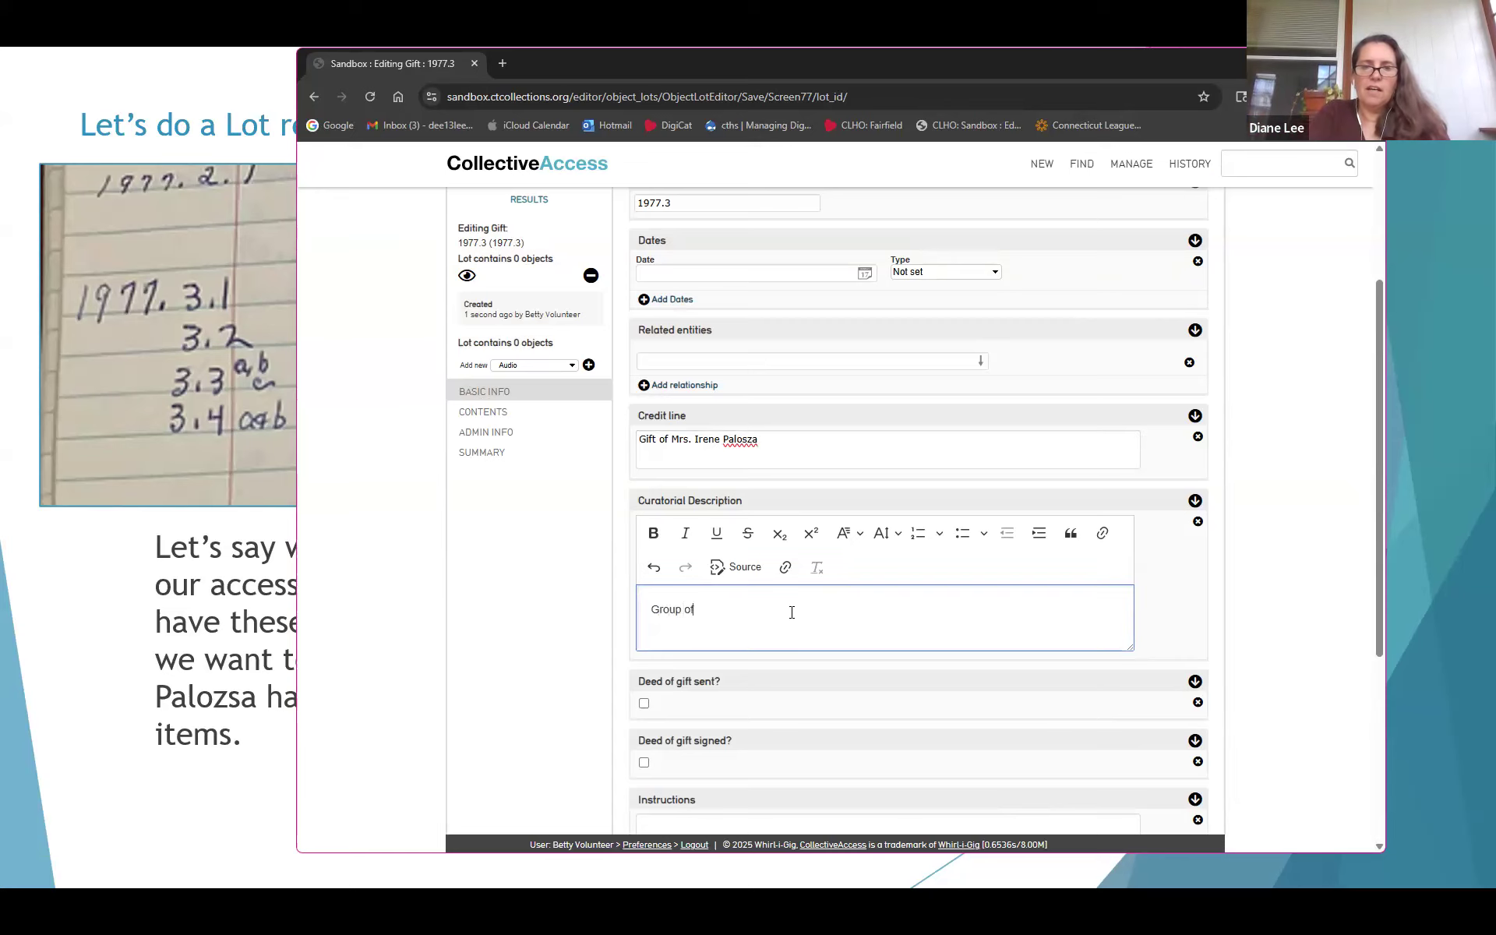
pyautogui.write('five item')
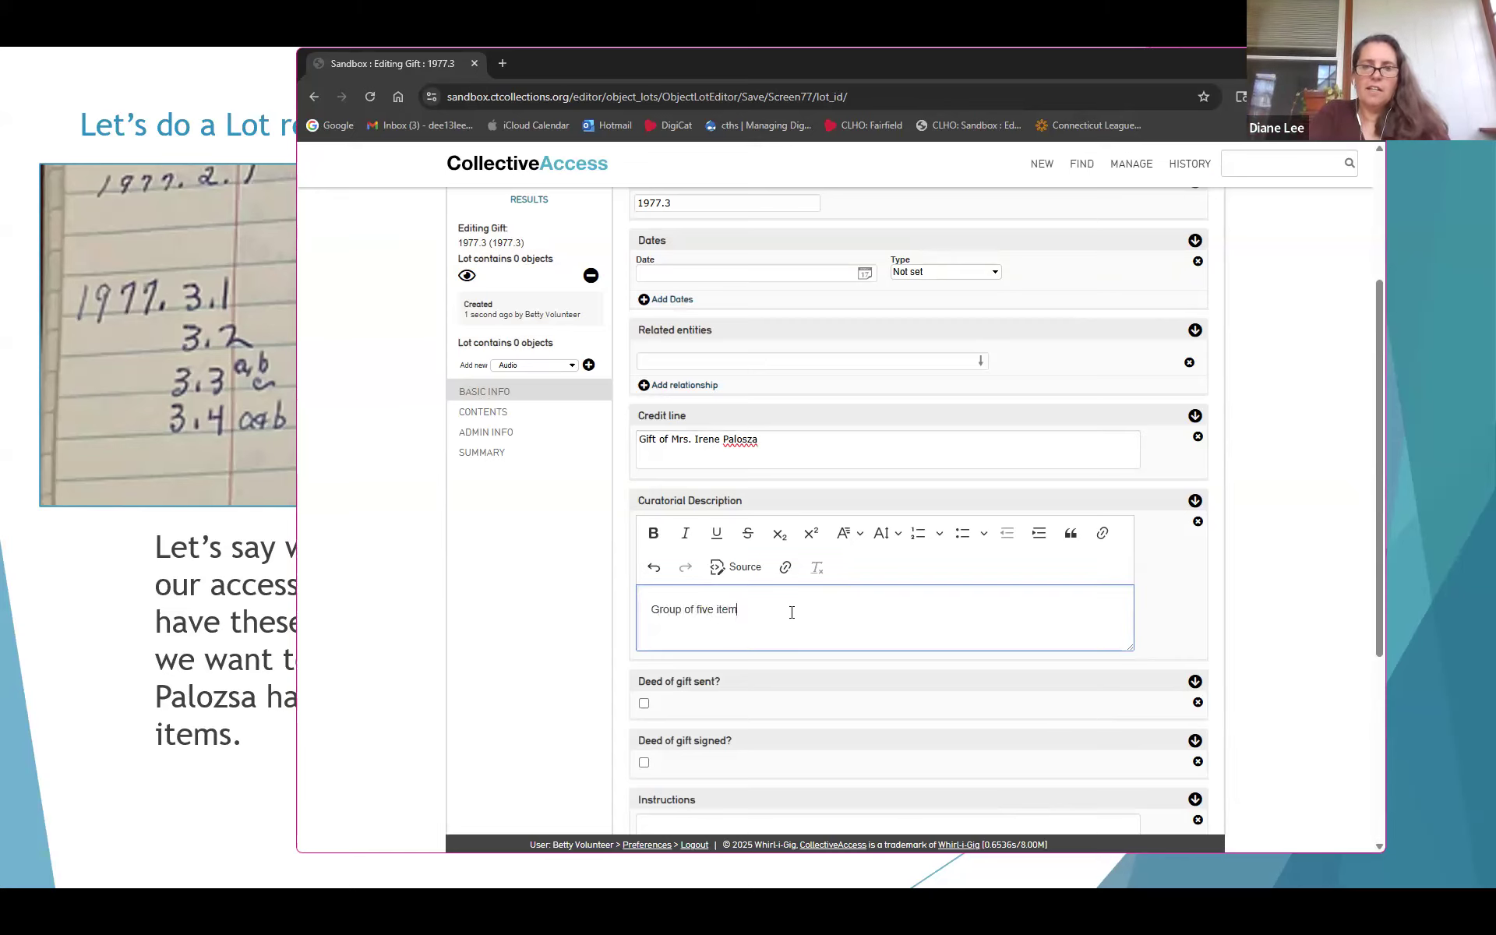
pyautogui.write('s donated in 1977')
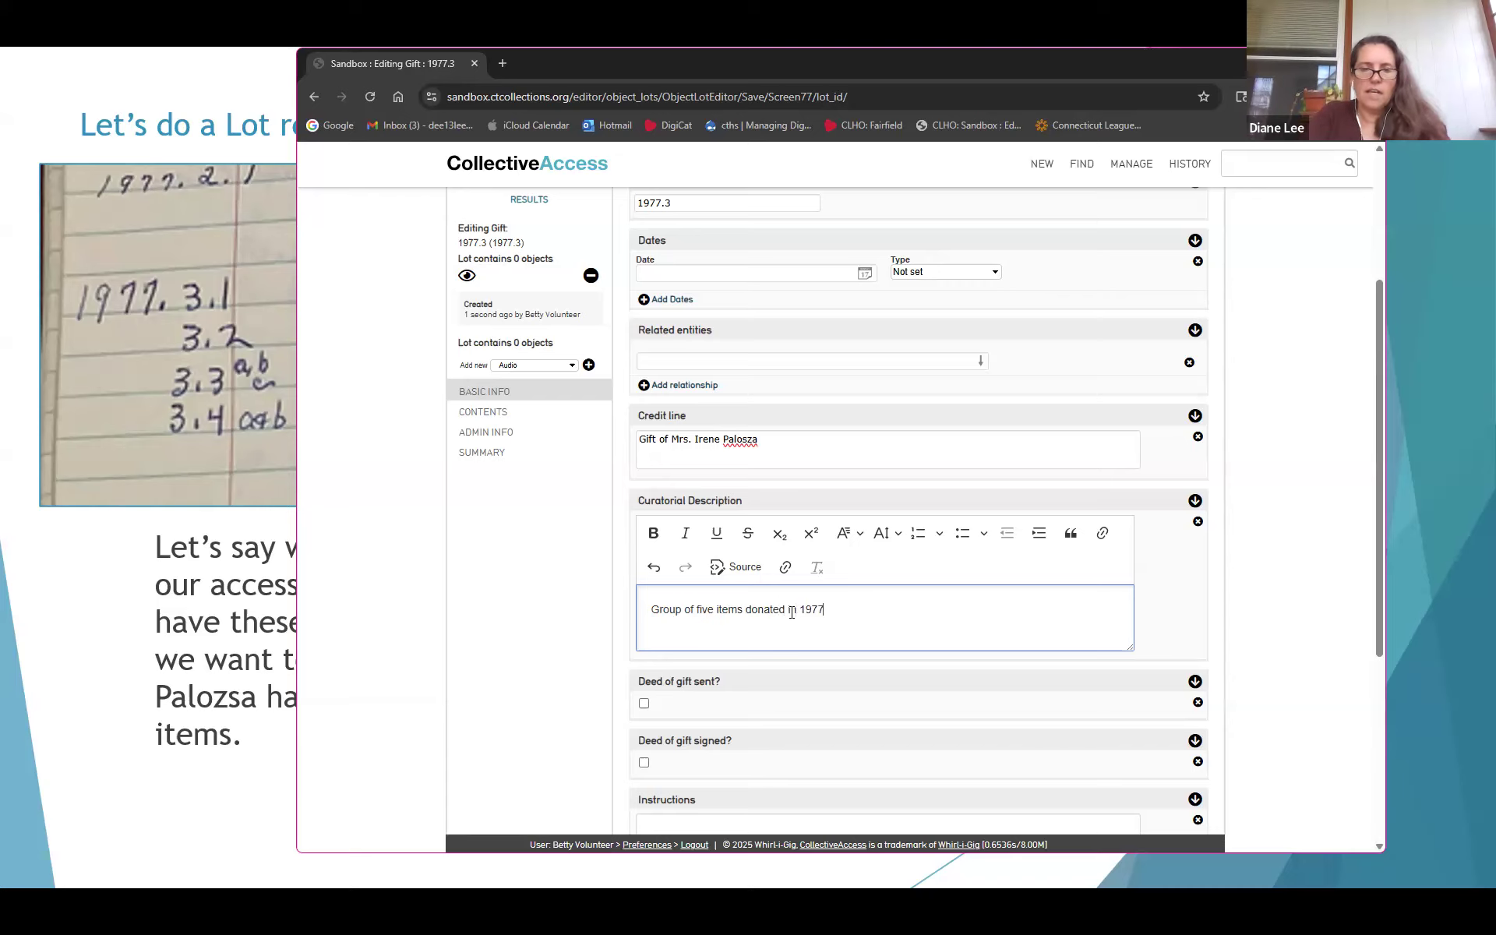
pyautogui.write('.')
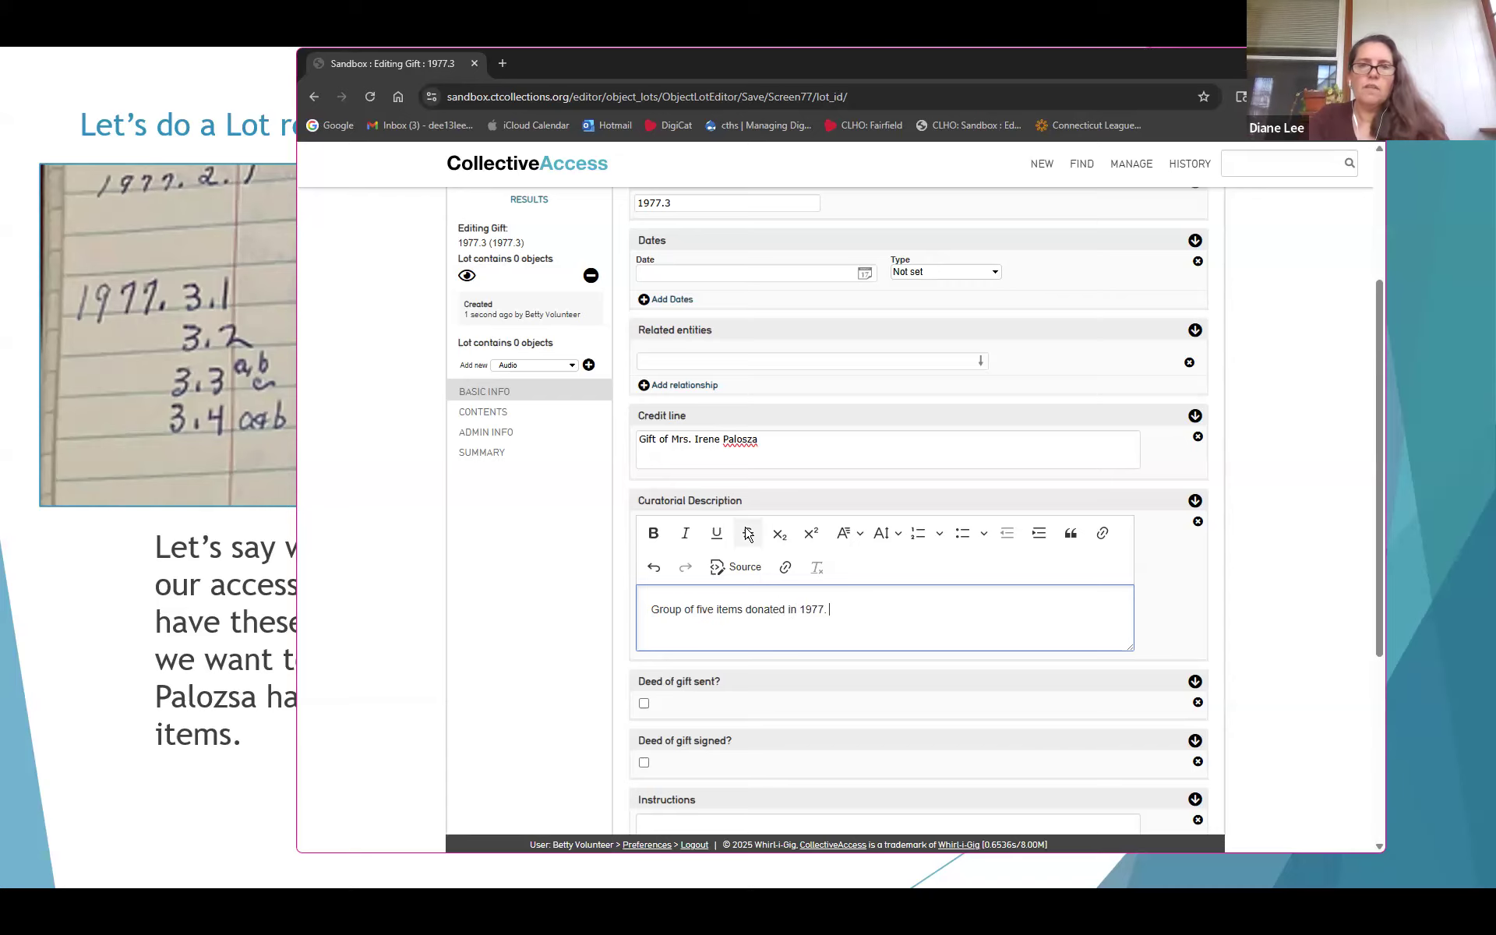
pyautogui.scroll(3, 748, 545)
pyautogui.click(651, 278)
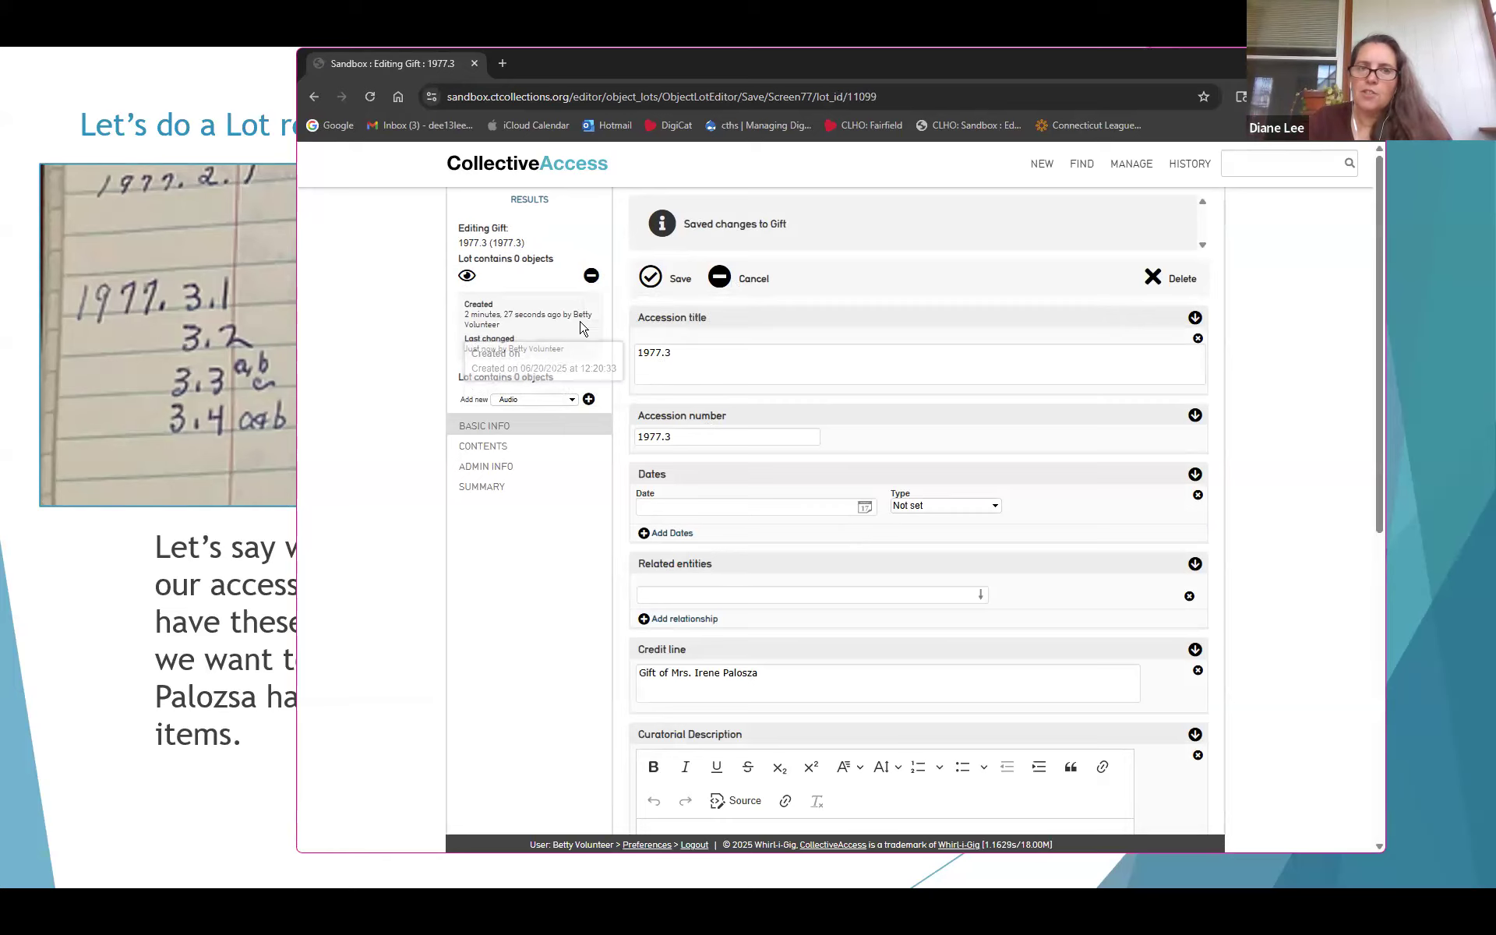
pyautogui.click(592, 278)
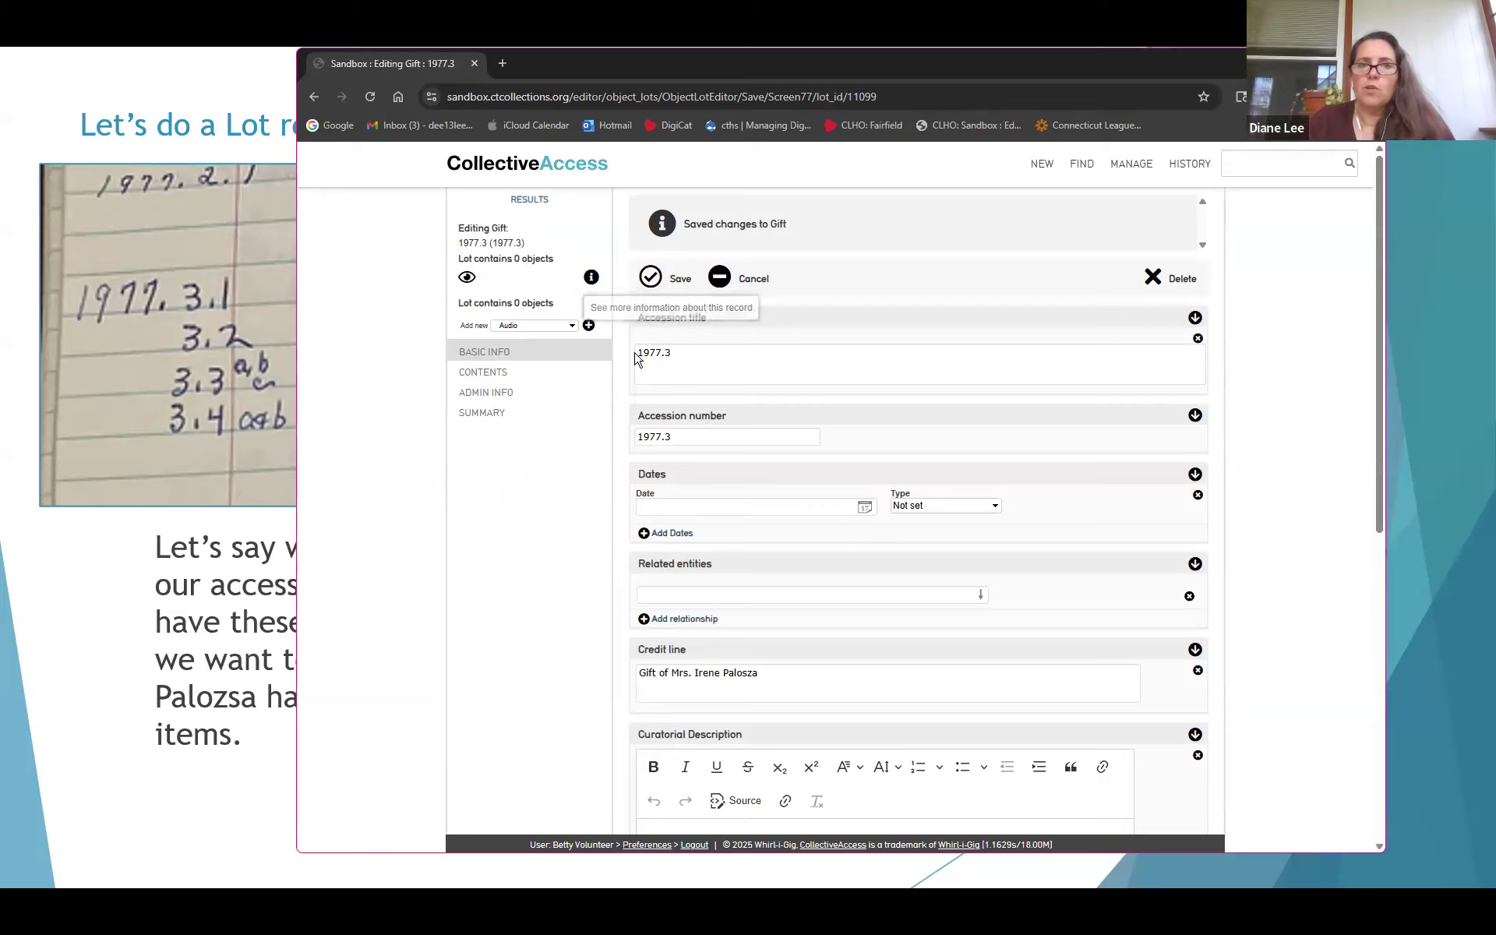
pyautogui.click(591, 279)
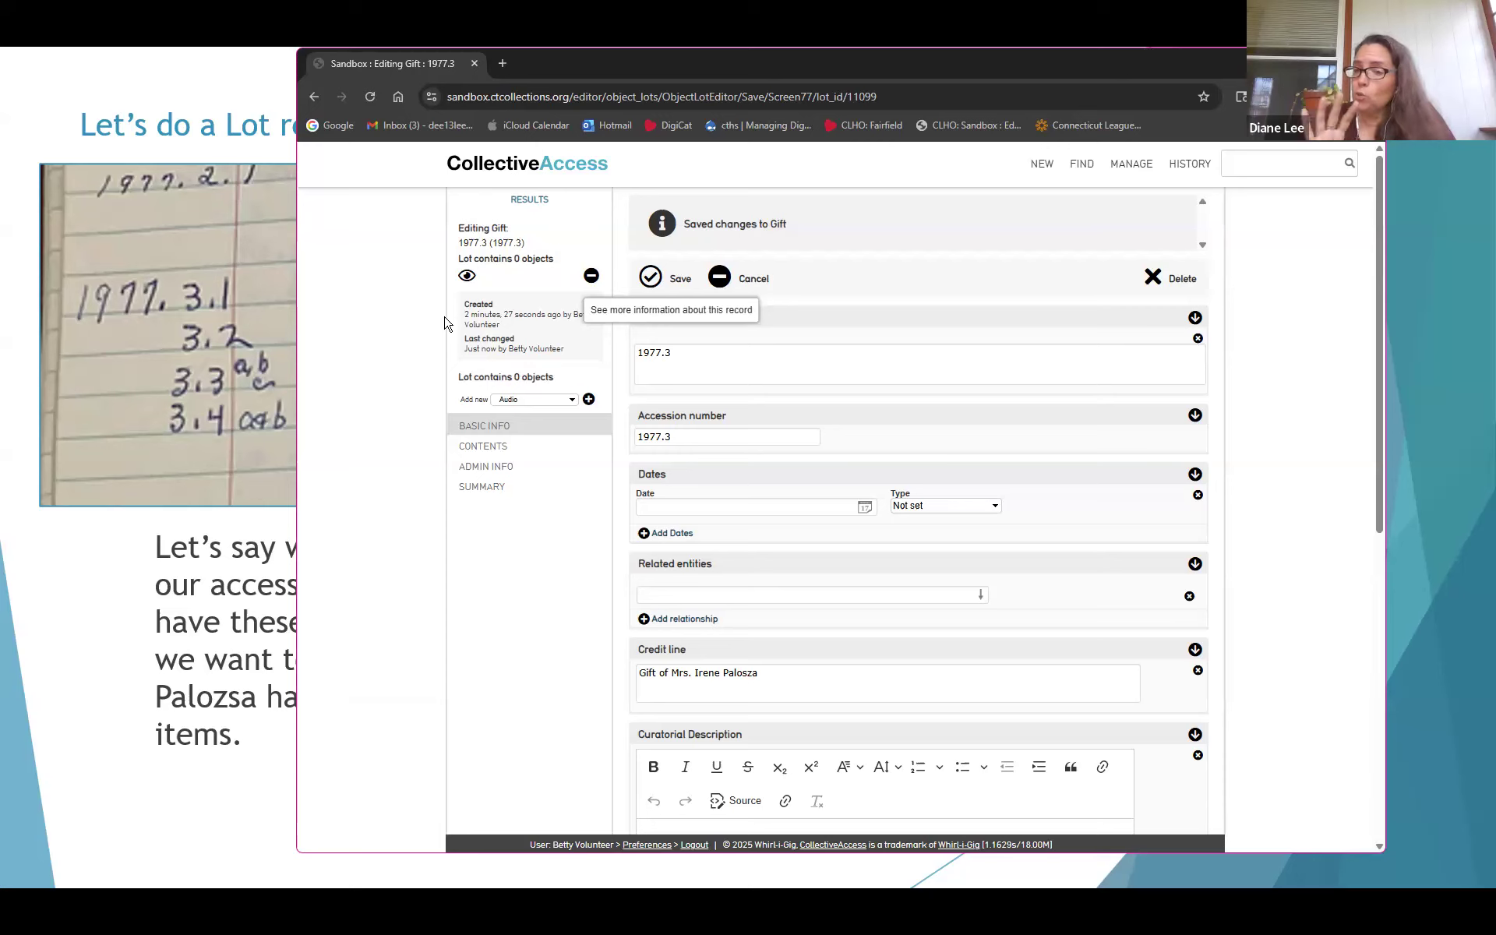
pyautogui.click(591, 276)
pyautogui.click(960, 672)
pyautogui.scroll(-7, 959, 671)
pyautogui.scroll(2, 957, 673)
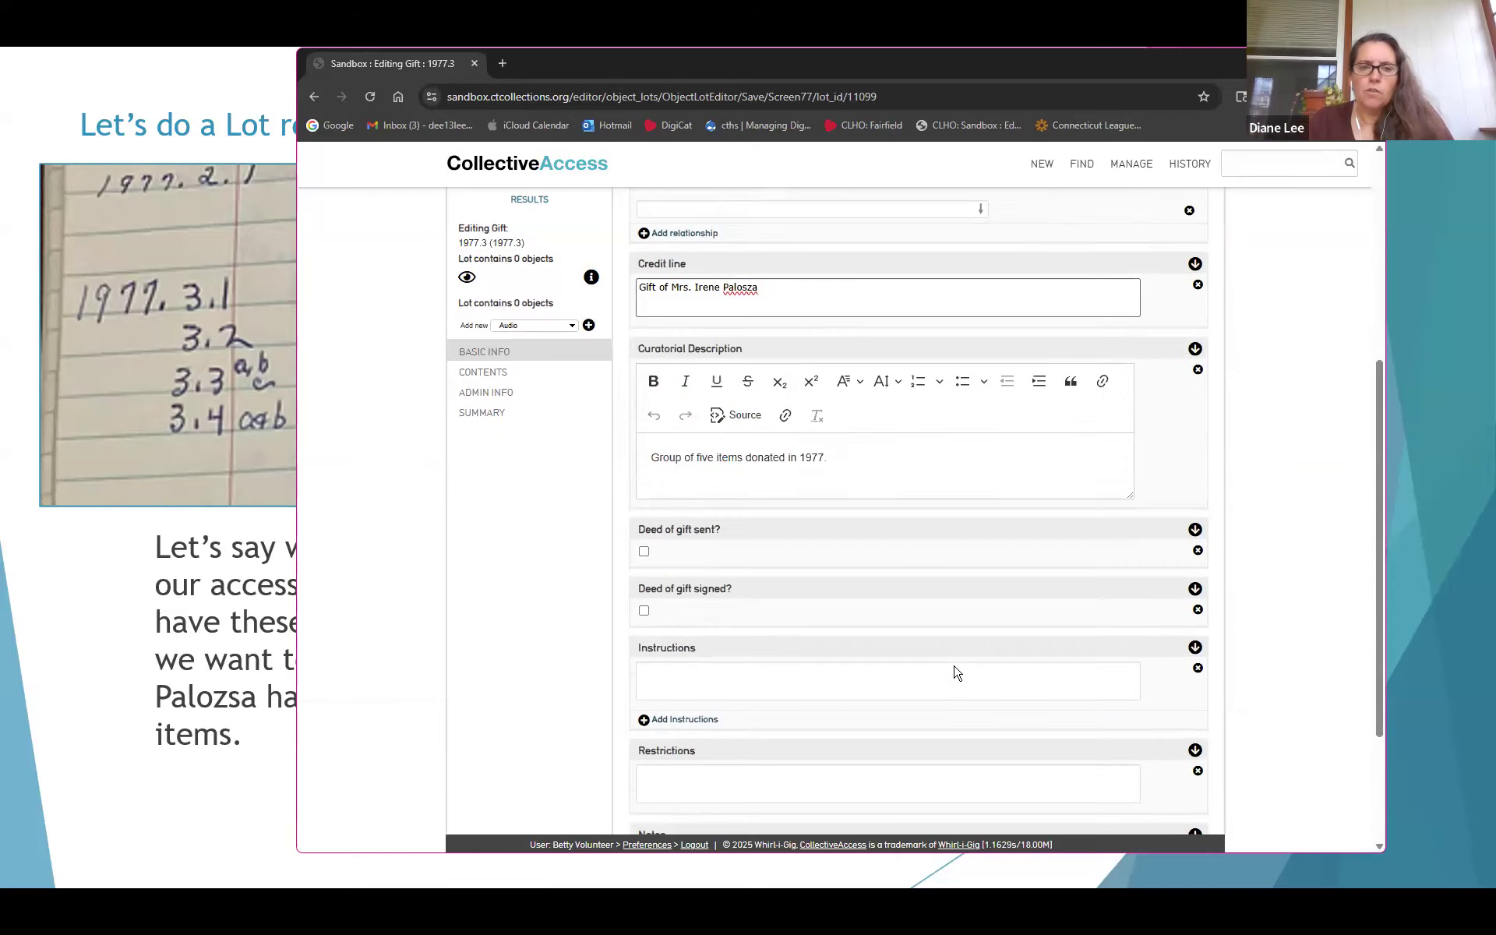
pyautogui.scroll(5, 957, 674)
# Set Accession status to accessioned and Record Status to editing in progress, then save
pyautogui.click(502, 396)
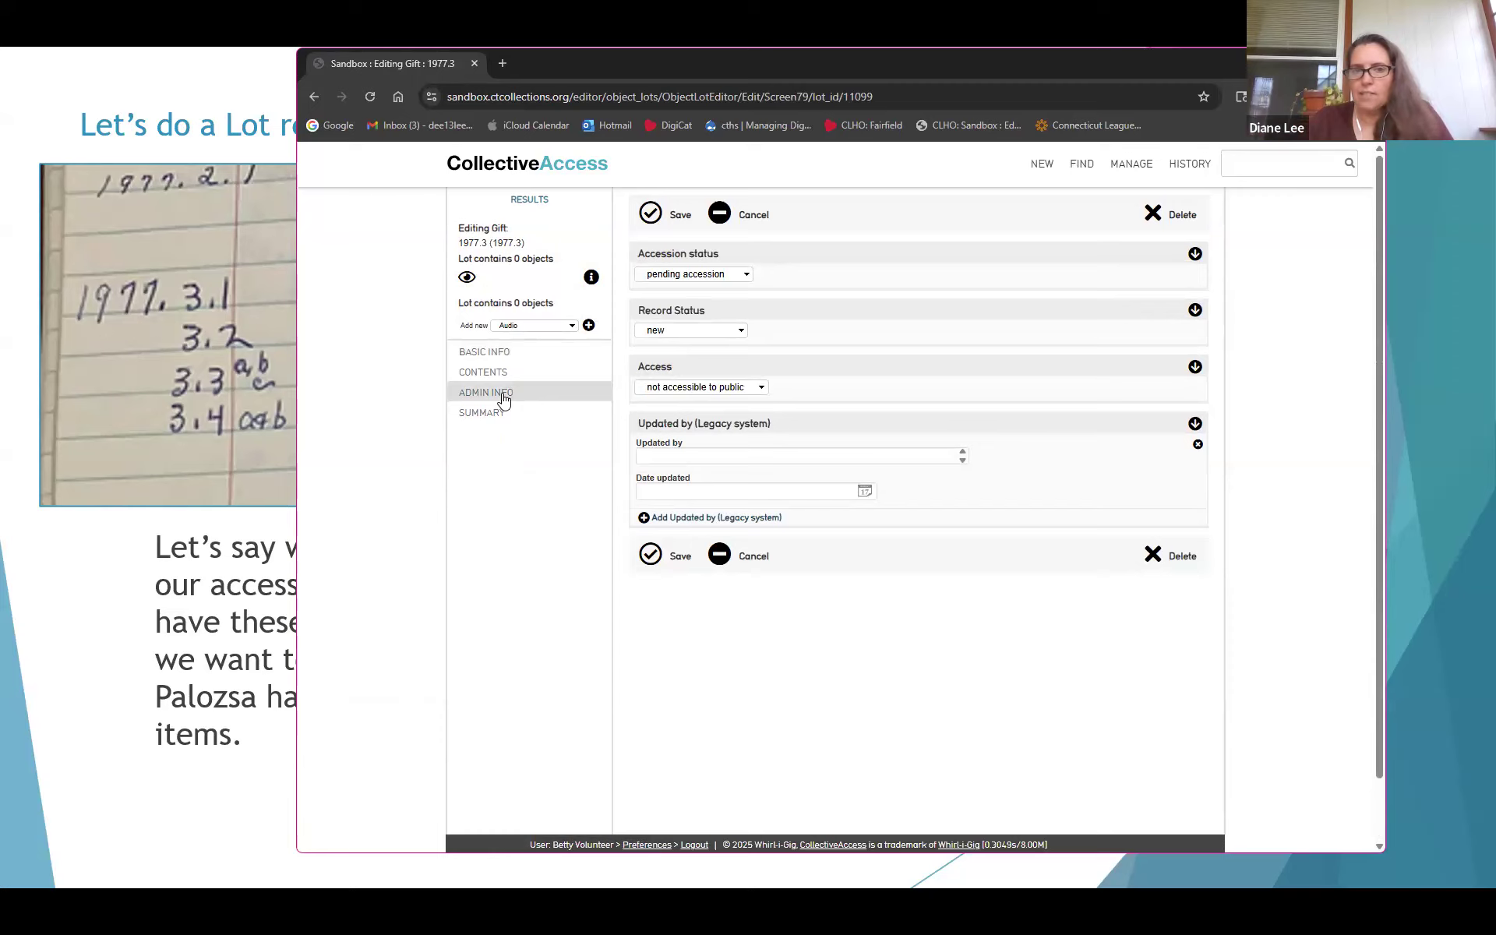
pyautogui.click(705, 277)
pyautogui.click(677, 296)
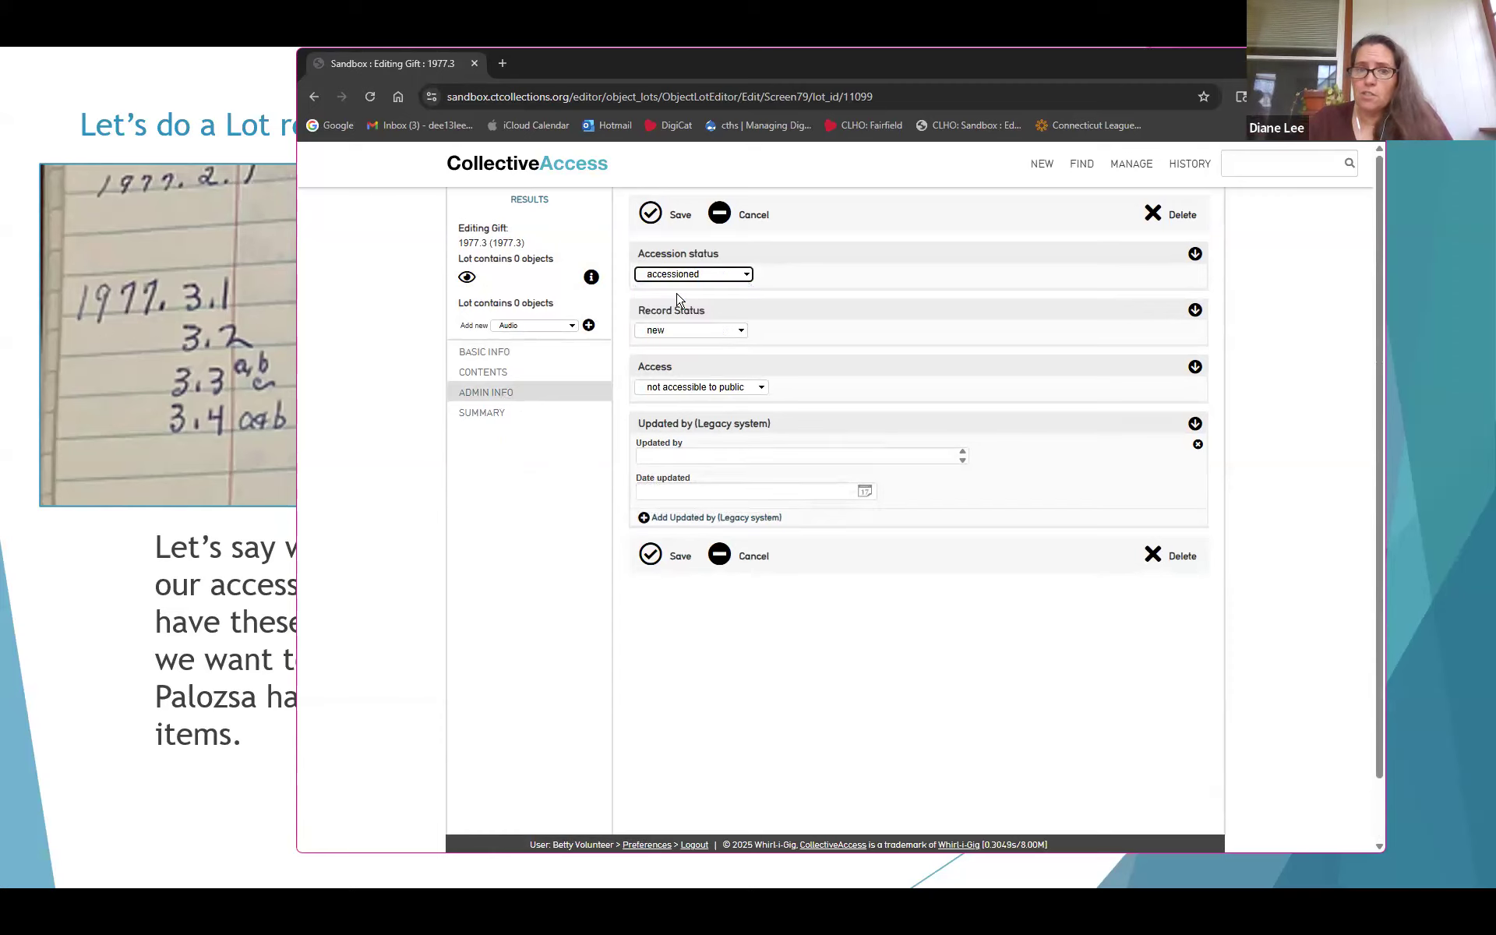
pyautogui.click(692, 331)
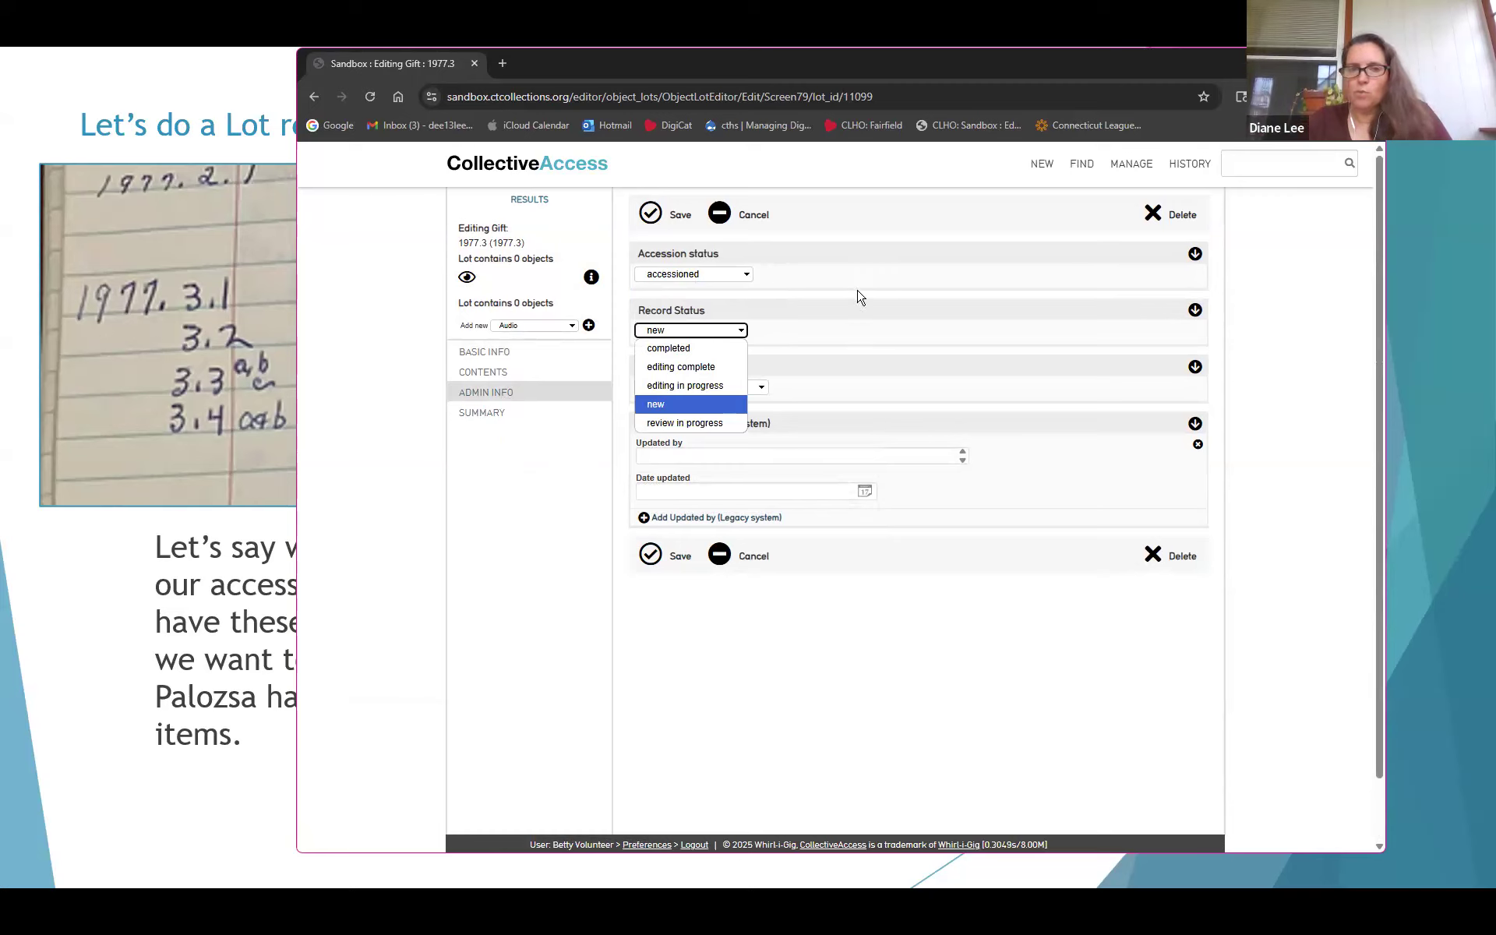
pyautogui.click(696, 386)
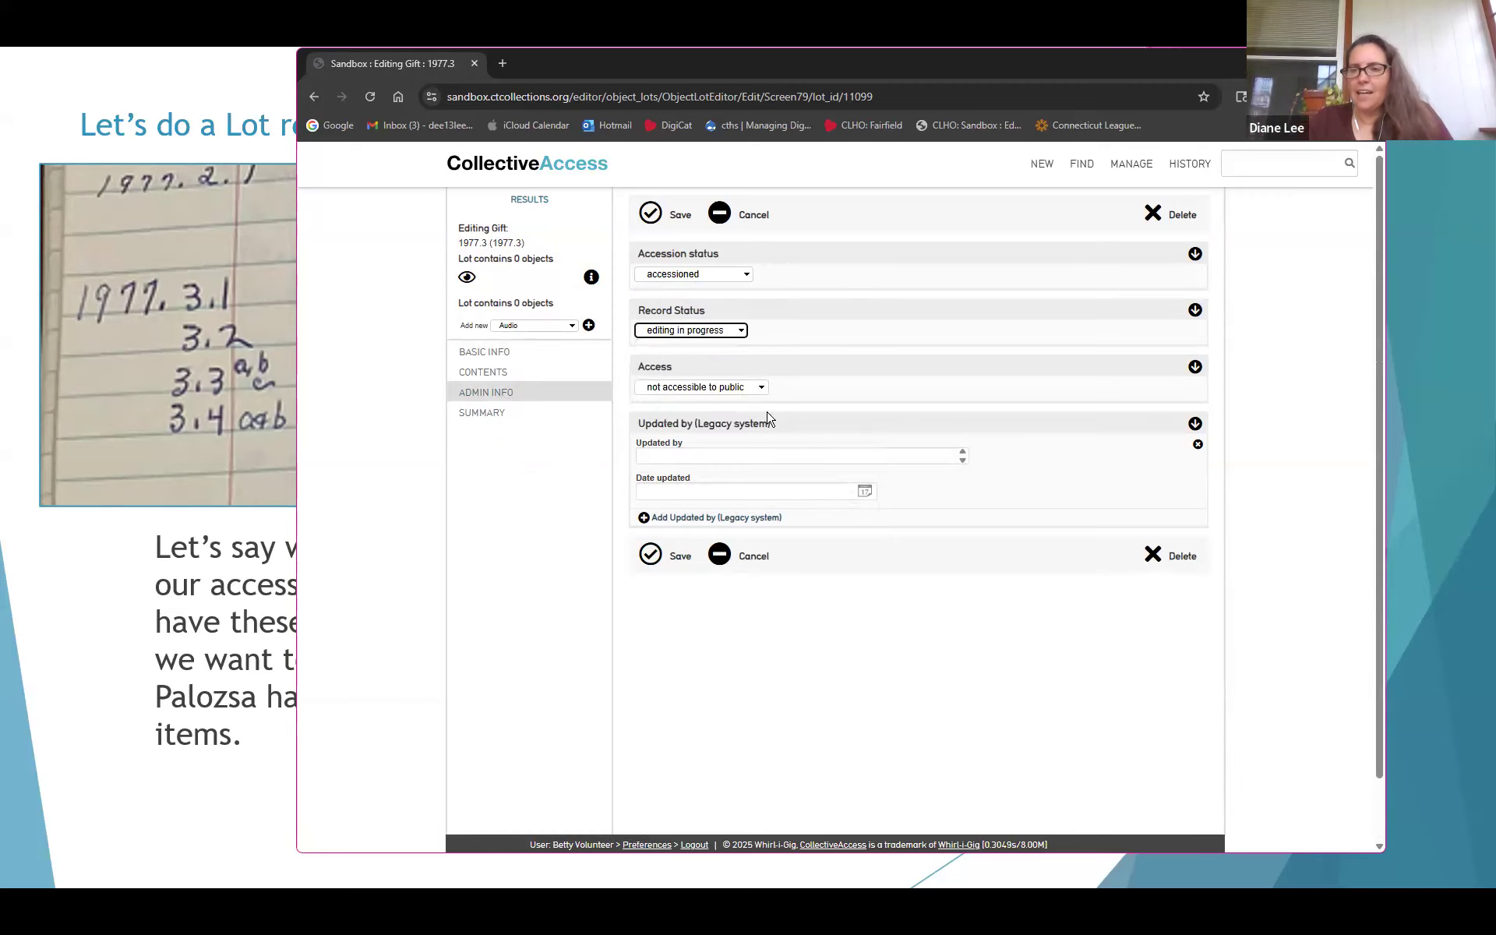
pyautogui.click(652, 556)
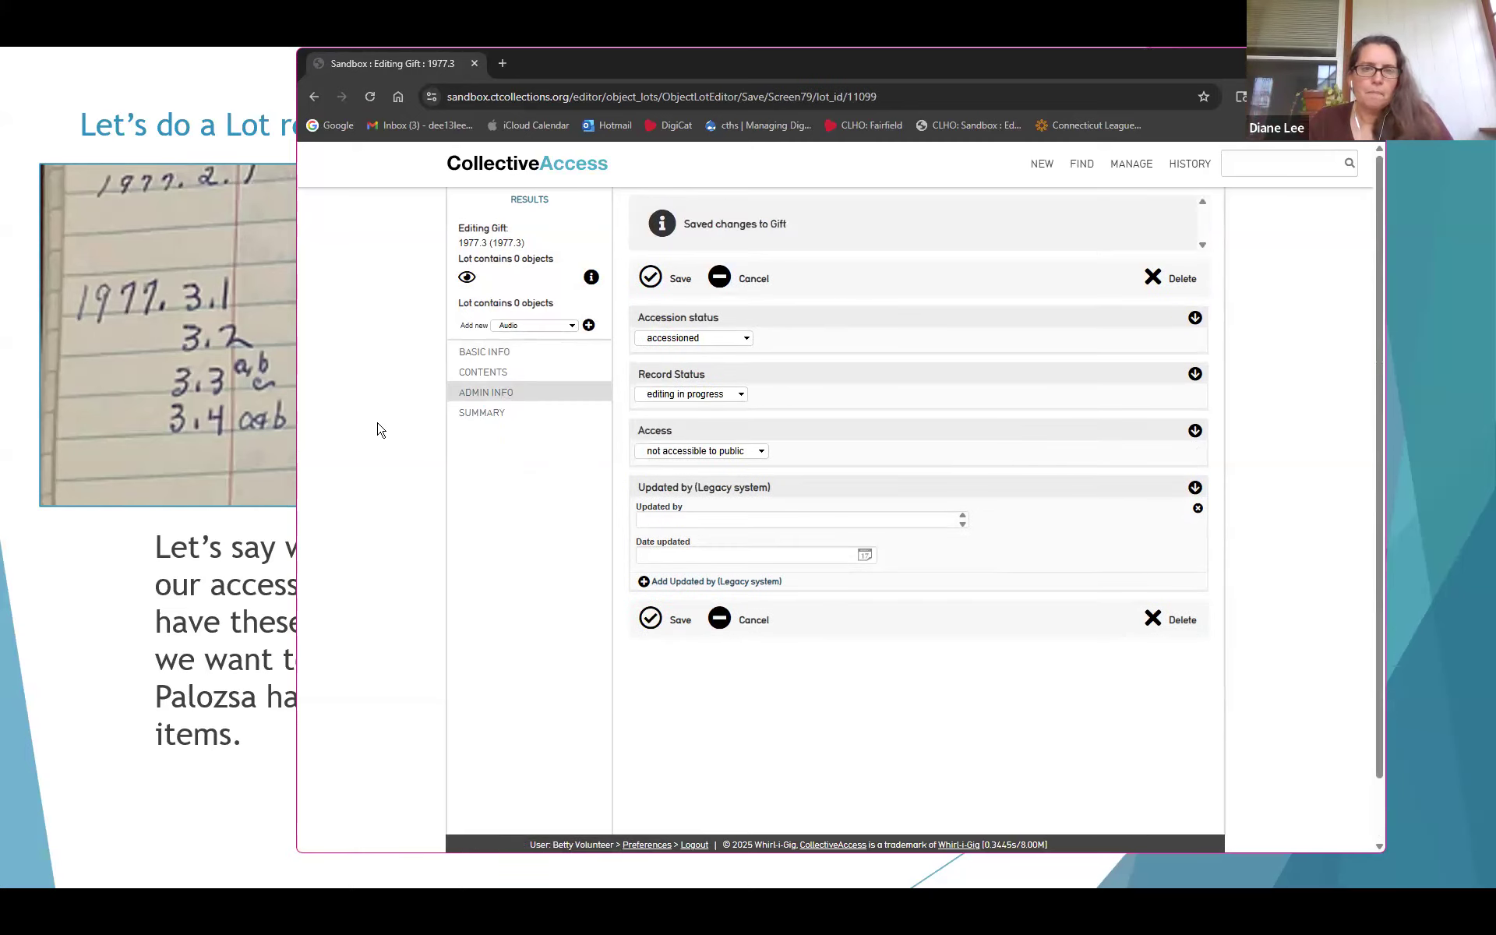
pyautogui.click(497, 355)
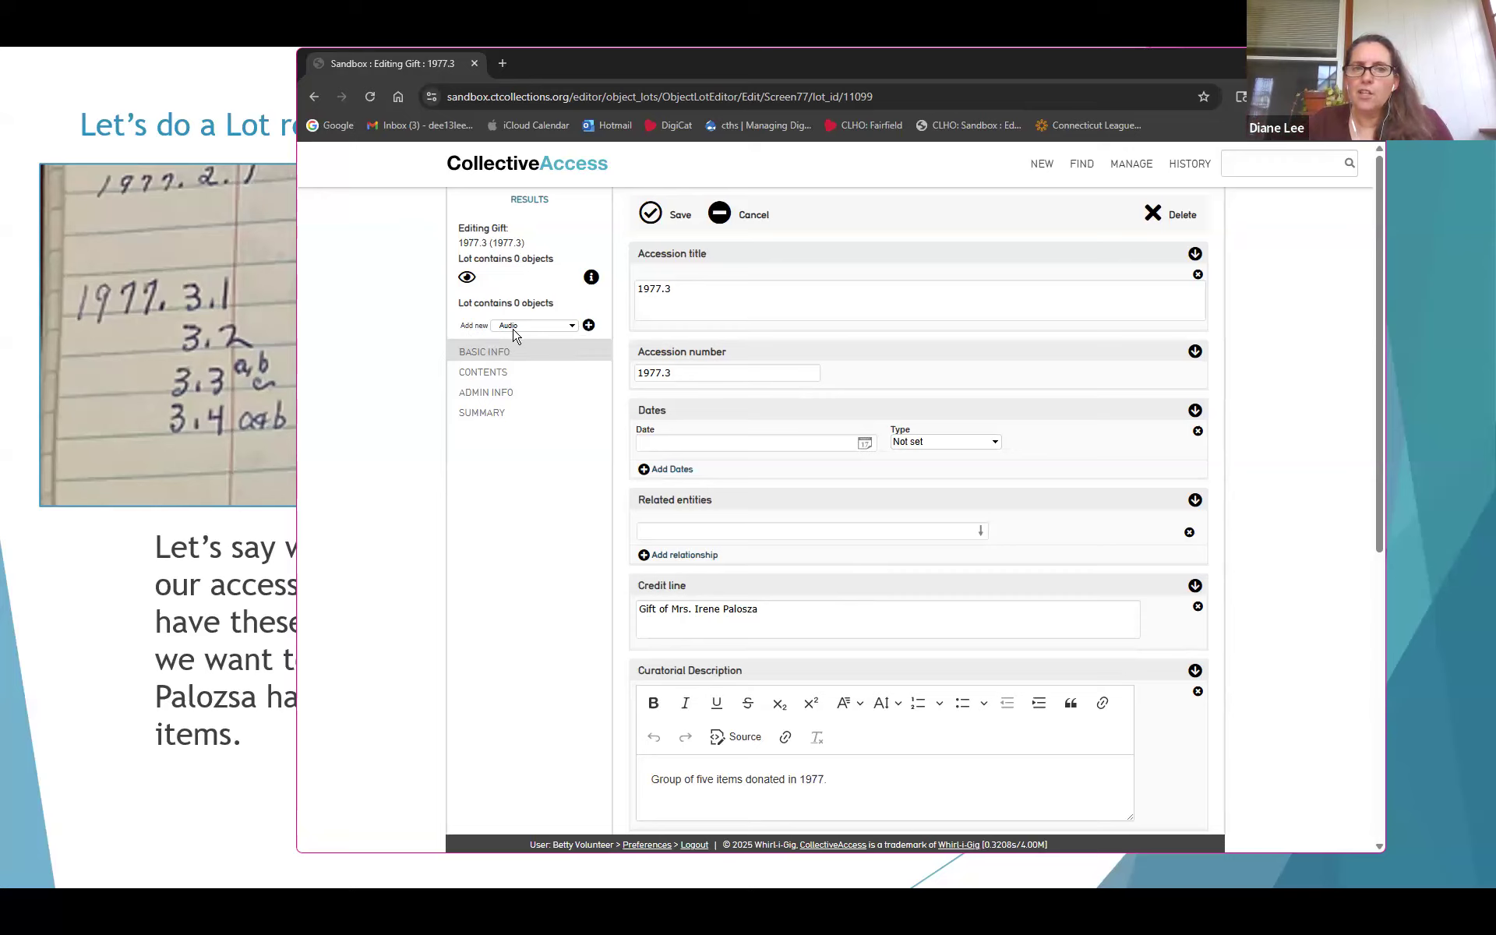
# Add a new Physical Object record to lot 1977.3 via the Add new list
pyautogui.click(565, 326)
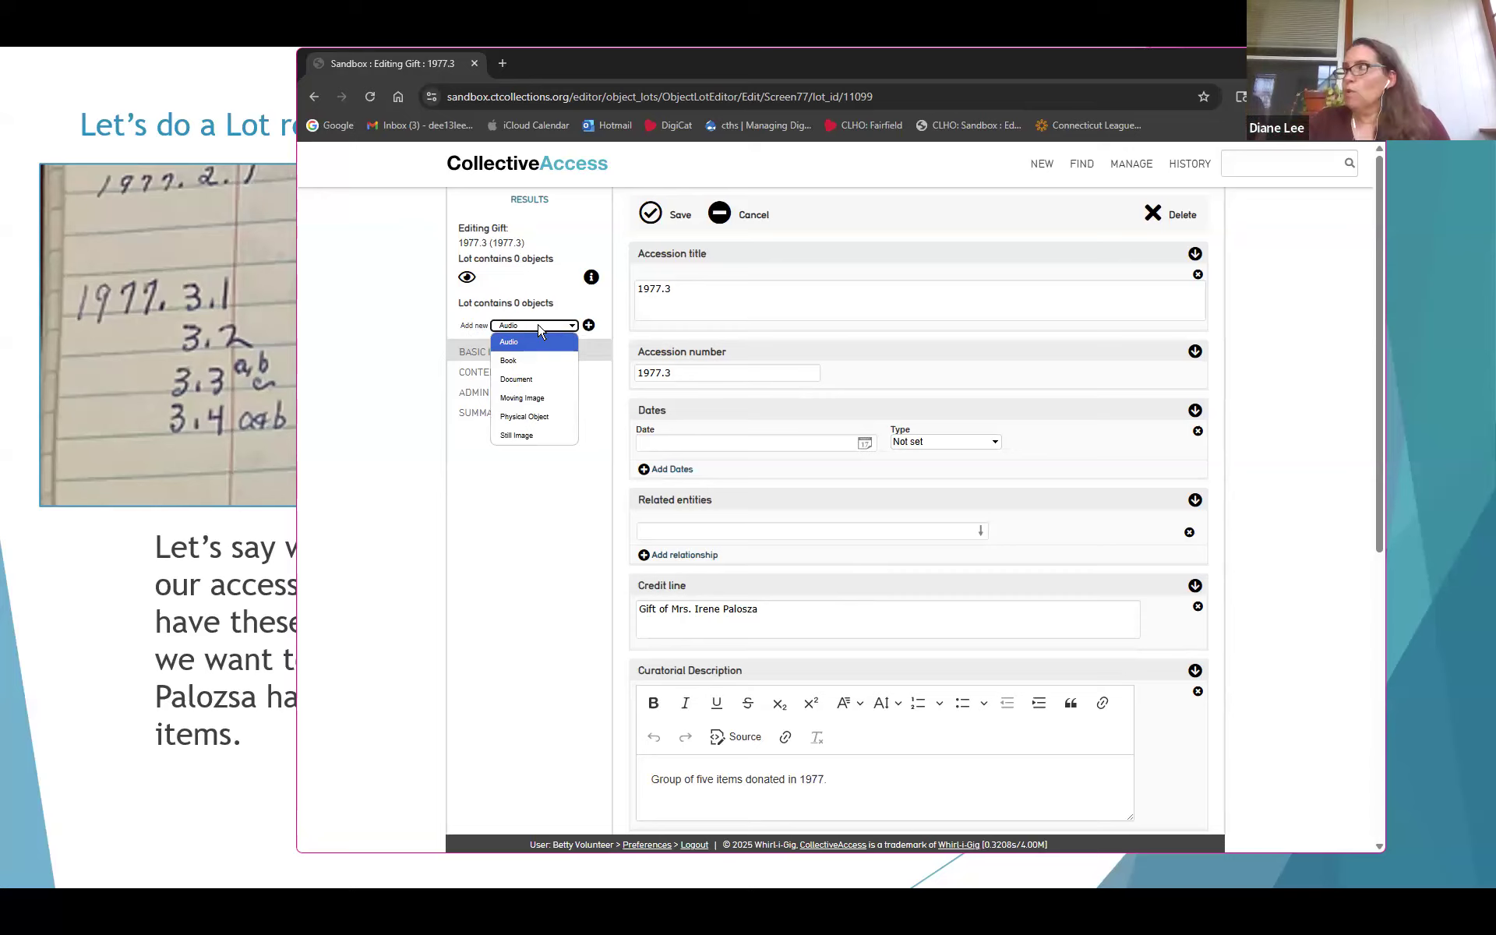
pyautogui.click(533, 419)
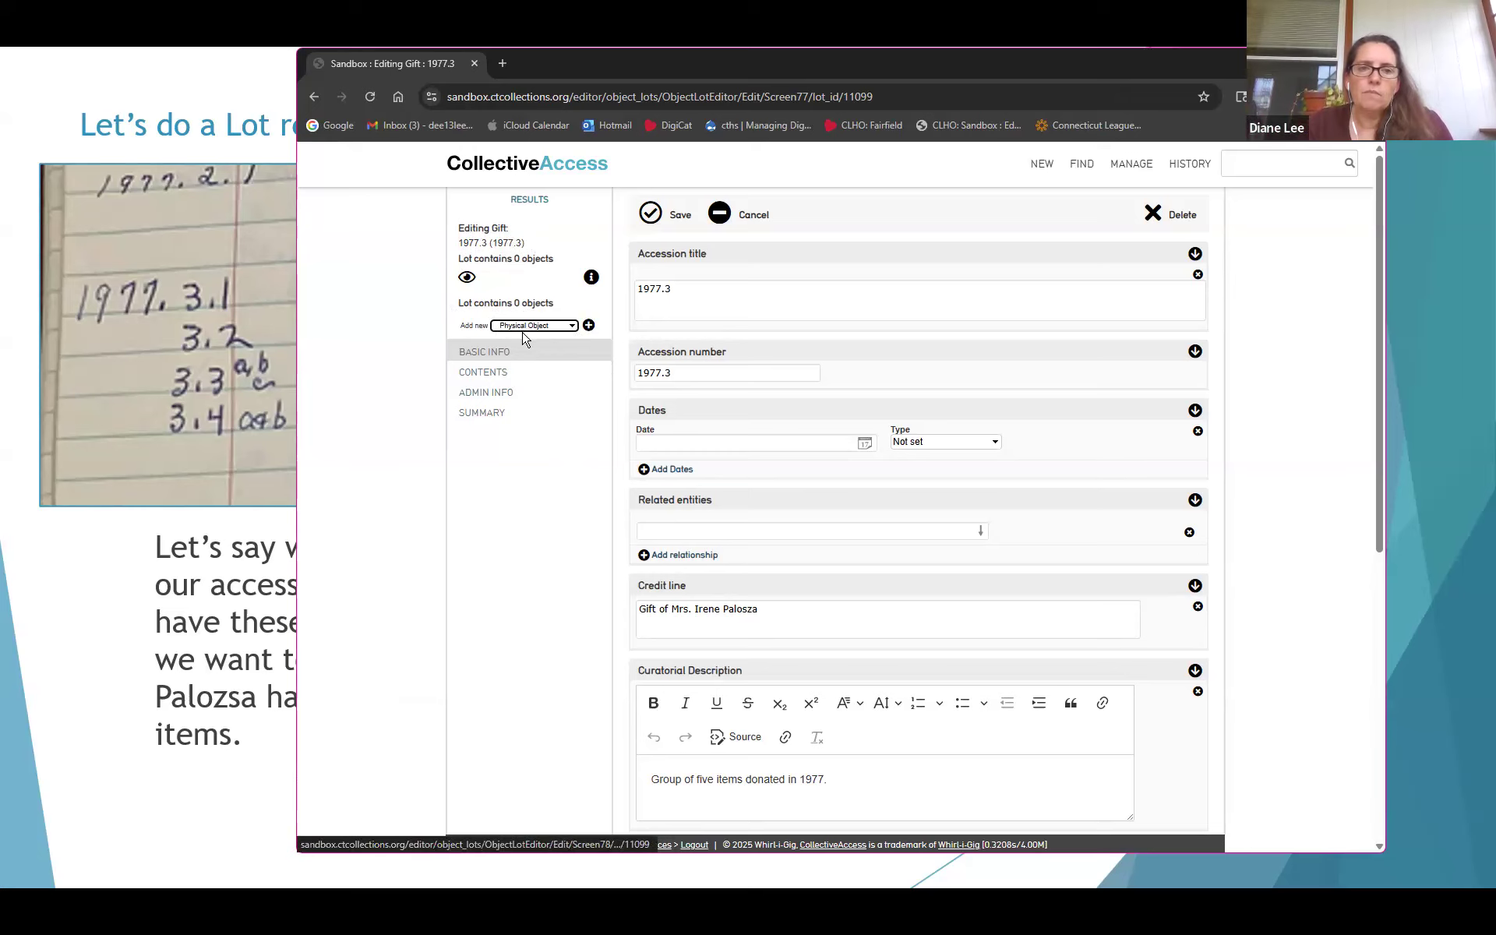
pyautogui.click(589, 326)
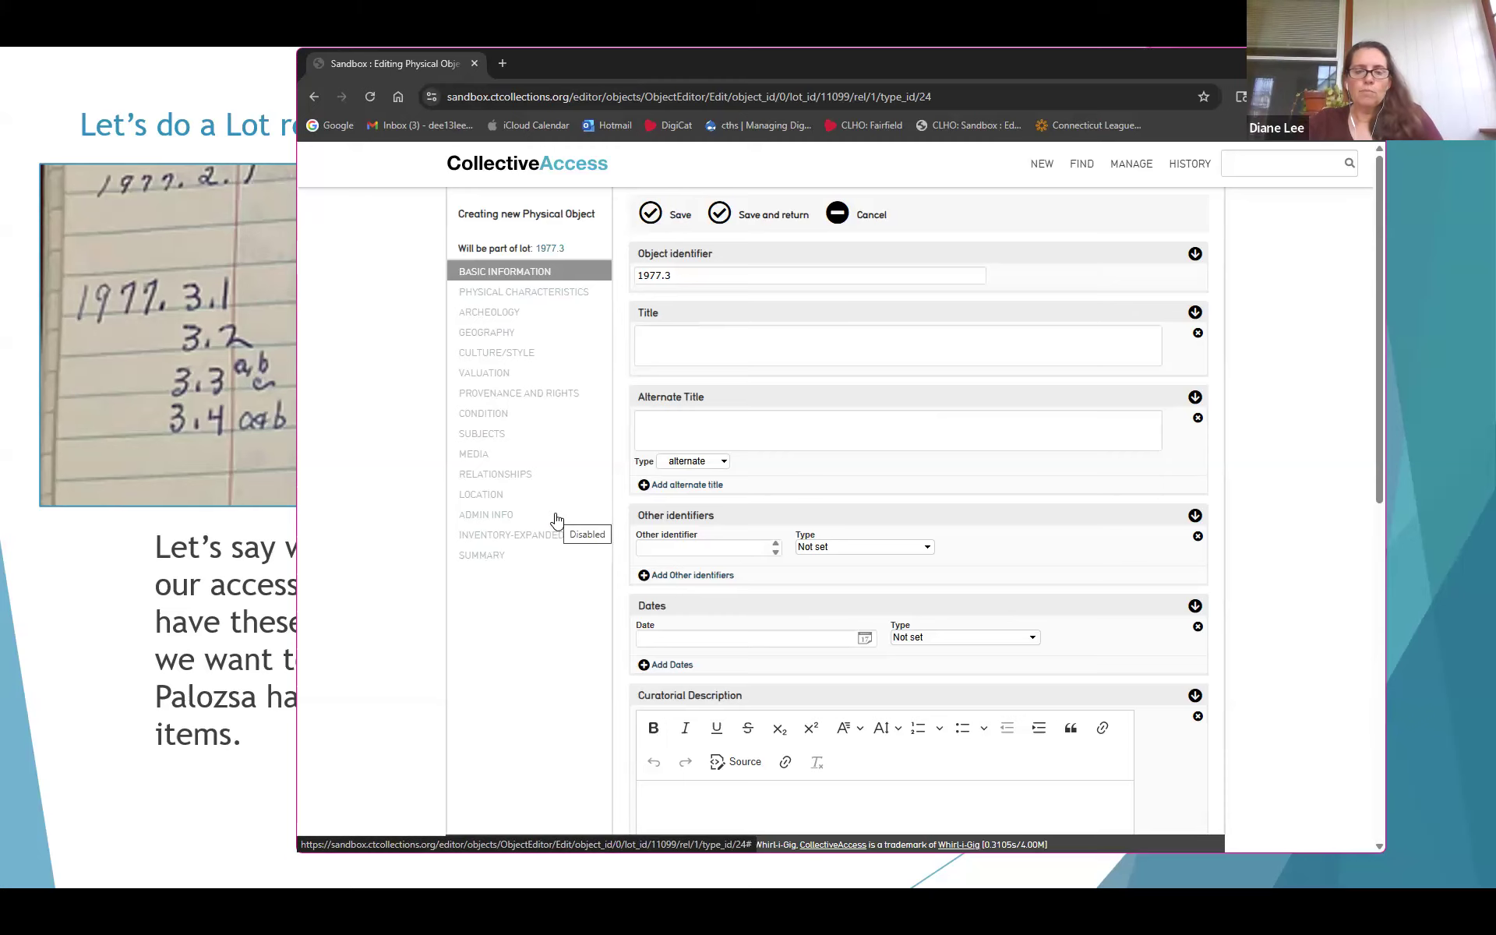
# Set the object identifier to 1977.3.1 and the title to 'Toilette Paper'
pyautogui.hotkey('alt', 'Tab')
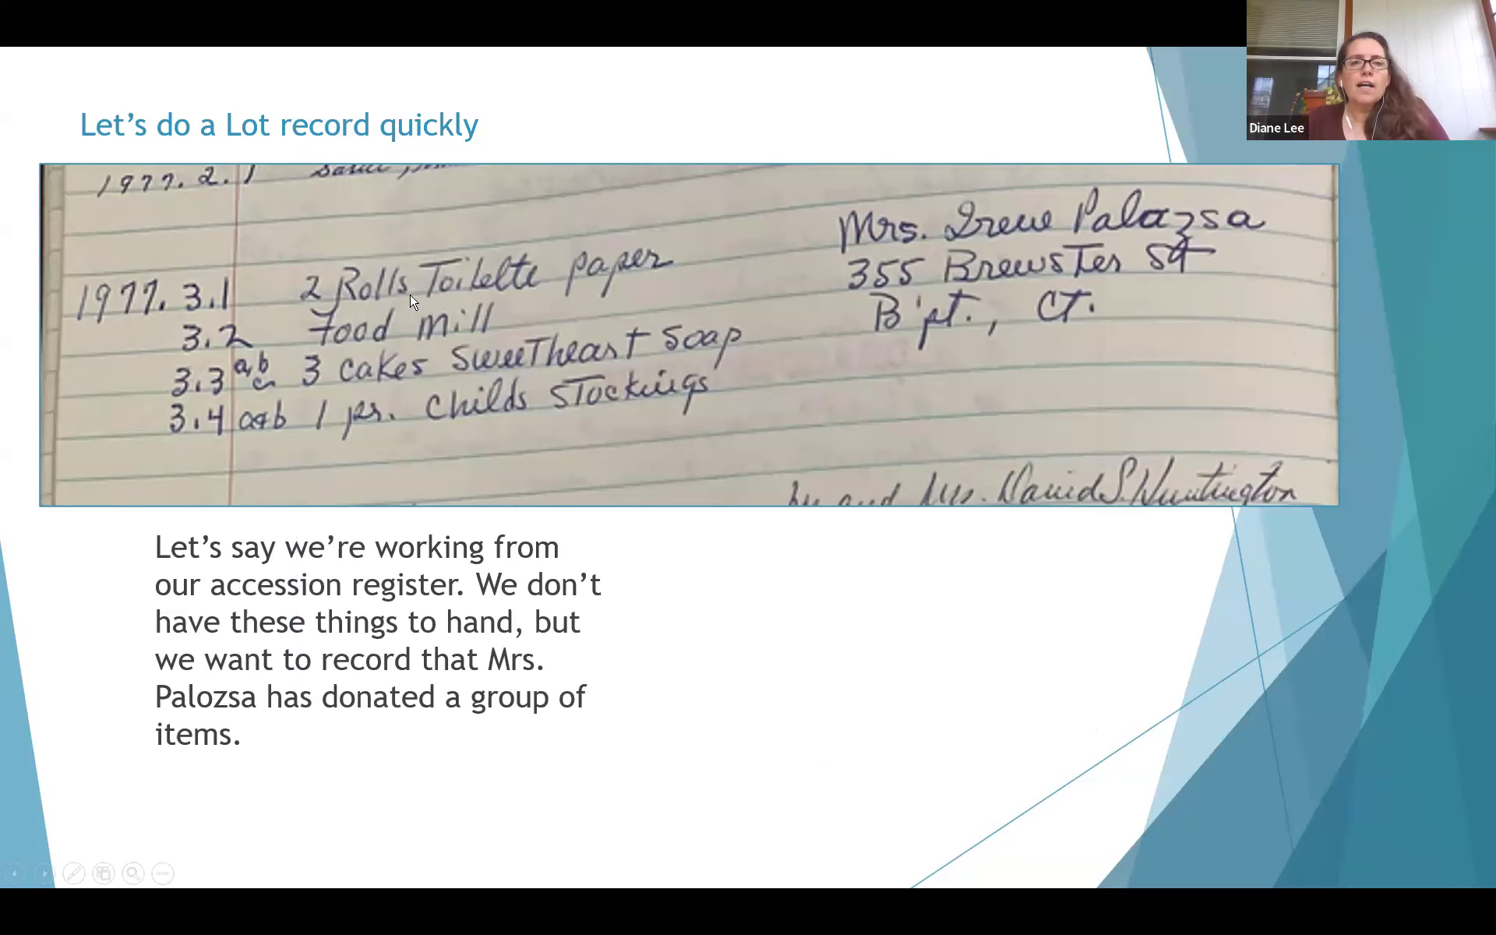
pyautogui.hotkey('alt', 'Tab')
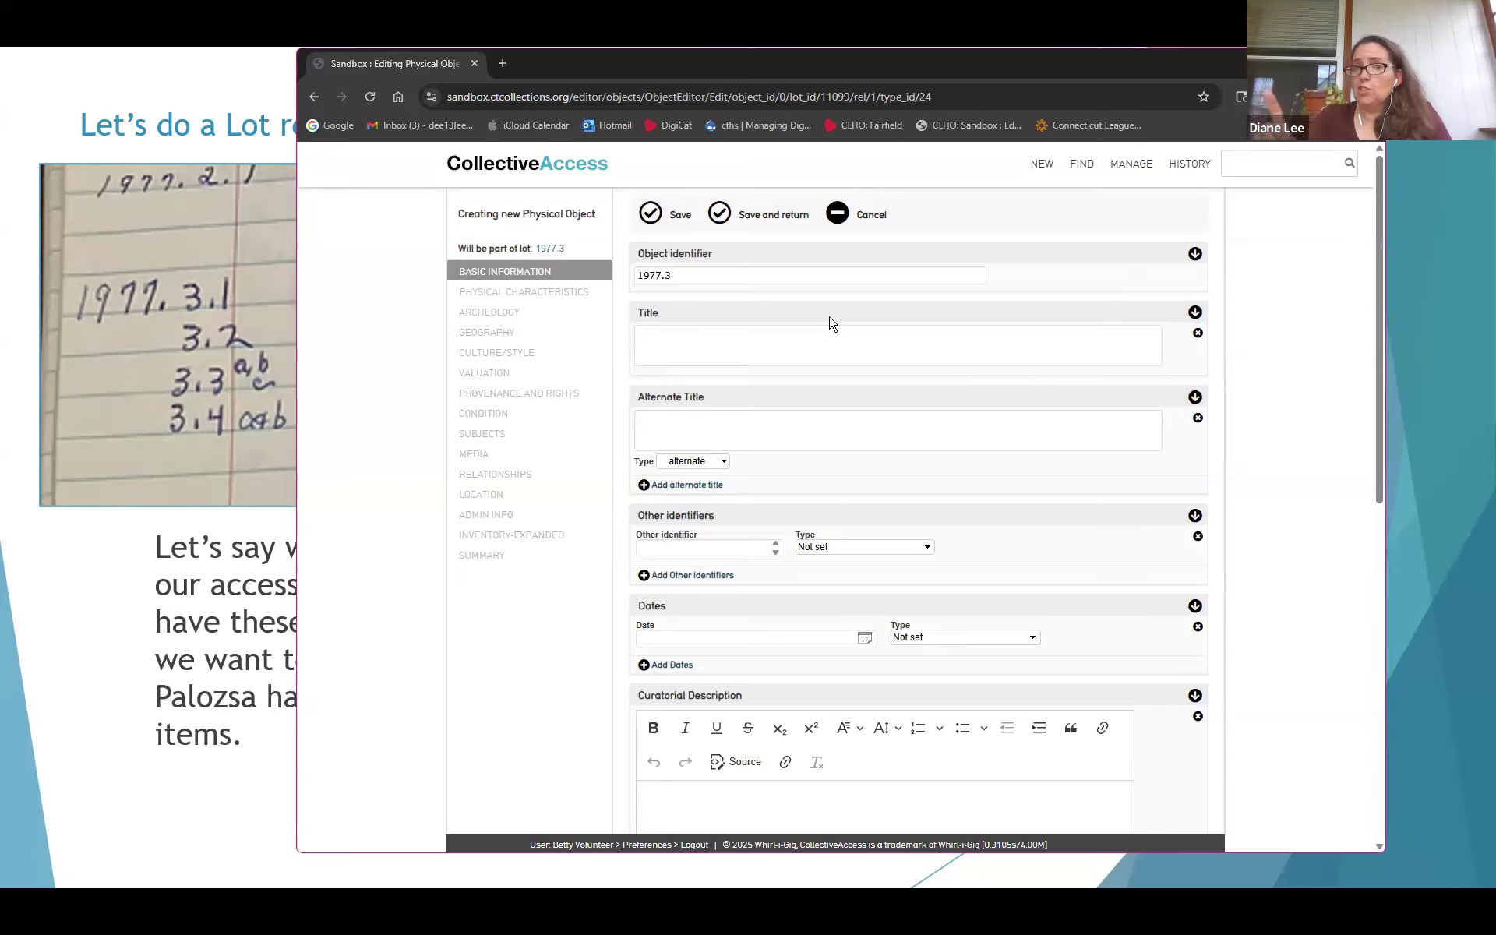
pyautogui.click(787, 278)
pyautogui.write('.1')
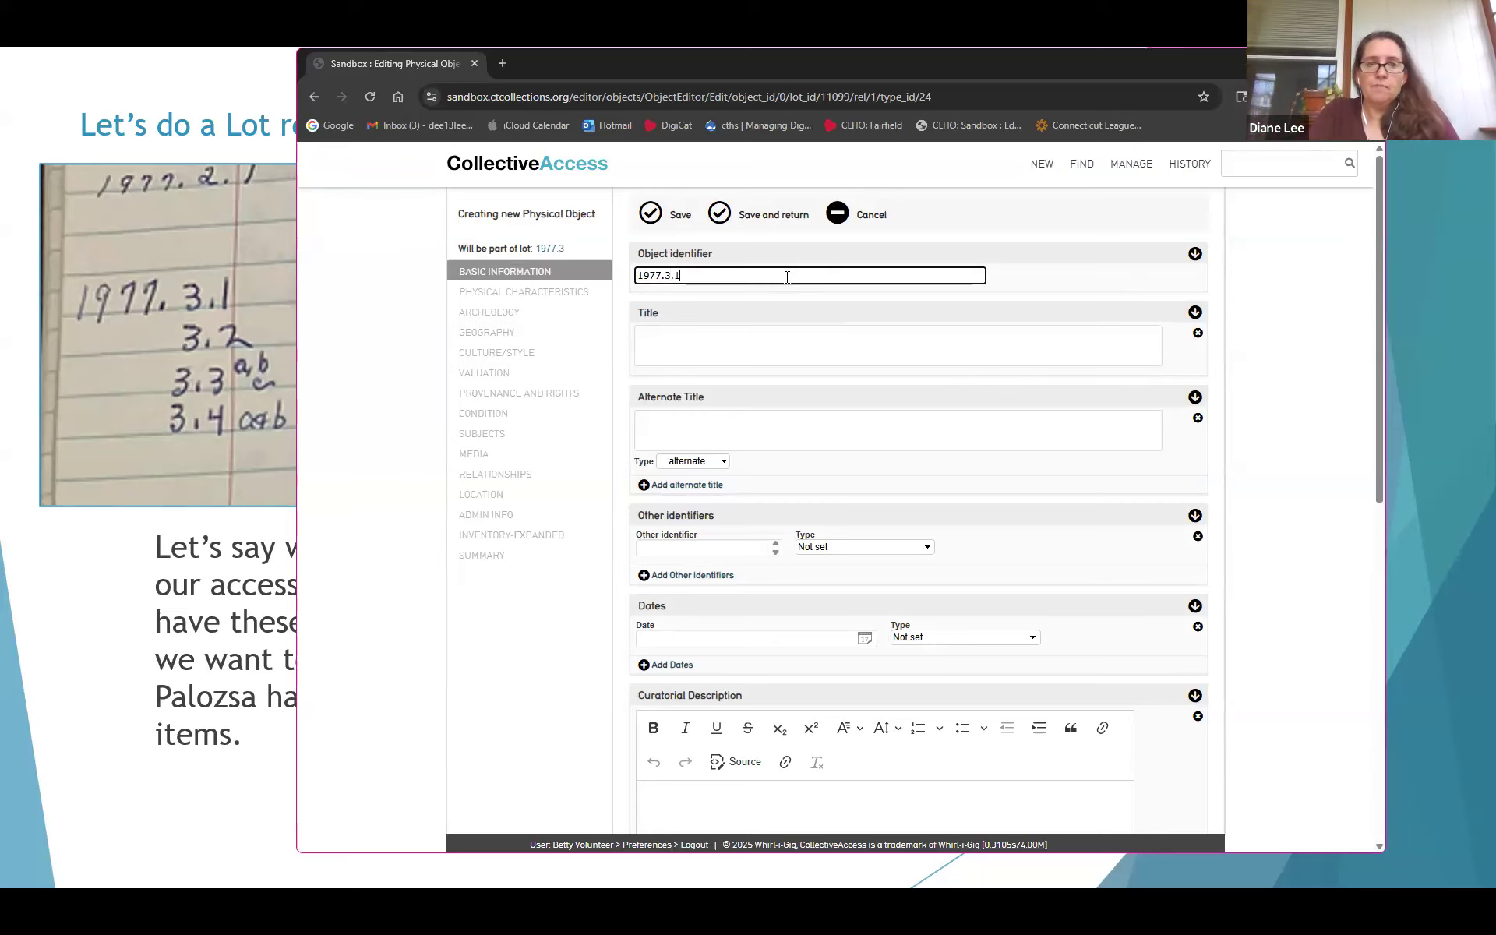
pyautogui.click(806, 327)
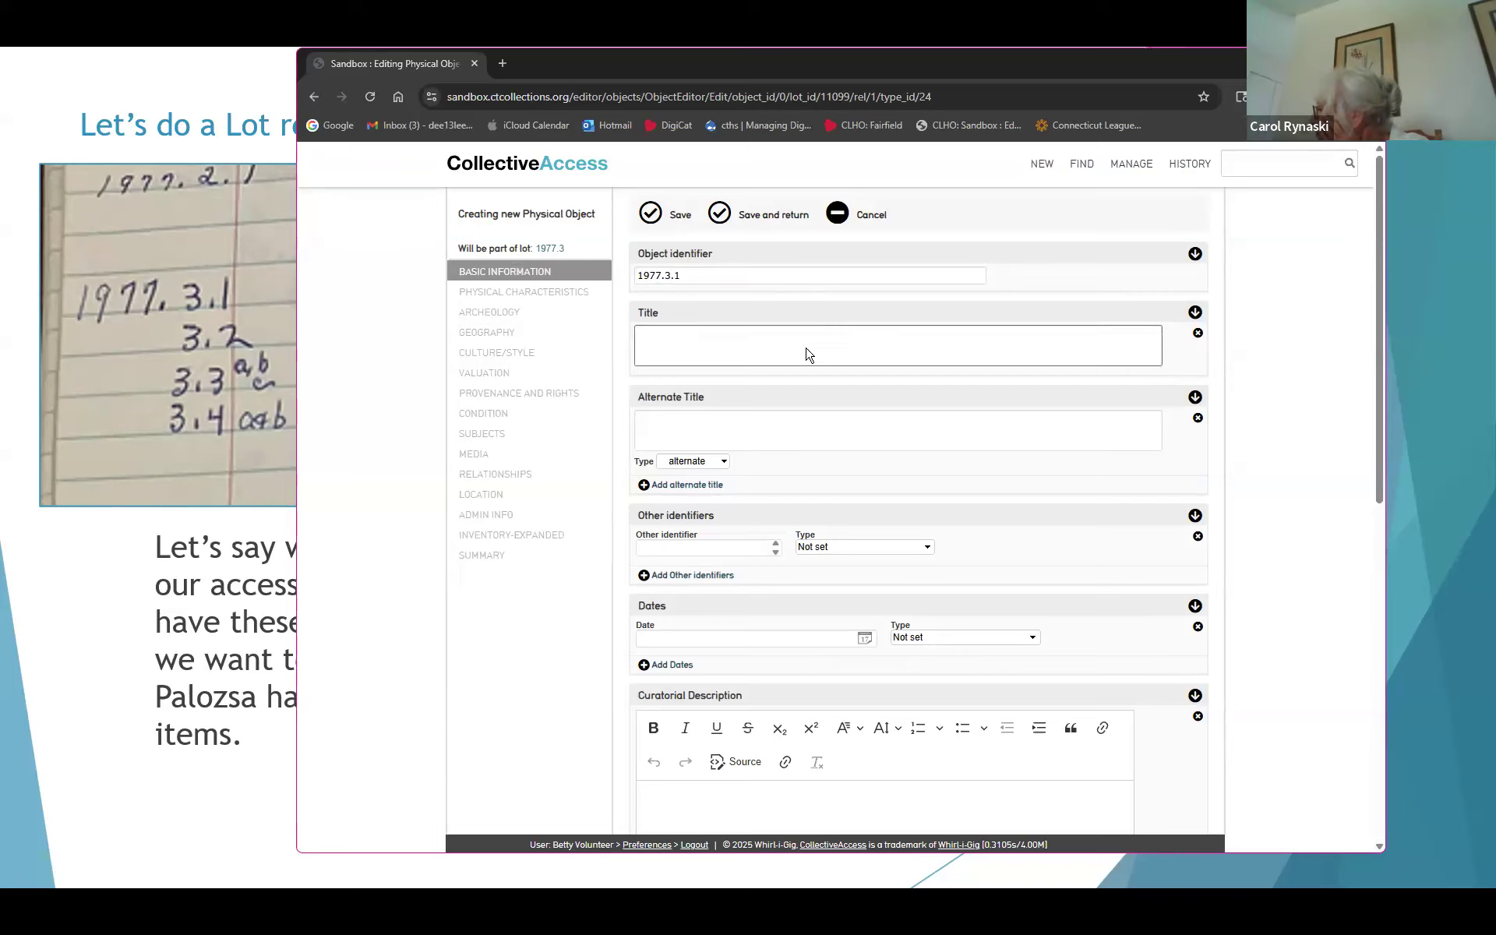
pyautogui.hotkey('alt', 'Tab')
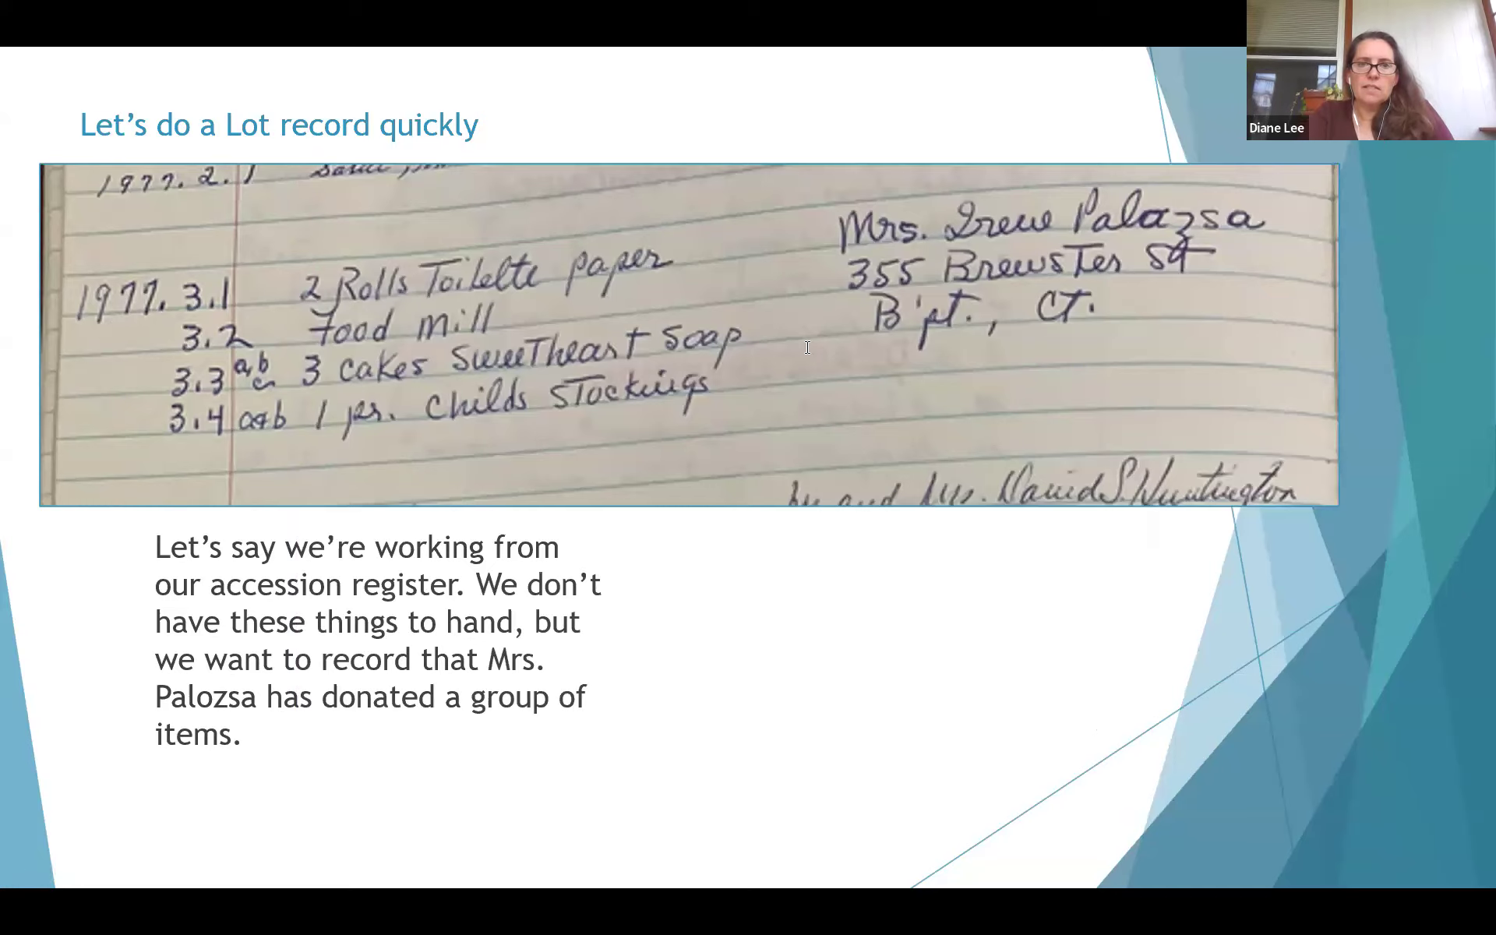
pyautogui.hotkey('alt', 'Tab')
pyautogui.write('T')
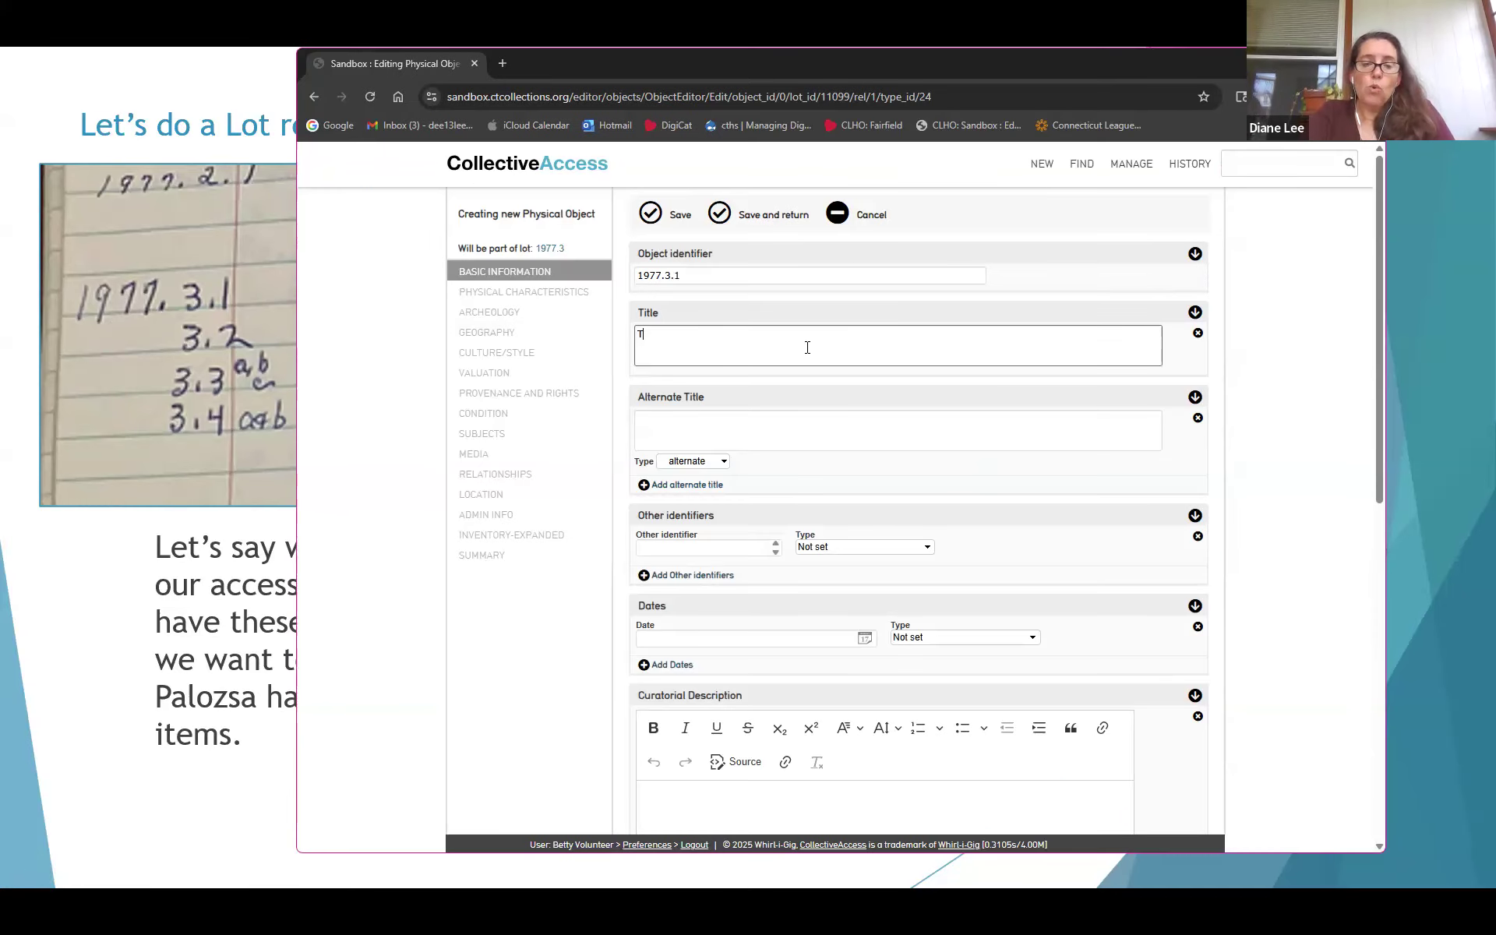
pyautogui.write('oielette Paper')
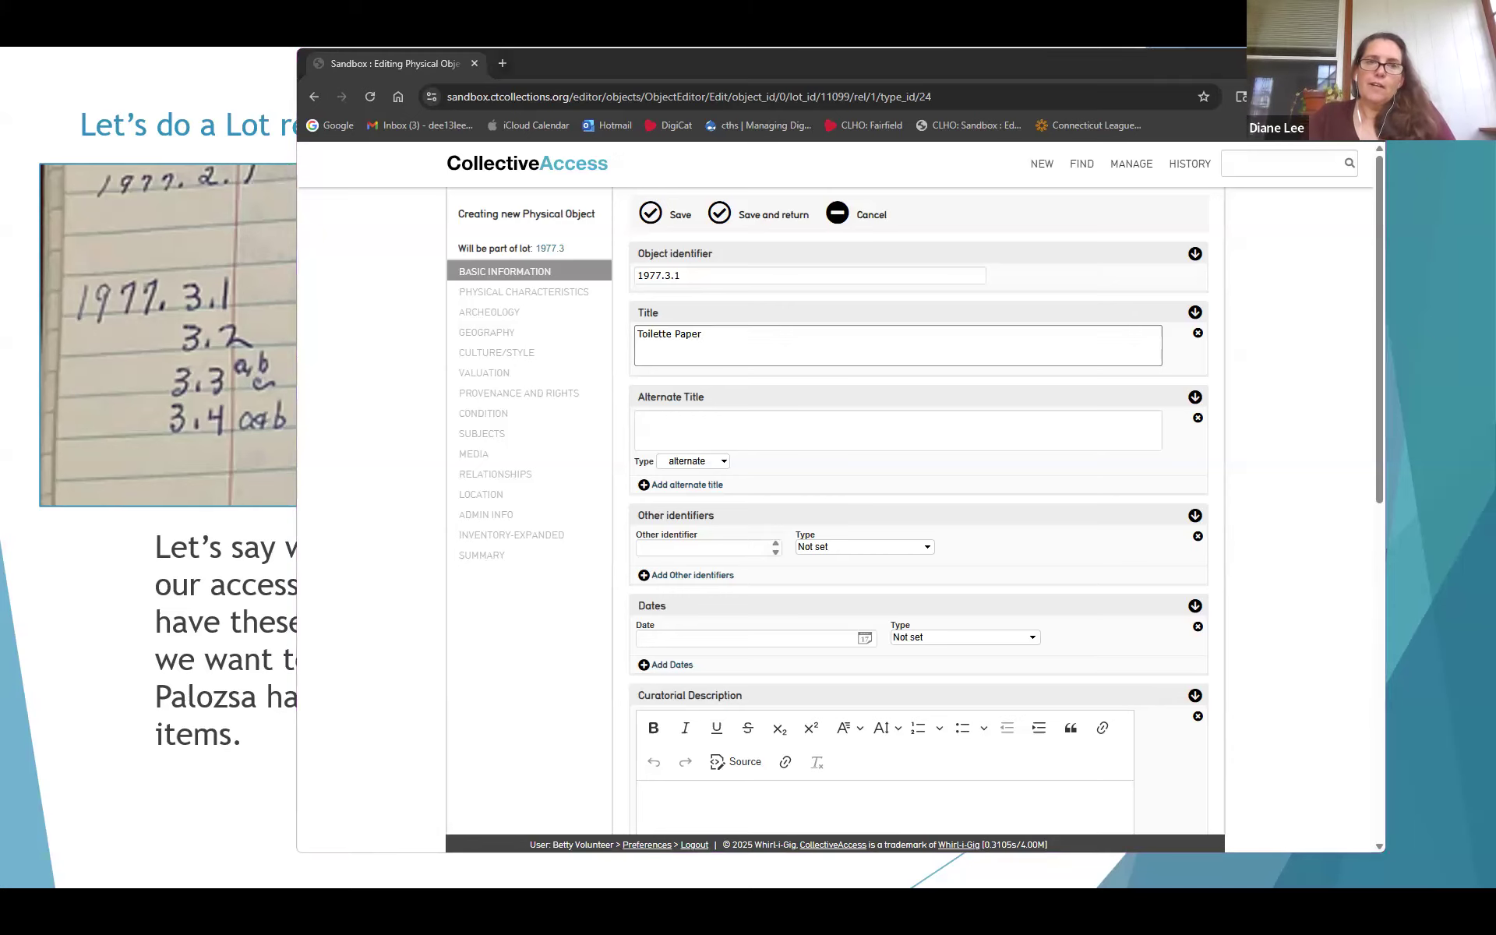
# Save the physical object and advance the presentation to the next slide
pyautogui.hotkey('alt', 'Tab')
pyautogui.hotkey('alt', 'Tab')
pyautogui.click(785, 429)
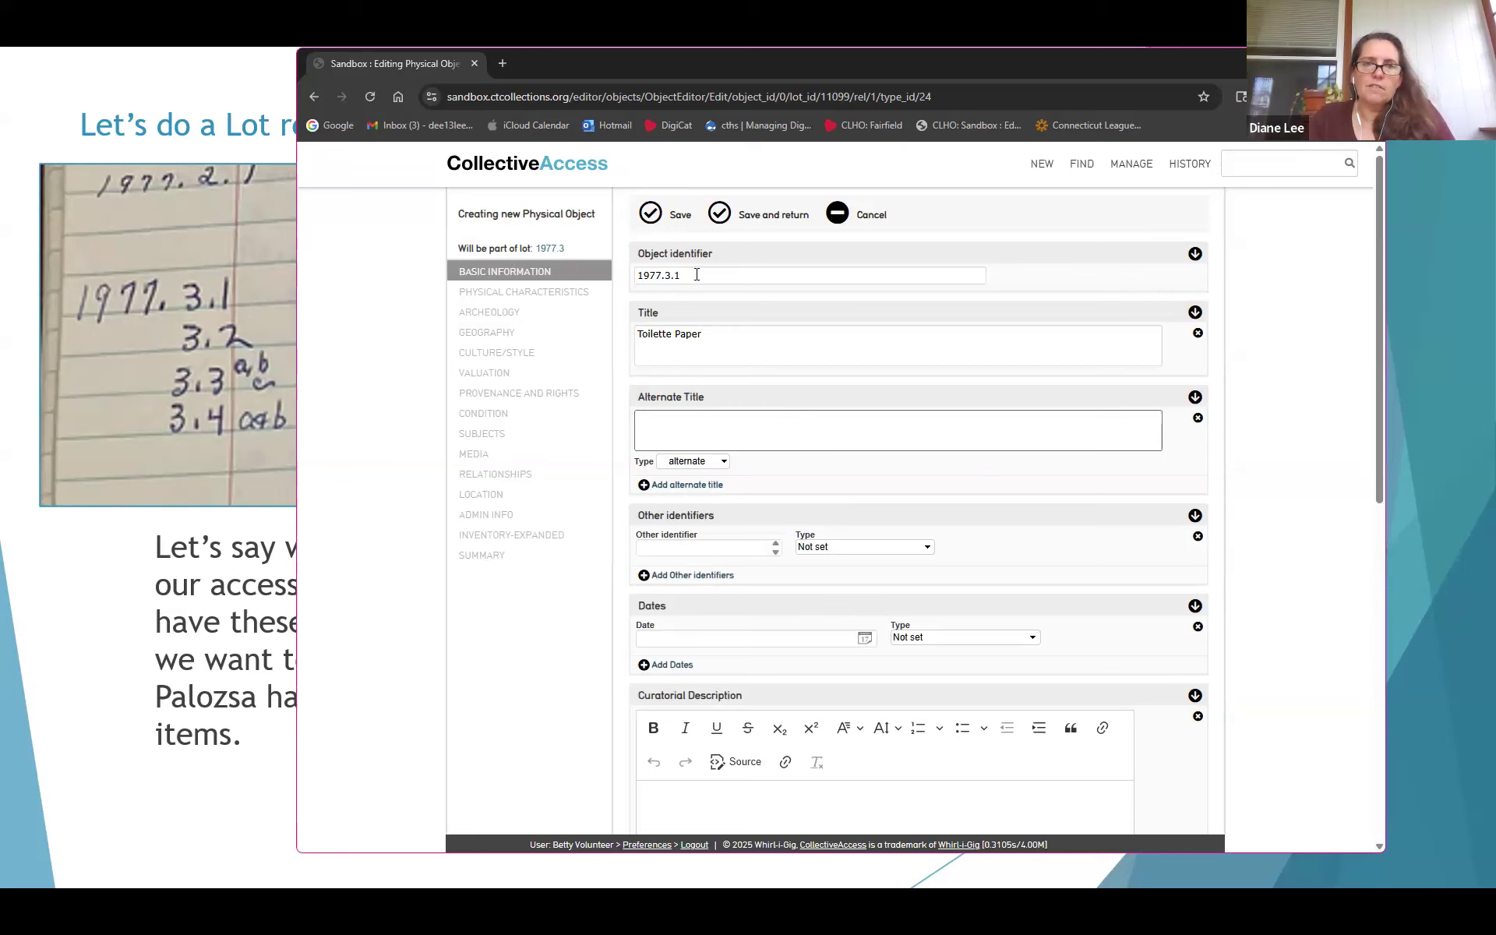
pyautogui.click(653, 215)
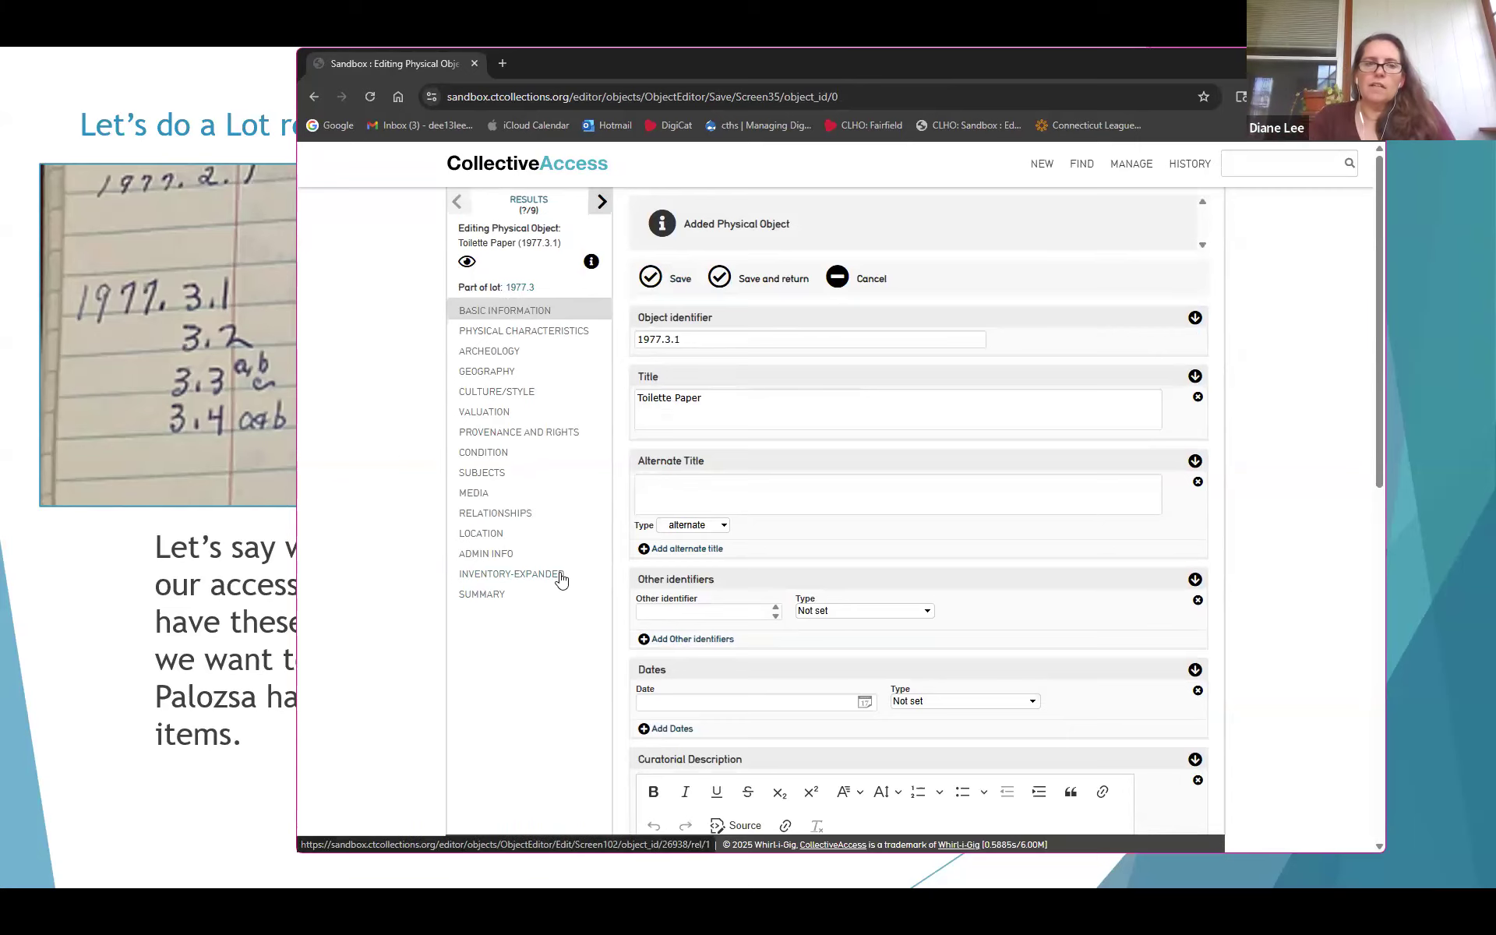
pyautogui.click(1294, 62)
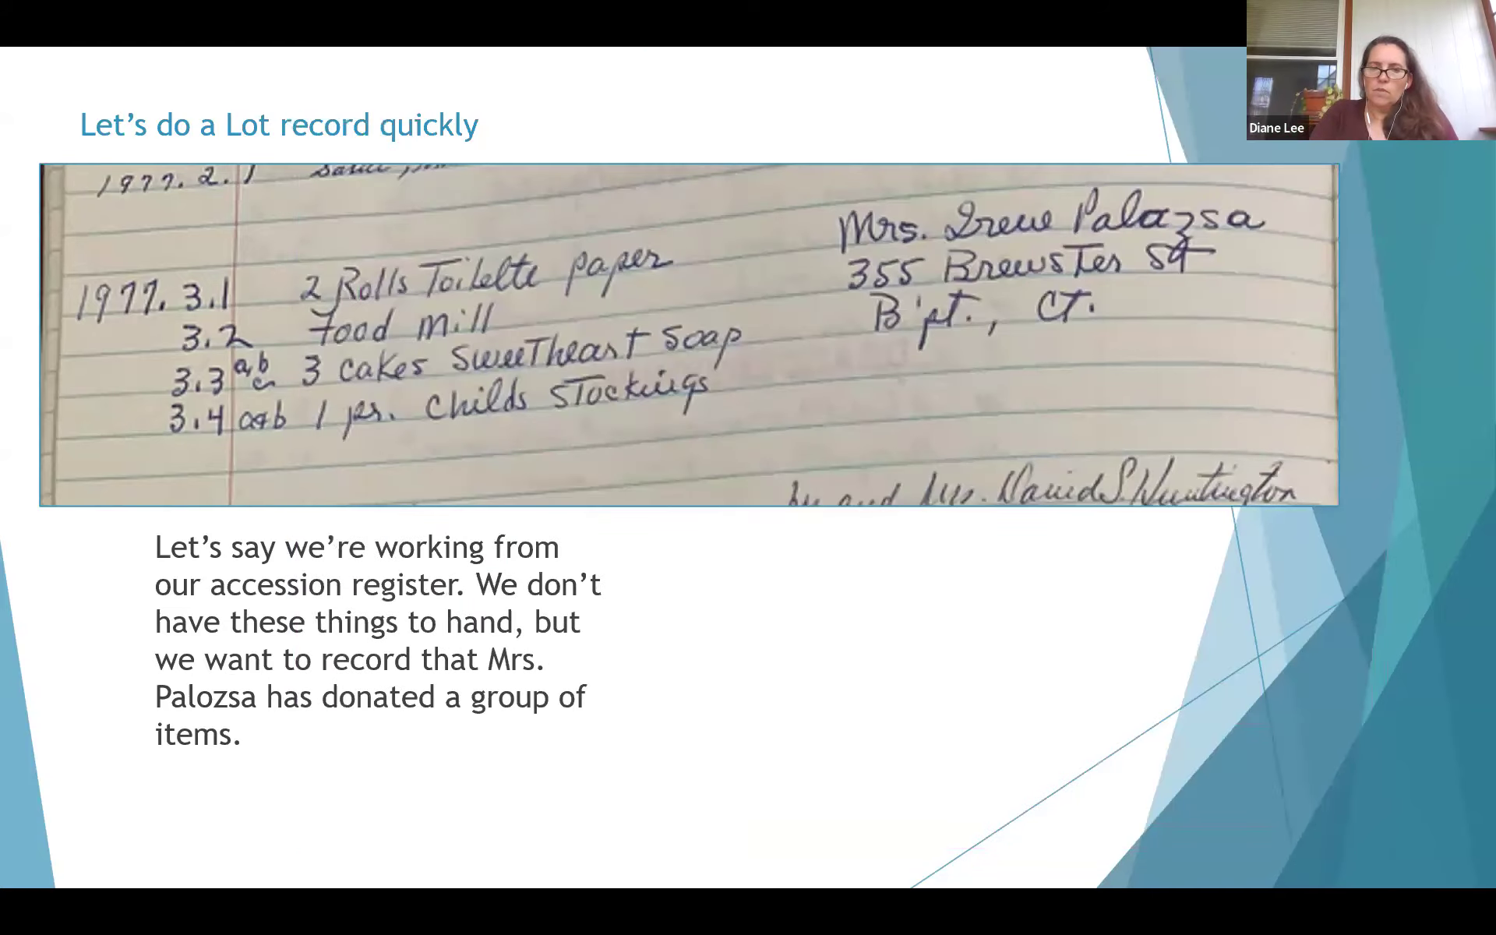
pyautogui.press('Right')
pyautogui.press('Right')
pyautogui.press('Right')
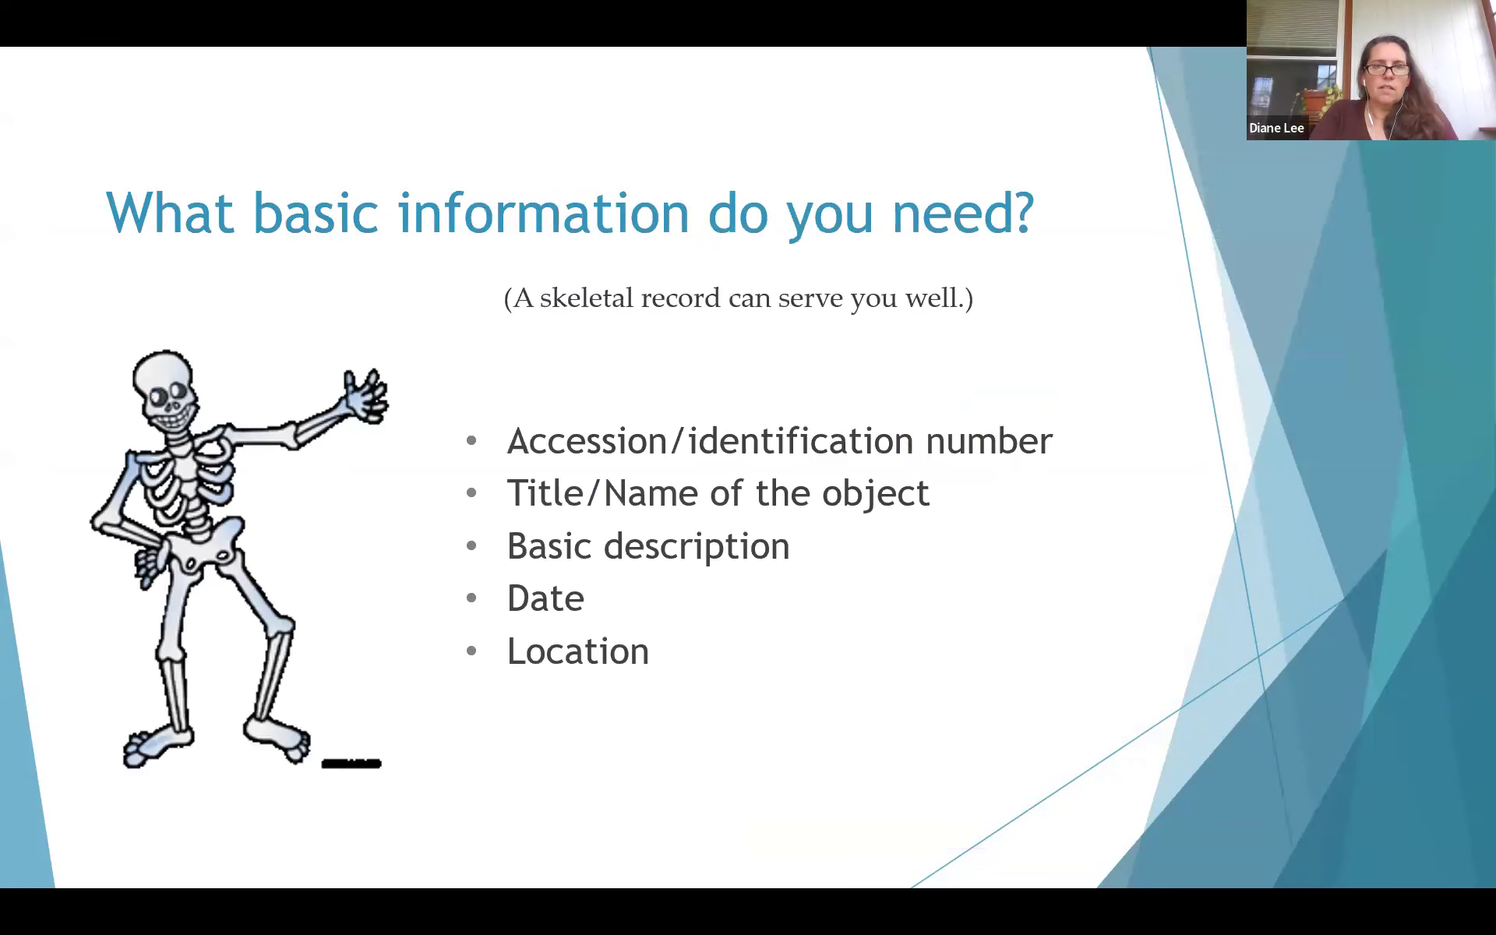
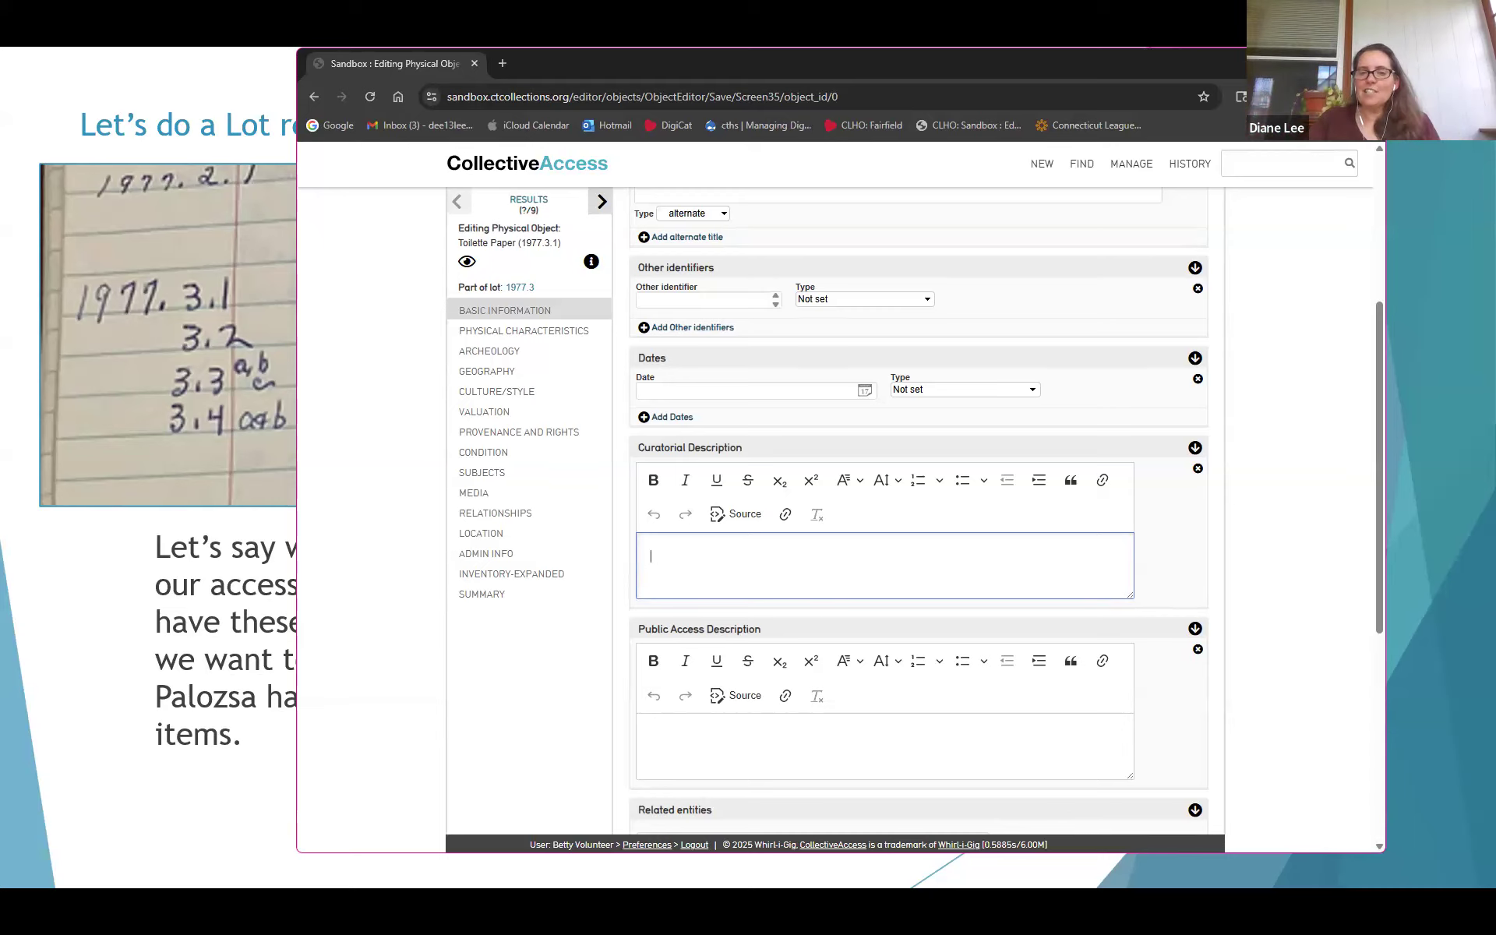
# Type 'Two rolls of toilet paper with paper wrapping.' into the Curatorial Description
pyautogui.click(715, 740)
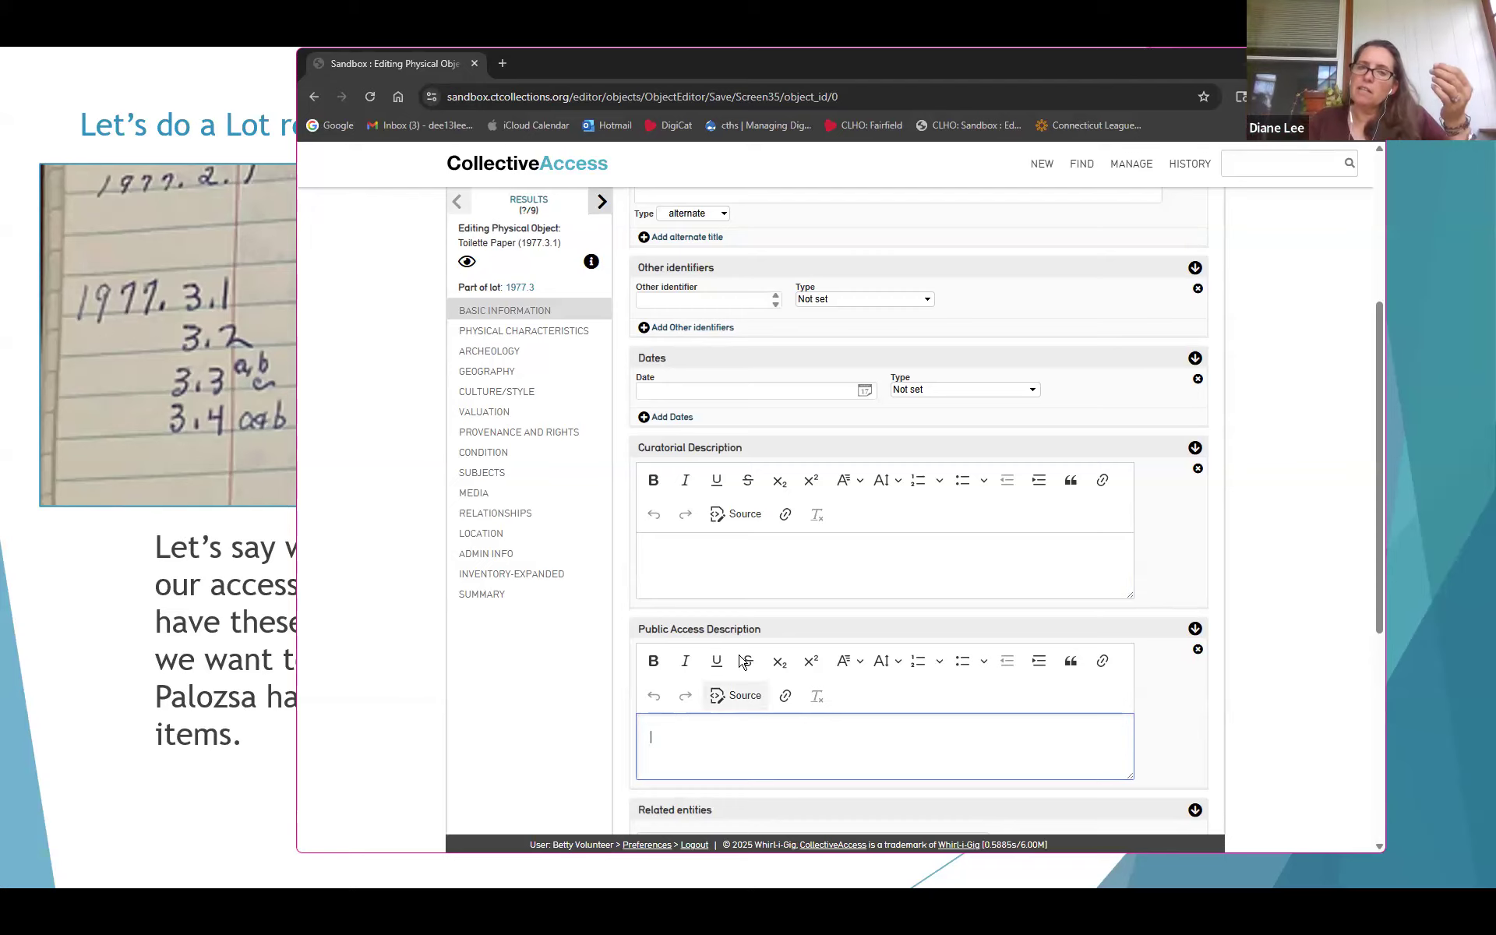
pyautogui.click(740, 565)
pyautogui.click(747, 723)
pyautogui.click(700, 570)
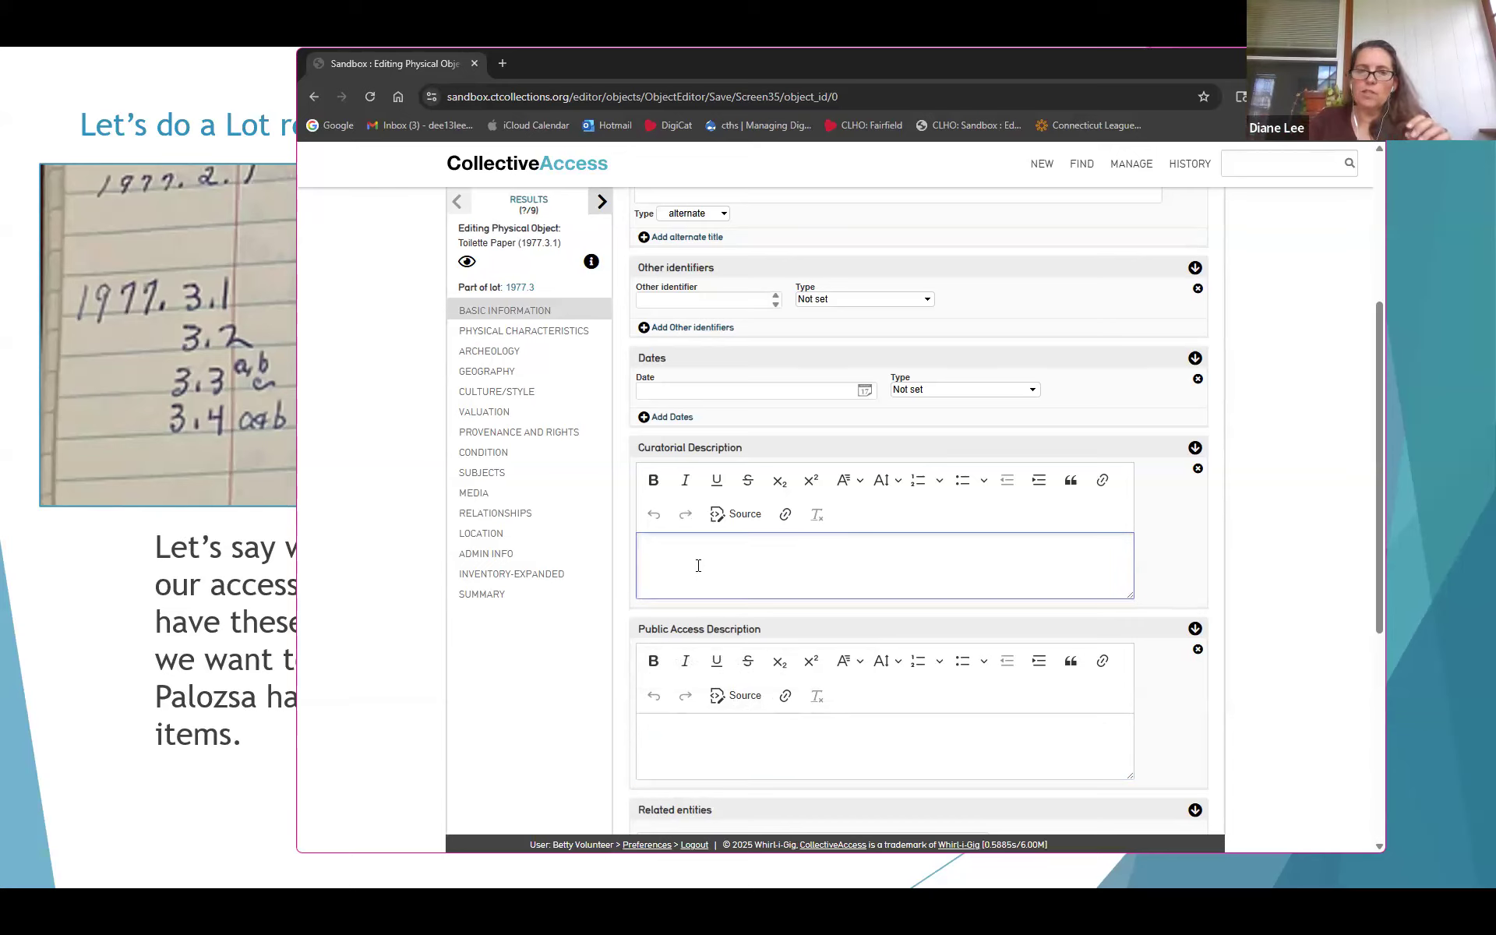
pyautogui.write('Two rolls of ro')
pyautogui.press('BackSpace')
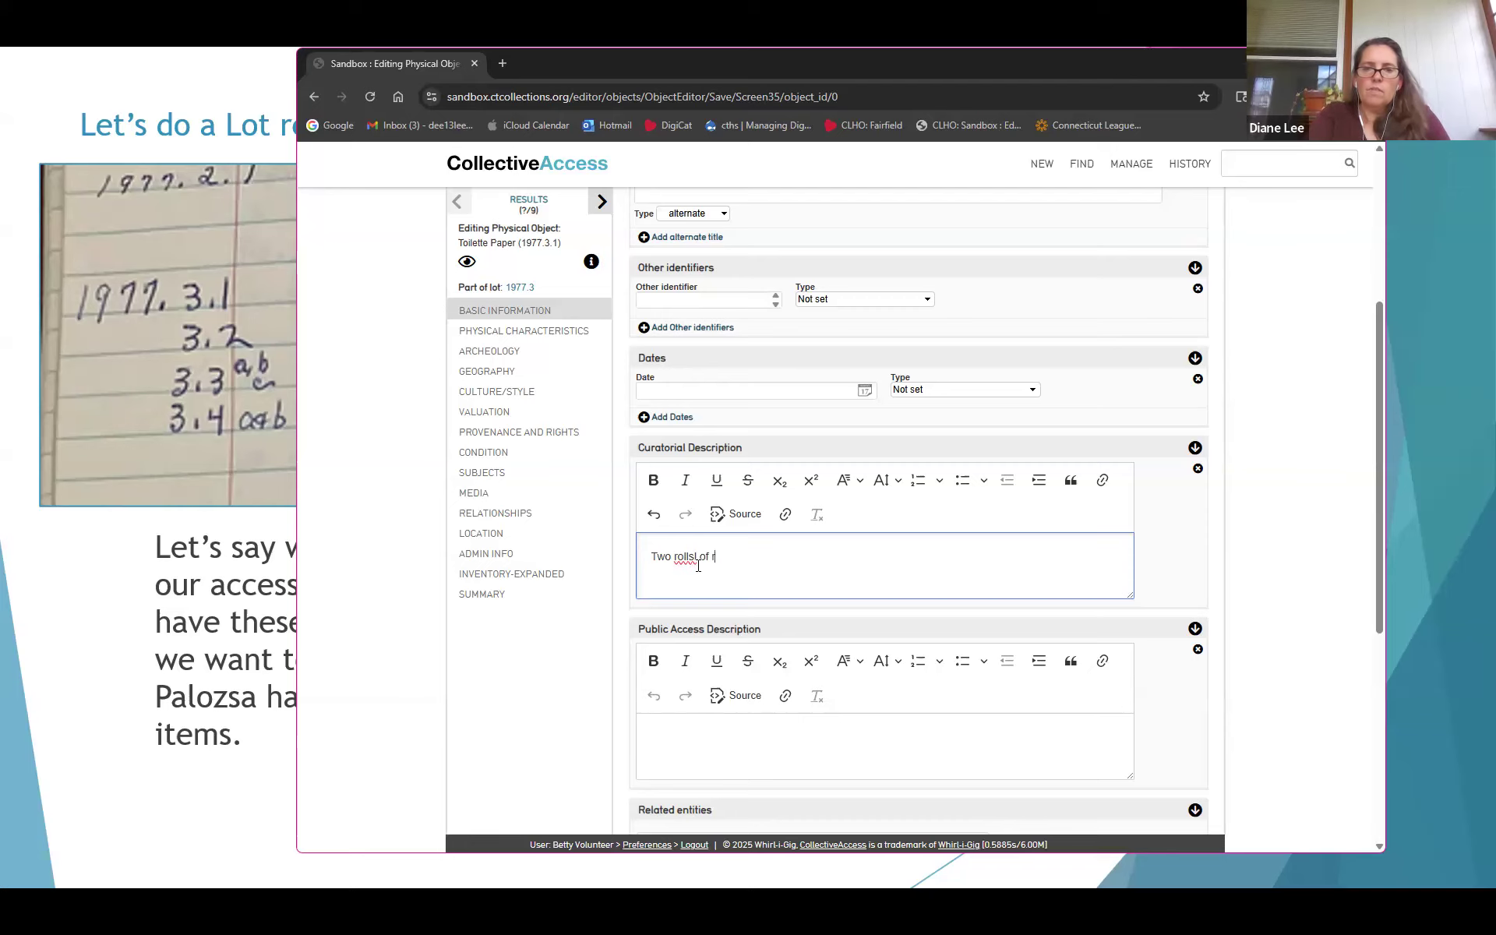
pyautogui.write('oilet paper')
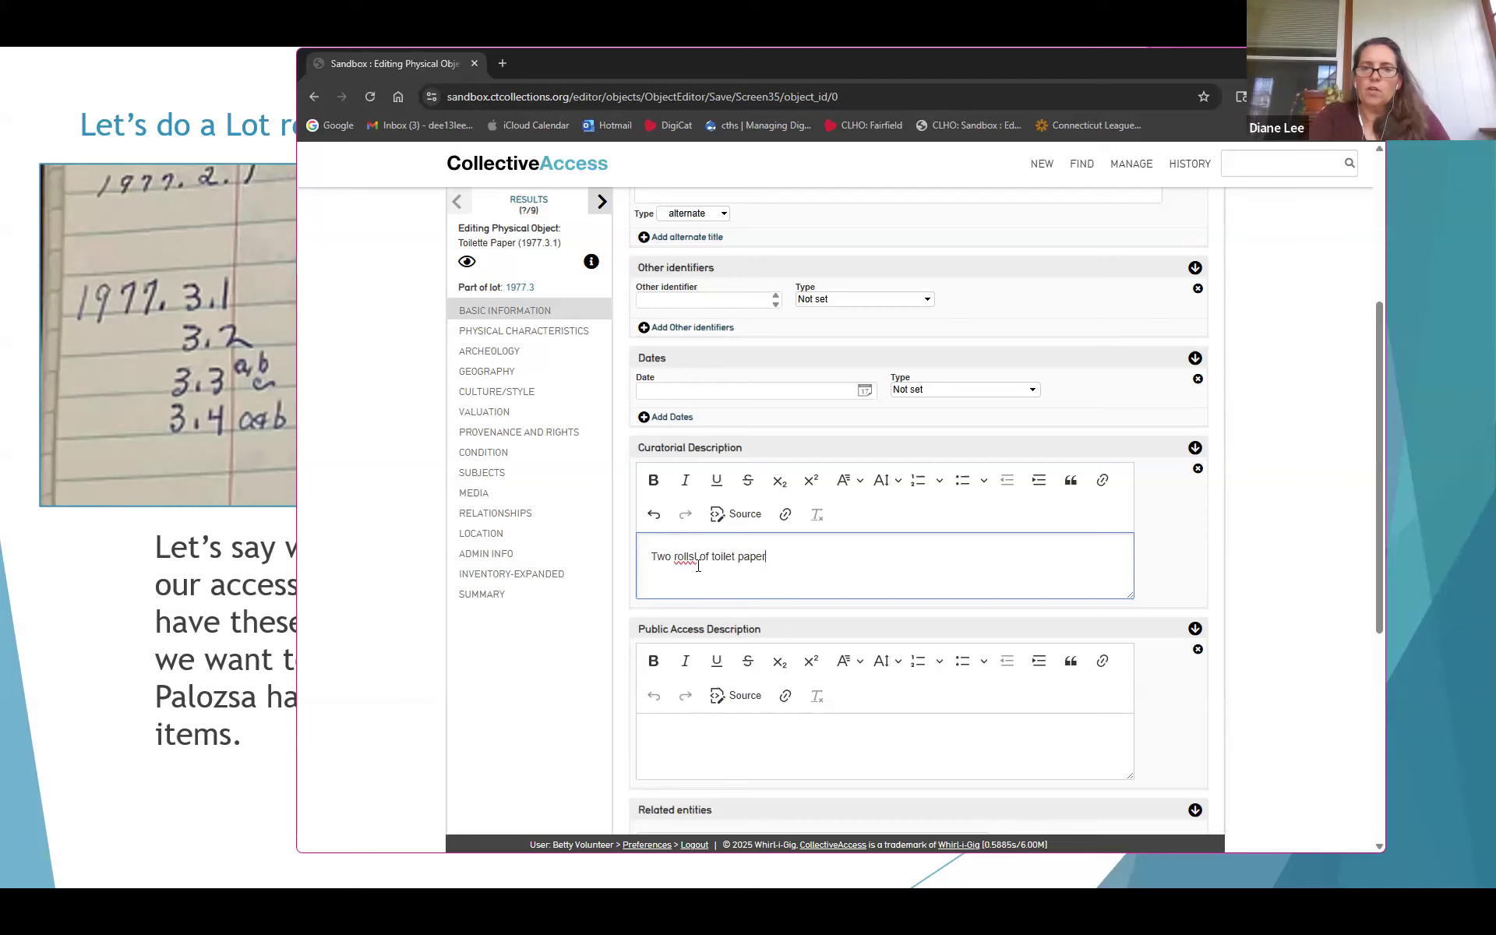
pyautogui.write(' with paper')
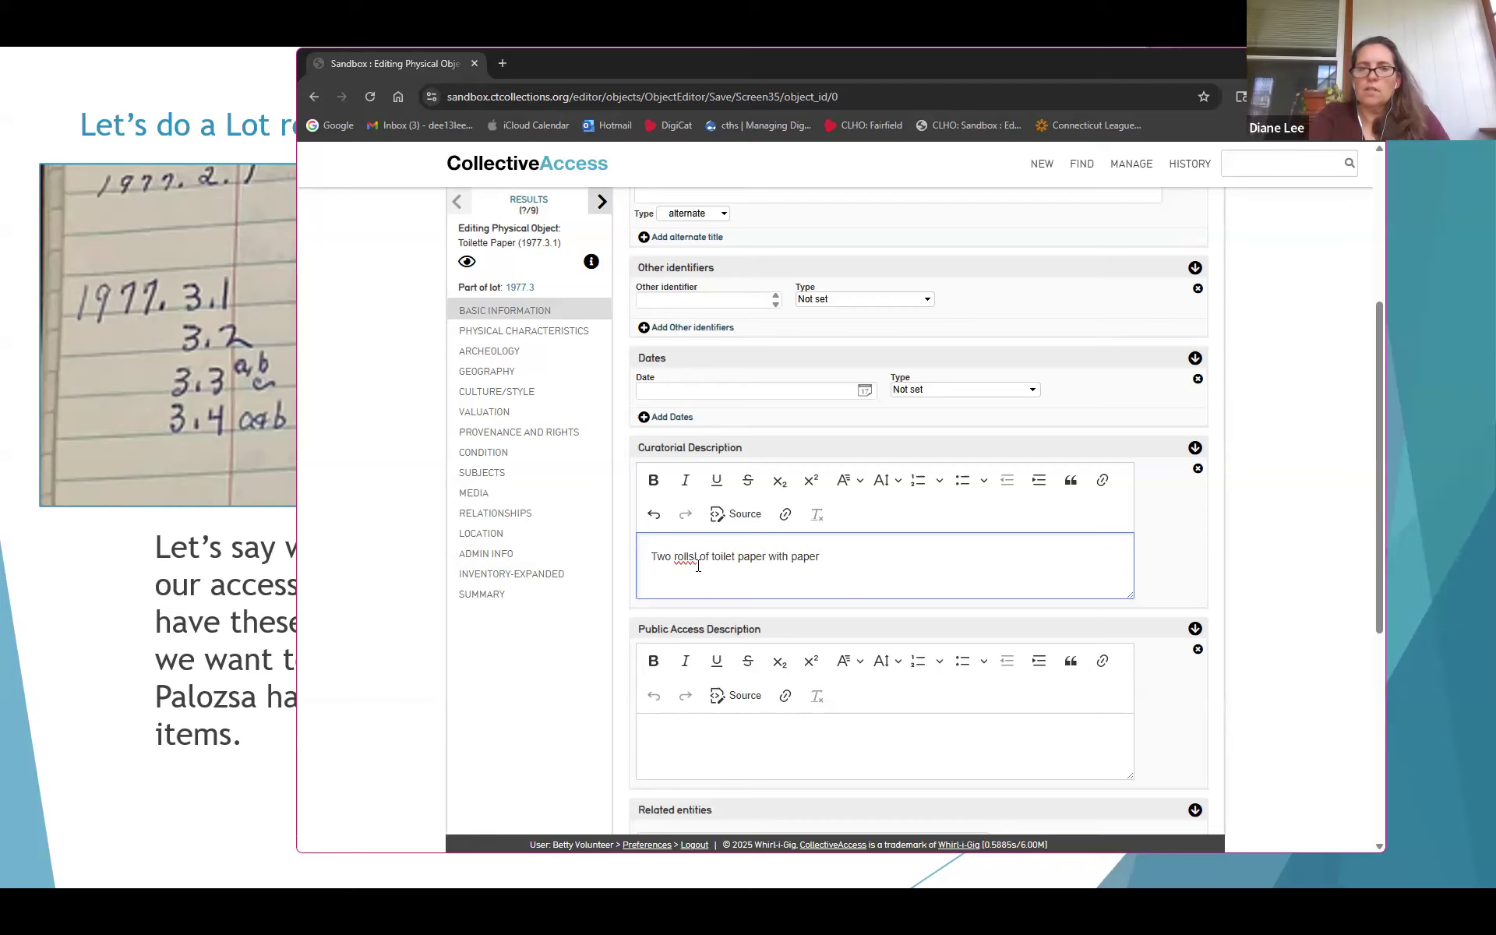
pyautogui.write(' cov')
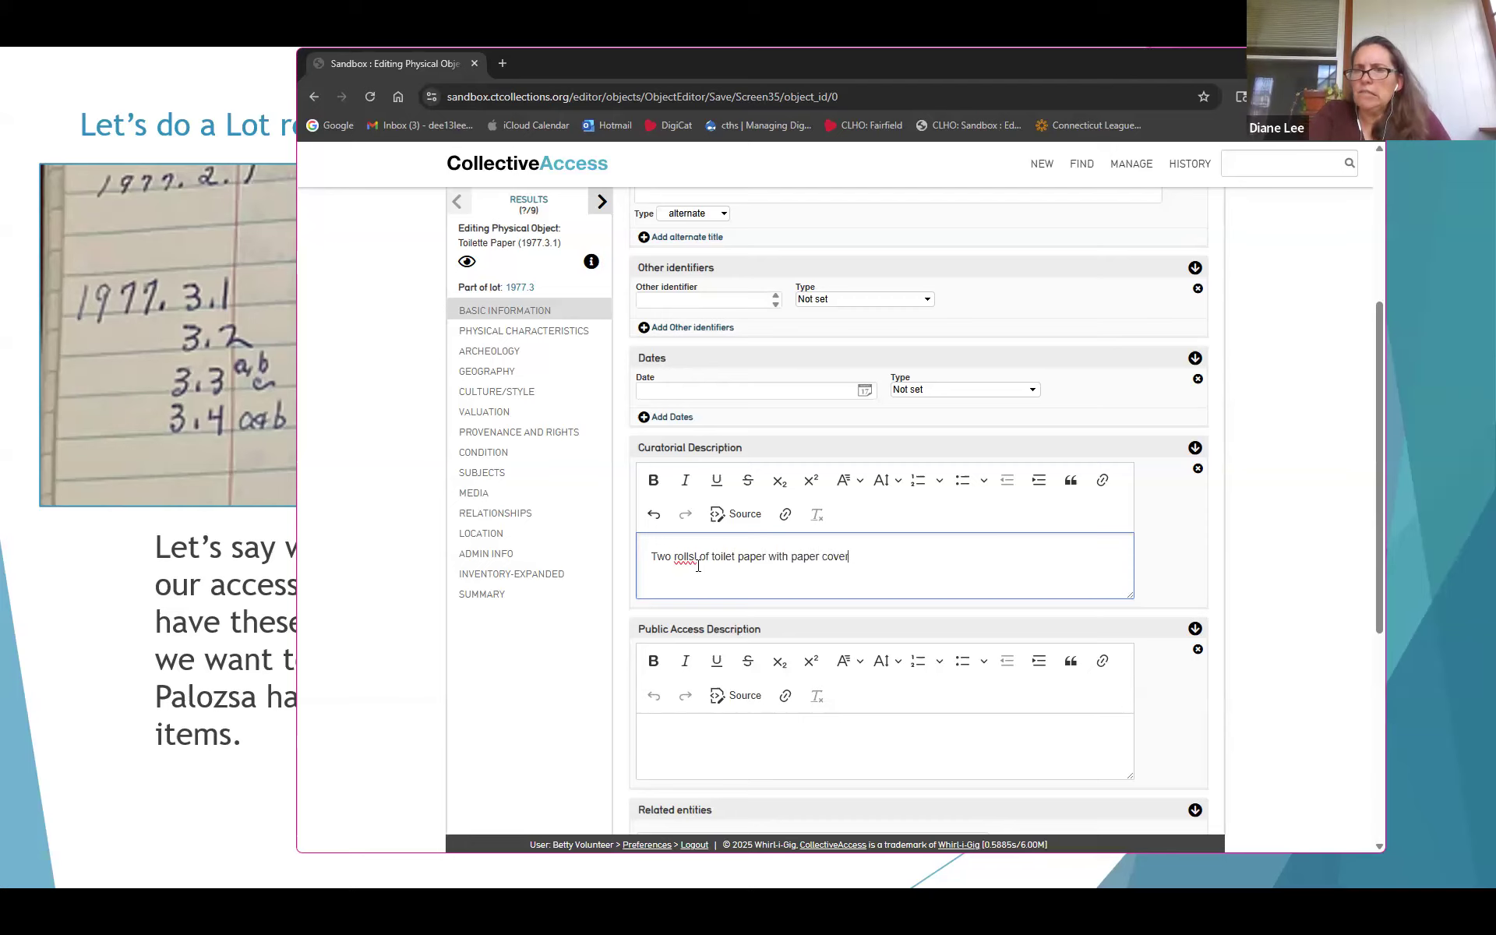
pyautogui.write('er')
pyautogui.press('BackSpace')
pyautogui.press('BackSpace')
pyautogui.press('BackSpace')
pyautogui.press('BackSpace')
pyautogui.press('BackSpace')
pyautogui.write('wrapping')
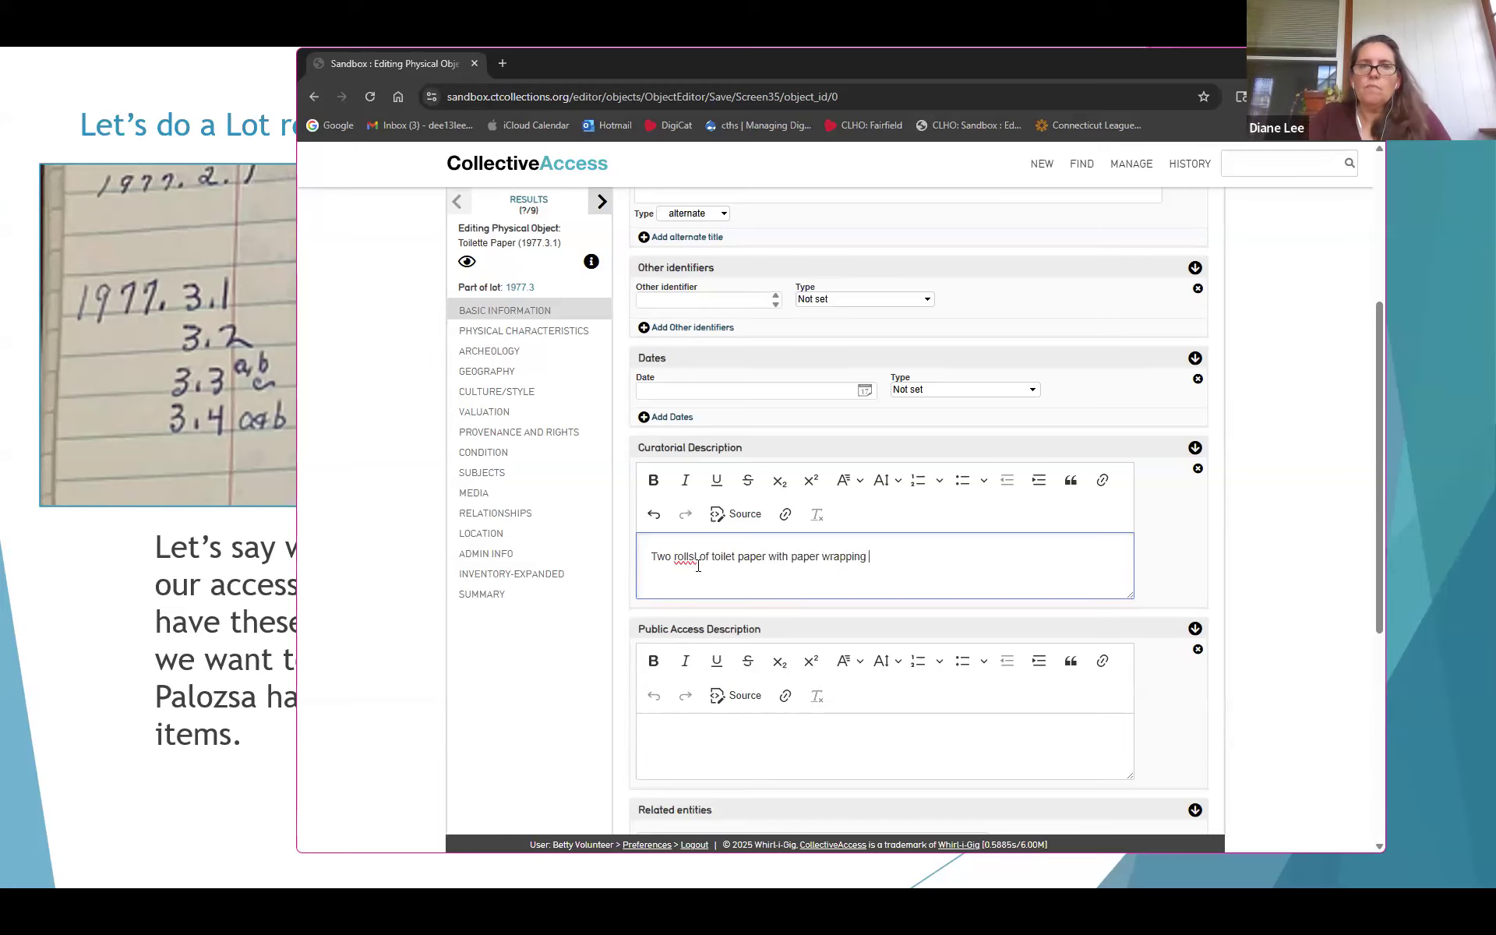
# Remove the stray letter in 'rolls' and add 'Printed with maker name and size.'
pyautogui.moveTo(670, 447)
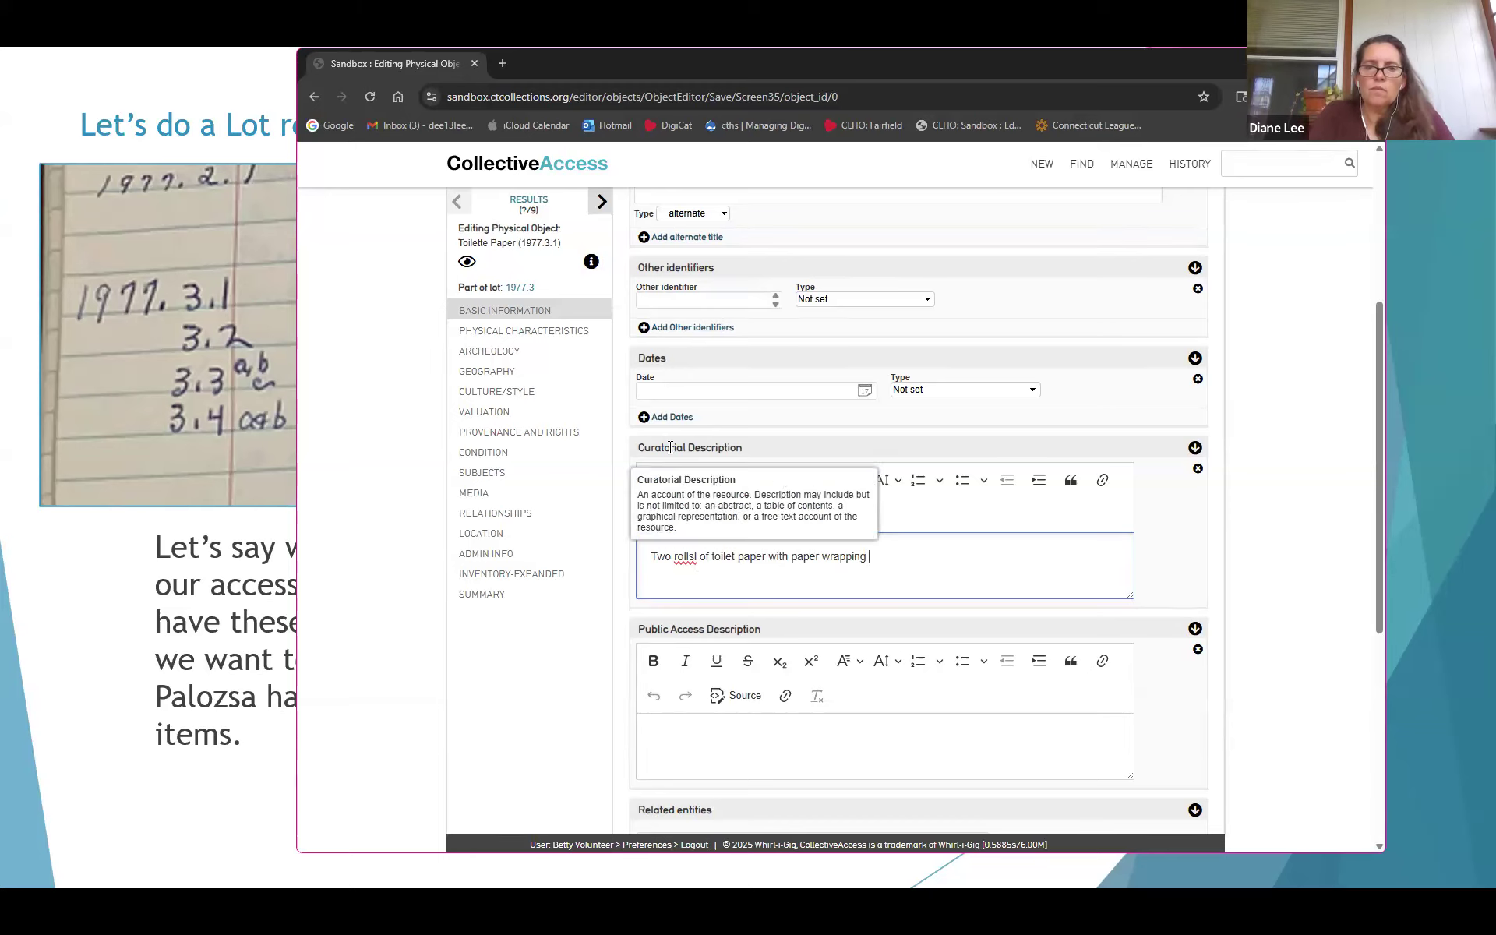
pyautogui.click(696, 556)
pyautogui.press('BackSpace')
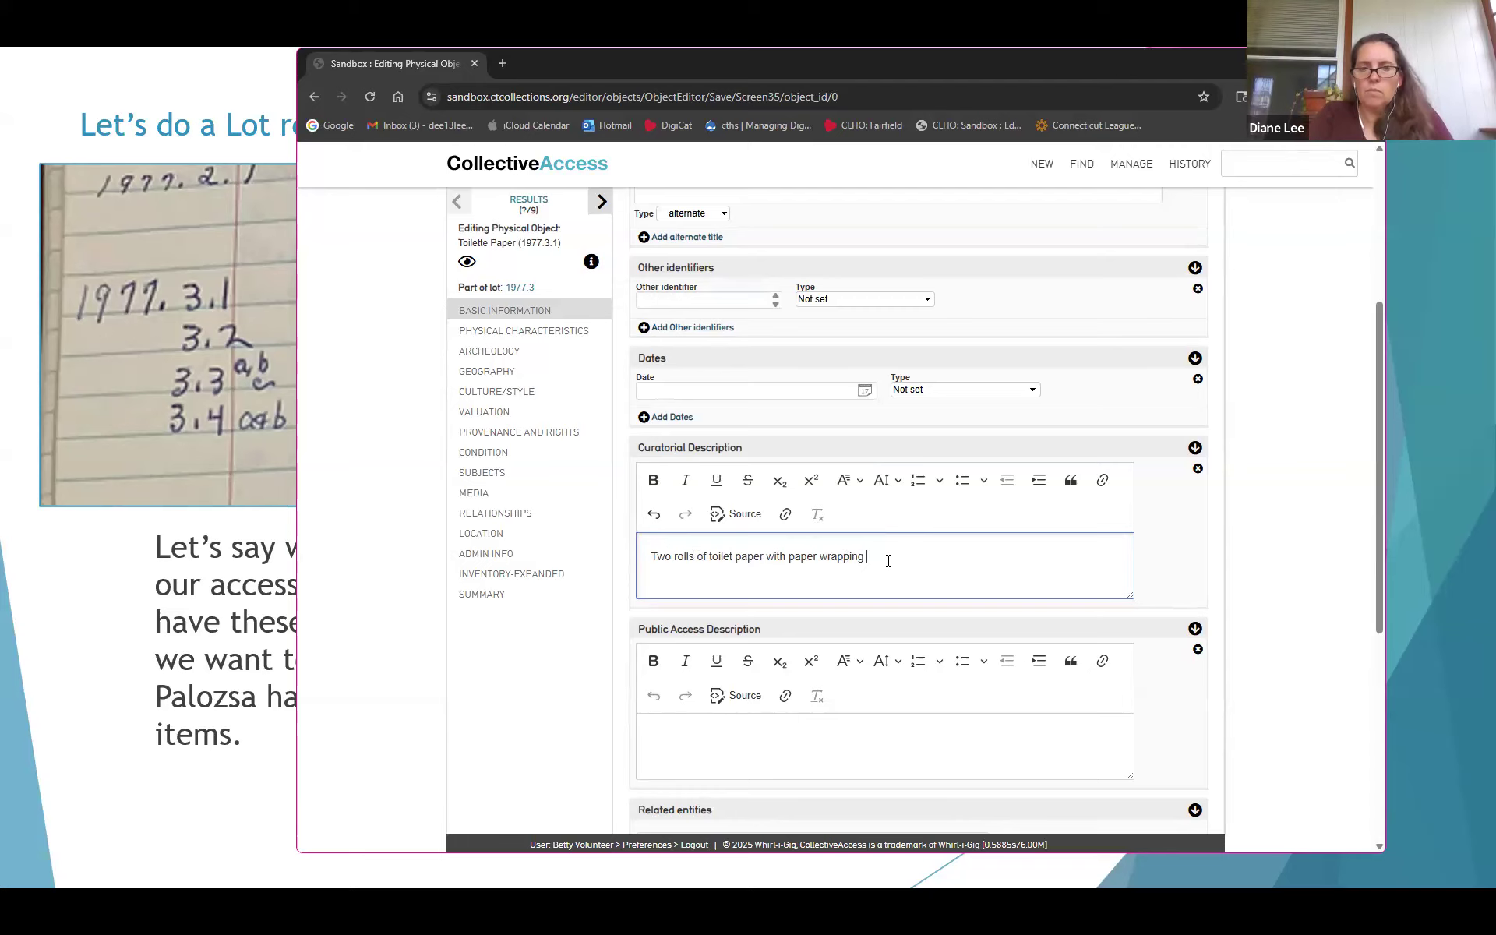
pyautogui.write('Plinted')
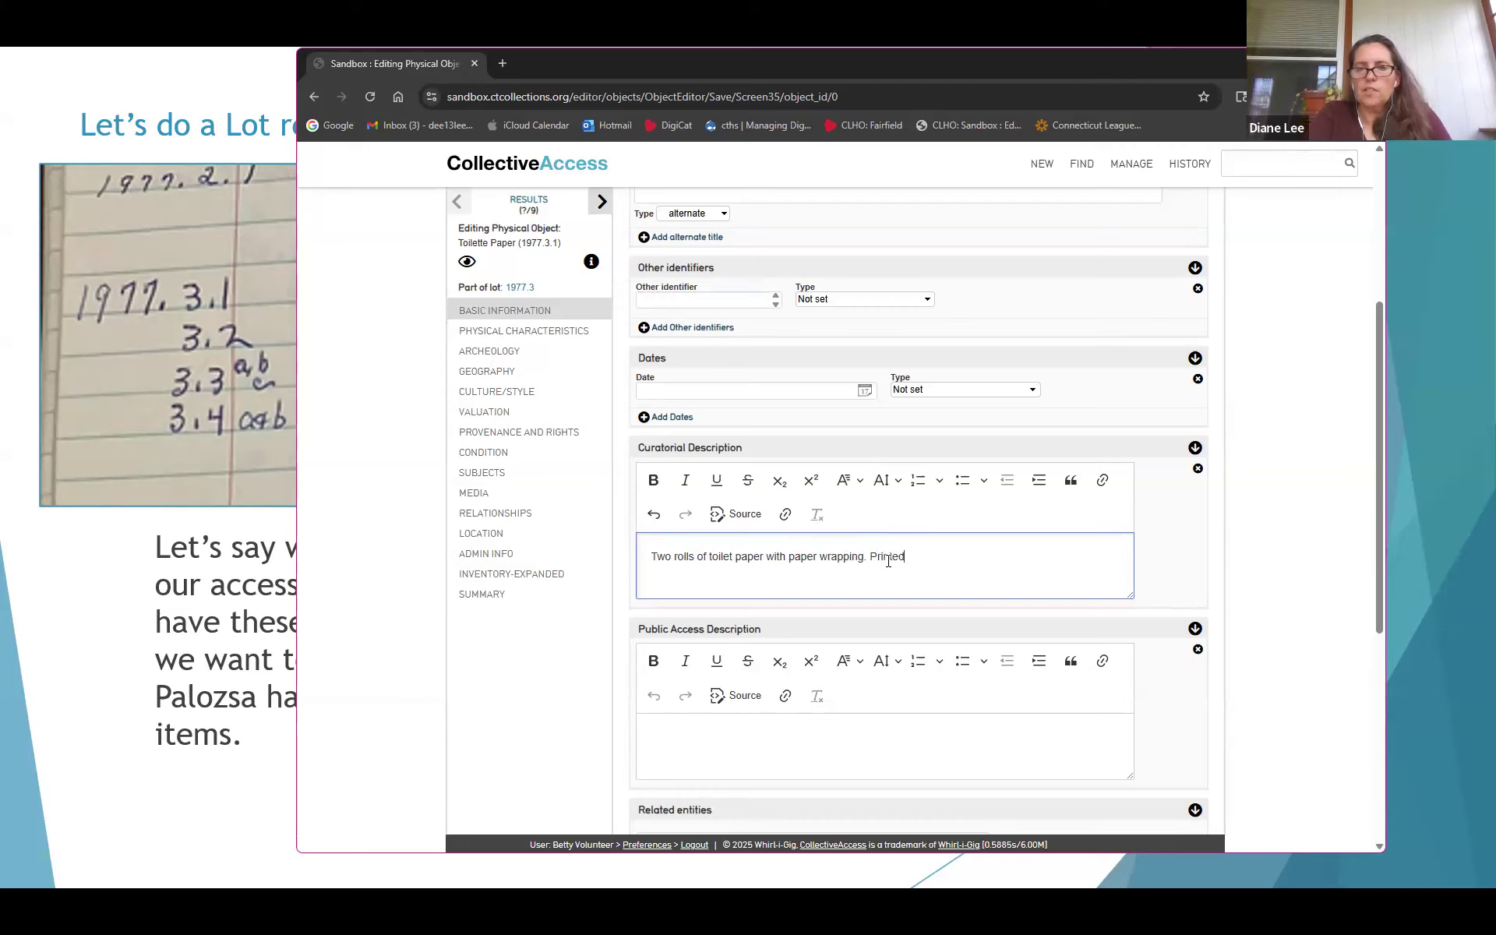
pyautogui.write(' with maker sname and')
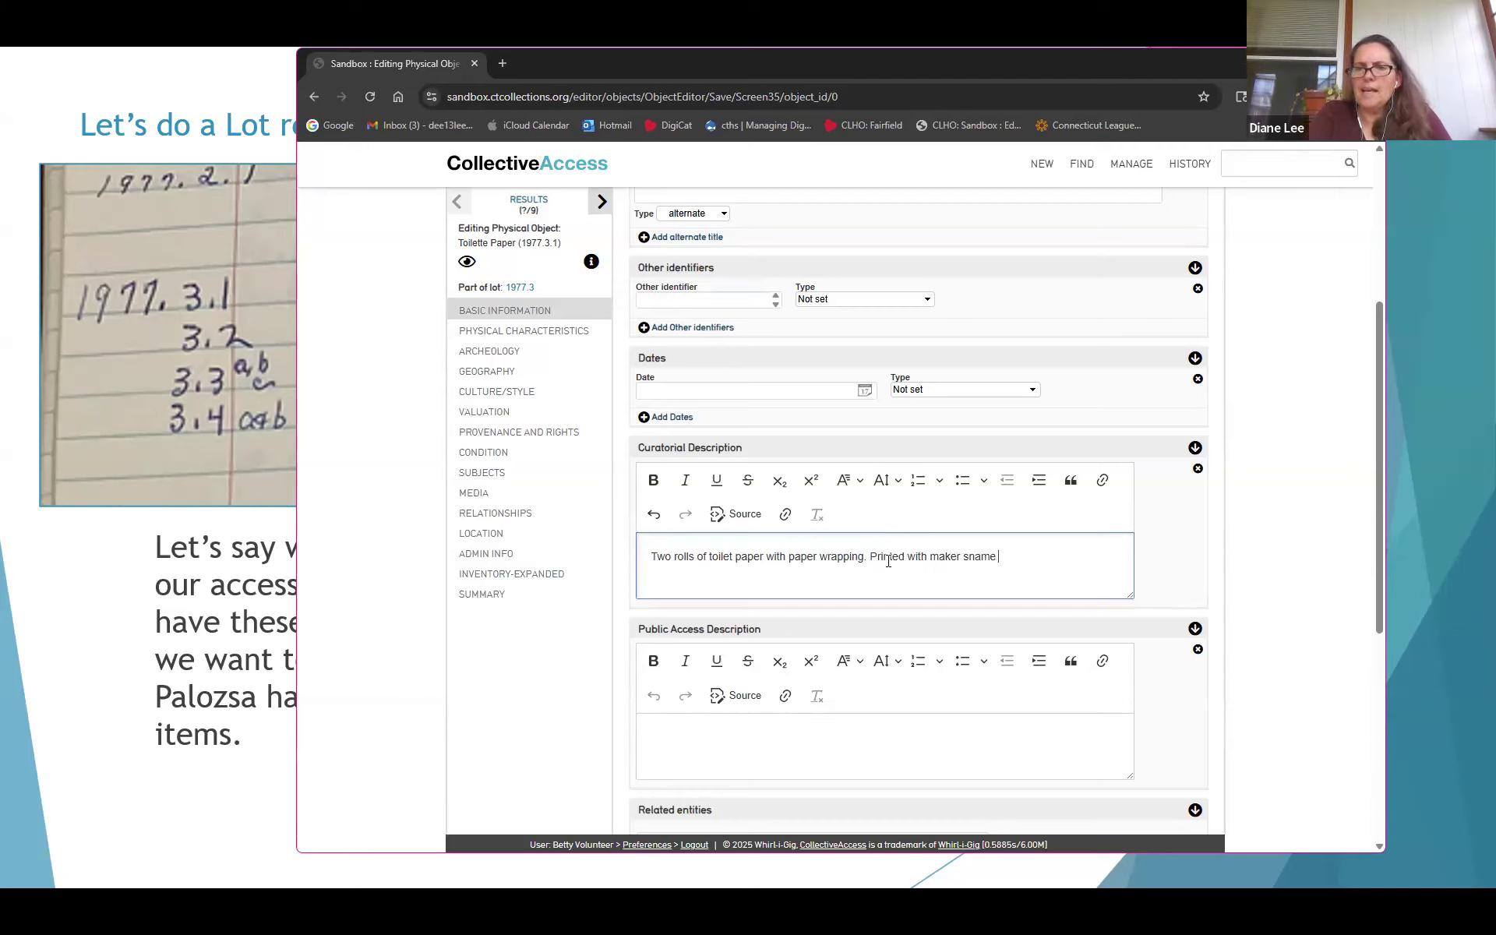
pyautogui.press('BackSpace')
pyautogui.press('BackSpace')
pyautogui.press('BackSpace')
pyautogui.press('BackSpace')
pyautogui.press('BackSpace')
pyautogui.press('BackSpace')
pyautogui.press('BackSpace')
pyautogui.press('BackSpace')
pyautogui.press('BackSpace')
pyautogui.write('name and ')
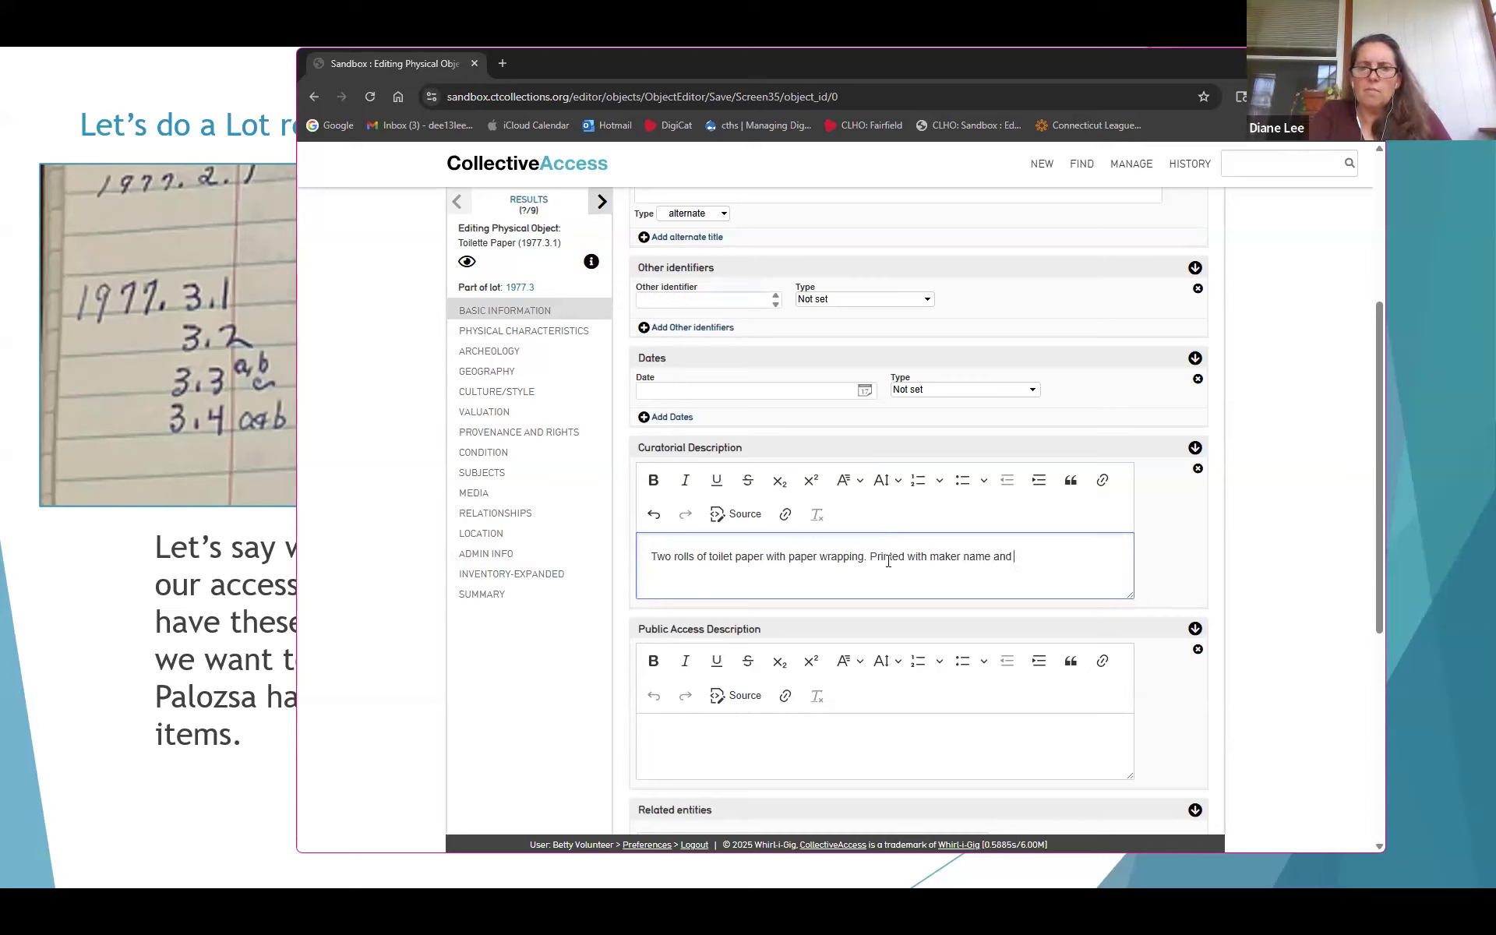
pyautogui.write('size.')
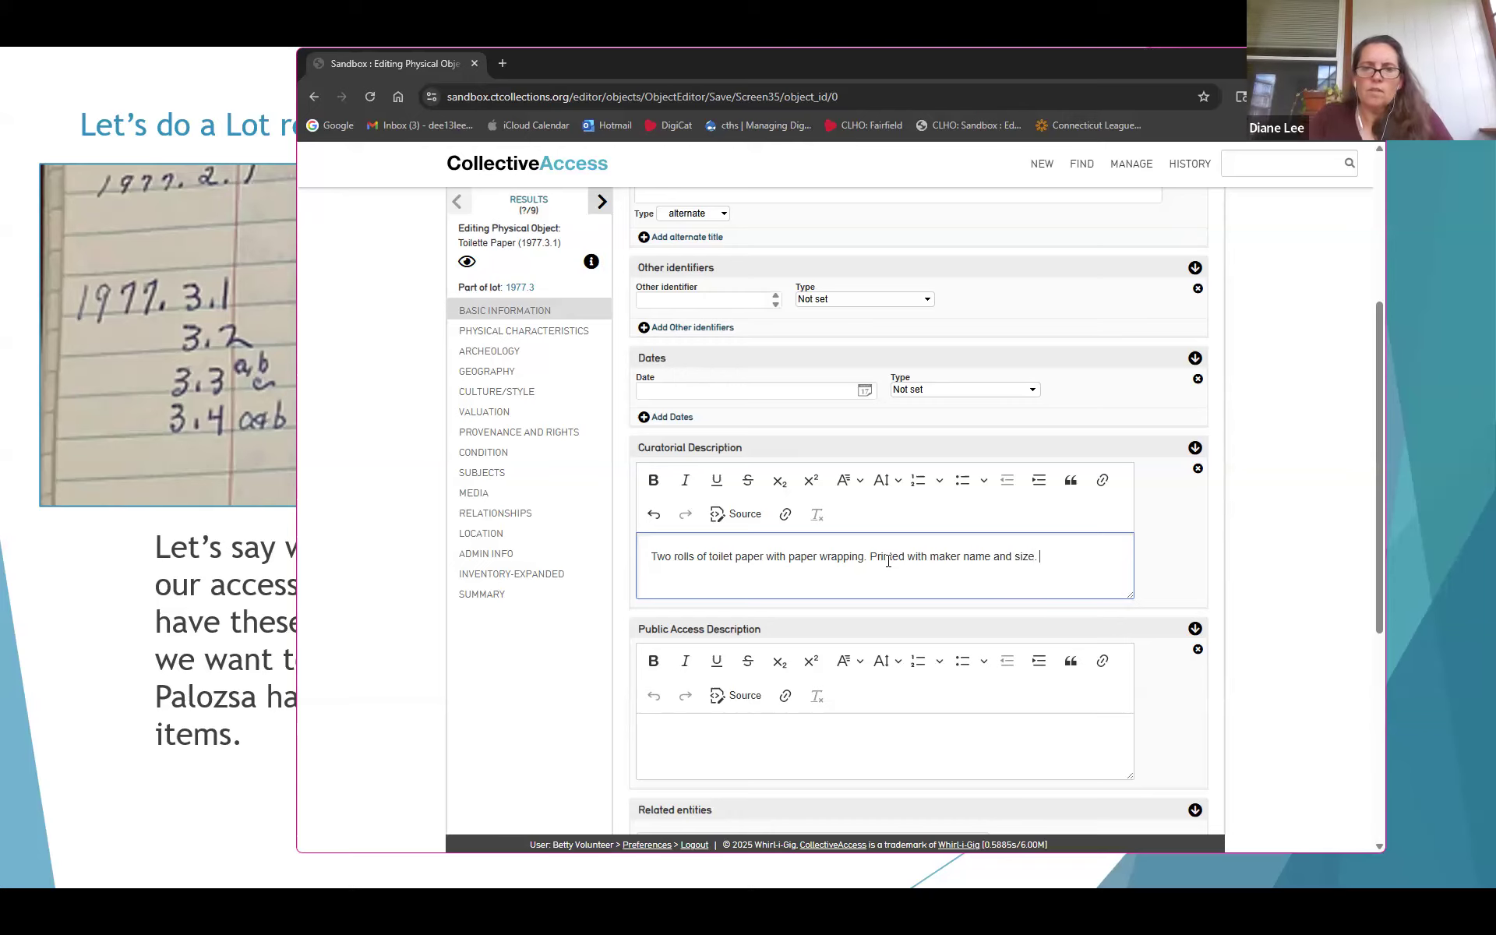
pyautogui.click(659, 736)
pyautogui.scroll(1, 682, 658)
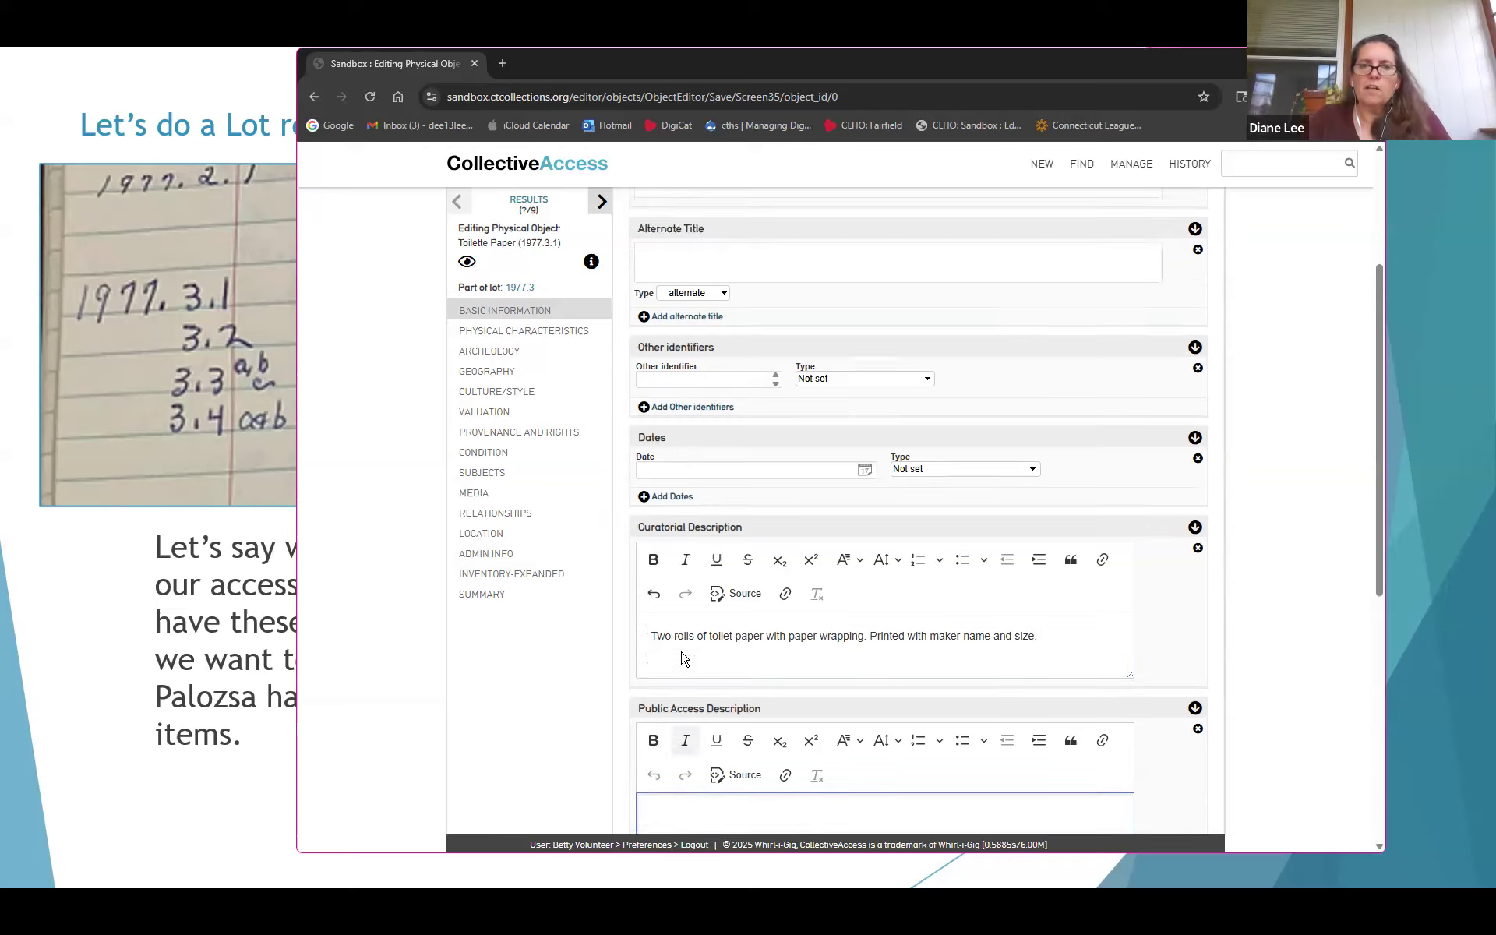
pyautogui.scroll(3, 681, 659)
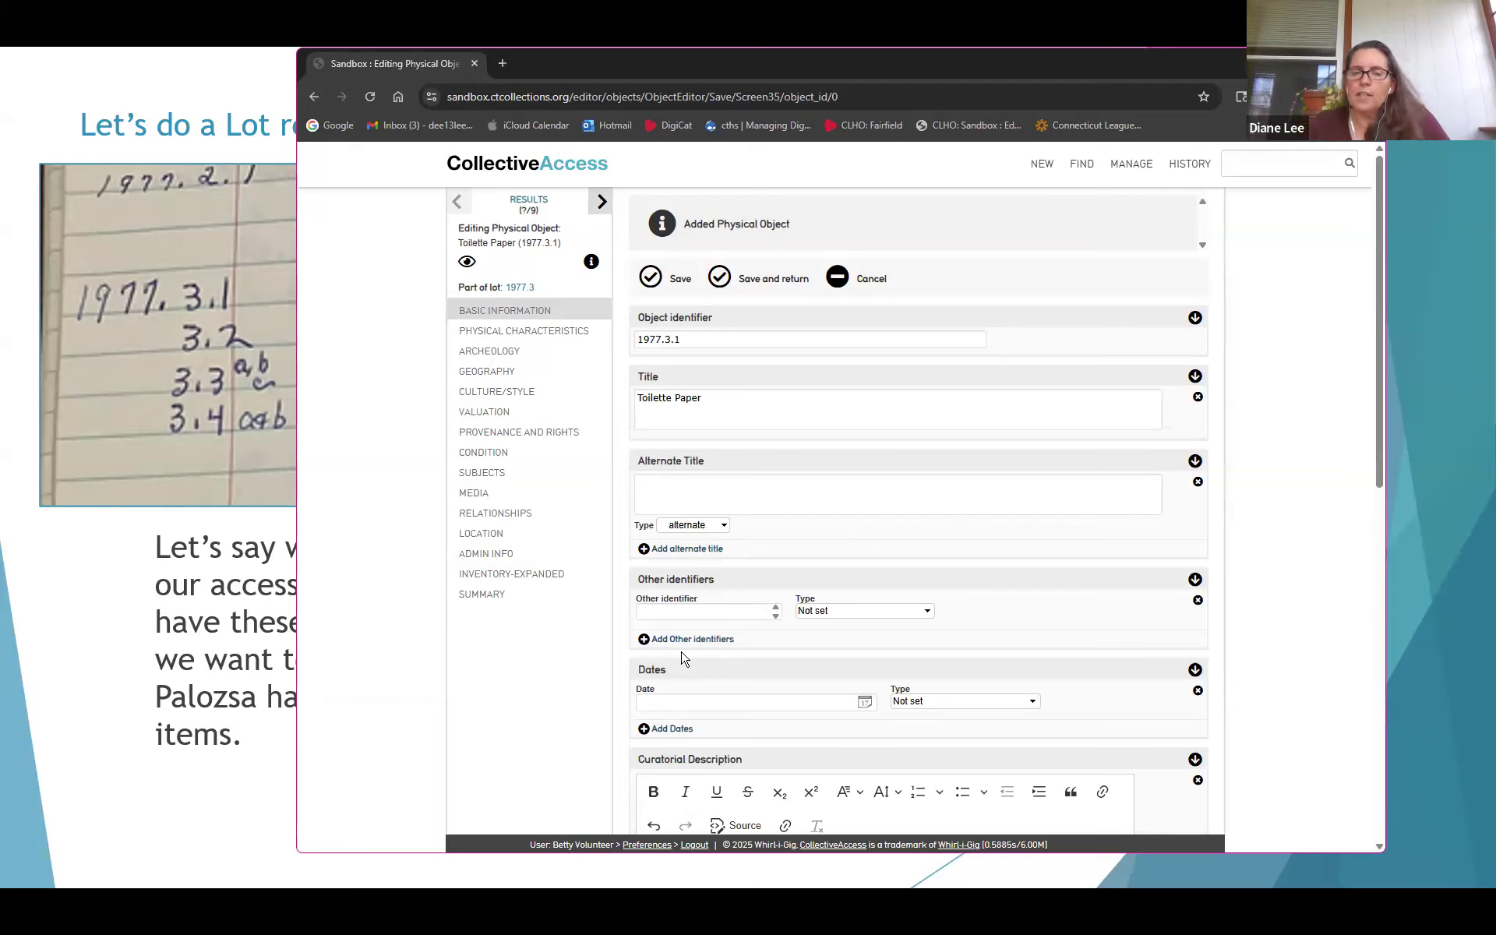
# Step through the search results to view the Awl and Bottle records
pyautogui.click(764, 492)
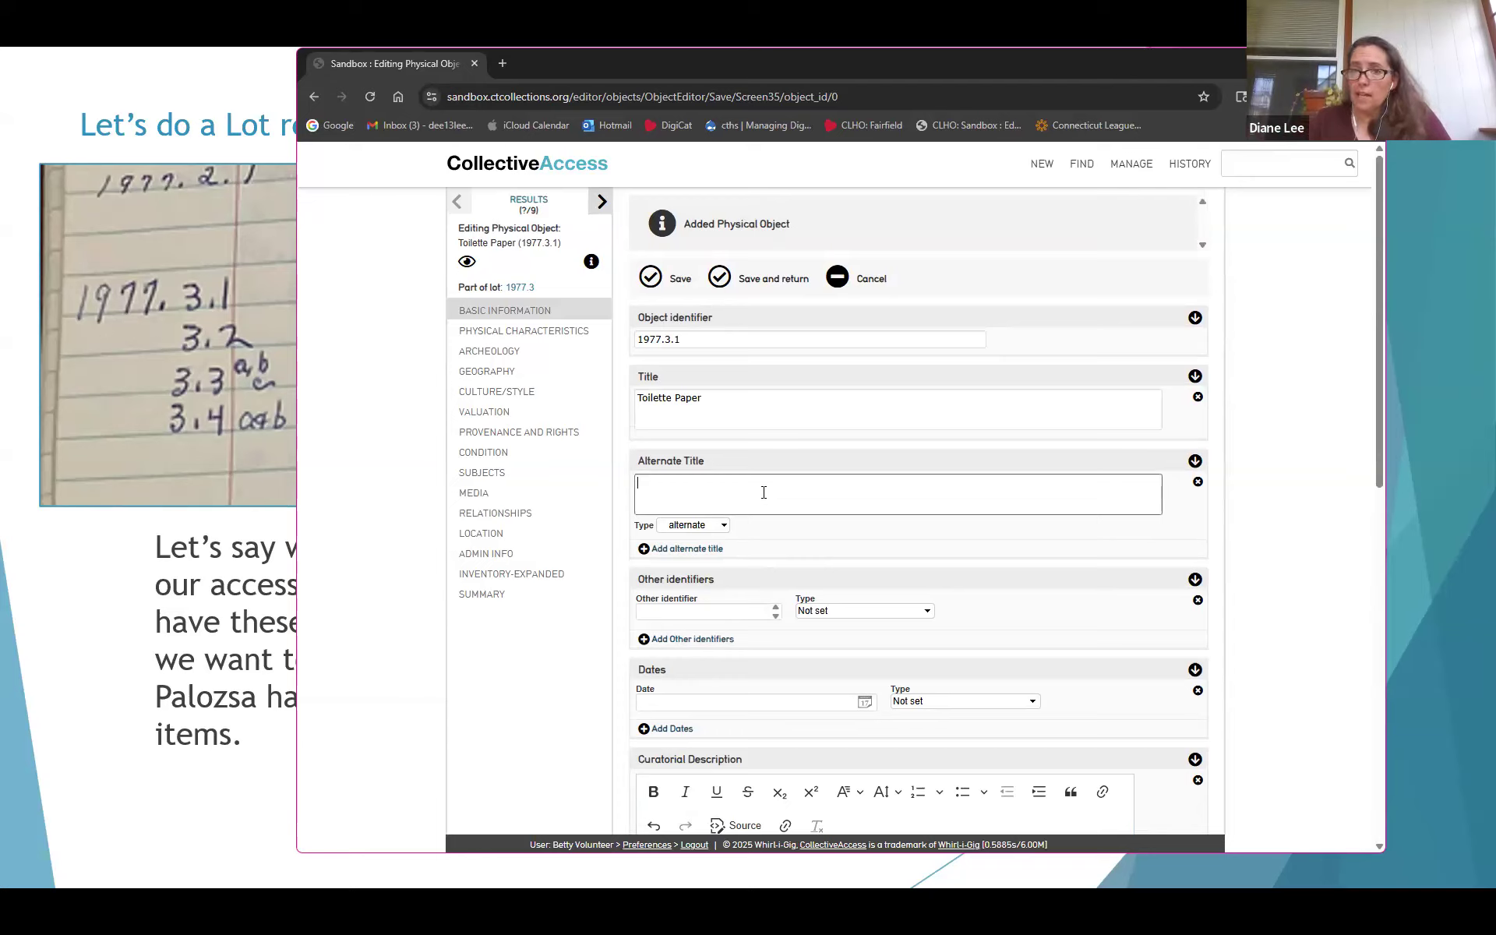
pyautogui.click(822, 150)
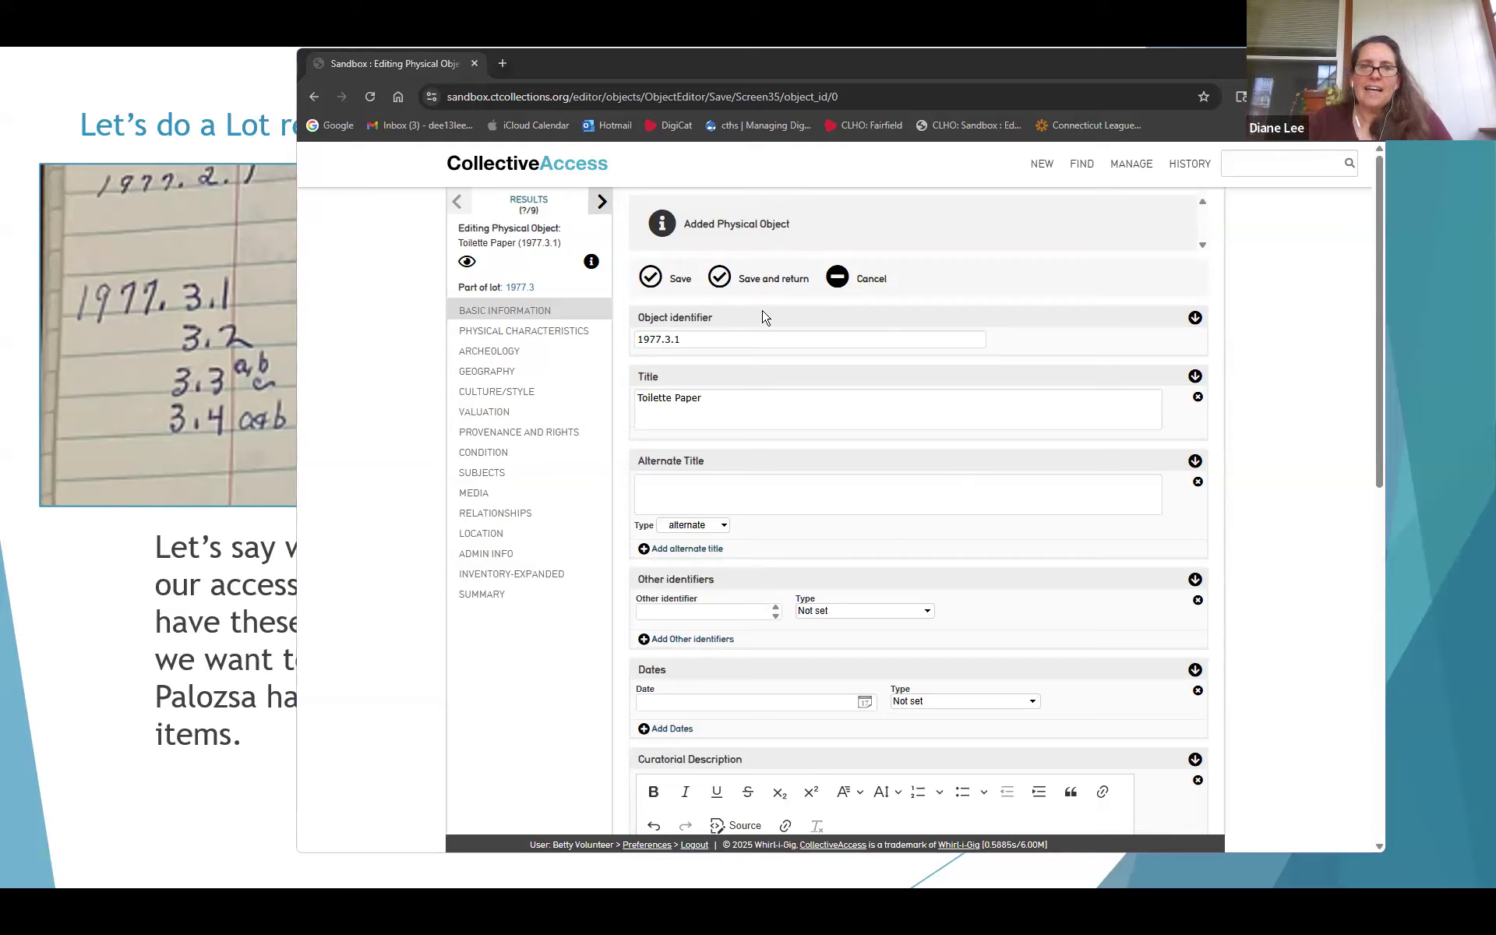
pyautogui.click(600, 200)
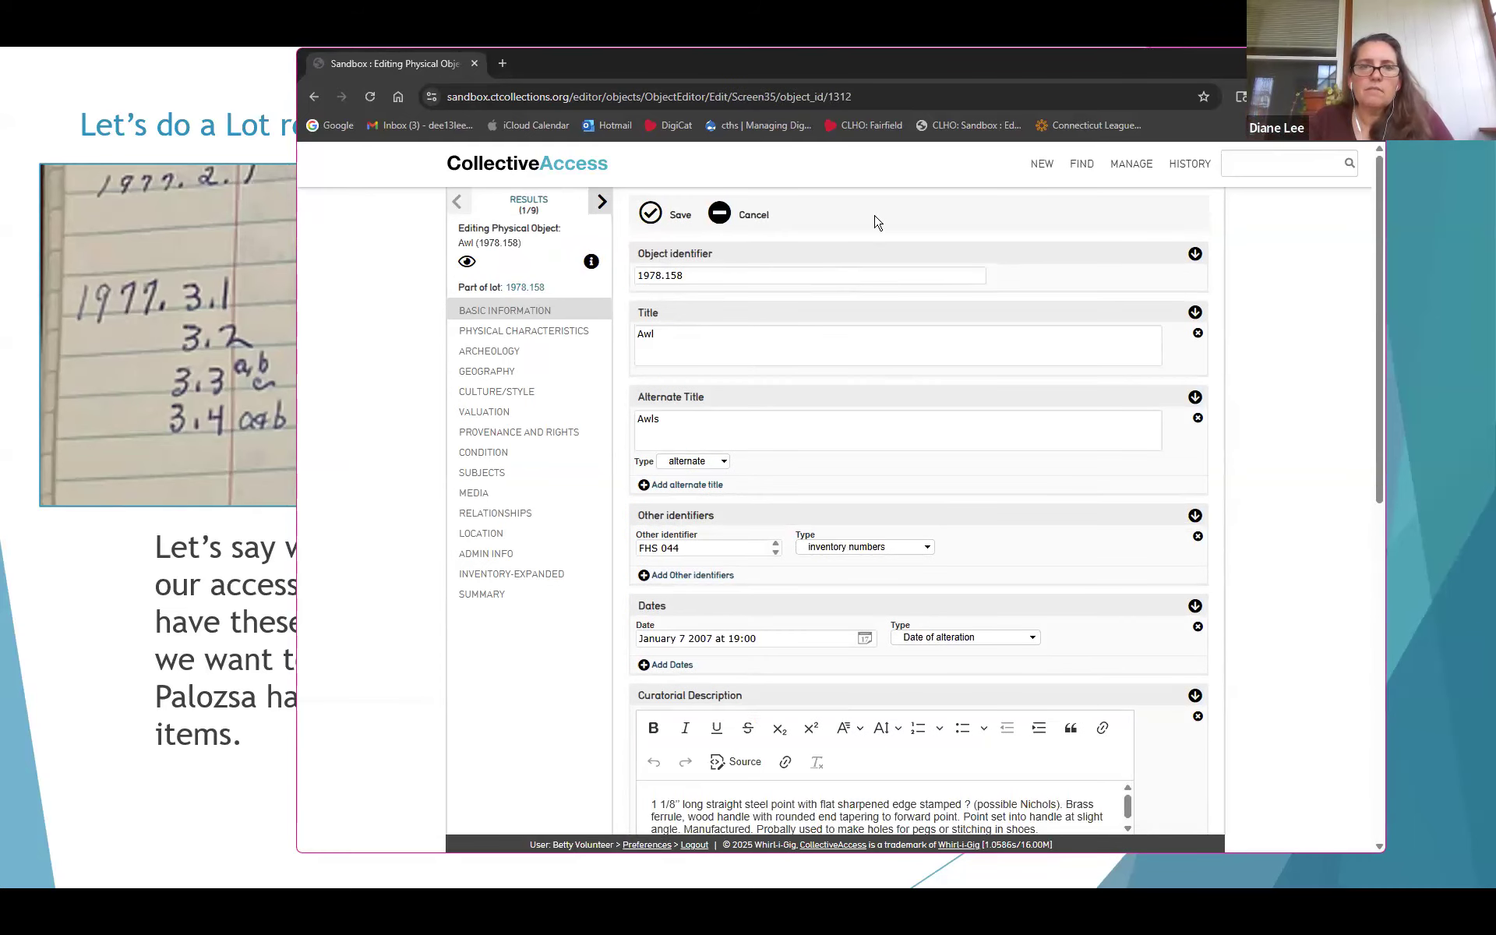
pyautogui.scroll(-2, 848, 224)
pyautogui.scroll(2, 849, 224)
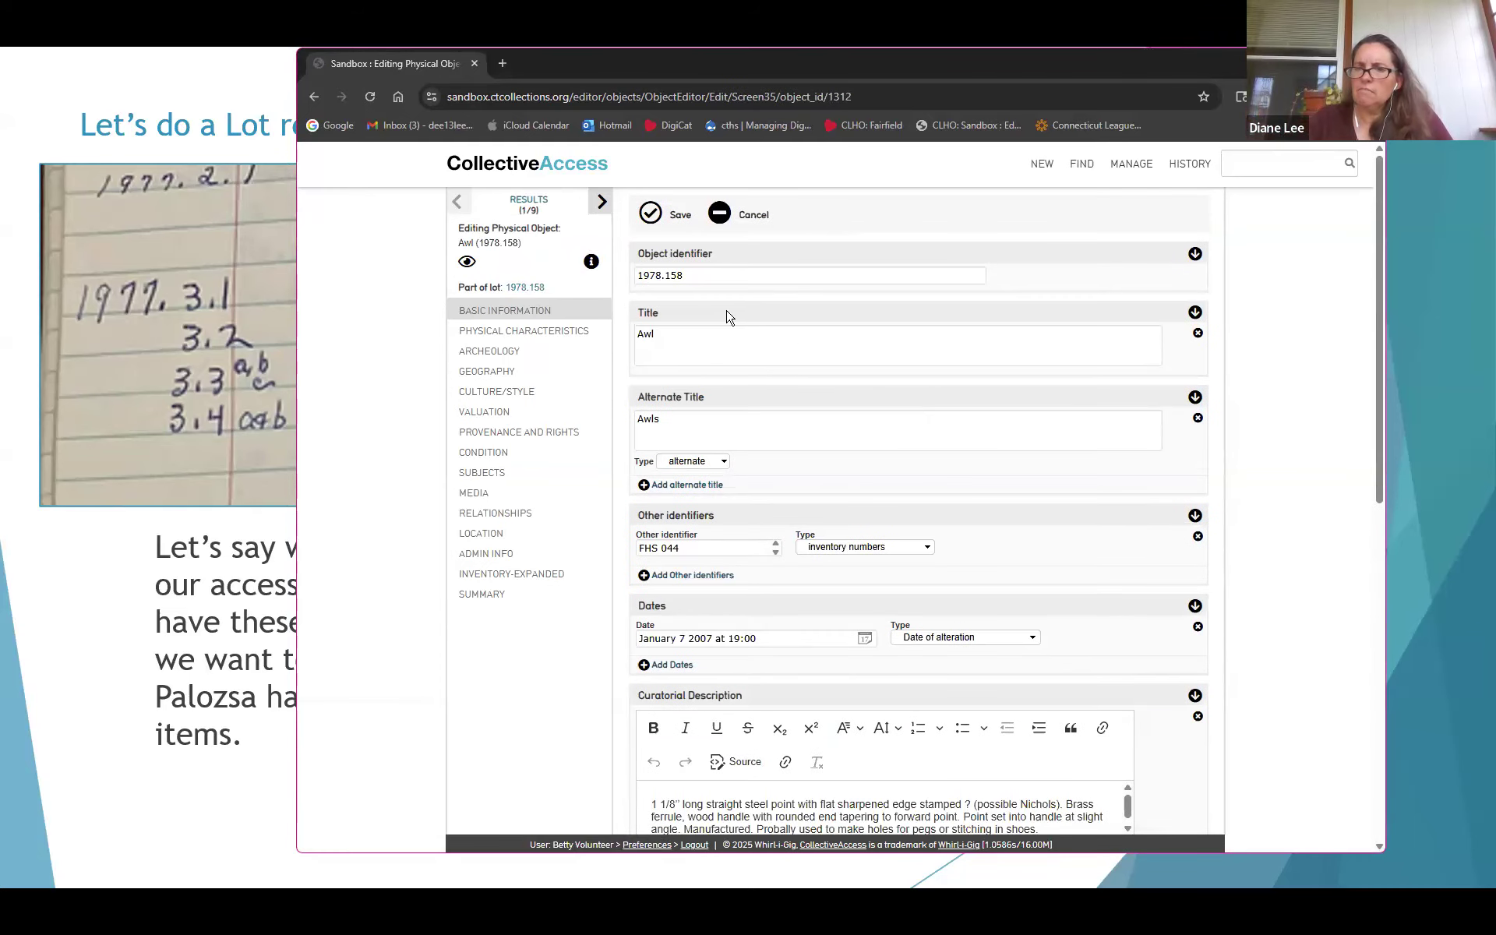
pyautogui.click(600, 201)
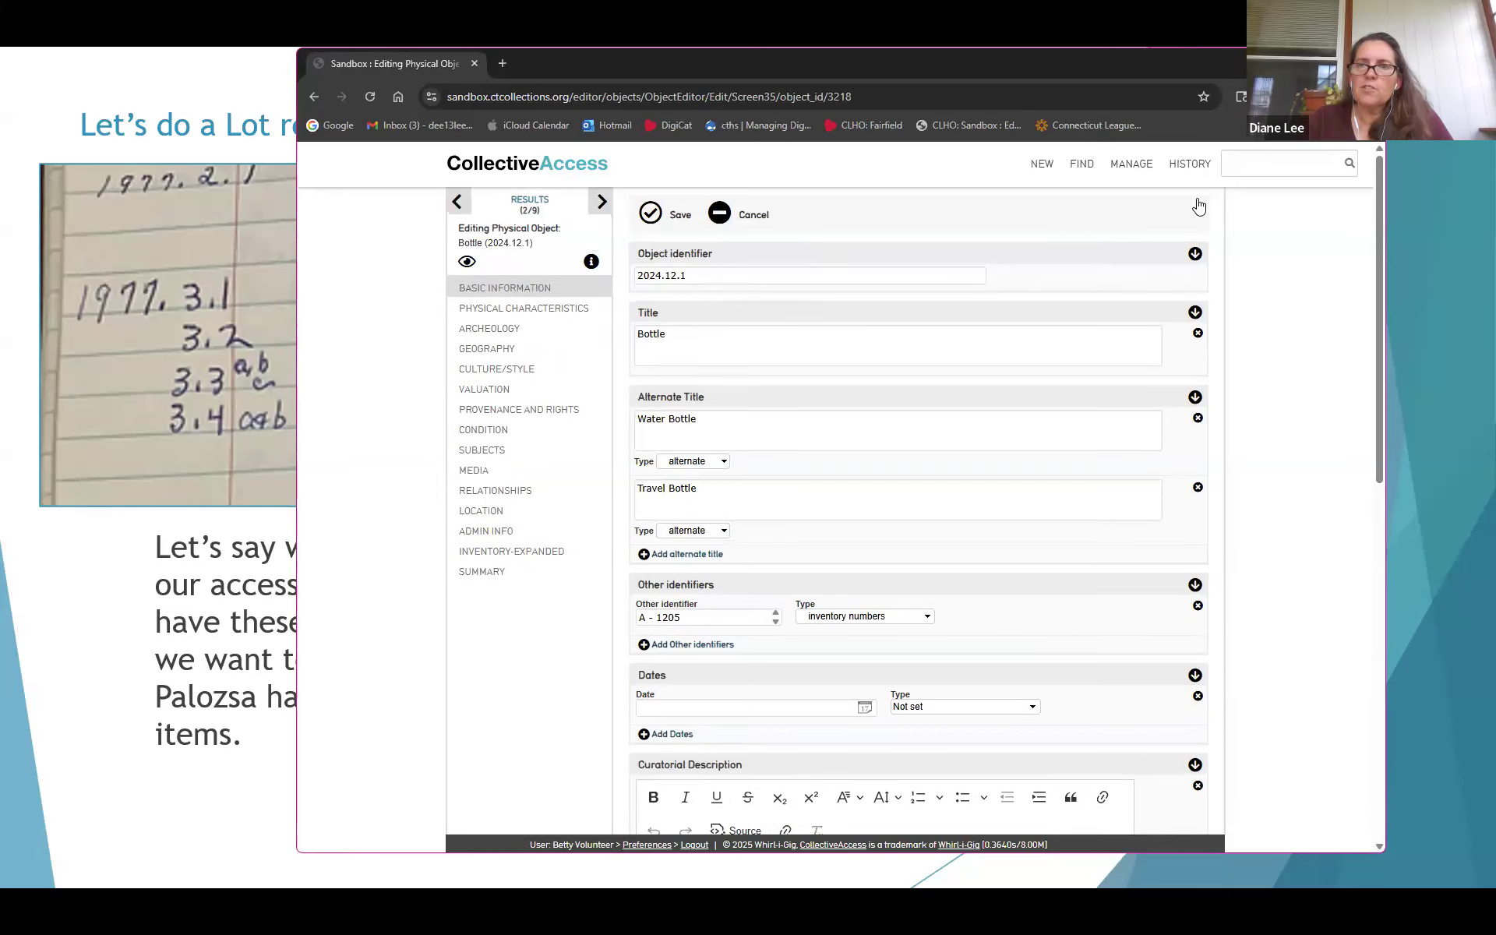
# Reopen Toilette Paper [1977.3.1] from HISTORY > Objects
pyautogui.moveTo(1199, 204)
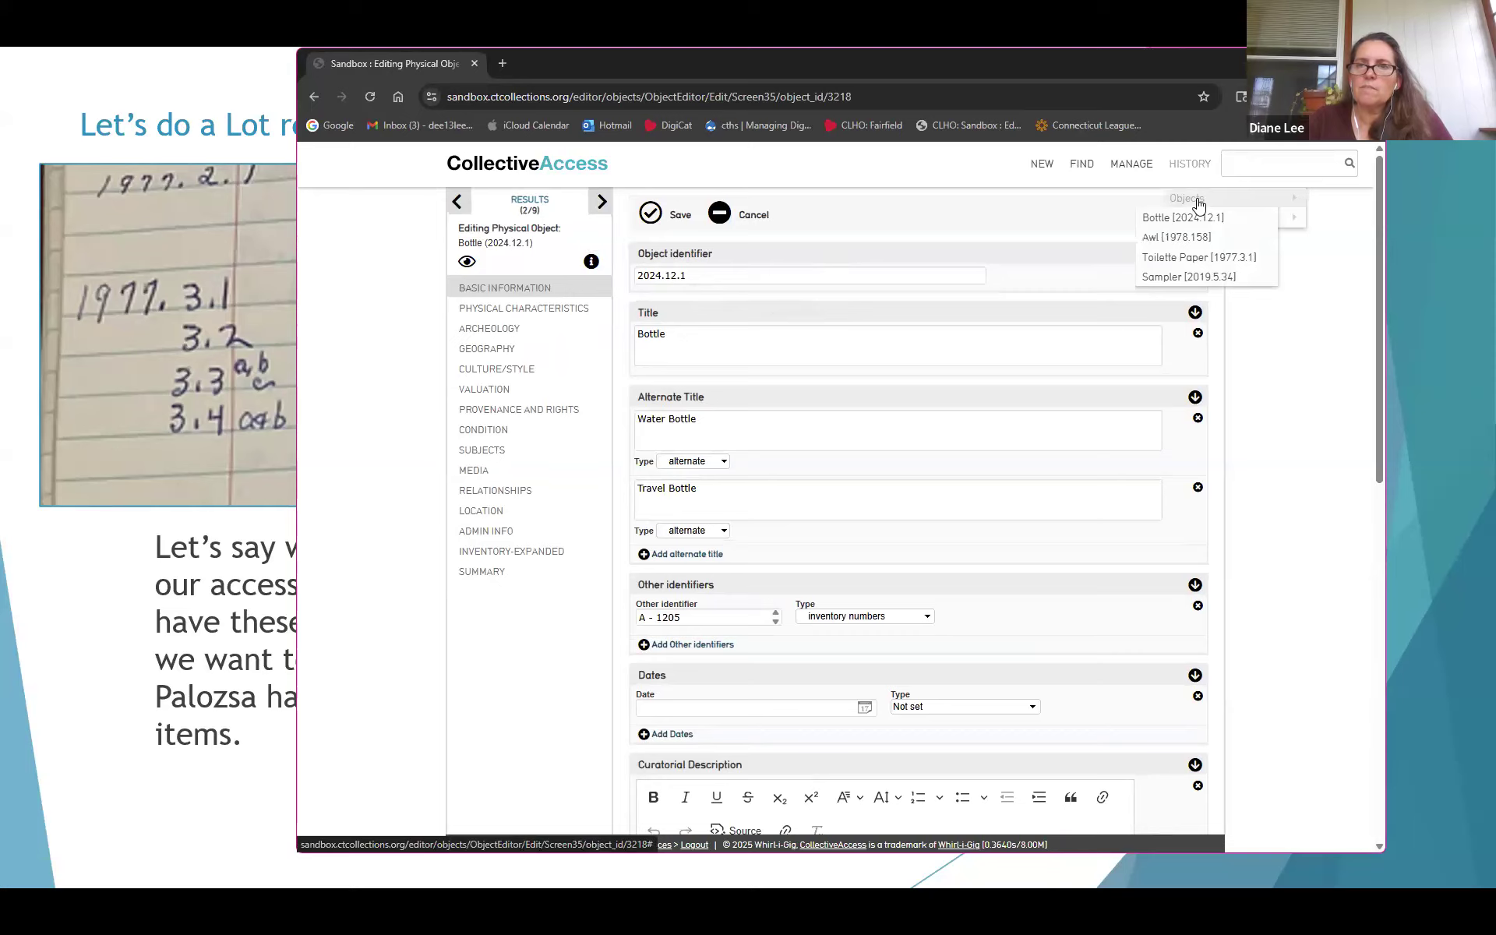
pyautogui.click(1199, 257)
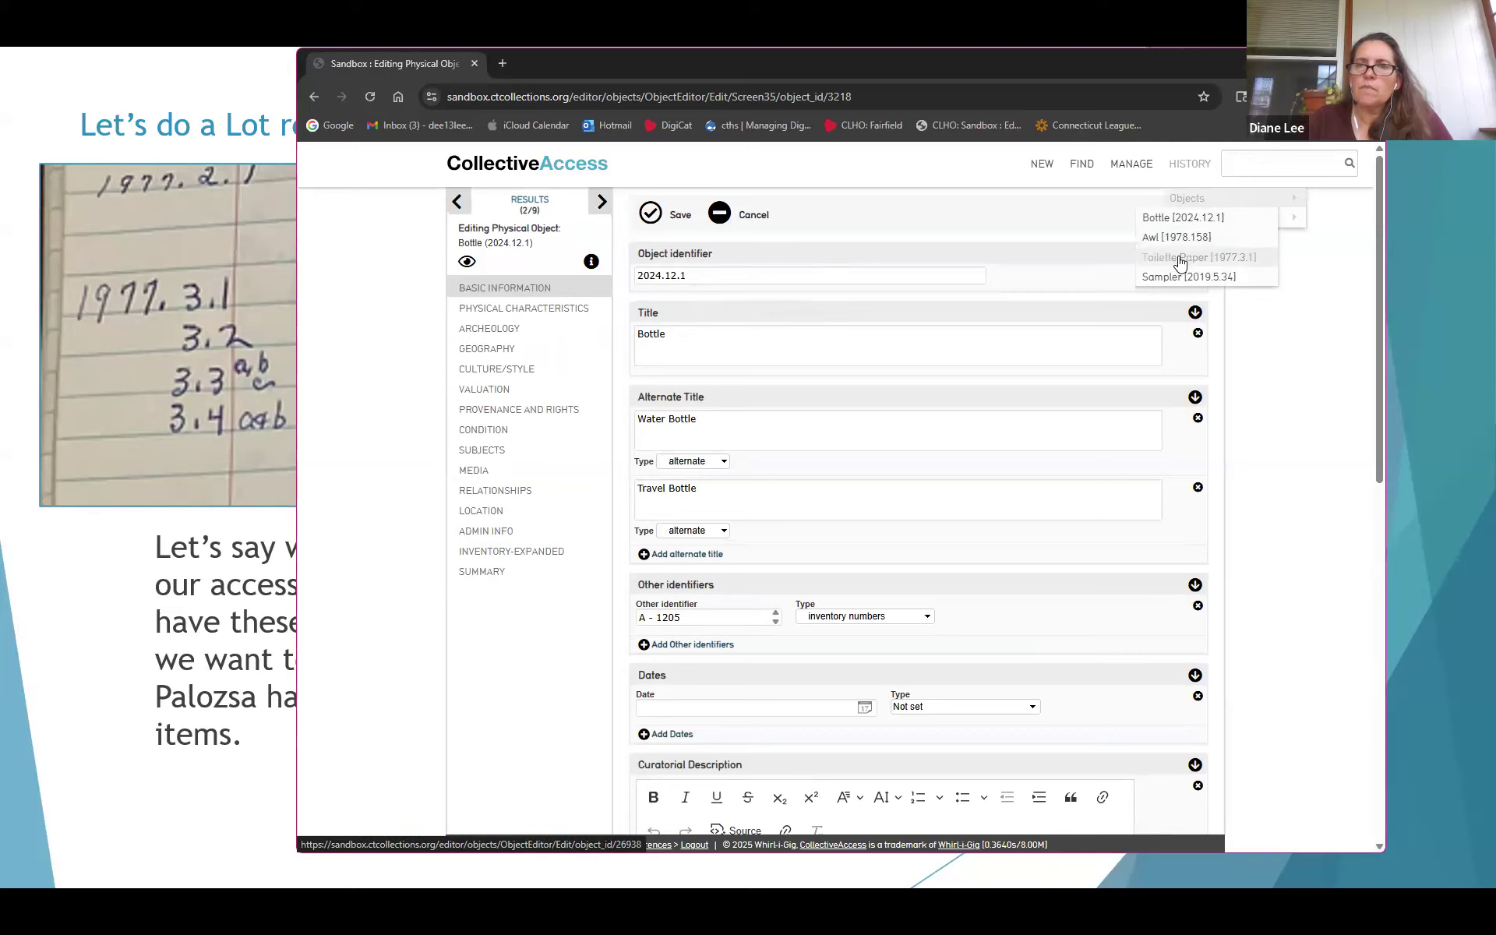
pyautogui.scroll(-4, 856, 485)
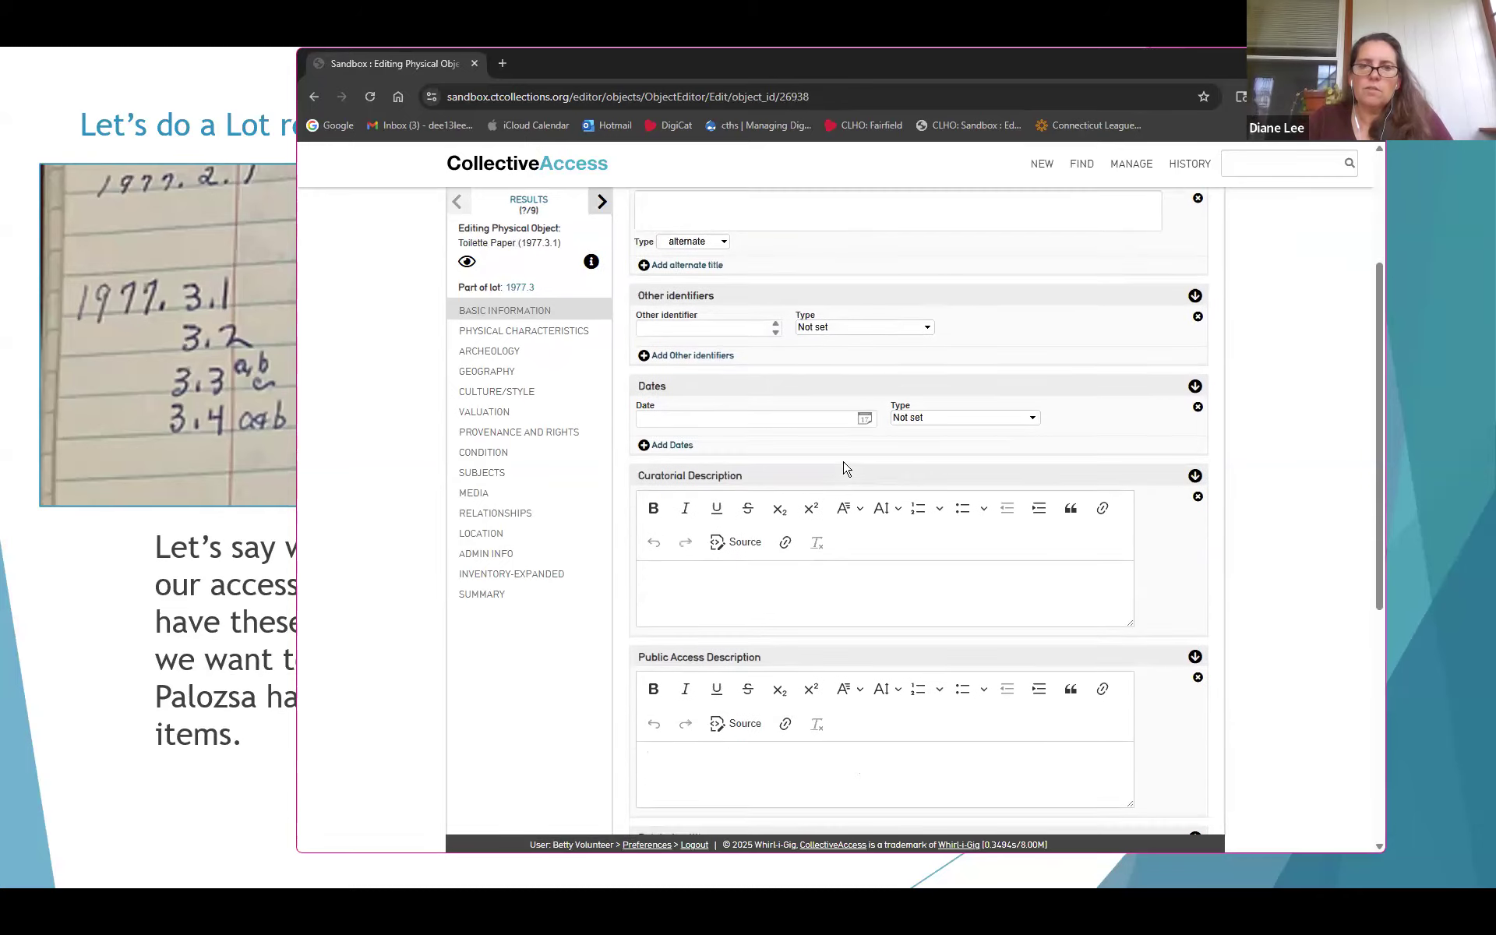
# Write the curatorial description 'Two rolls of toilet paper in paper wrapping, with name of maker.'
pyautogui.click(904, 531)
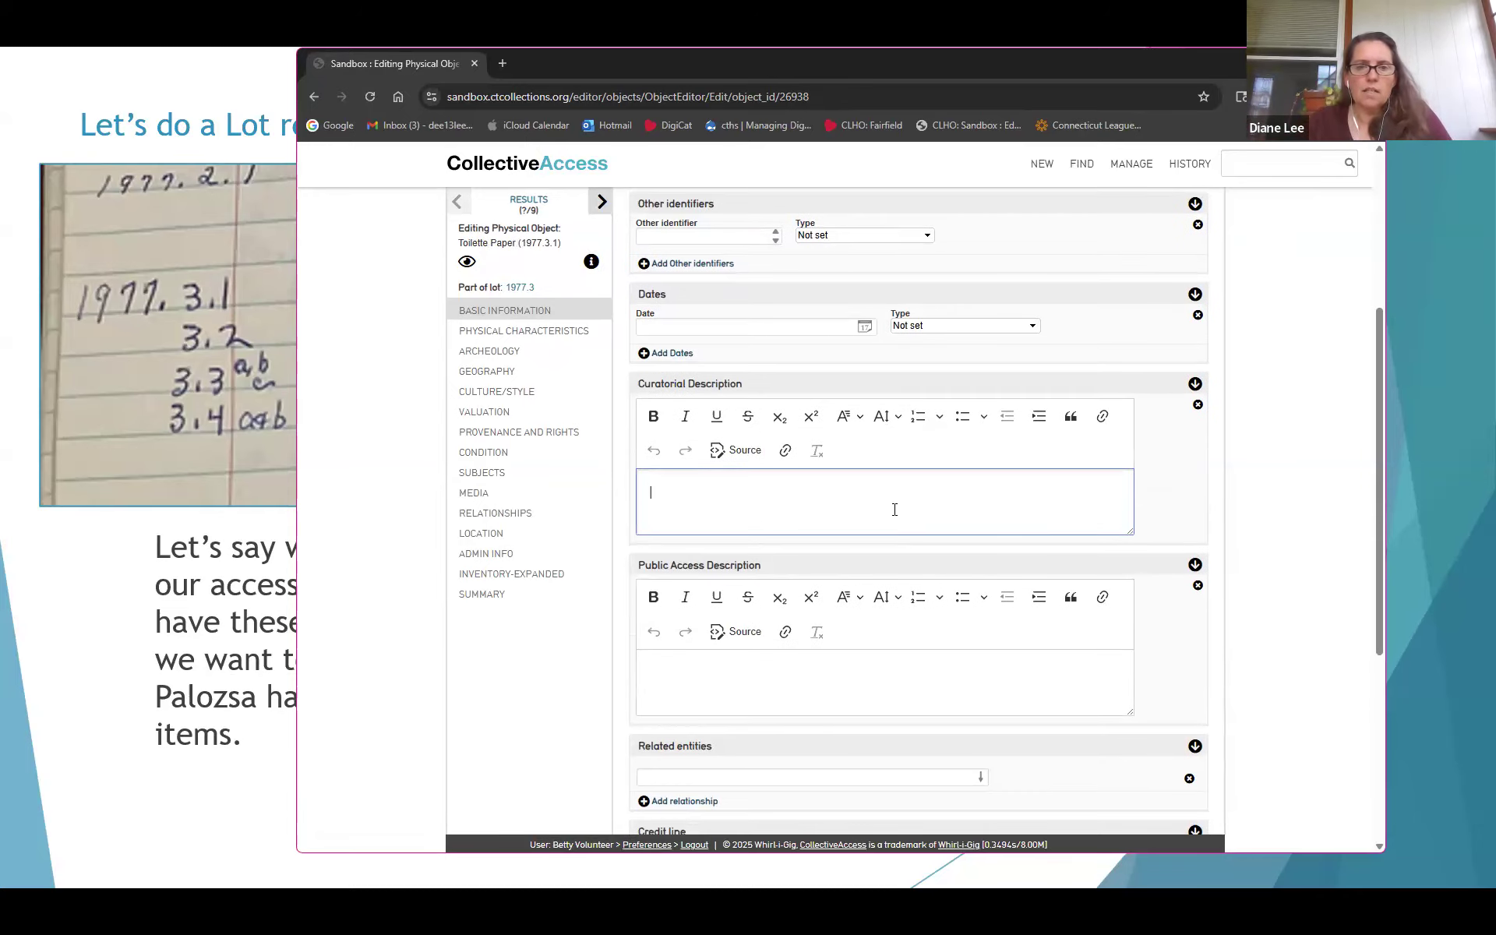
pyautogui.write('Two')
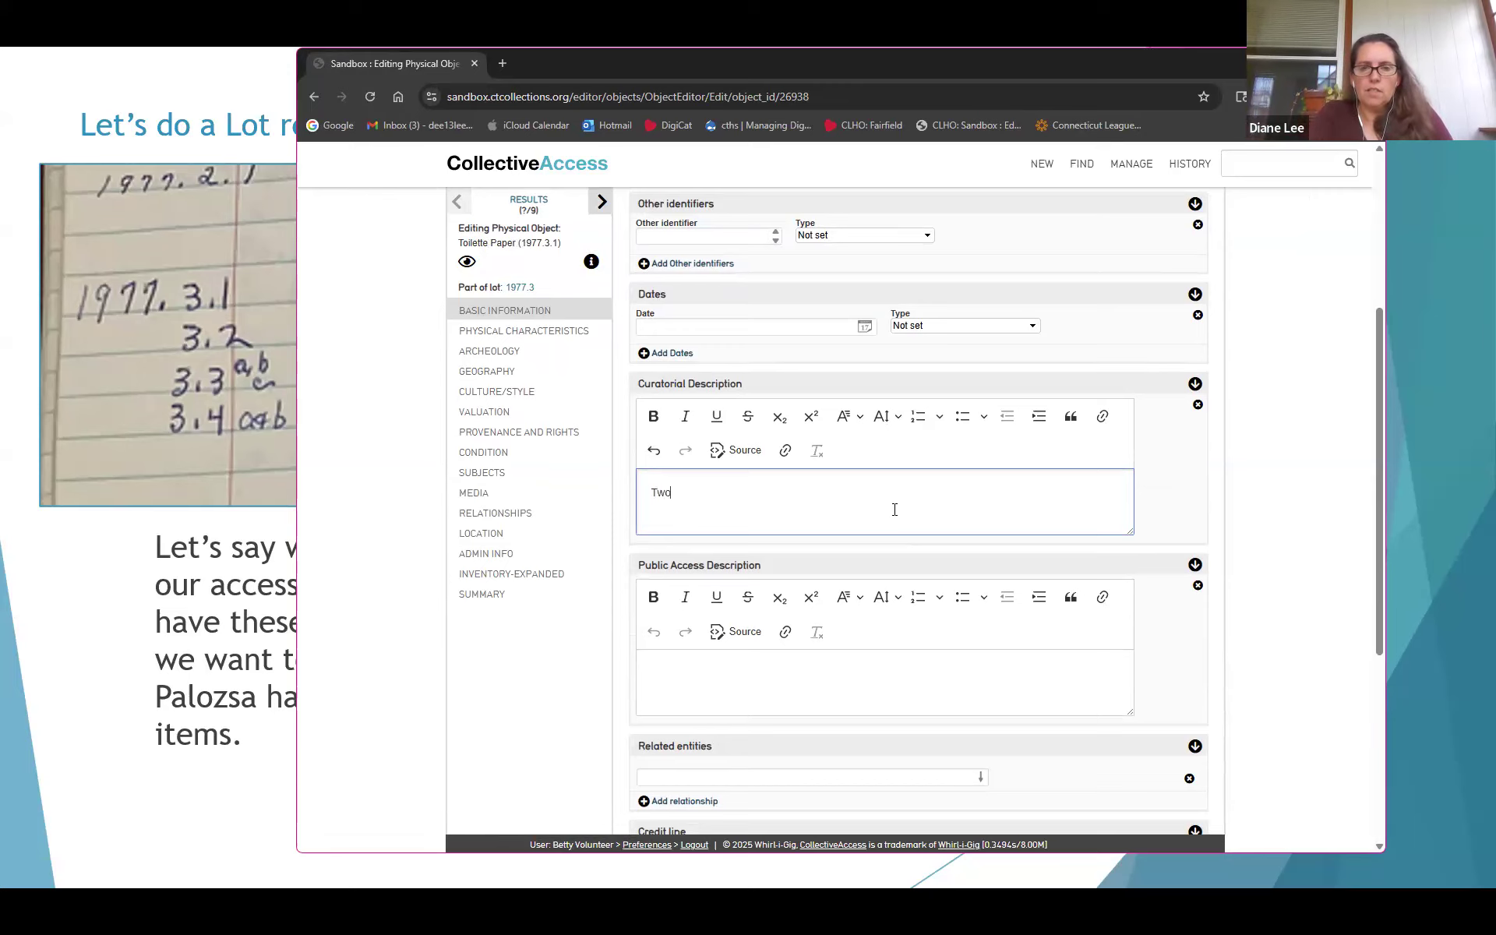
pyautogui.write(' rolls of r')
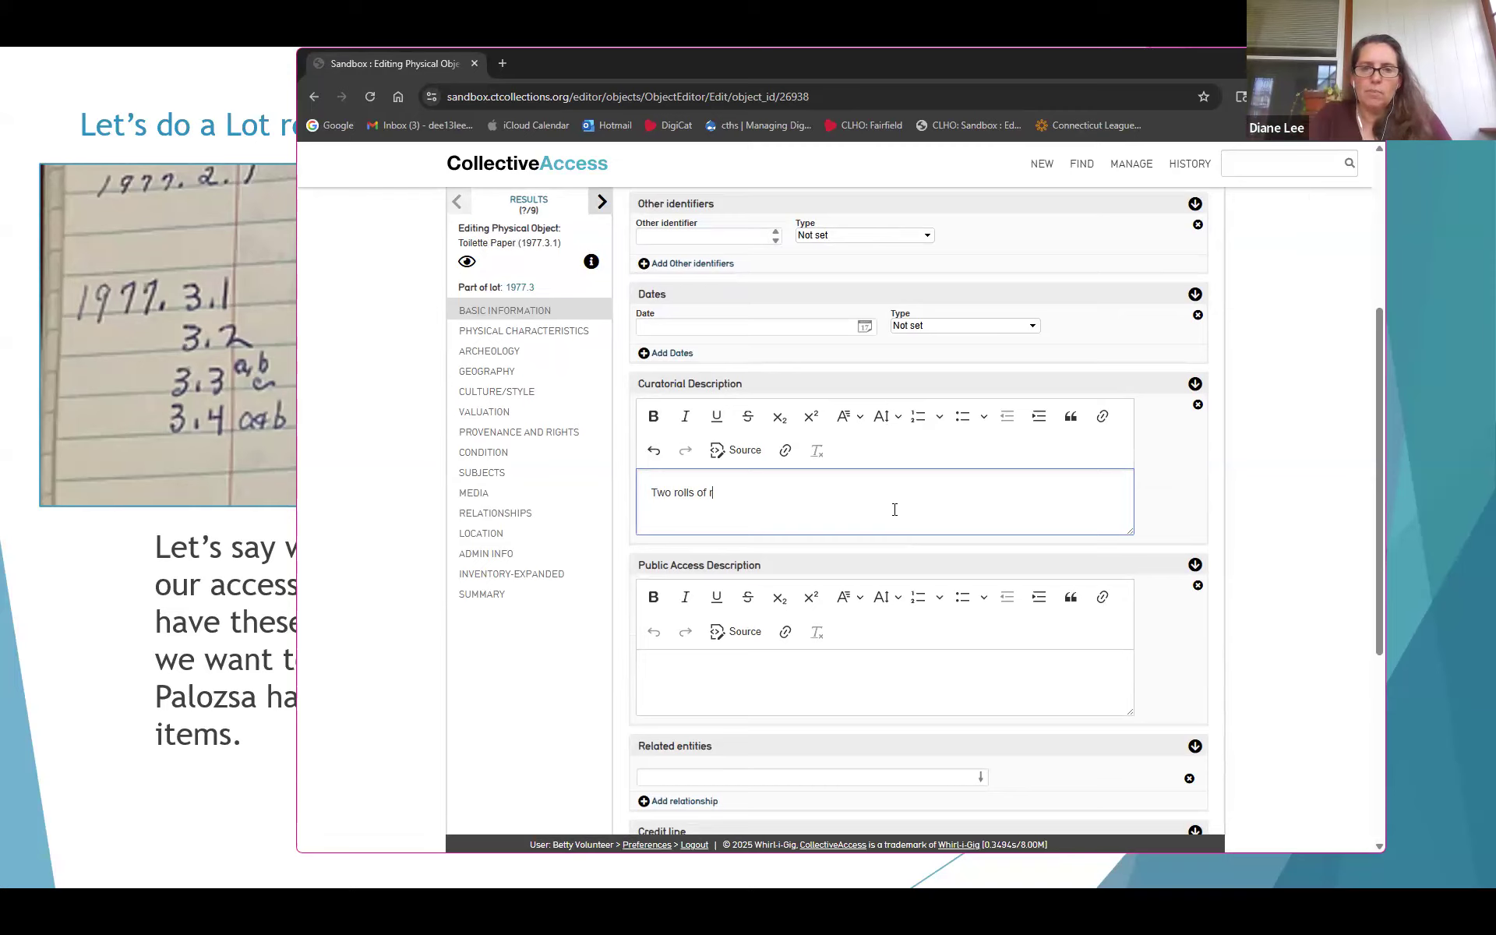
pyautogui.press('BackSpace')
pyautogui.write('toilet paer')
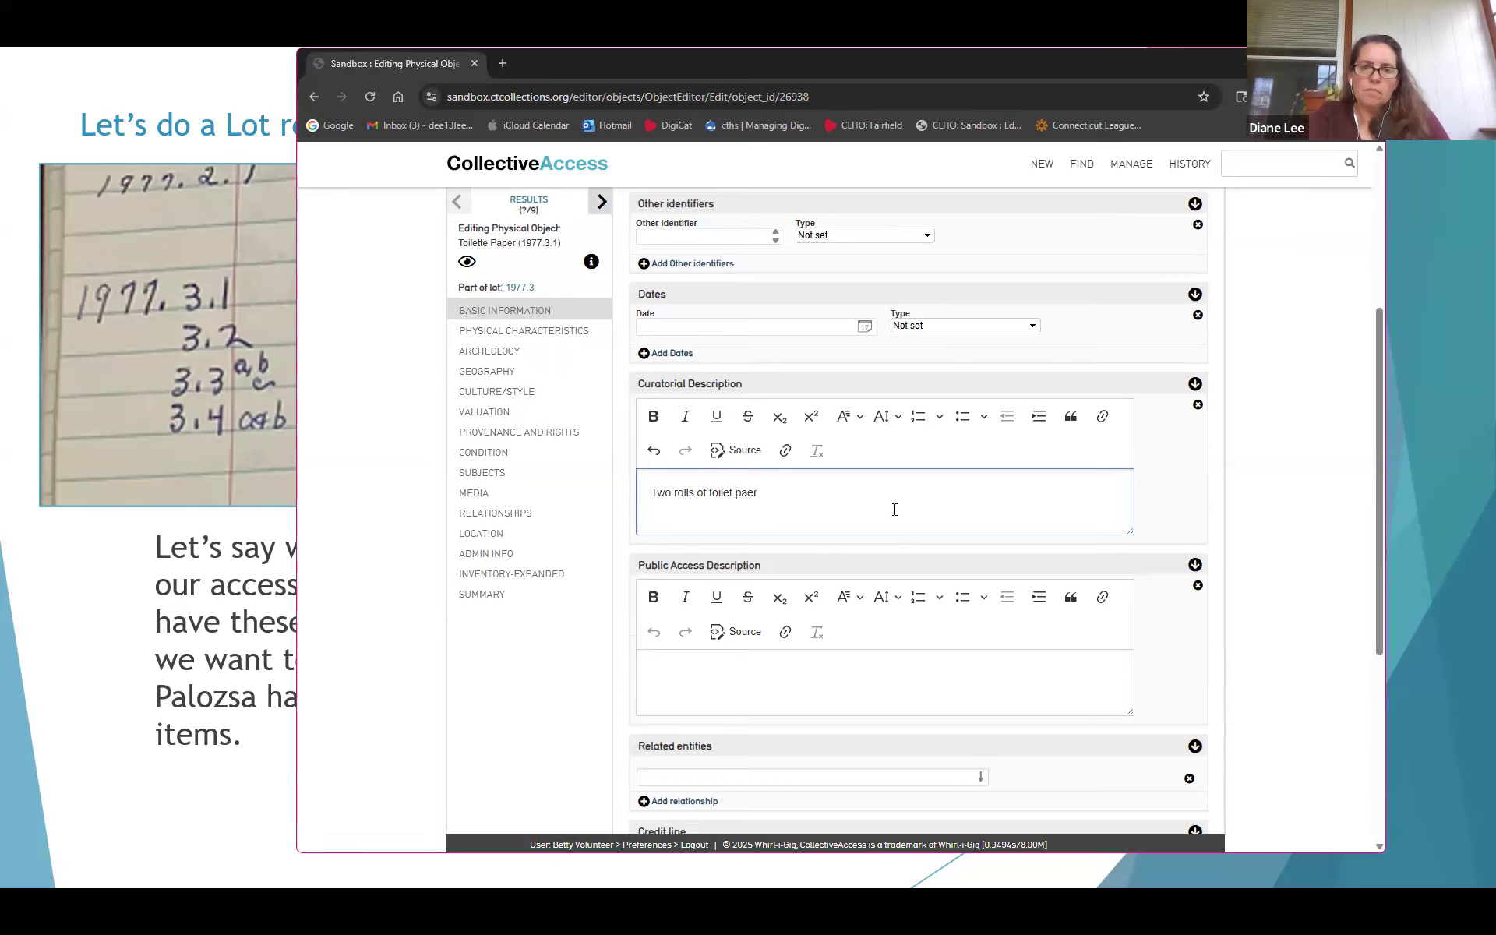
pyautogui.press('BackSpace')
pyautogui.press('BackSpace')
pyautogui.write('per in paper wr')
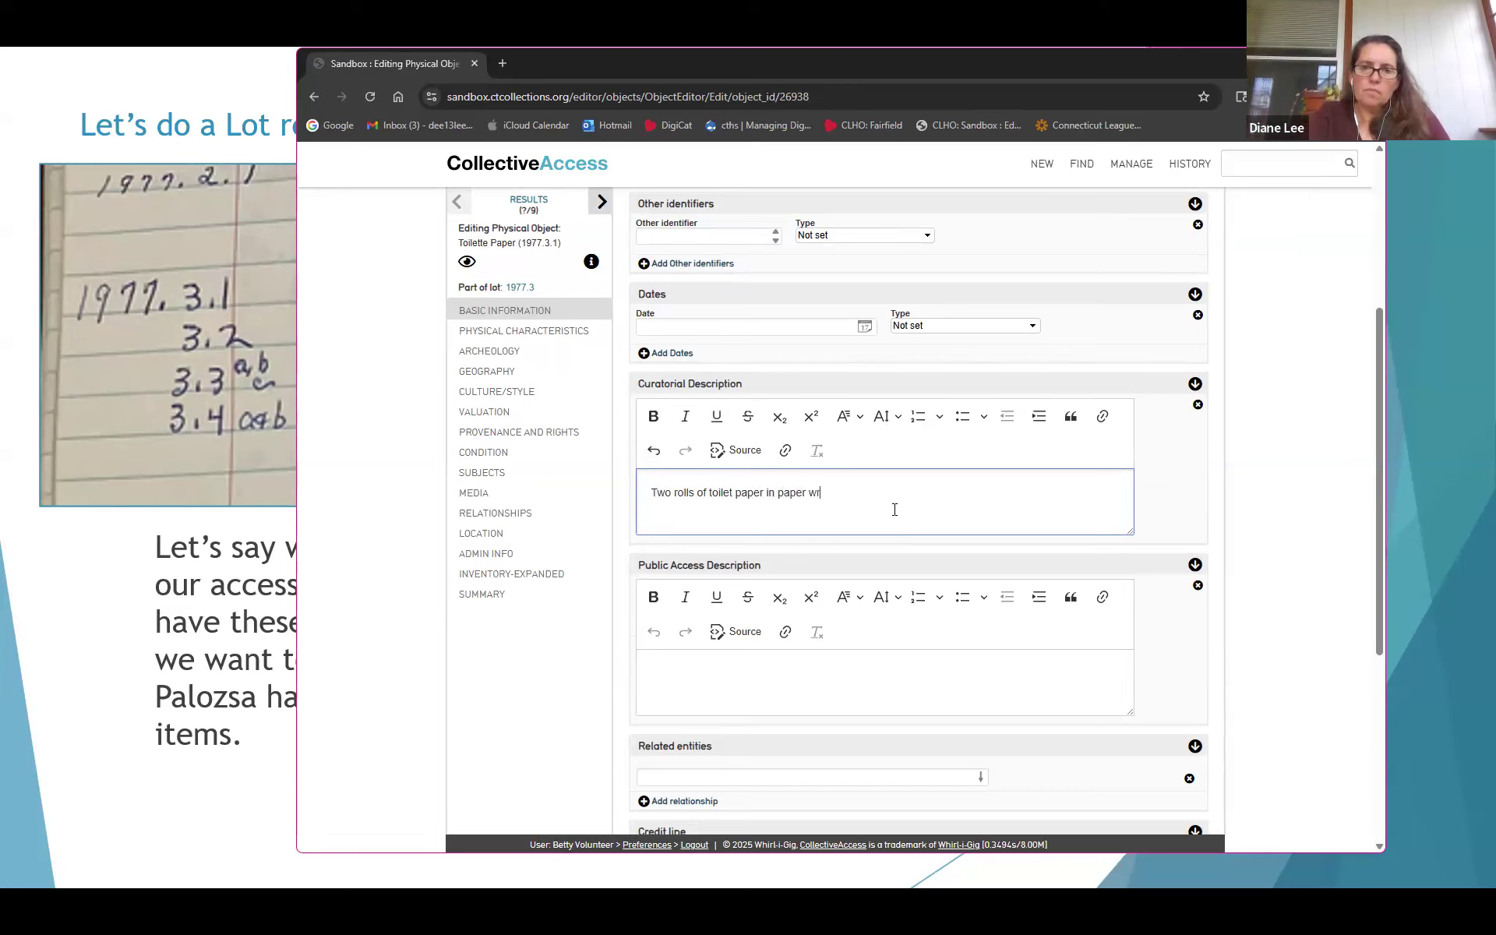
pyautogui.write('apping, with name of ')
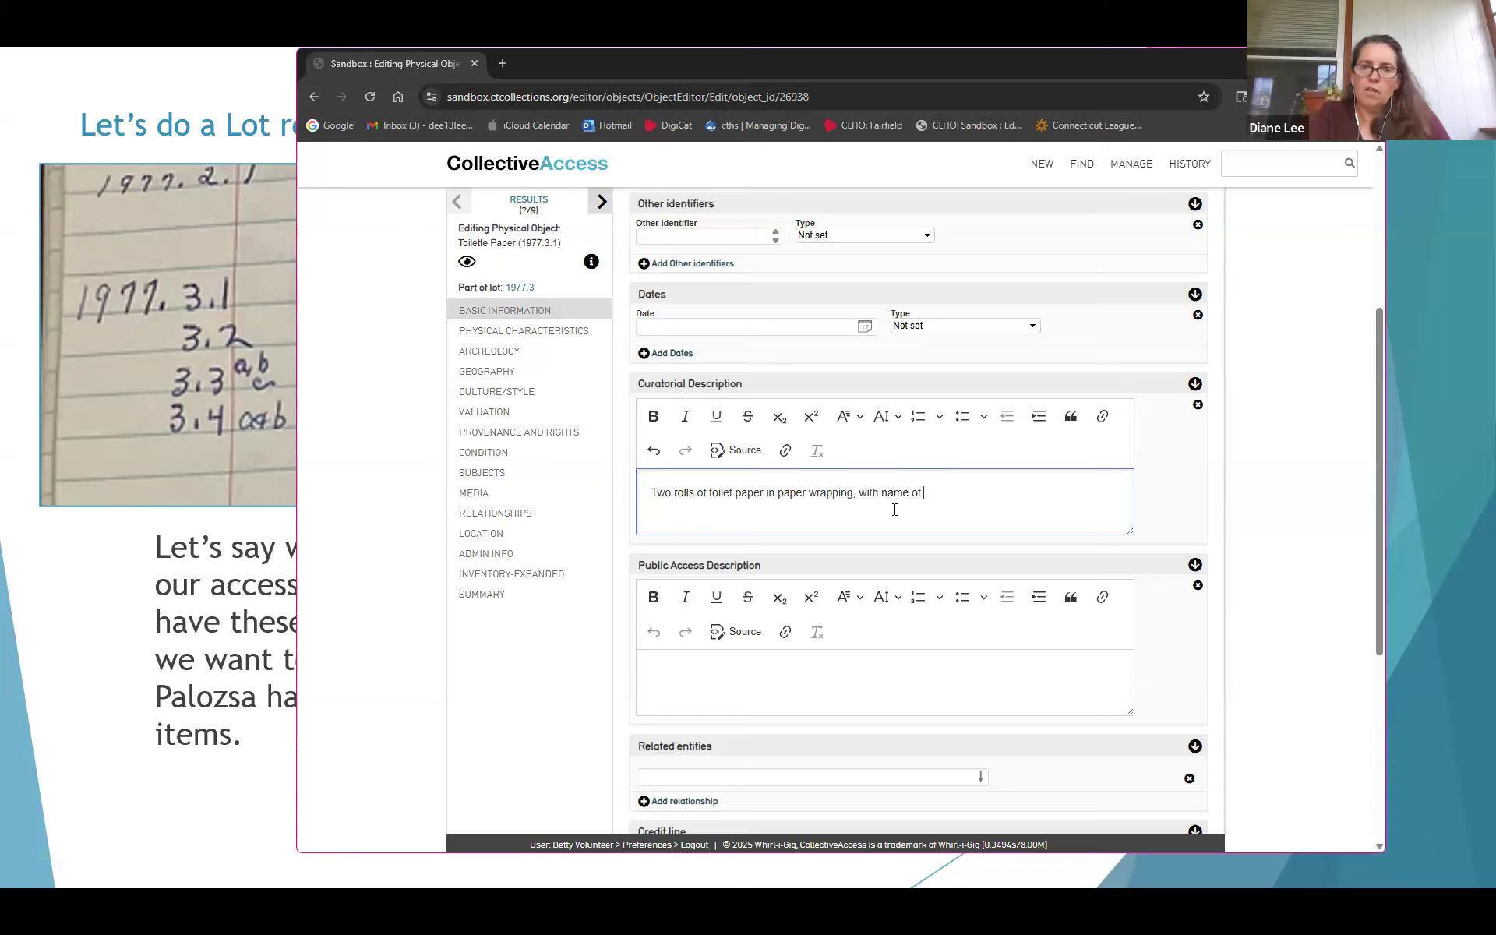
pyautogui.write('namker and')
pyautogui.press('BackSpace')
pyautogui.press('BackSpace')
pyautogui.press('BackSpace')
pyautogui.press('BackSpace')
pyautogui.press('BackSpace')
pyautogui.press('BackSpace')
pyautogui.press('BackSpace')
pyautogui.write('e of mak')
pyautogui.press('BackSpace')
pyautogui.write('aker and')
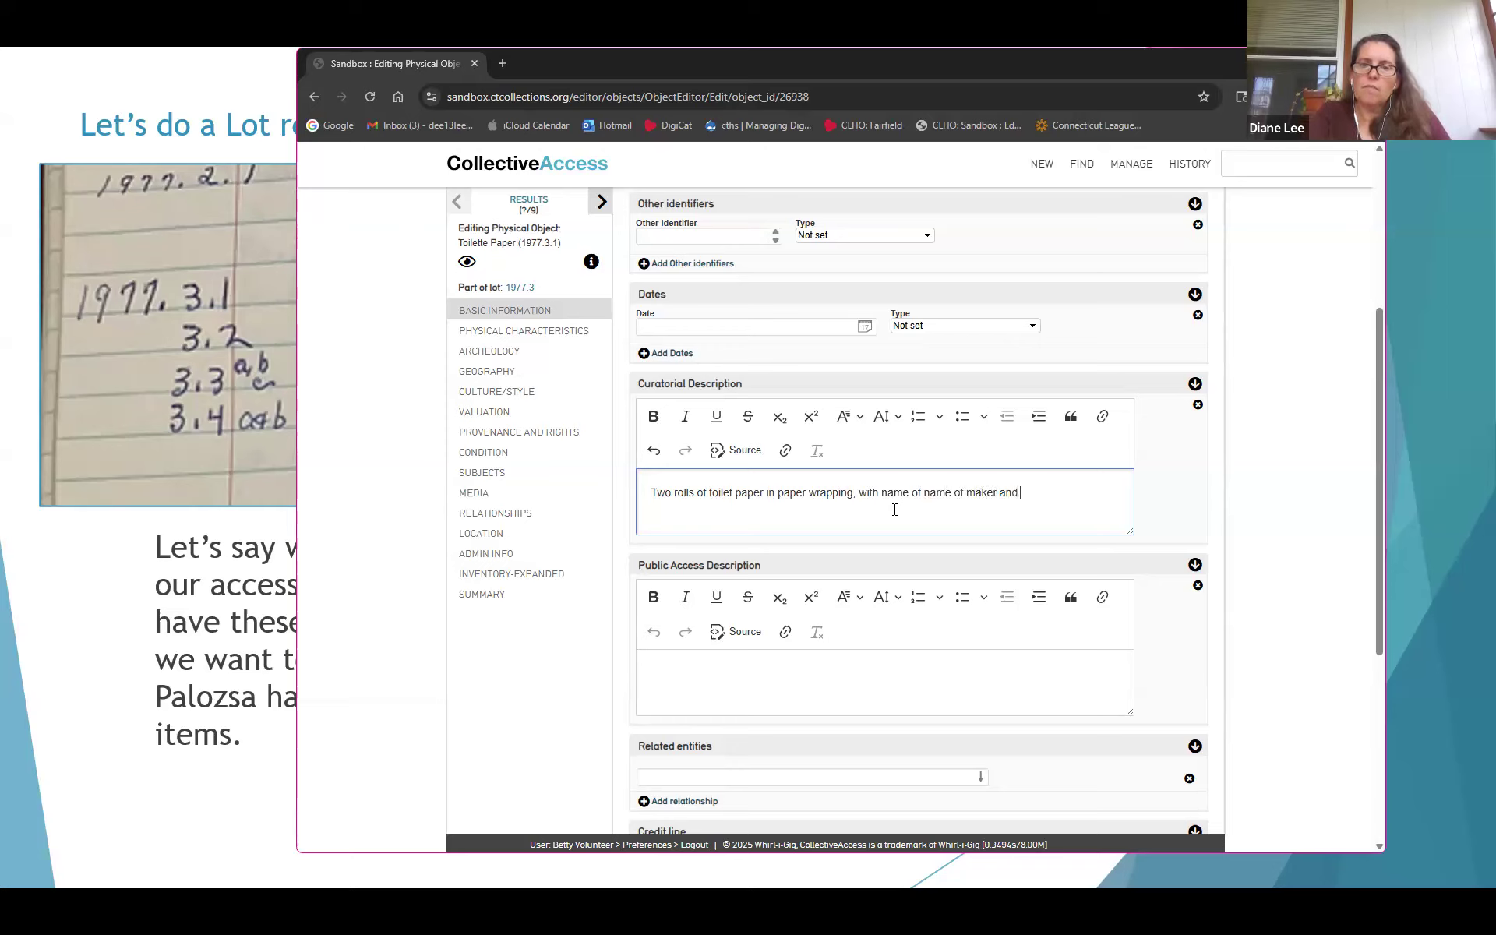
pyautogui.press('BackSpace')
pyautogui.press('BackSpace')
pyautogui.press('BackSpace')
pyautogui.press('BackSpace')
pyautogui.press('BackSpace')
pyautogui.write('.')
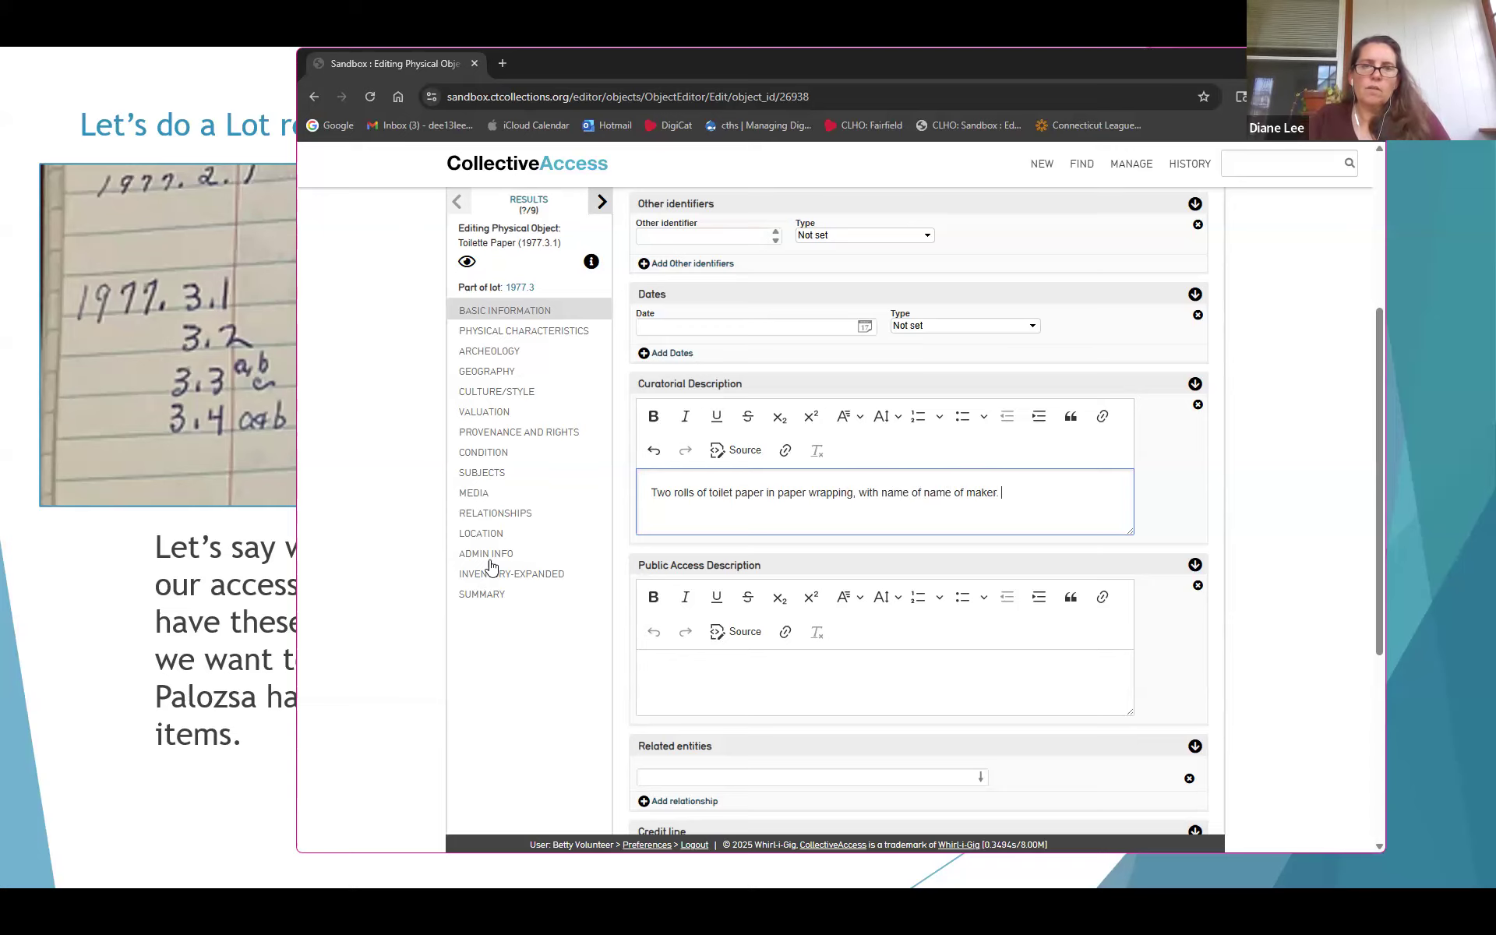
# Save the record and scroll down through the remaining fields to Notes
pyautogui.scroll(4, 492, 565)
pyautogui.click(653, 220)
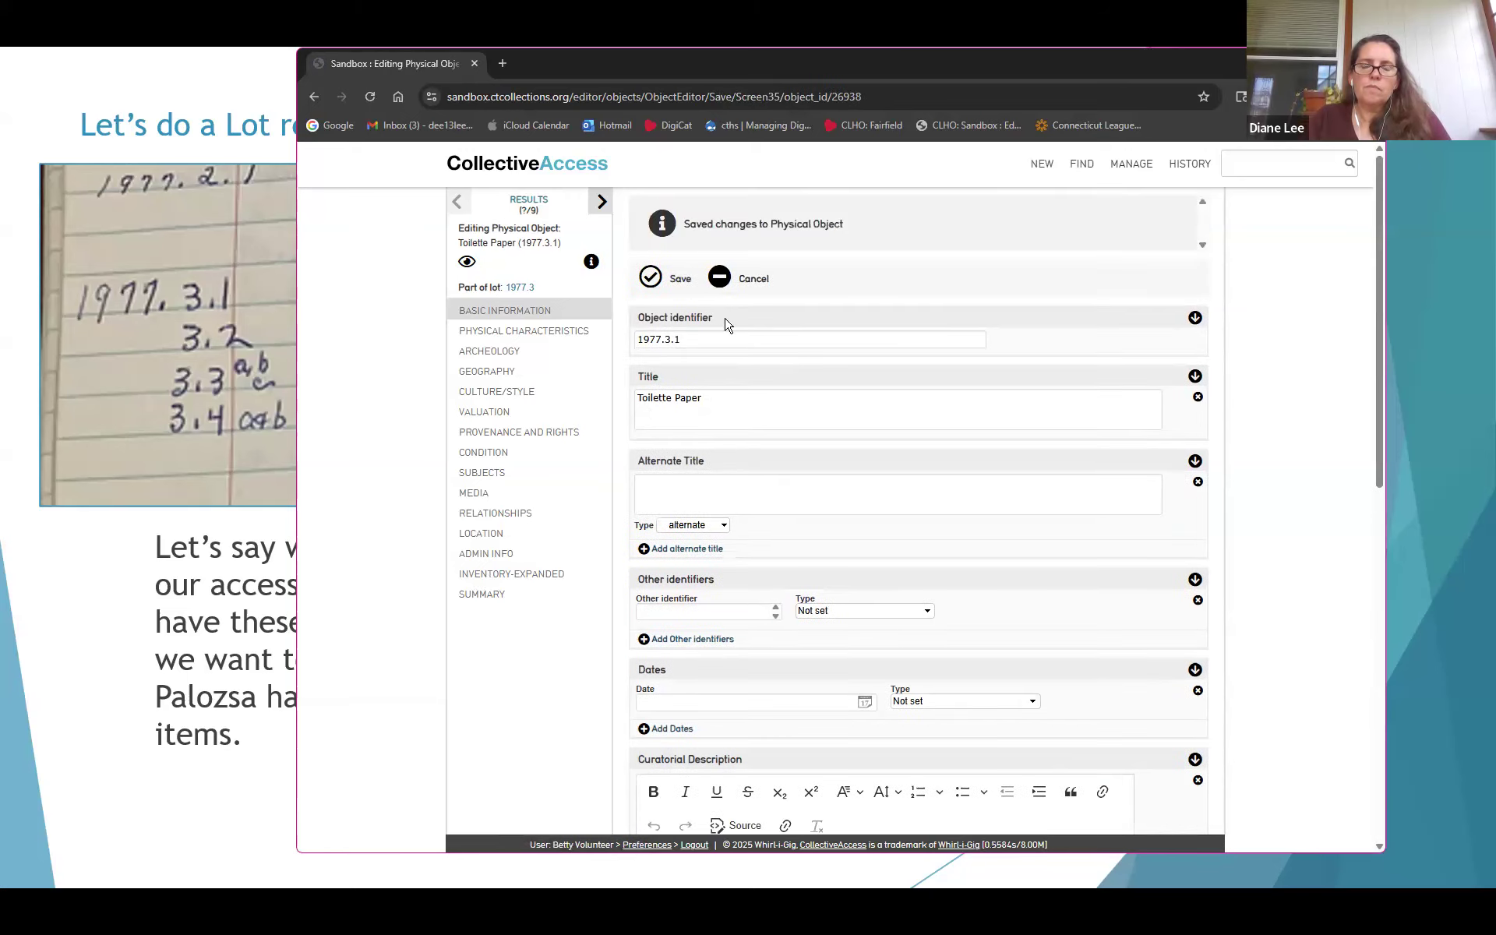
pyautogui.scroll(-10, 731, 465)
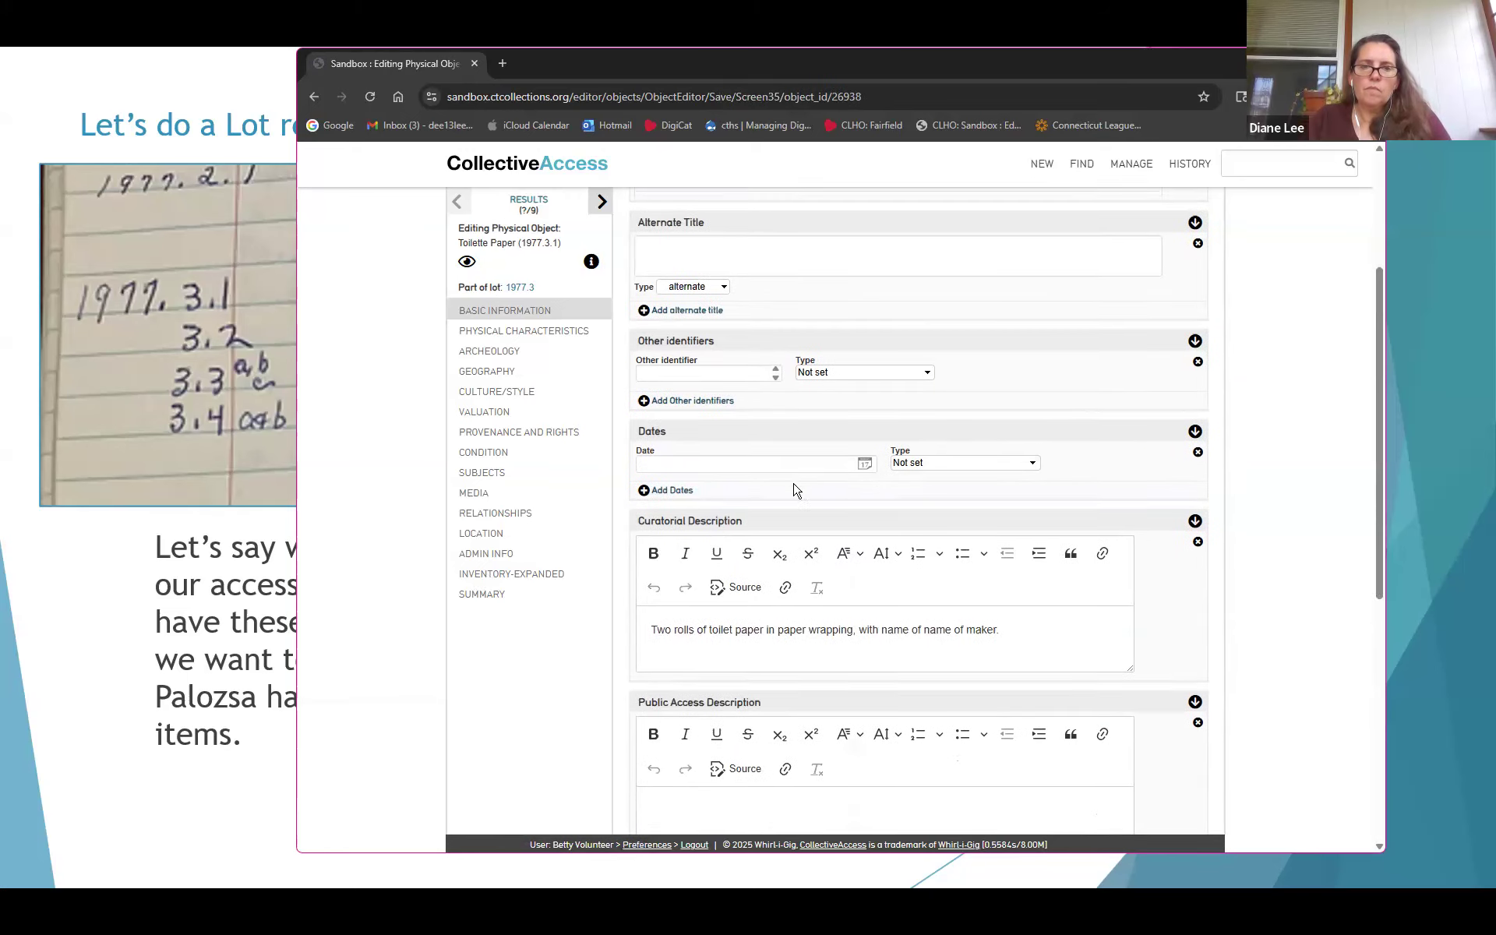
pyautogui.scroll(-1, 804, 493)
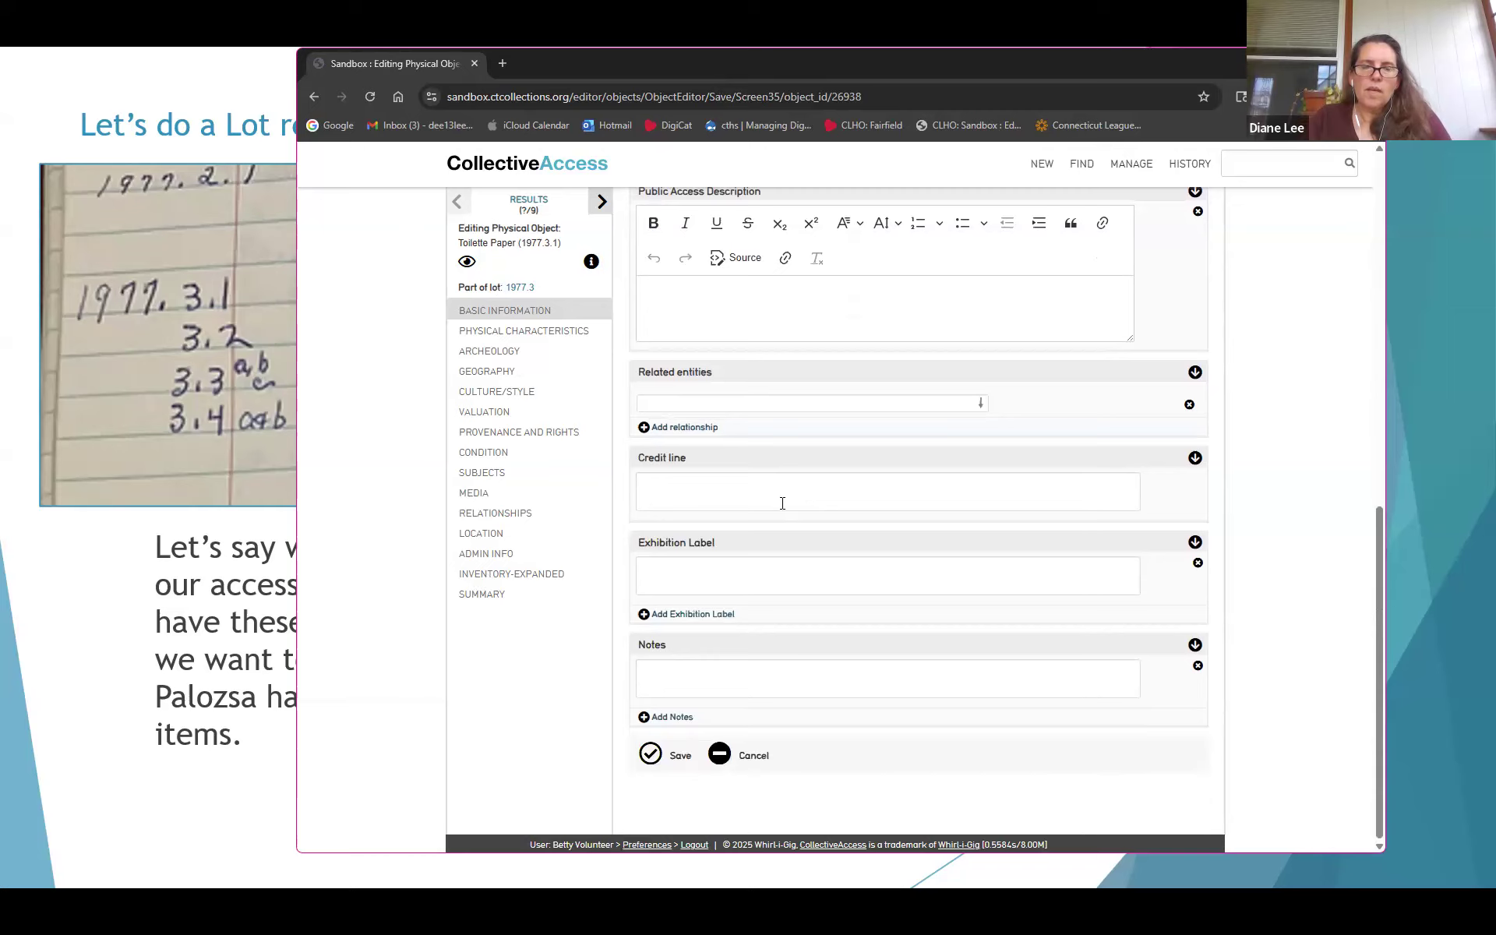
pyautogui.click(84, 597)
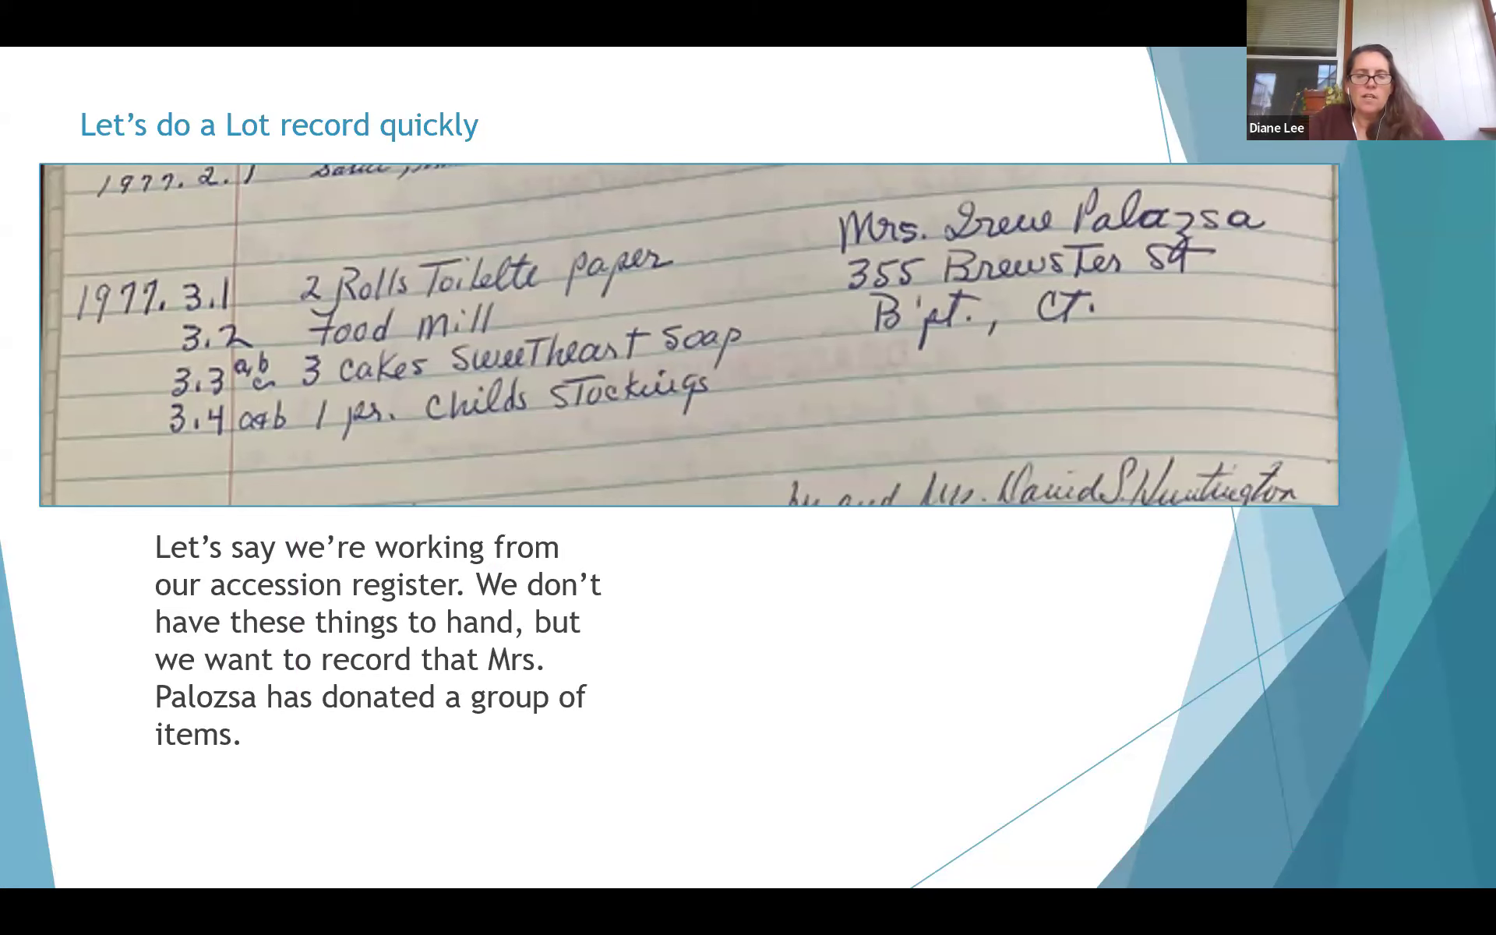
pyautogui.hotkey('alt', 'Tab')
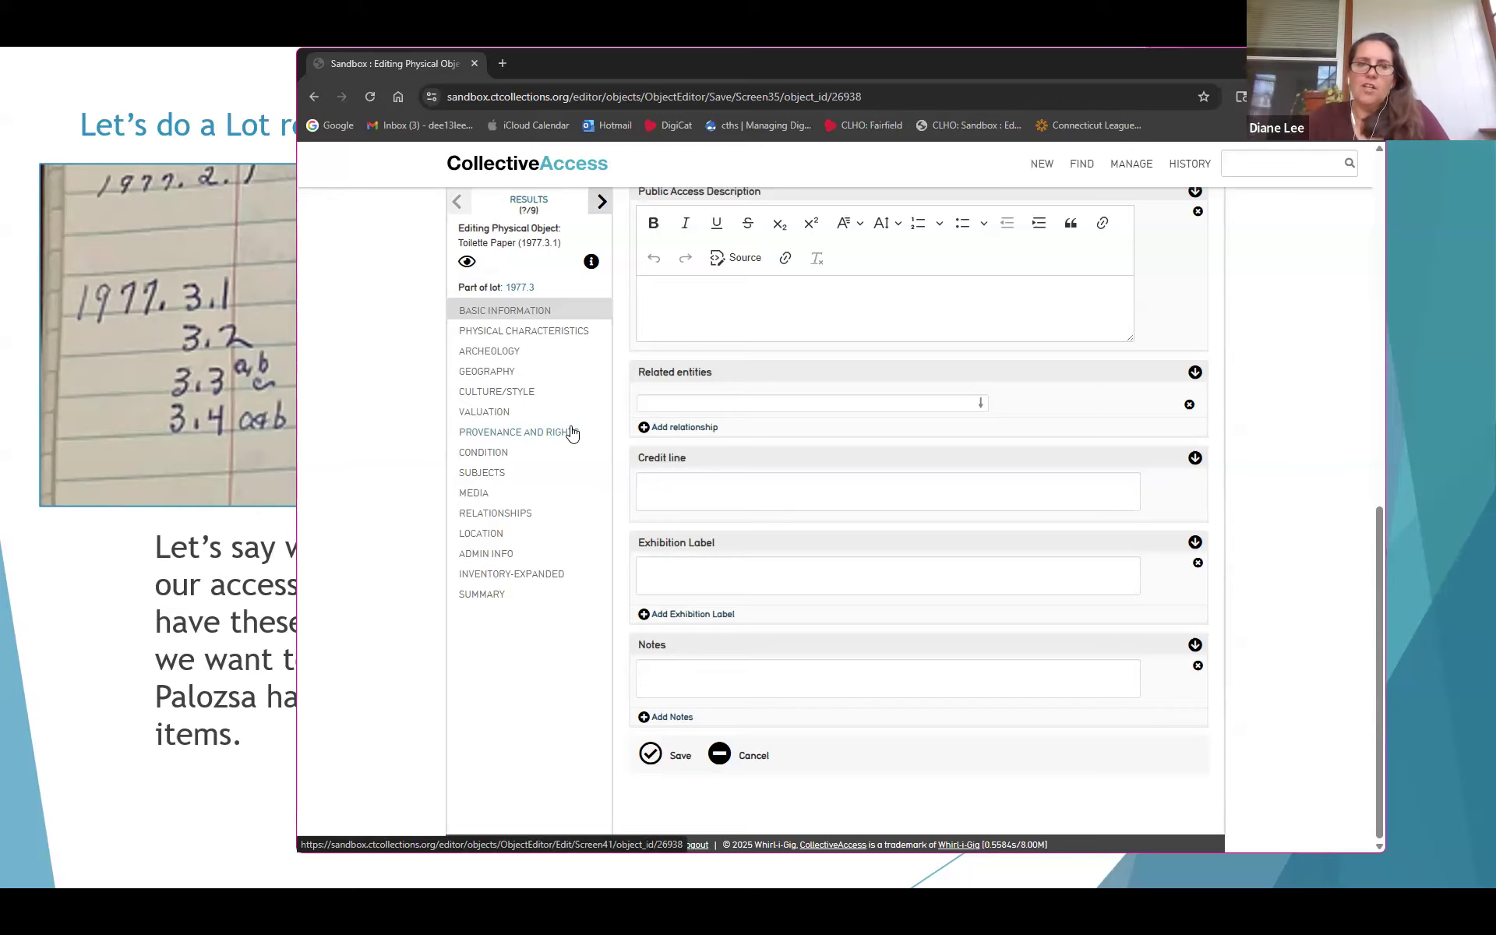
# In Admin Info, set source Fairfield Museum and History Center, accessioned, status editing in progress, and save
pyautogui.click(482, 558)
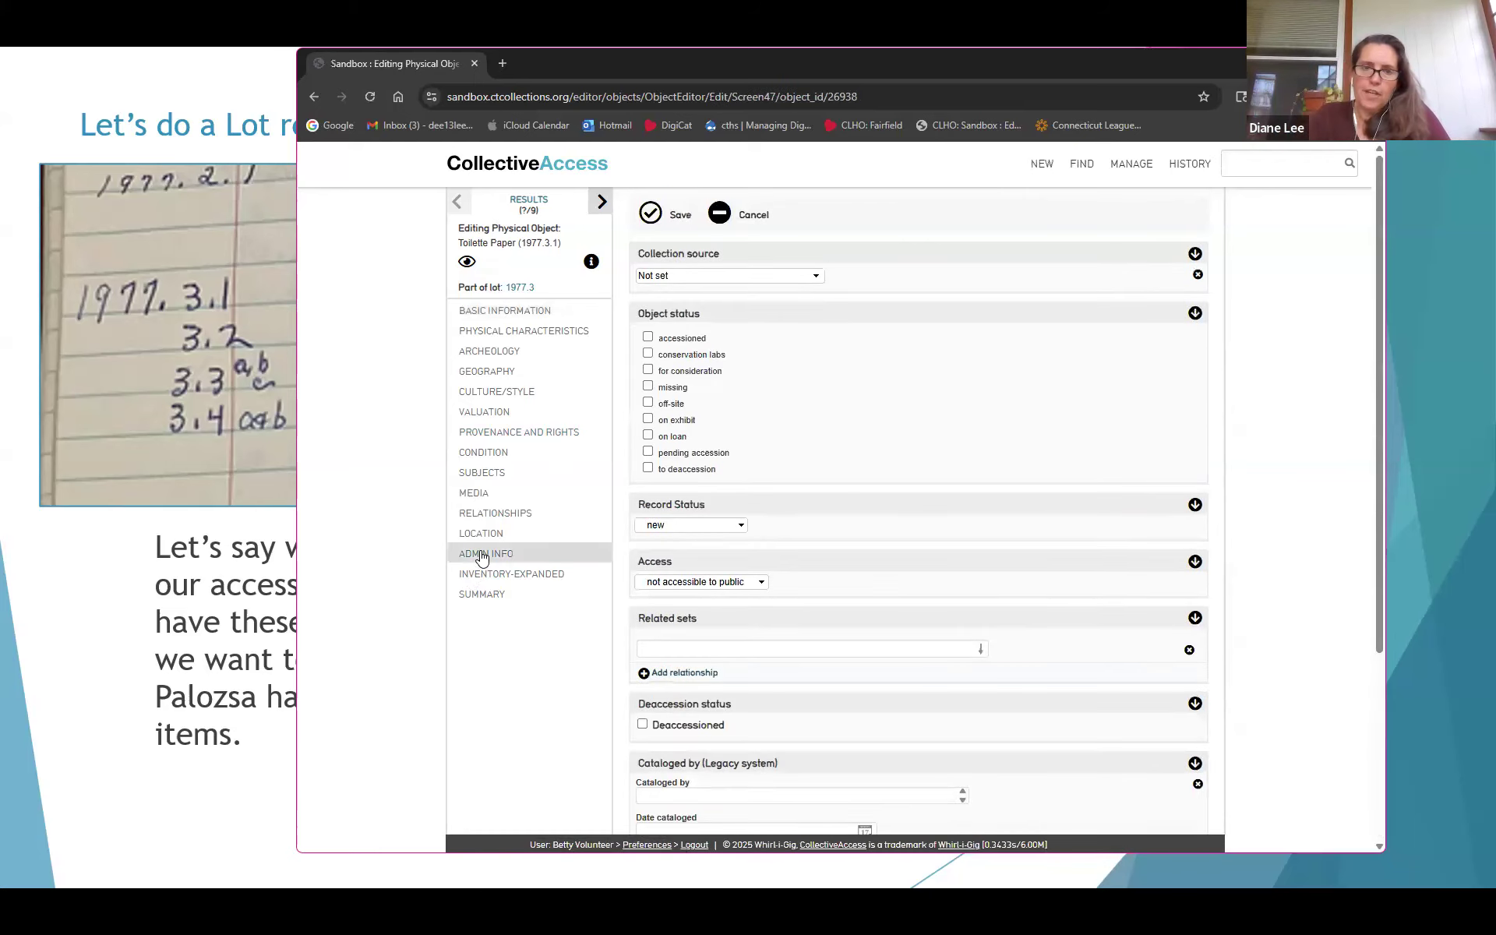
pyautogui.click(688, 278)
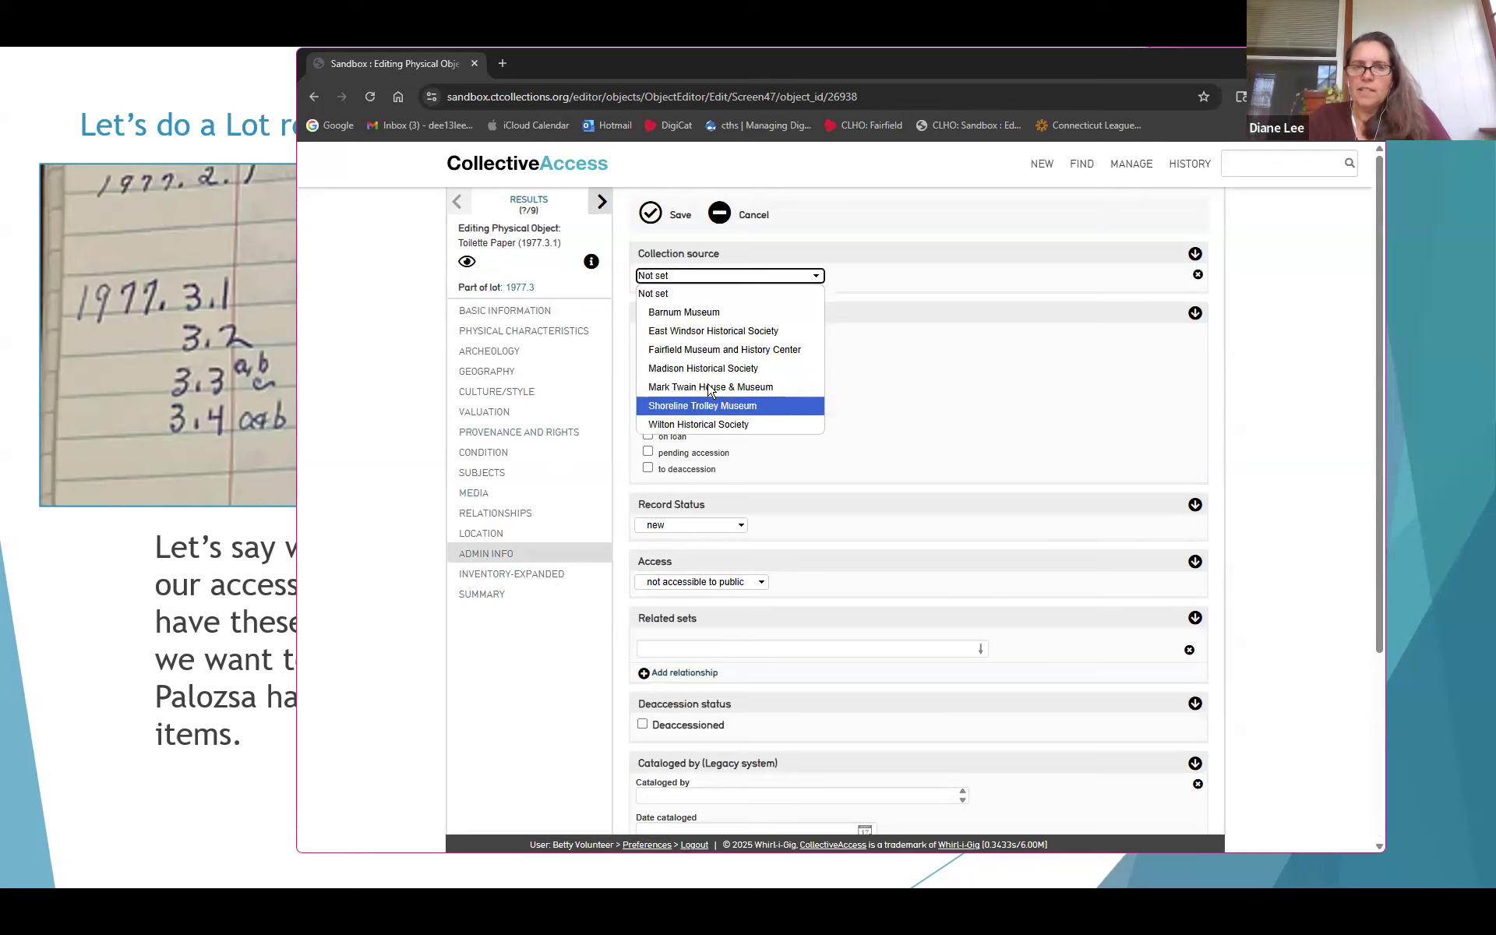
pyautogui.click(700, 352)
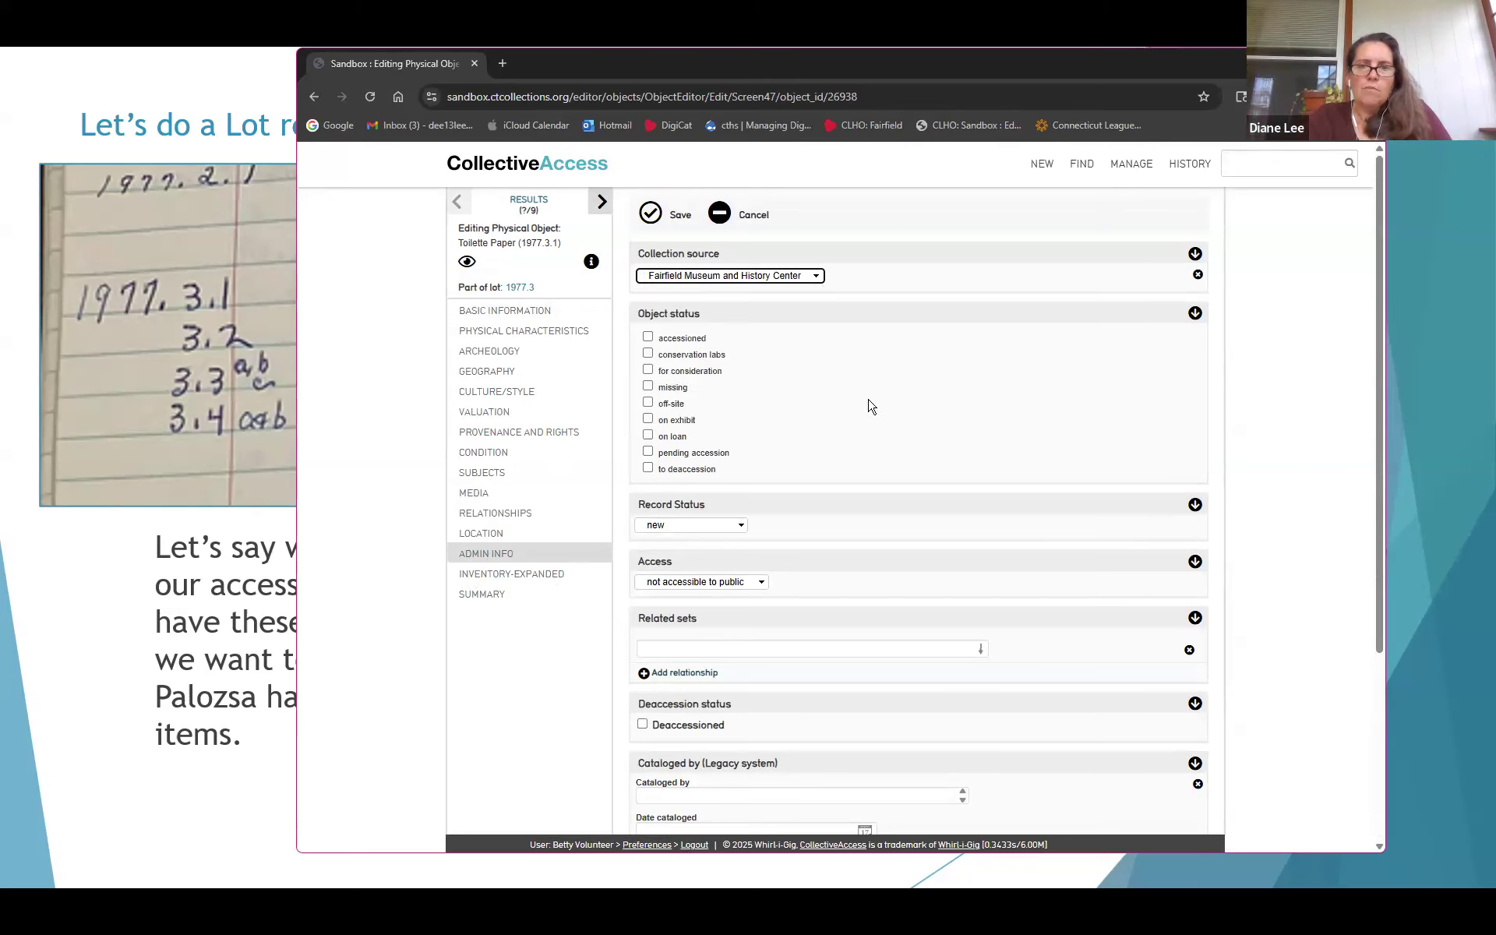
pyautogui.click(647, 337)
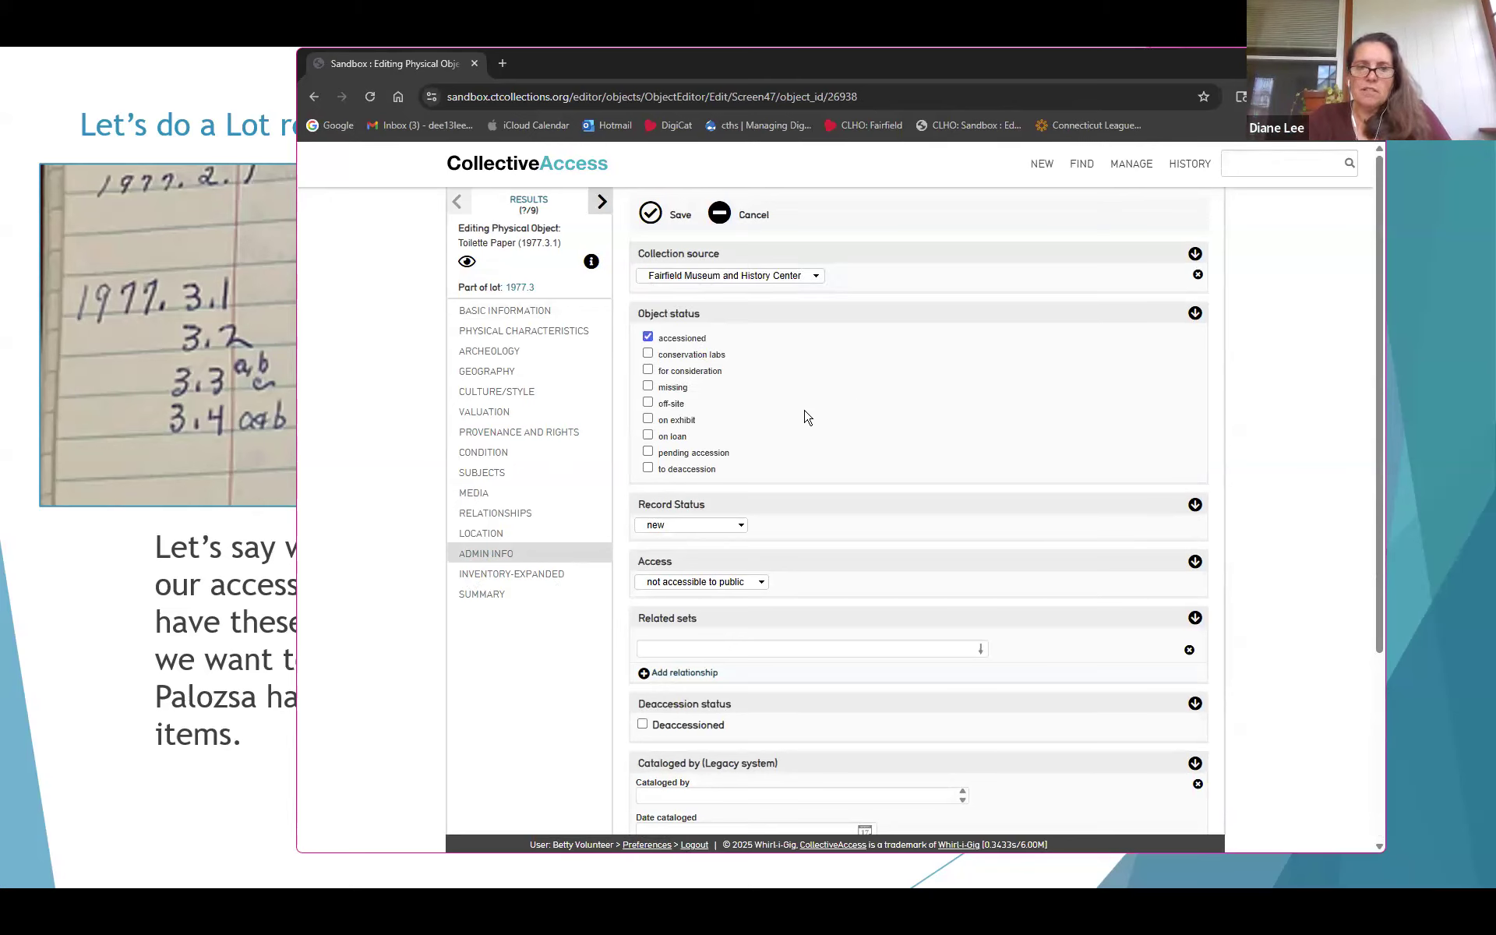
pyautogui.click(695, 524)
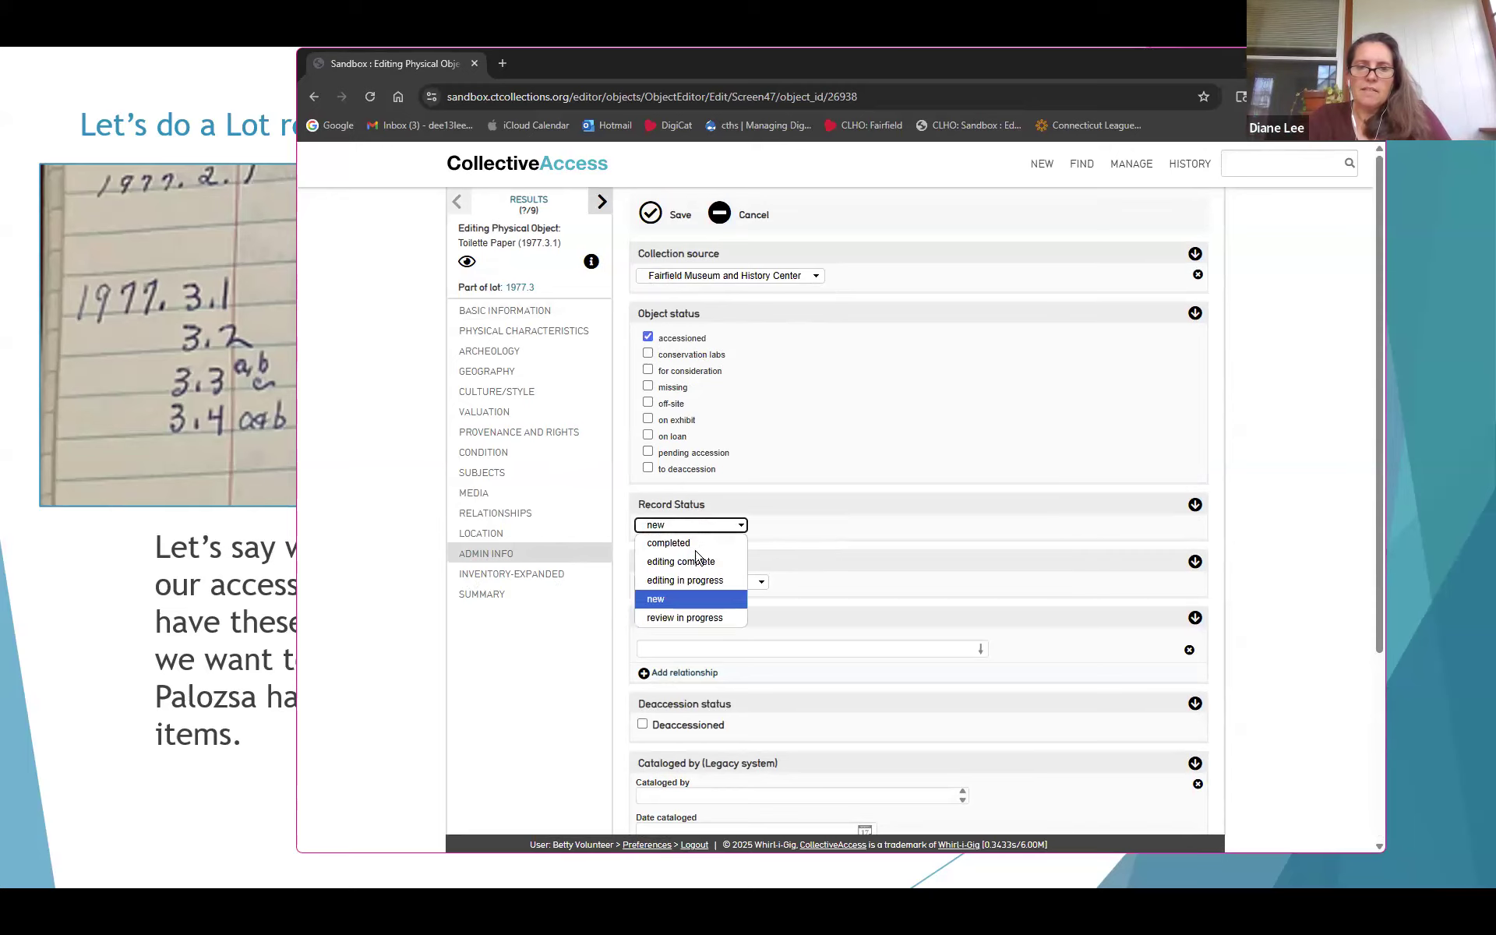
pyautogui.click(691, 578)
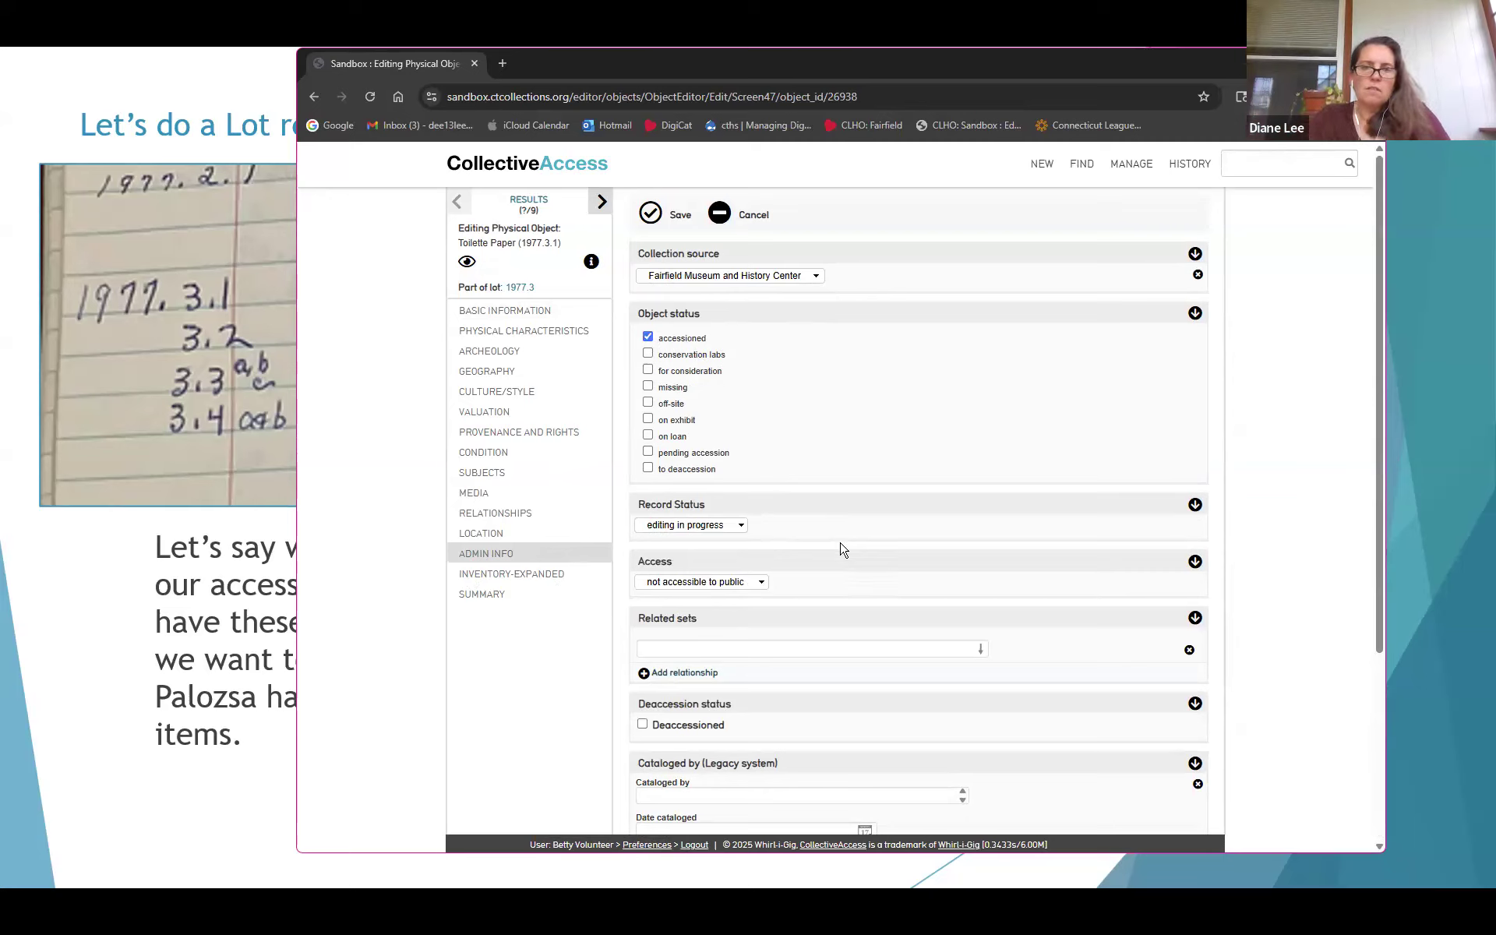
pyautogui.scroll(-3, 848, 546)
pyautogui.scroll(3, 848, 546)
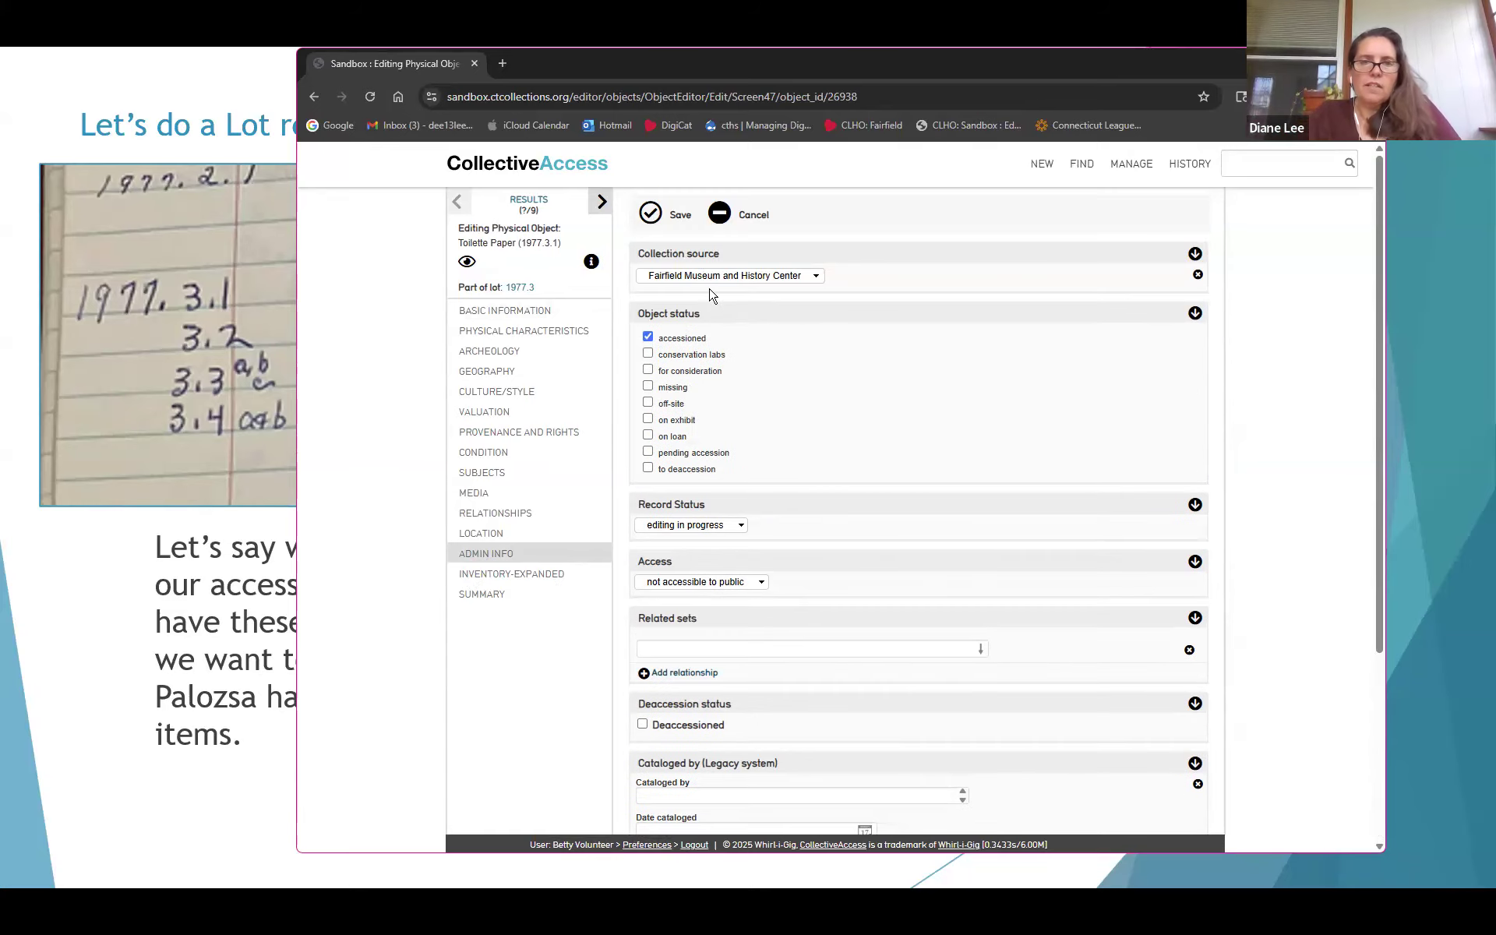
pyautogui.click(651, 214)
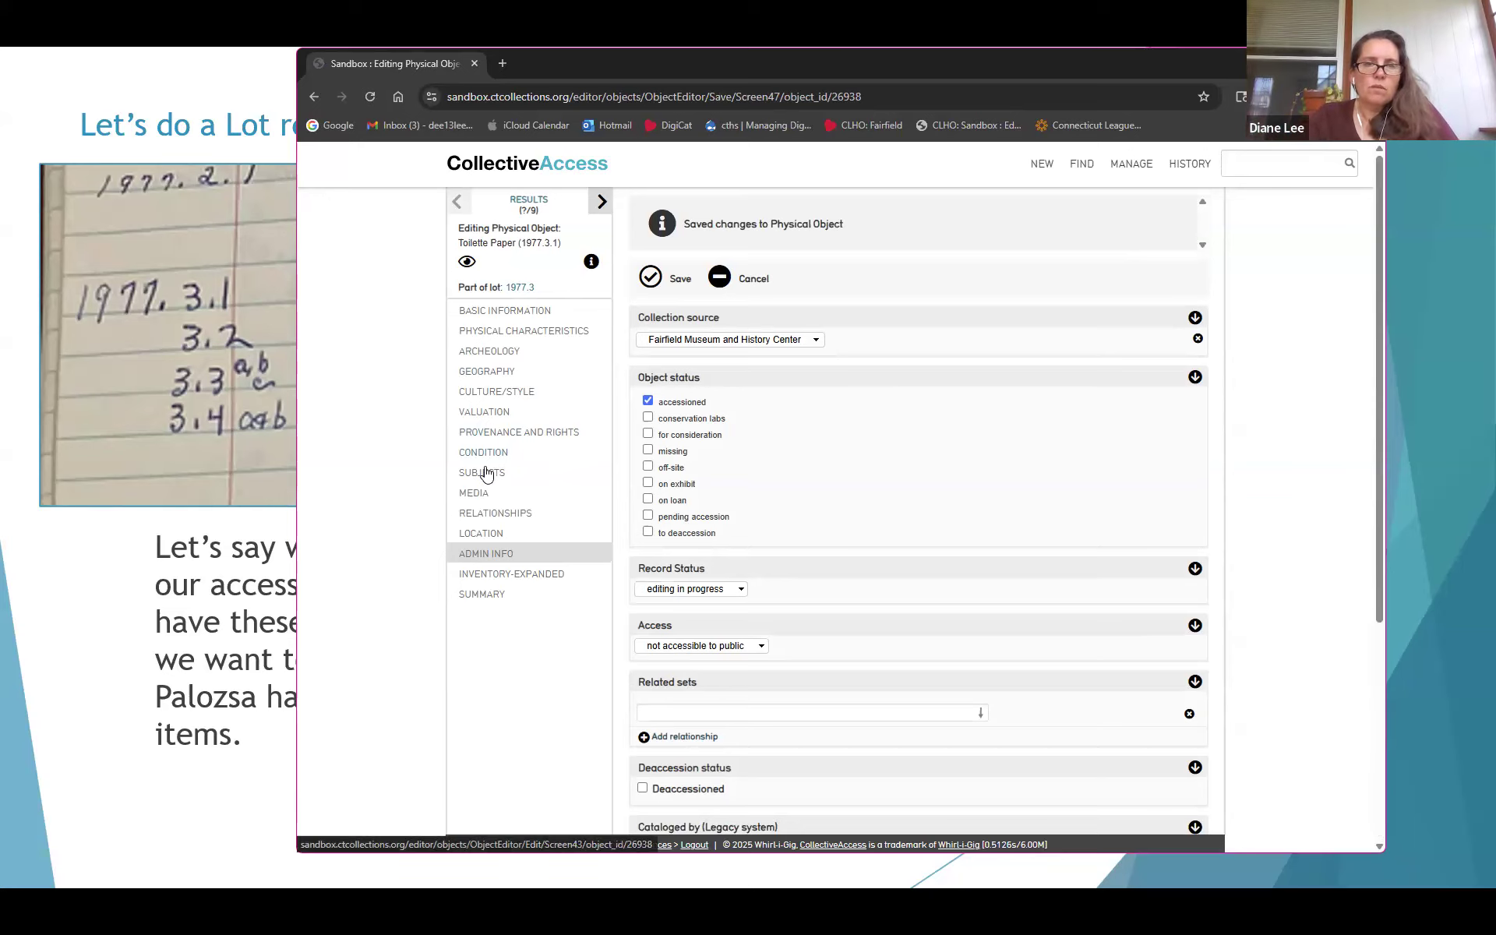
pyautogui.click(67, 581)
pyautogui.press('Right')
pyautogui.press('Right')
pyautogui.press('Right')
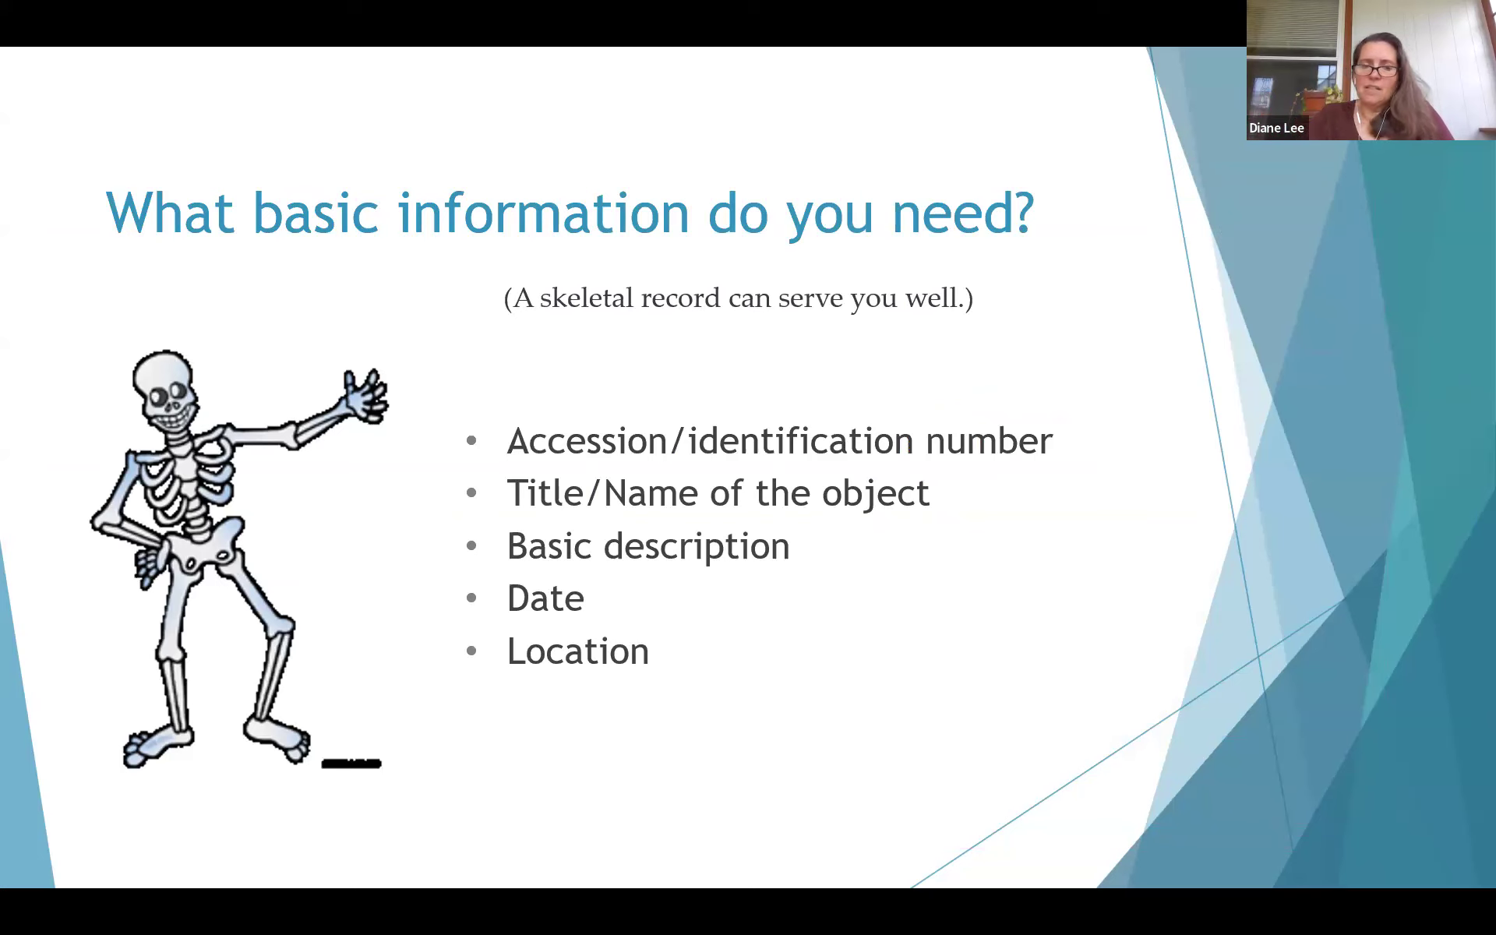
pyautogui.press('Left')
pyautogui.press('Left')
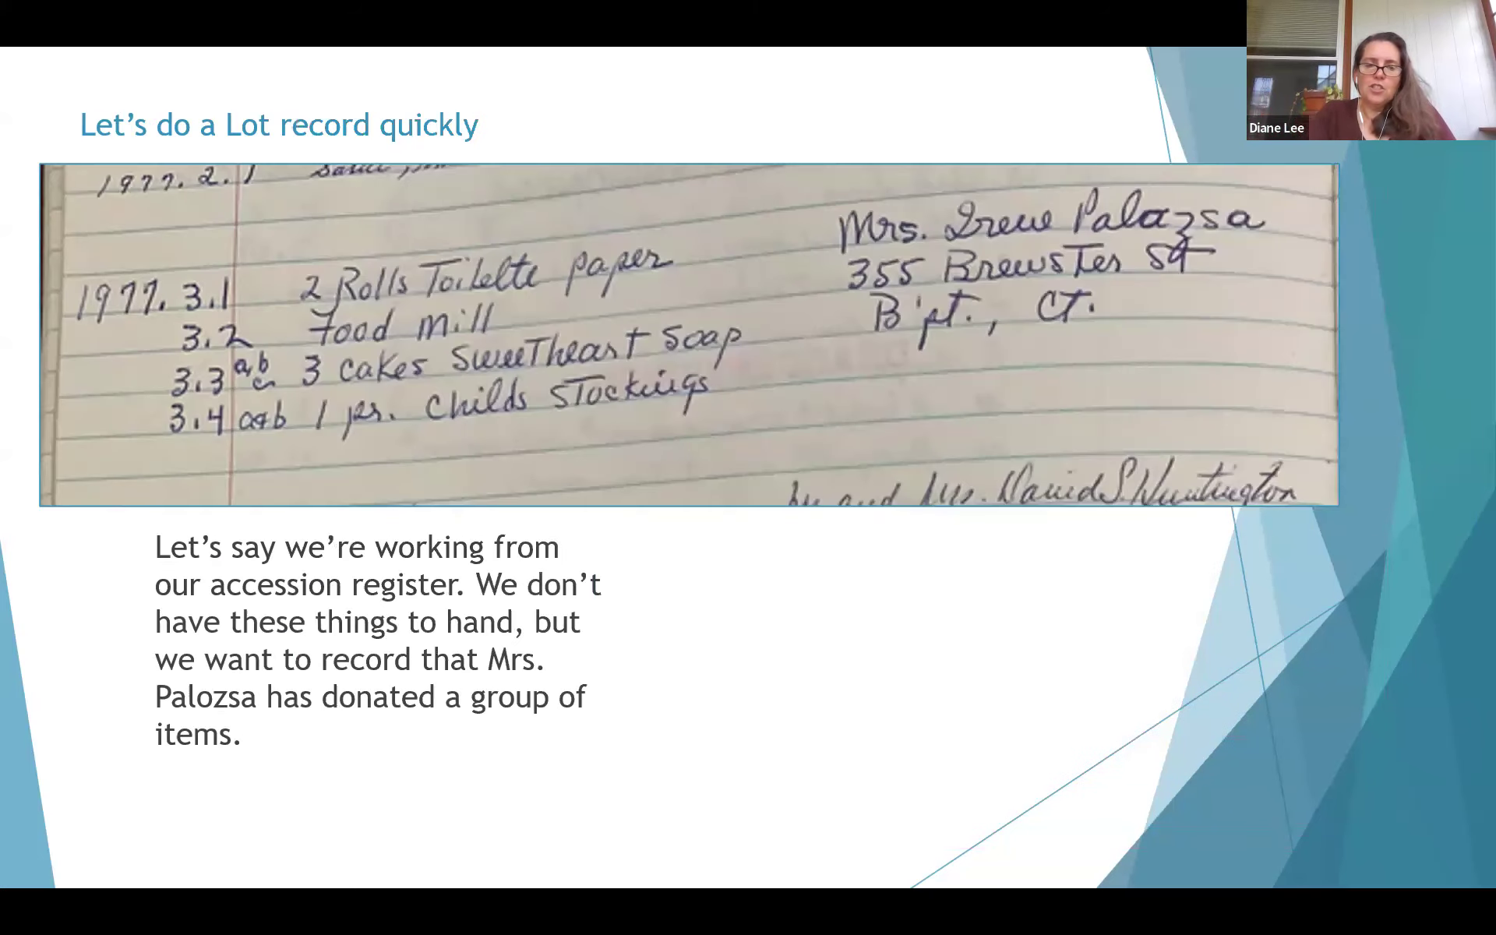
pyautogui.hotkey('alt', 'Tab')
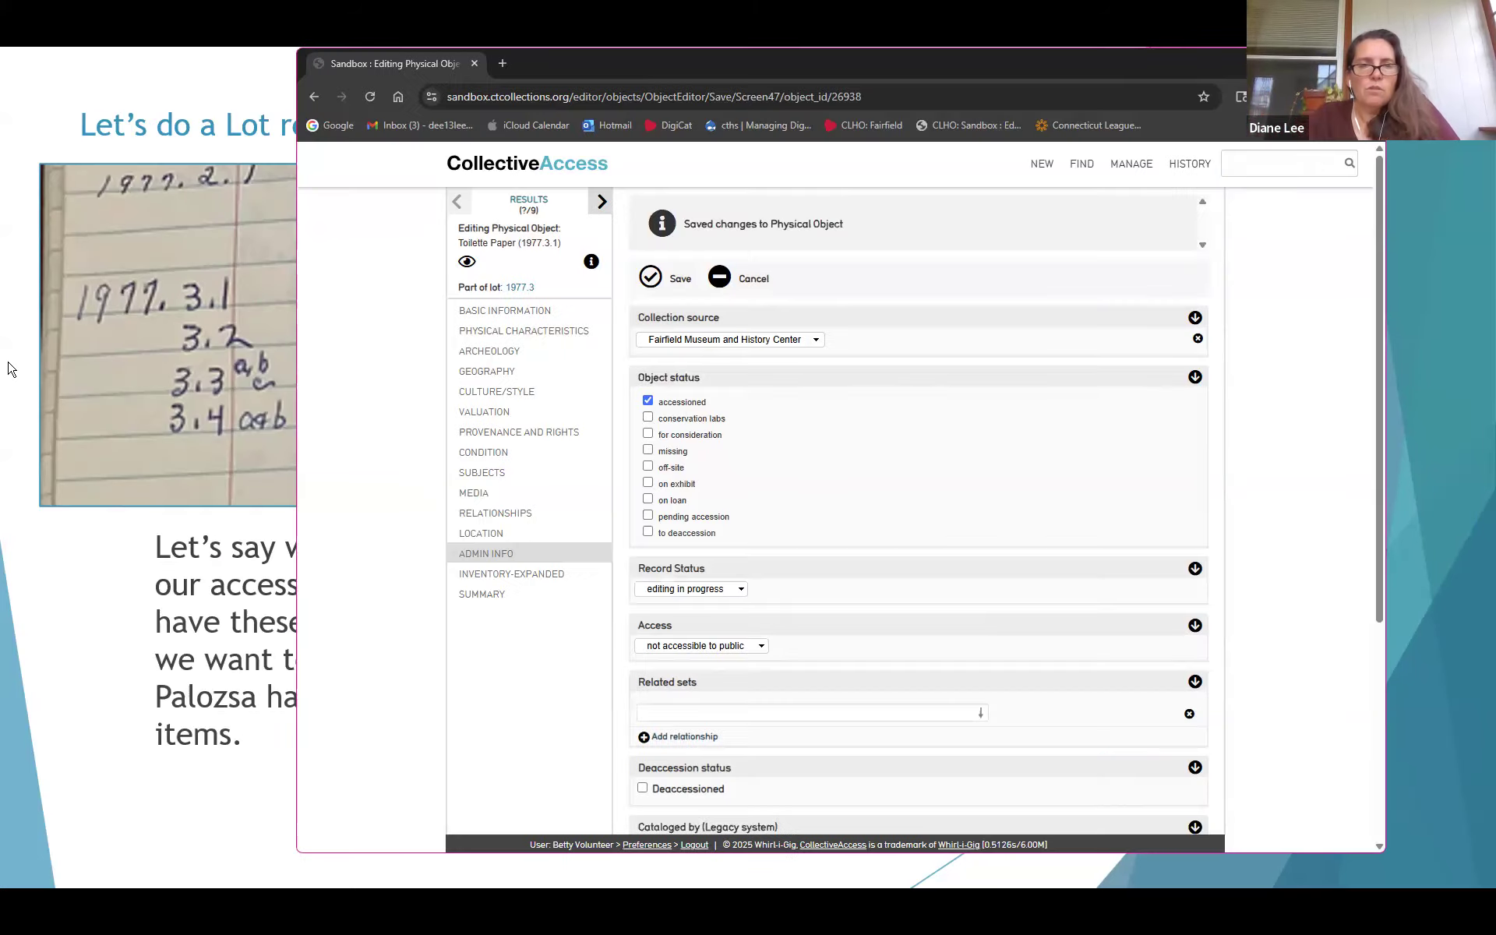
pyautogui.click(508, 331)
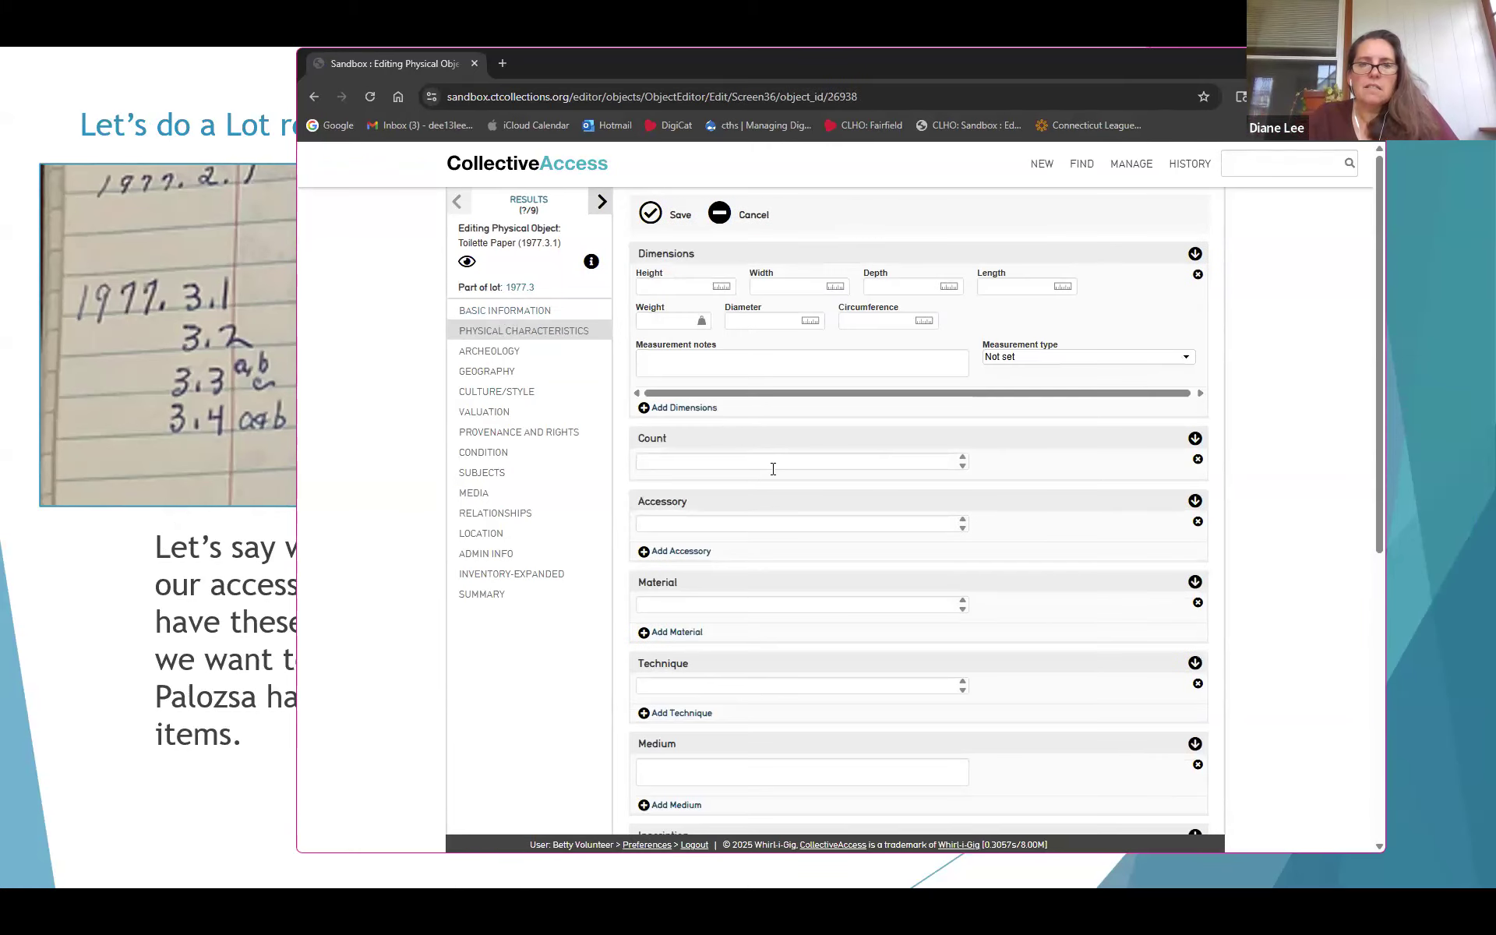
# Add the date 'about 1950' with type Date manufactured/created and save
pyautogui.click(538, 310)
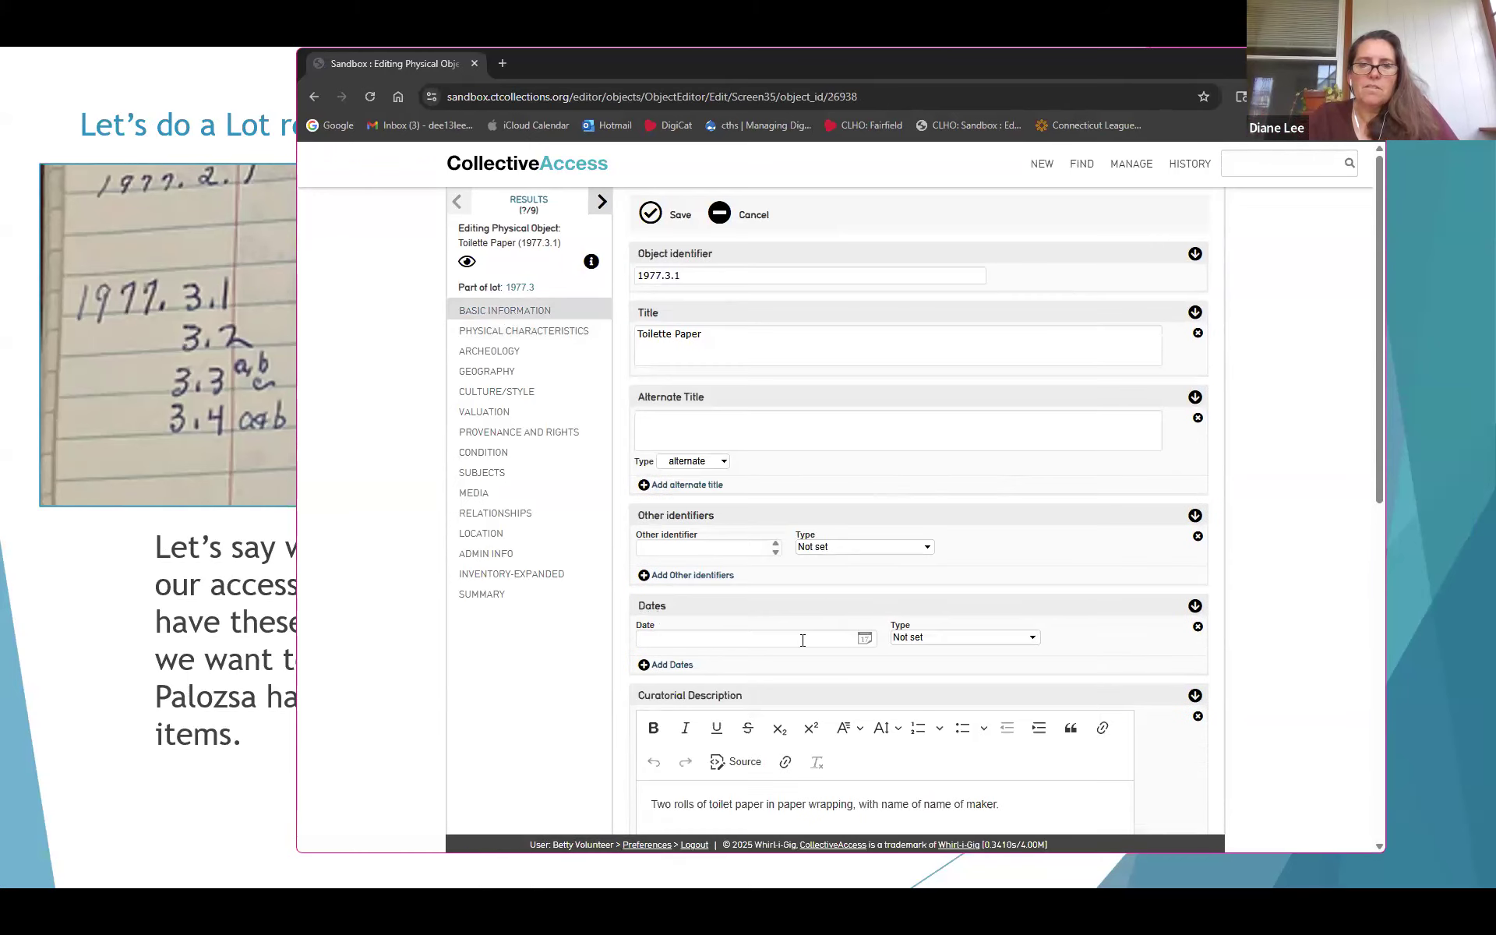
pyautogui.click(803, 639)
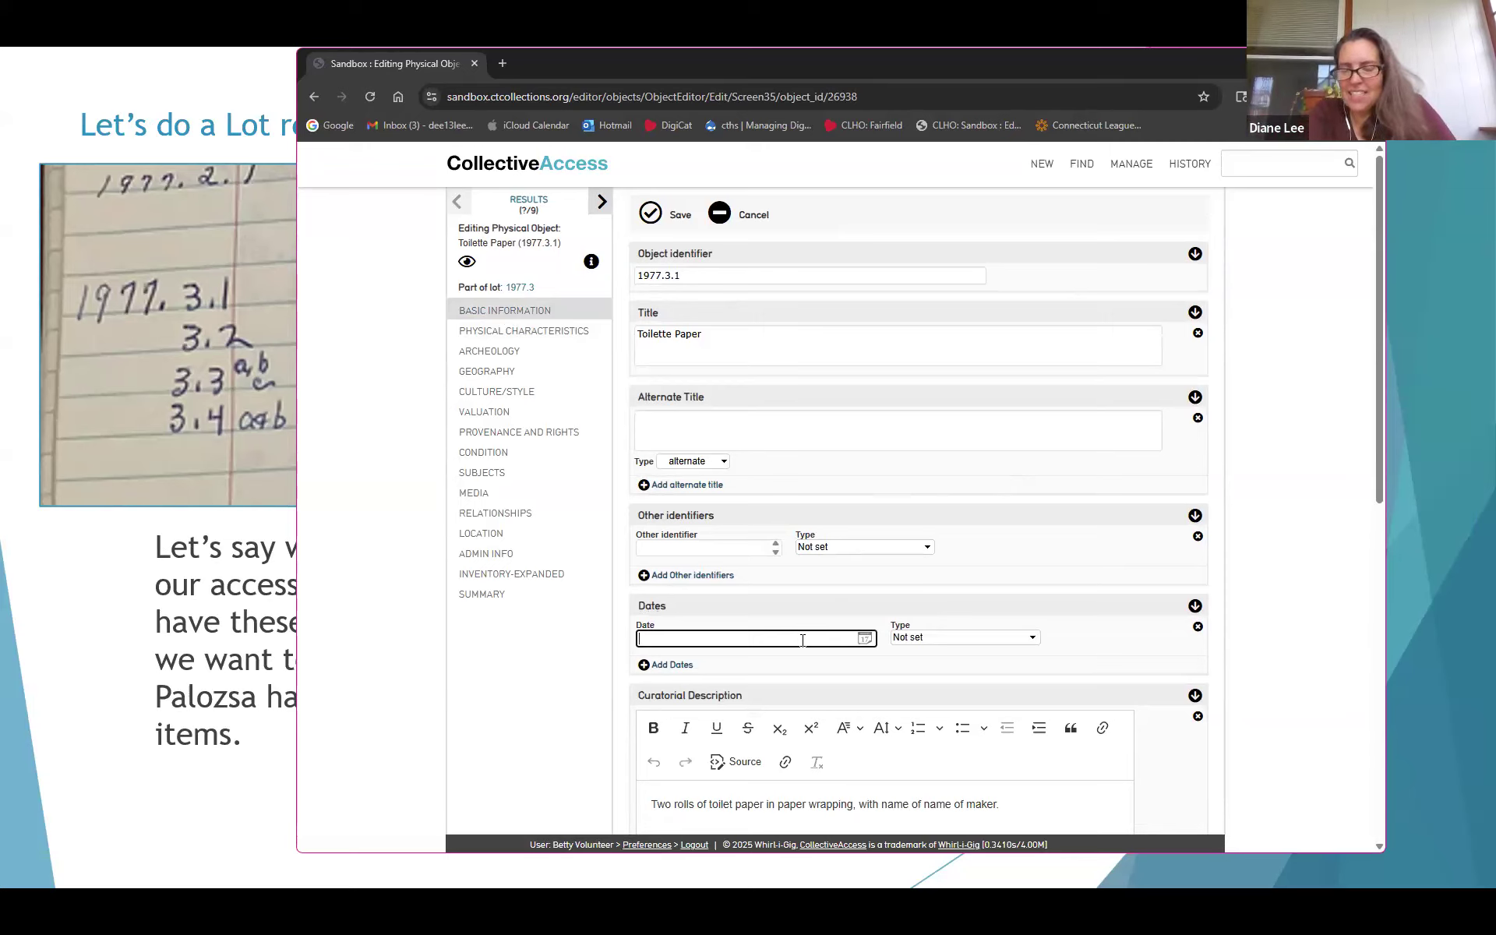
pyautogui.write('a')
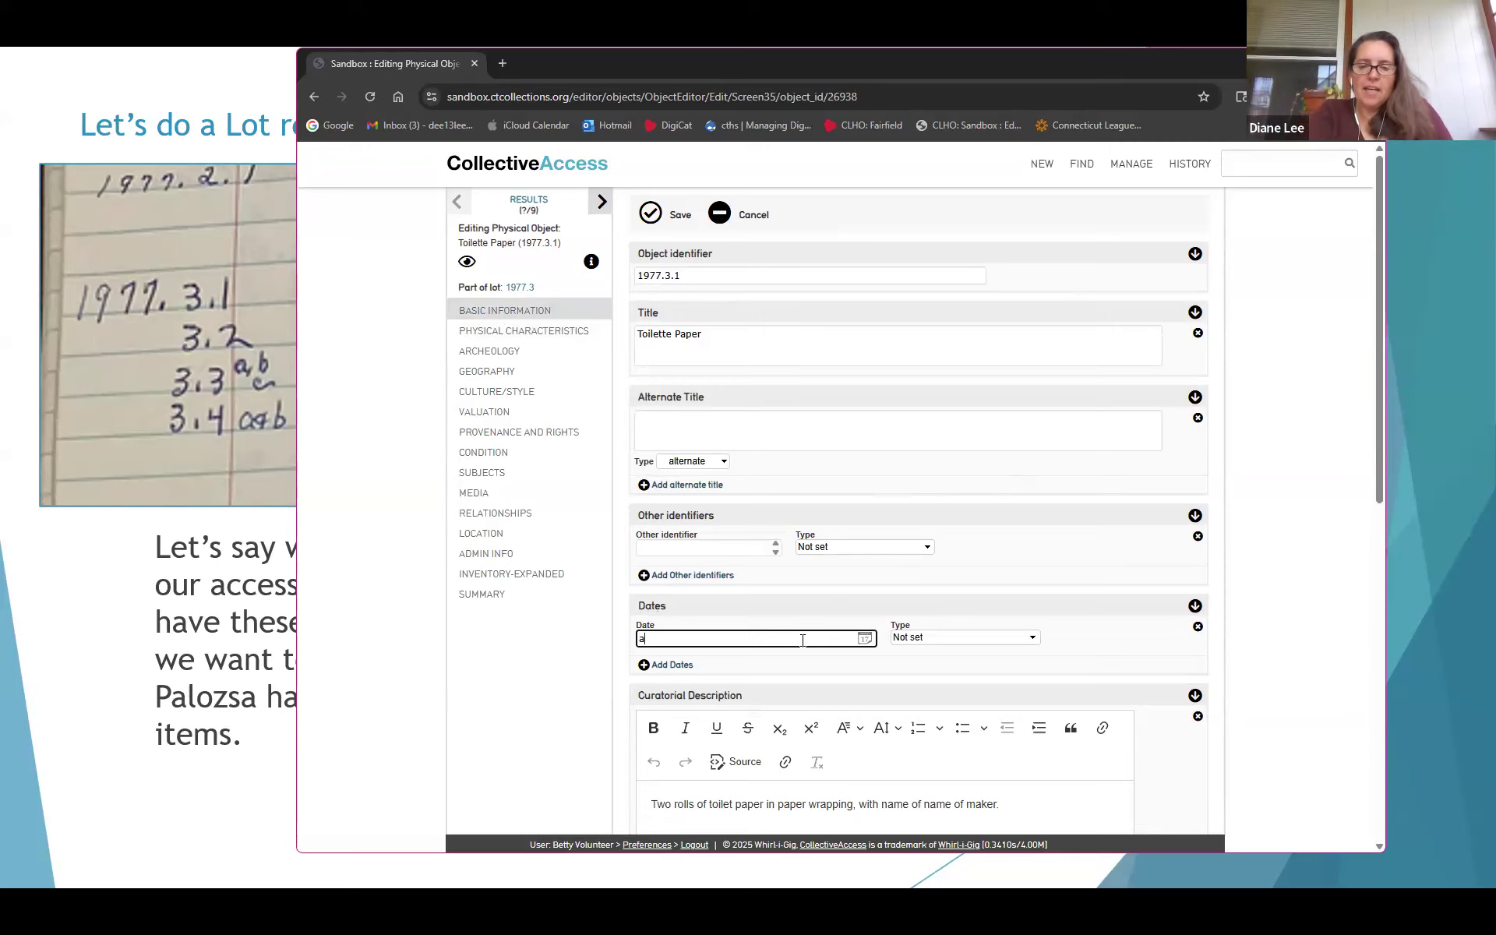
pyautogui.write('bout 1950')
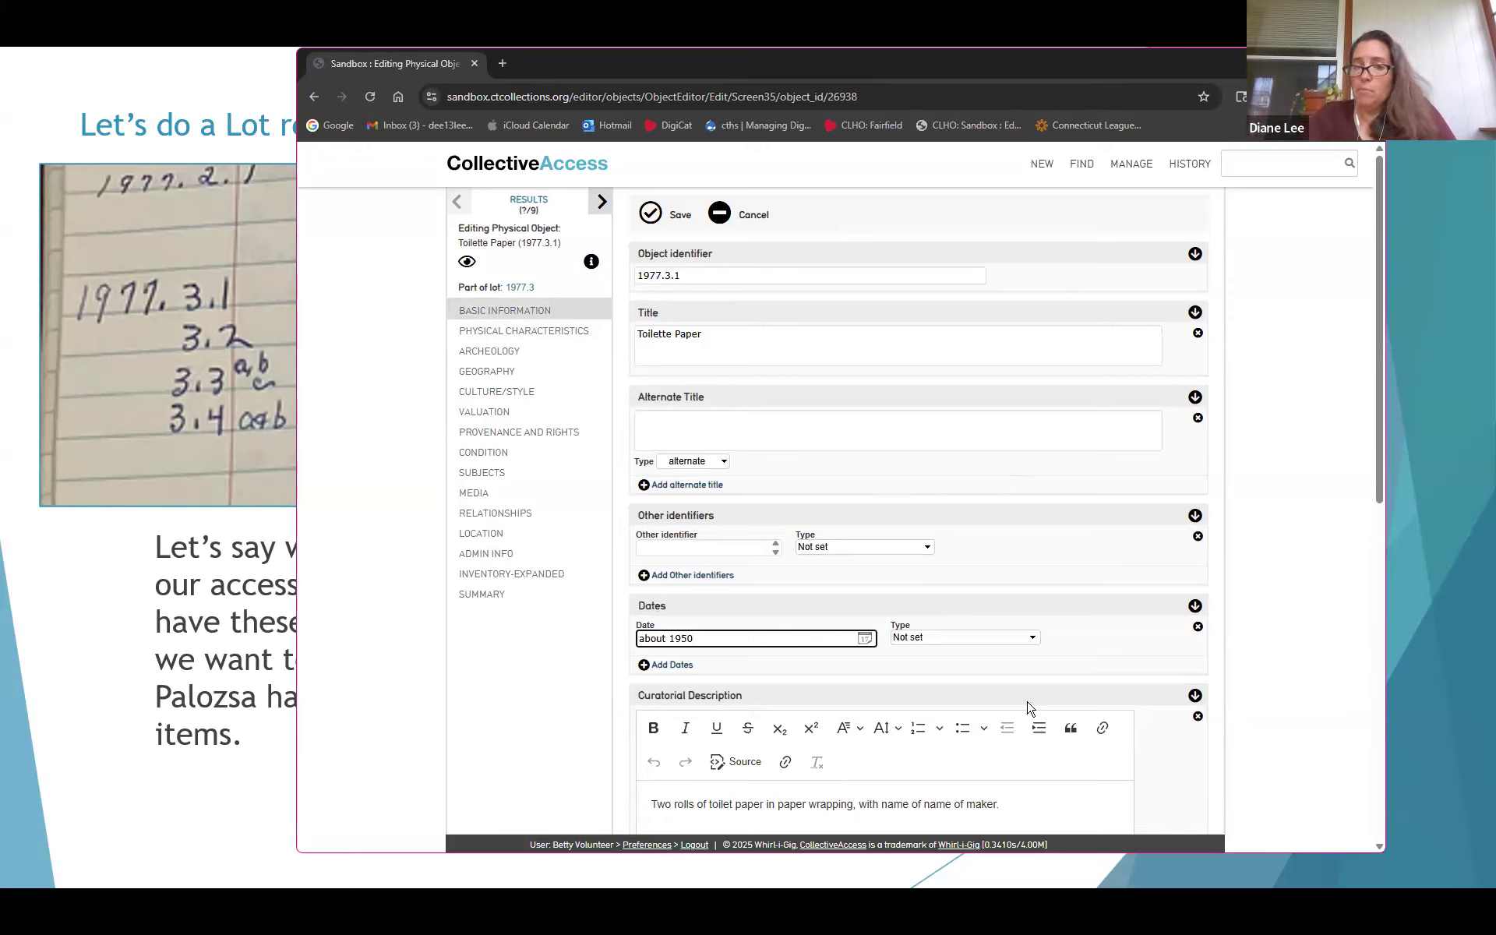
pyautogui.click(999, 638)
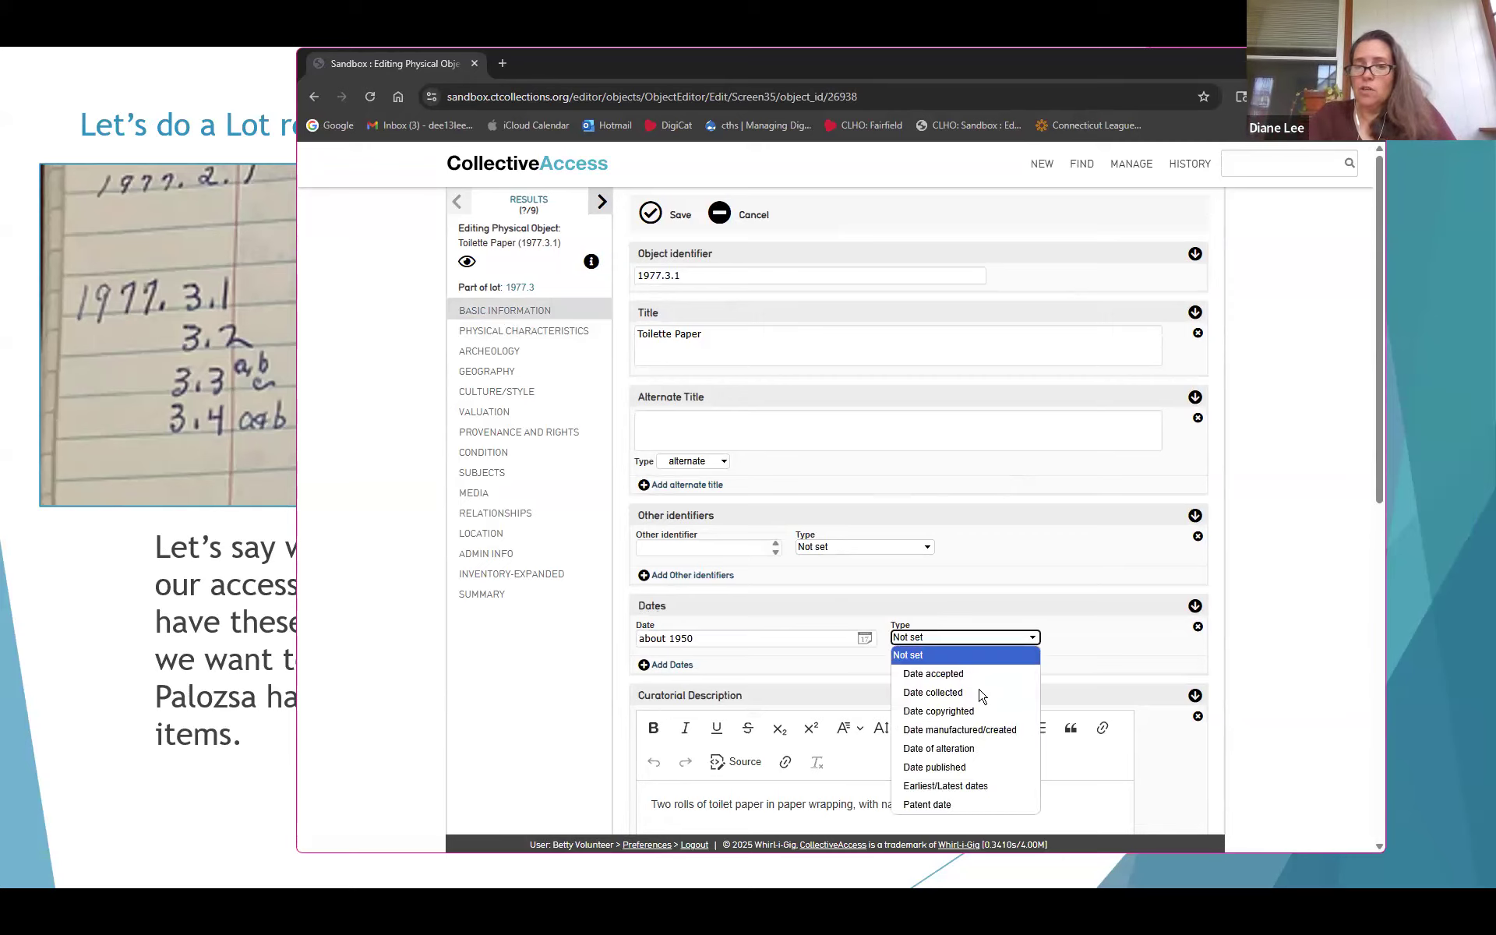
pyautogui.click(956, 731)
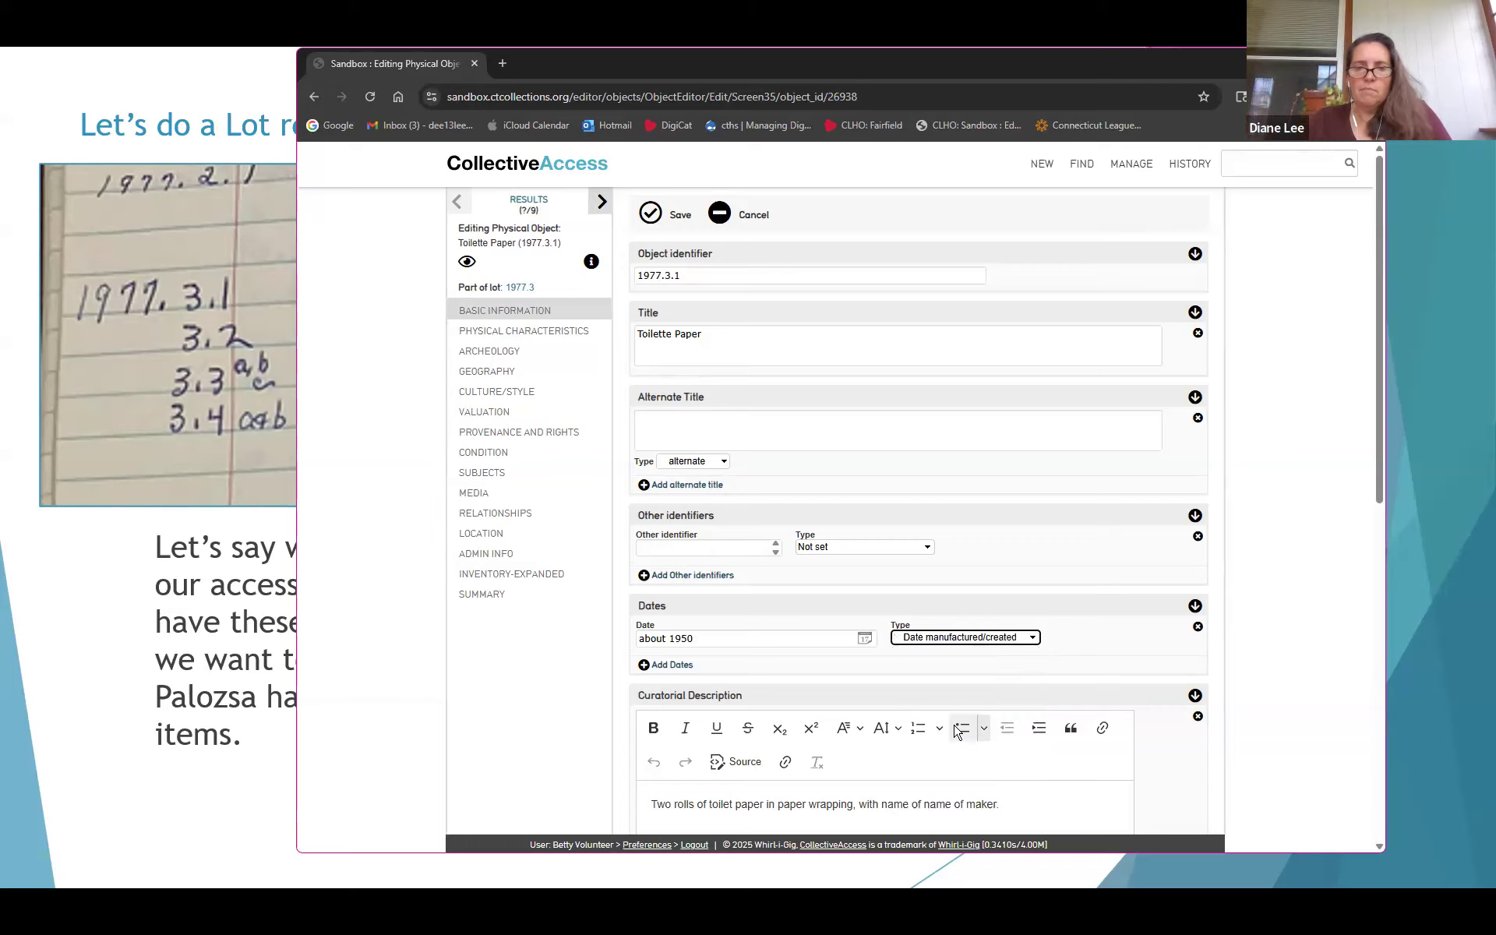
pyautogui.click(791, 639)
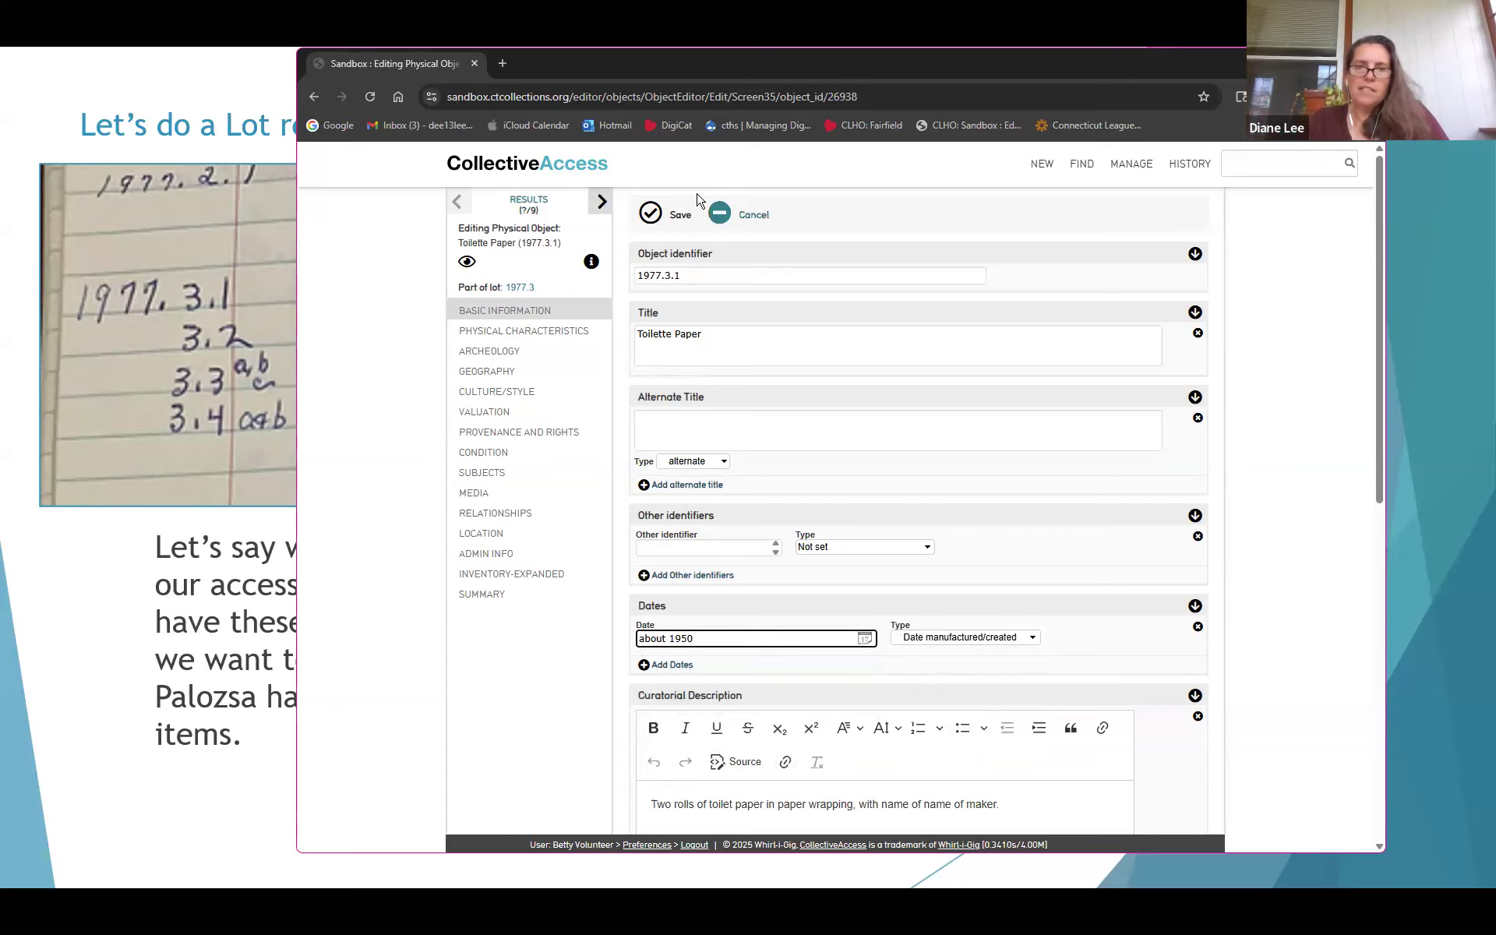
pyautogui.click(680, 220)
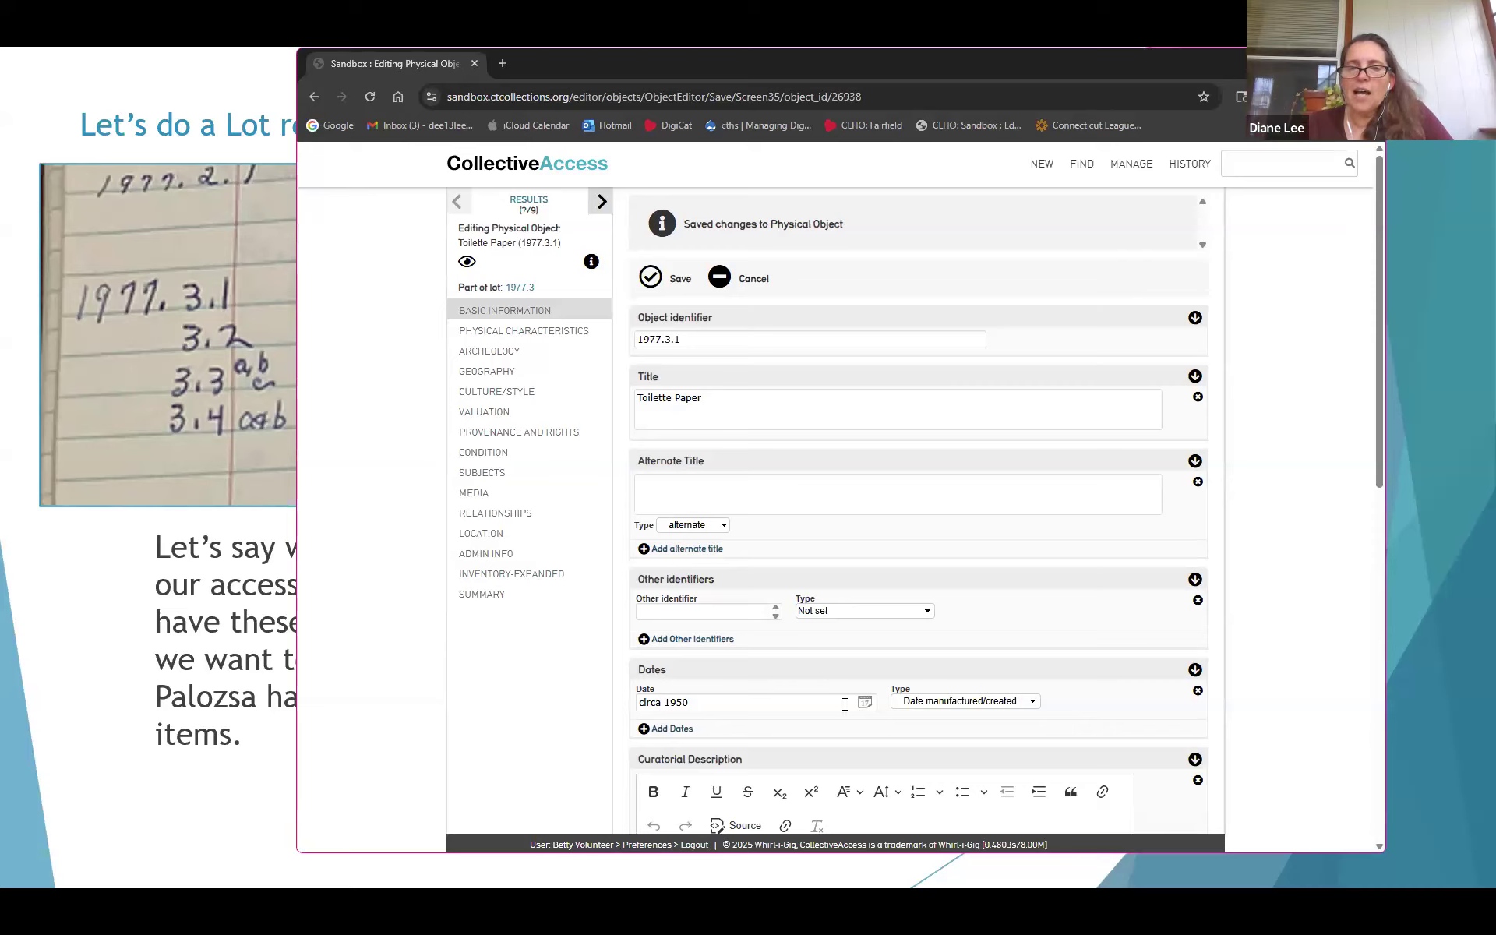
# Add and save a second date 1950-1970 as Date manufactured/created, then add a third date row
pyautogui.doubleClick(813, 702)
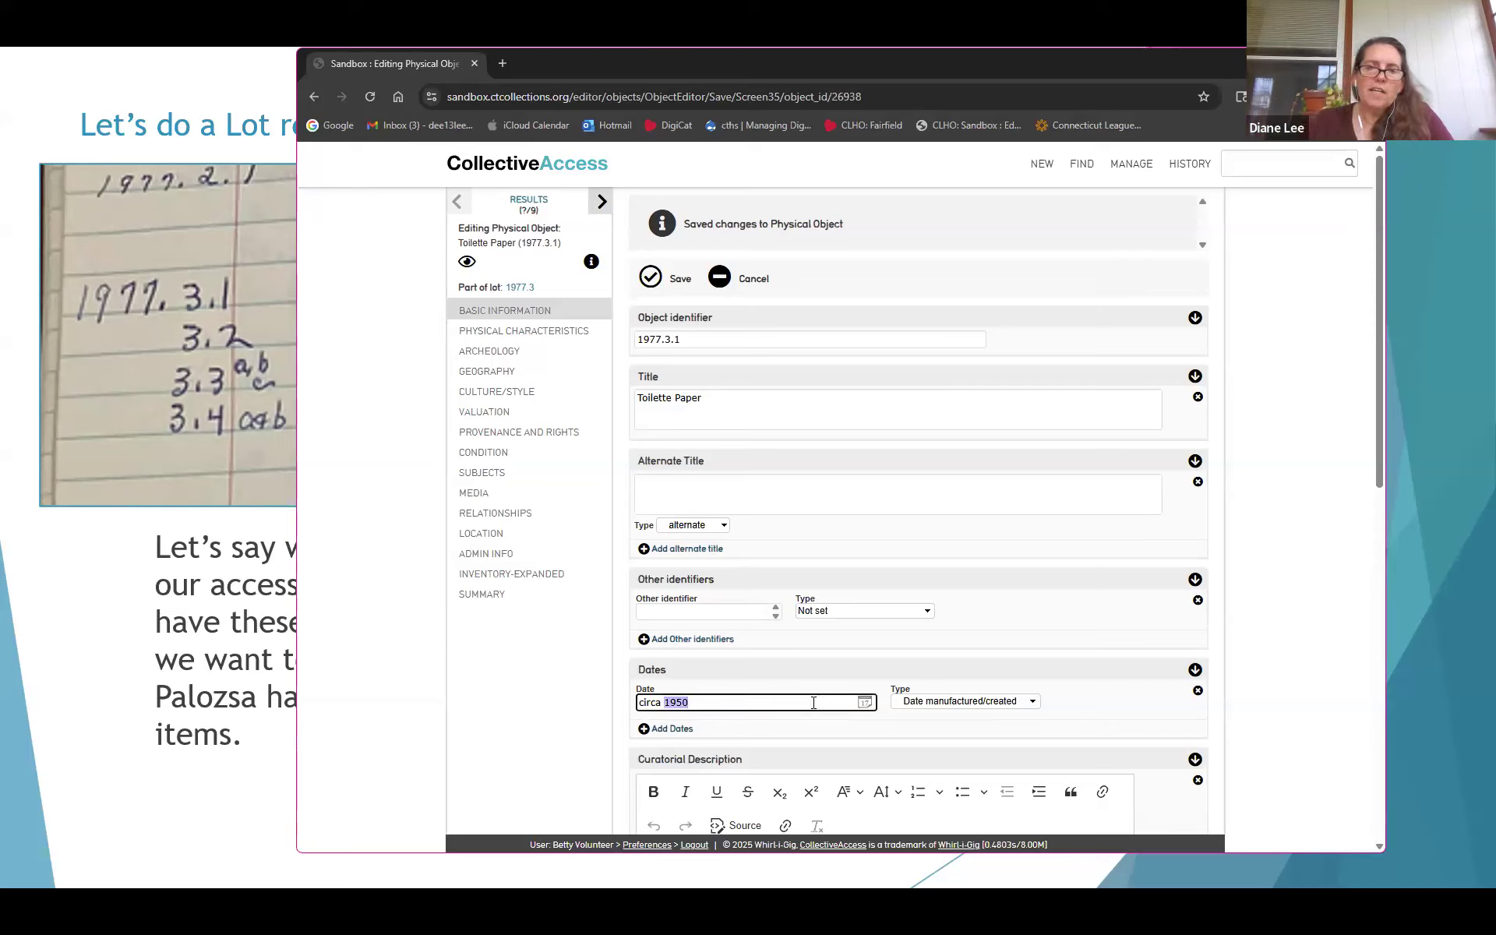
pyautogui.click(661, 729)
pyautogui.click(659, 739)
pyautogui.scroll(-3, 720, 624)
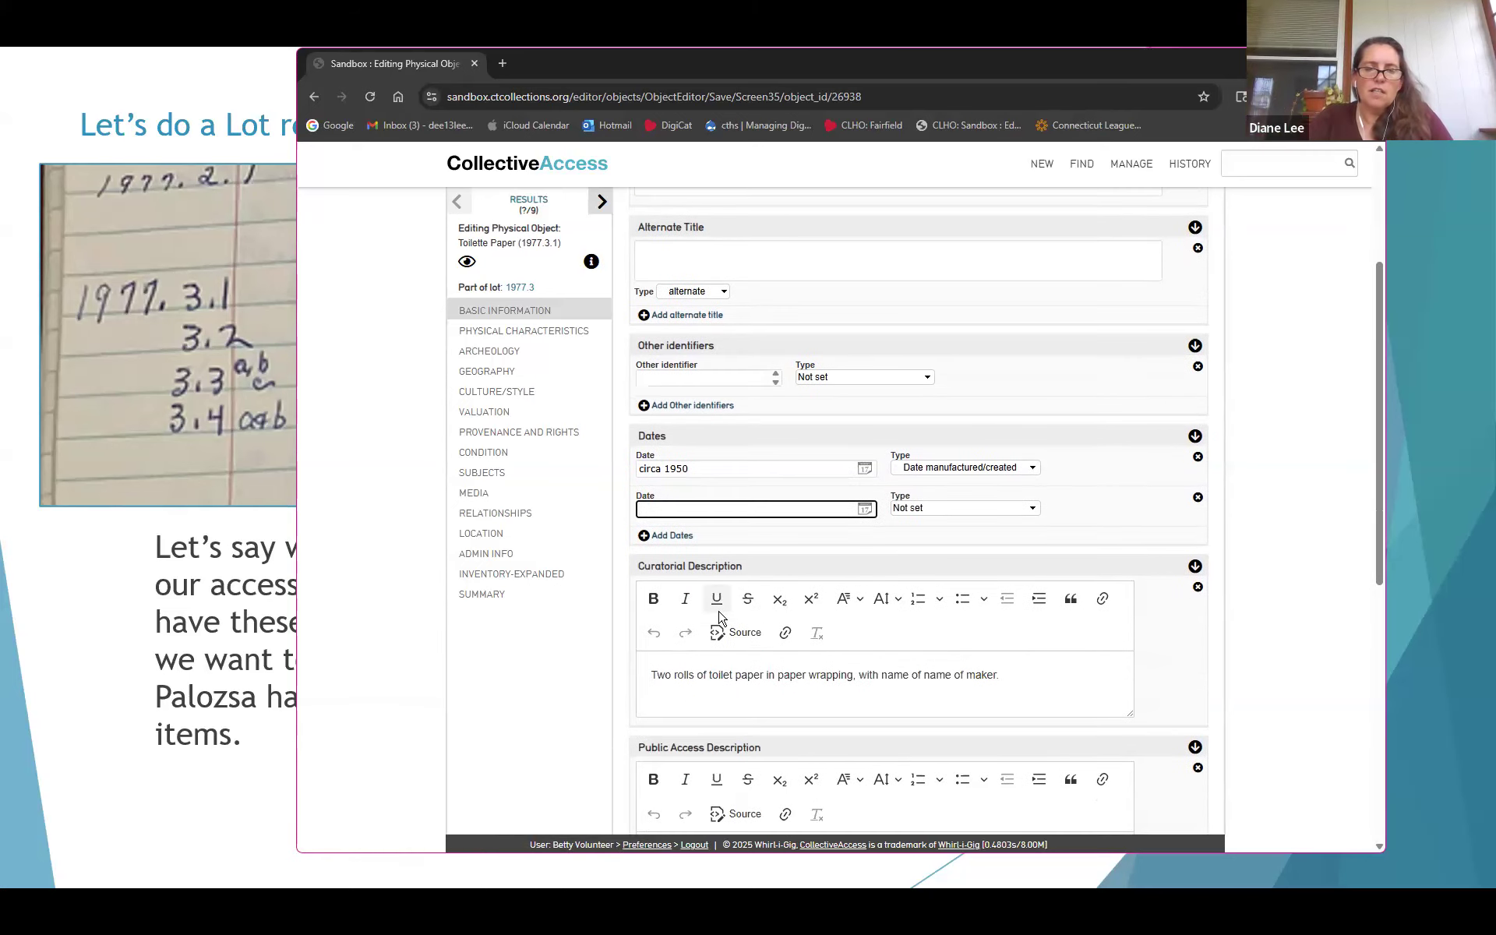
pyautogui.write('1950-1970')
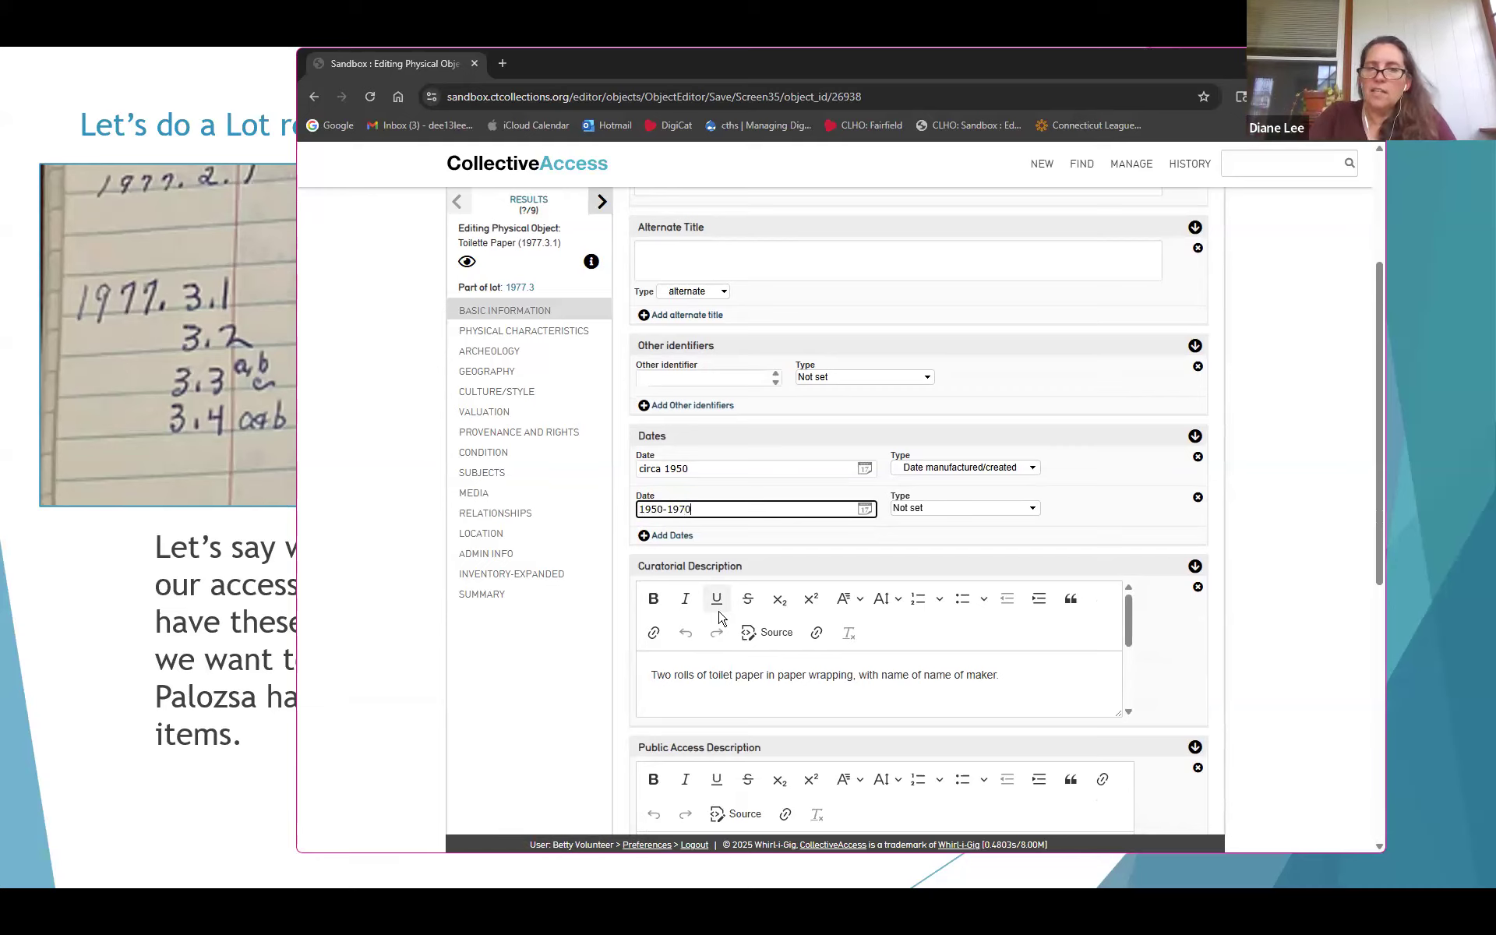
pyautogui.click(939, 508)
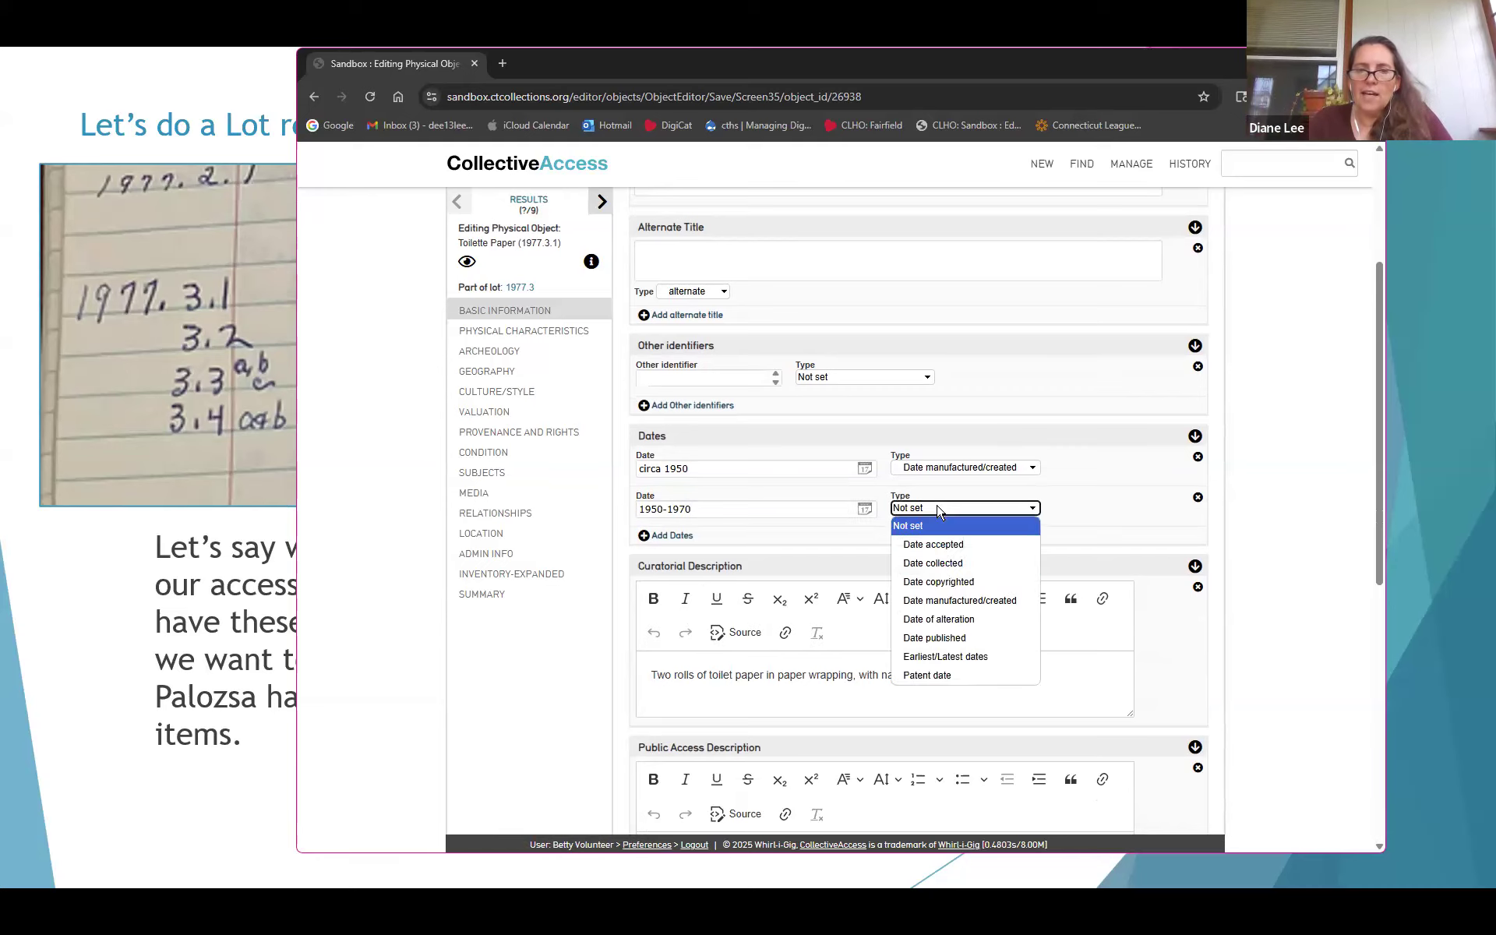
pyautogui.click(949, 600)
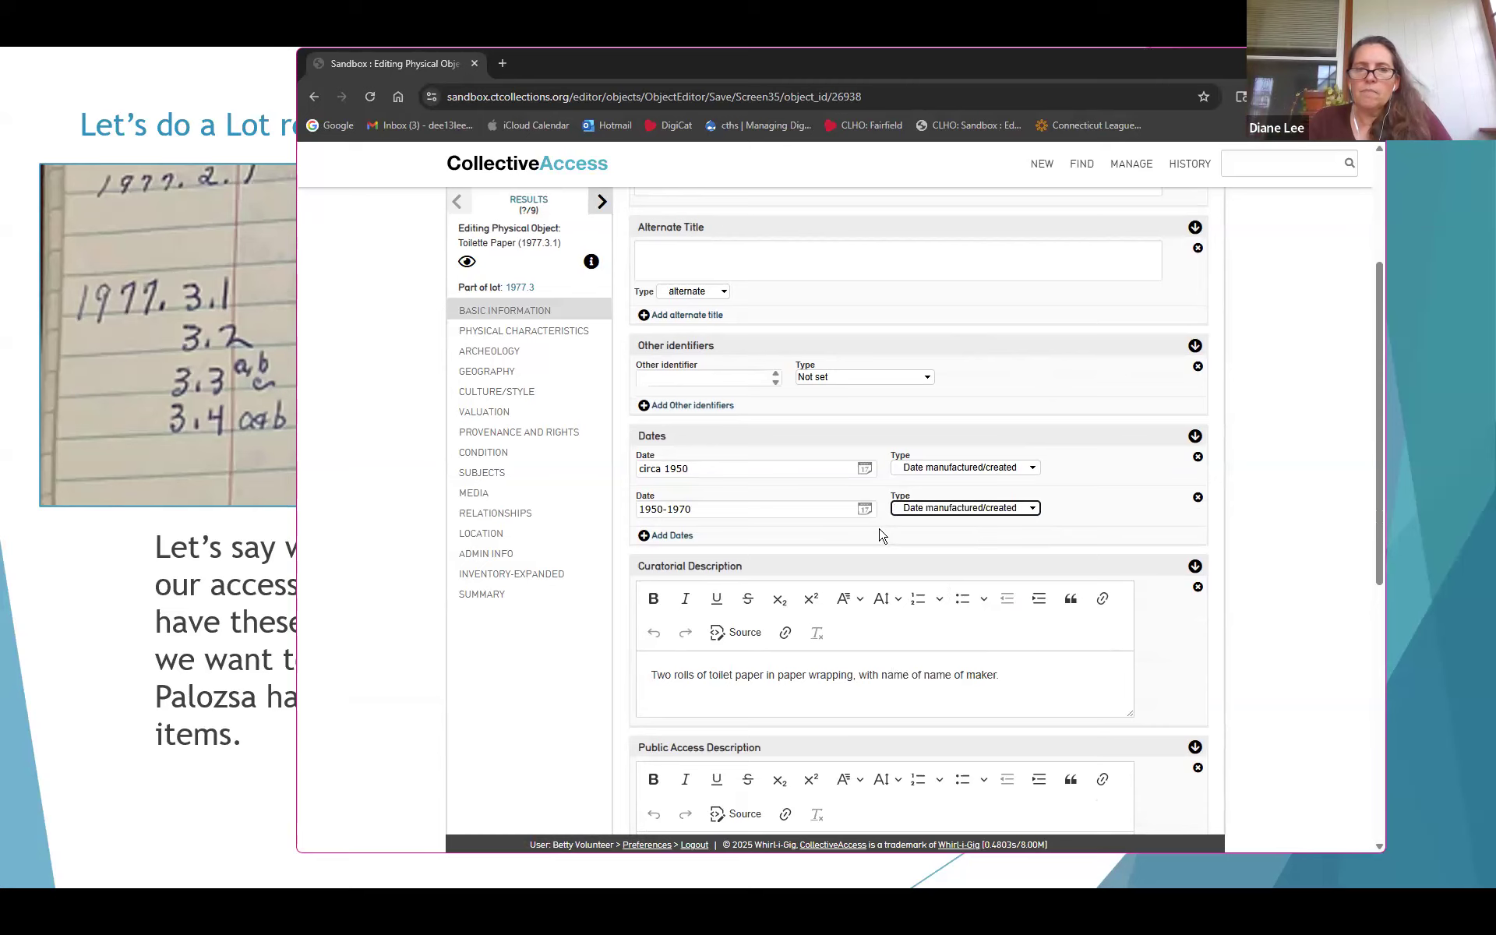
pyautogui.scroll(3, 826, 479)
pyautogui.click(651, 272)
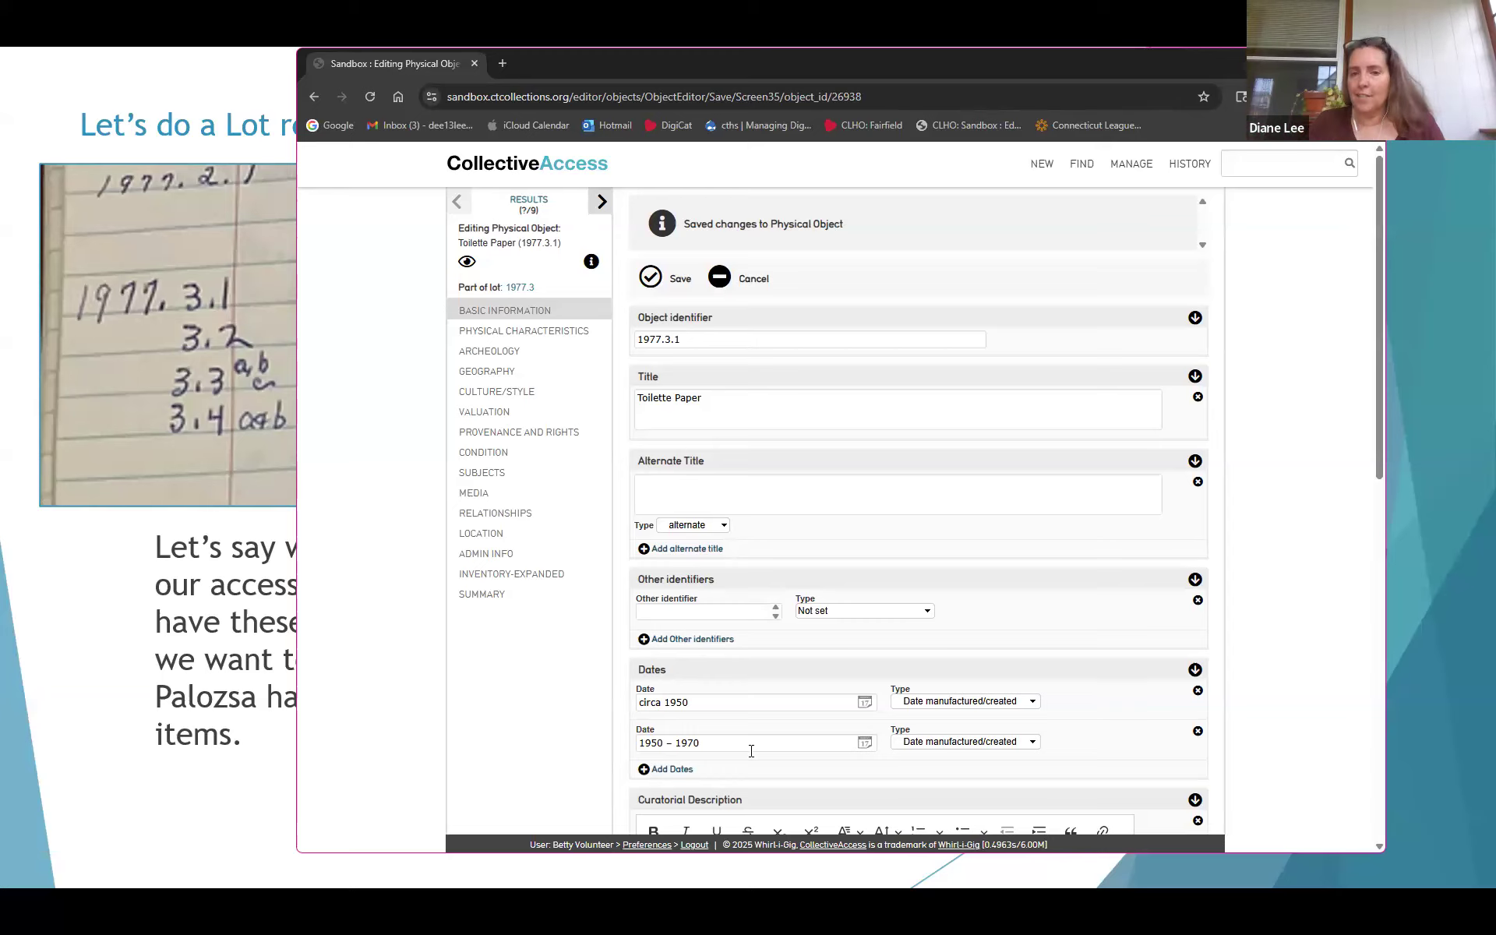
pyautogui.click(675, 770)
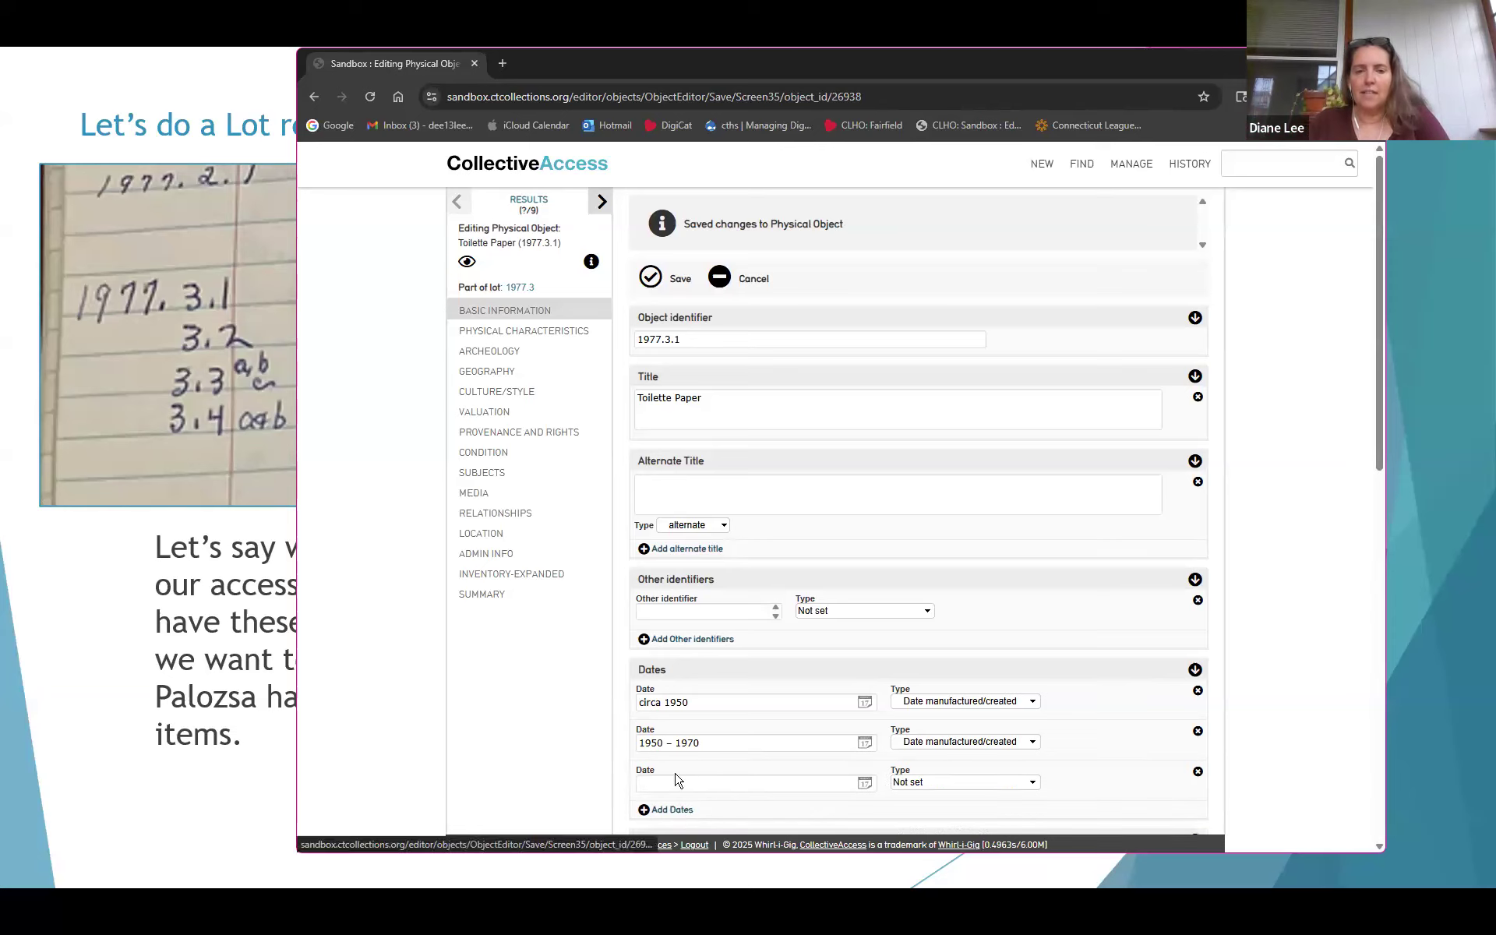
# Enter '20th century' as the third date, typed Date manufactured/created, and save
pyautogui.write('29th c')
pyautogui.press('BackSpace')
pyautogui.press('BackSpace')
pyautogui.press('BackSpace')
pyautogui.press('BackSpace')
pyautogui.press('BackSpace')
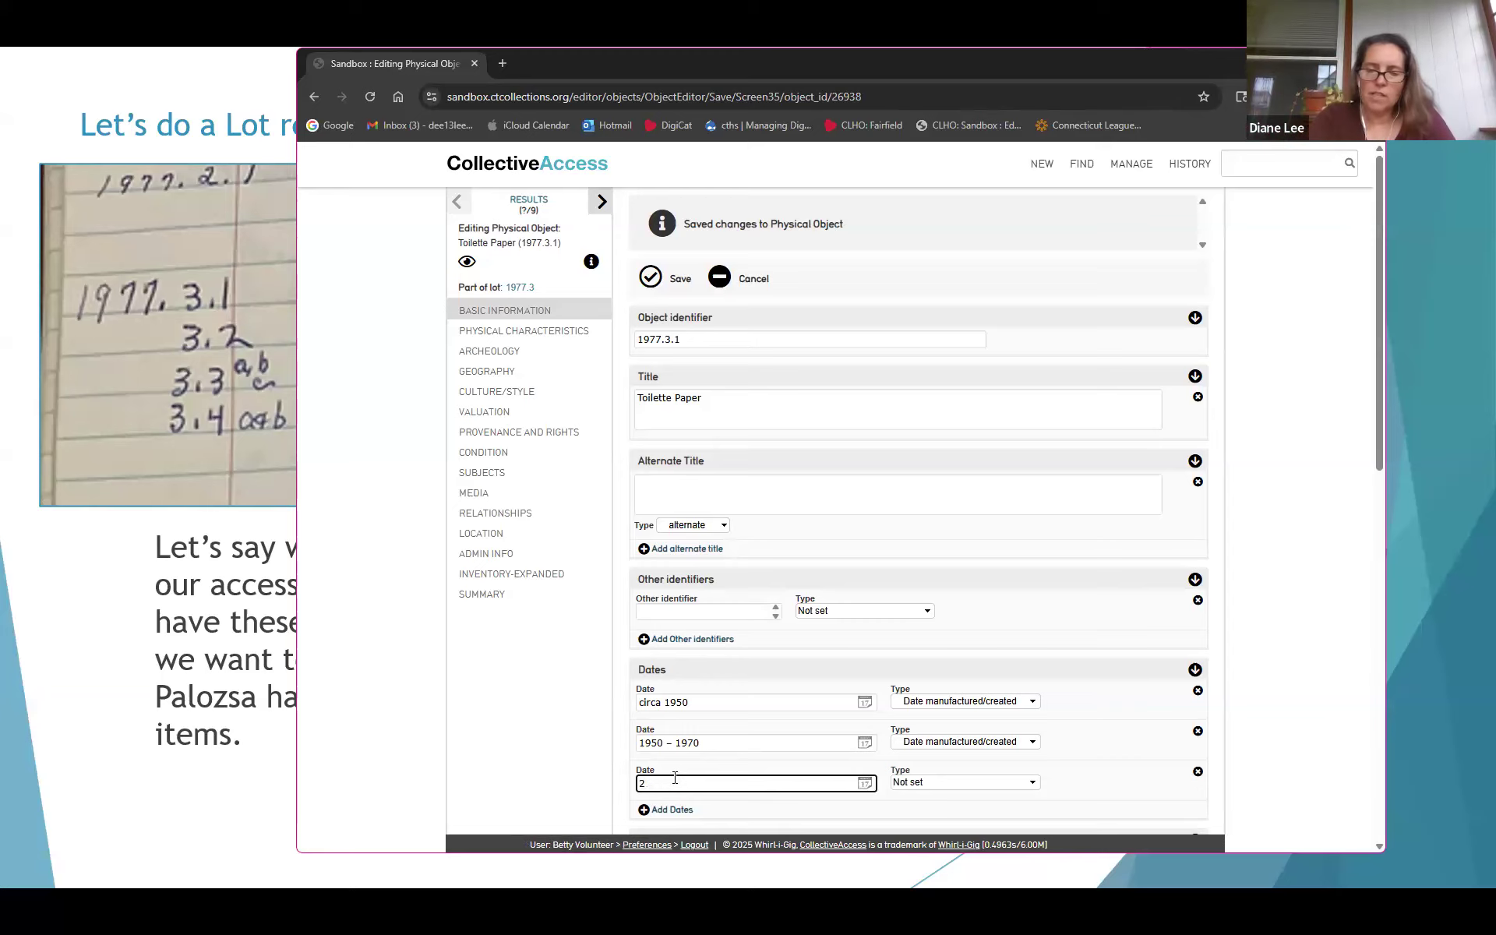
pyautogui.write('0th century')
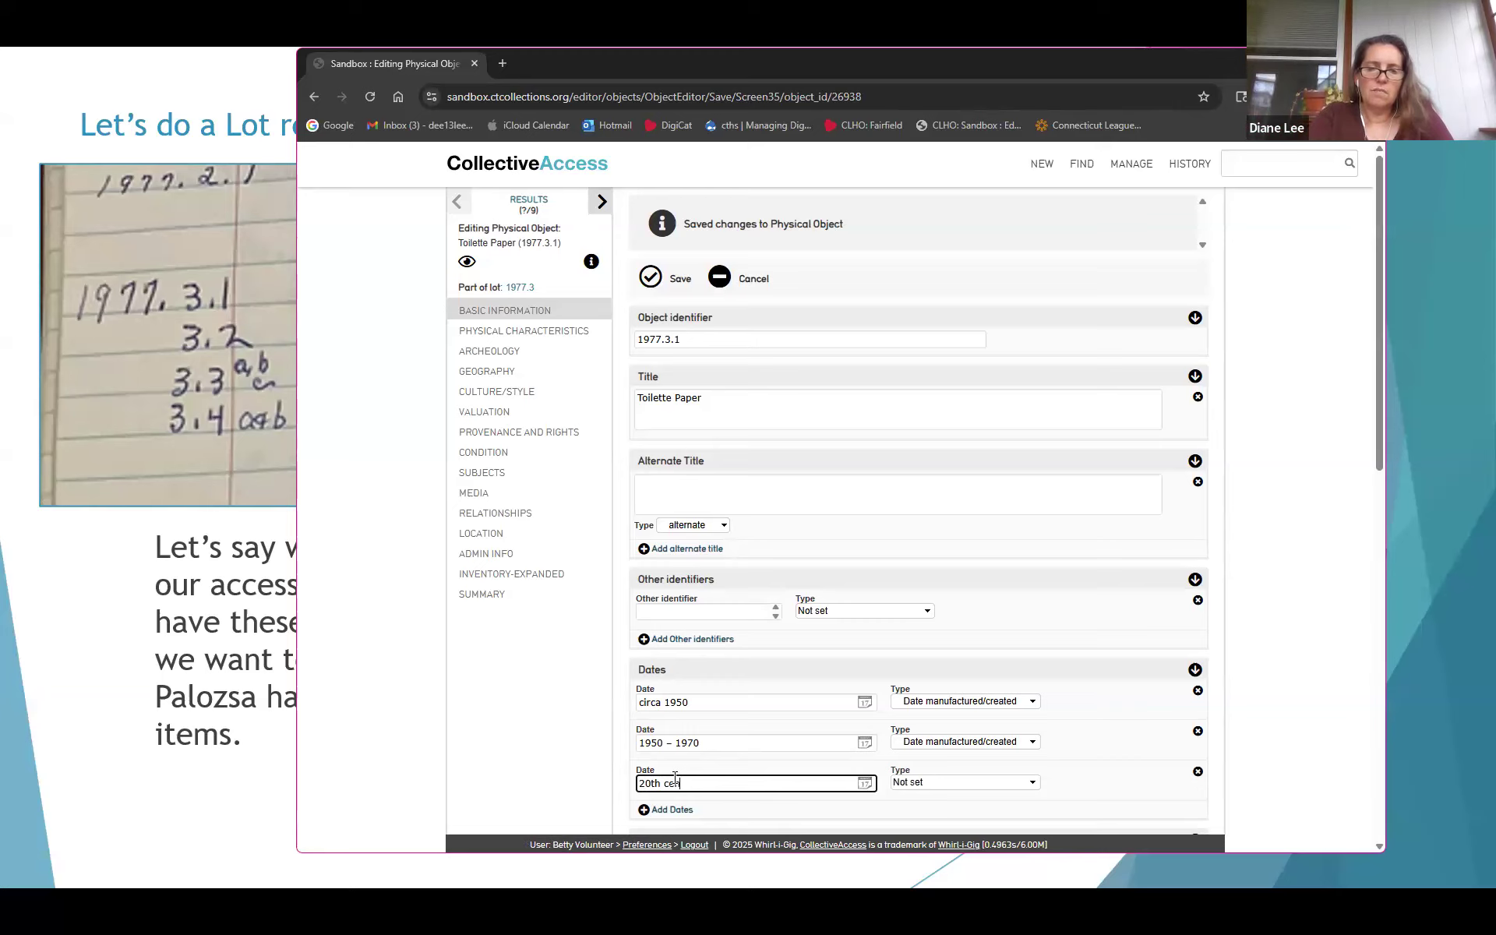
pyautogui.click(933, 783)
pyautogui.click(937, 689)
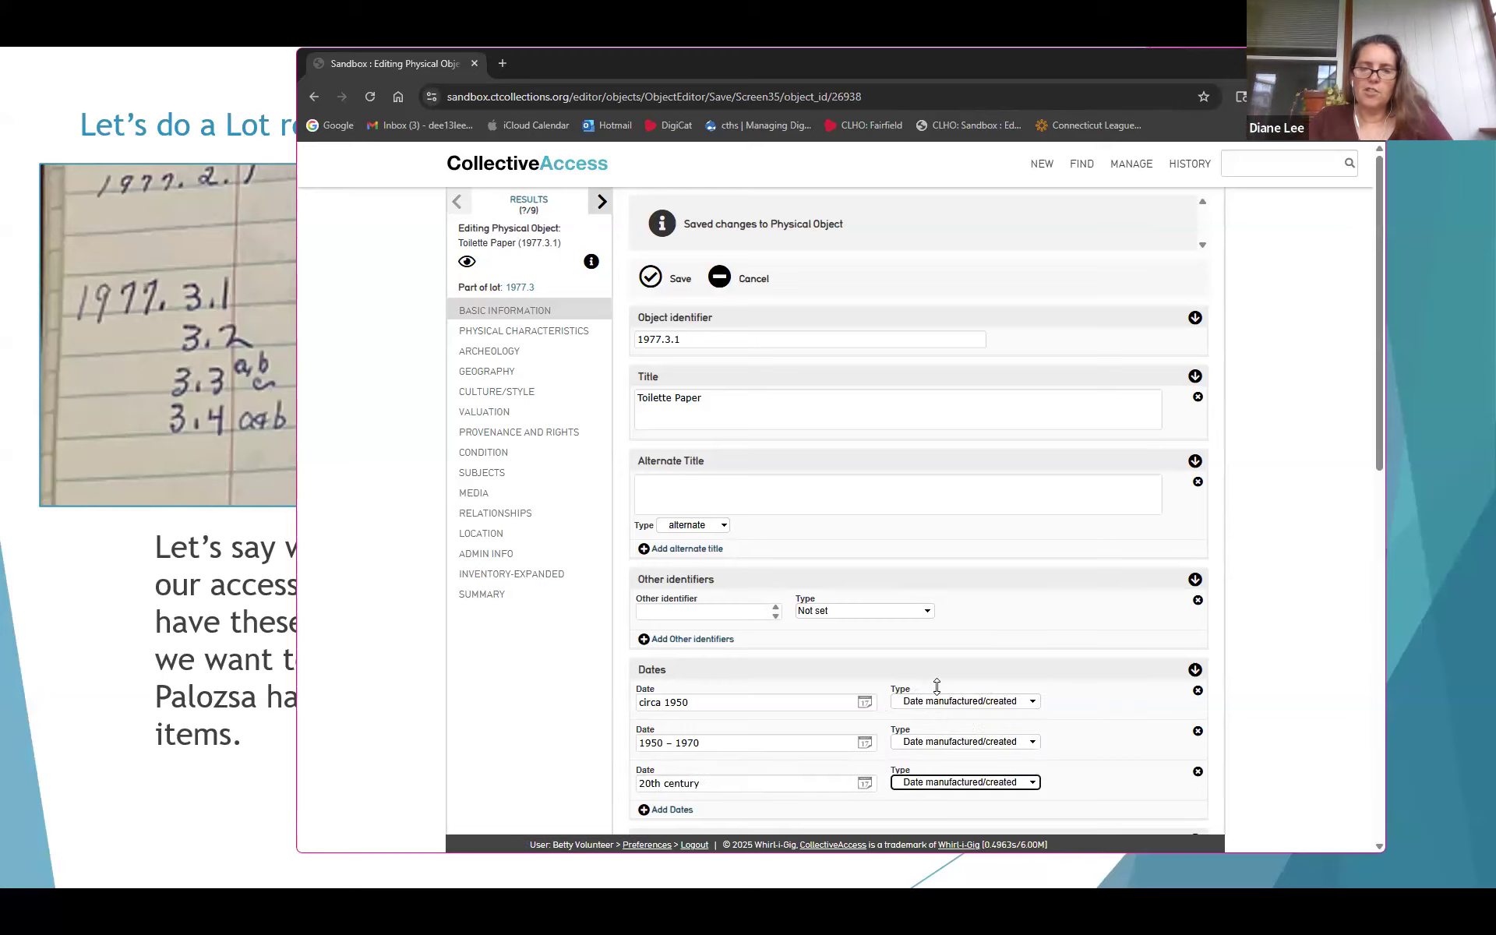
pyautogui.scroll(-2, 895, 581)
pyautogui.scroll(2, 727, 367)
pyautogui.click(661, 279)
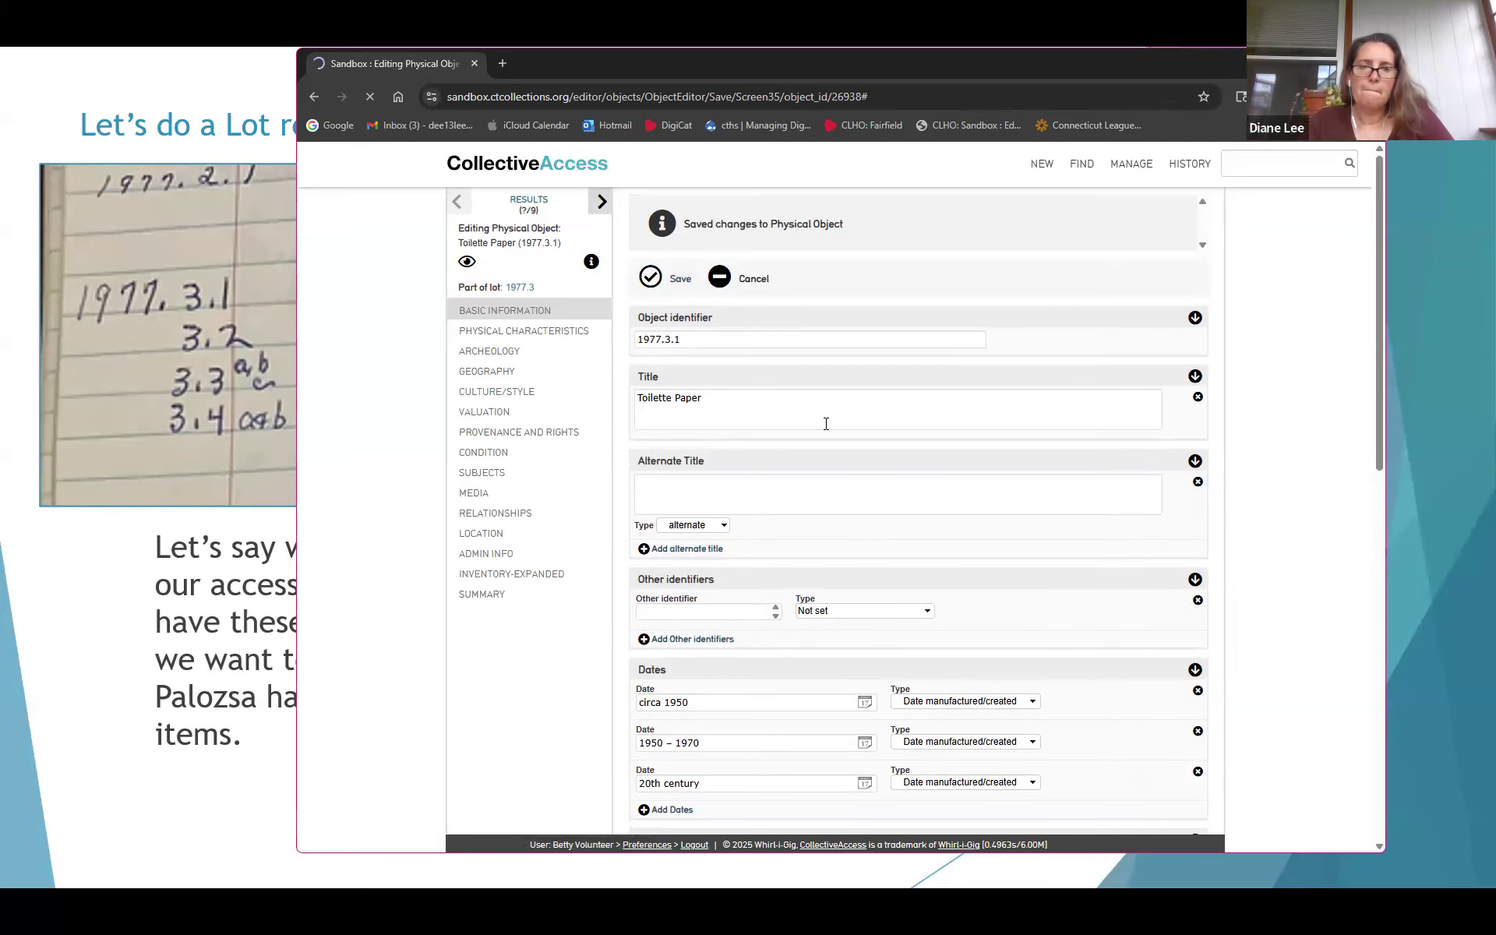
# Scroll down the form and go to the object's Location section
pyautogui.scroll(-1, 861, 462)
pyautogui.scroll(-2, 861, 462)
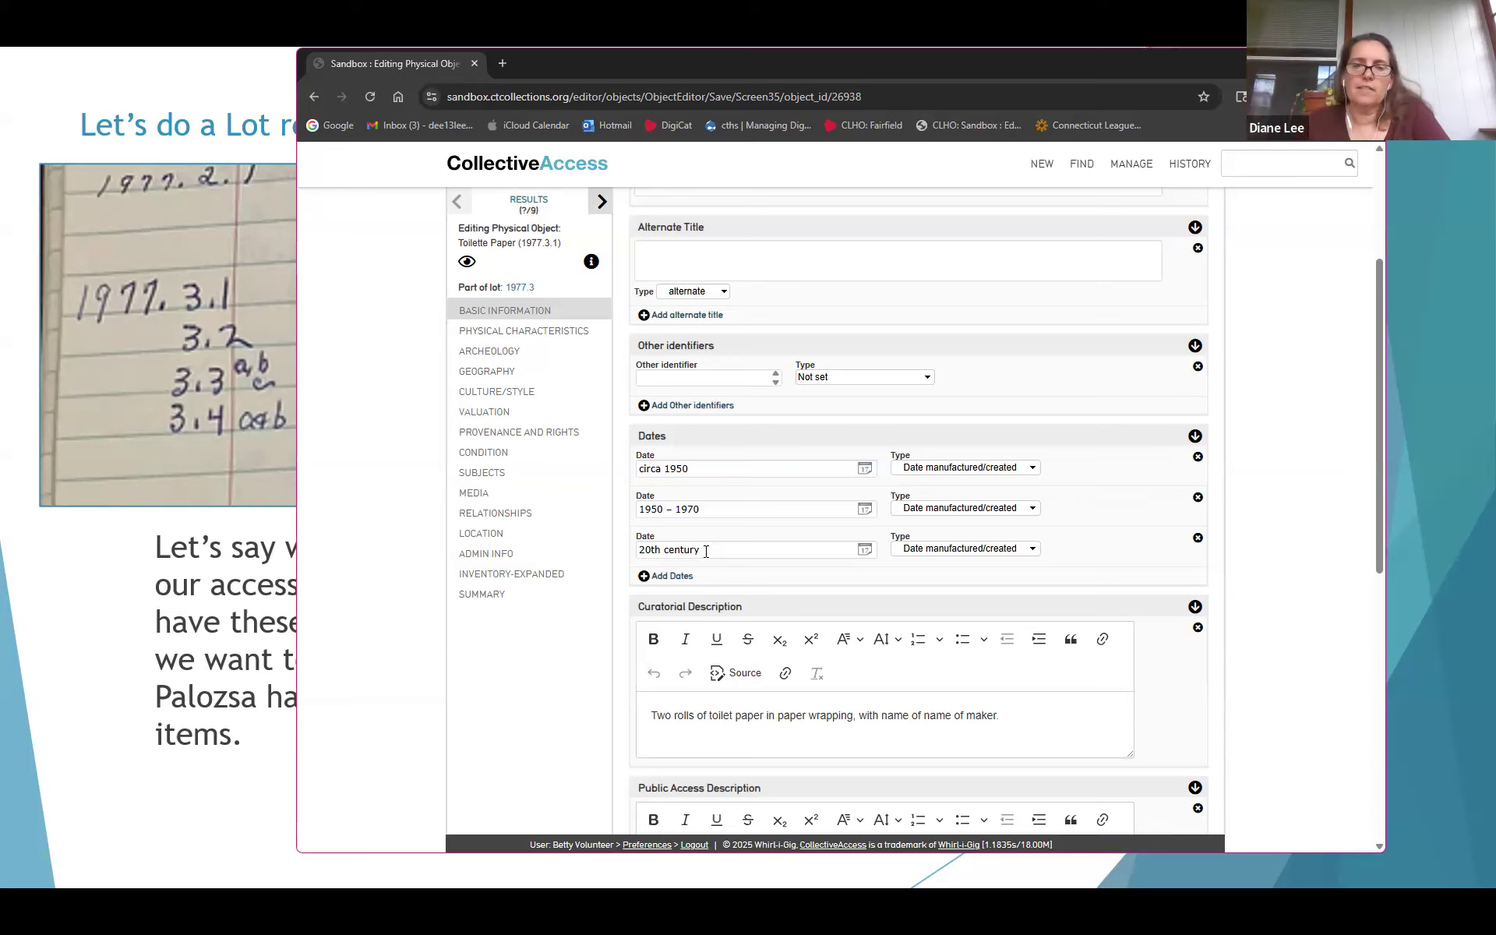
pyautogui.scroll(-3, 706, 550)
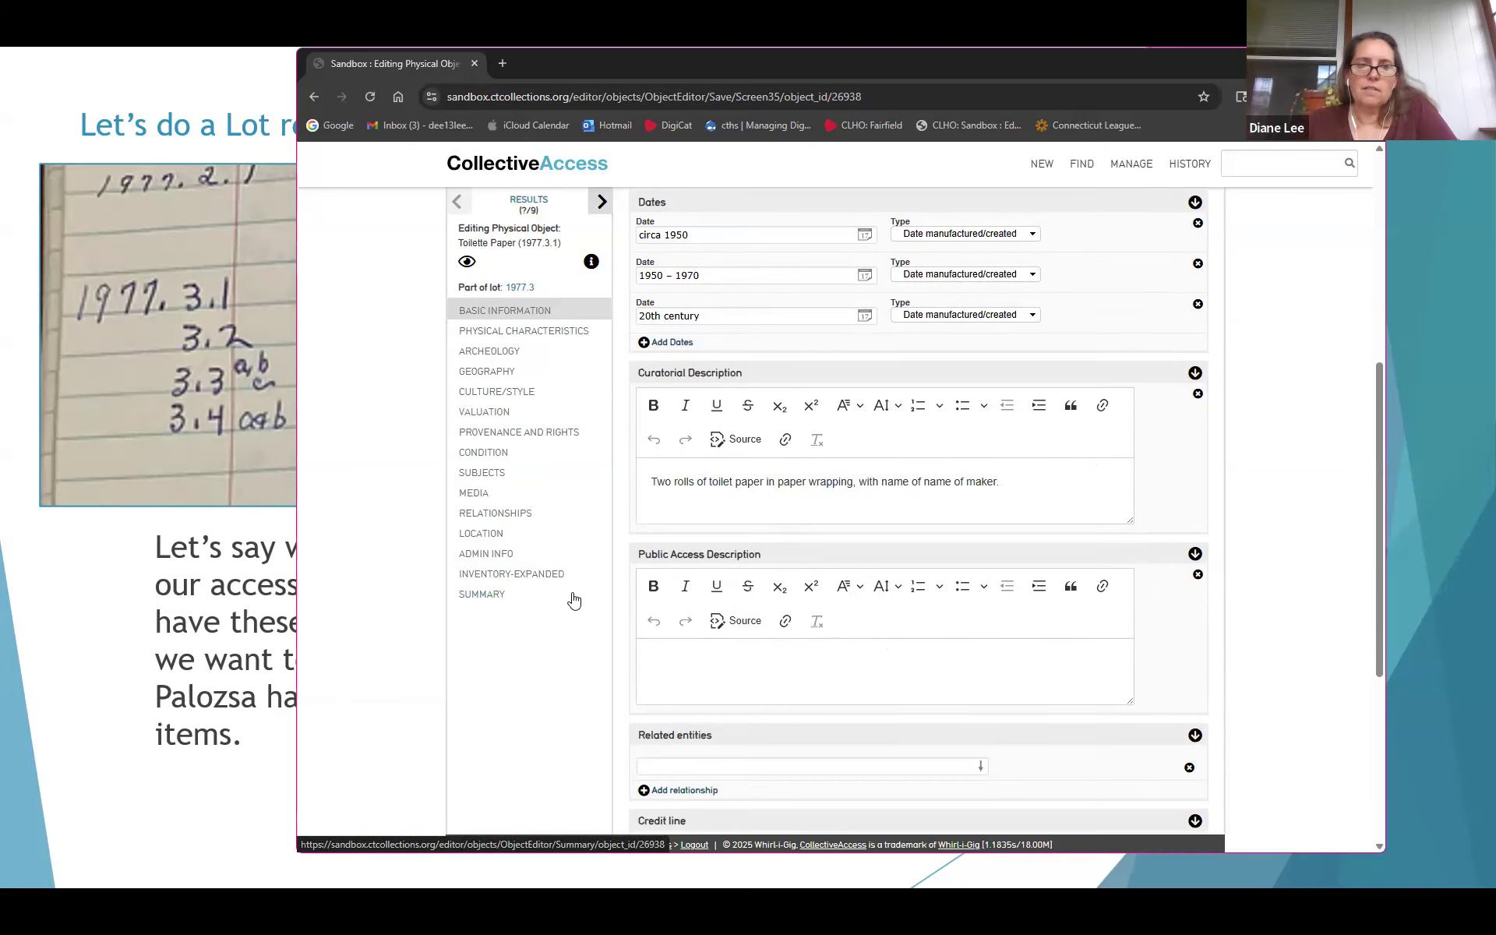
pyautogui.scroll(-1, 745, 675)
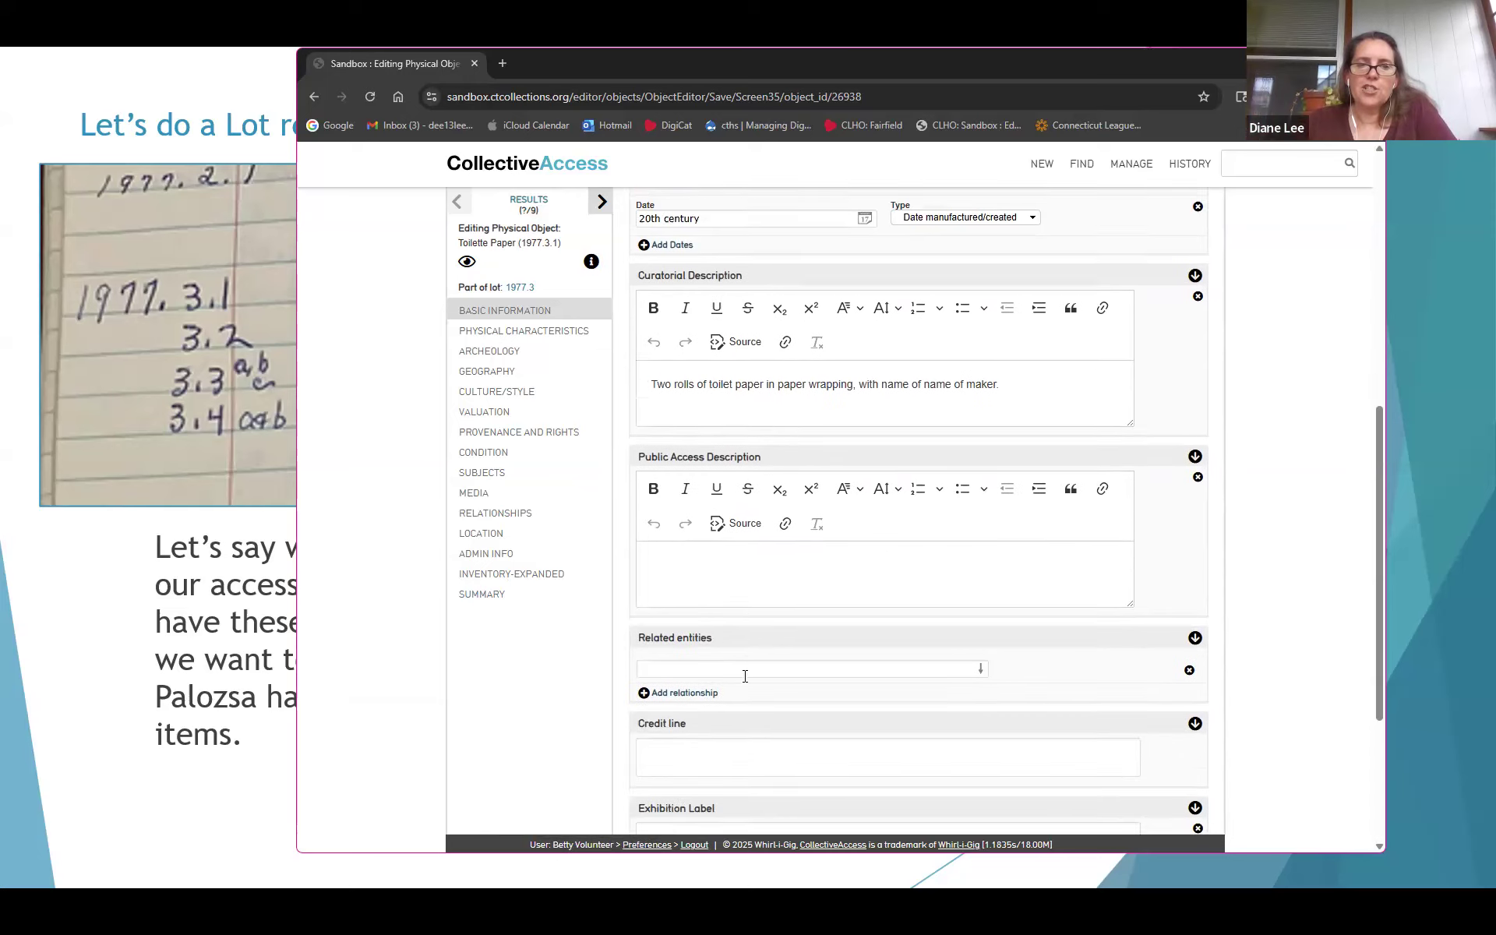
pyautogui.scroll(-1, 745, 676)
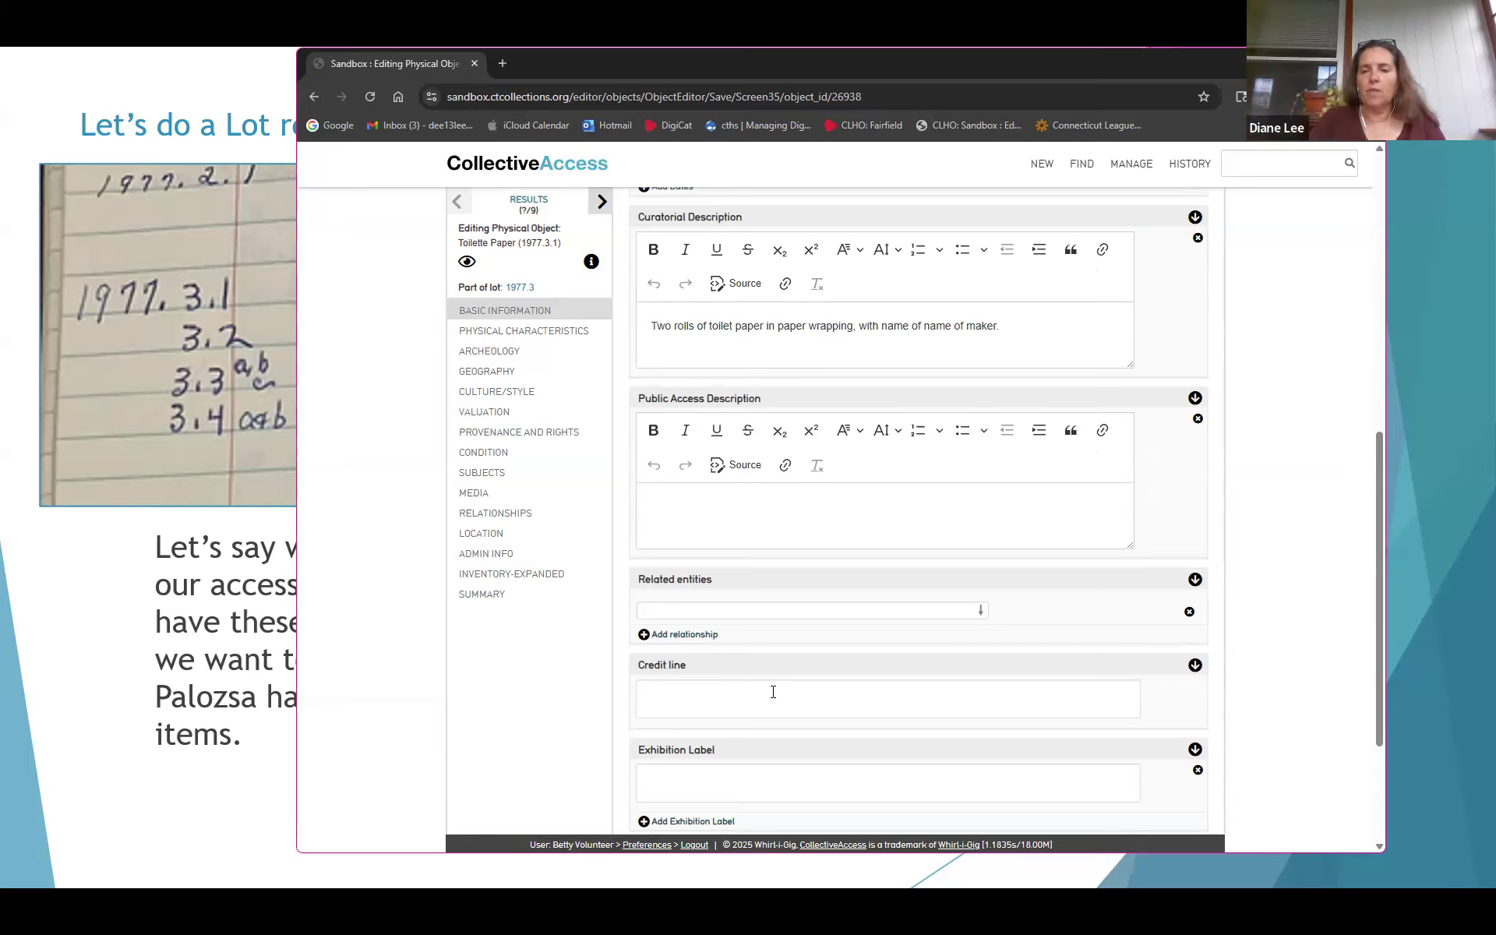
pyautogui.click(483, 533)
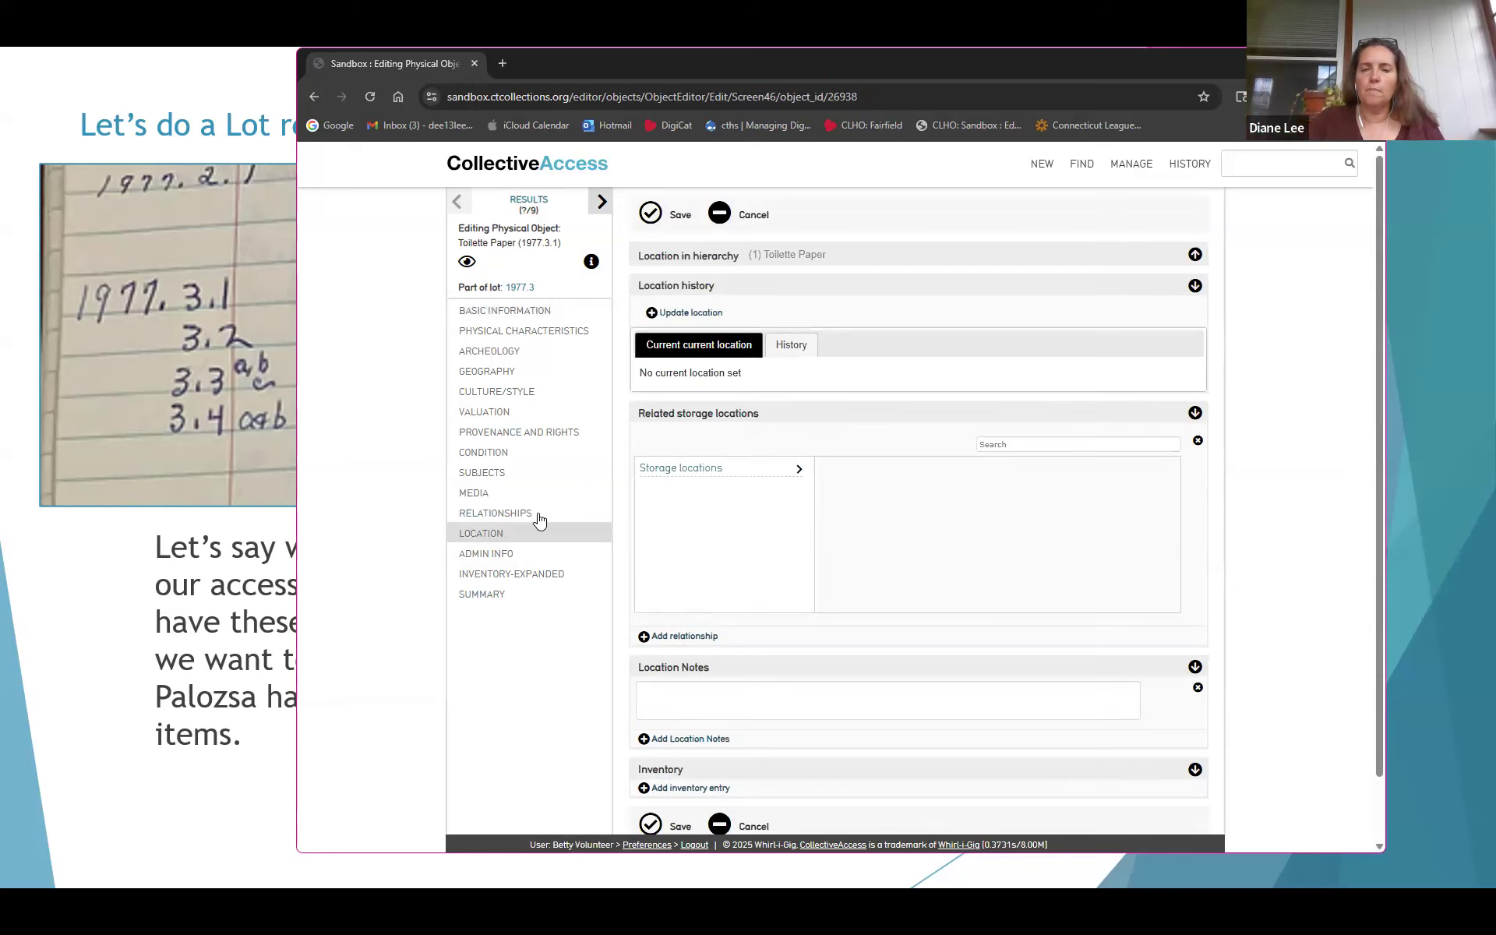
# Choose Off-site → 125 from the storage locations list
pyautogui.click(800, 471)
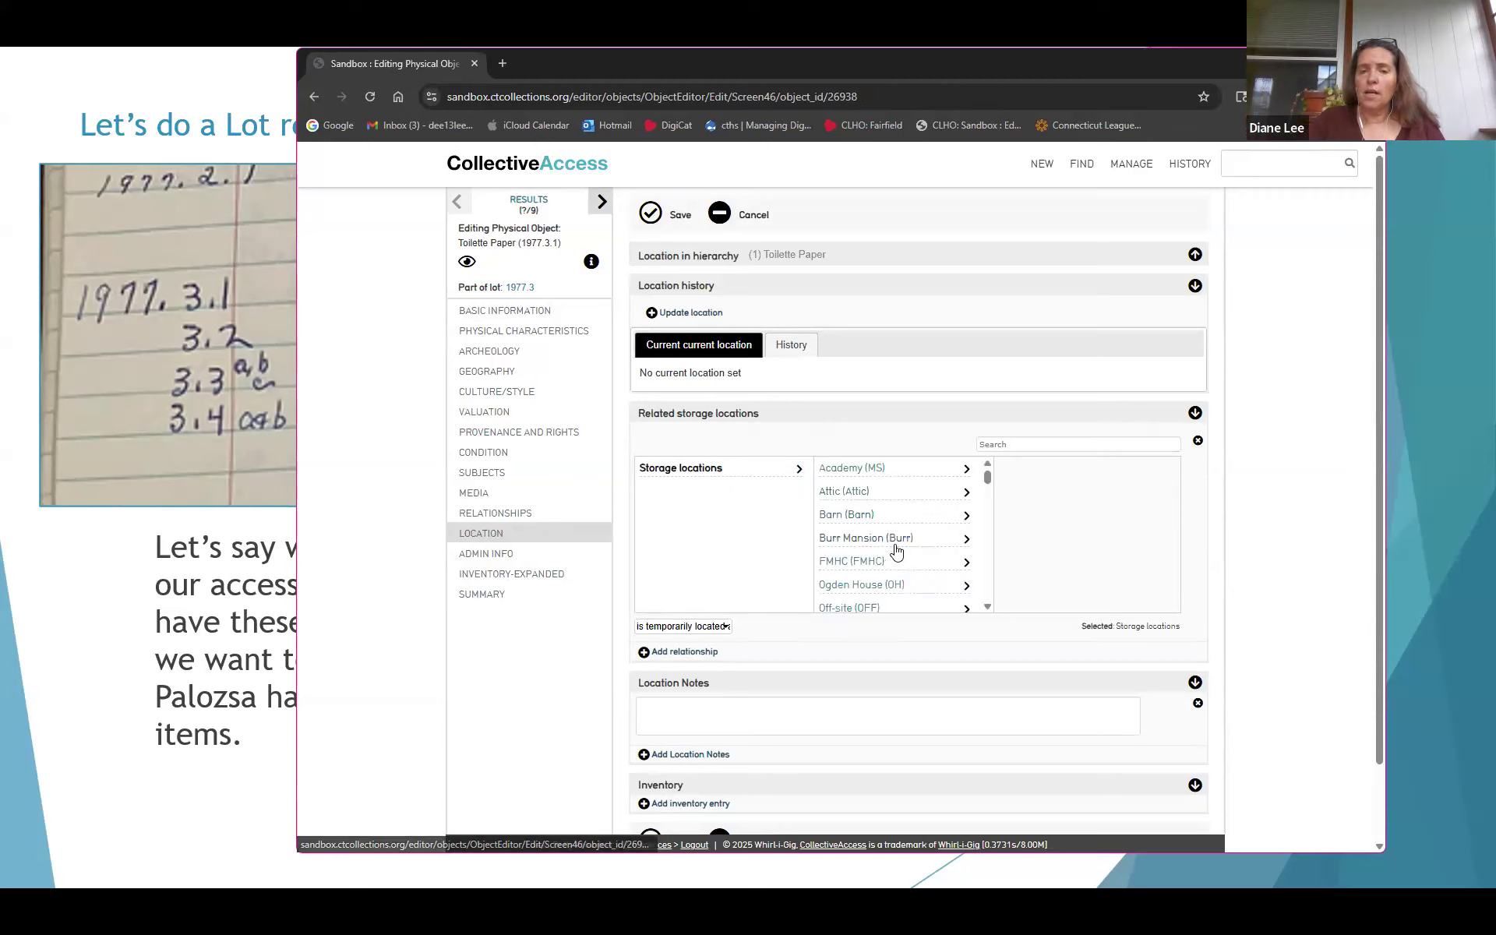
pyautogui.click(966, 562)
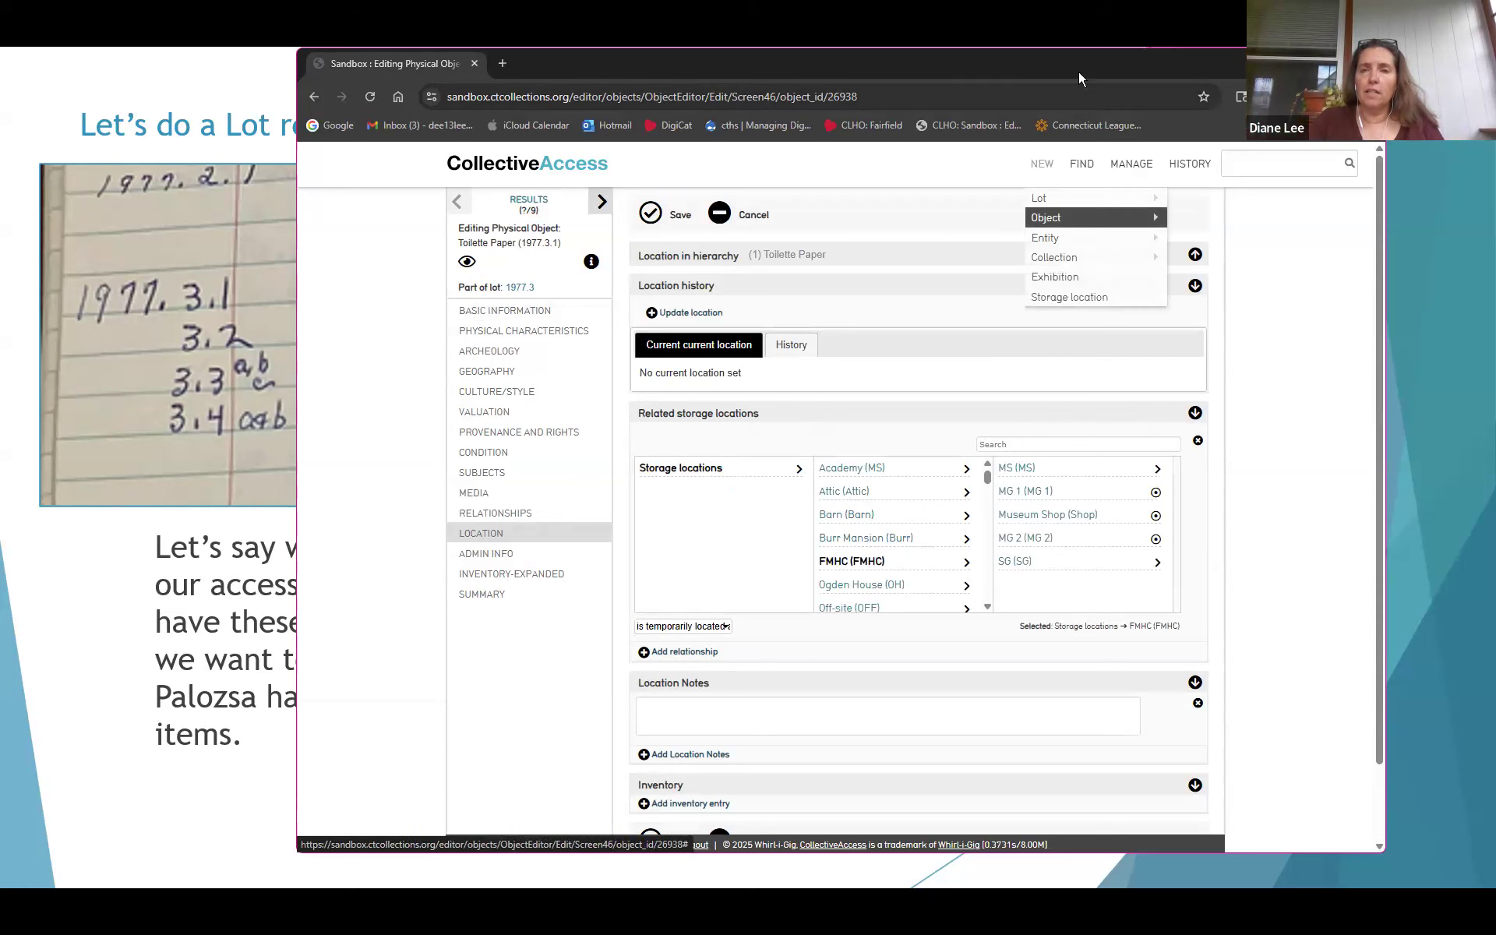
pyautogui.moveTo(1076, 70); pyautogui.dragTo(918, 69)
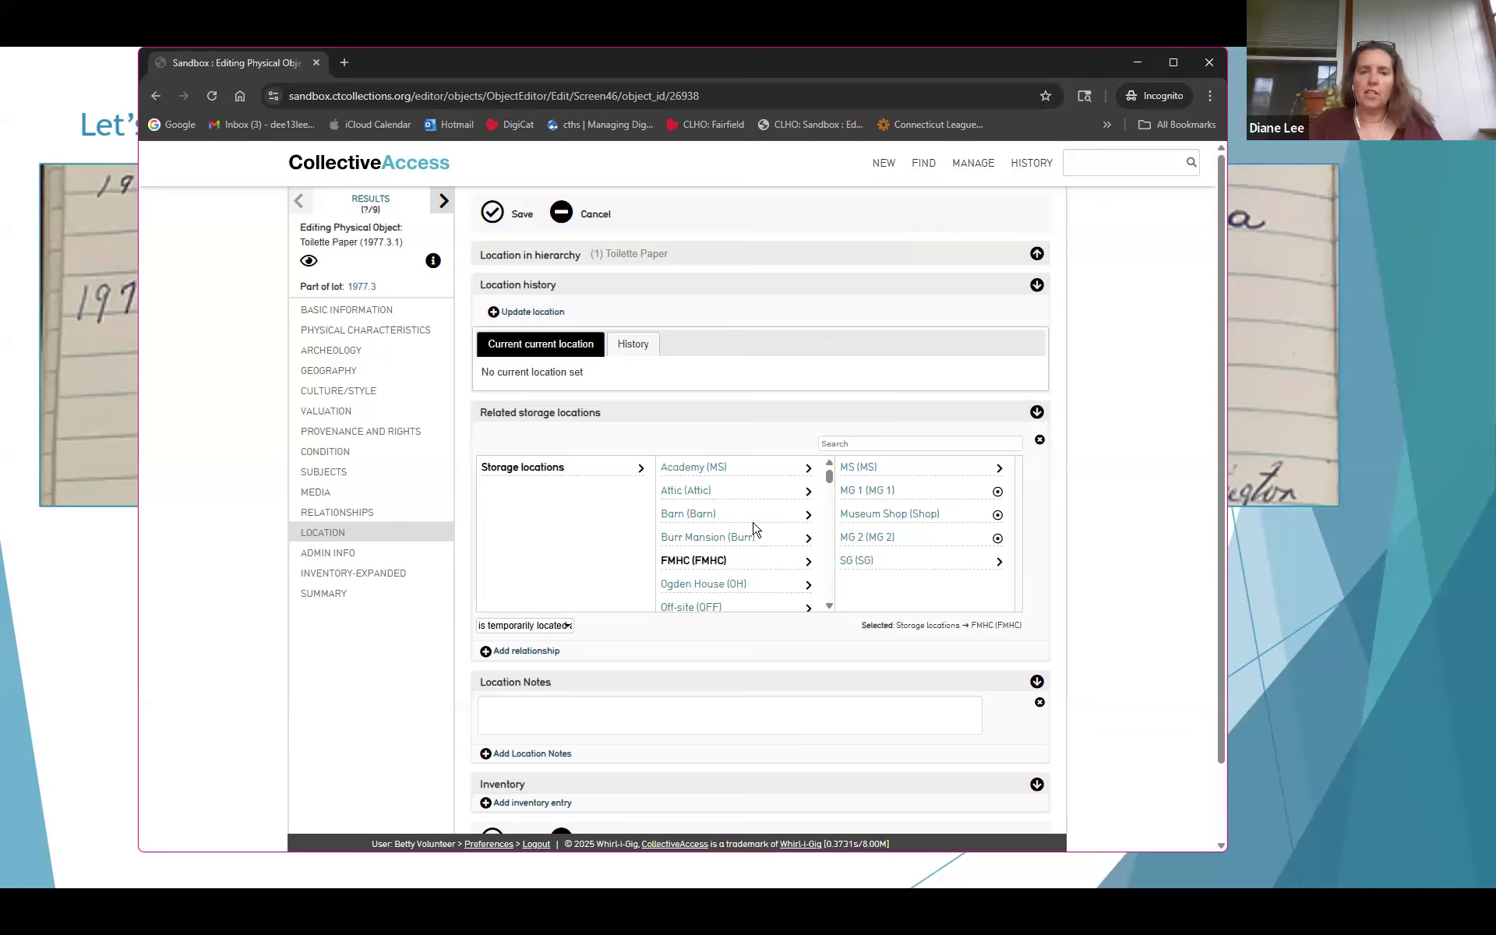
pyautogui.scroll(-1, 754, 530)
pyautogui.click(810, 533)
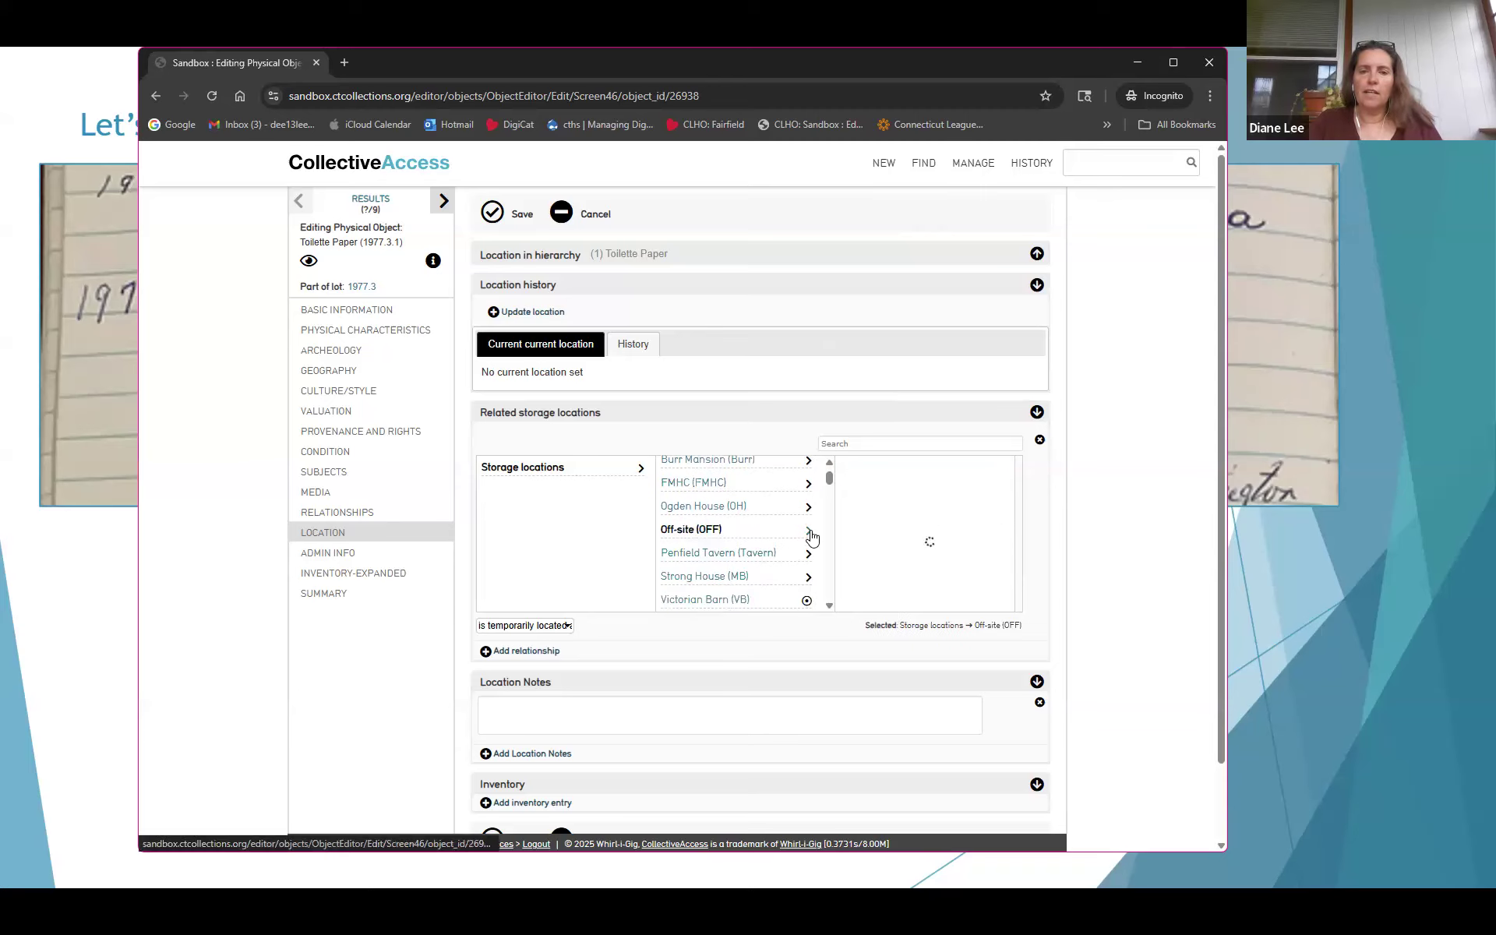
pyautogui.scroll(-6, 928, 522)
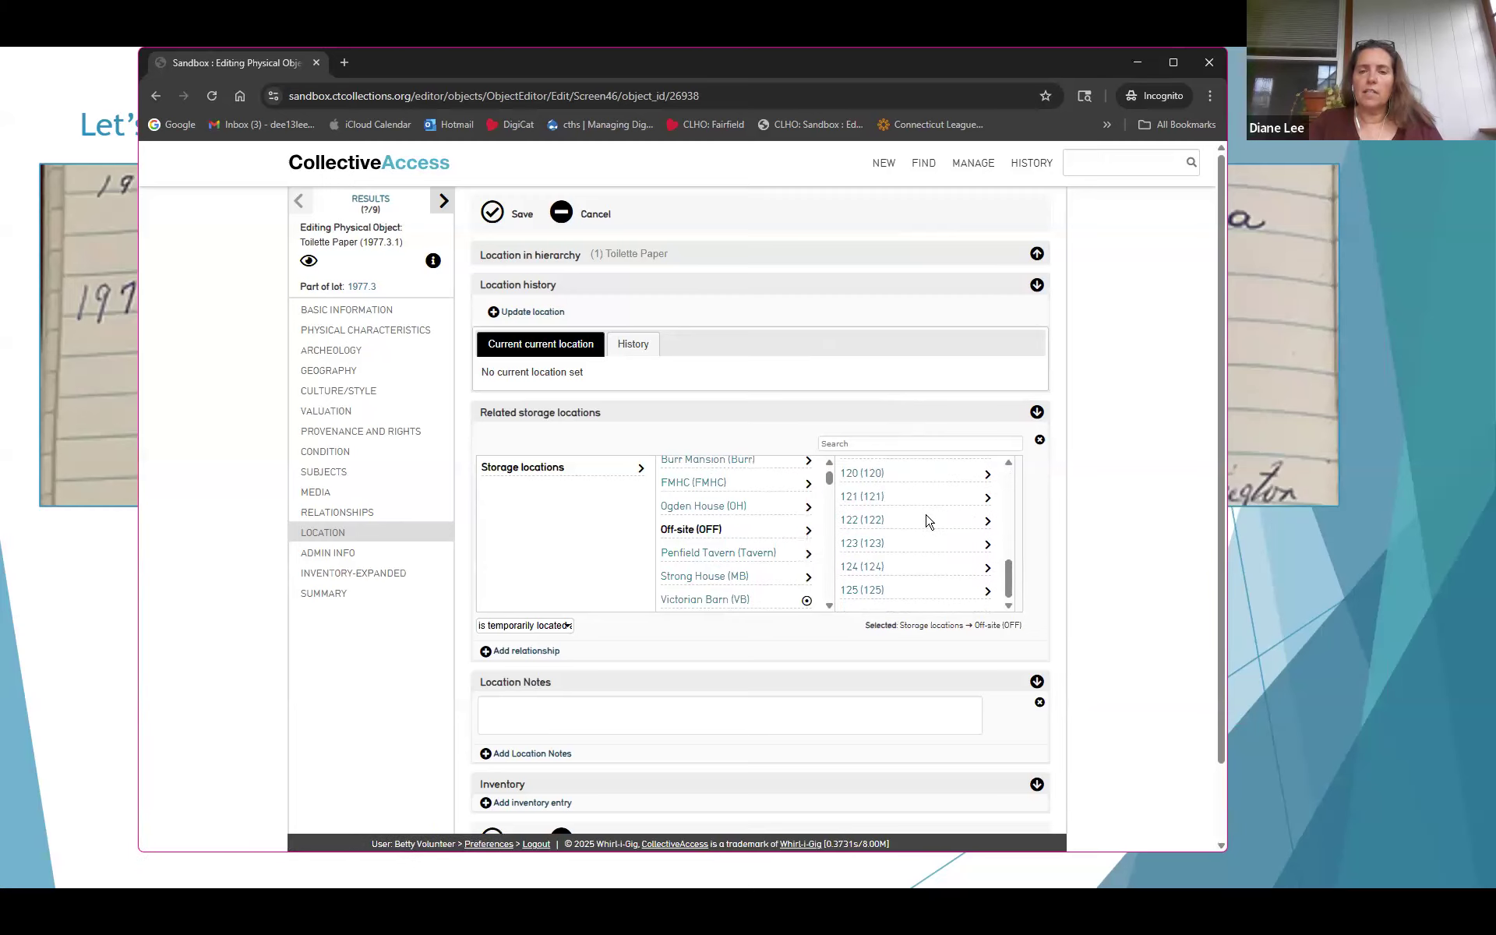
pyautogui.click(850, 594)
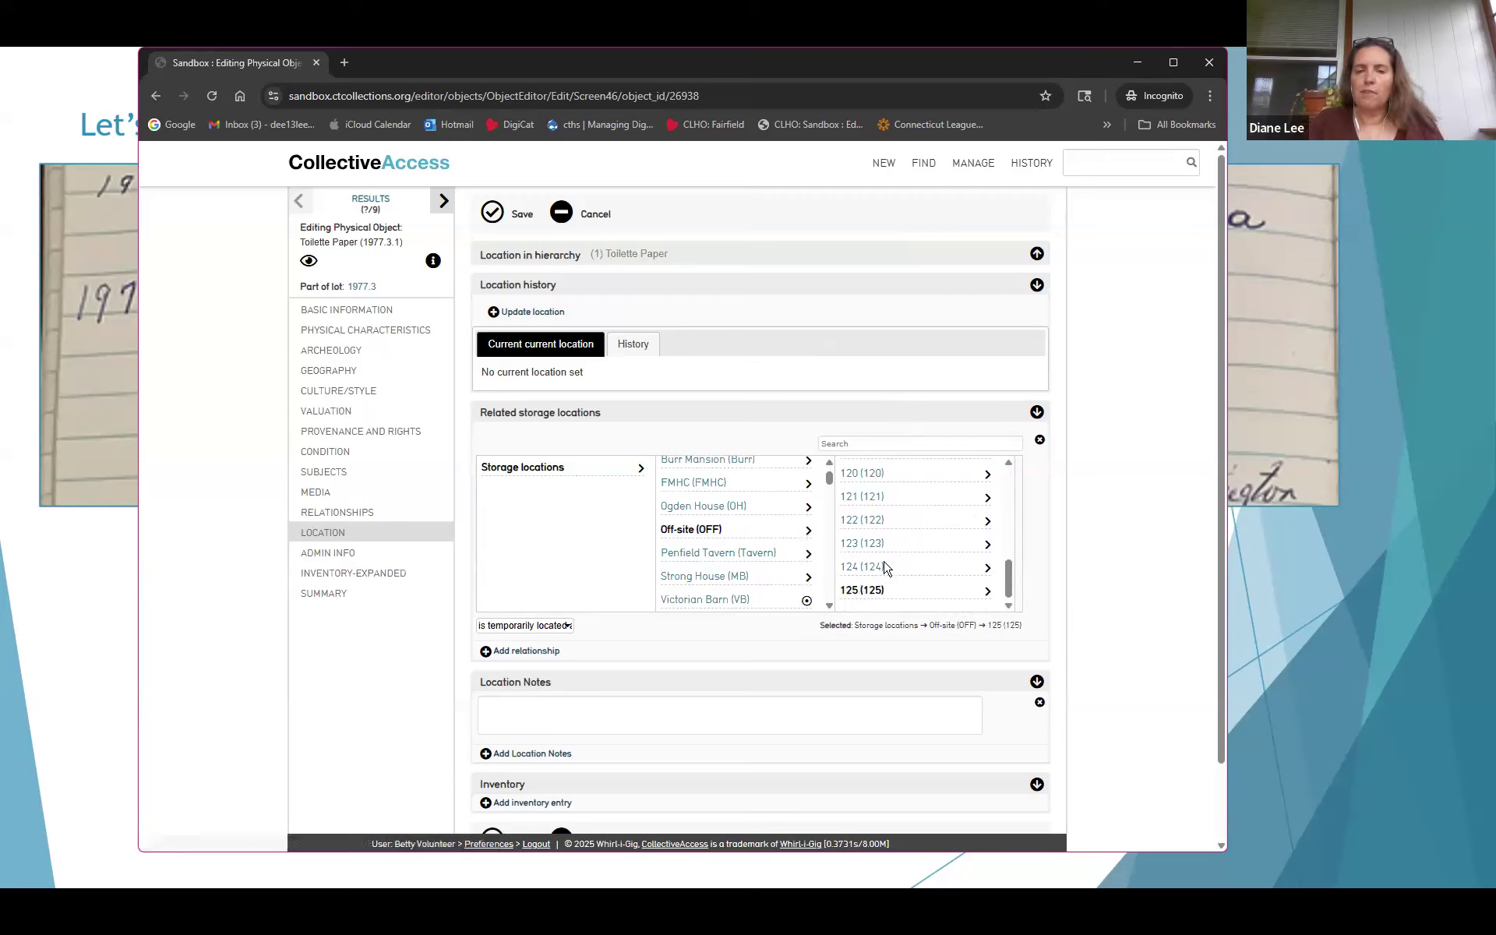
# Add the location note 'Possibly in Box FHS 123' and save
pyautogui.click(838, 706)
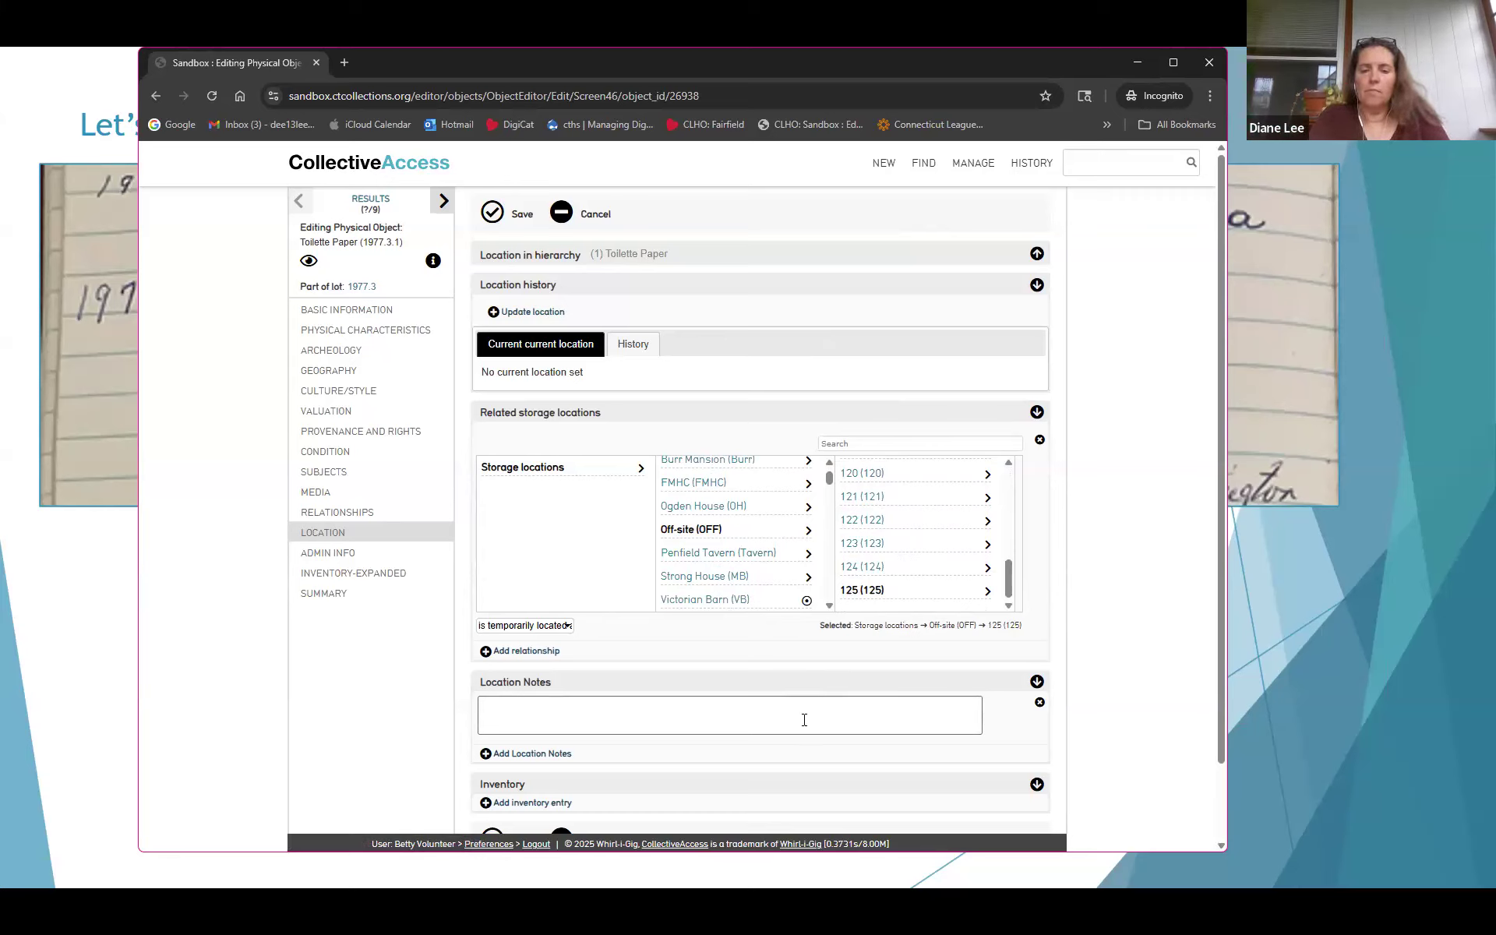
pyautogui.write('Possibl')
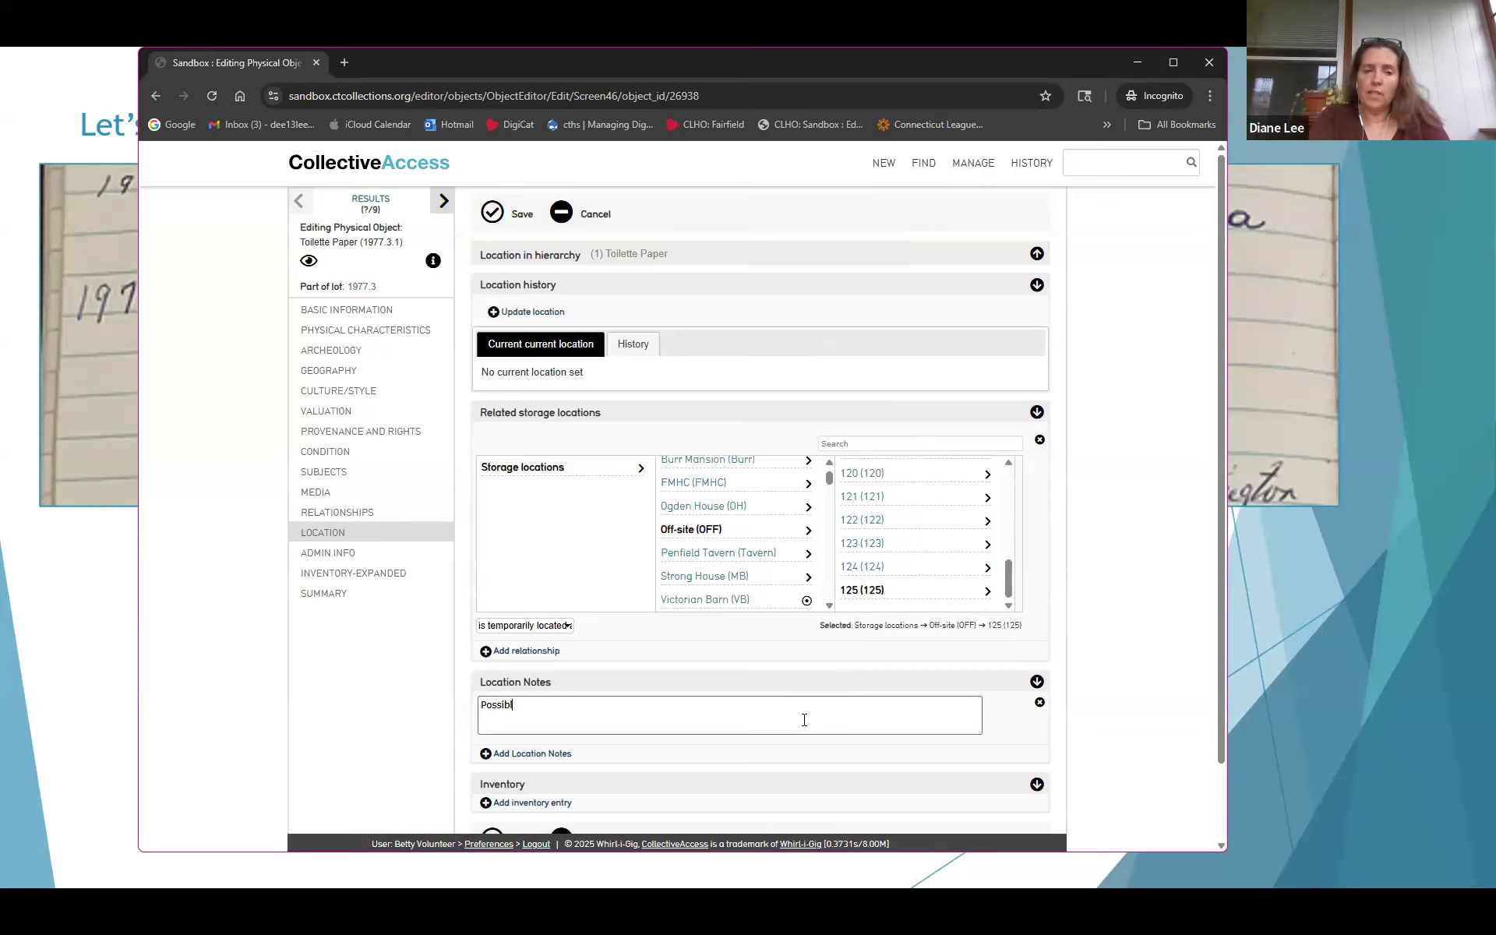
pyautogui.write('y in Box ')
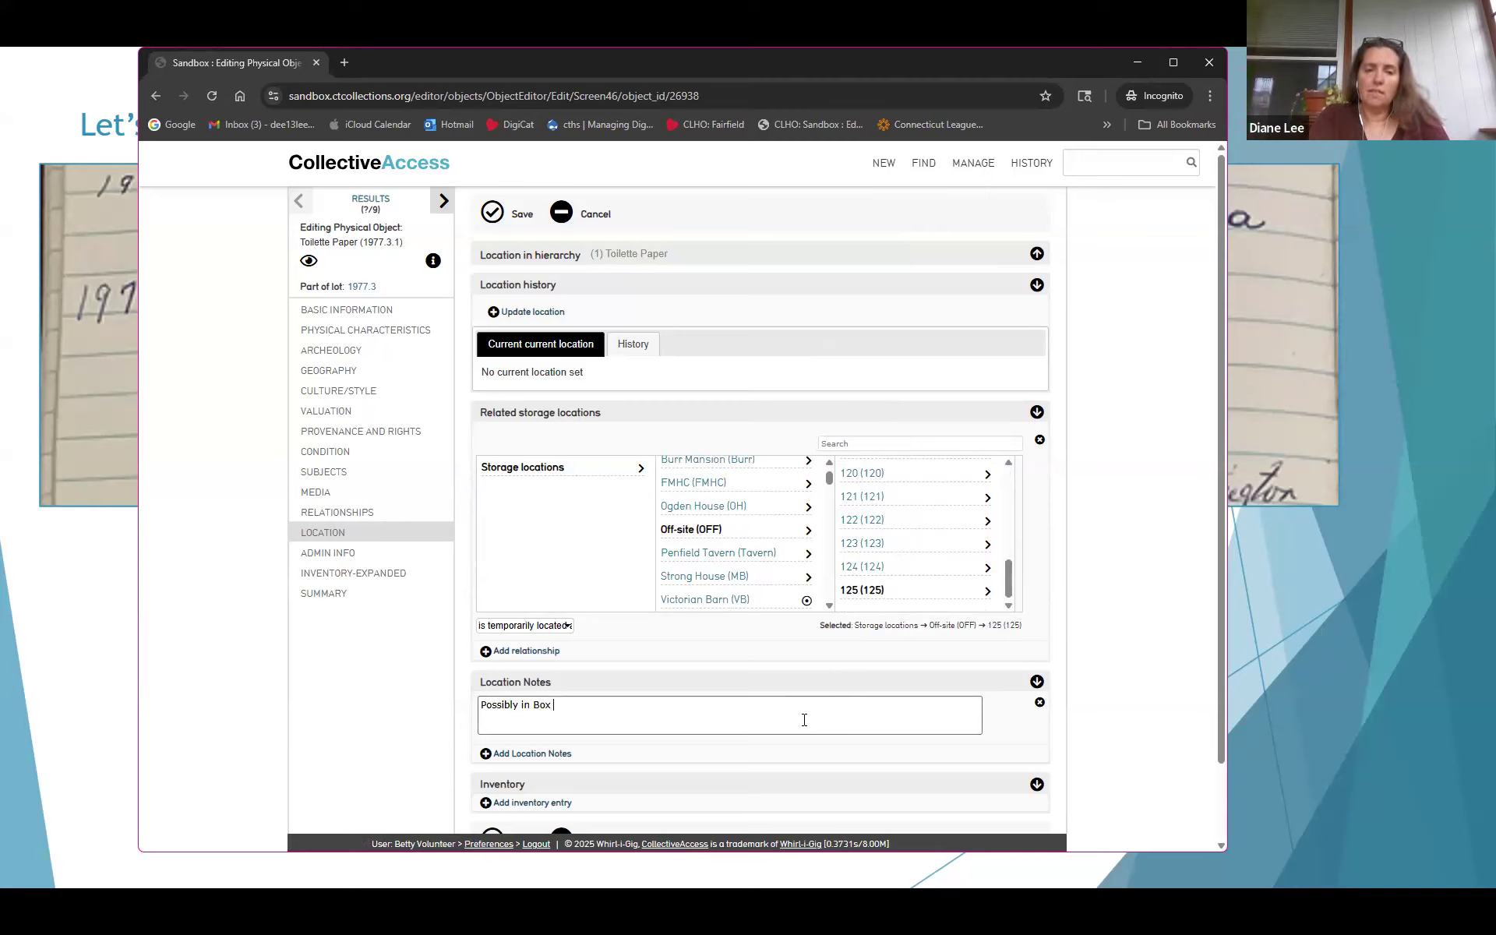
pyautogui.write('FHS 123')
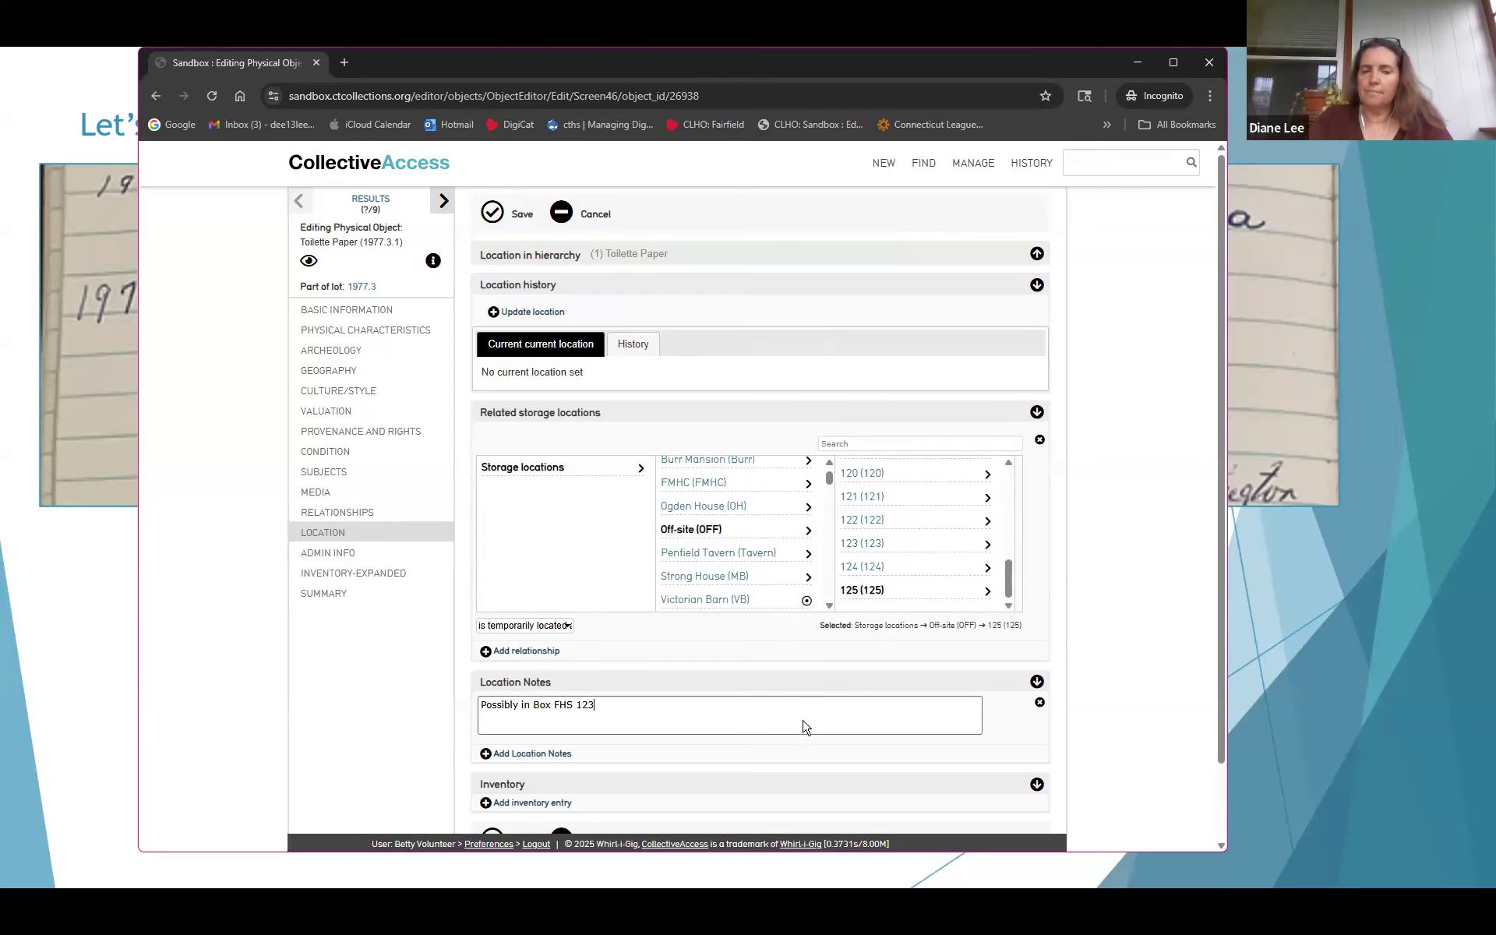
pyautogui.scroll(2, 701, 537)
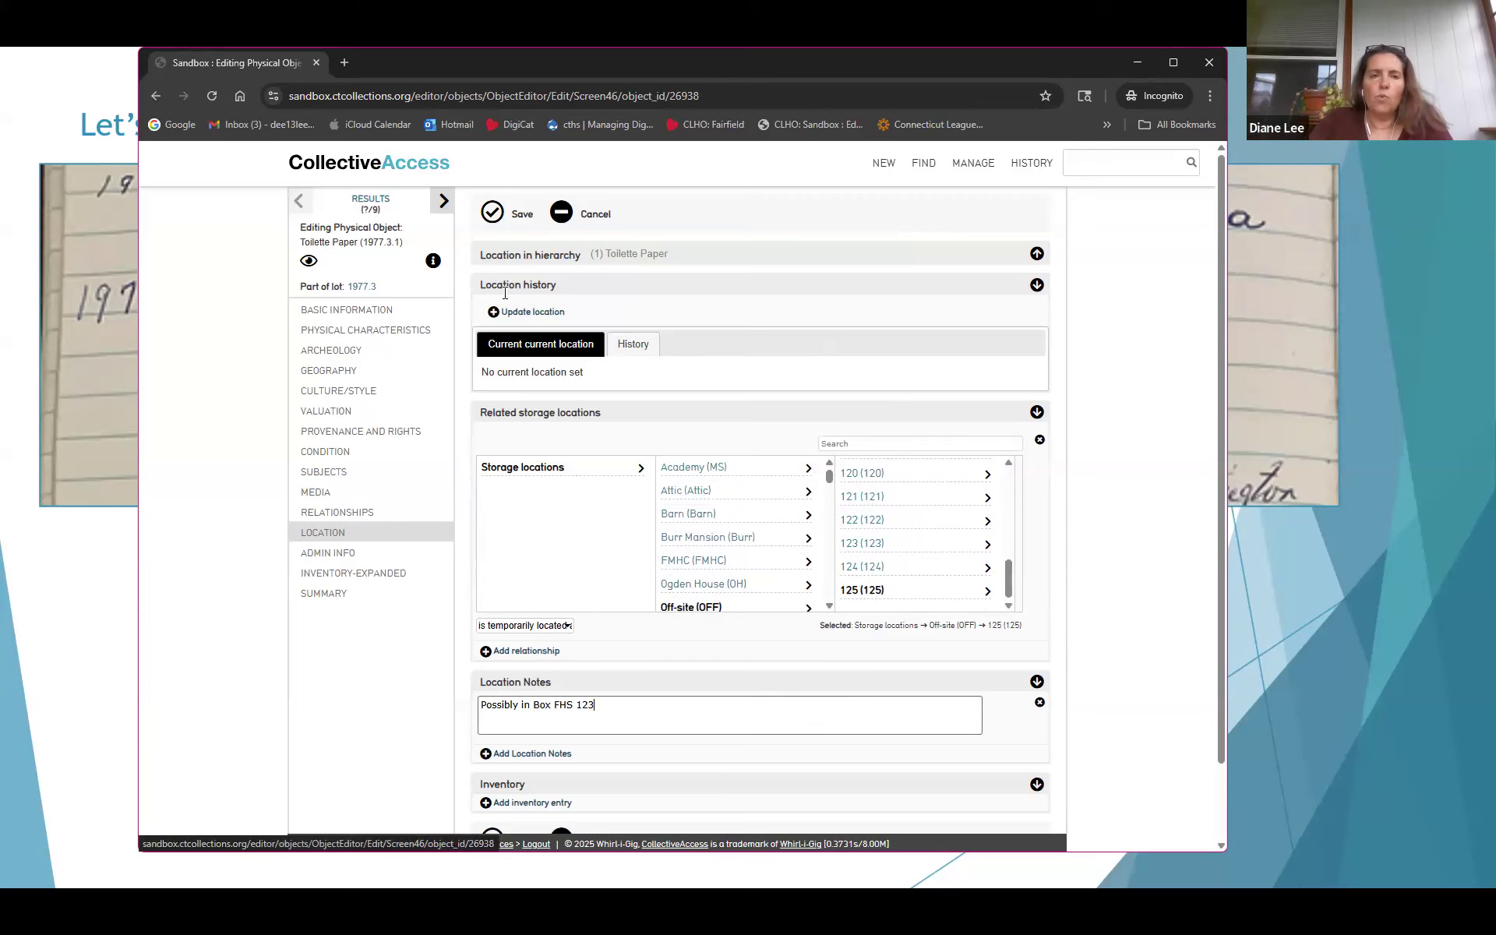
pyautogui.click(494, 216)
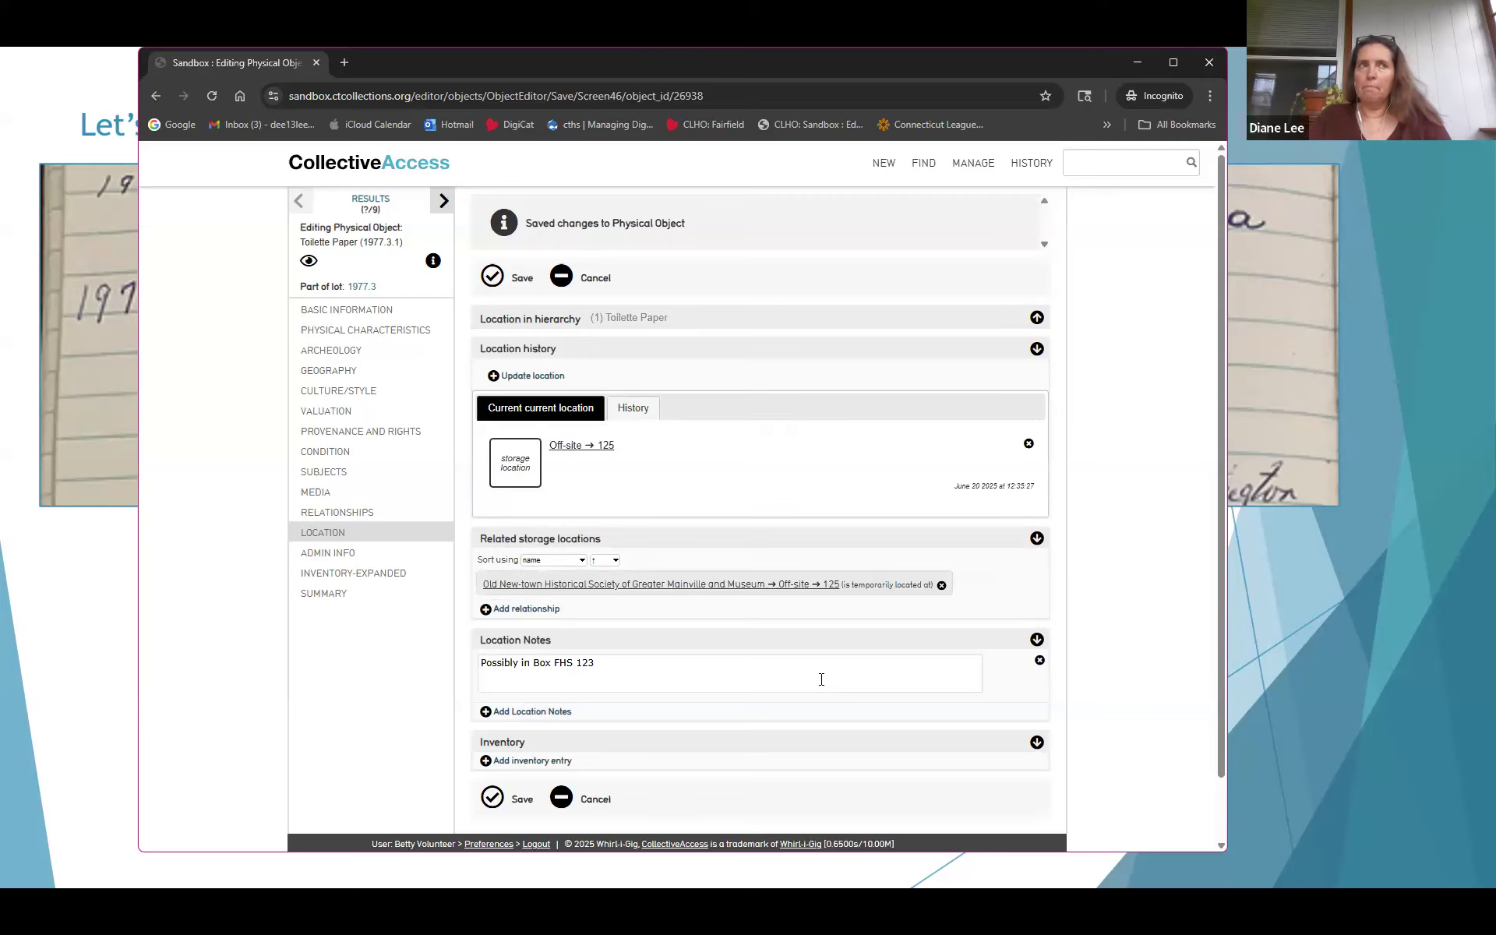
# Scroll down to confirm Off-site → 125 is listed as the current storage location
pyautogui.scroll(-1, 821, 680)
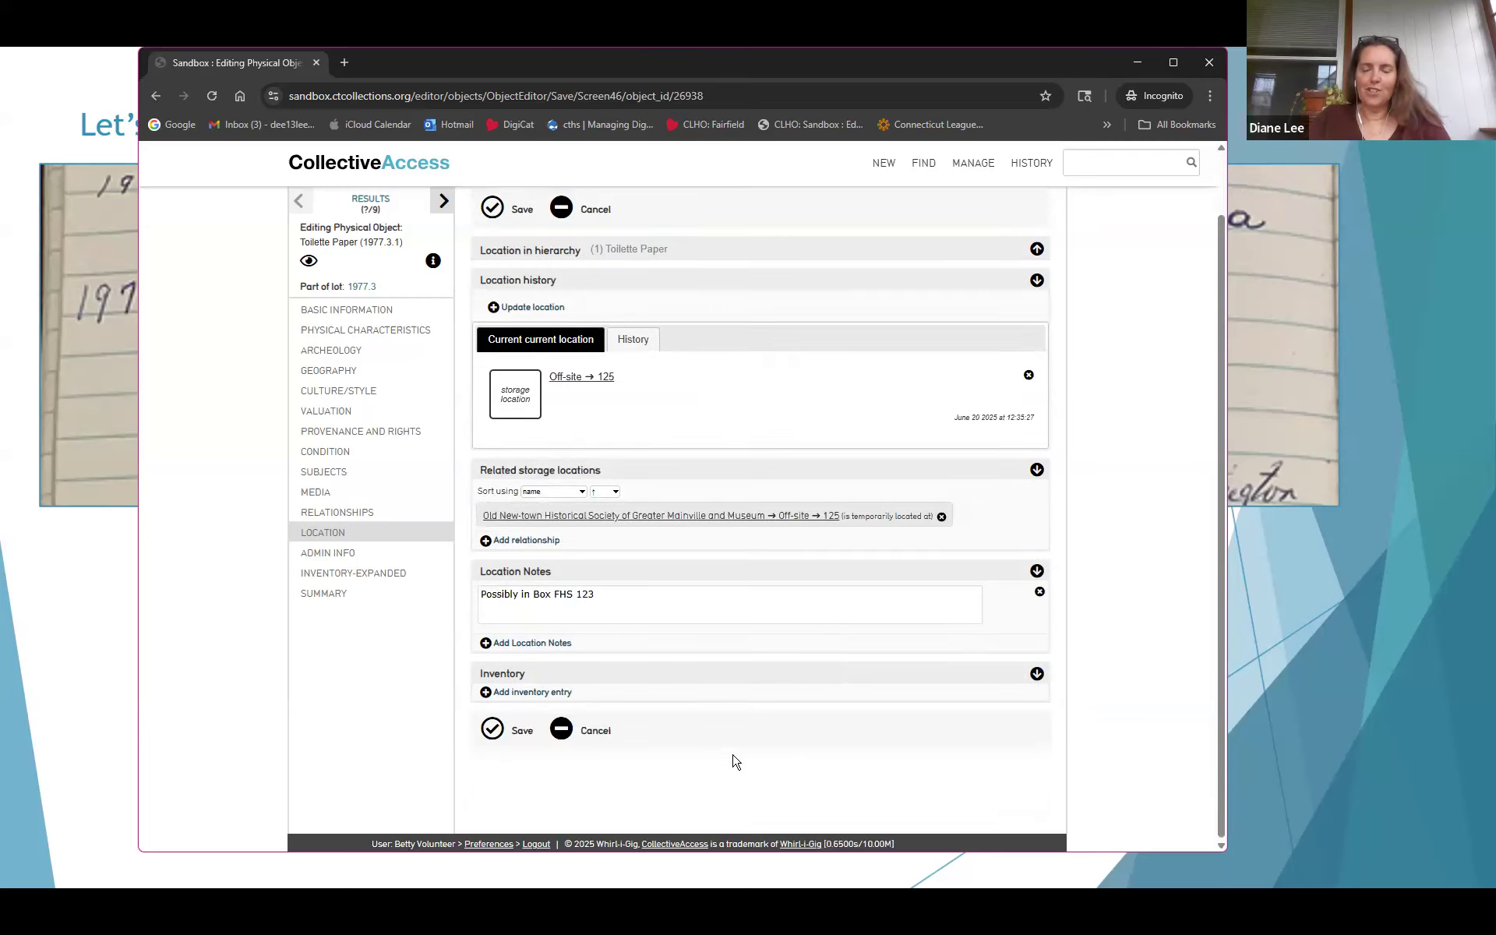
# Add an inventory entry and select the inventorying person in Inventoried by
pyautogui.click(521, 694)
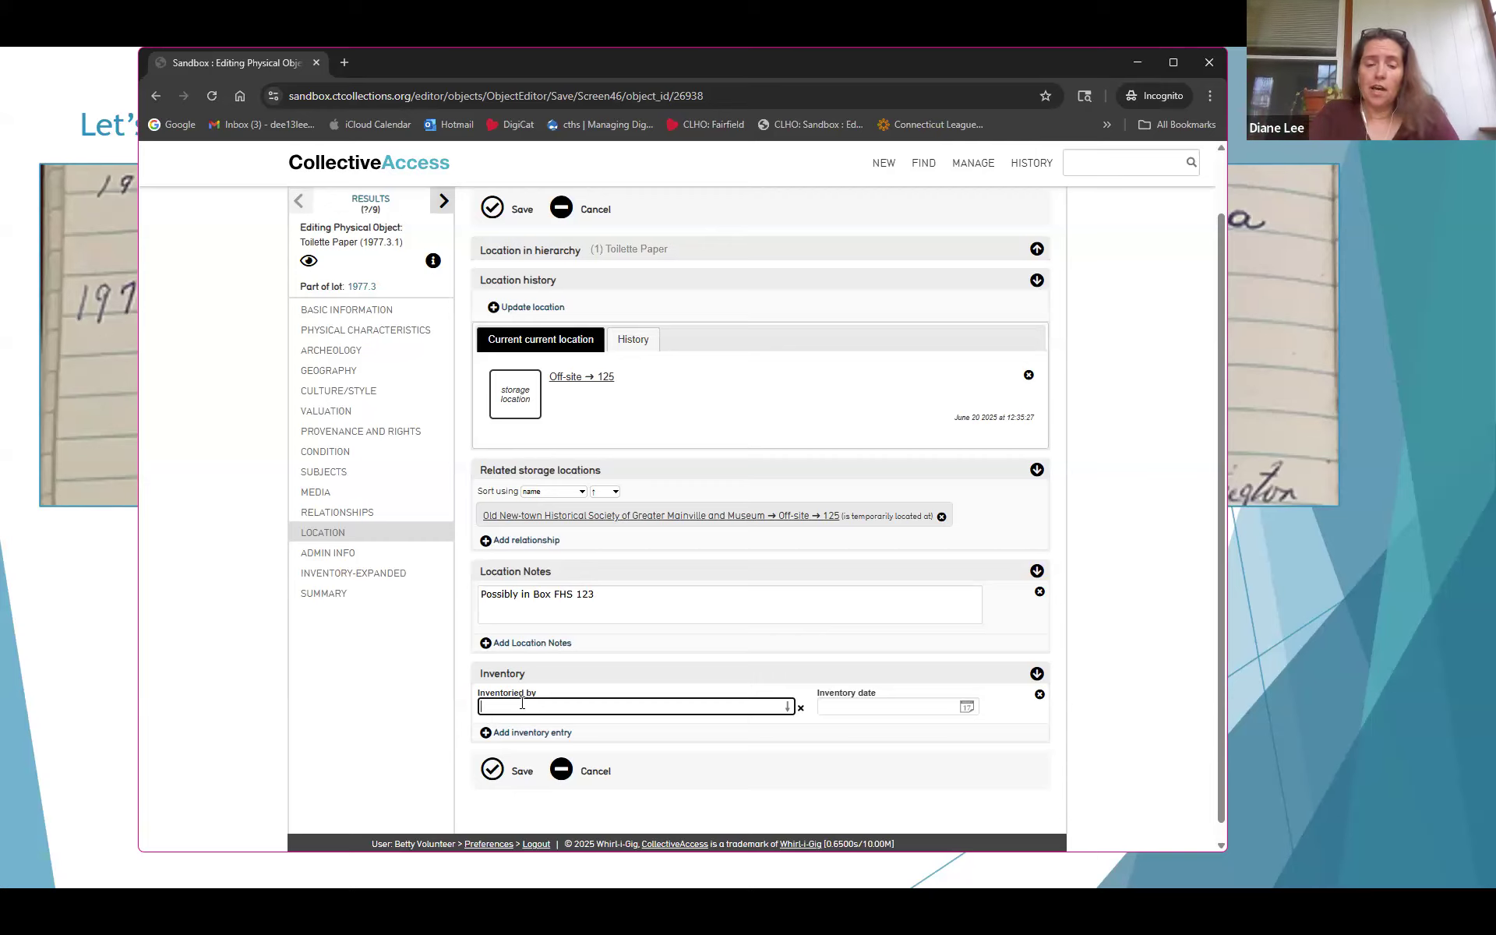
pyautogui.write('Dina')
pyautogui.press('BackSpace')
pyautogui.write('ane')
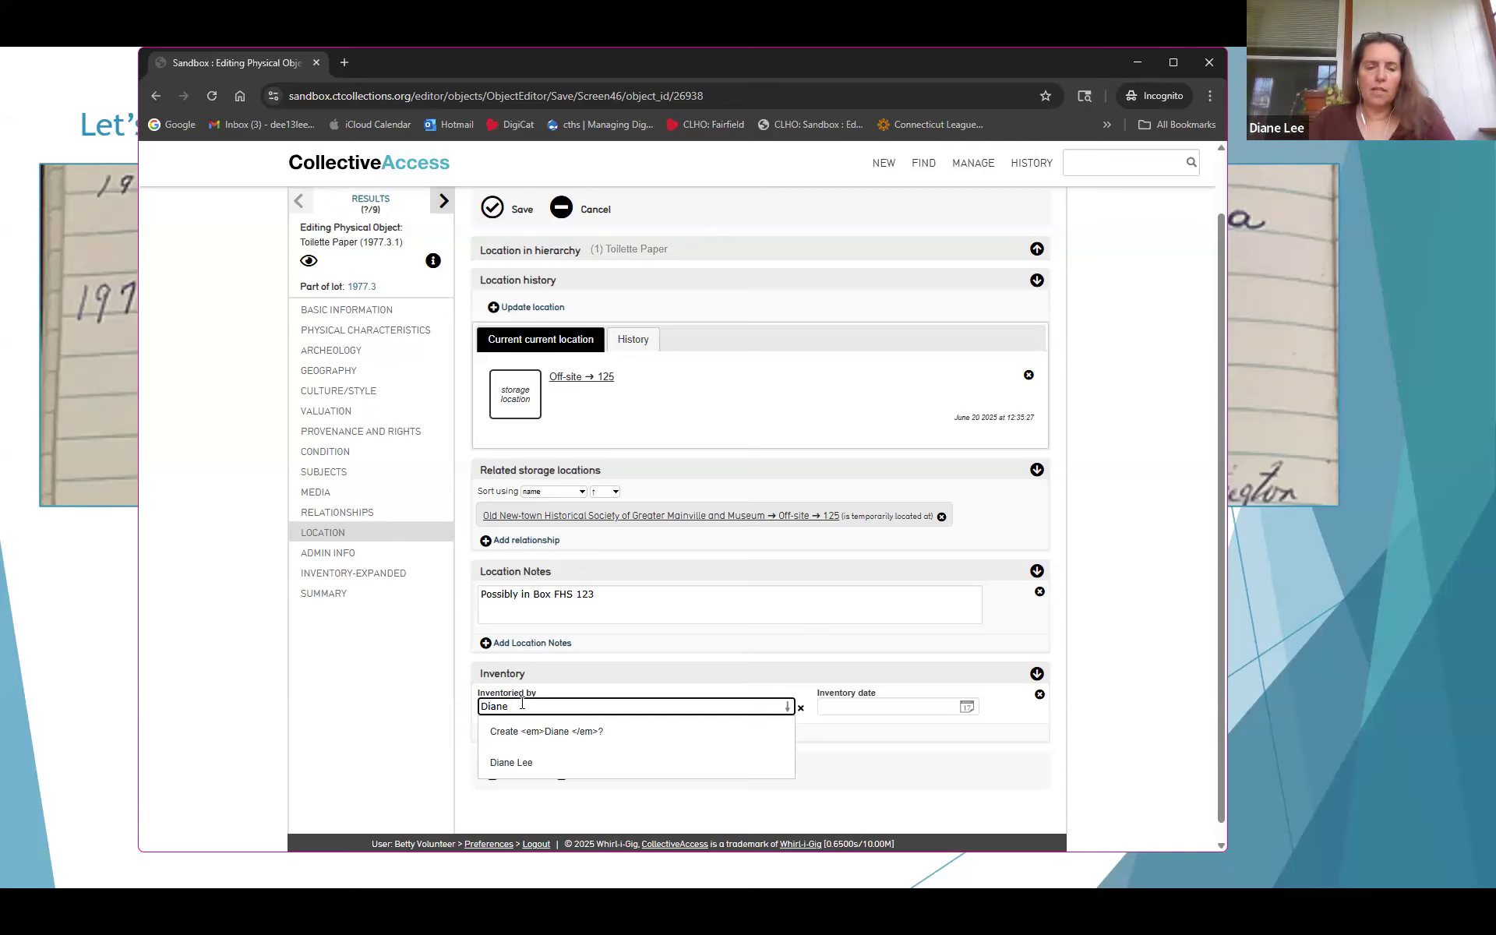
pyautogui.click(526, 764)
# Set the inventory date to June 18, 2025, save, and return to Basic Information
pyautogui.click(883, 706)
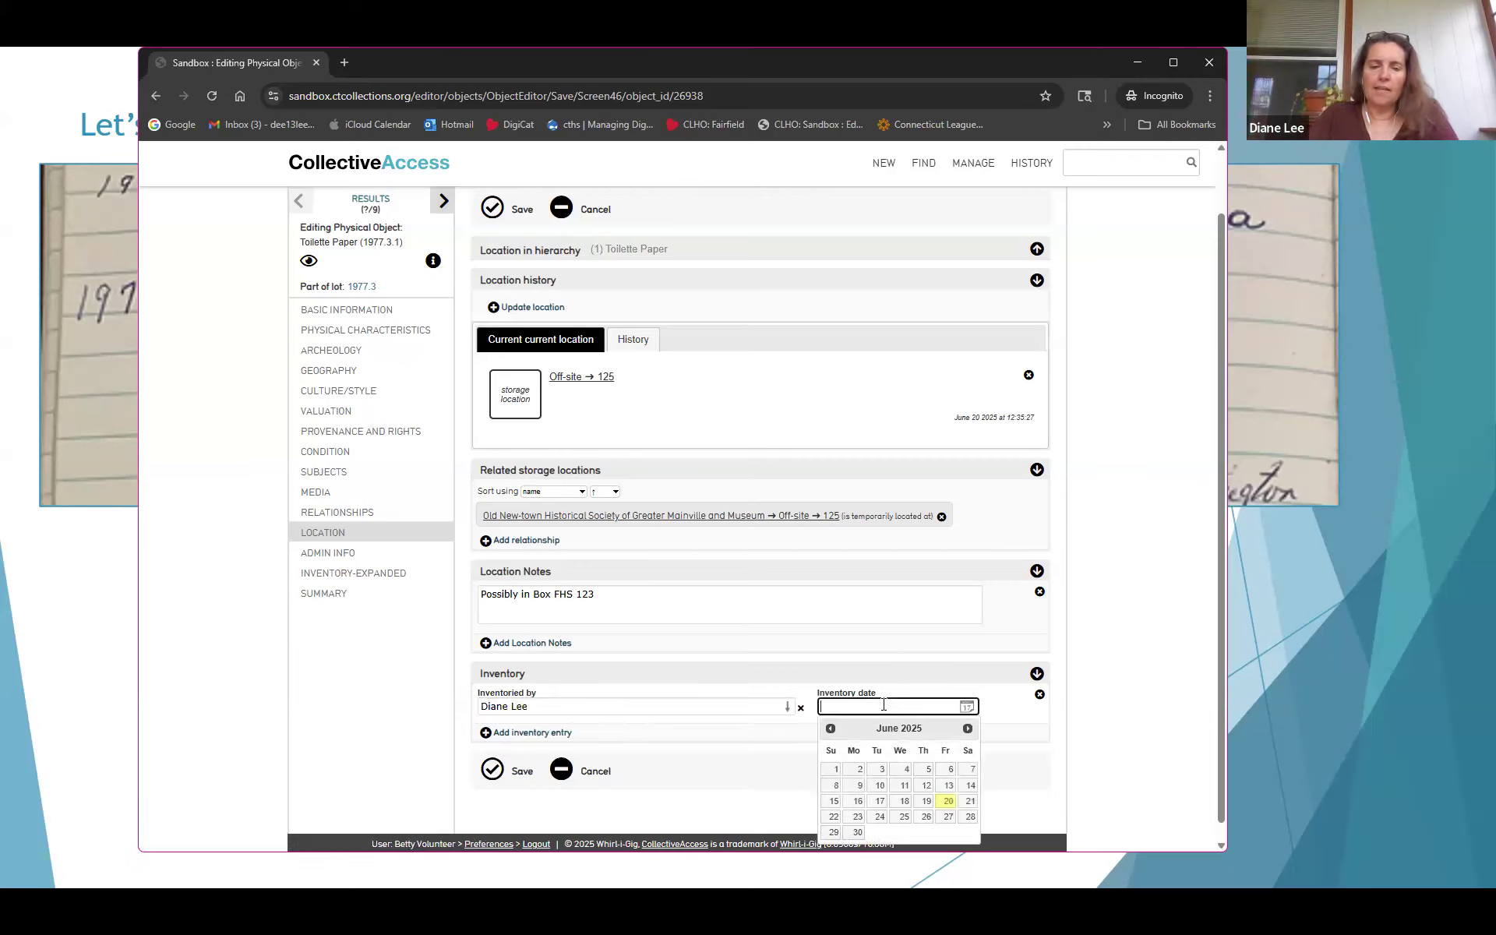
pyautogui.write('6/19/2025')
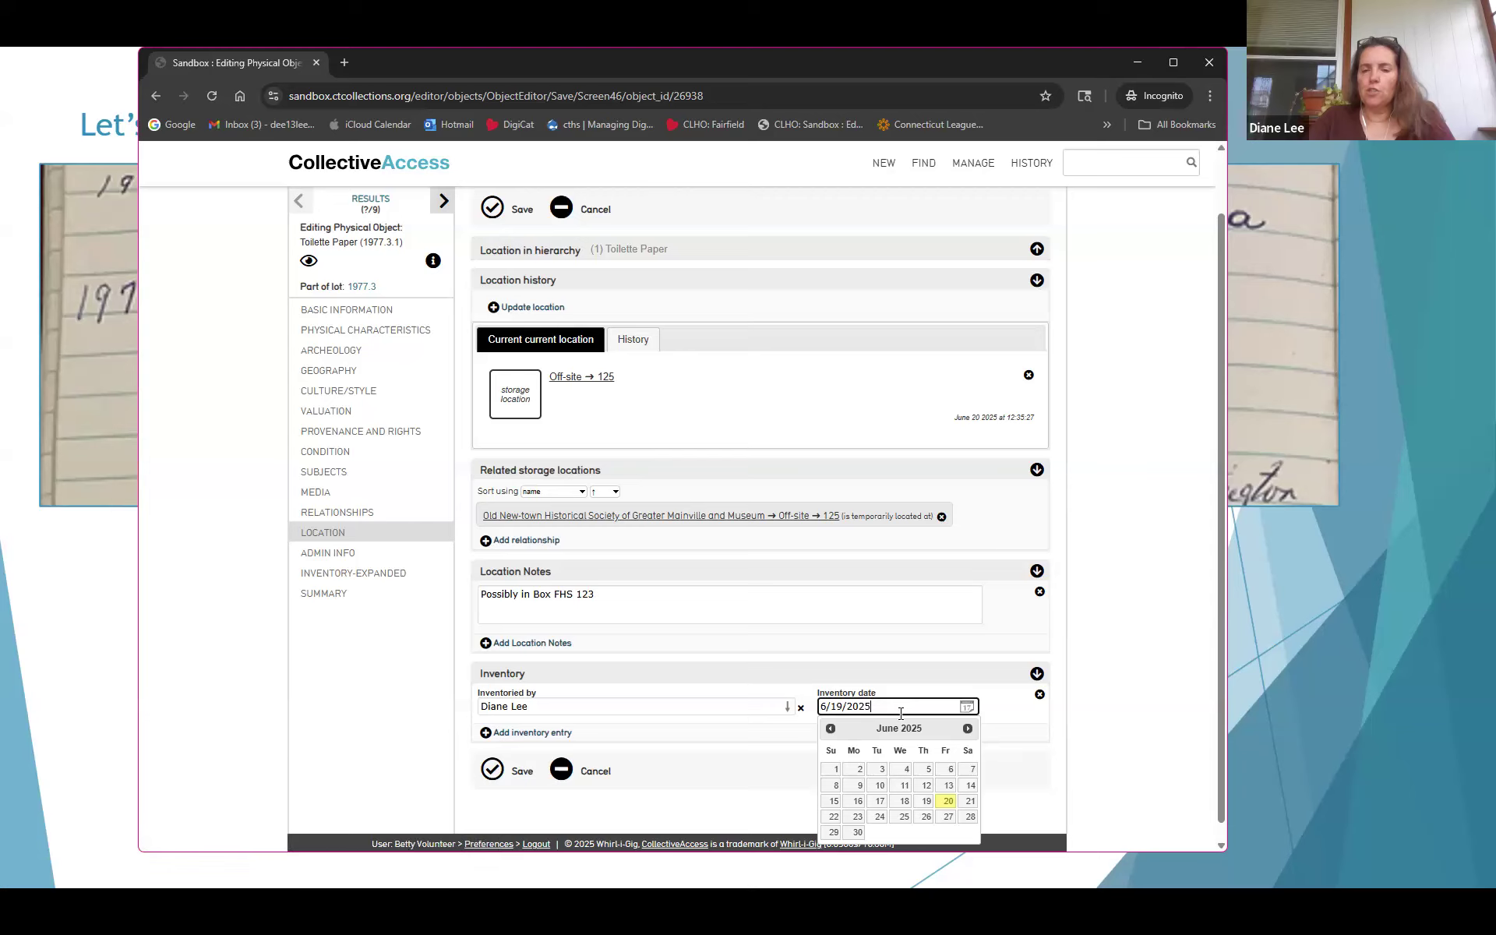
pyautogui.click(904, 801)
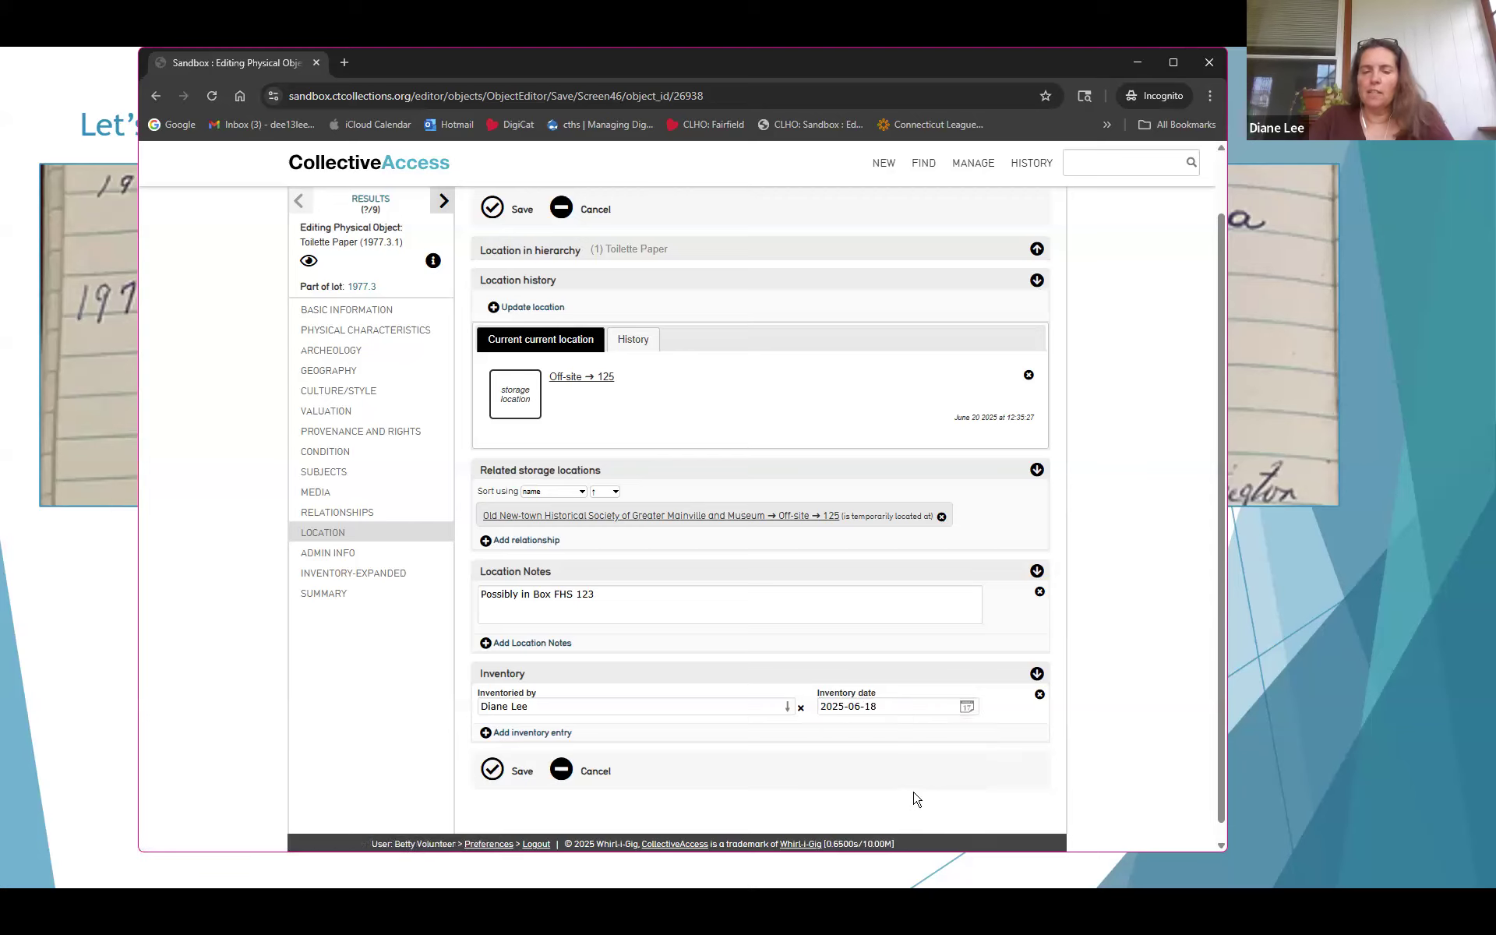
pyautogui.click(493, 770)
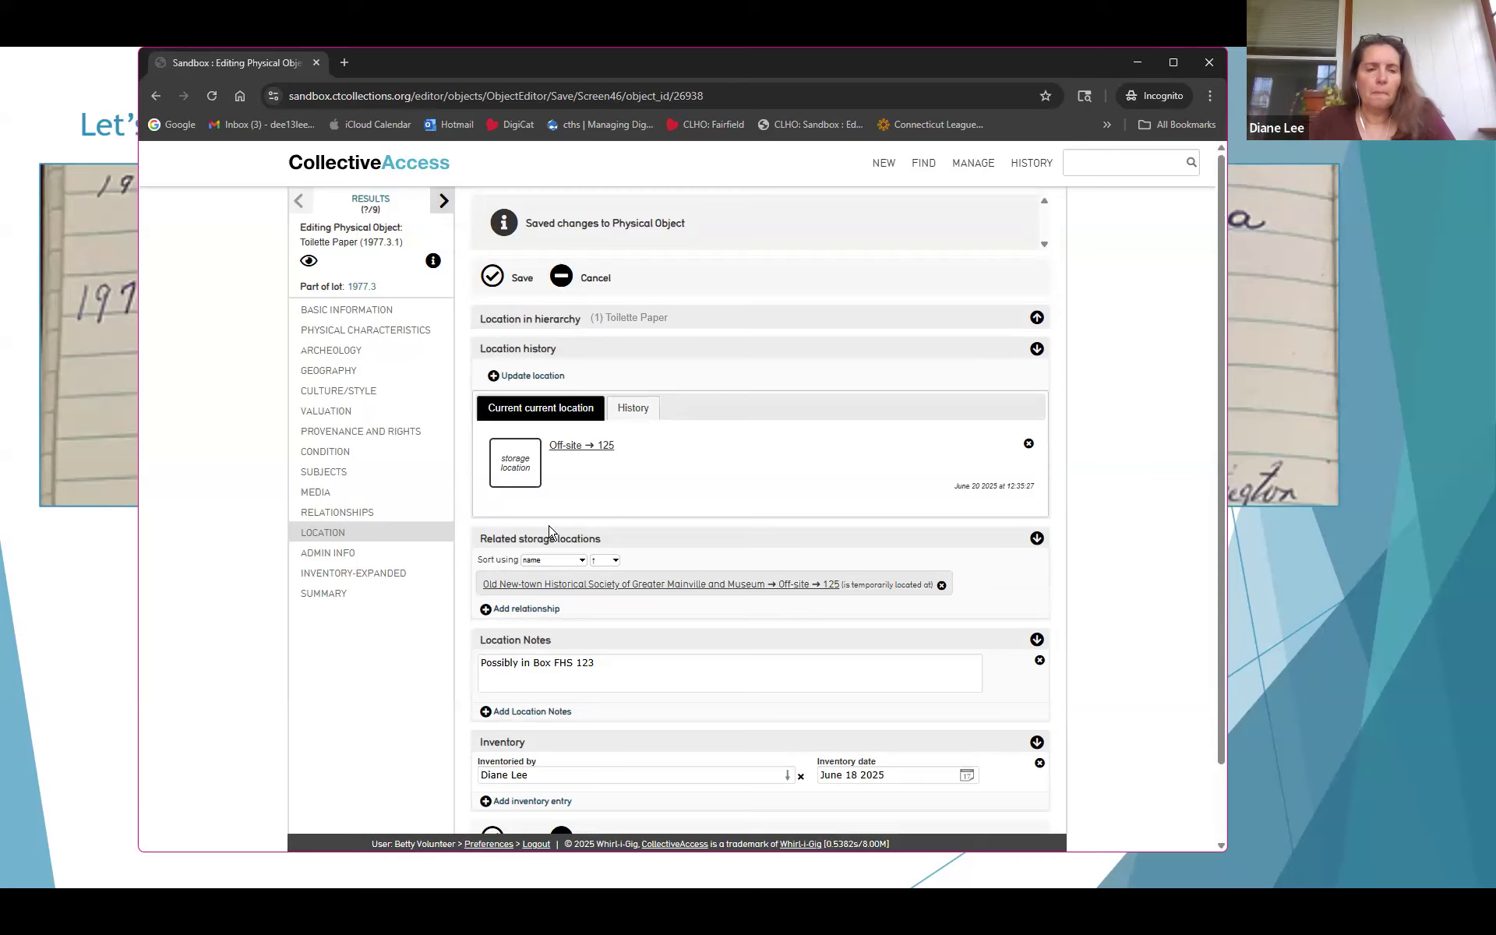
pyautogui.click(340, 311)
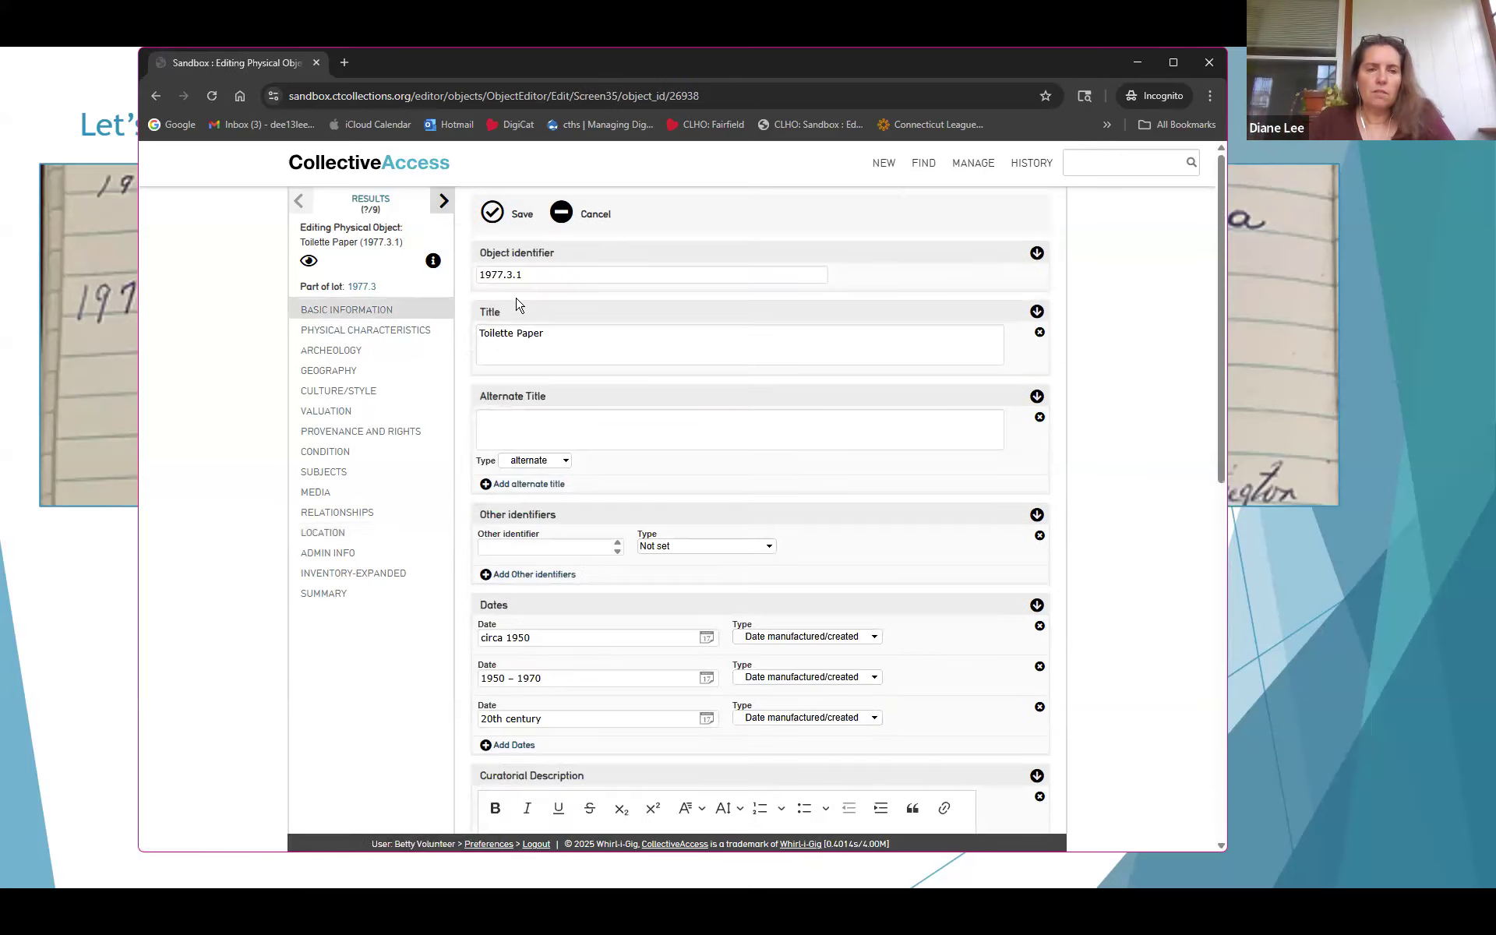
# Return to the PowerPoint slideshow and land on the 'Layout navigation' slide showing the editor's five areas
pyautogui.hotkey('alt', 'Tab')
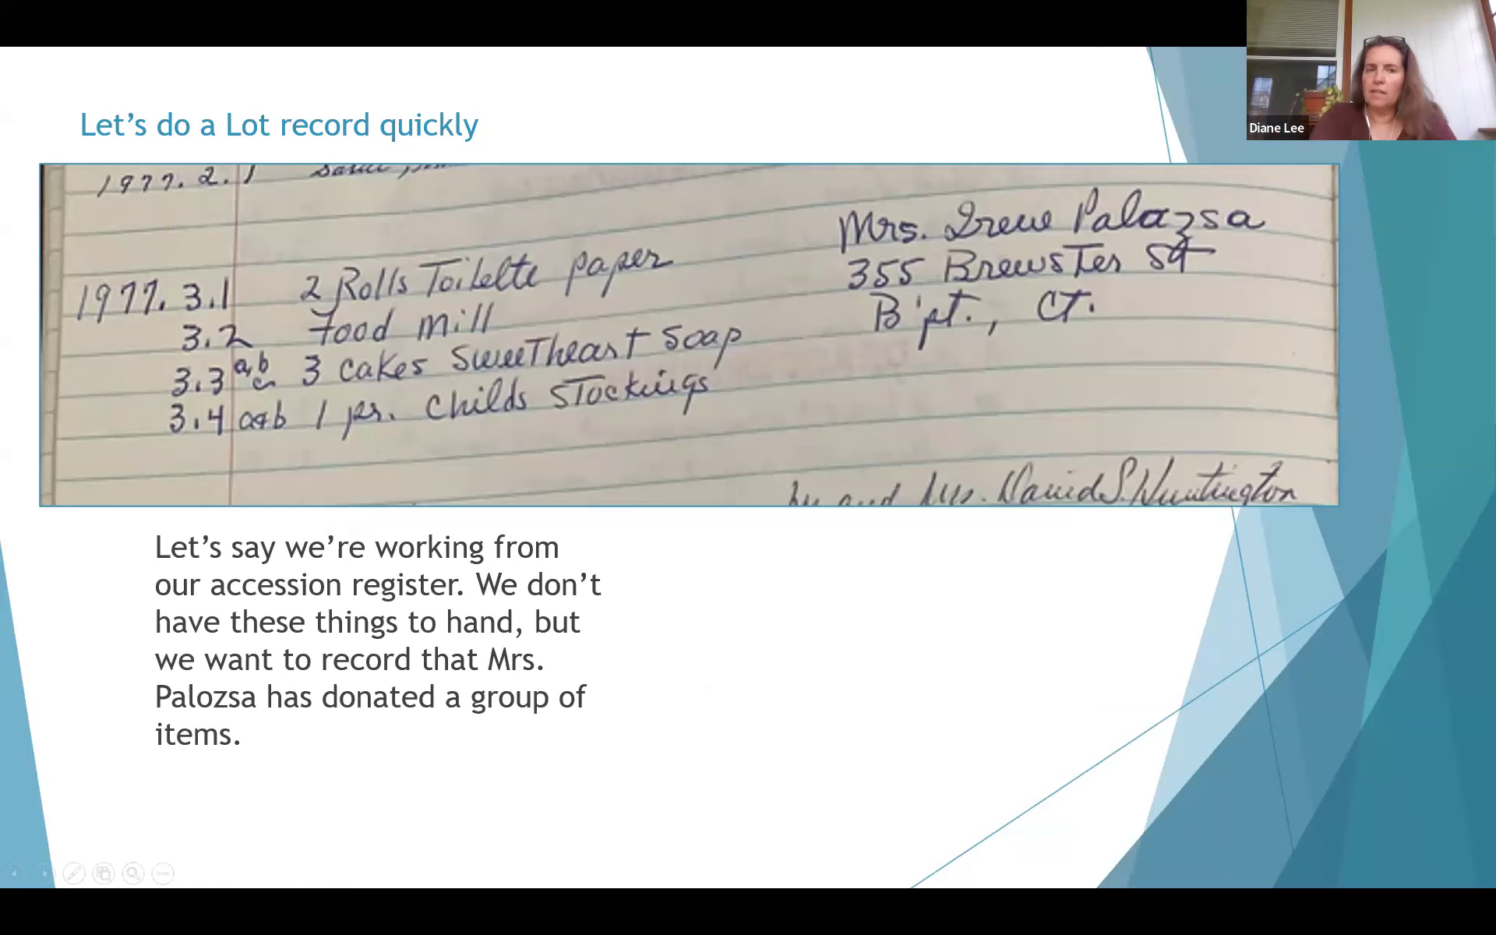
pyautogui.press('Right')
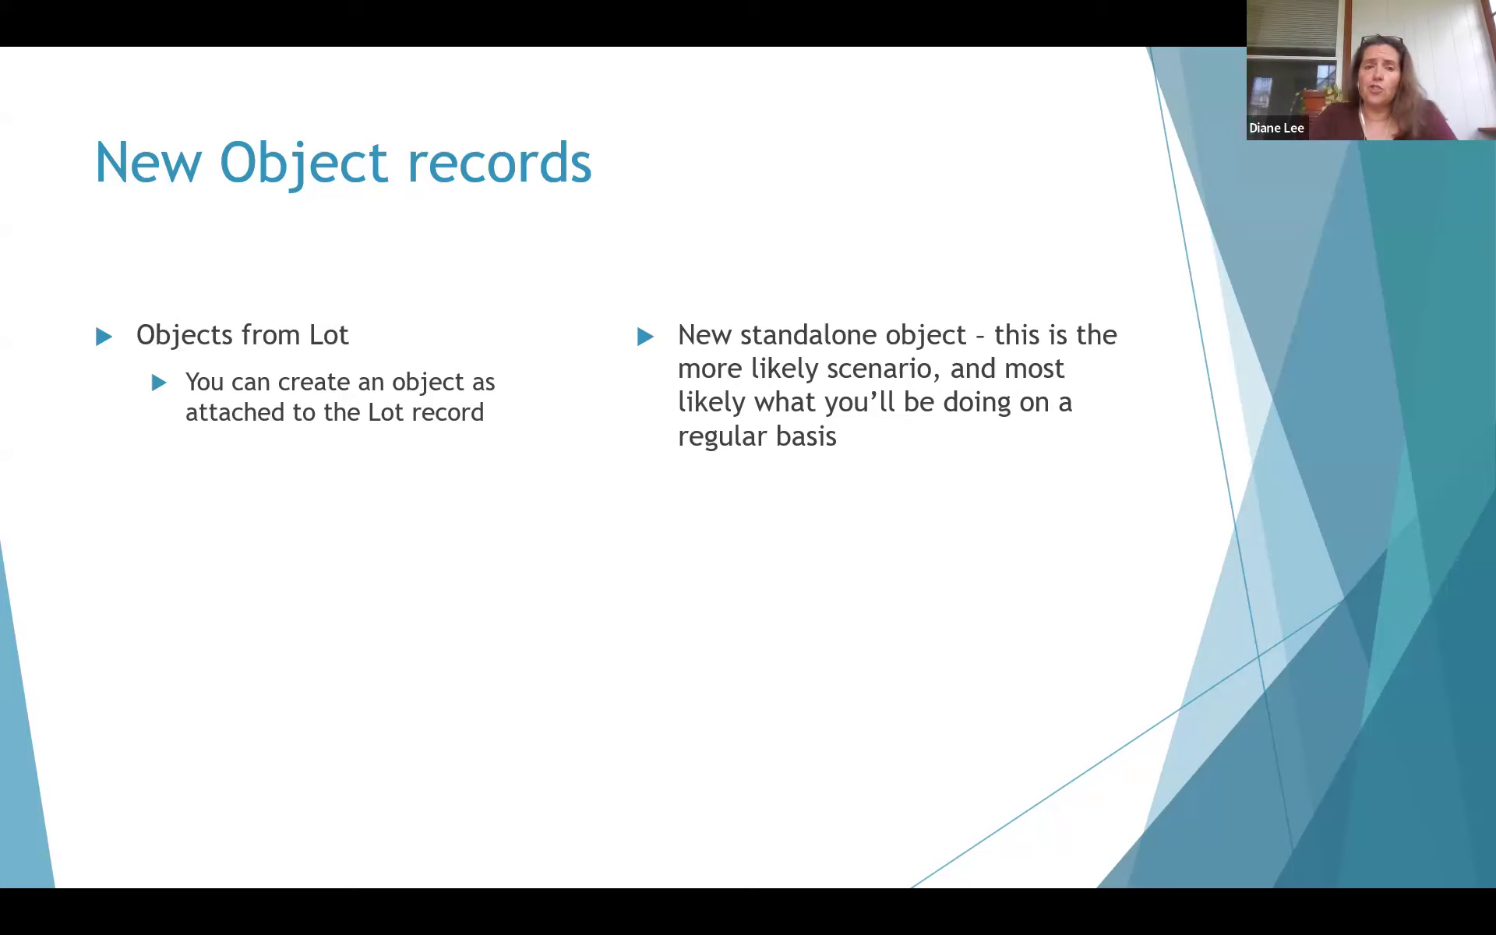
pyautogui.press('Left')
pyautogui.press('Left')
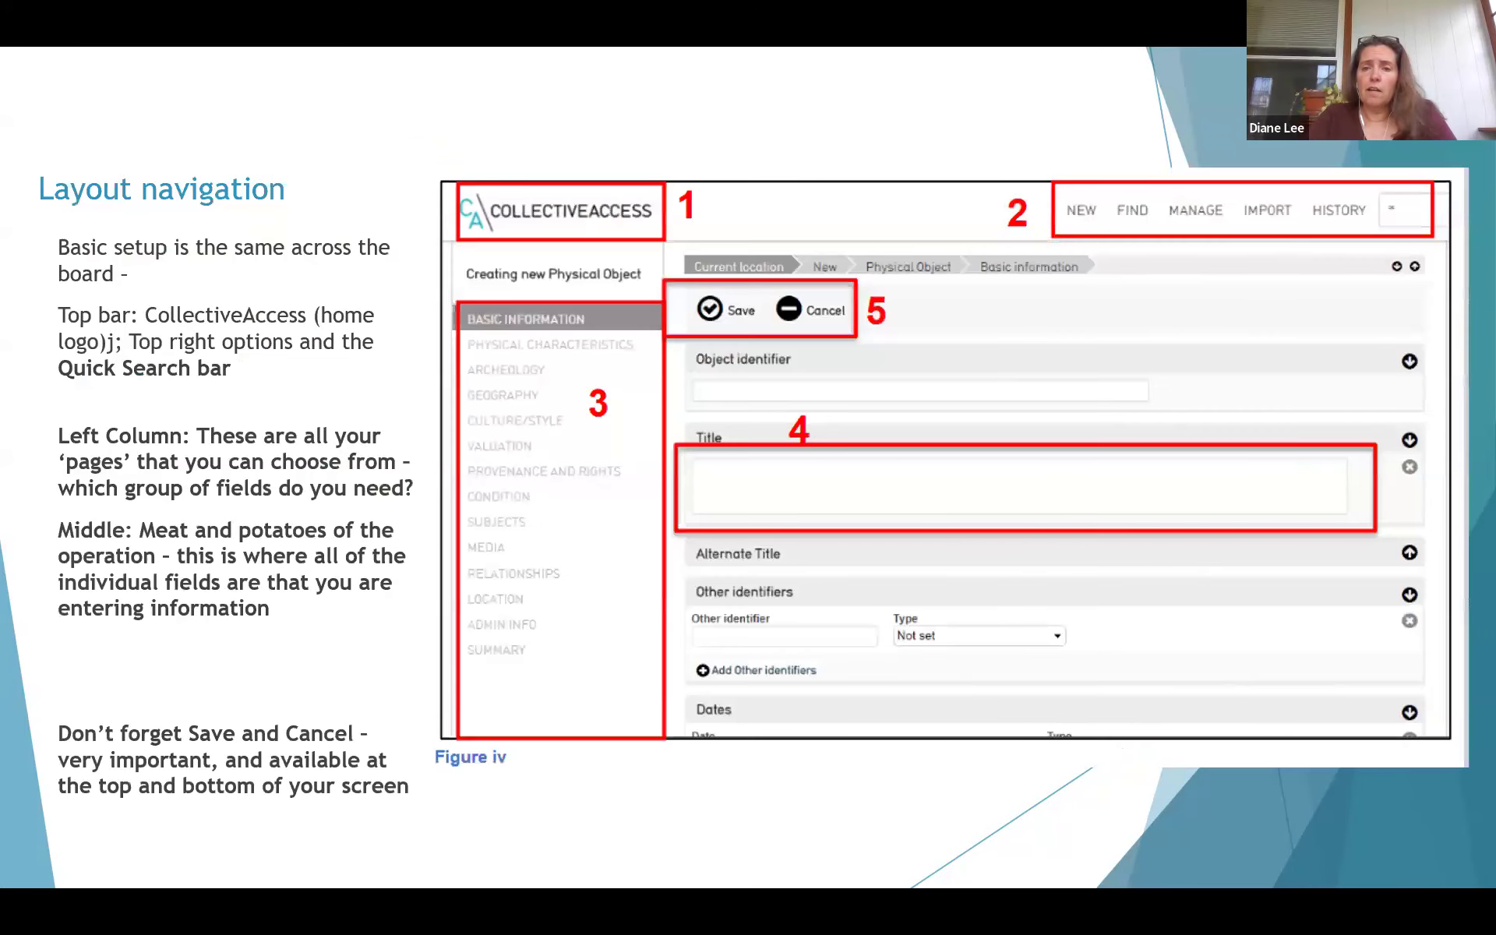
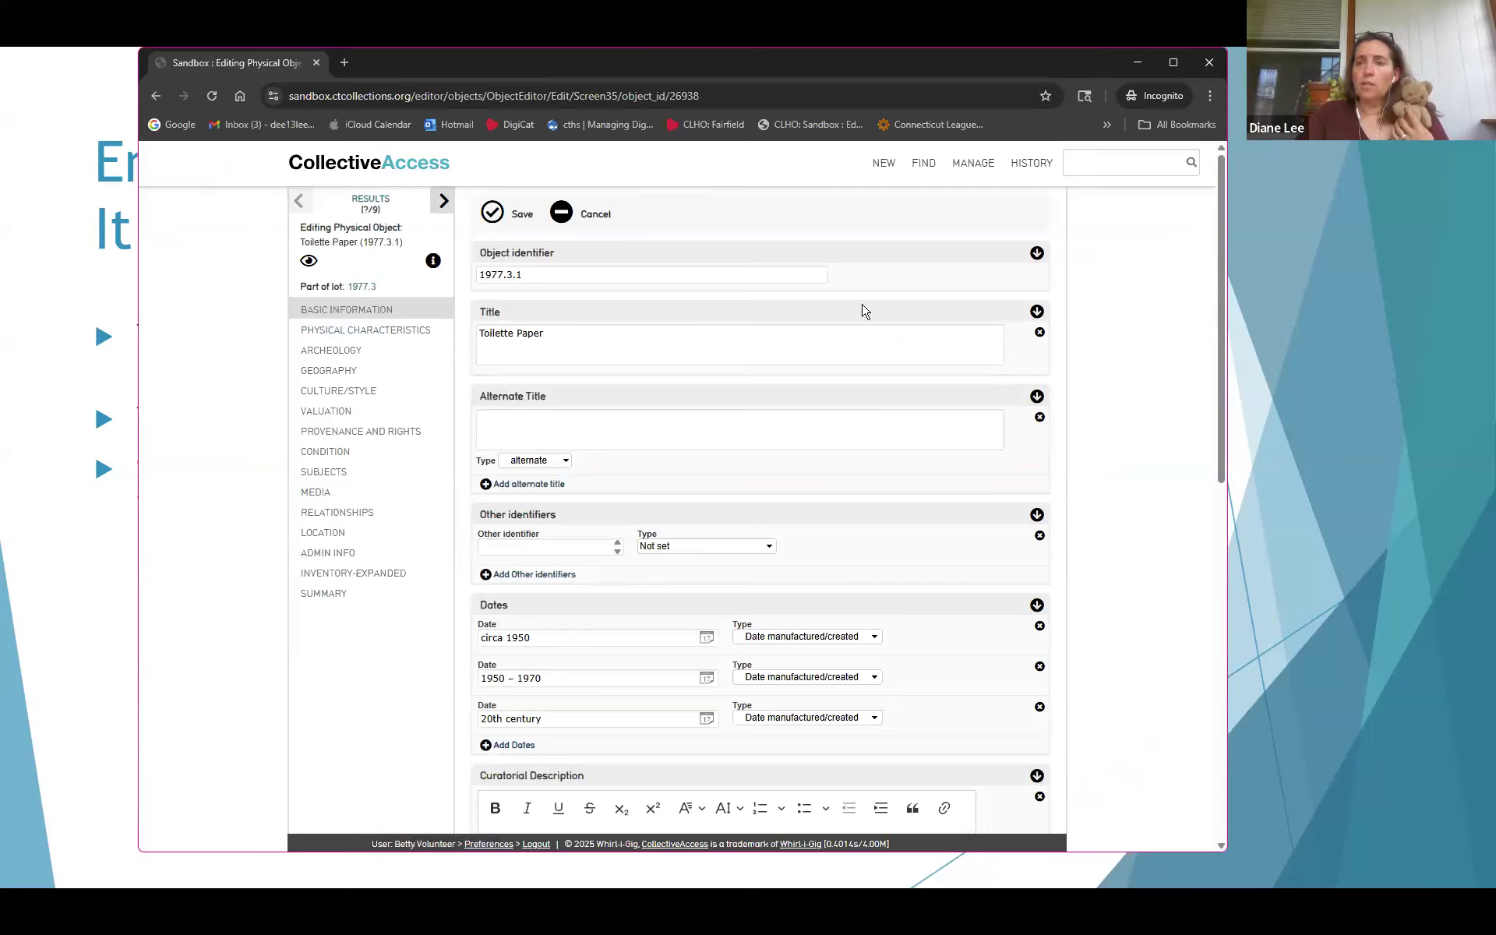
# Show the NEW menu's record types (Lot, Object, Entity, Collection, Exhibition, Storage location)
pyautogui.moveTo(879, 161)
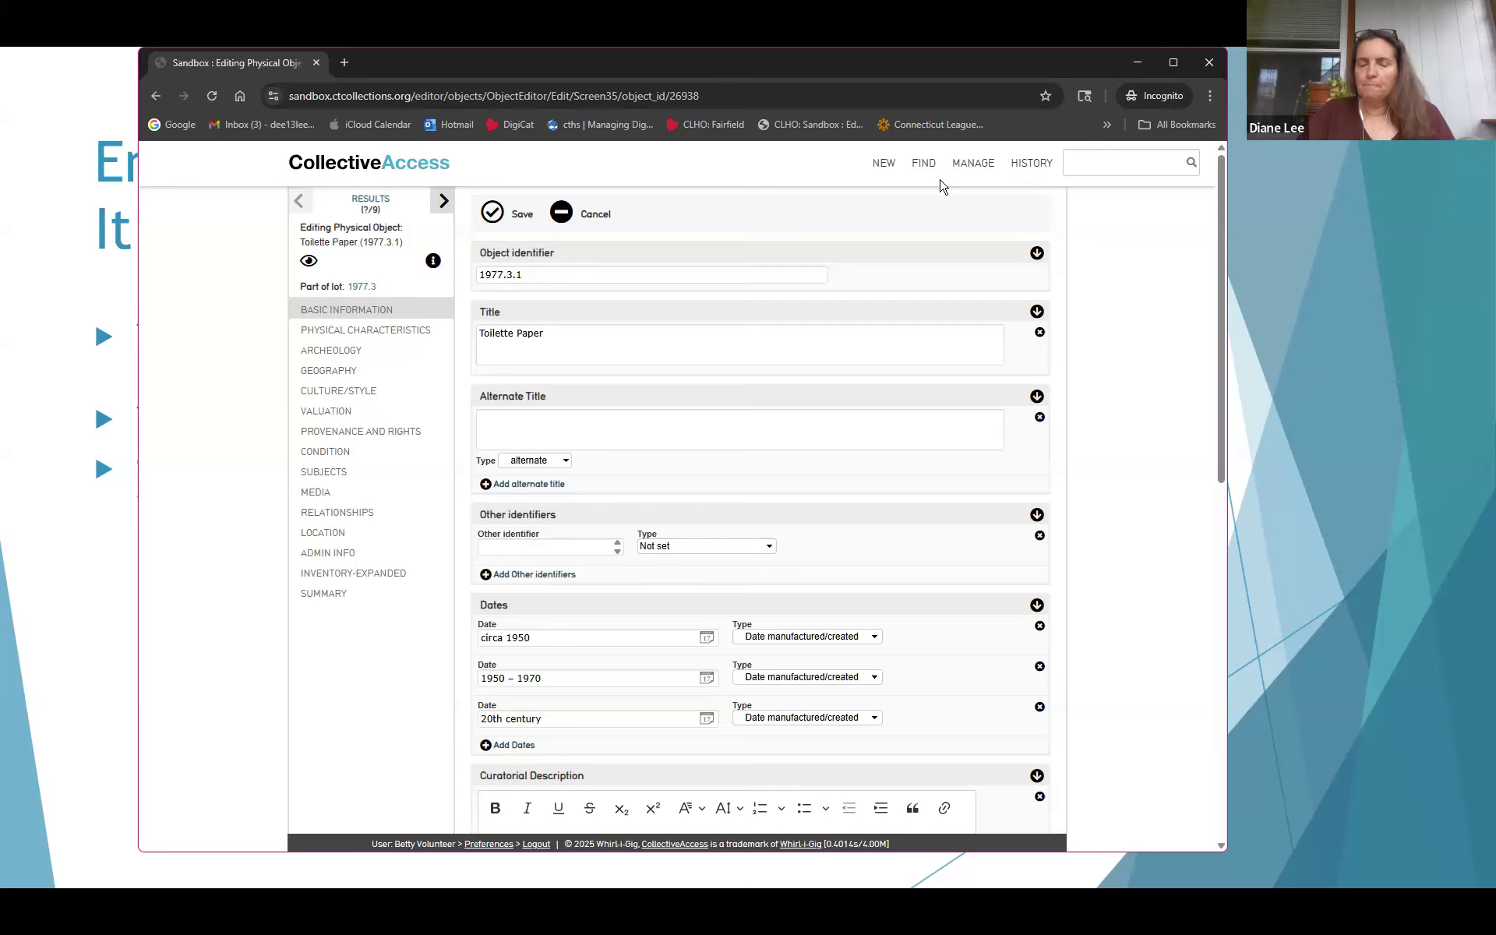
# Create a new Physical Object record from NEW > Object
pyautogui.moveTo(890, 178)
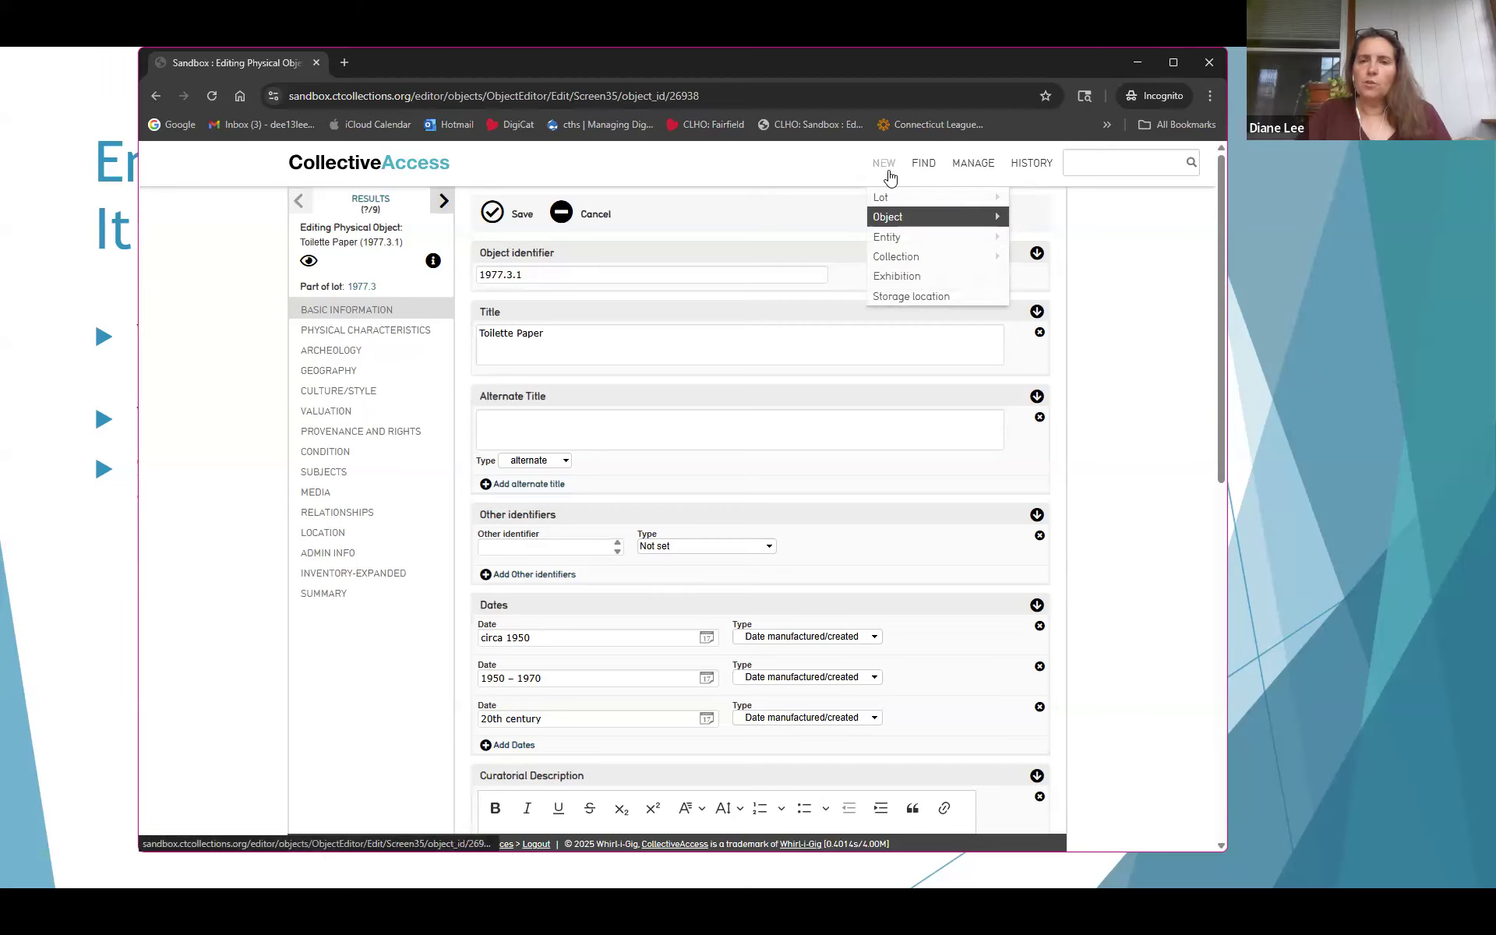
pyautogui.moveTo(908, 215)
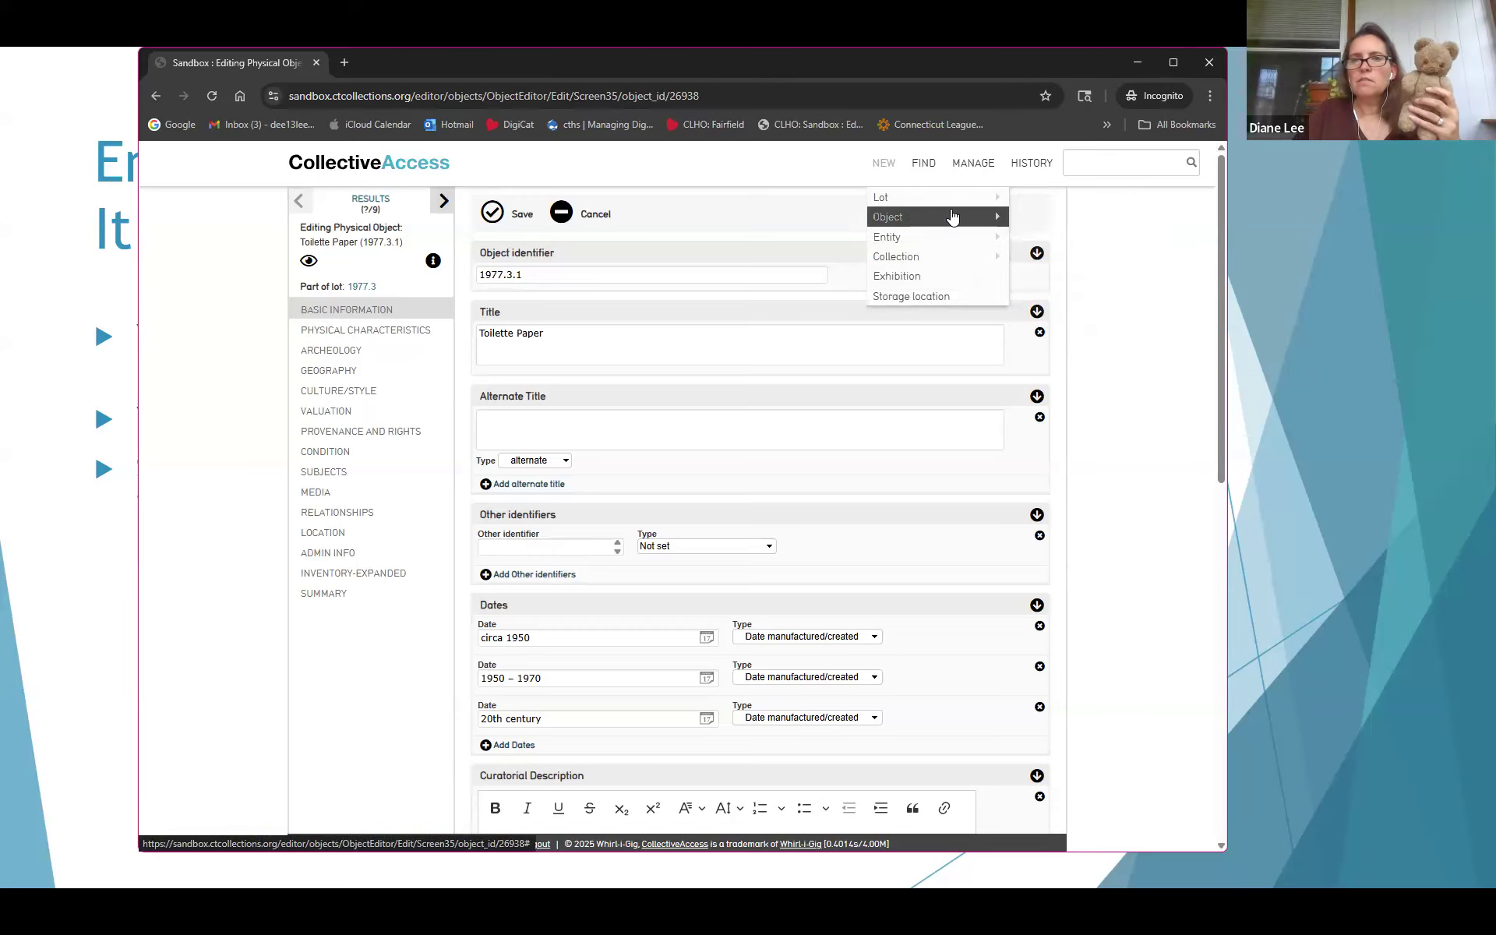
pyautogui.click(1043, 297)
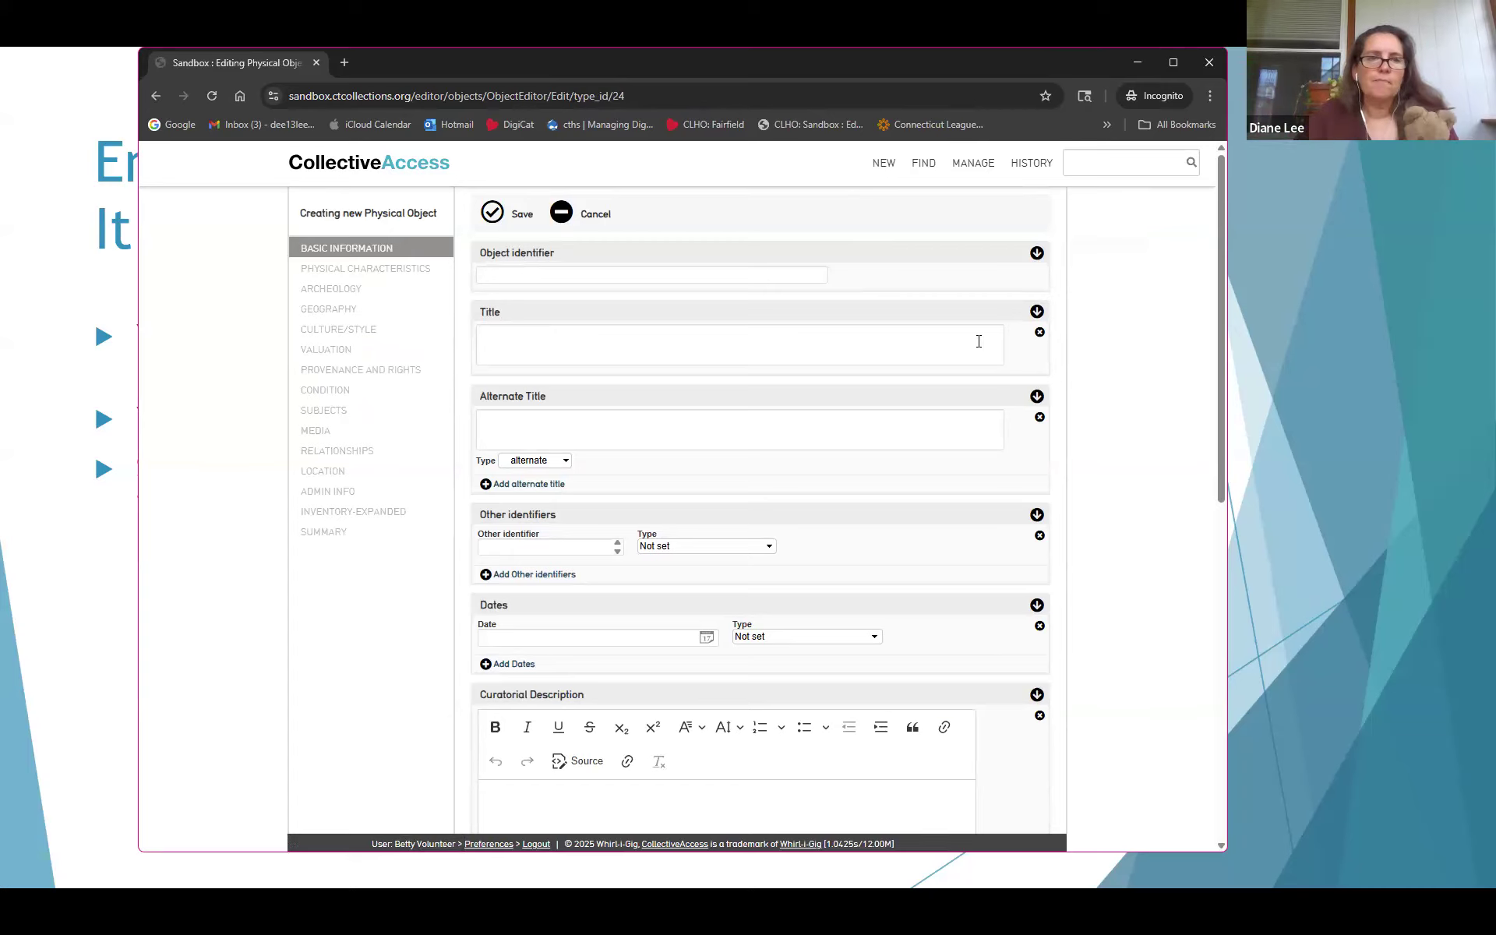
# Enter object identifier 2025.13.0 and the title Teddy Bear
pyautogui.click(689, 276)
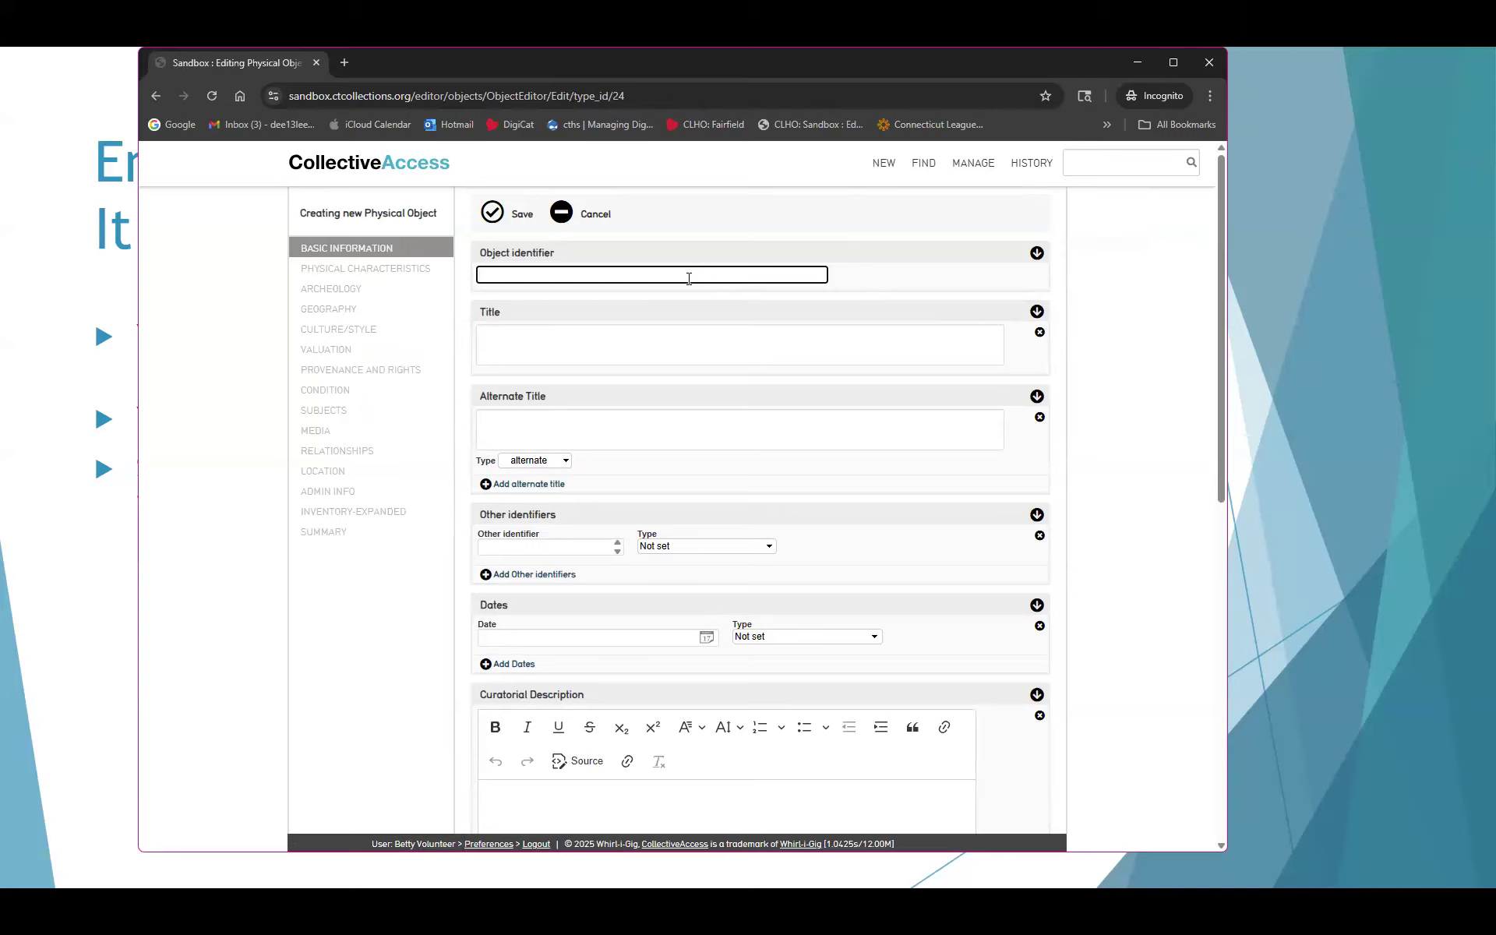
pyautogui.write('2026')
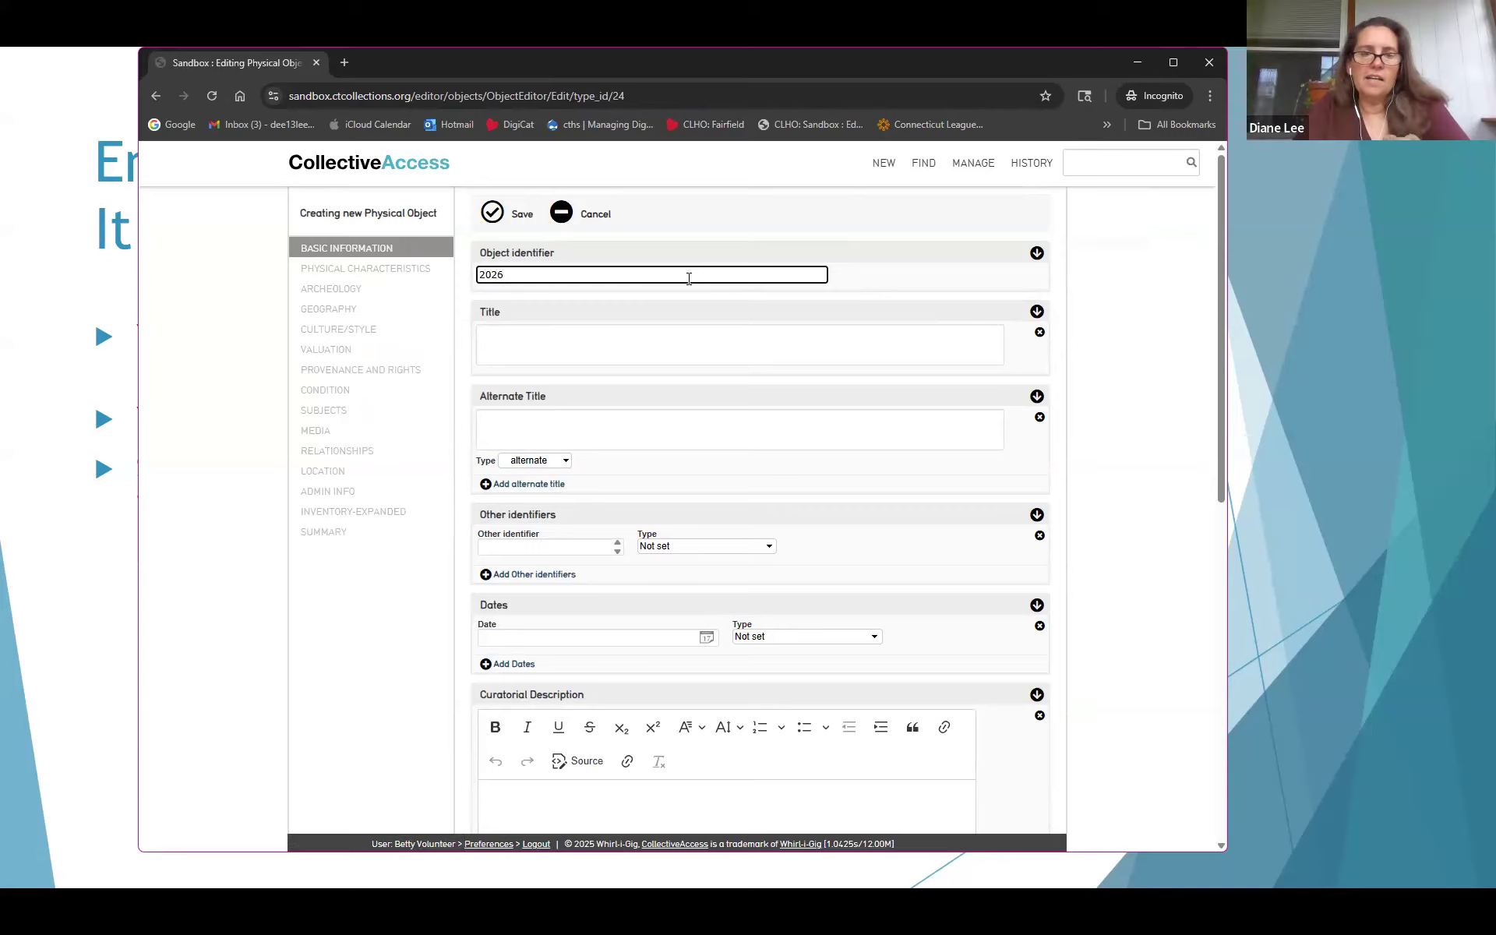
pyautogui.press('BackSpace')
pyautogui.write('5.13.0')
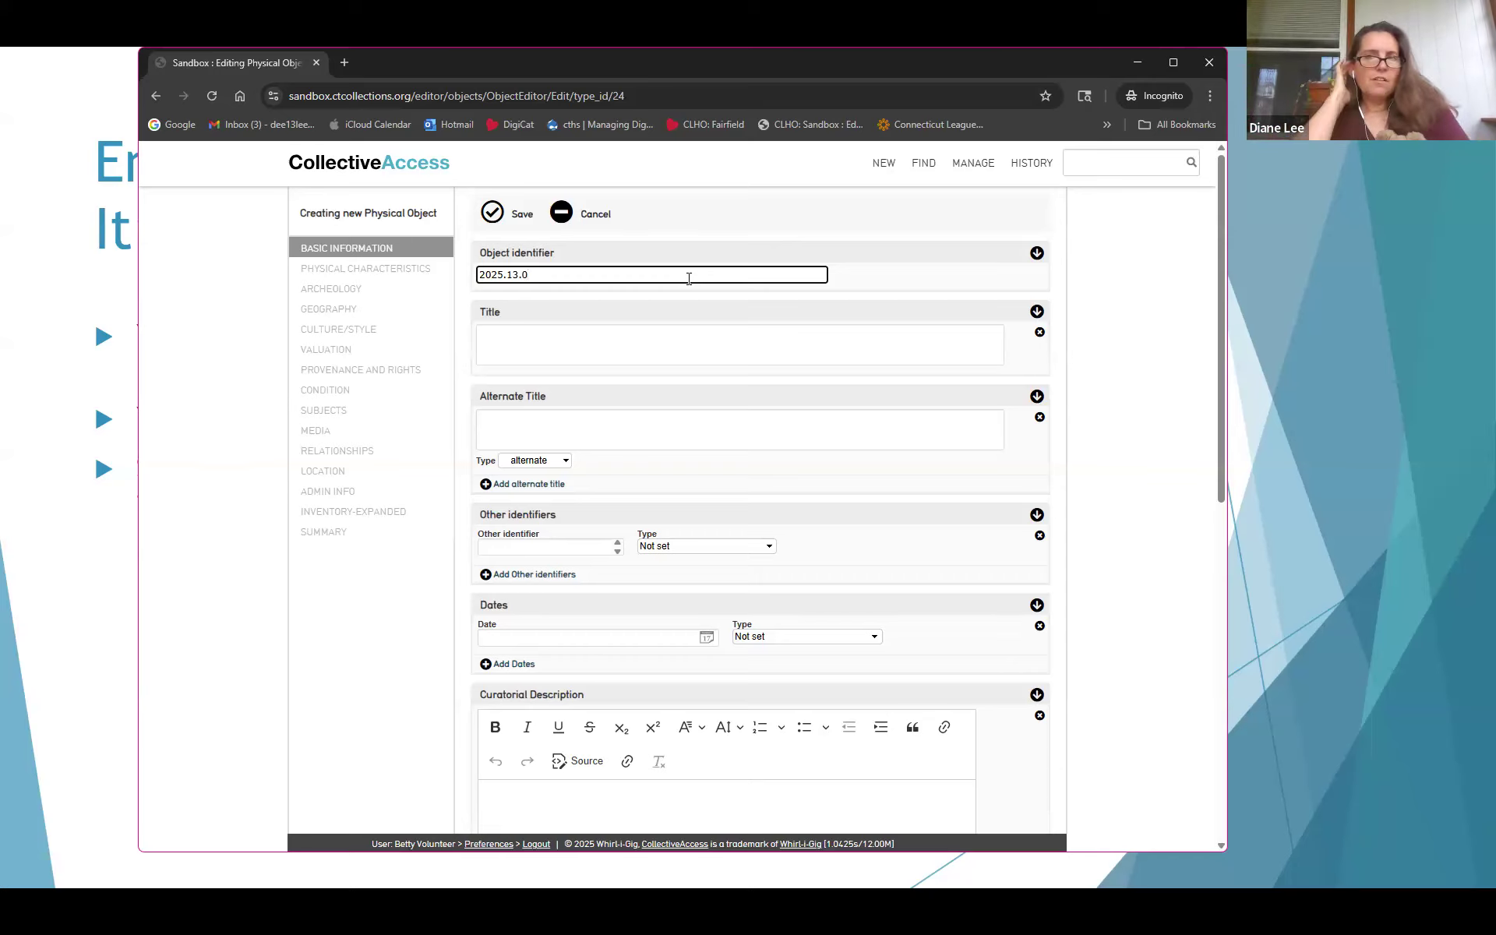
pyautogui.click(643, 351)
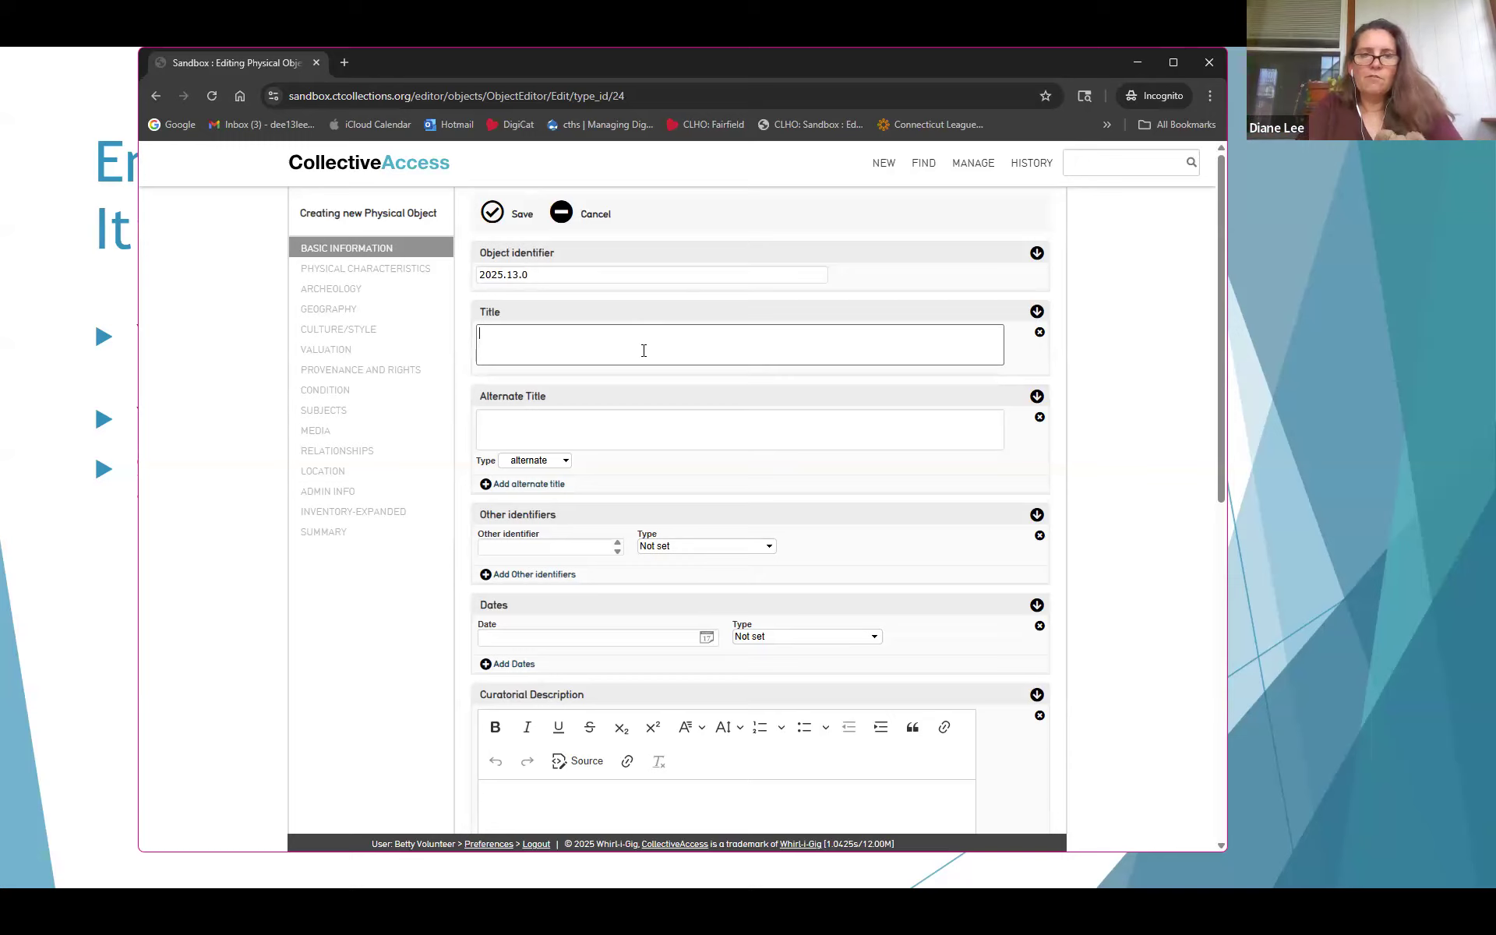
pyautogui.write('This is a')
pyautogui.press('BackSpace')
pyautogui.press('BackSpace')
pyautogui.press('BackSpace')
pyautogui.press('BackSpace')
pyautogui.press('BackSpace')
pyautogui.press('BackSpace')
pyautogui.press('BackSpace')
pyautogui.press('BackSpace')
pyautogui.write('eddy Bear')
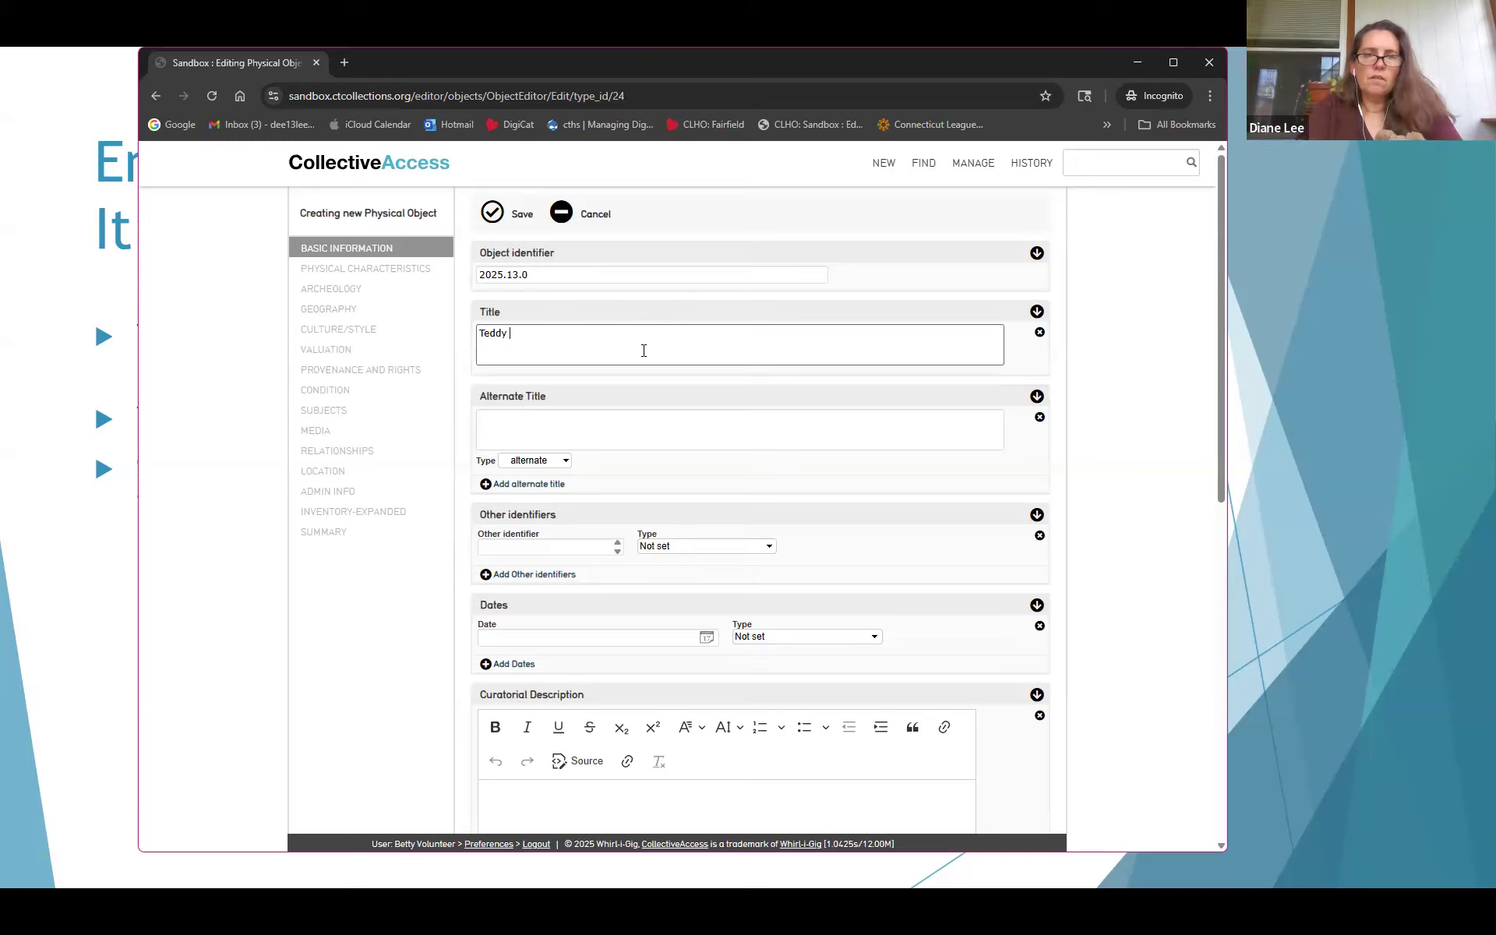
# Add alternate titles 'Bea' and 'B' and save the new Teddy Bear object
pyautogui.click(603, 415)
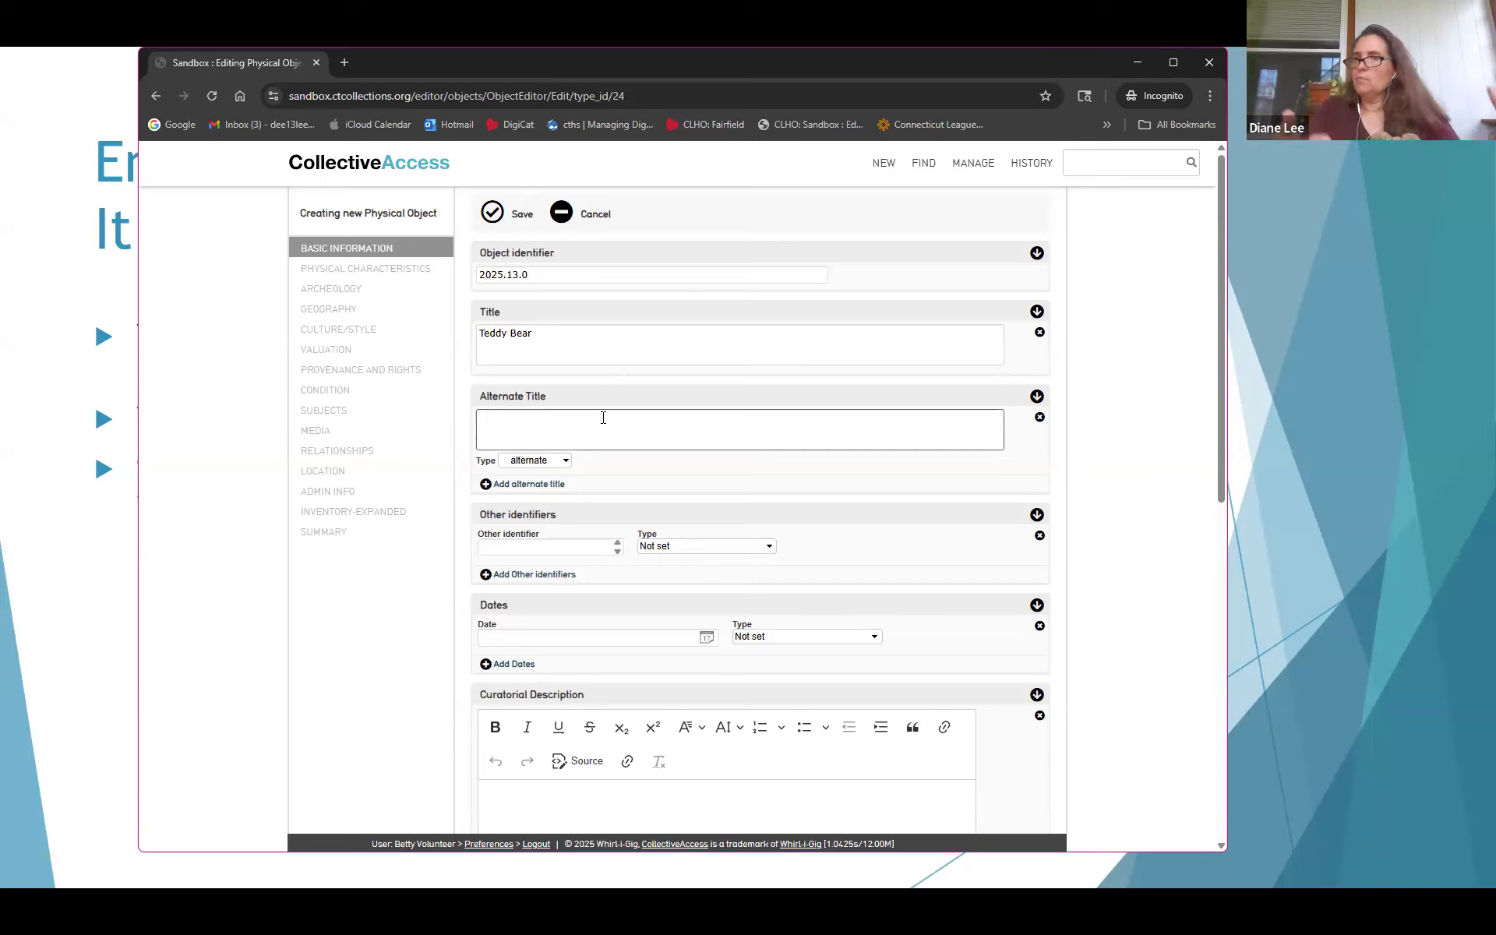
pyautogui.write('B')
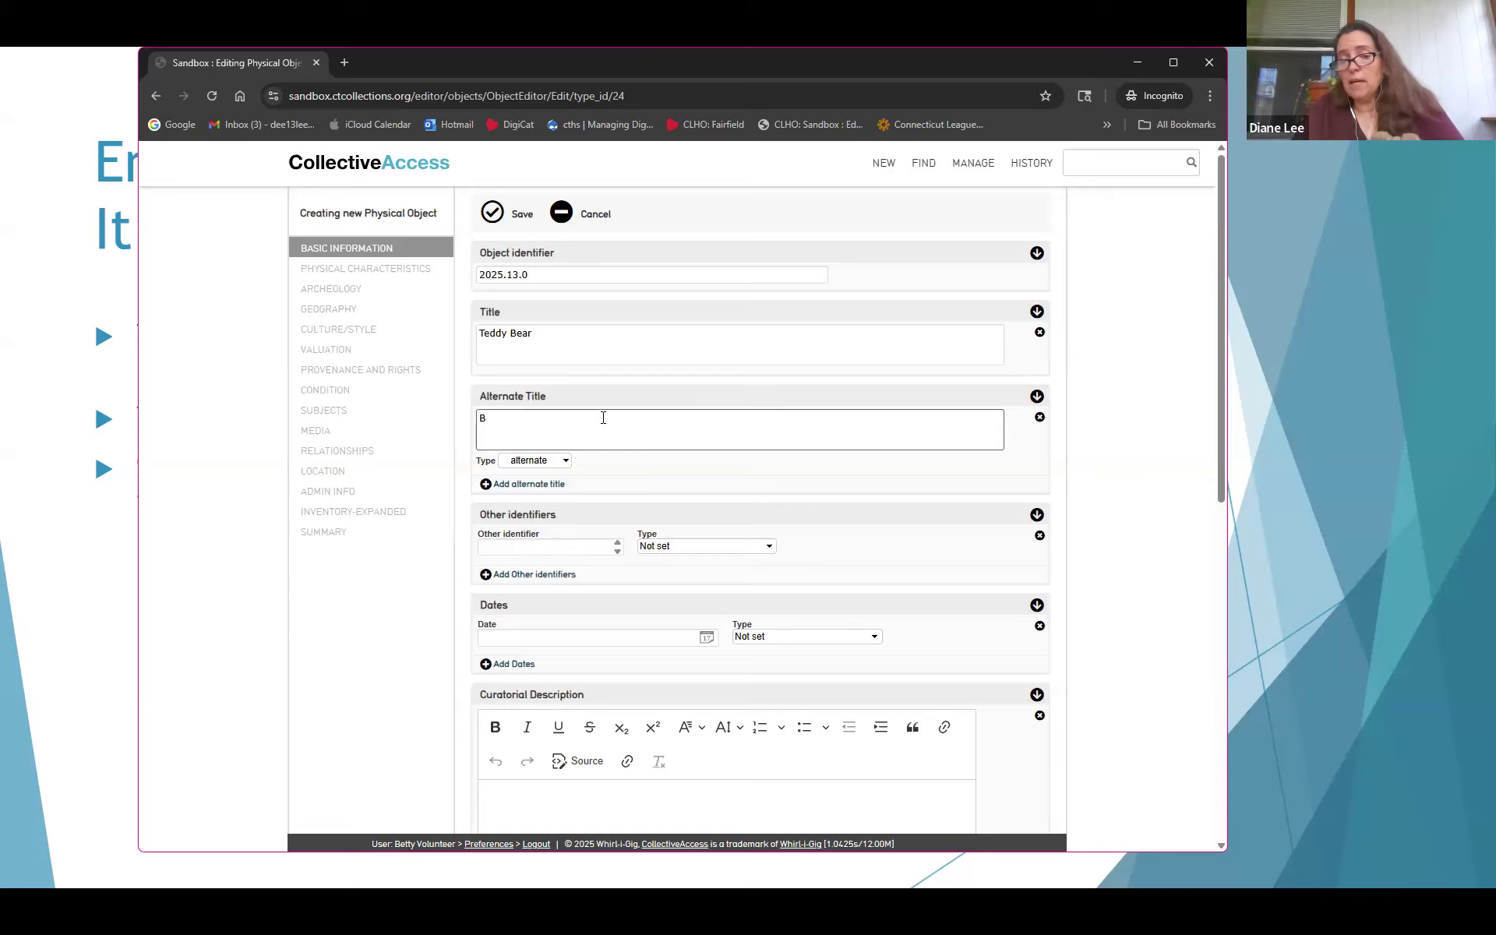
pyautogui.write('ea')
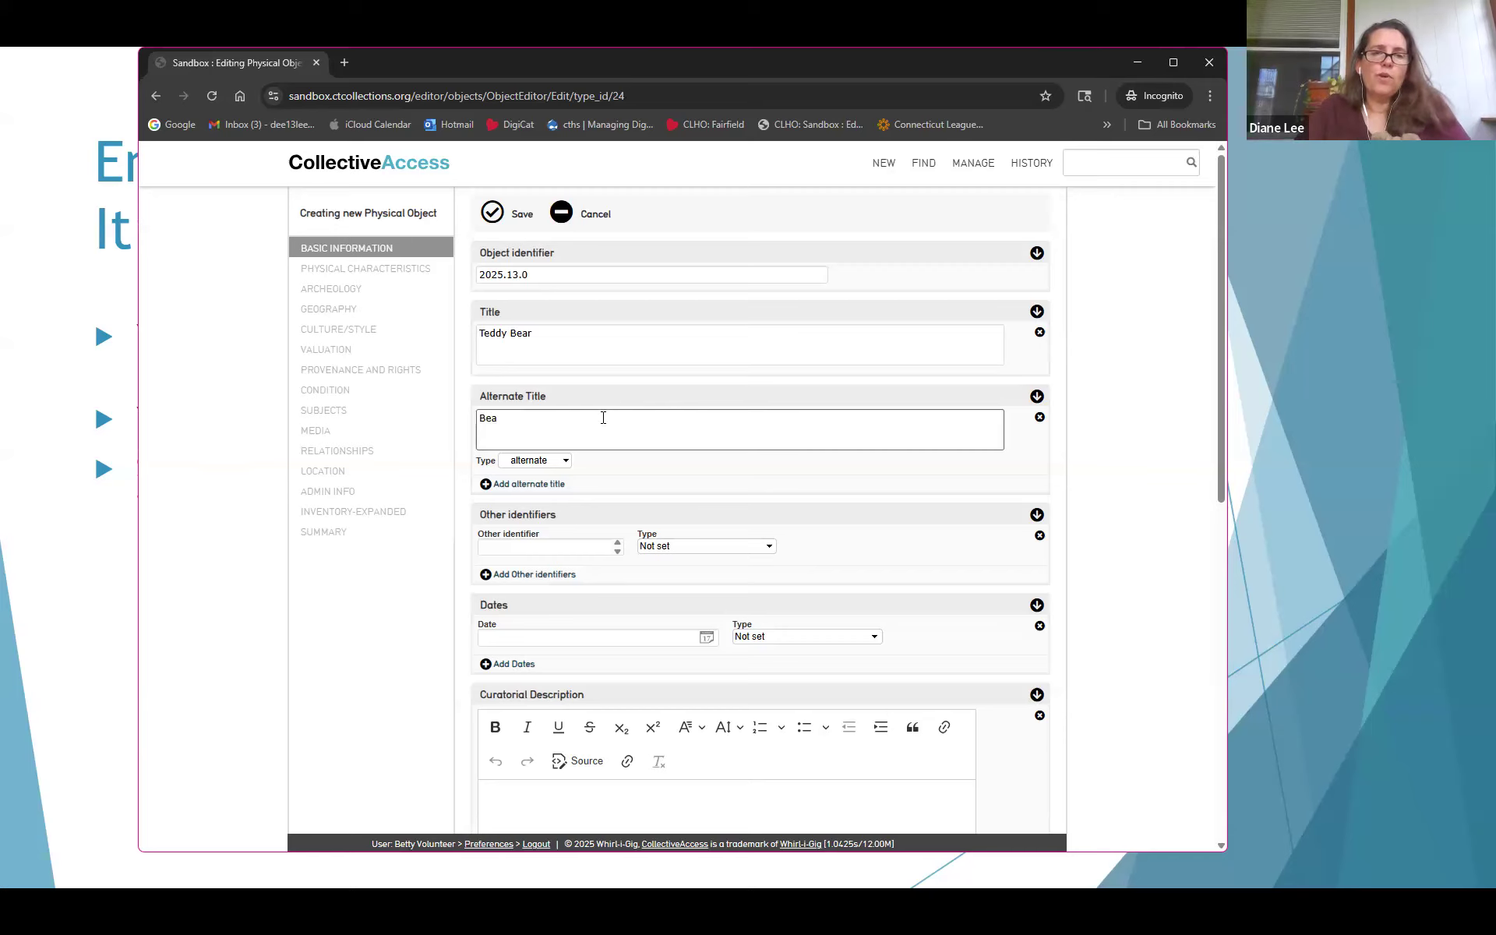
pyautogui.click(553, 484)
pyautogui.write('B')
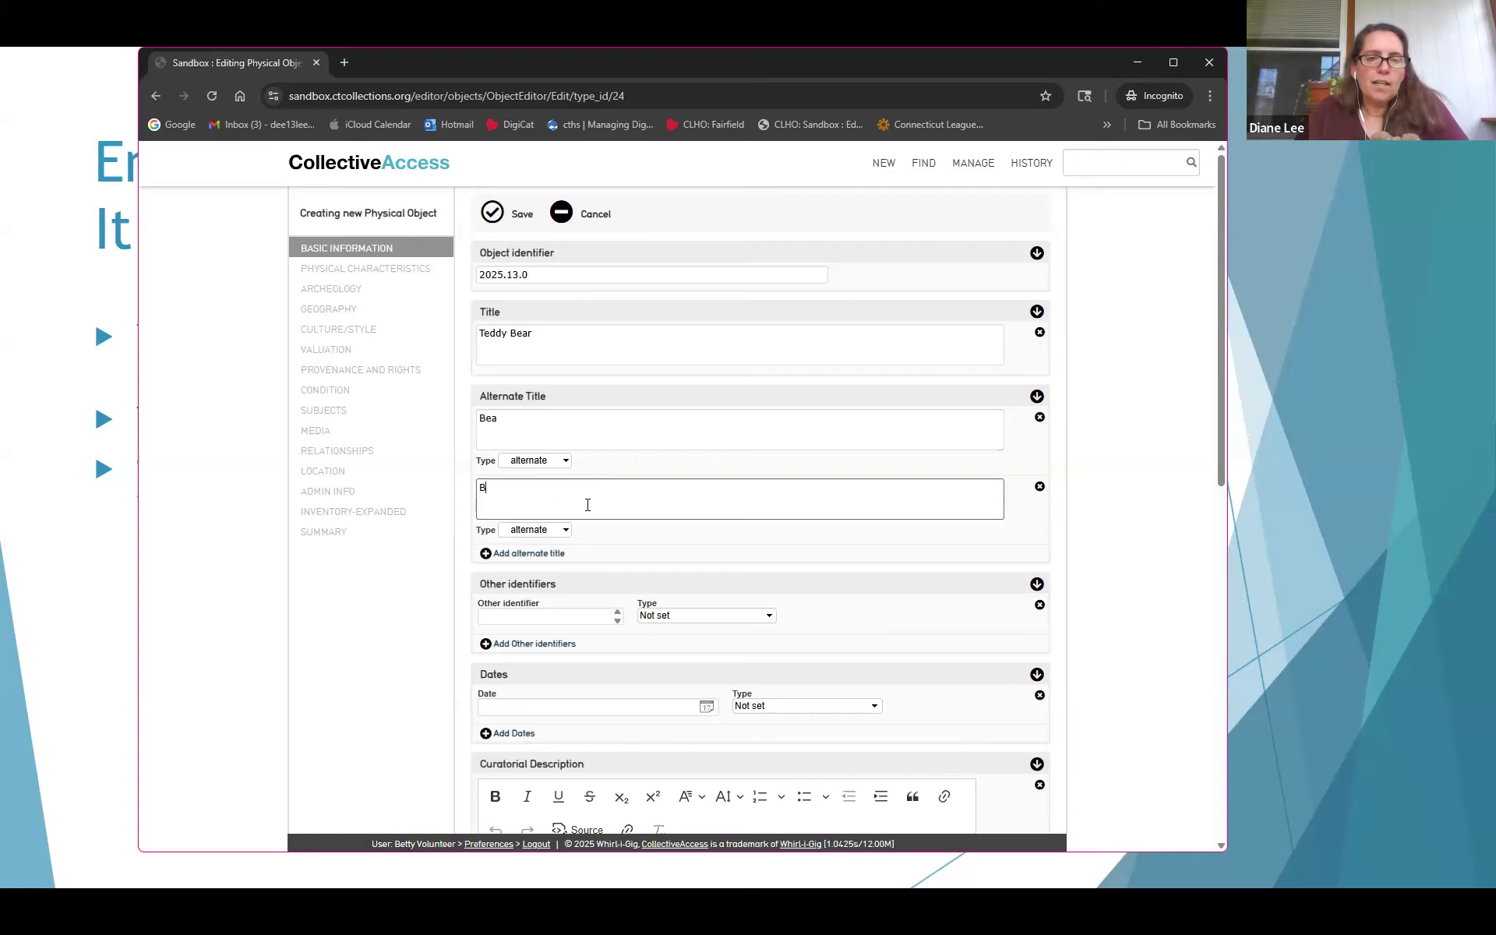
pyautogui.scroll(-1, 588, 498)
pyautogui.scroll(1, 588, 497)
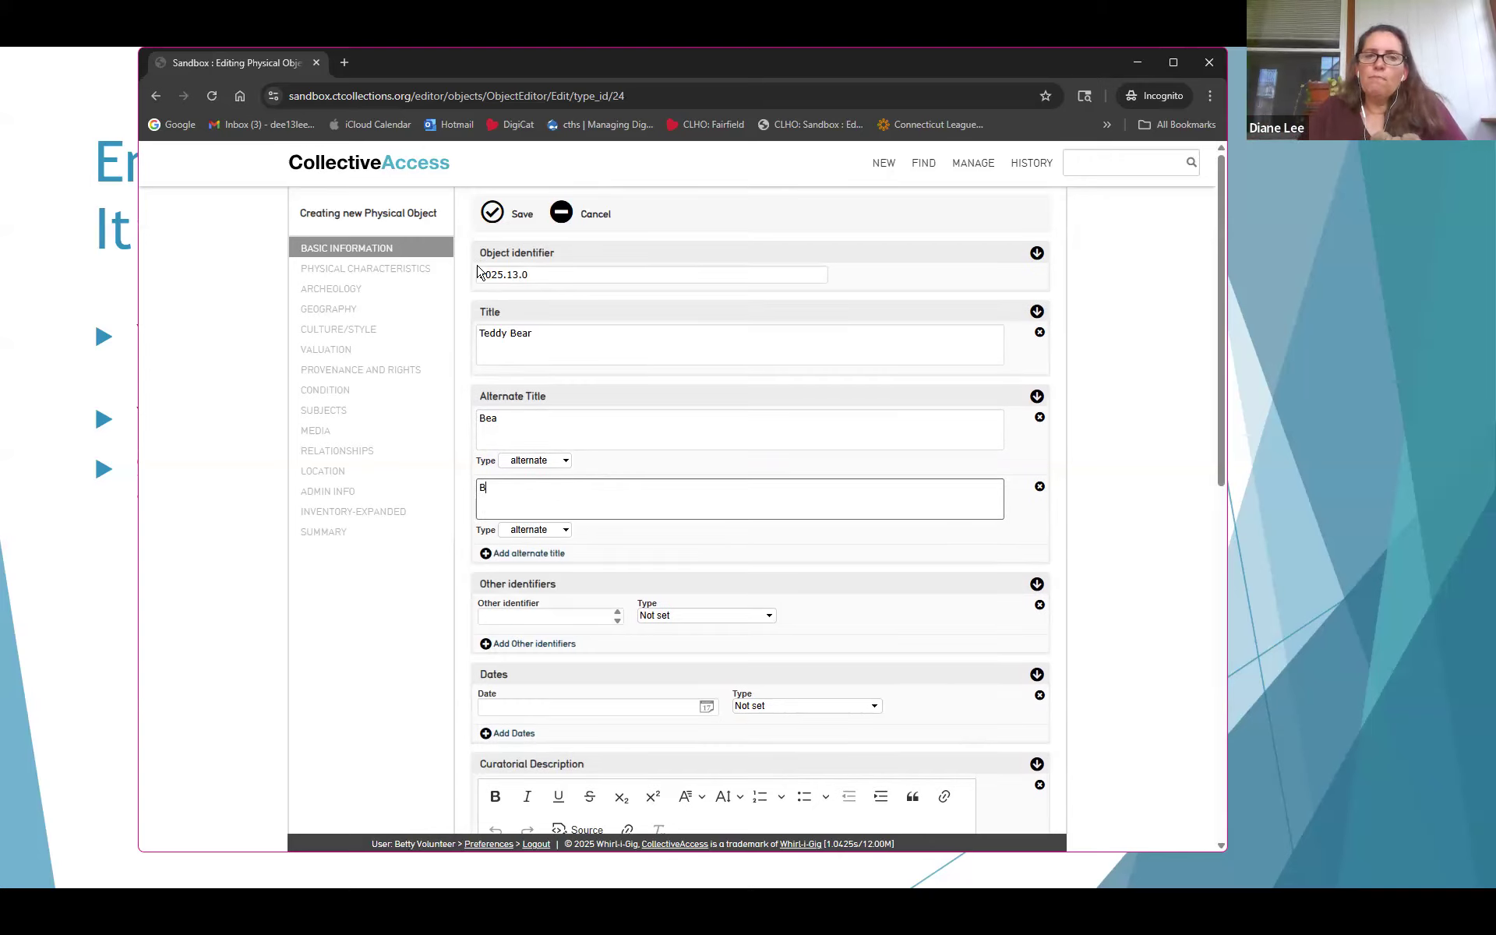
pyautogui.click(492, 212)
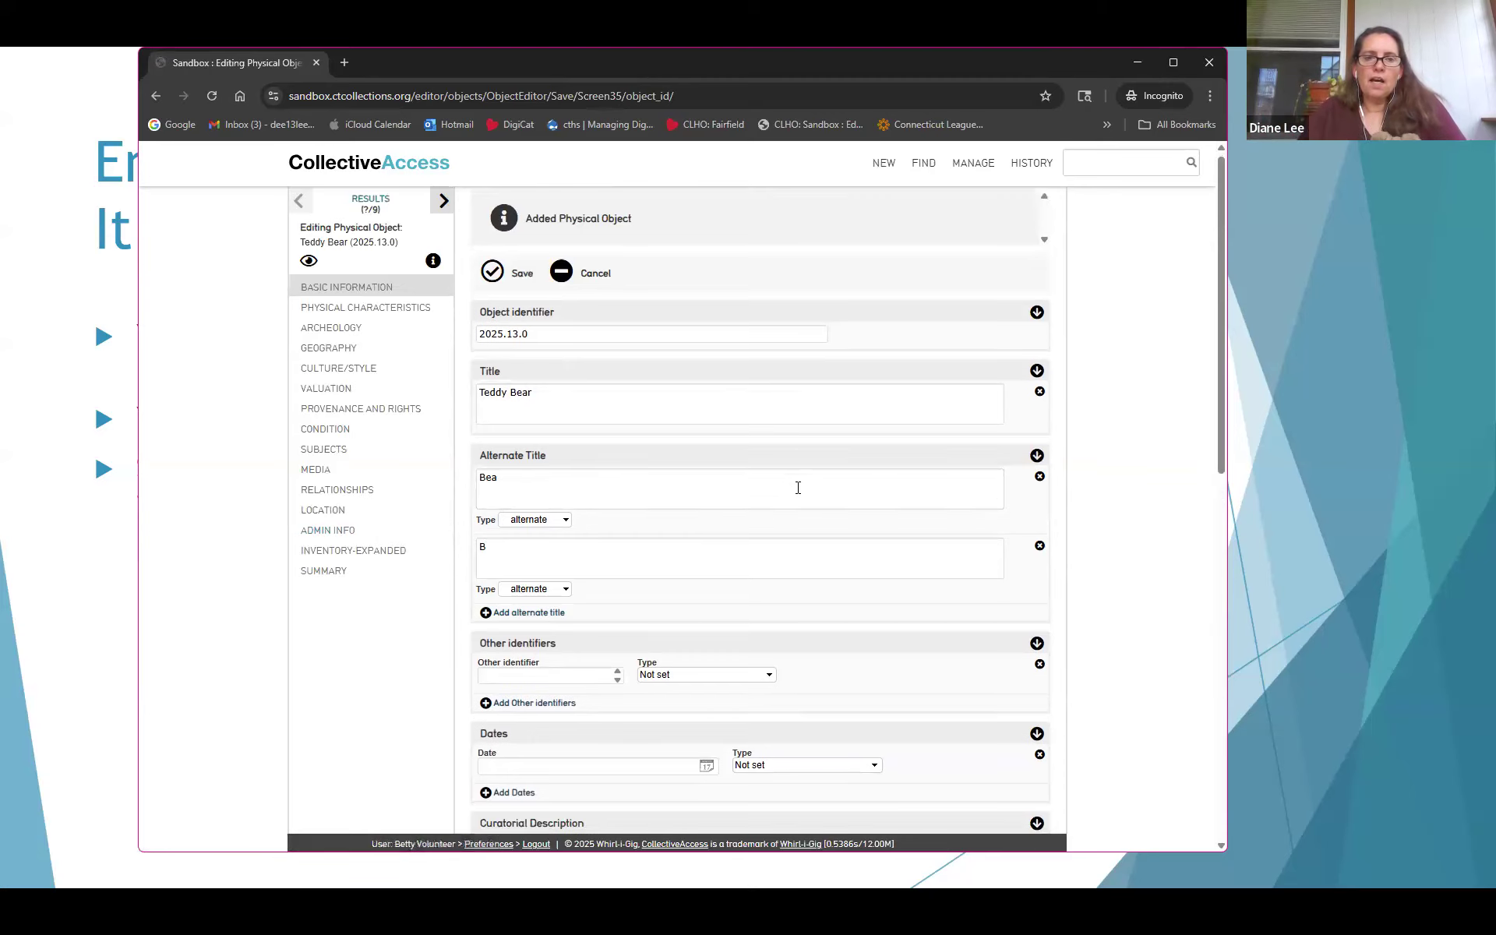
# Add the date 1970 with type Date manufactured/created
pyautogui.scroll(-2, 798, 493)
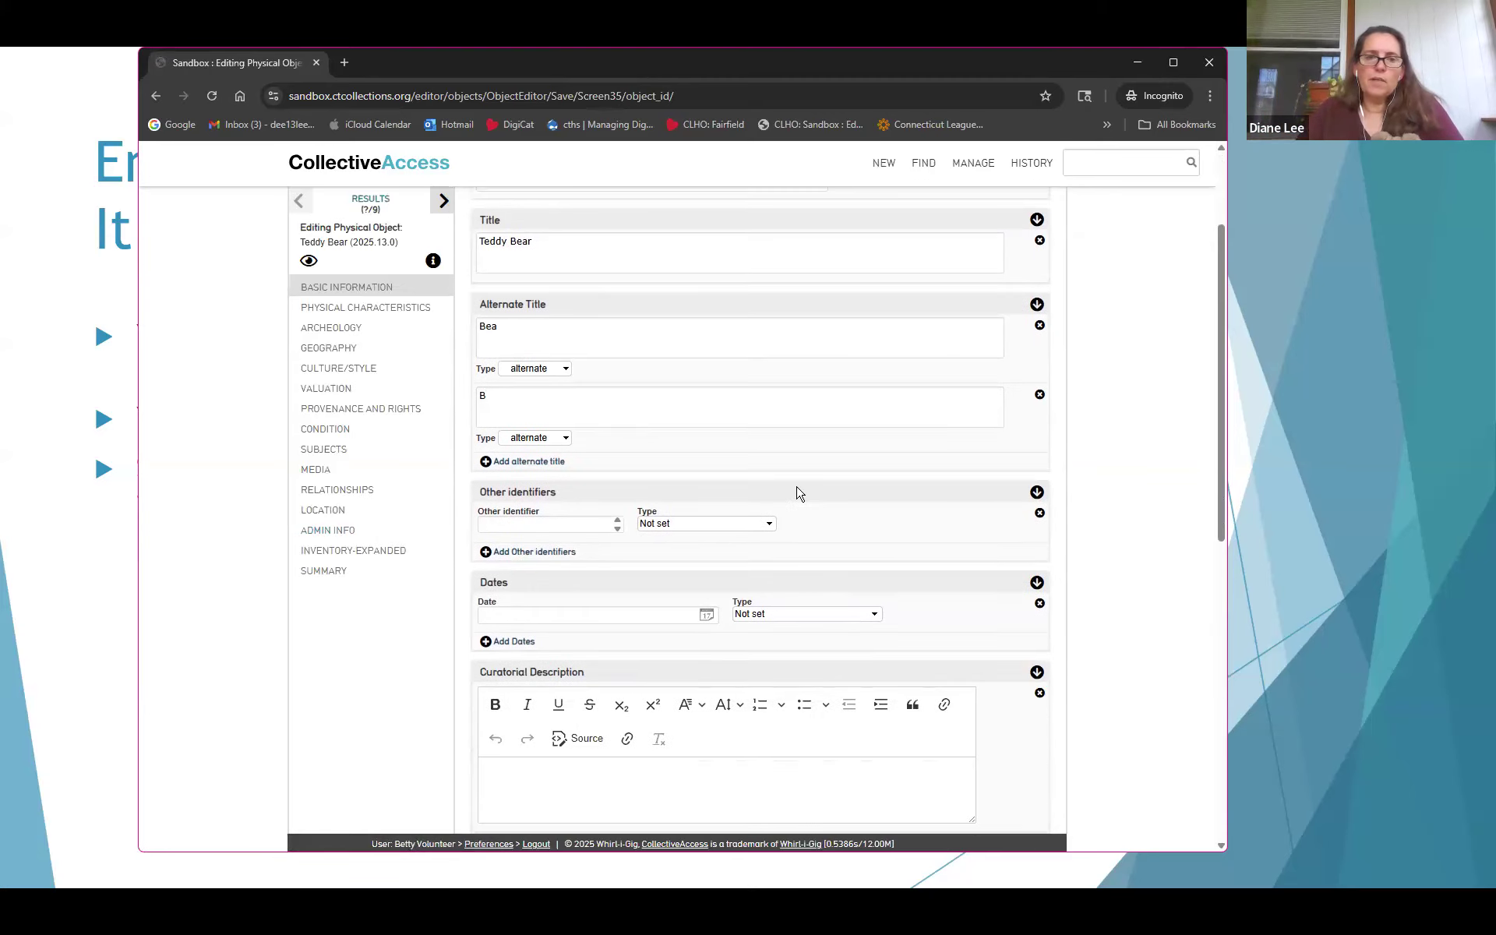
pyautogui.scroll(-1, 711, 517)
pyautogui.click(658, 538)
pyautogui.write('1970')
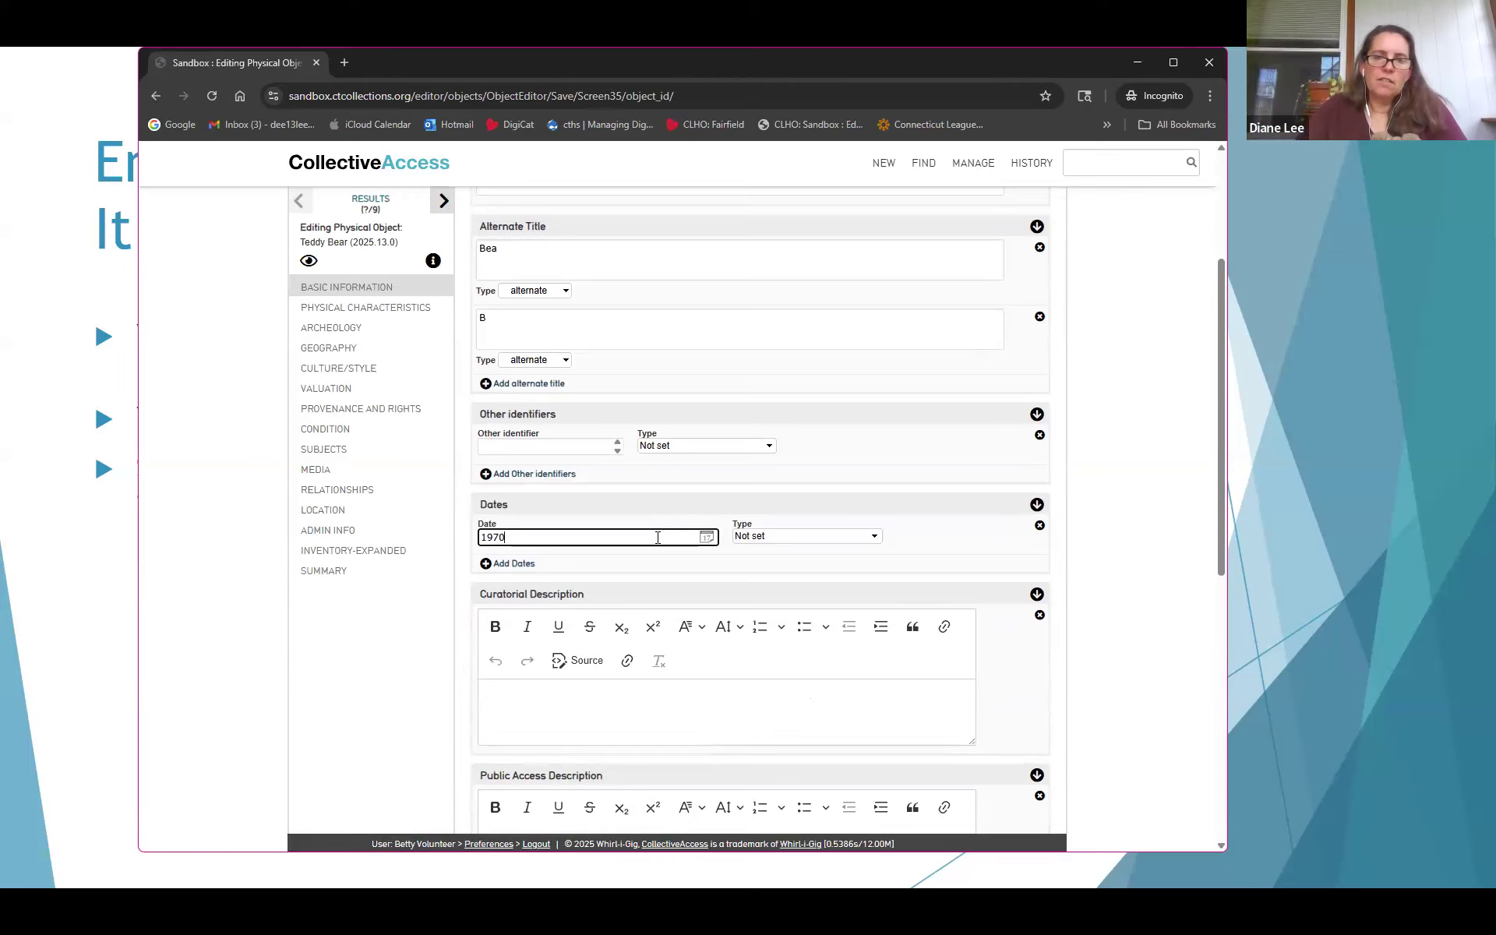
pyautogui.click(786, 538)
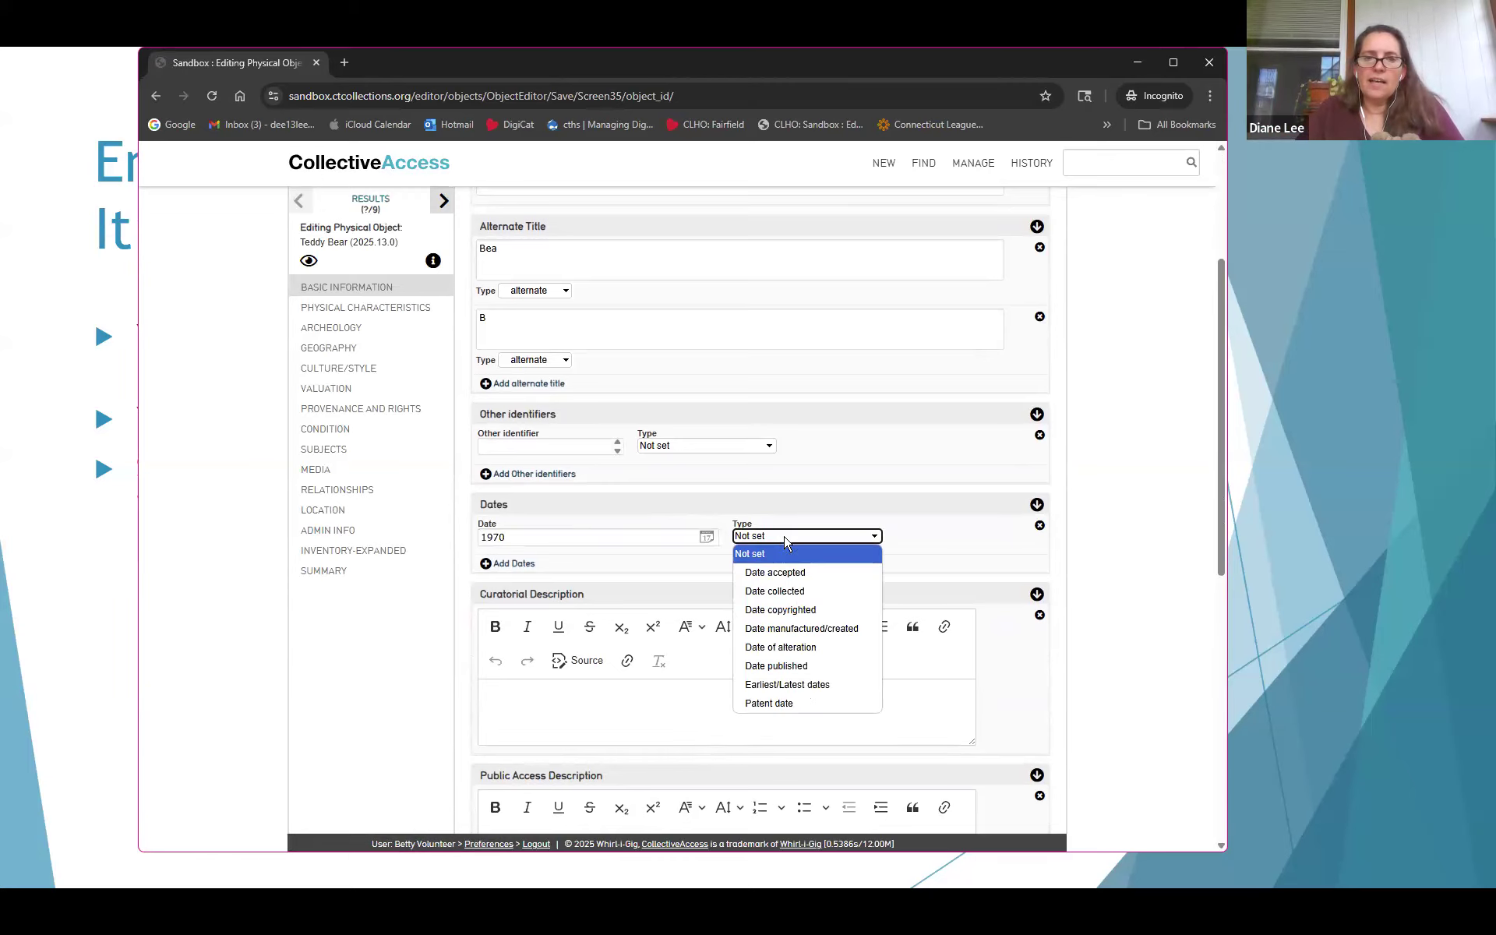
pyautogui.click(805, 630)
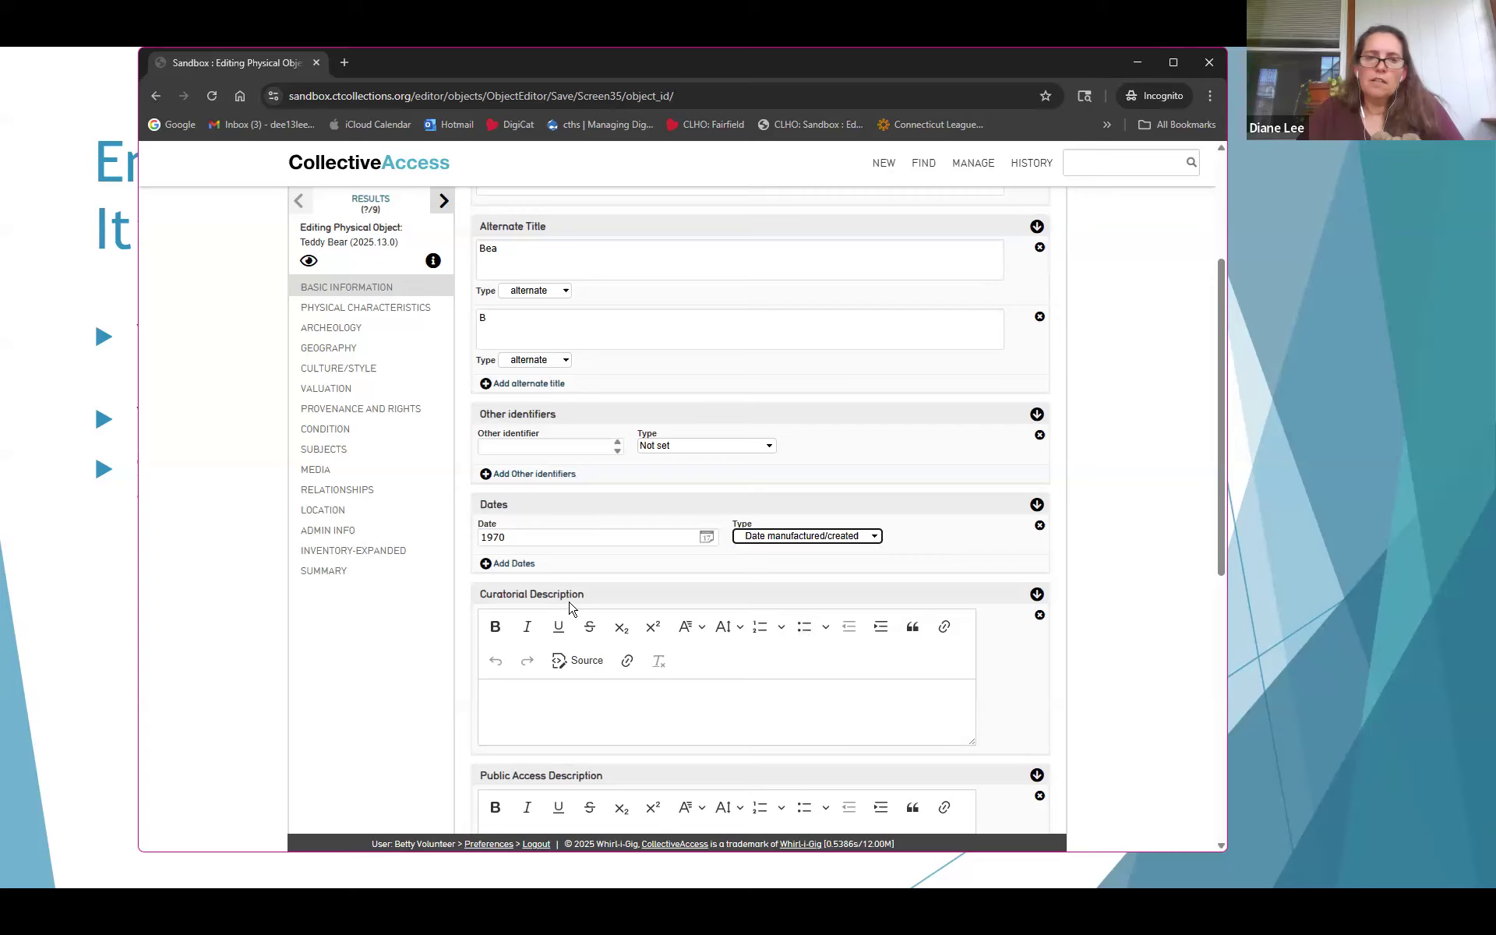
pyautogui.click(483, 536)
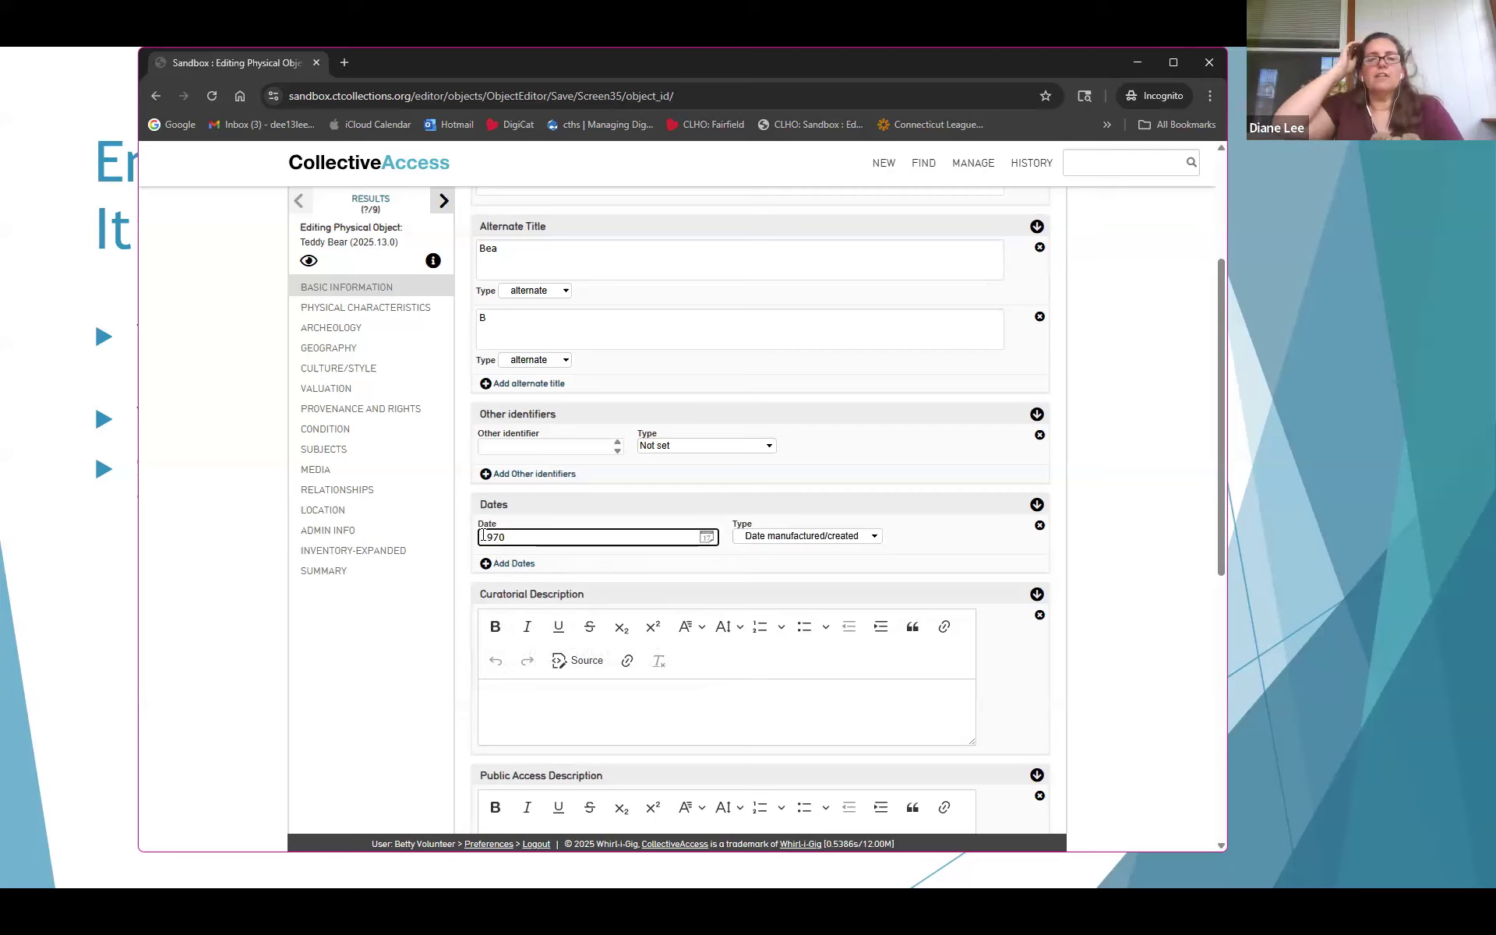
# Write the curatorial description 'Stuffed tan toy bear.'
pyautogui.scroll(-2, 616, 535)
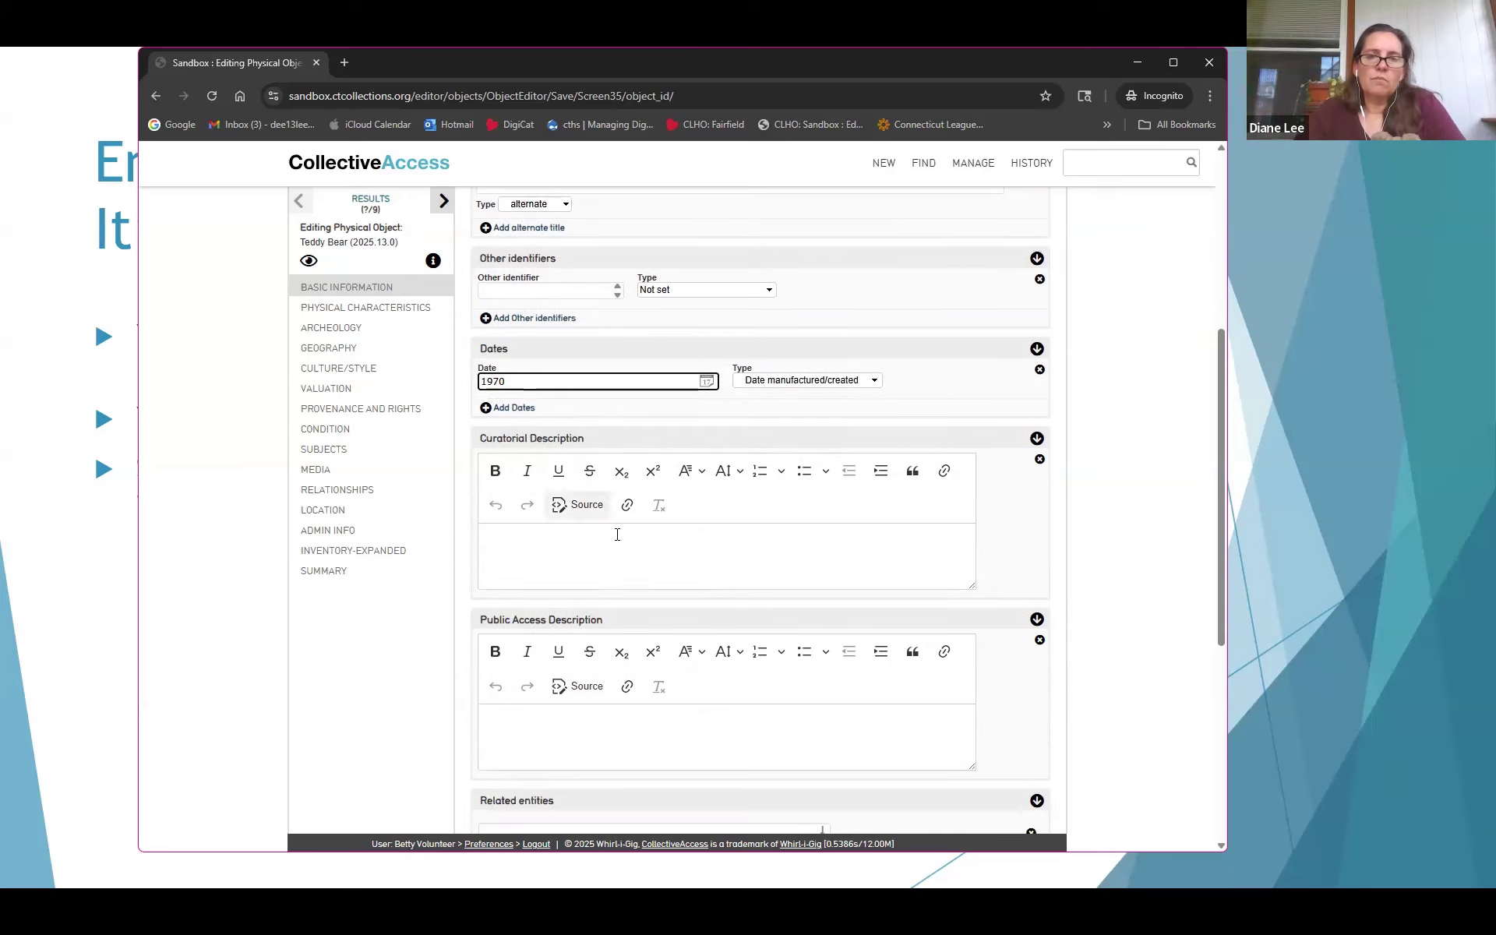
pyautogui.click(618, 536)
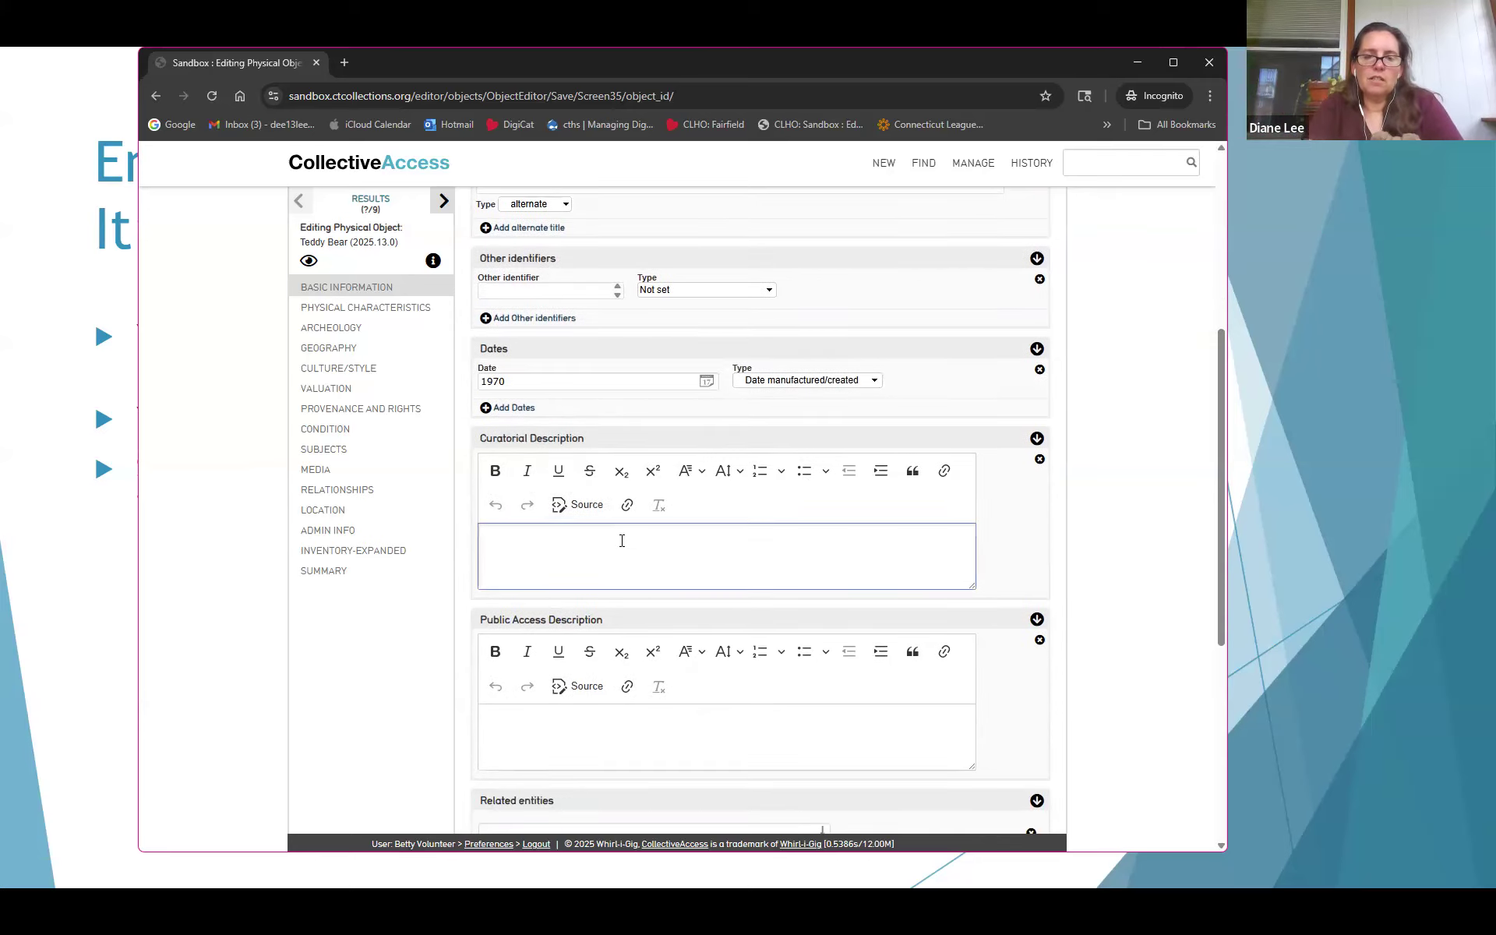
pyautogui.write('Stuffed')
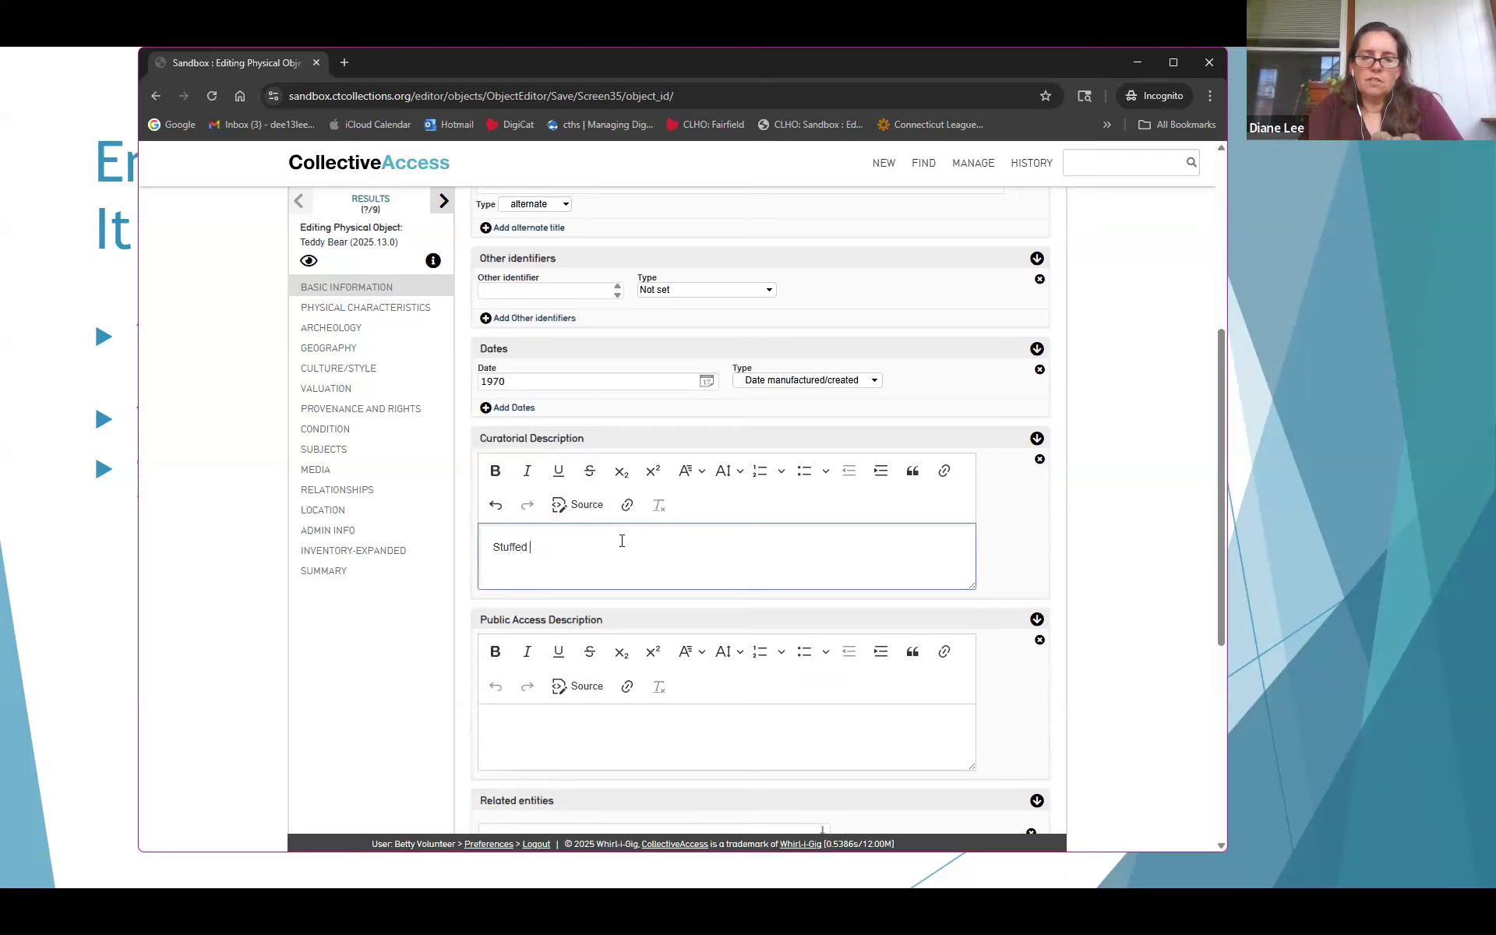
pyautogui.write(' toy bear')
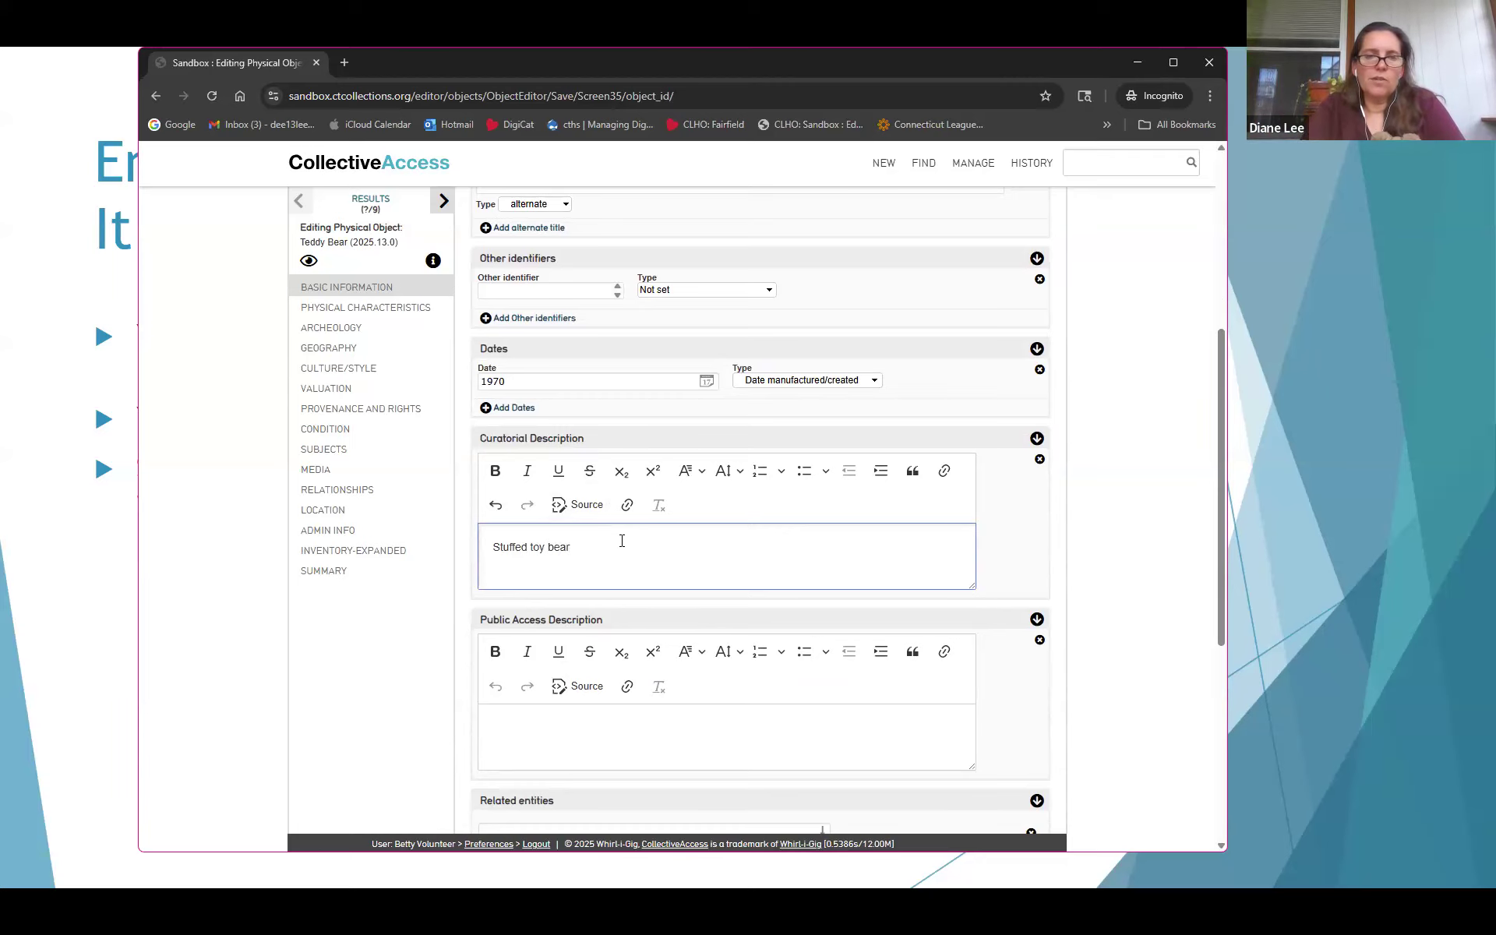
pyautogui.write('.')
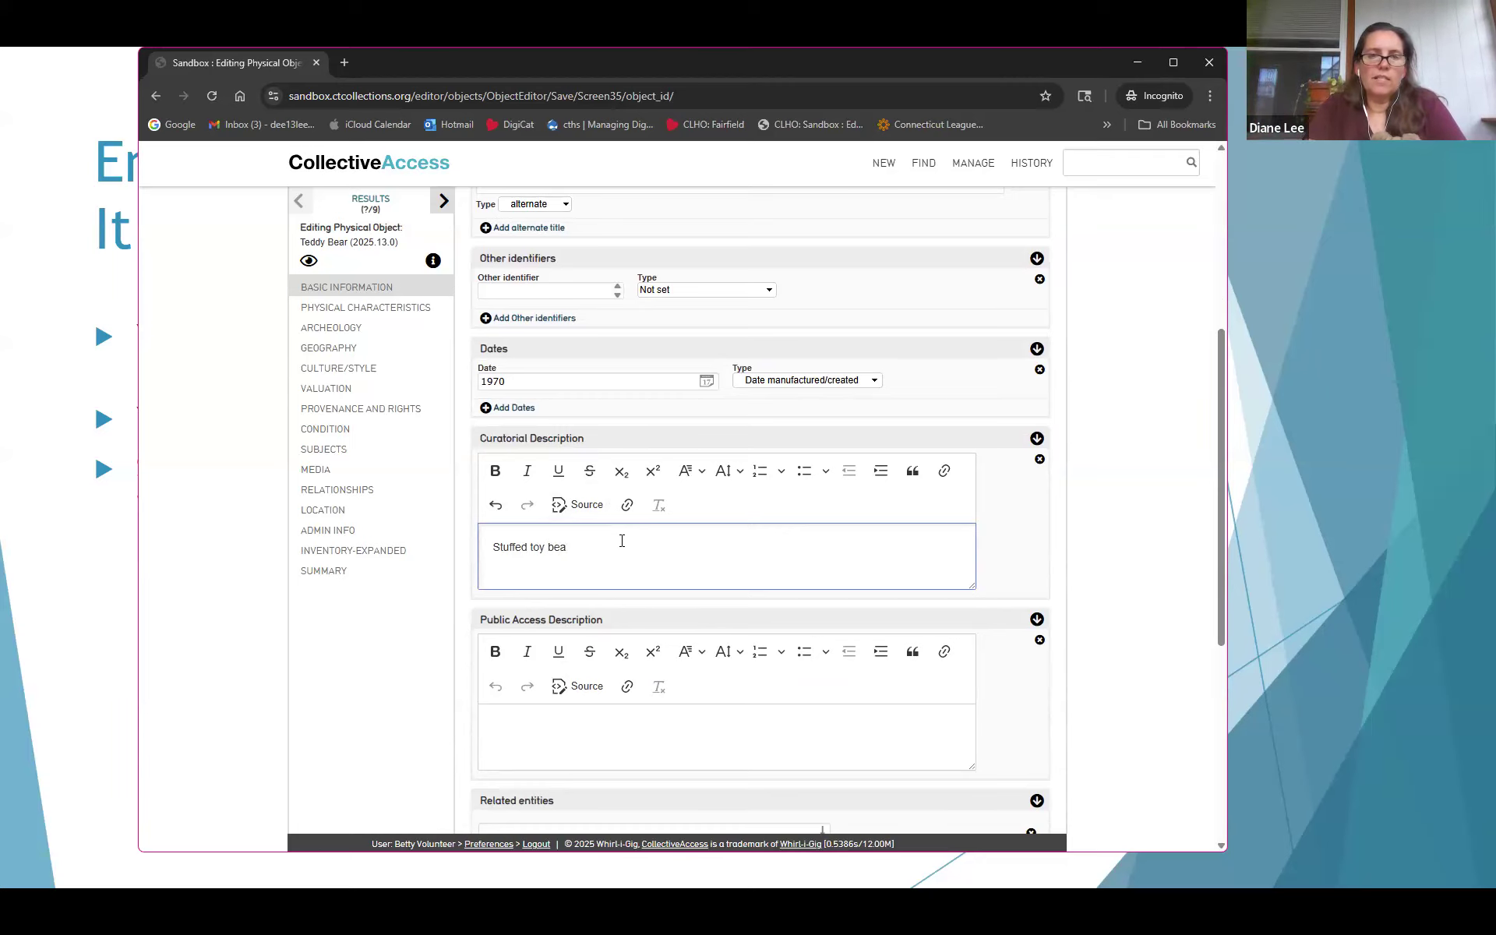
pyautogui.click(547, 549)
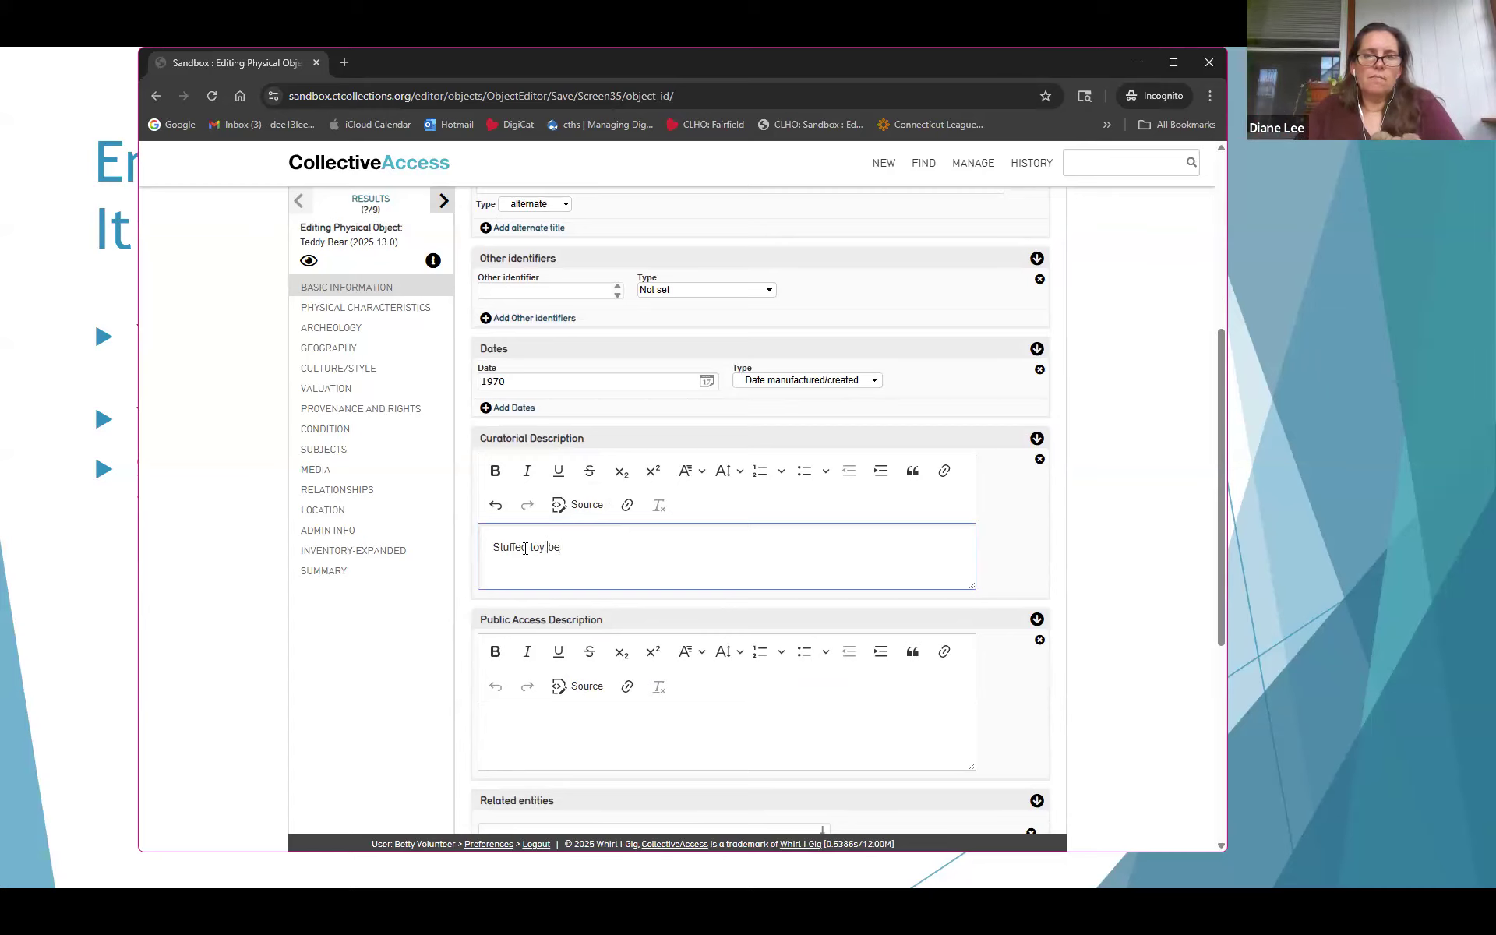
pyautogui.click(528, 549)
pyautogui.write('tan toy be')
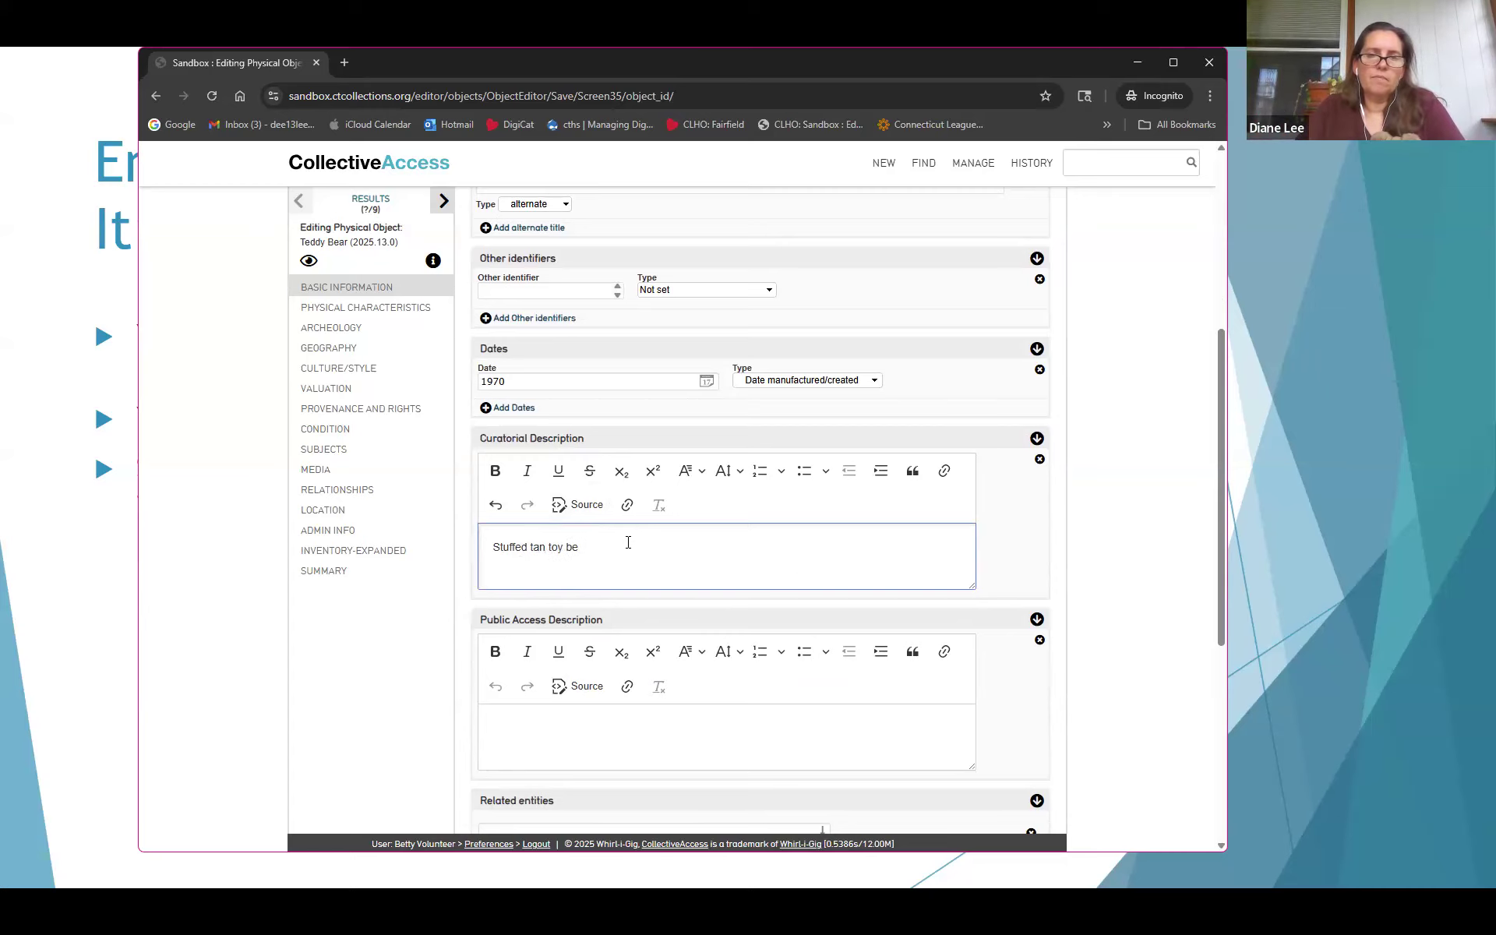
pyautogui.write('ar.')
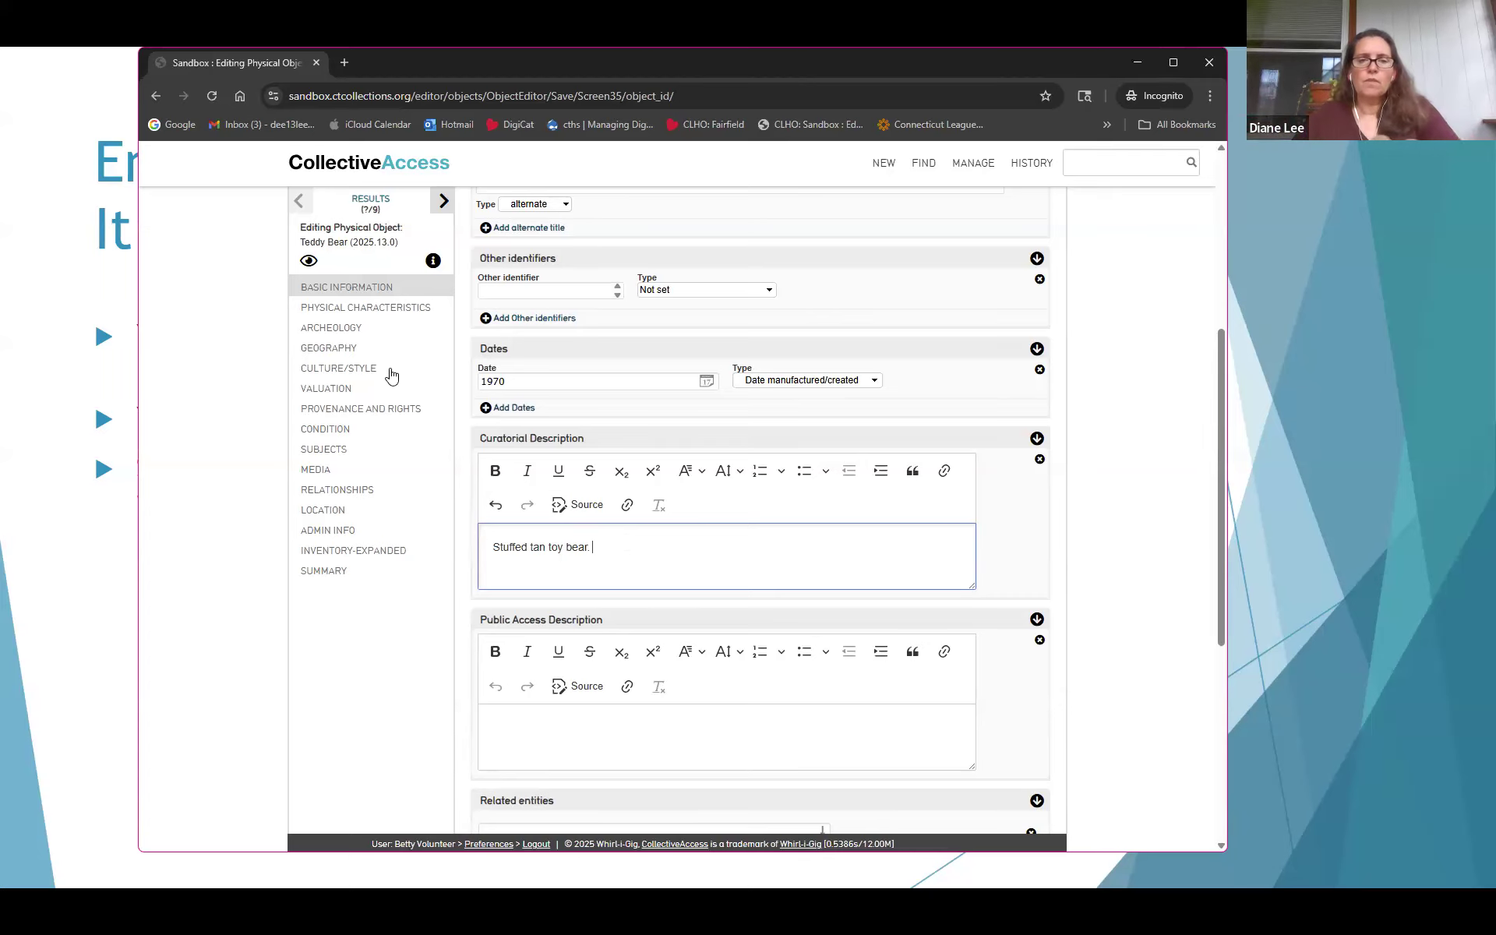
pyautogui.scroll(-3, 747, 461)
pyautogui.scroll(8, 744, 463)
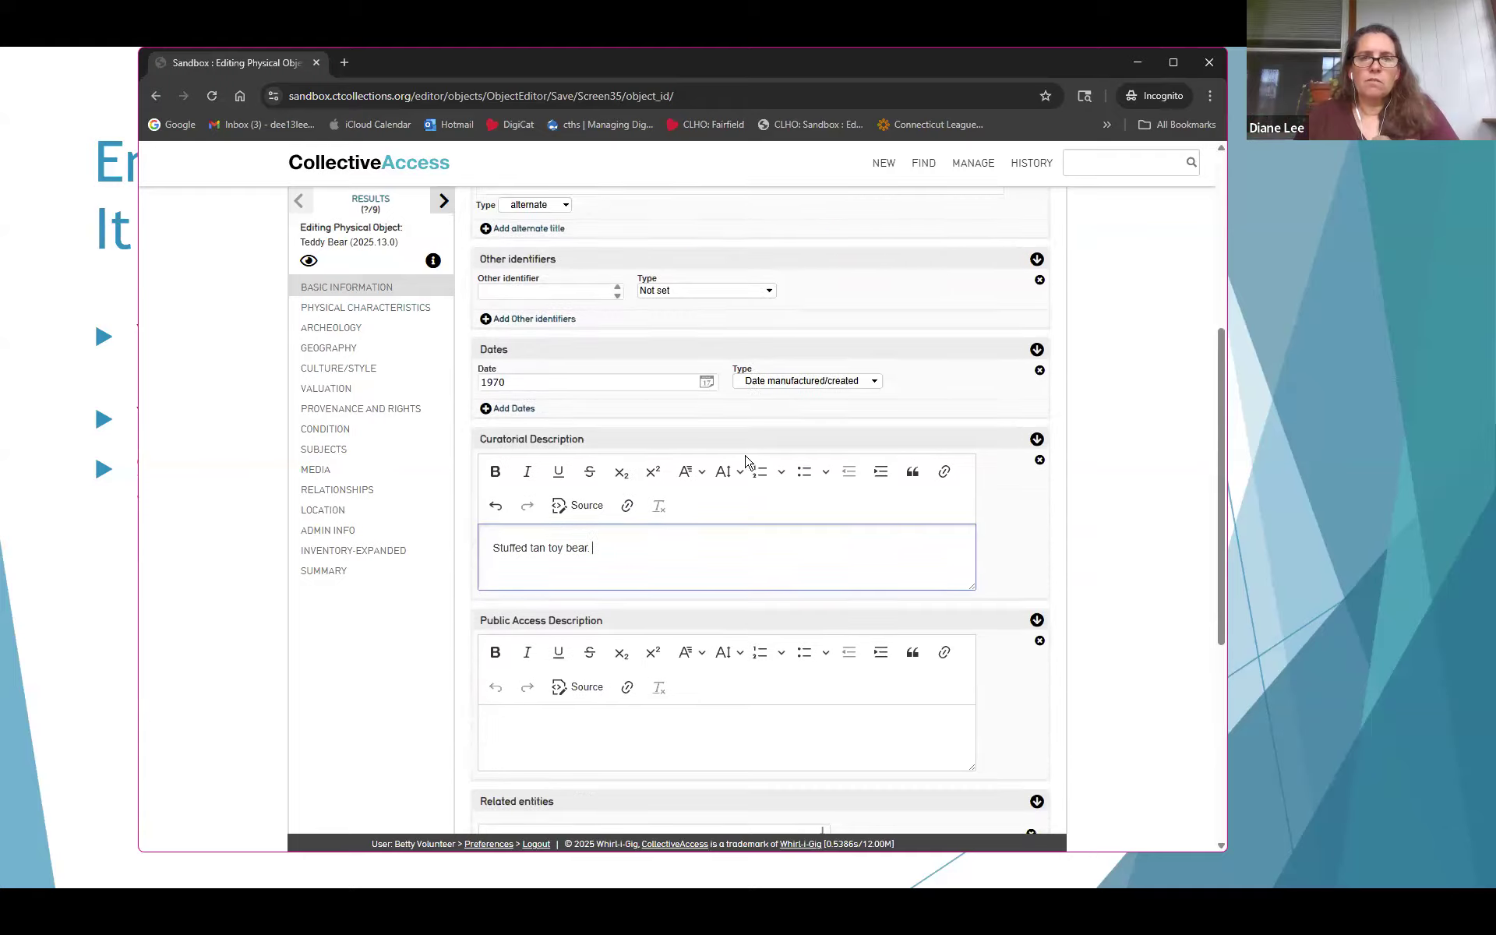
# Save the record, then link the donor person as a related entity with relationship 'owned by'
pyautogui.click(492, 275)
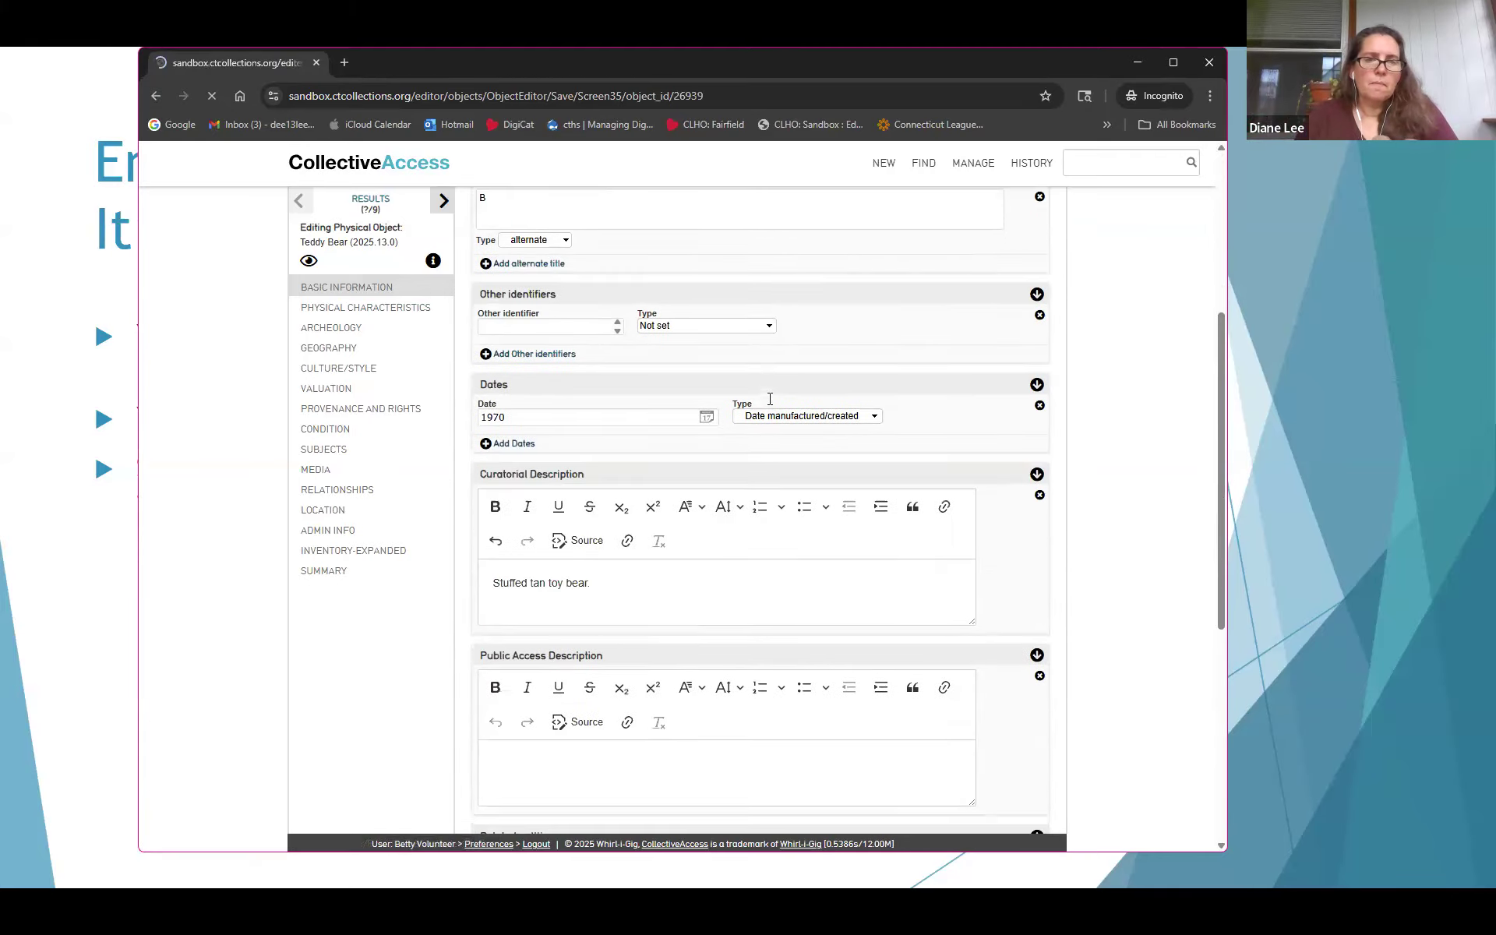
pyautogui.scroll(-1, 701, 429)
pyautogui.scroll(-7, 639, 446)
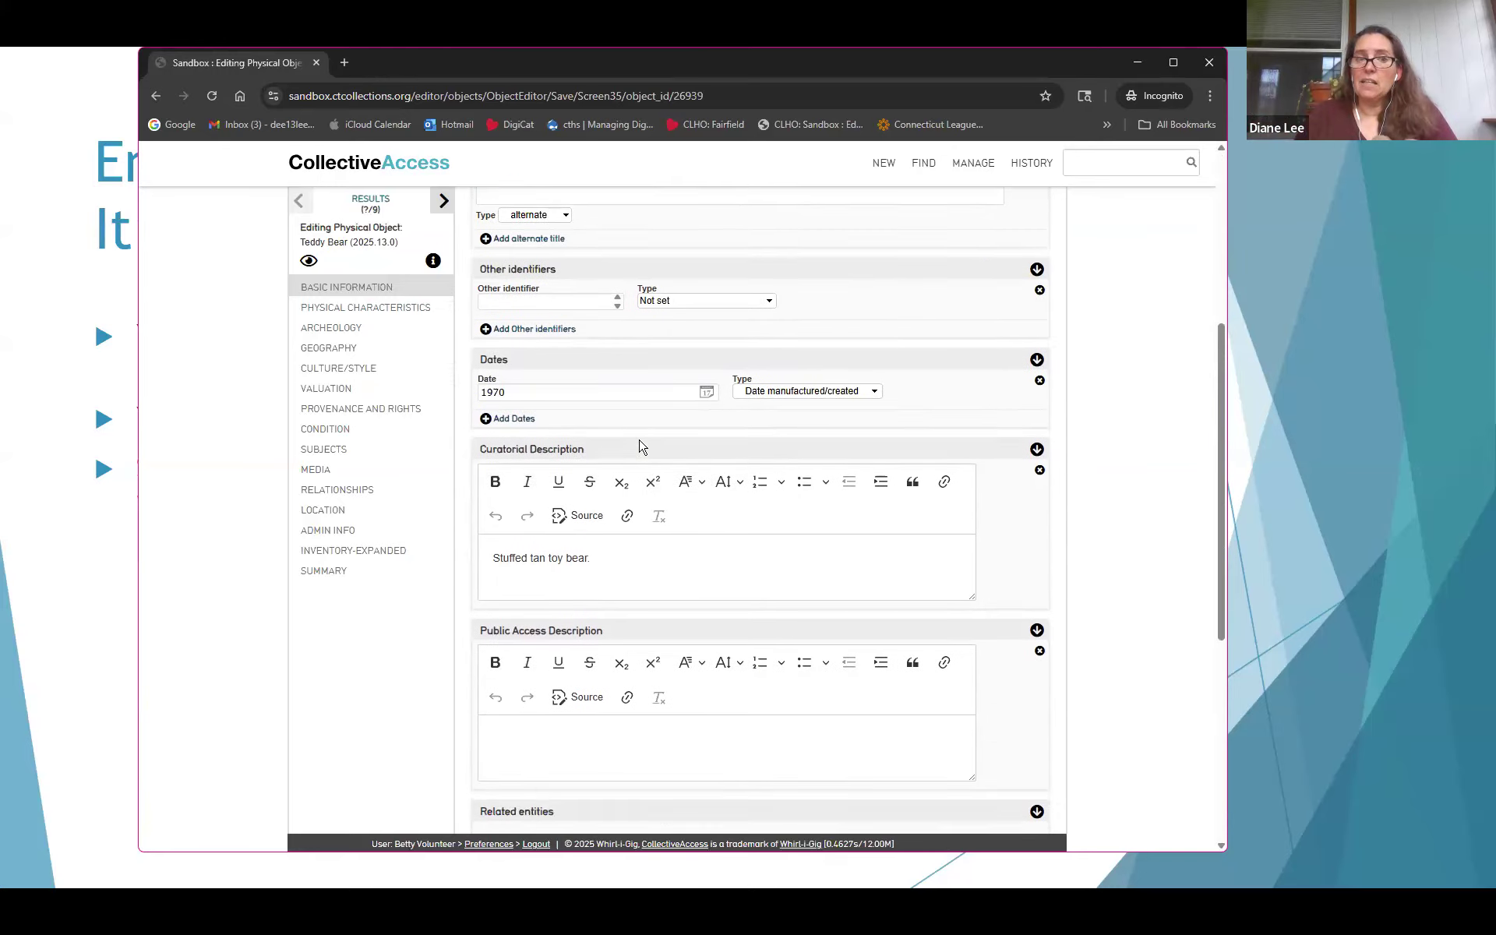
pyautogui.click(641, 441)
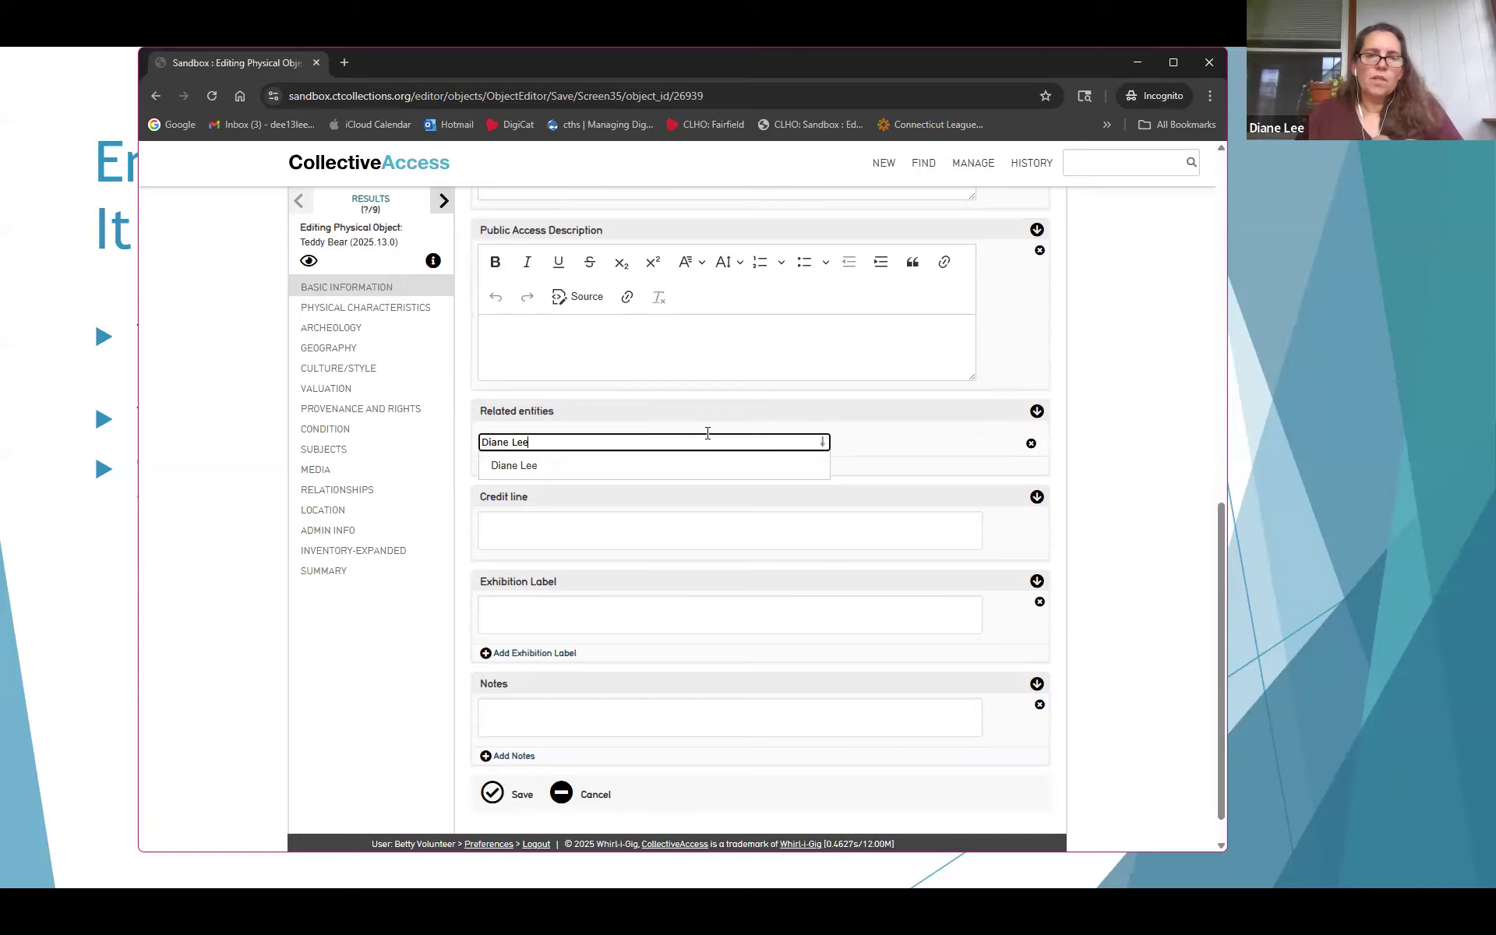
pyautogui.click(532, 467)
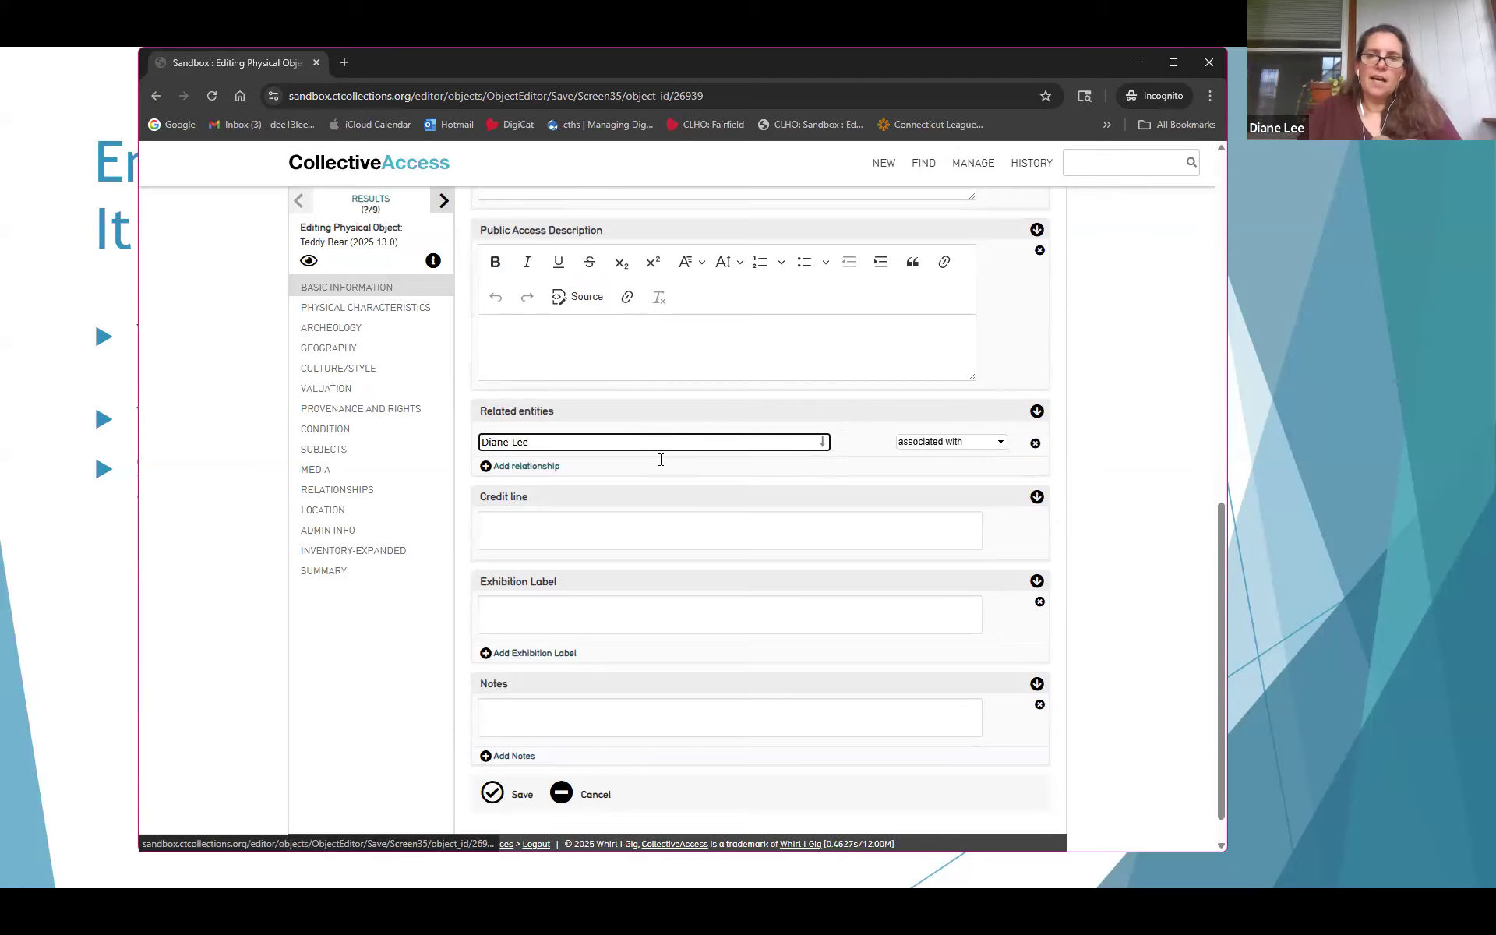
pyautogui.click(948, 442)
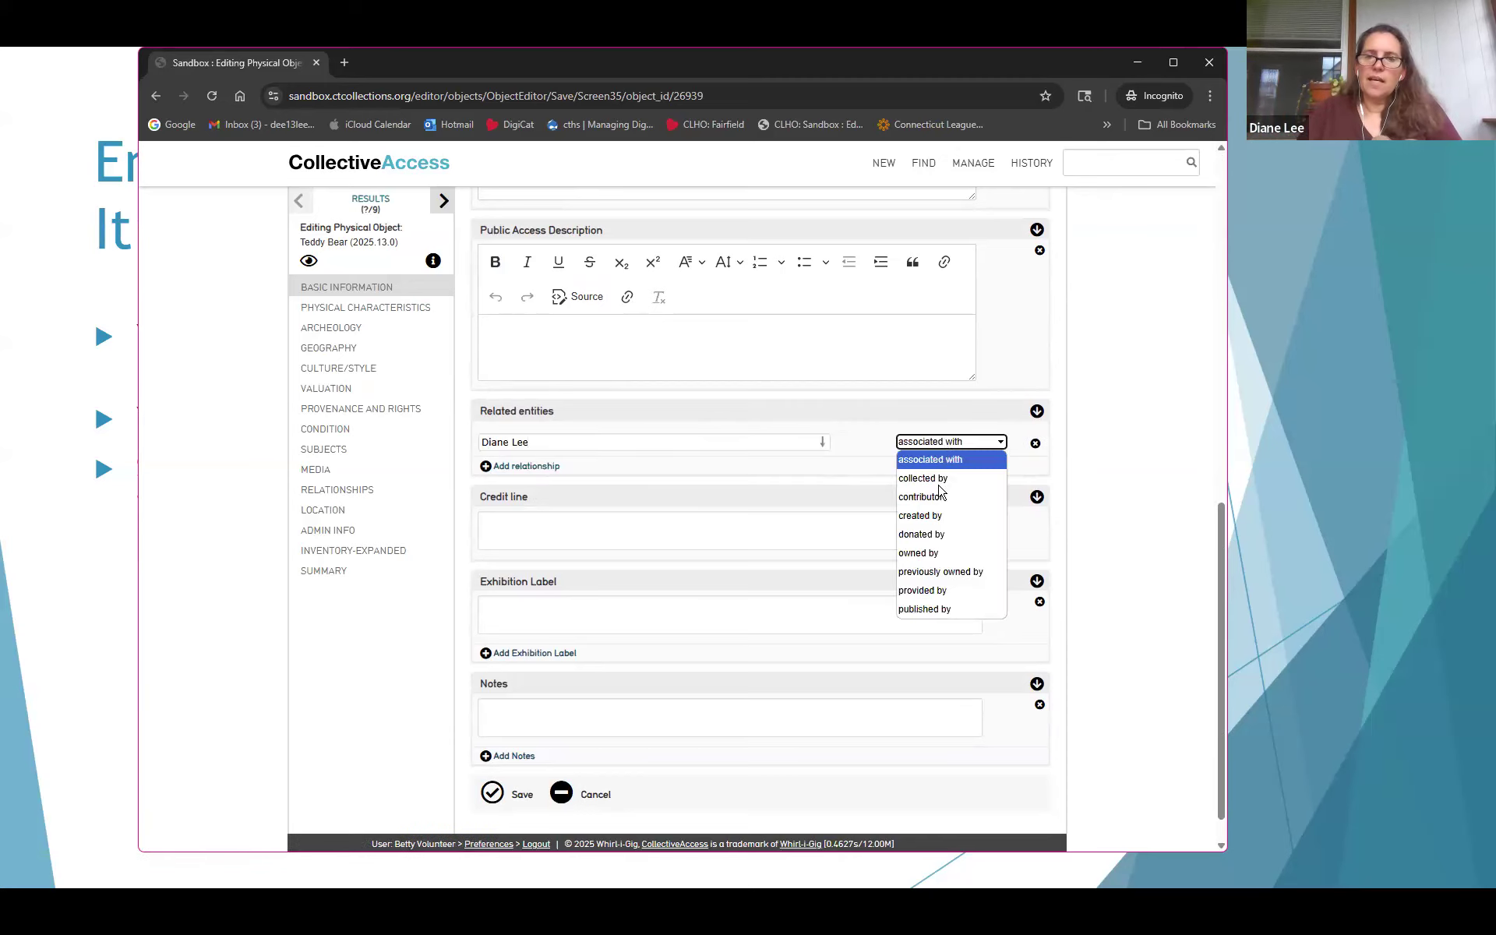
pyautogui.click(935, 550)
# Link the same person again as 'donated by' and write a 'Gift of' credit line naming them
pyautogui.click(810, 527)
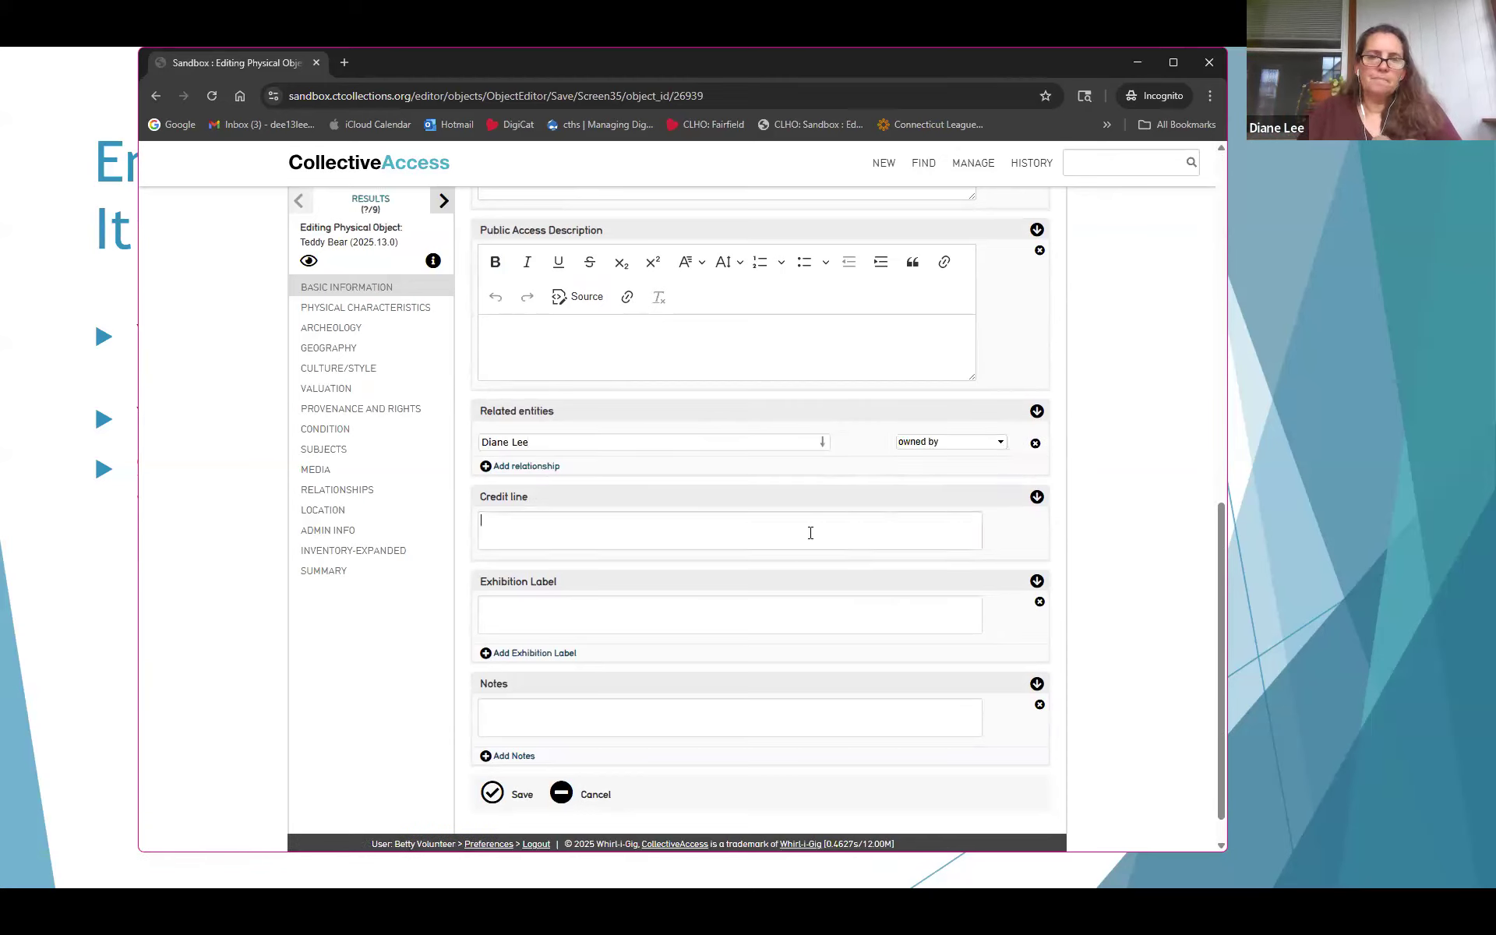
pyautogui.write('Gi')
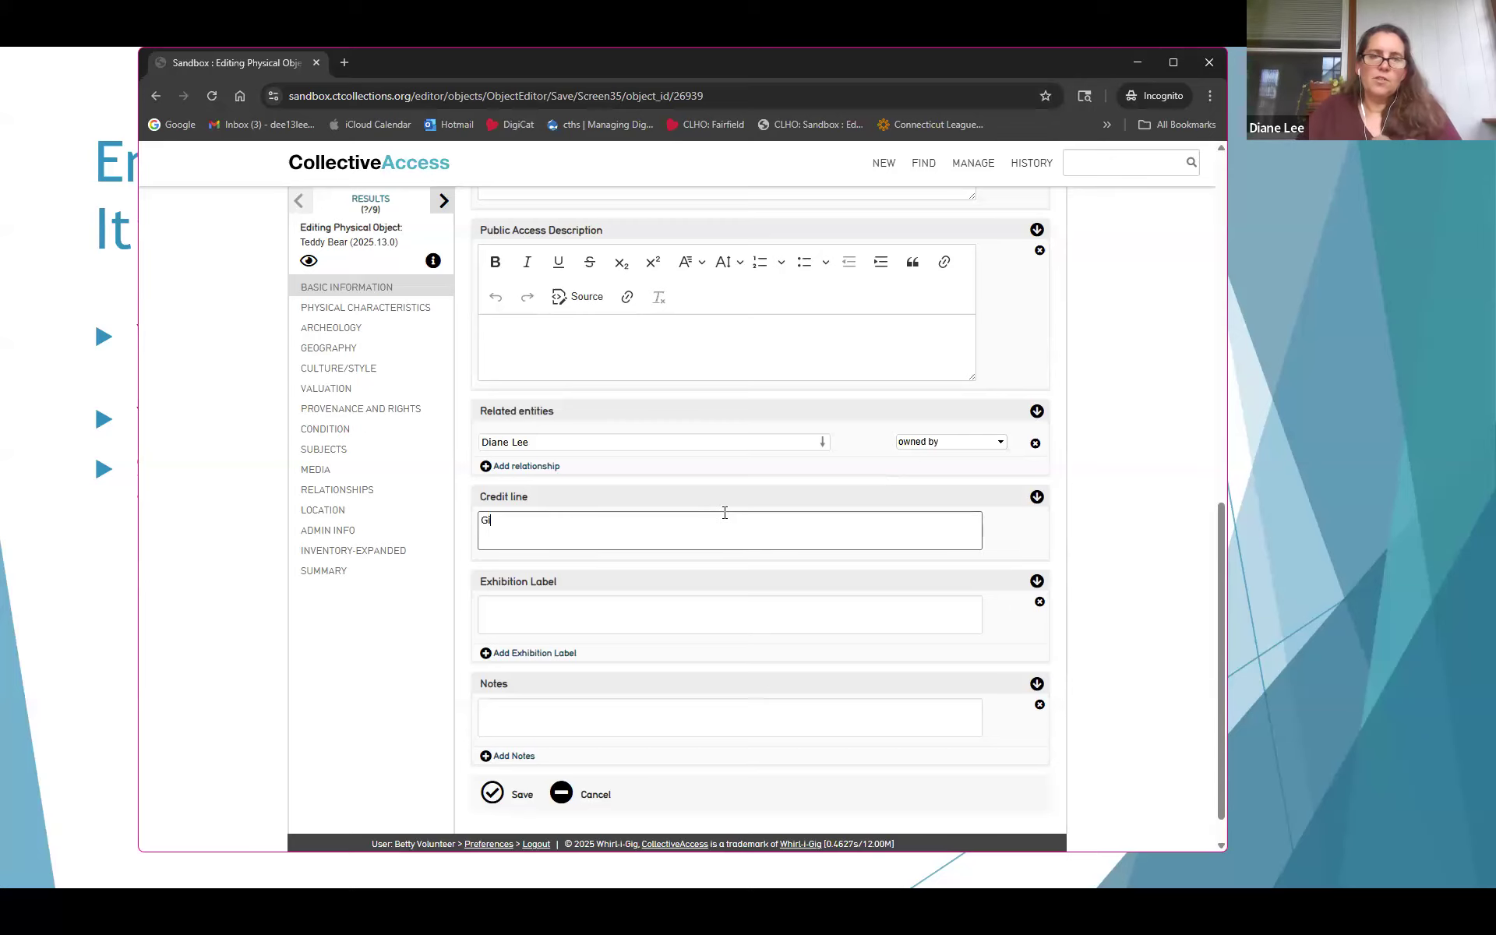
pyautogui.click(548, 466)
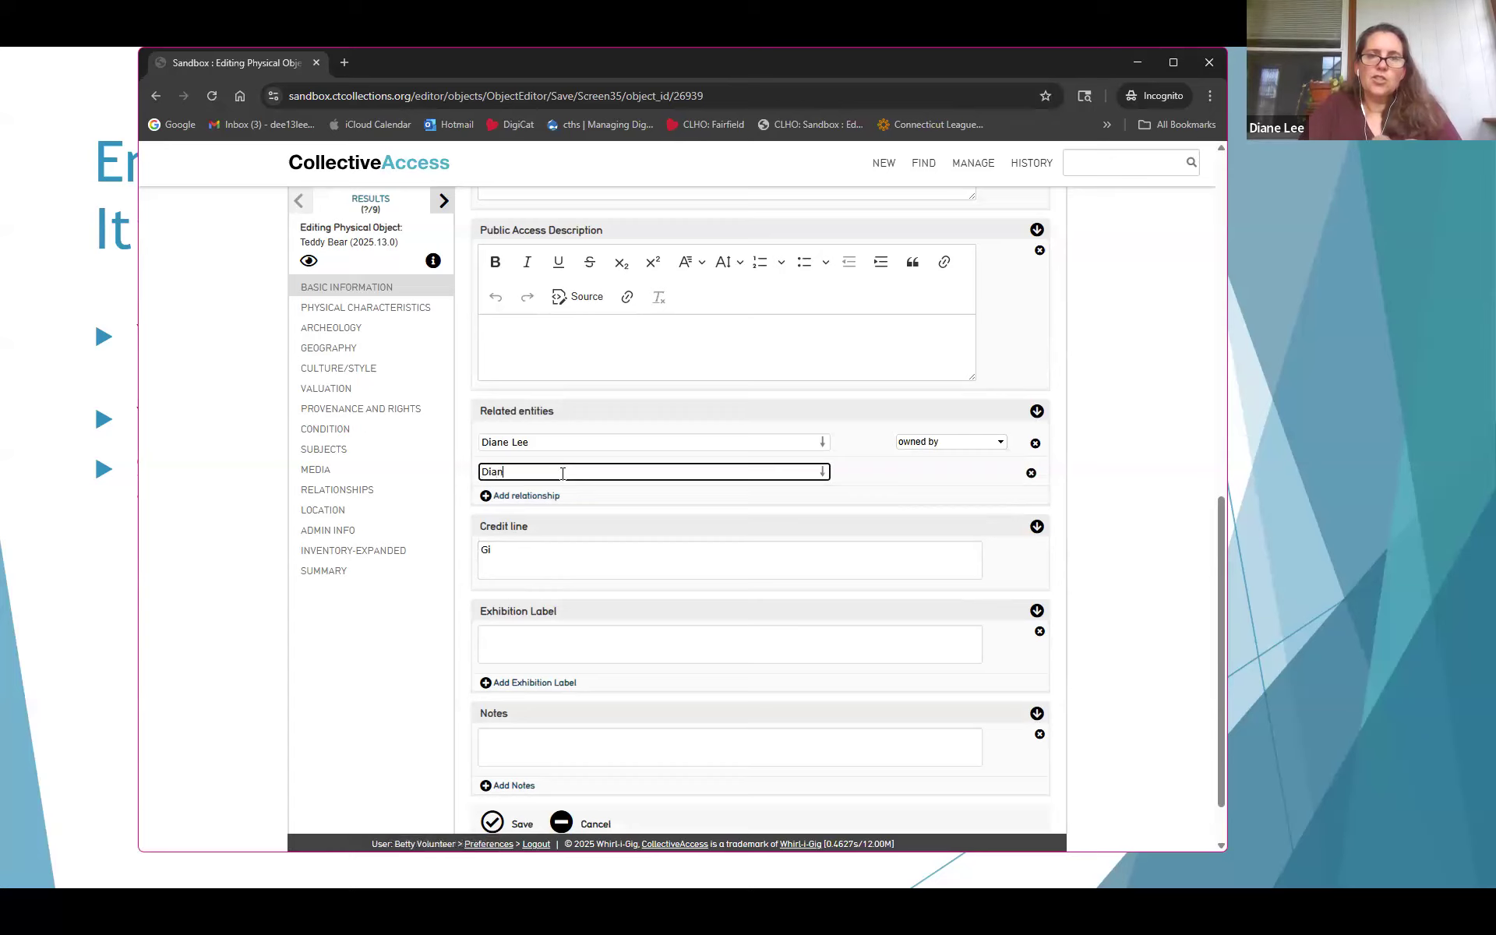
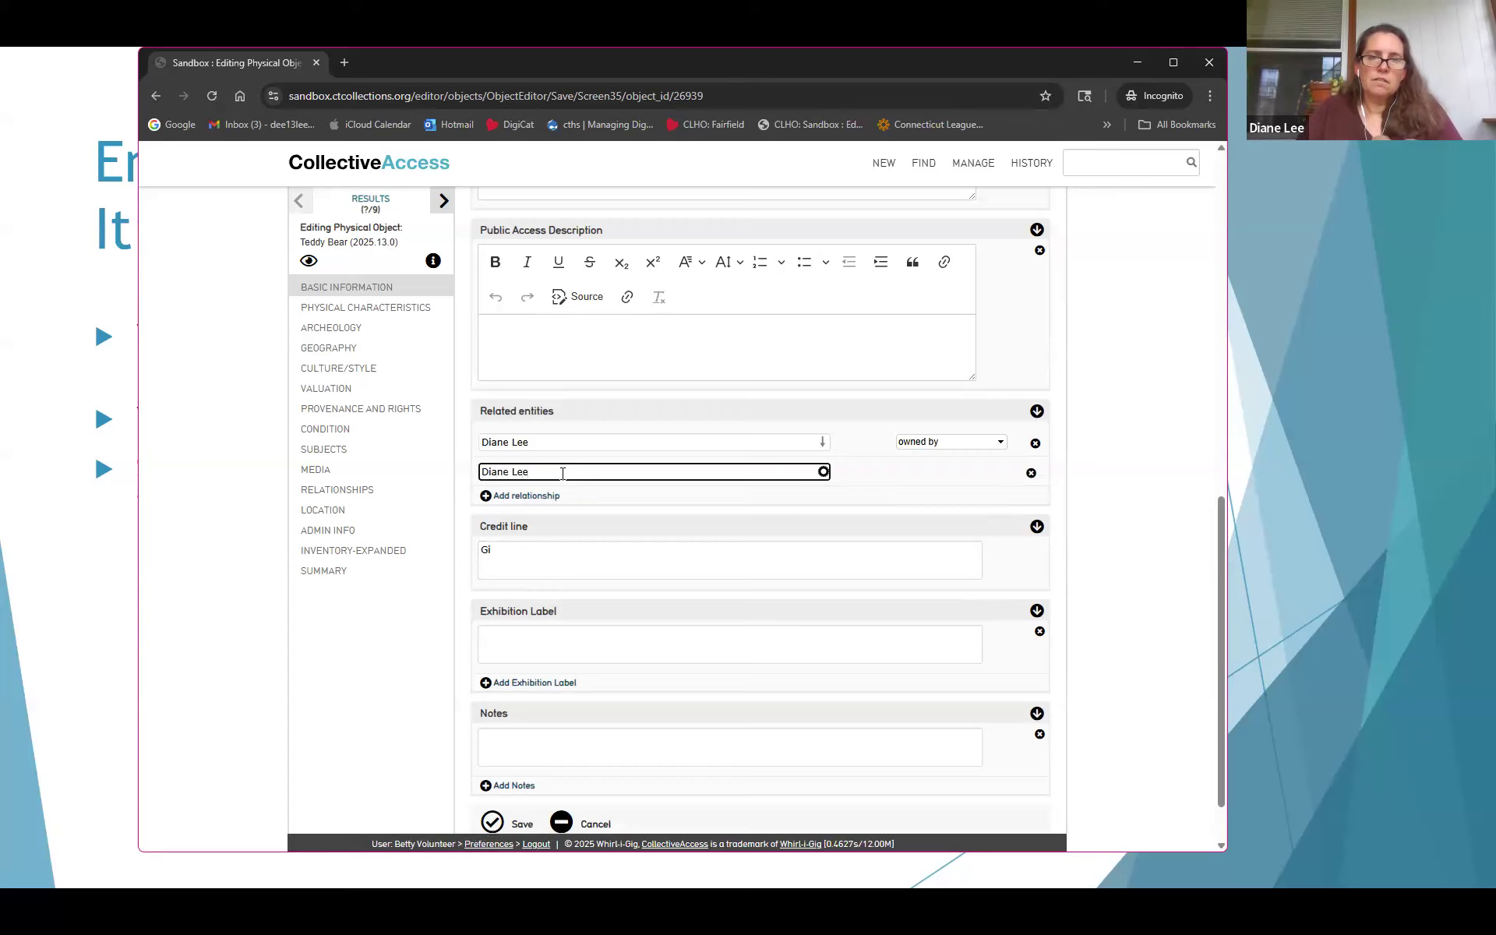
pyautogui.click(528, 499)
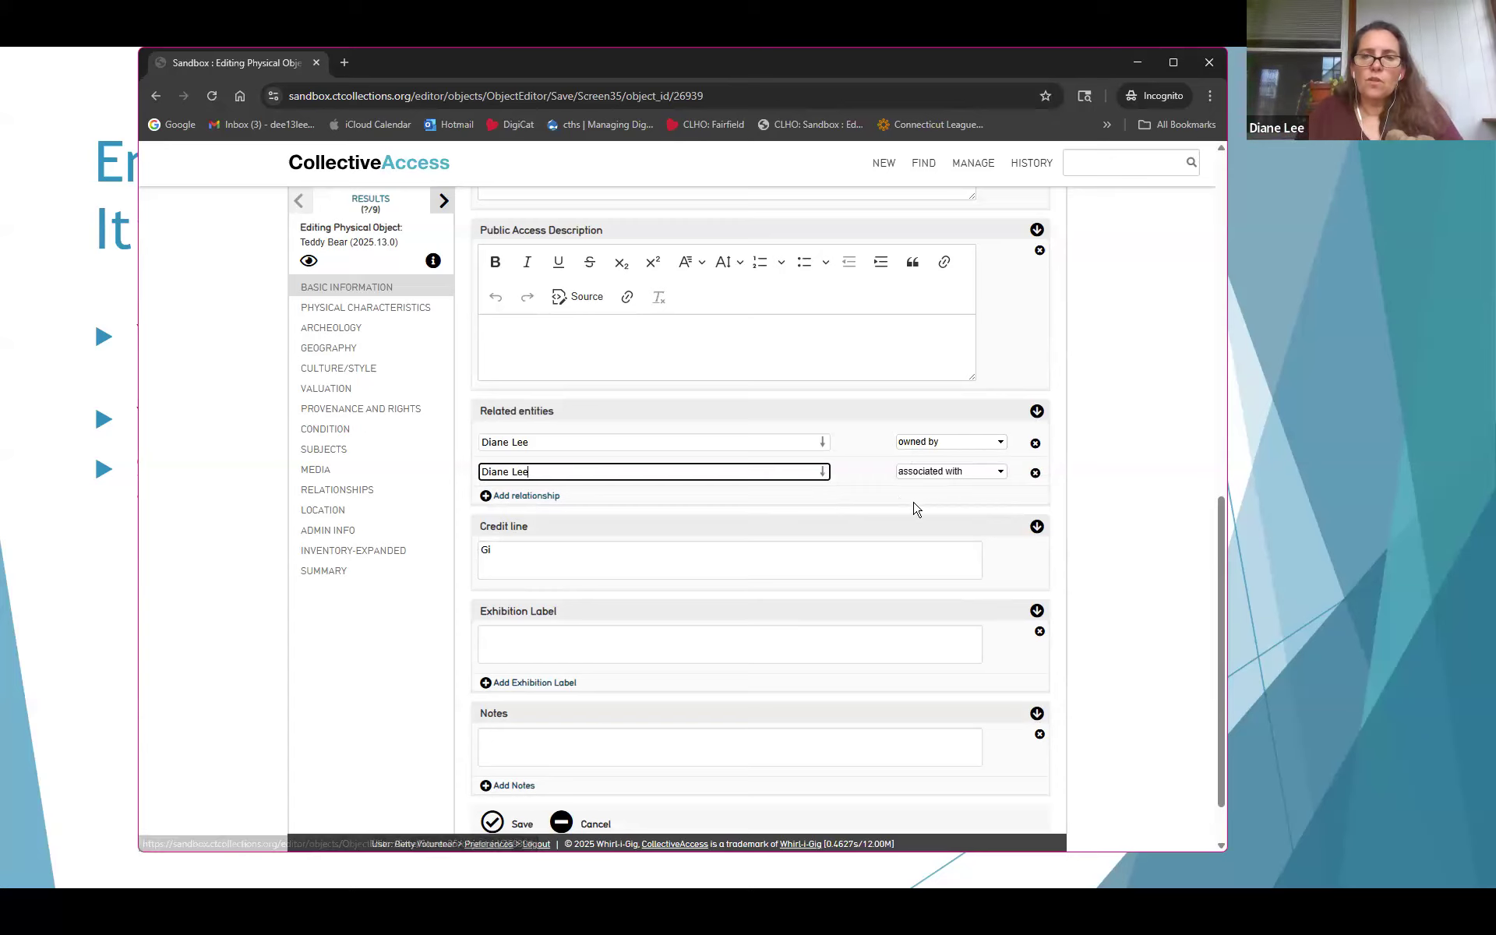
pyautogui.click(926, 474)
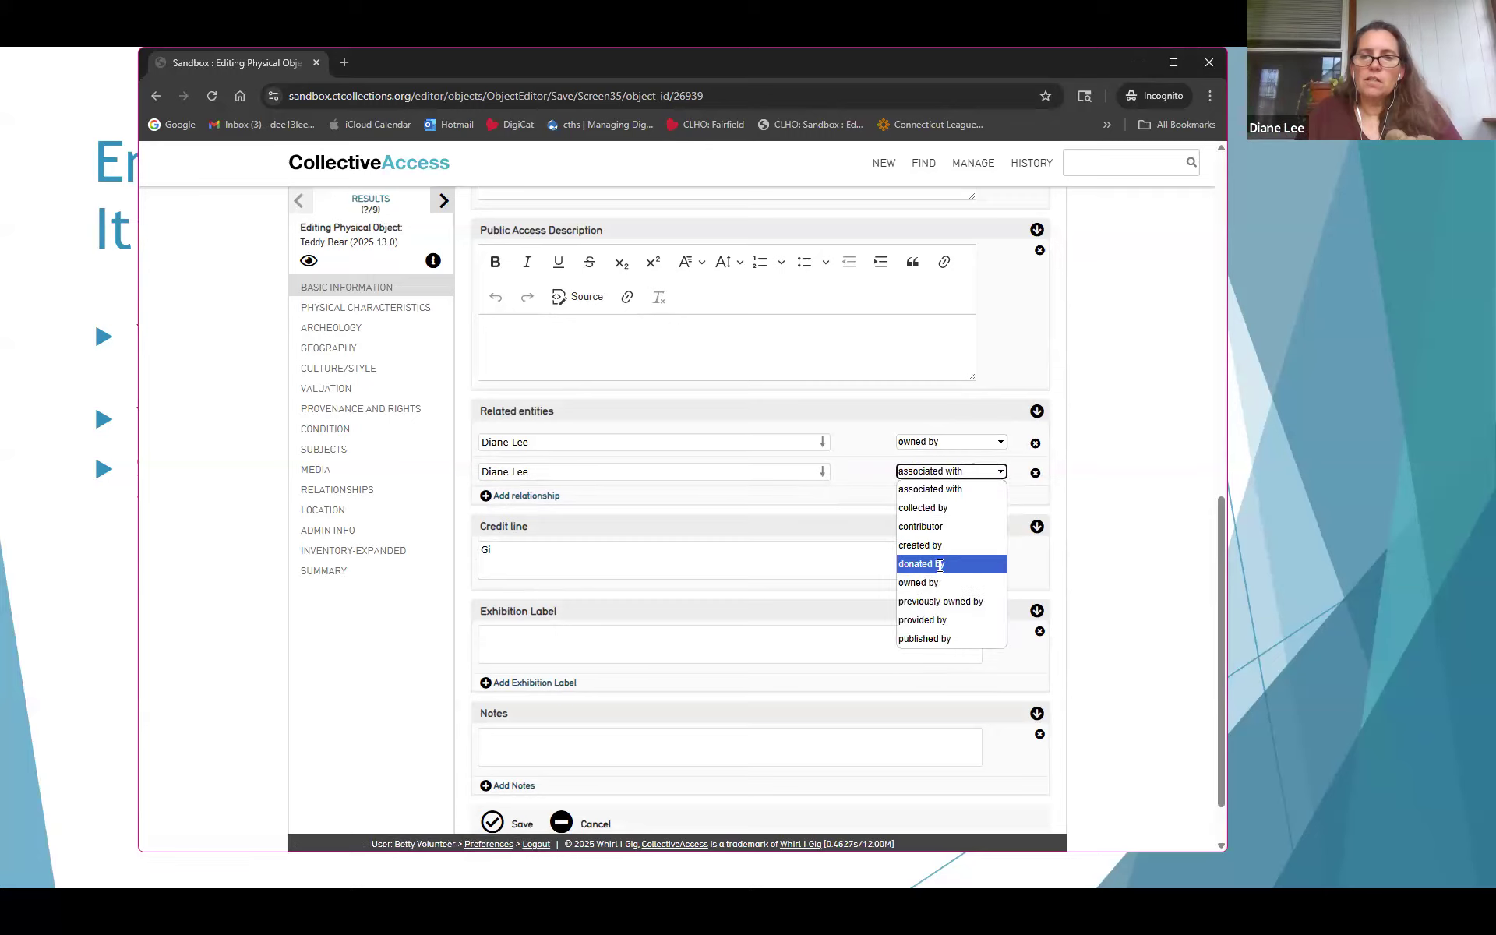
pyautogui.click(939, 564)
pyautogui.click(824, 566)
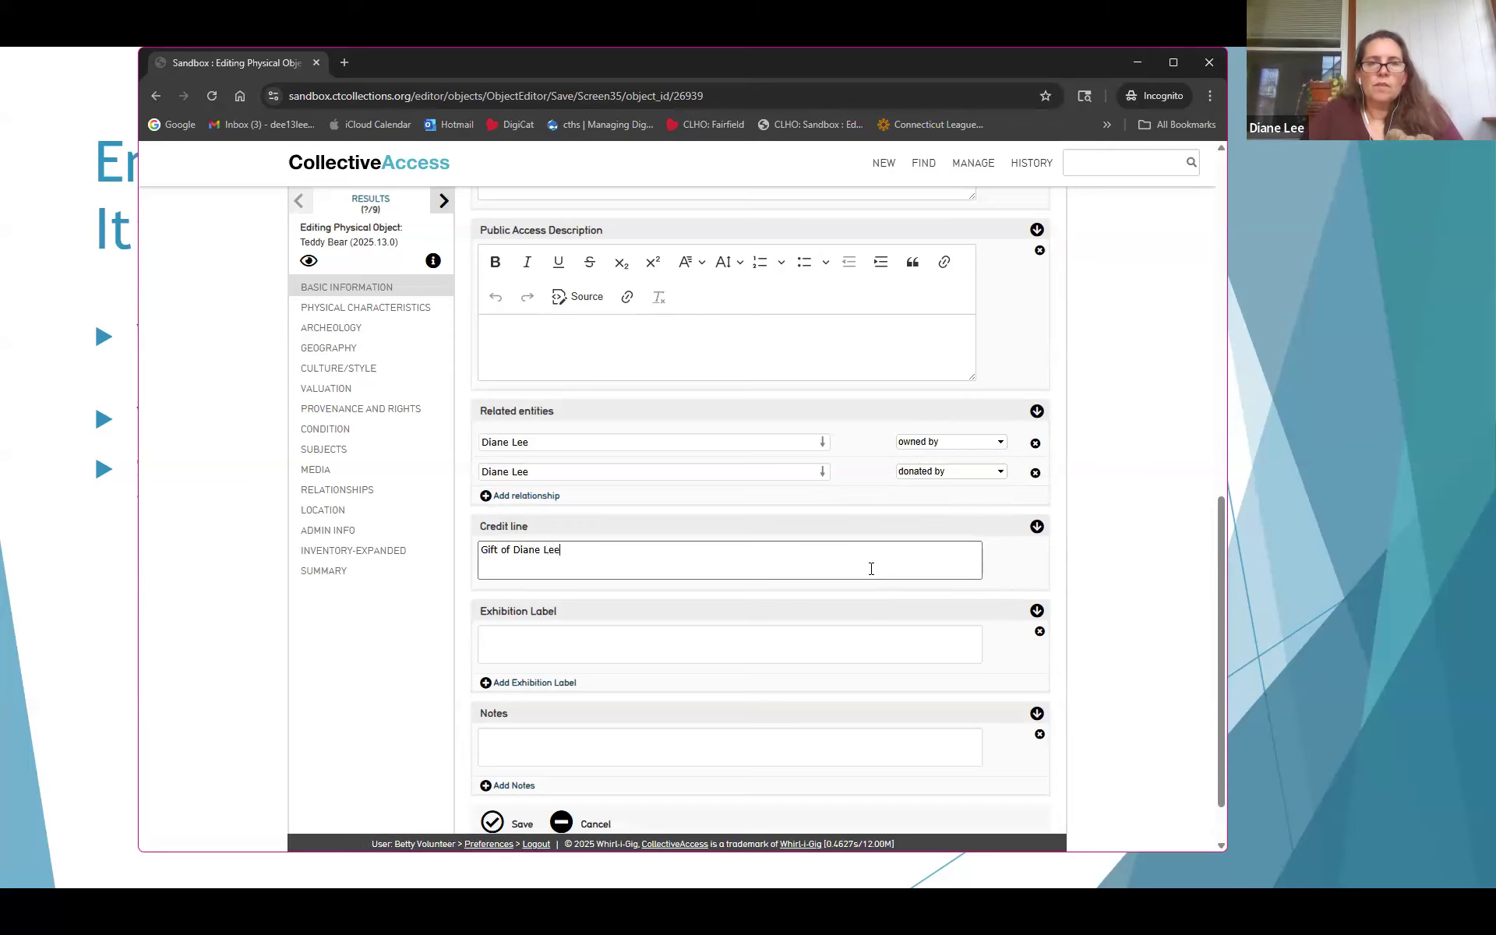
# Save the object with its owner, donor and credit line, then review the saved fields
pyautogui.scroll(15, 768, 474)
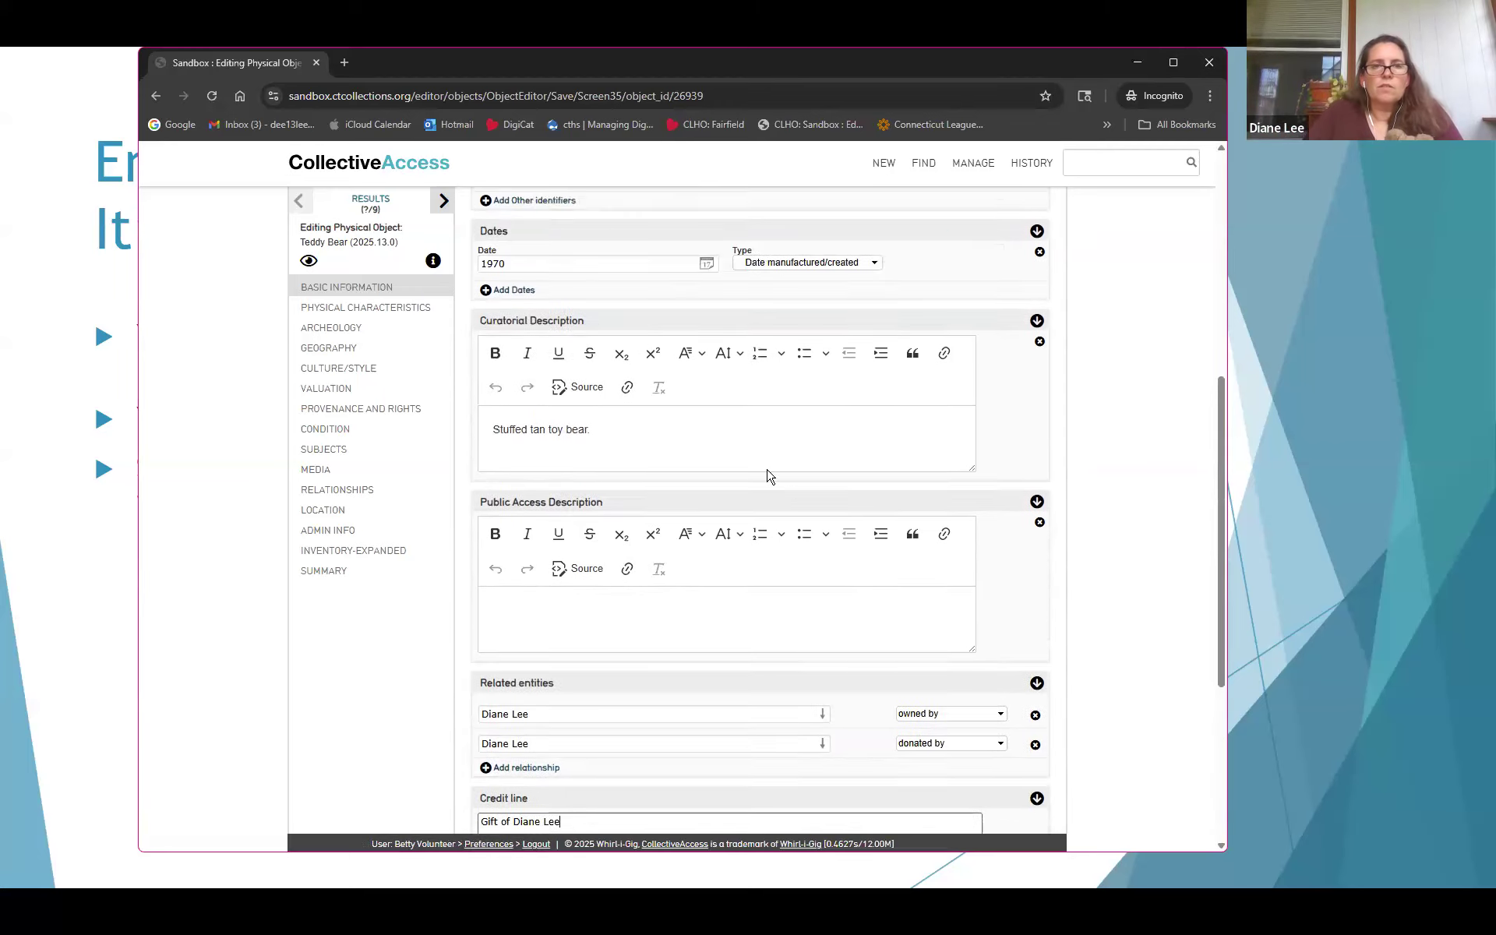
pyautogui.click(492, 201)
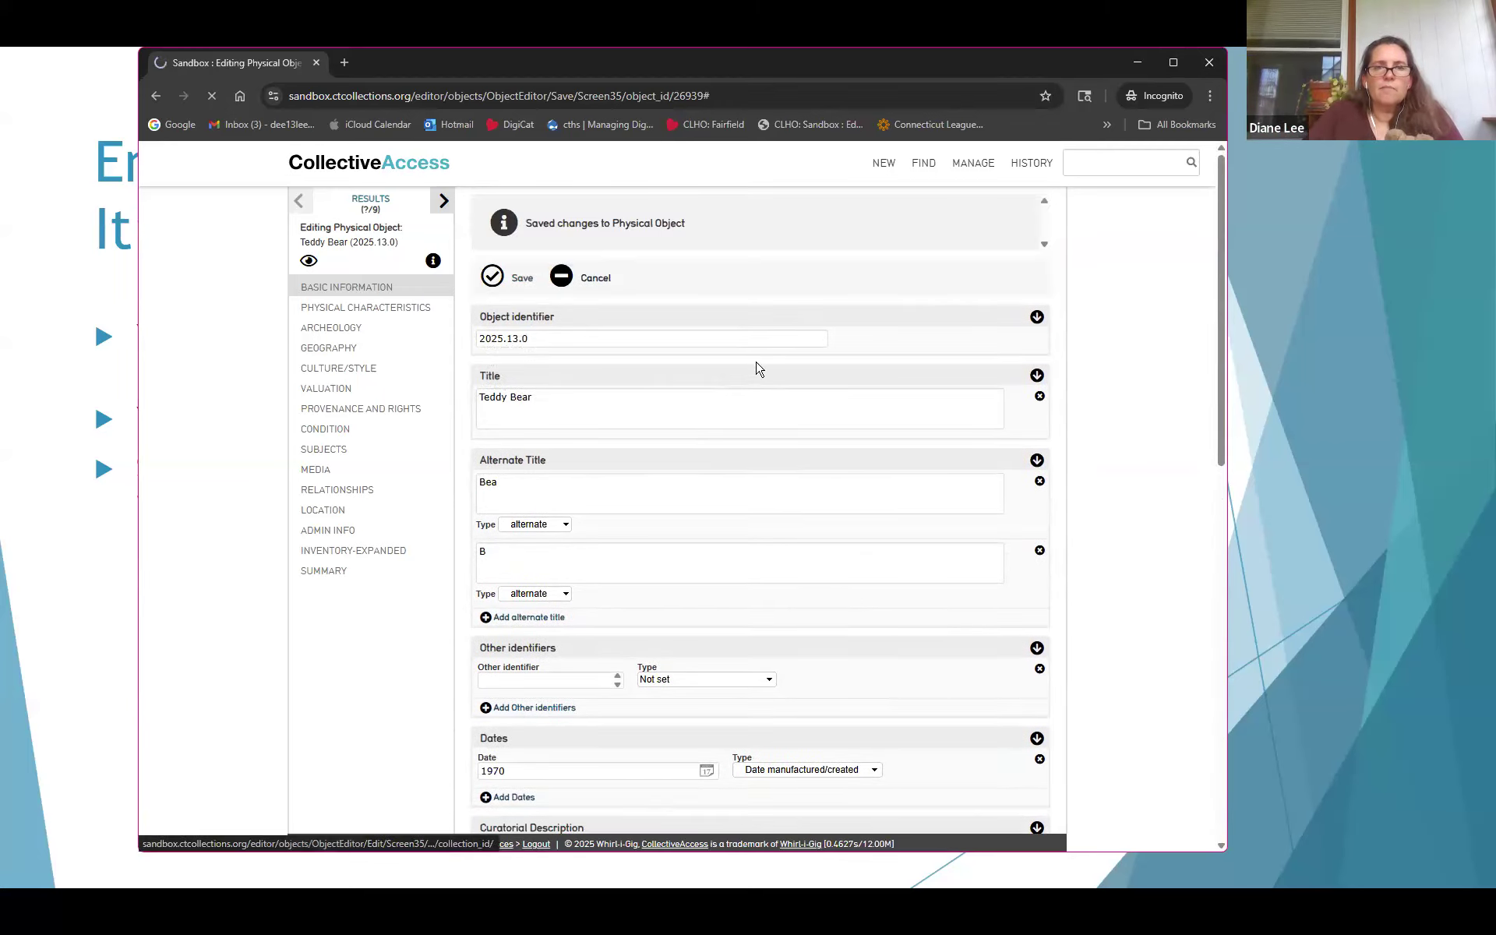
pyautogui.scroll(-4, 787, 533)
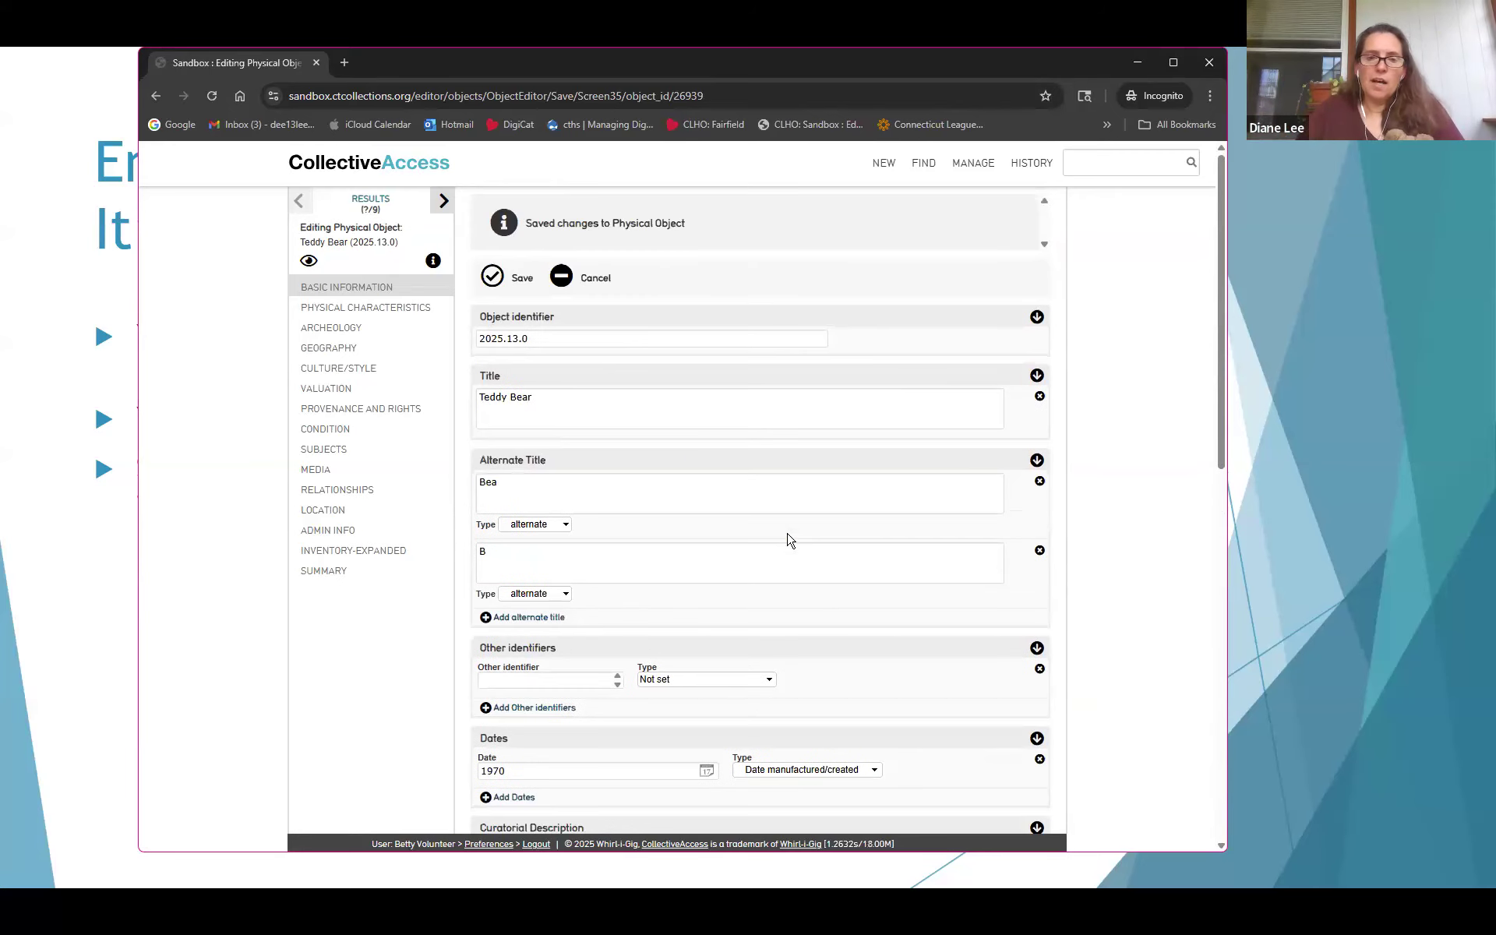
pyautogui.scroll(-2, 750, 589)
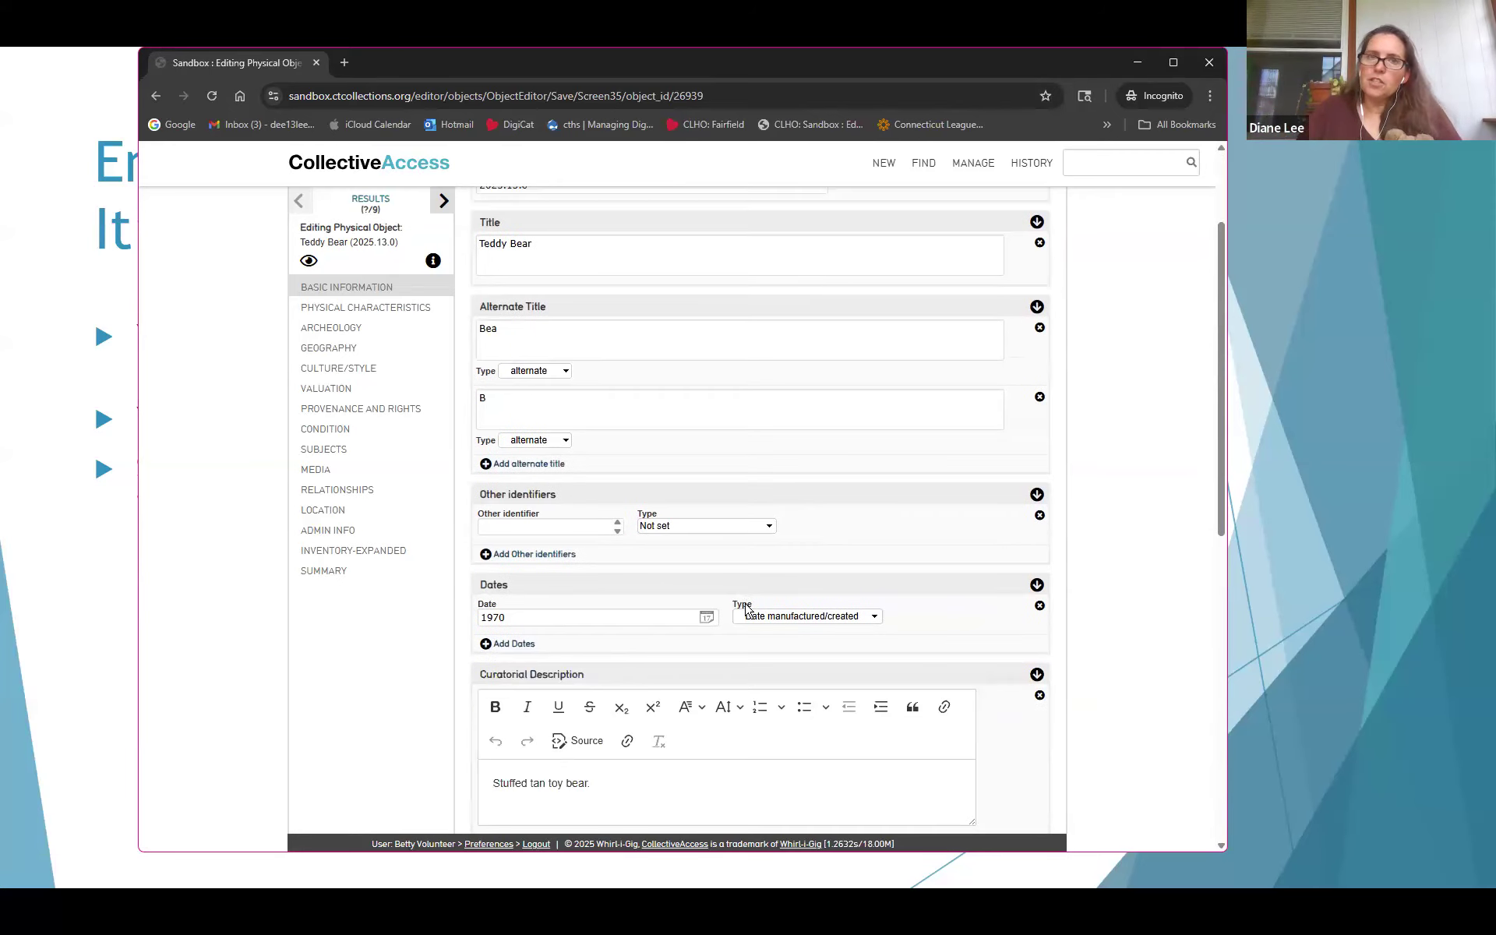
pyautogui.scroll(-1, 675, 617)
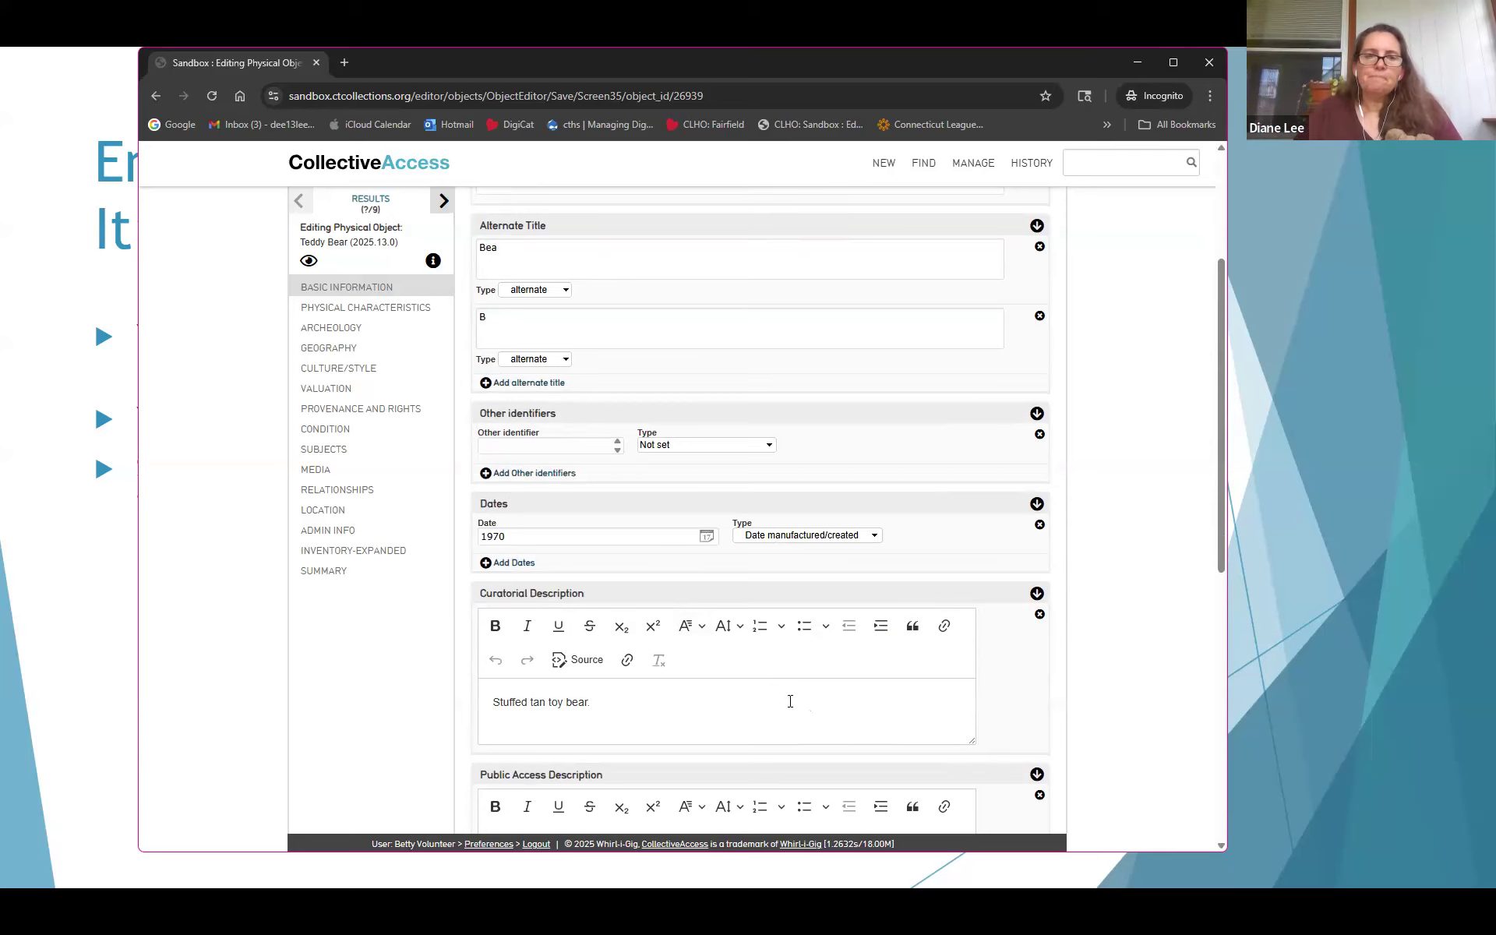
pyautogui.scroll(-6, 722, 718)
# Link the Unknown entity with relationship 'created by' and save the object
pyautogui.click(532, 568)
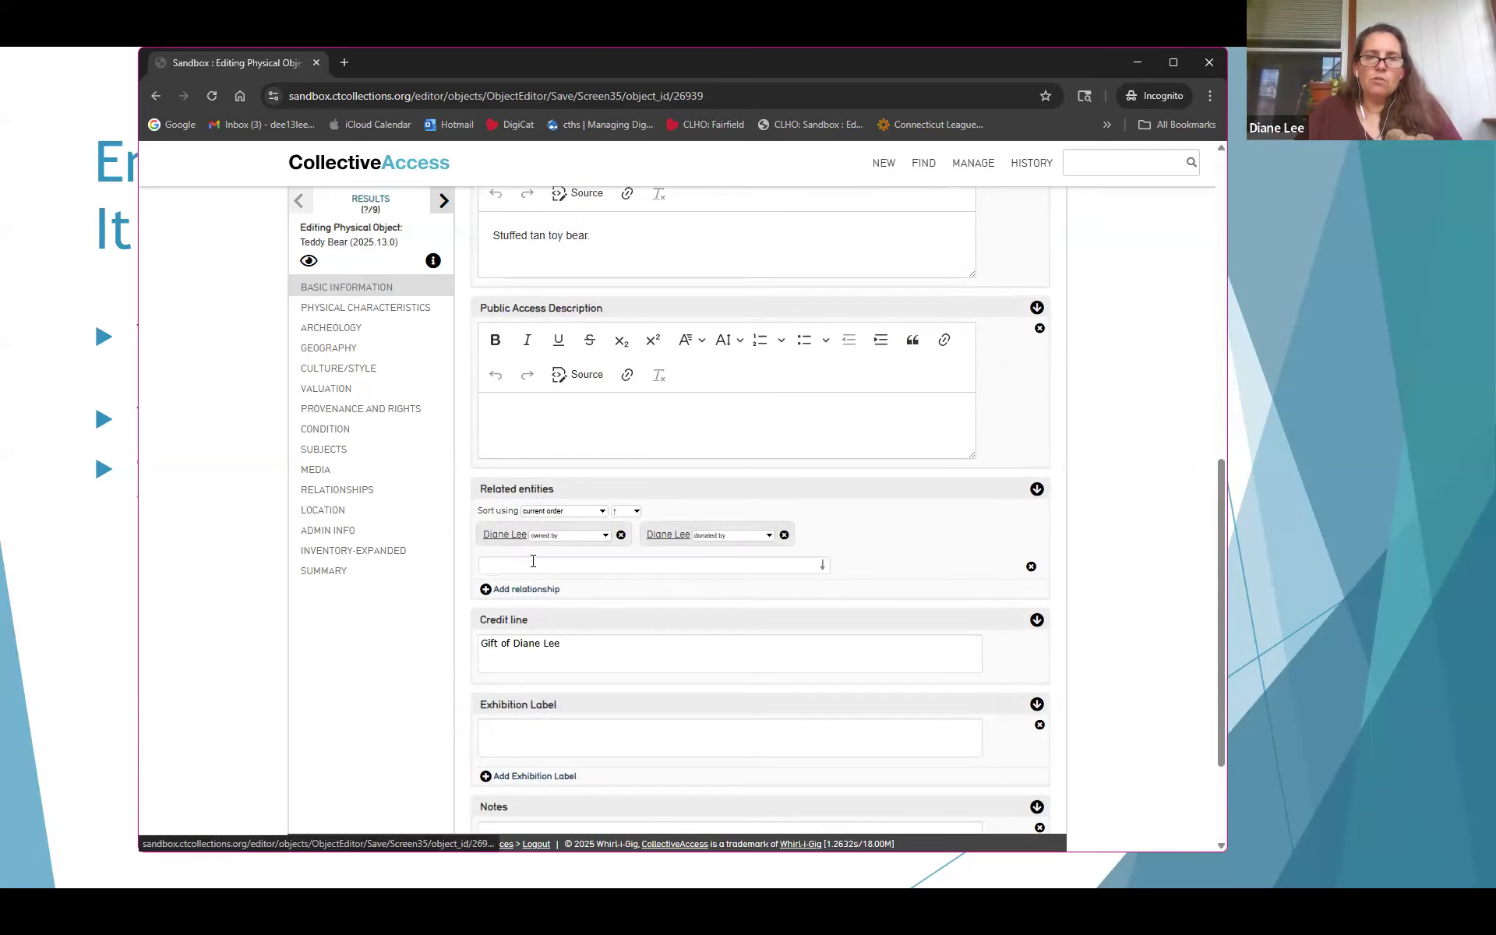
pyautogui.write('unknown')
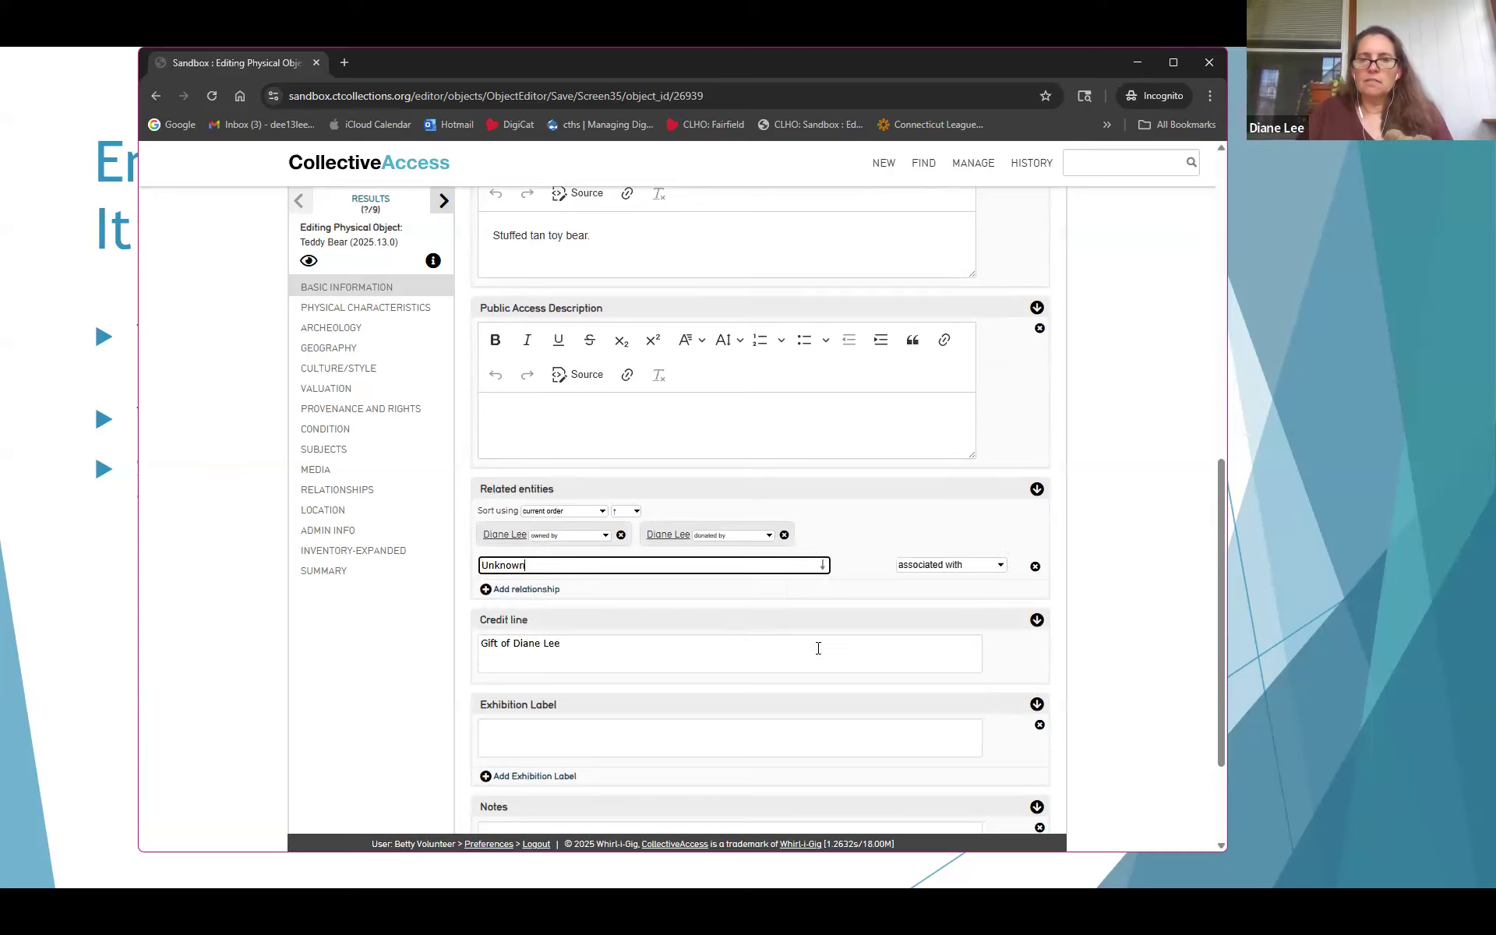
pyautogui.click(904, 566)
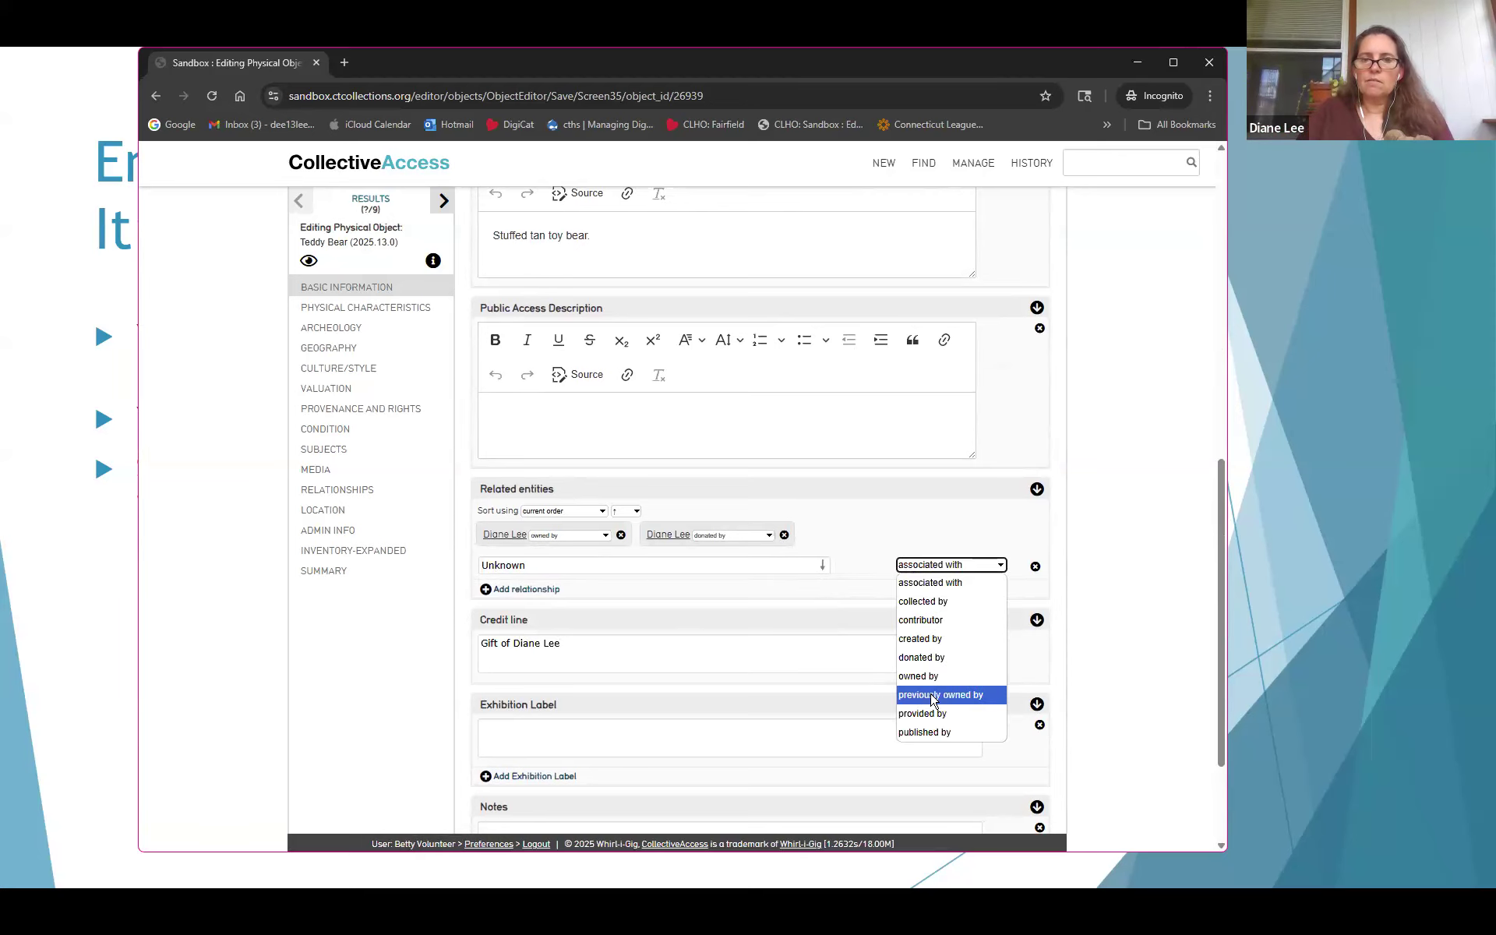
pyautogui.click(927, 646)
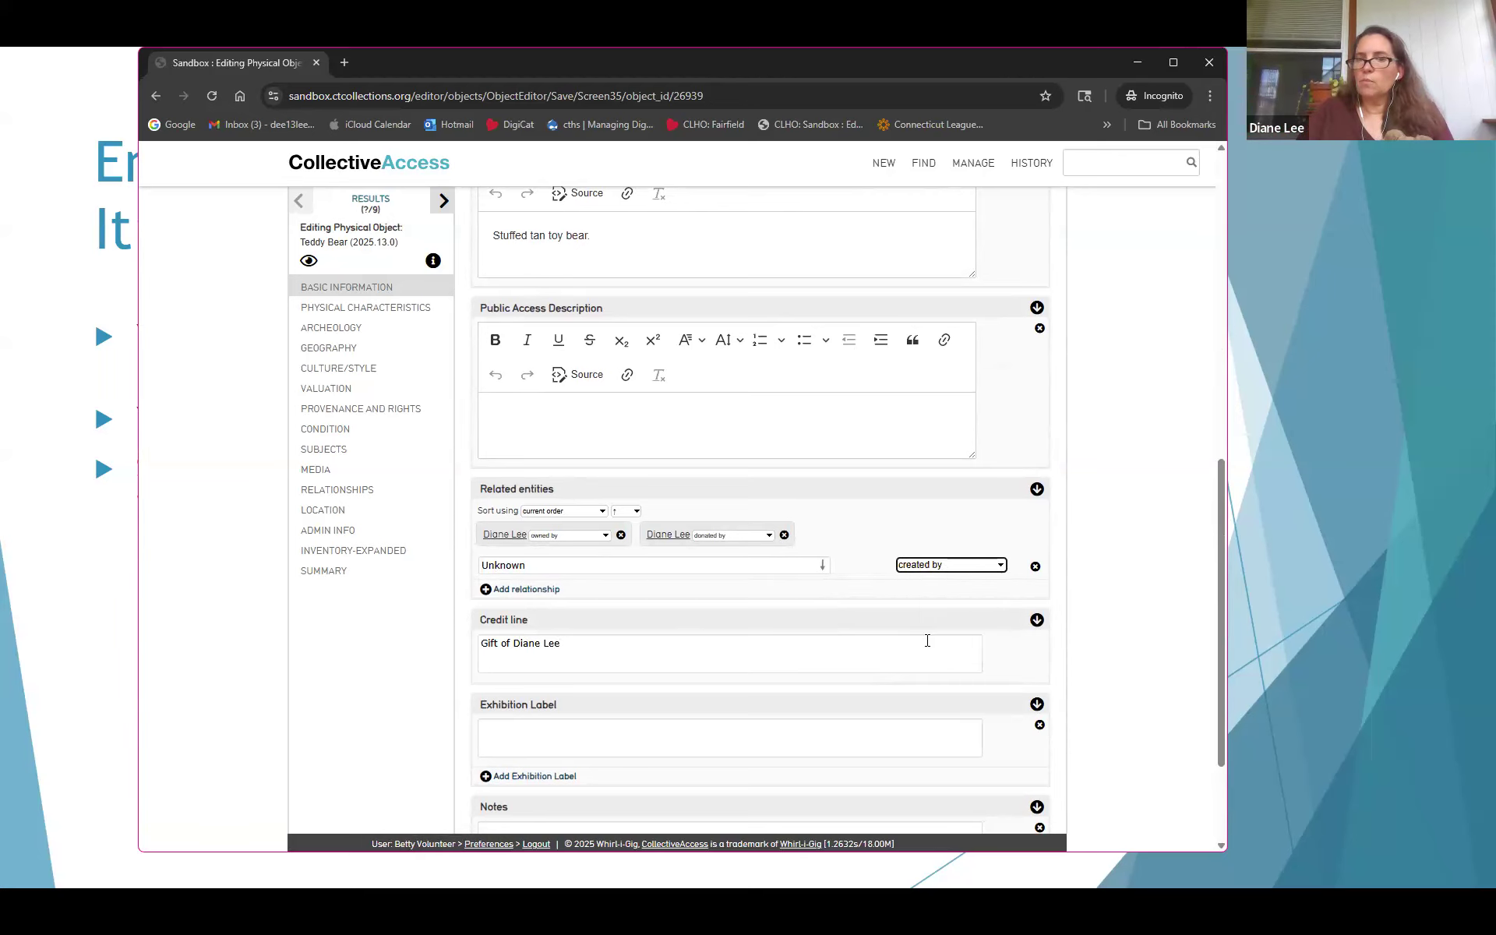
pyautogui.scroll(8, 607, 441)
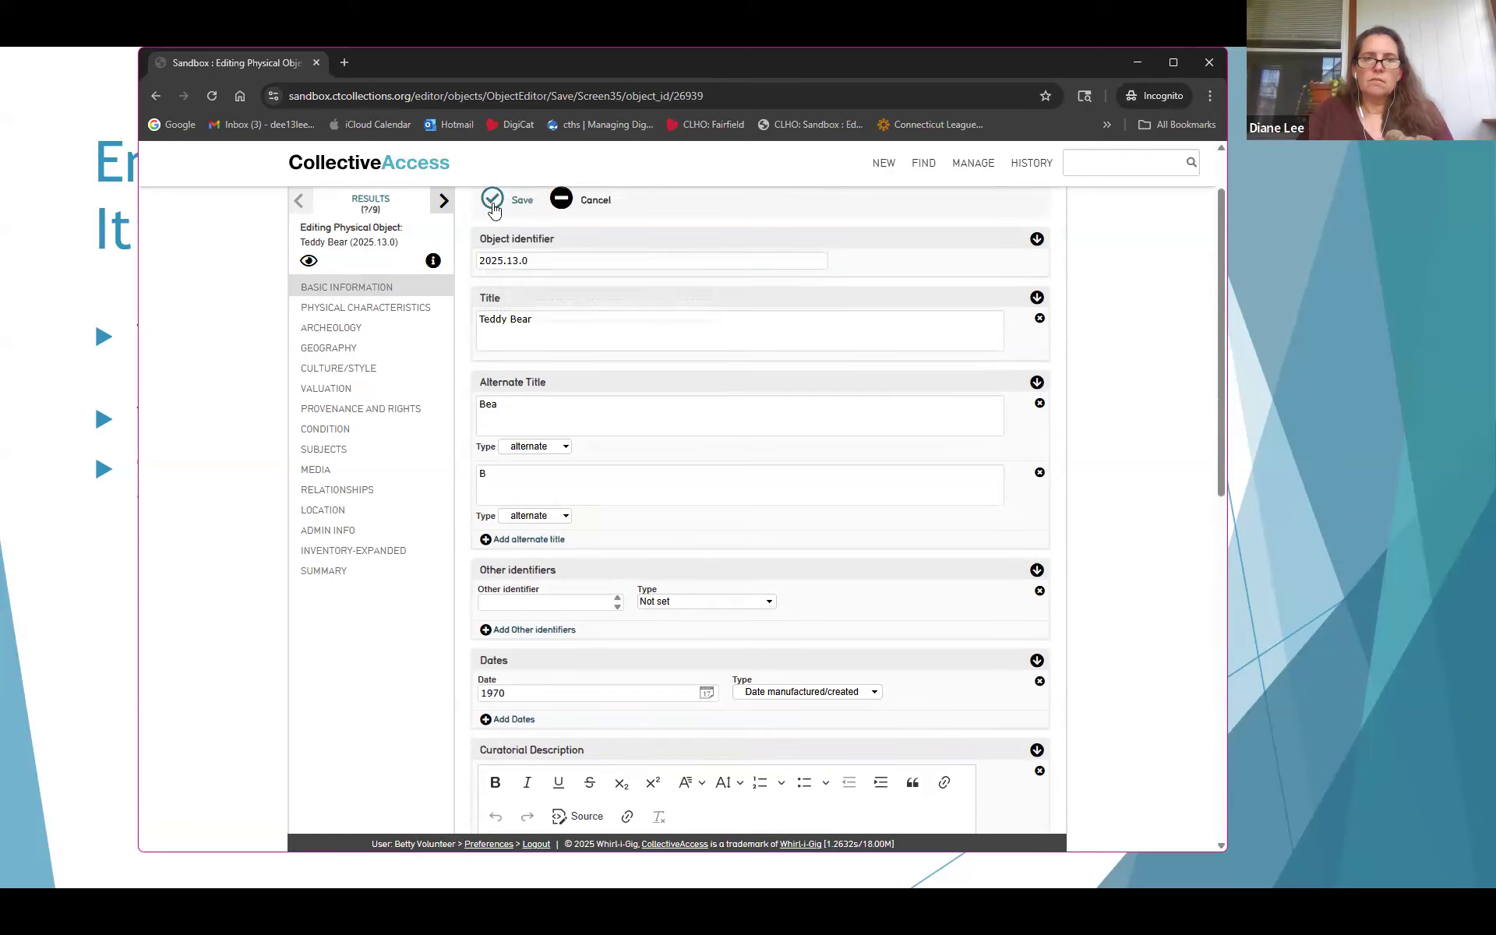
pyautogui.click(492, 207)
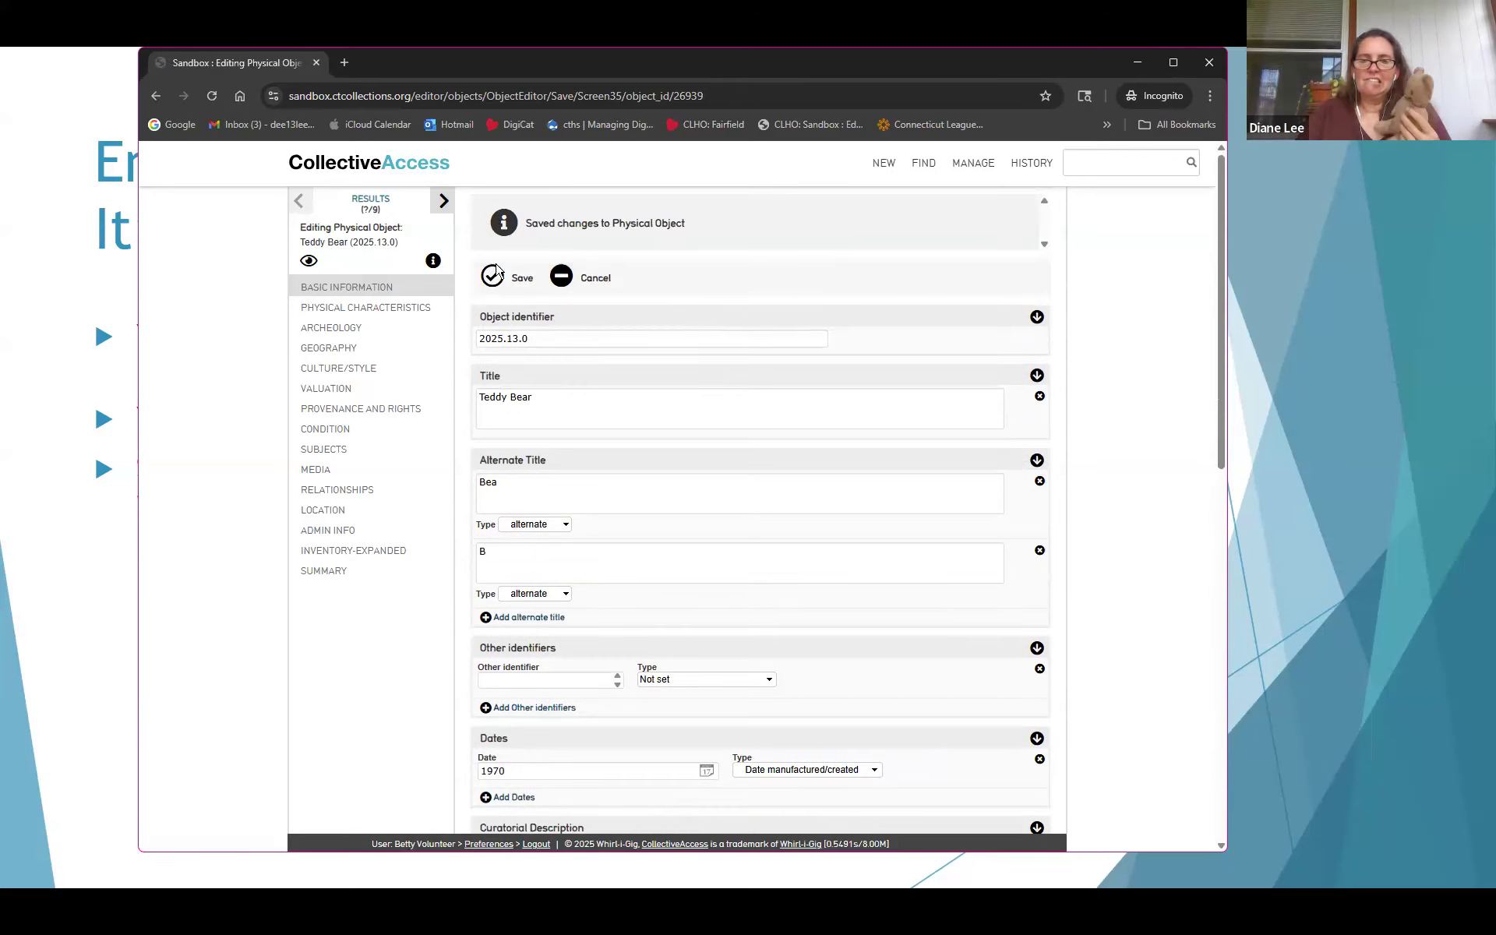
pyautogui.scroll(-5, 686, 518)
pyautogui.scroll(-5, 684, 514)
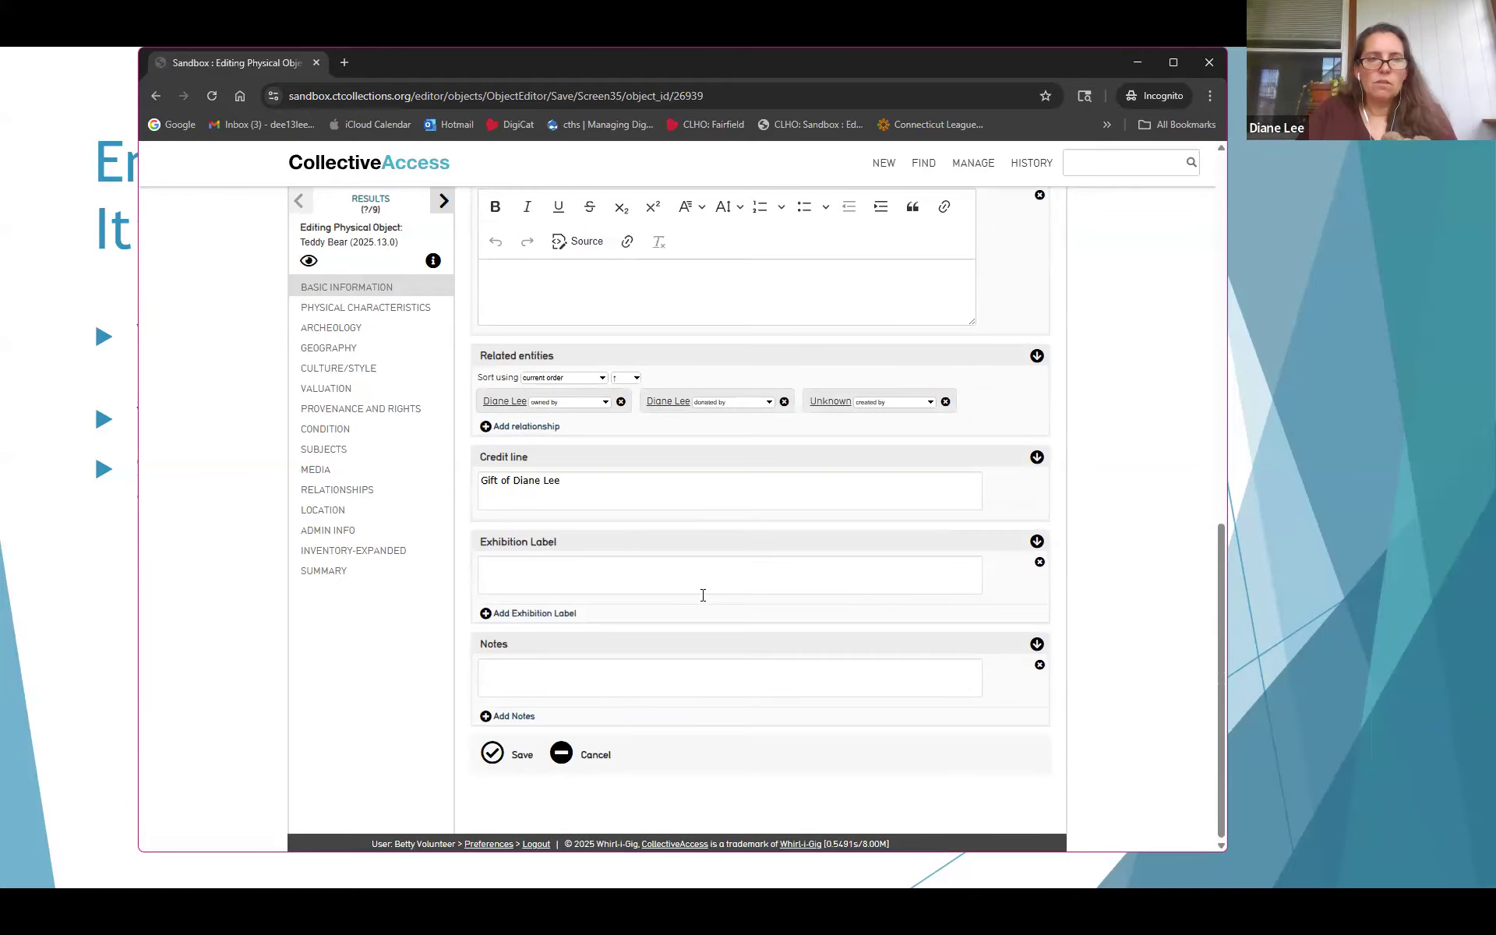
pyautogui.scroll(4, 701, 594)
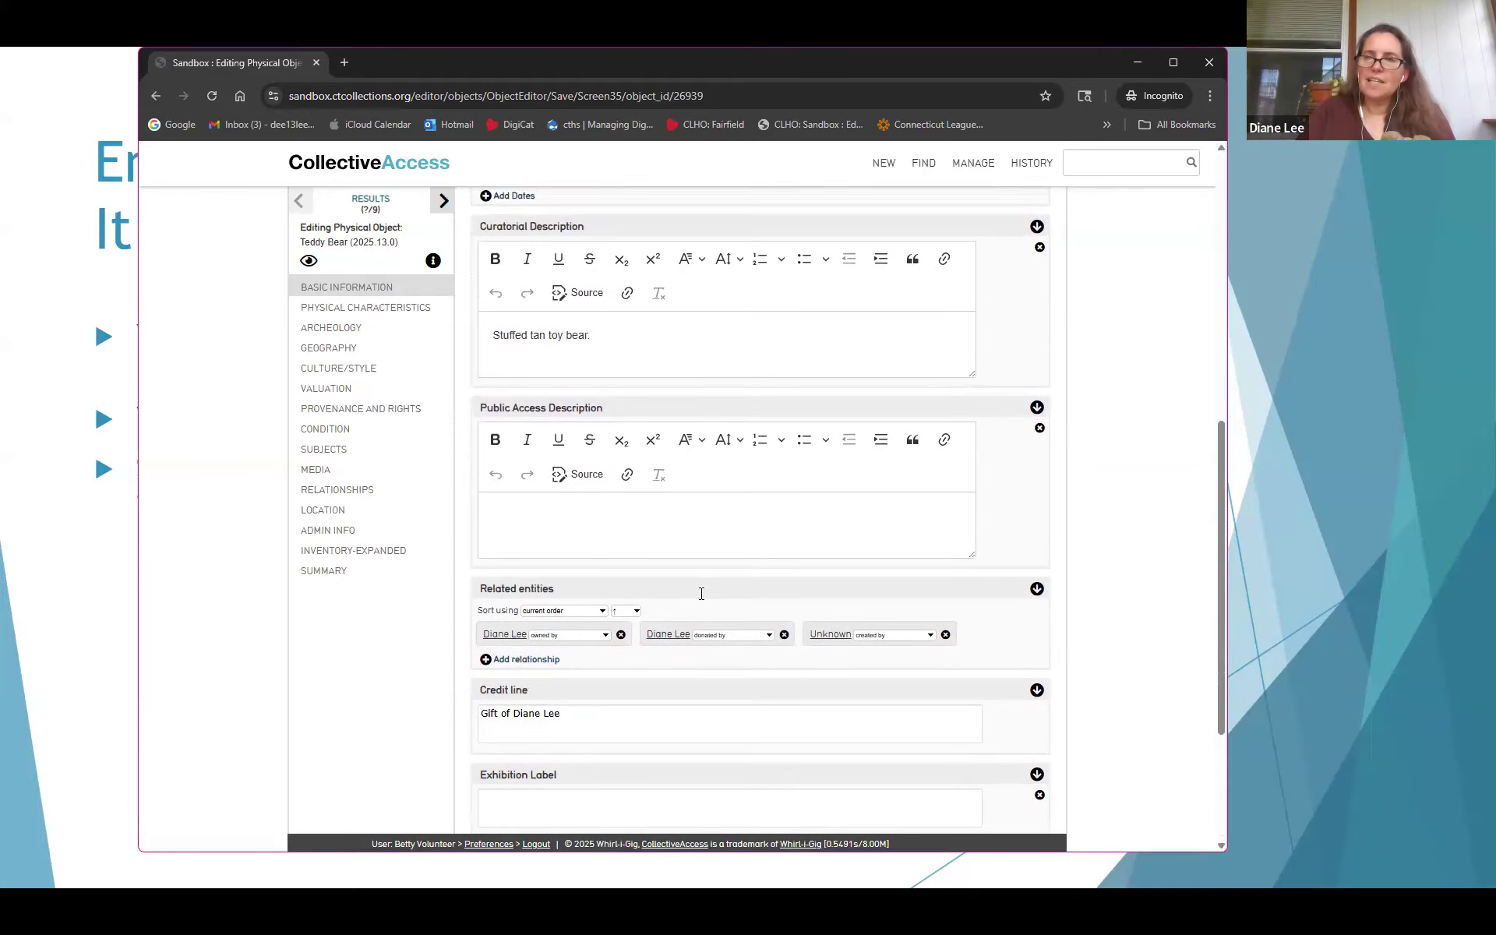
# On the Location screen, set the storage location to Parlor 1st floor
pyautogui.click(329, 512)
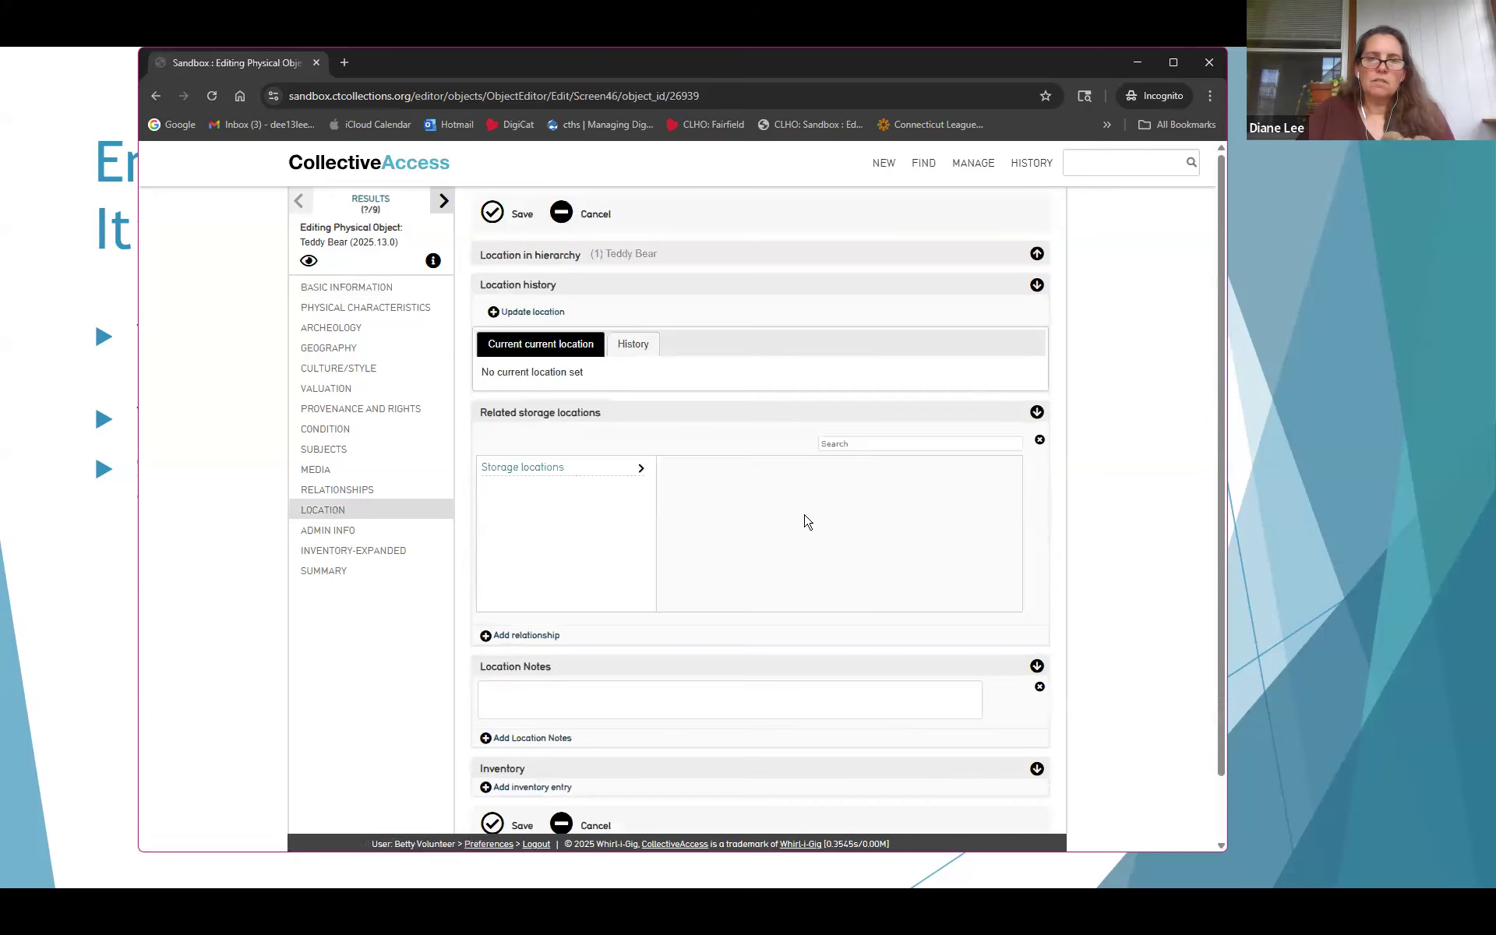
pyautogui.click(653, 707)
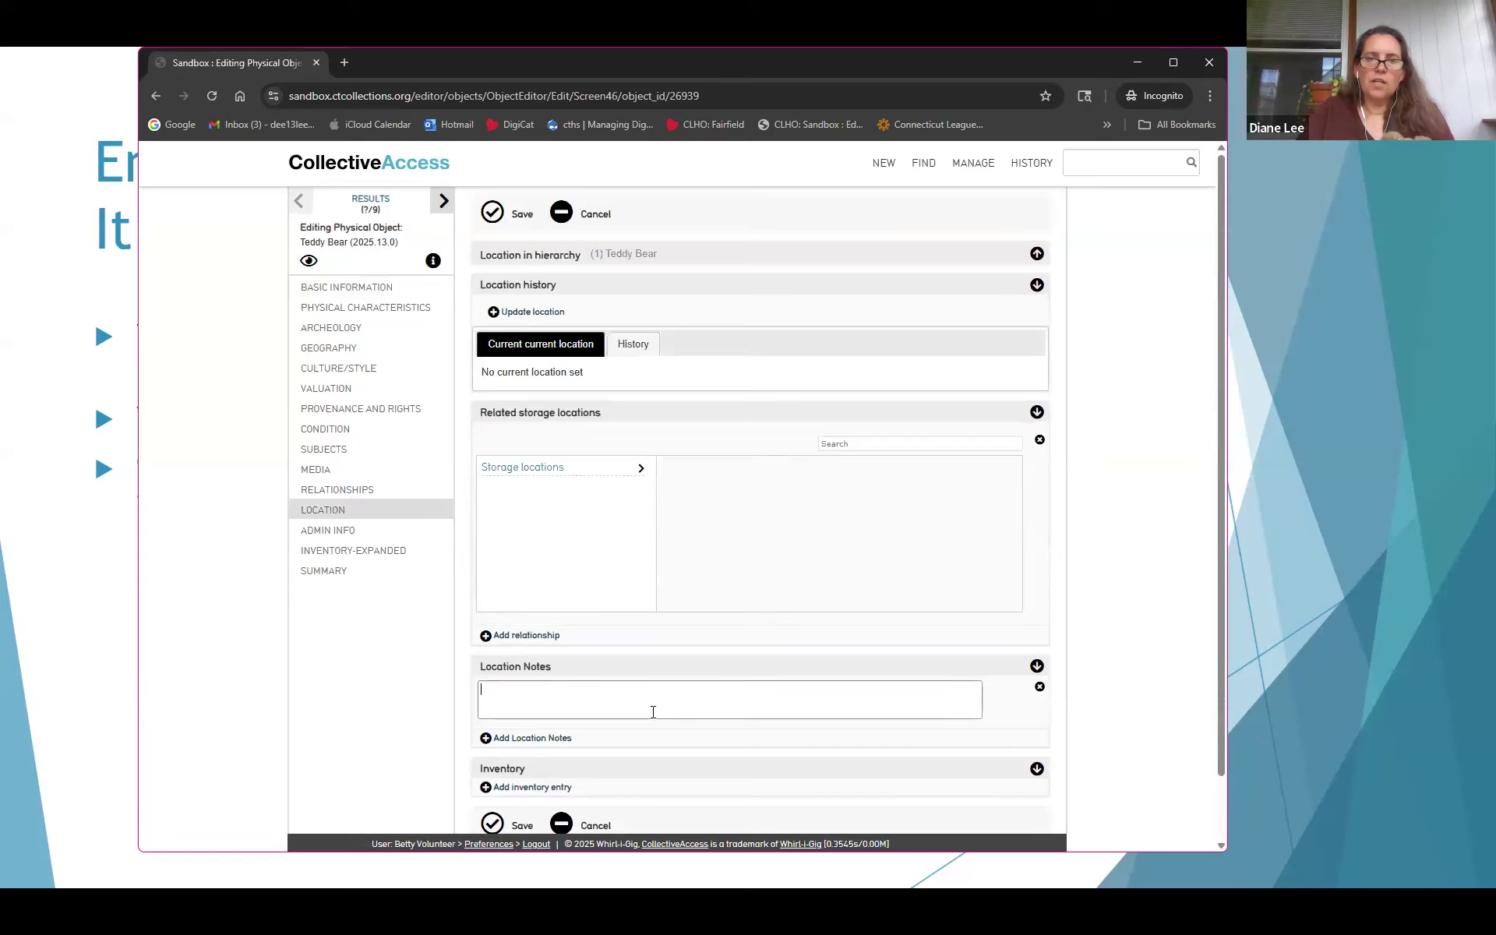
pyautogui.click(863, 444)
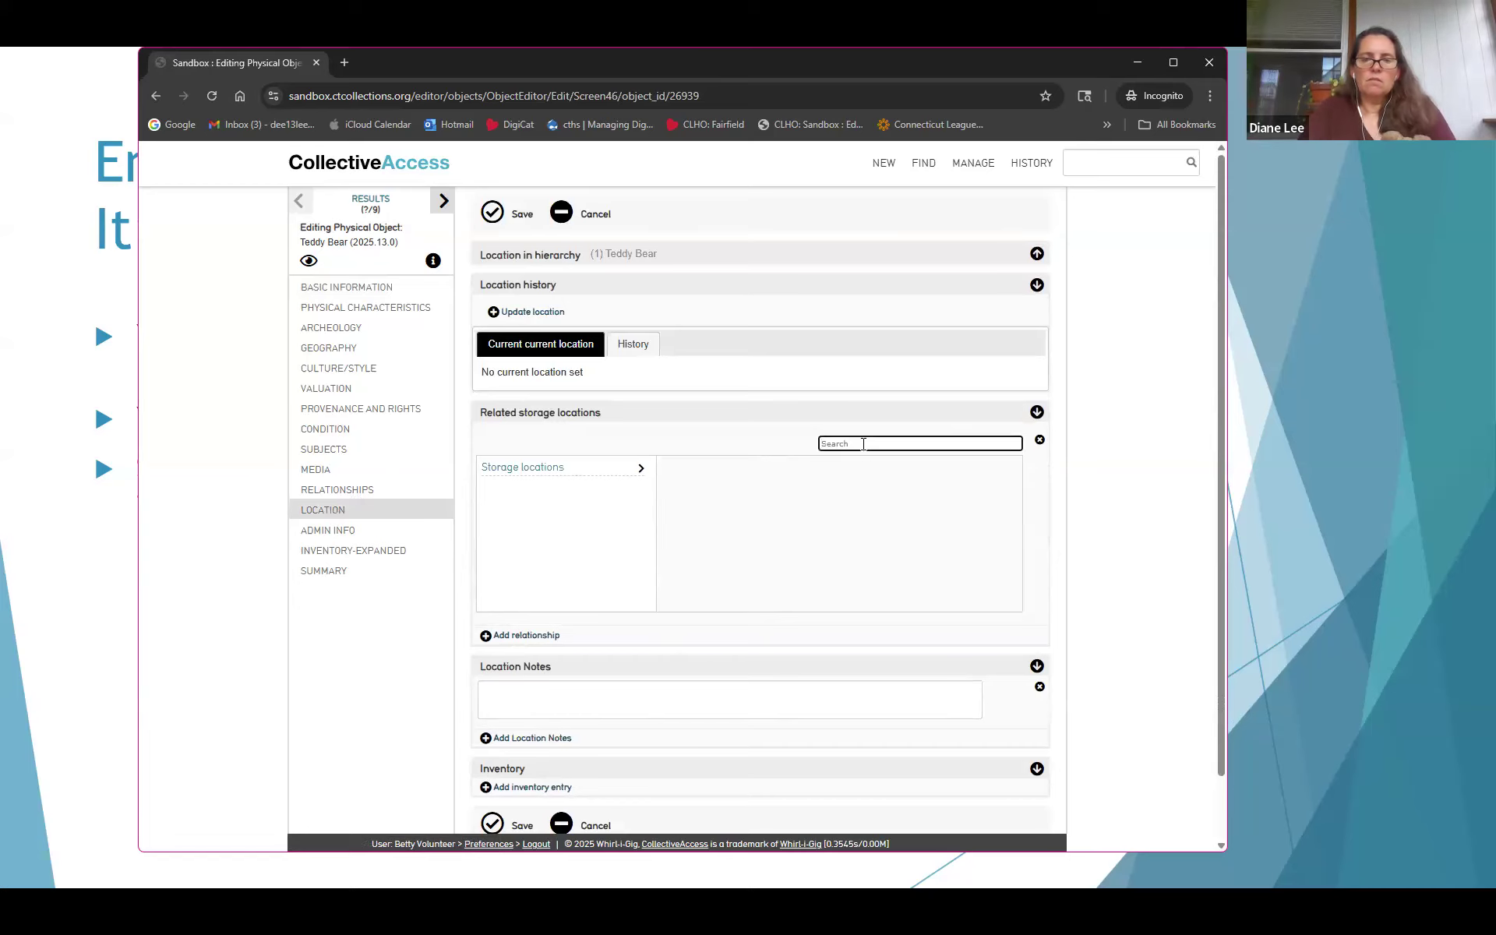
pyautogui.write('porch')
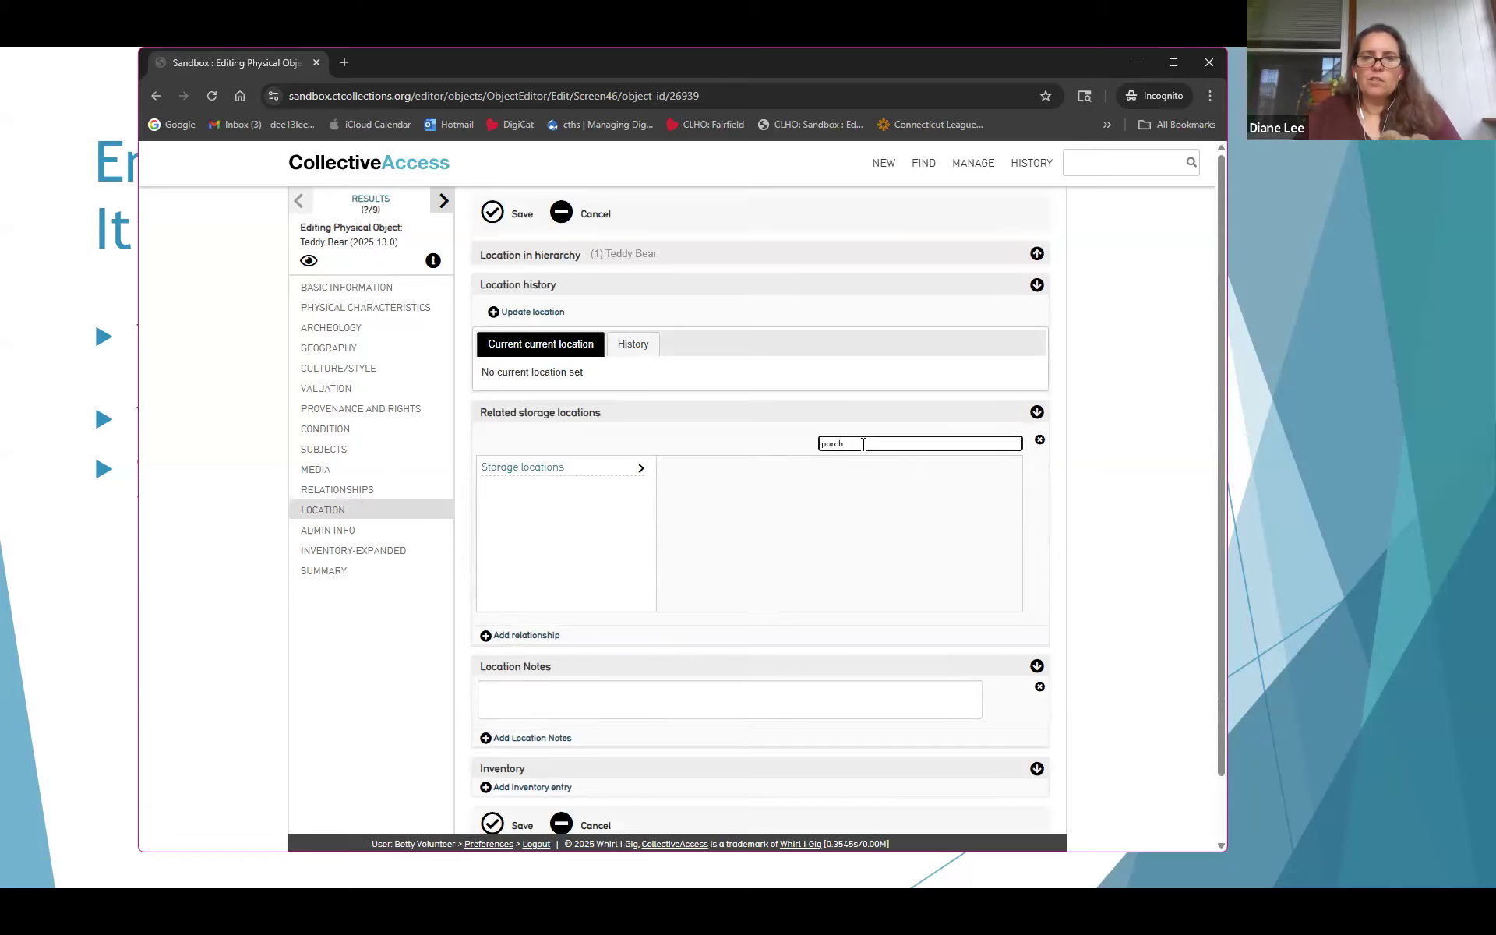
pyautogui.click(769, 433)
pyautogui.click(865, 441)
pyautogui.hotkey('ctrl', 'a')
pyautogui.write('st')
pyautogui.press('BackSpace')
pyautogui.press('BackSpace')
pyautogui.write('livi')
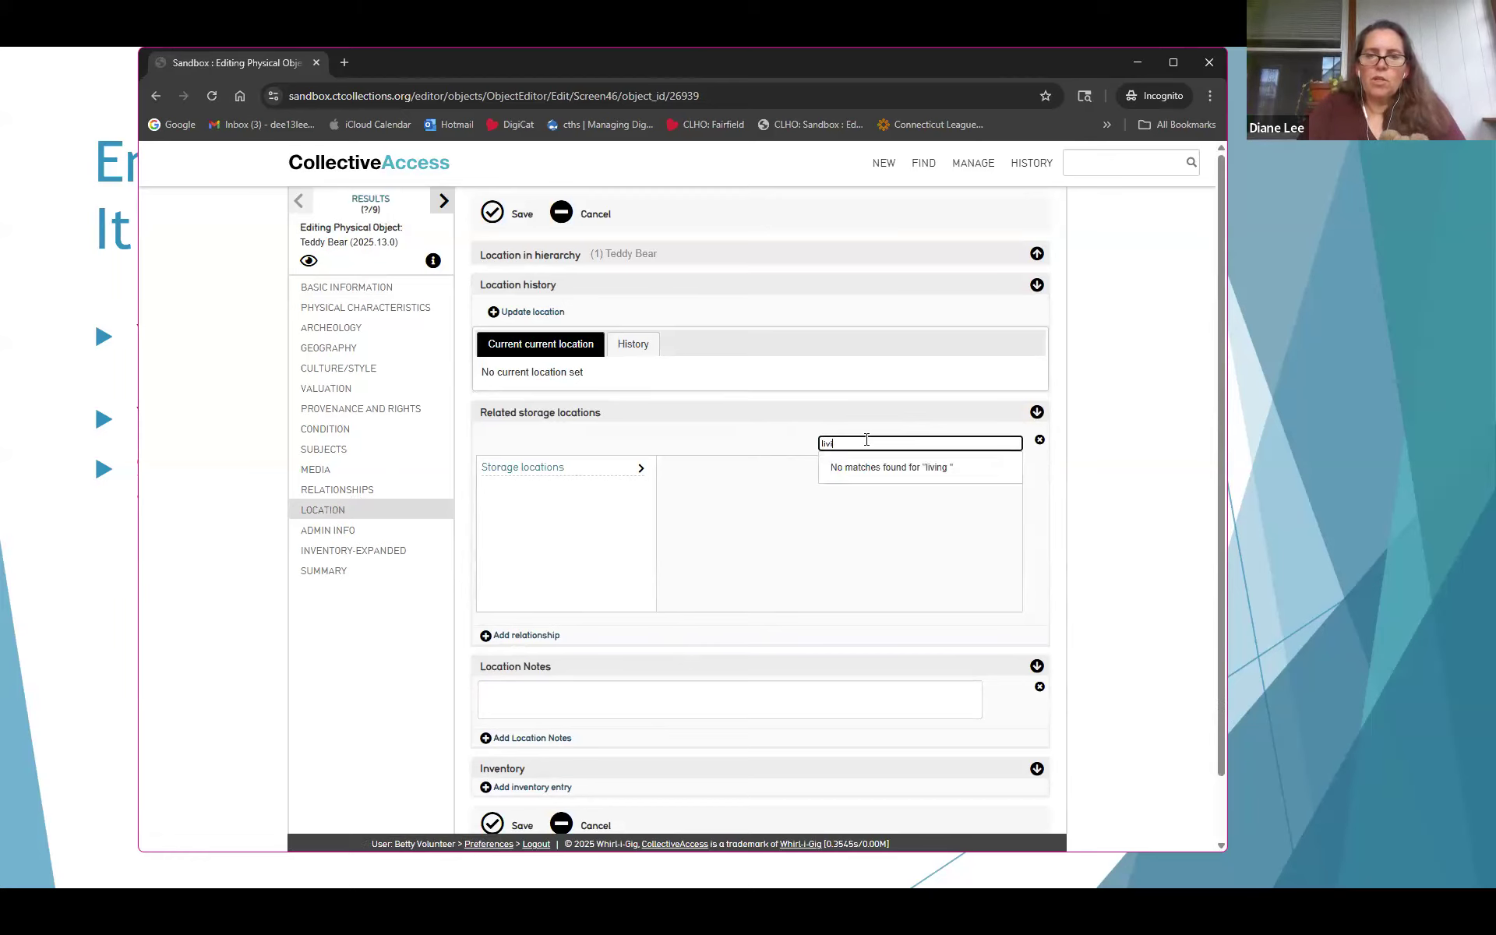
pyautogui.write('ng parlour')
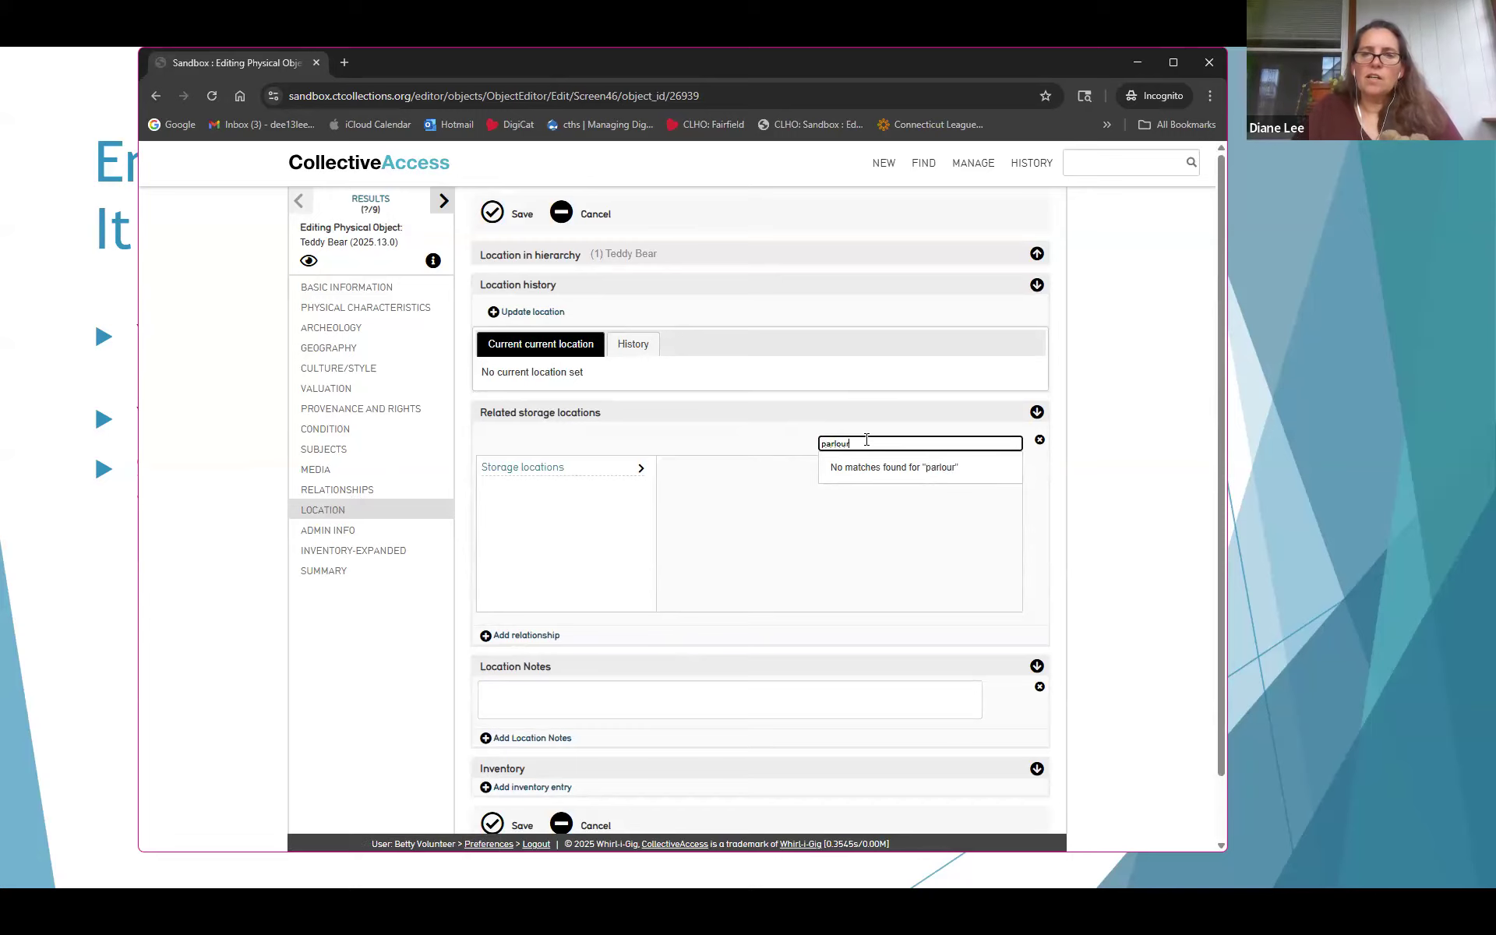
pyautogui.press('BackSpace')
pyautogui.press('BackSpace')
pyautogui.write('r')
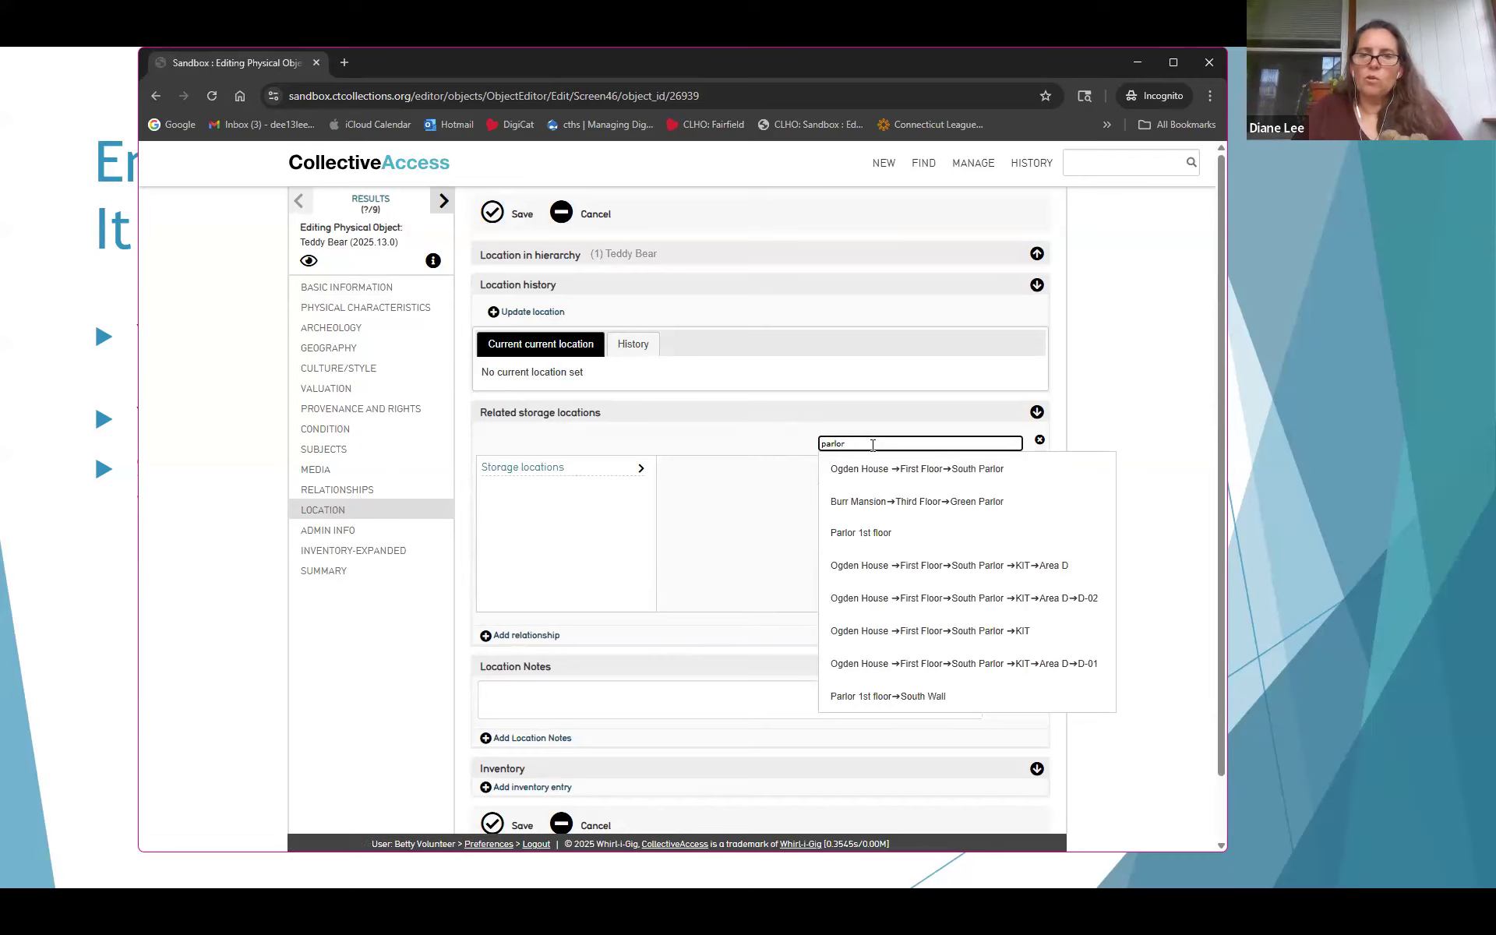
pyautogui.click(865, 534)
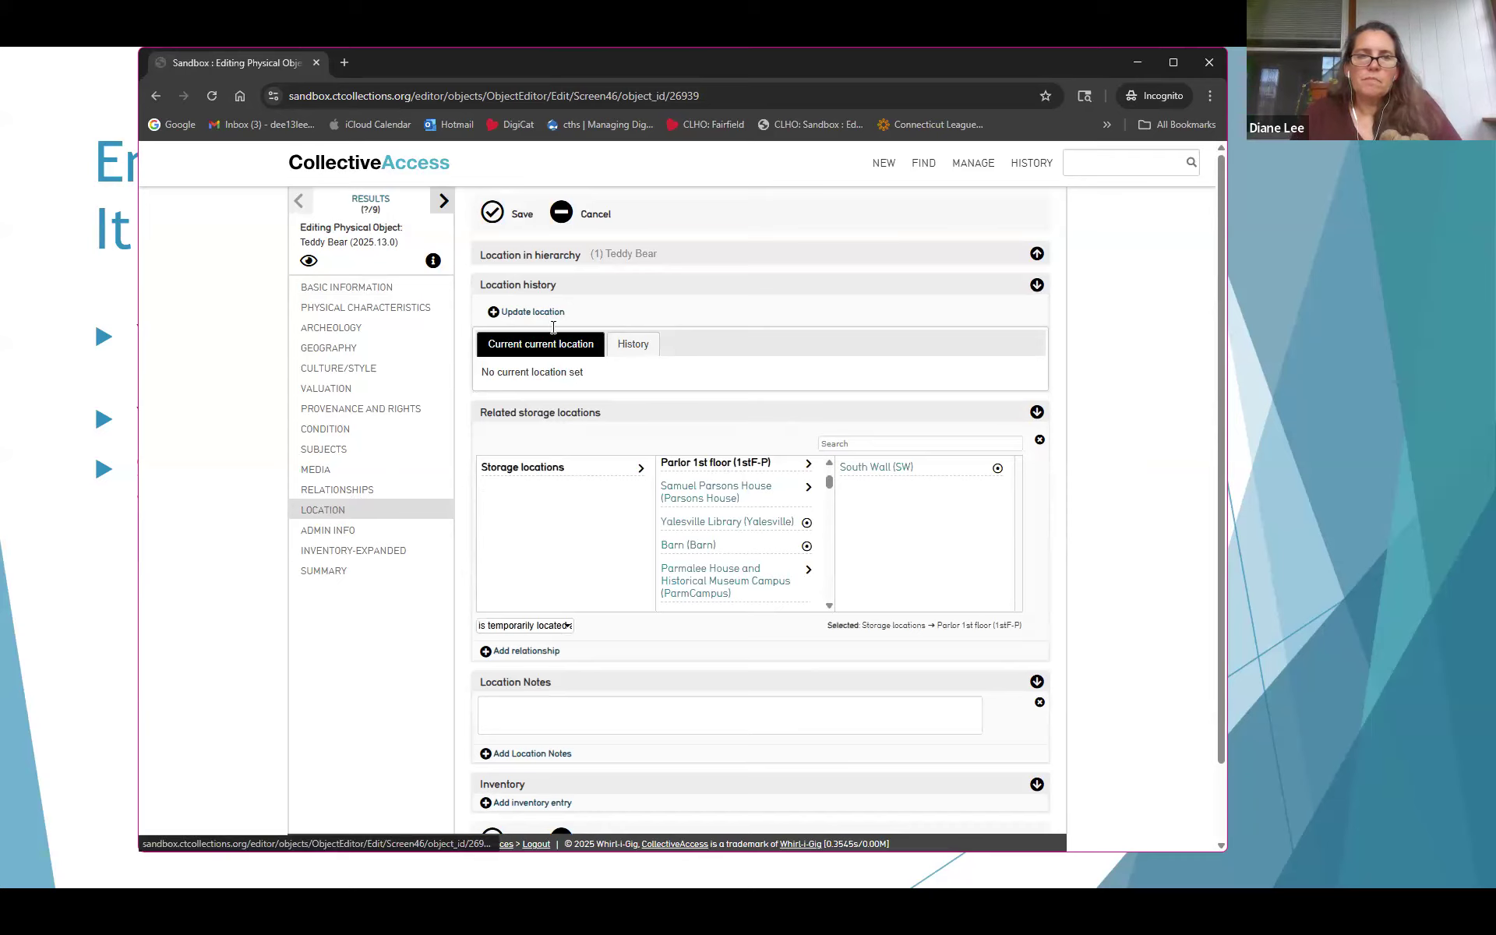
# Add the location note 'Near couch' and save the location changes
pyautogui.click(639, 699)
pyautogui.write('New')
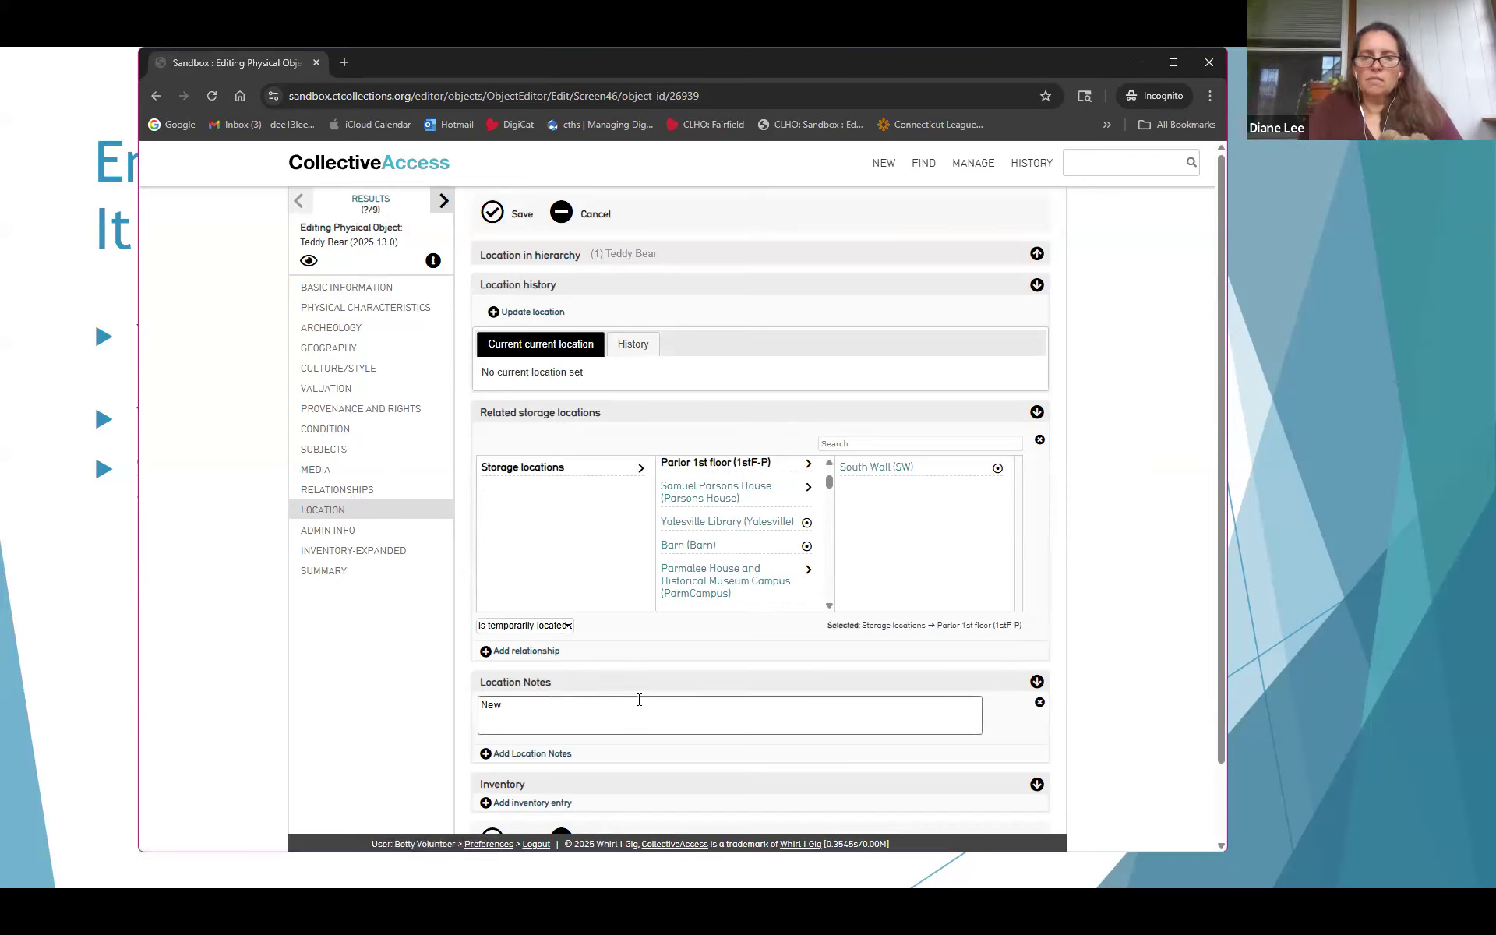
pyautogui.write('r couch')
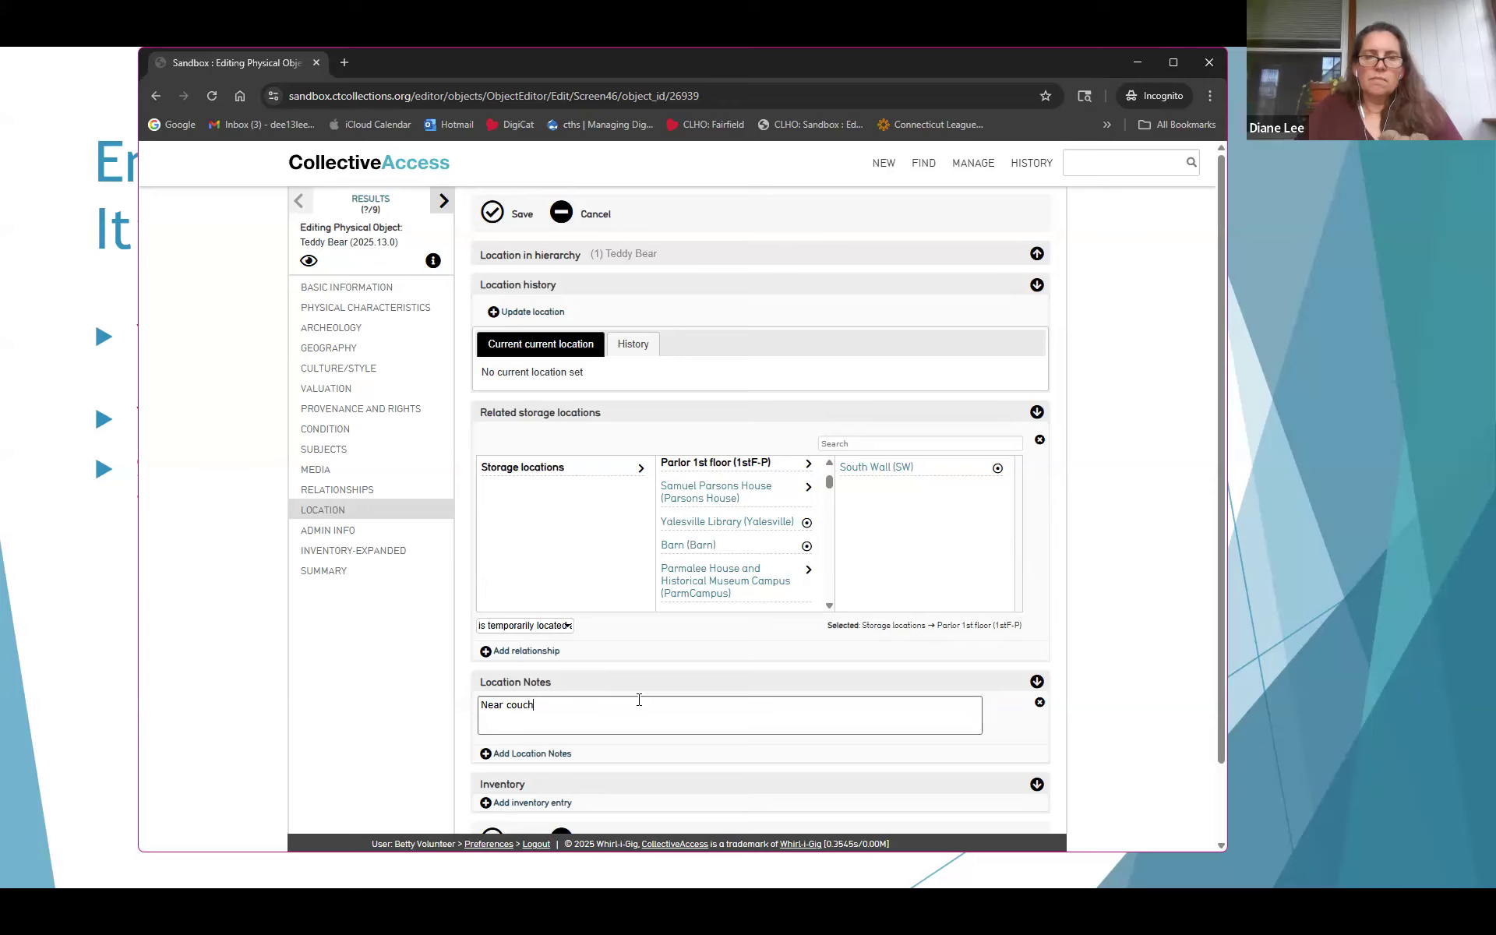
pyautogui.click(492, 212)
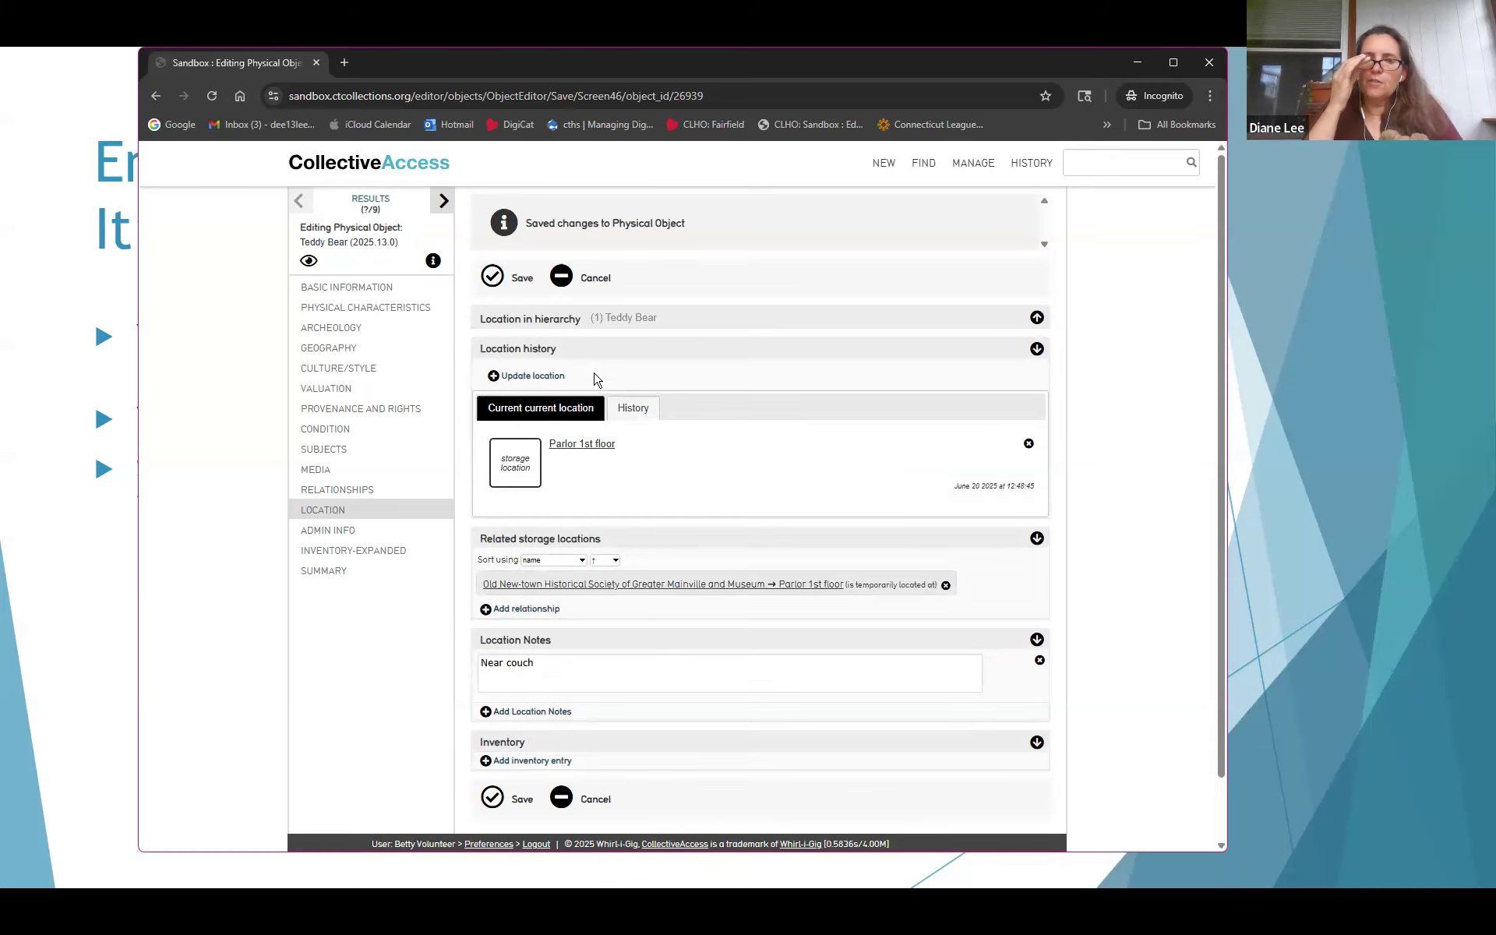
# Return to Basic Information and scroll down to the related entities and credit line
pyautogui.click(333, 294)
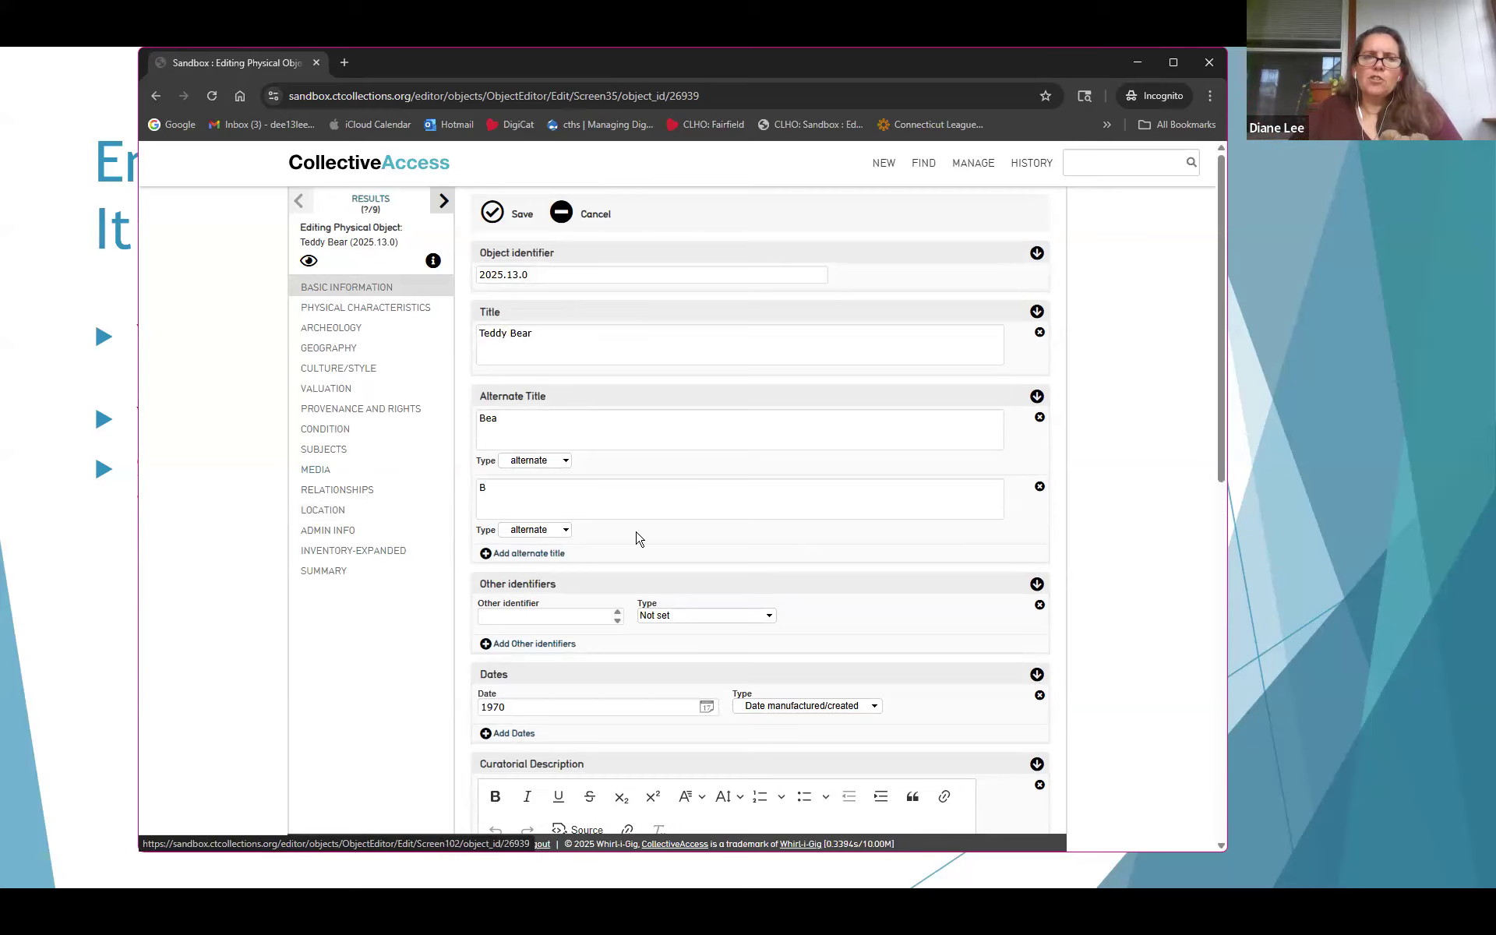
pyautogui.moveTo(884, 166)
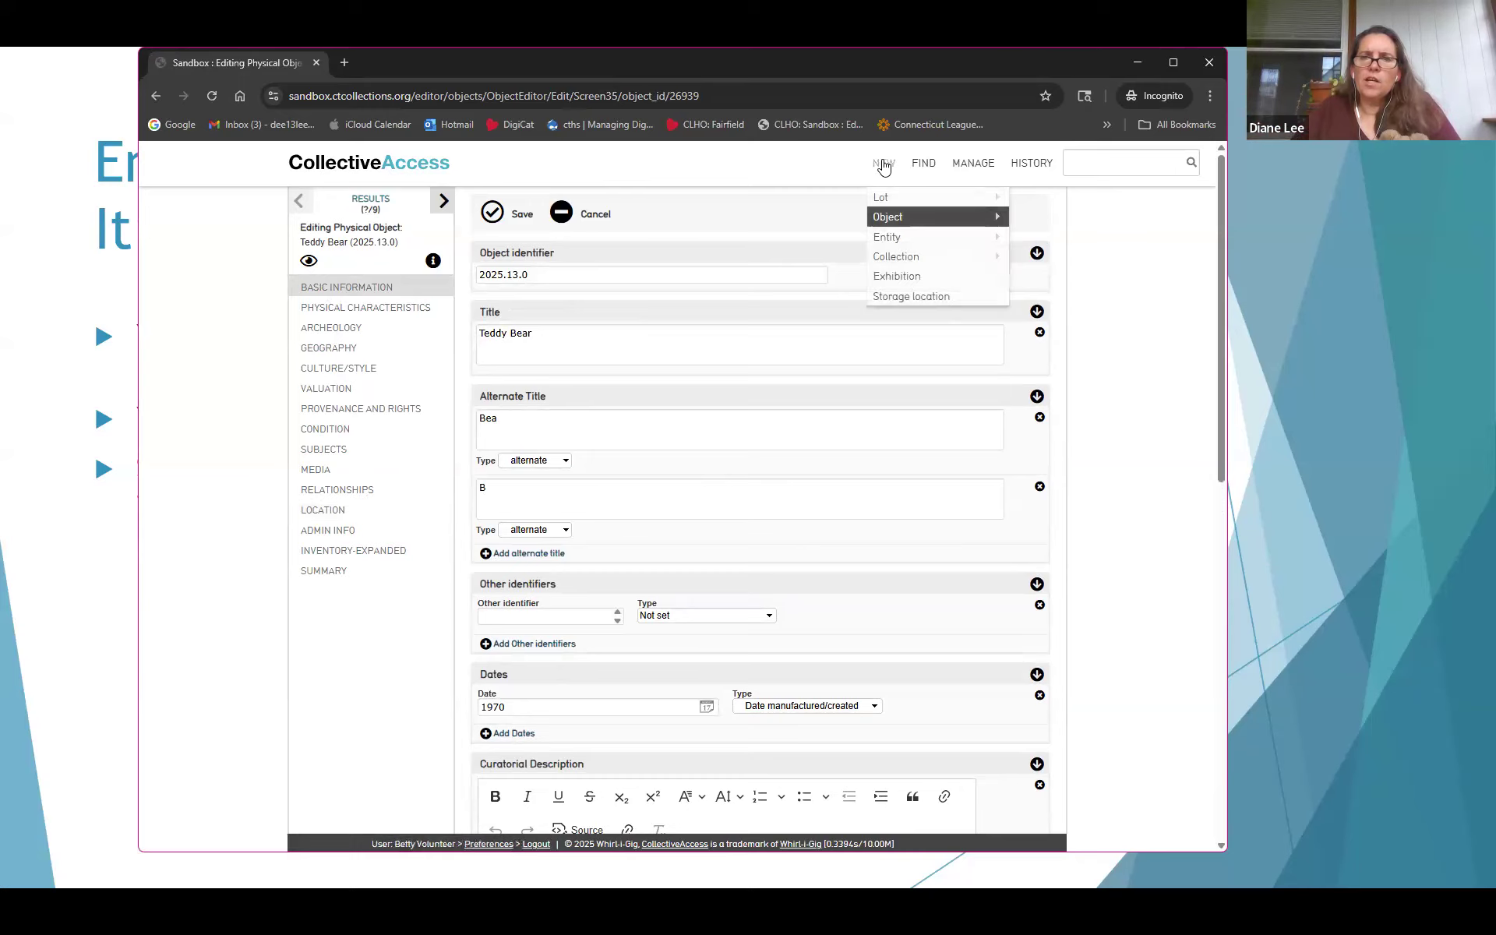
pyautogui.moveTo(884, 243)
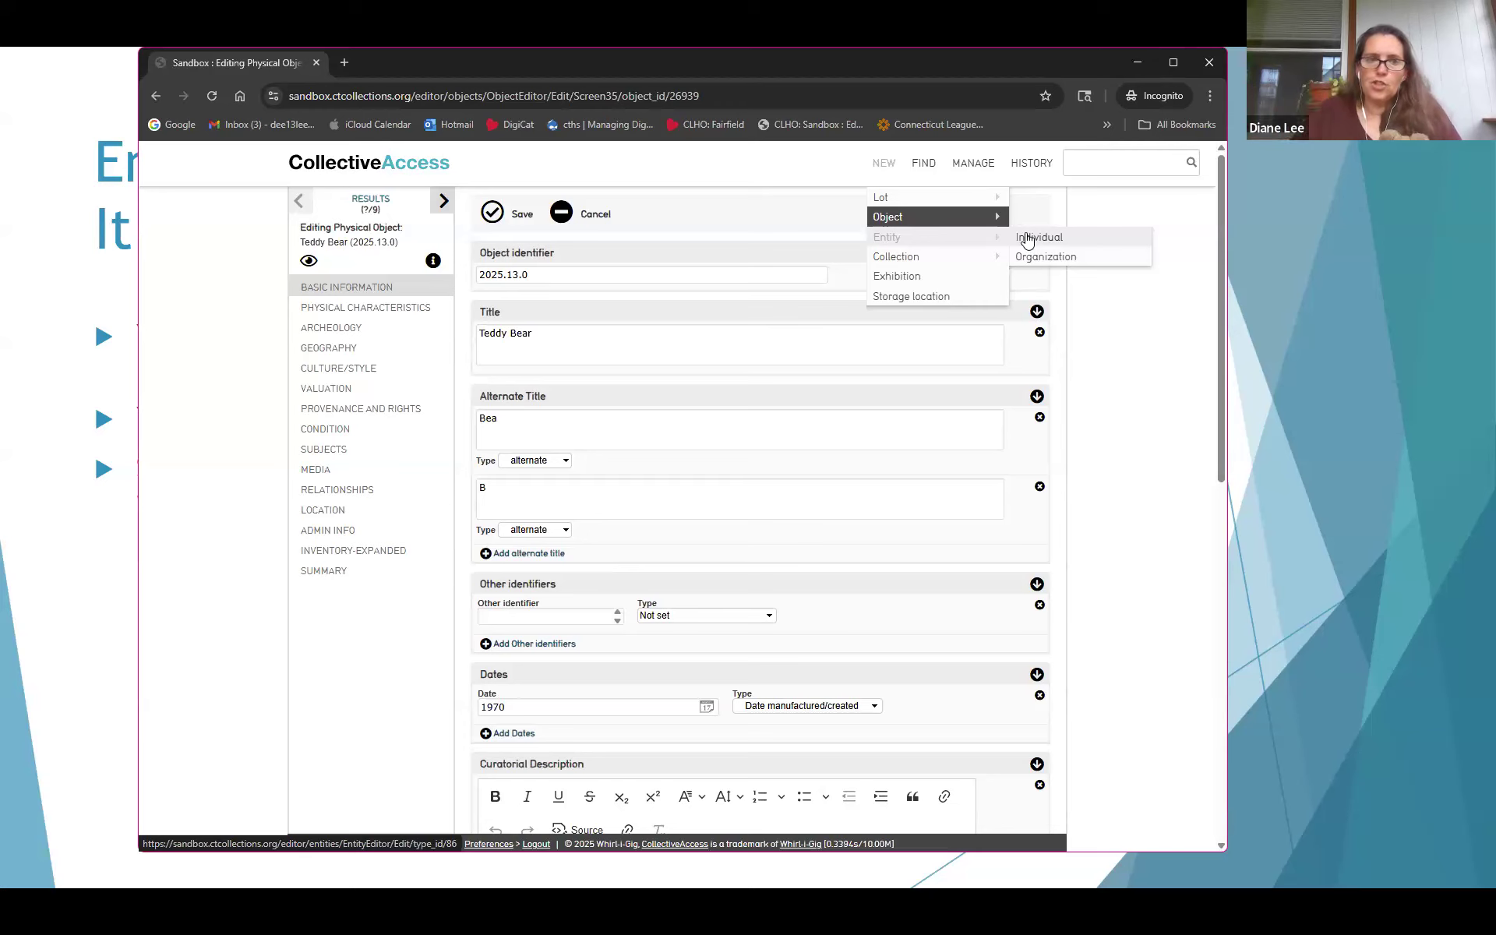
pyautogui.scroll(-4, 748, 494)
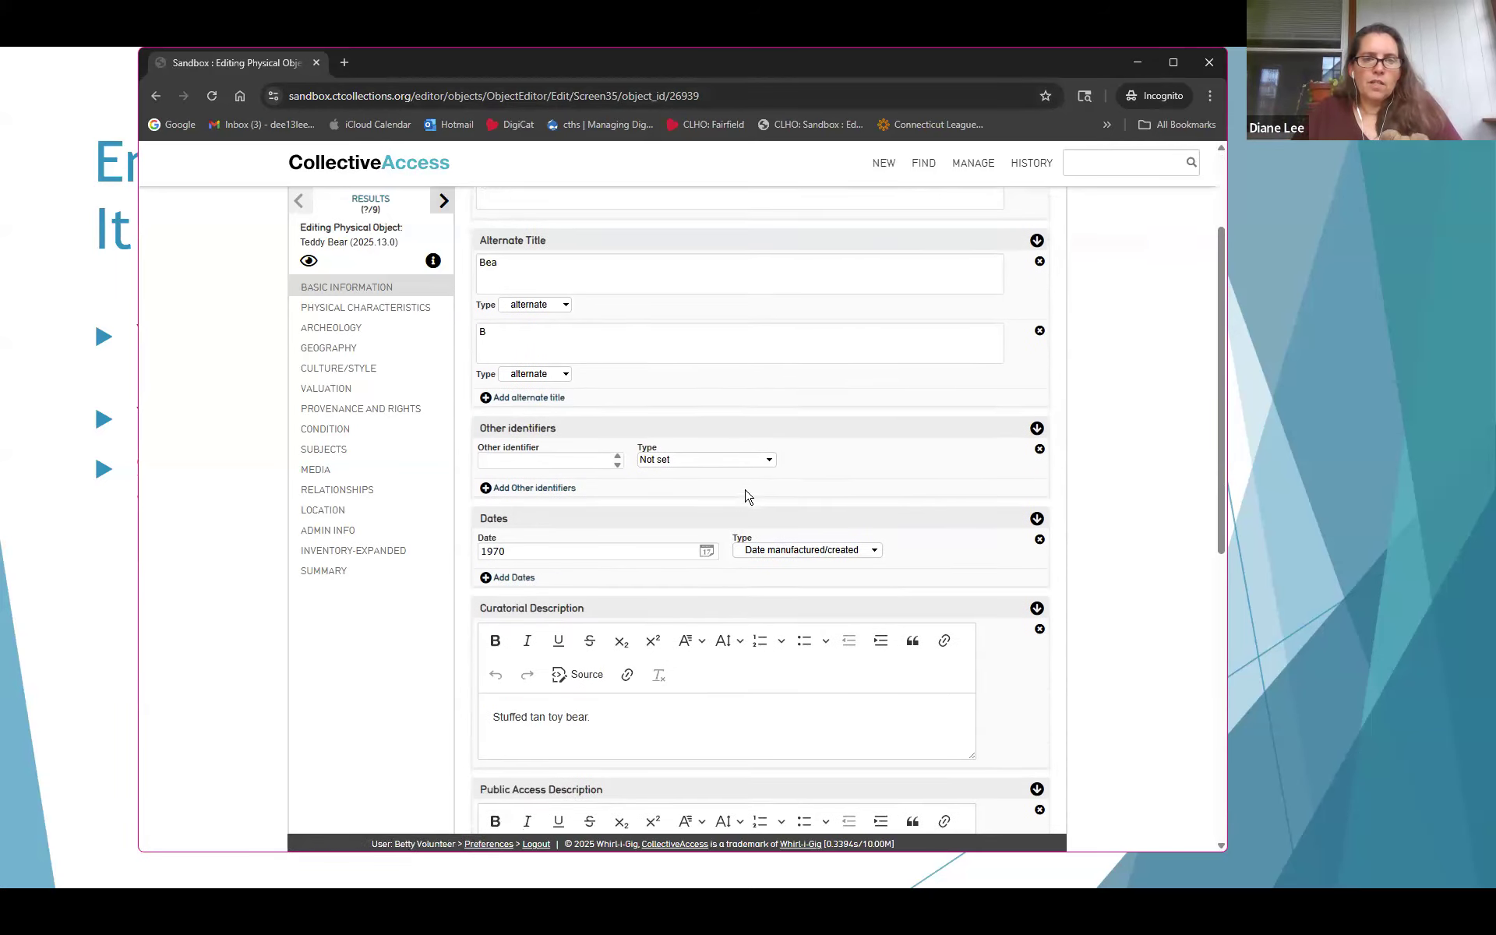
pyautogui.scroll(-5, 745, 495)
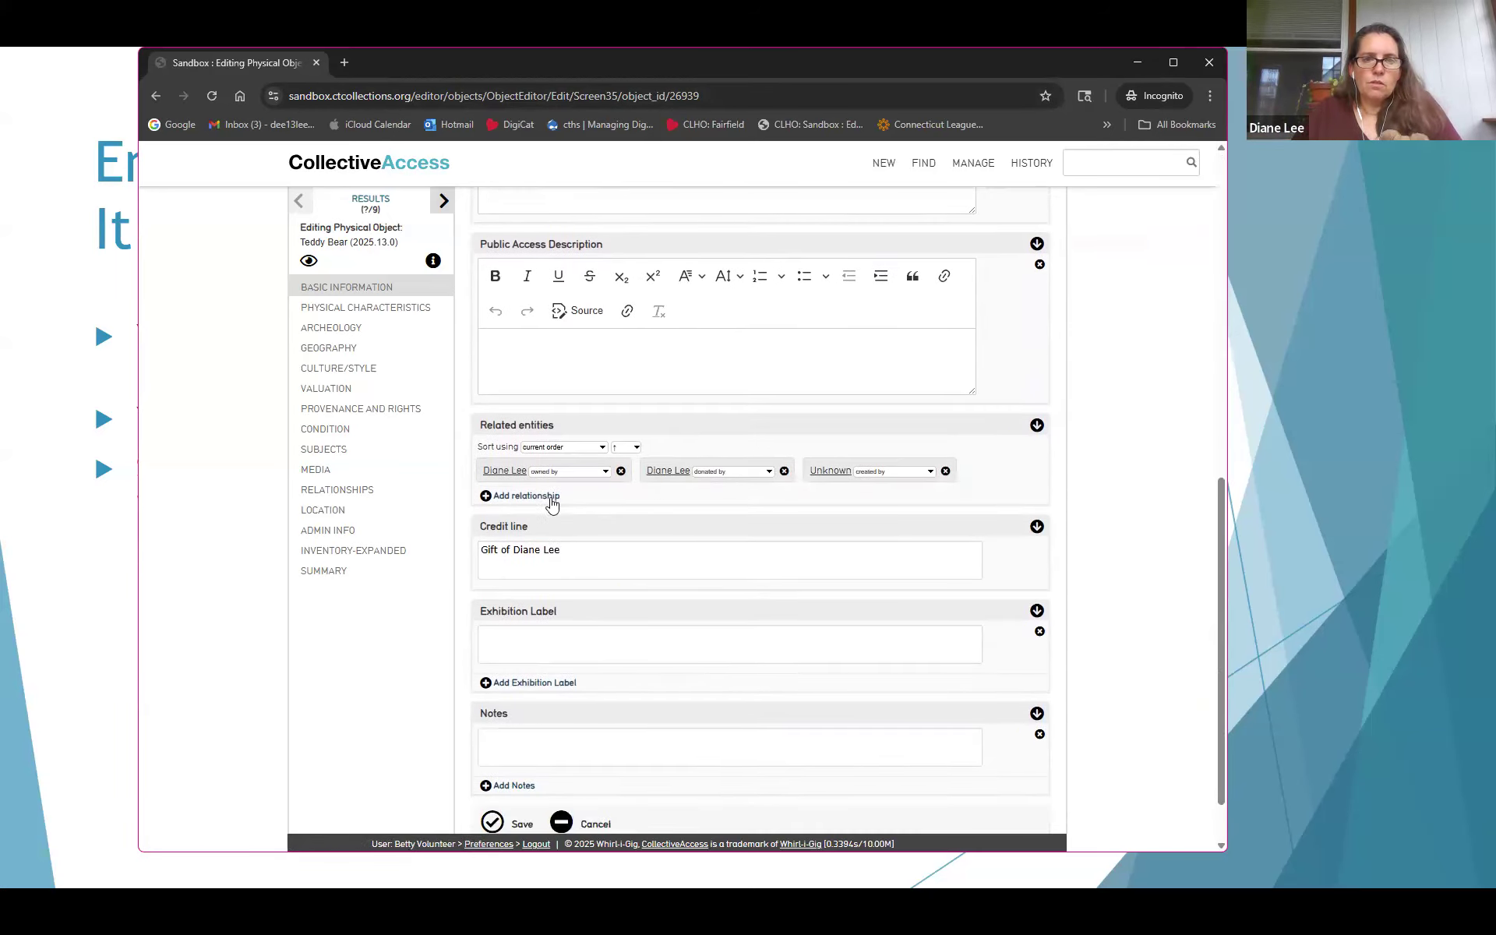
# Add a related-entity link and search for the new person's name, which finds no match
pyautogui.click(552, 503)
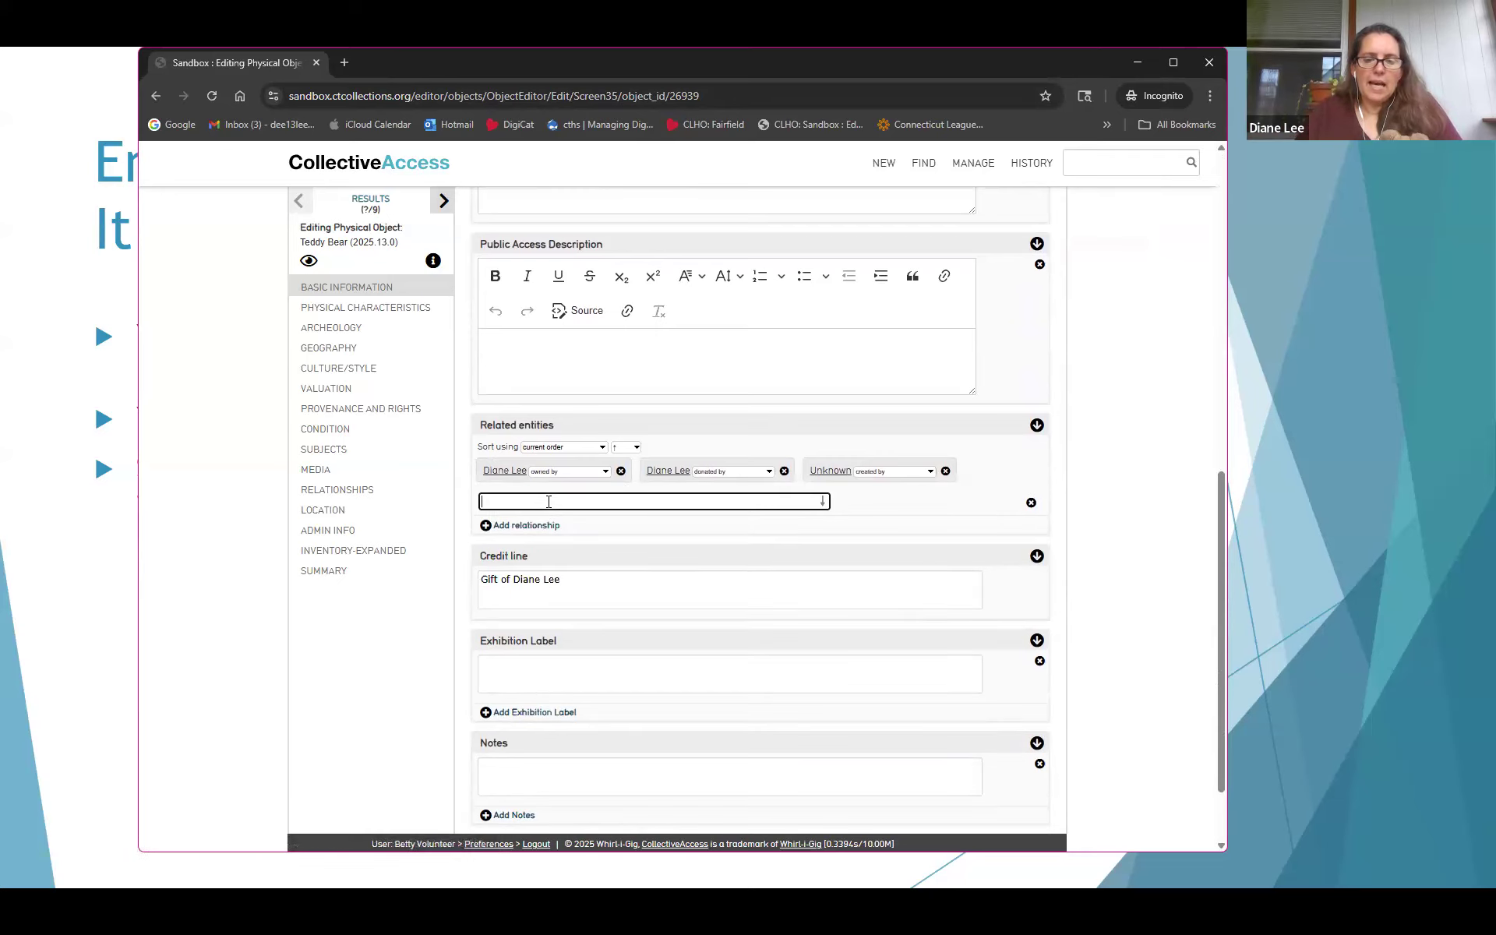
pyautogui.write('Cherly B')
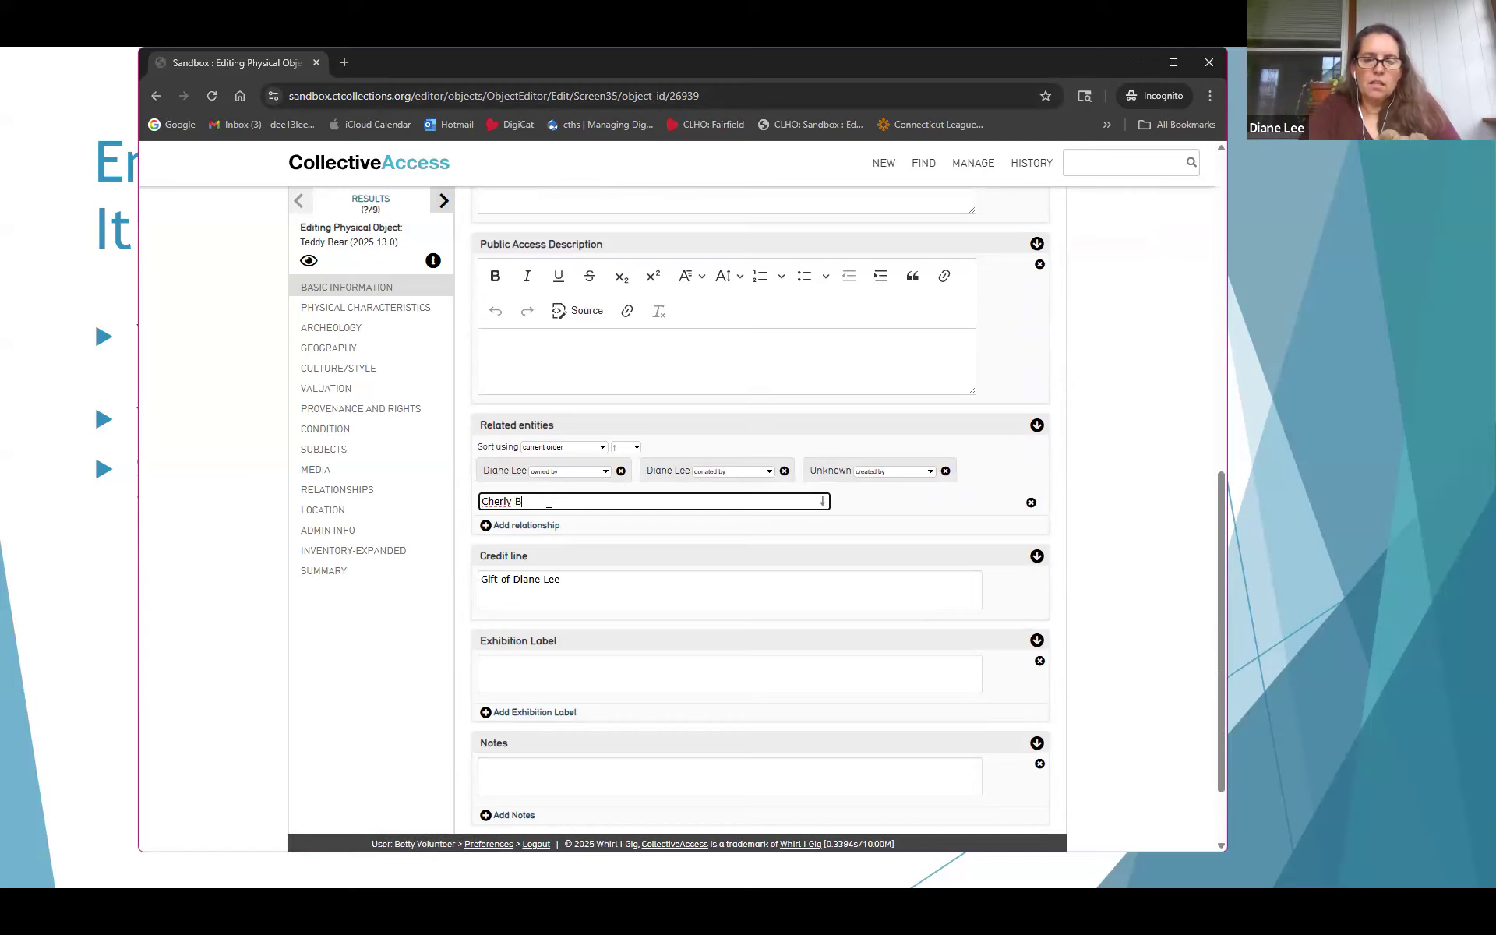
pyautogui.press('BackSpace')
pyautogui.press('BackSpace')
pyautogui.press('BackSpace')
pyautogui.press('BackSpace')
pyautogui.press('BackSpace')
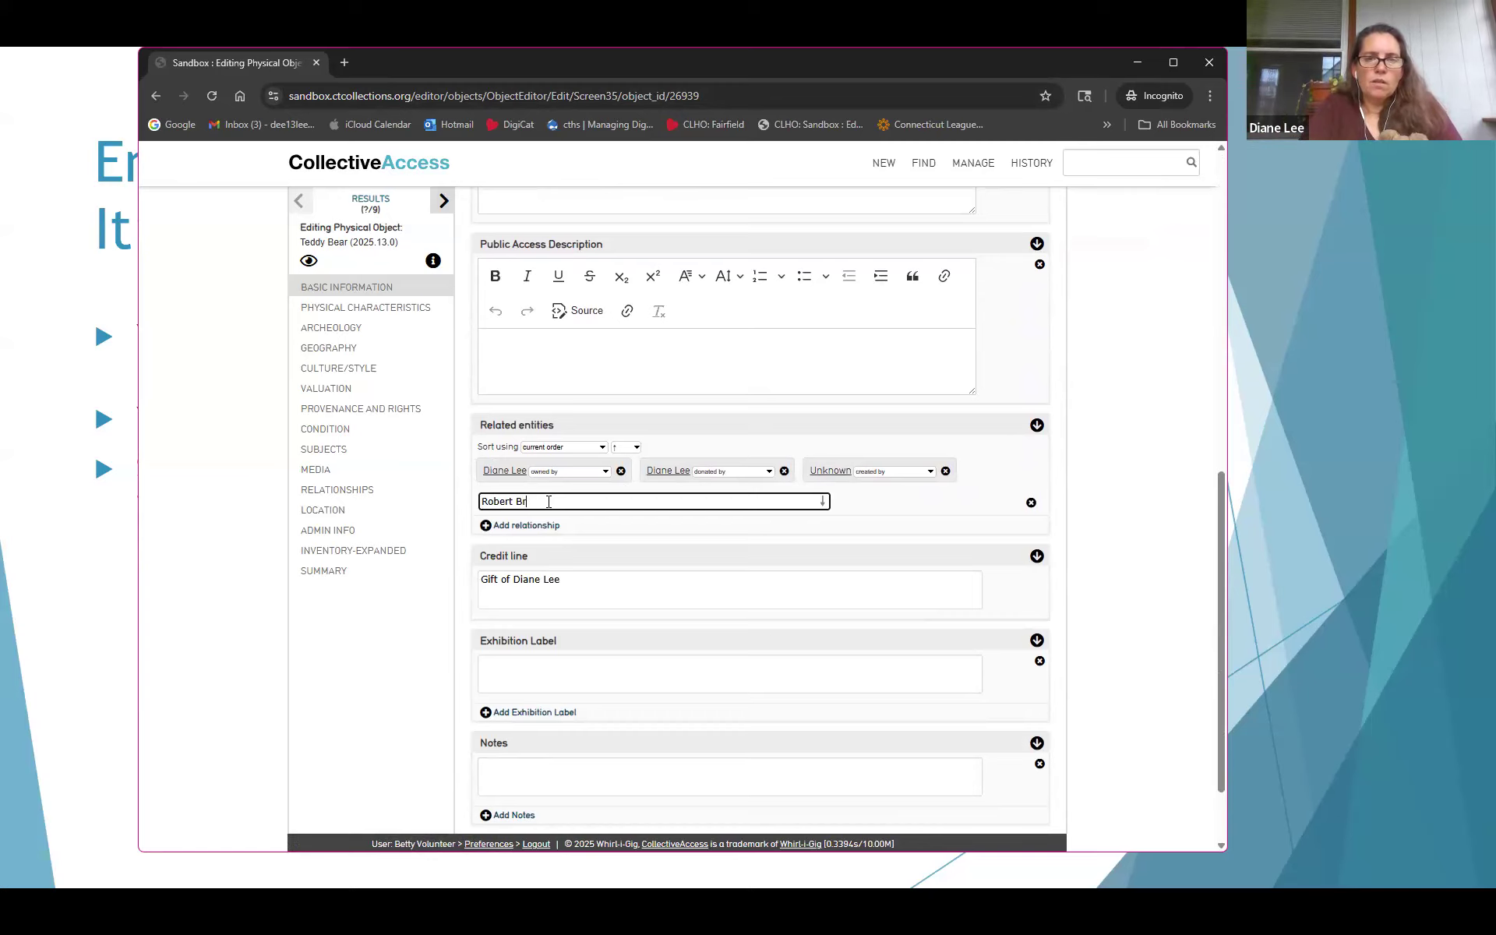
pyautogui.write('er')
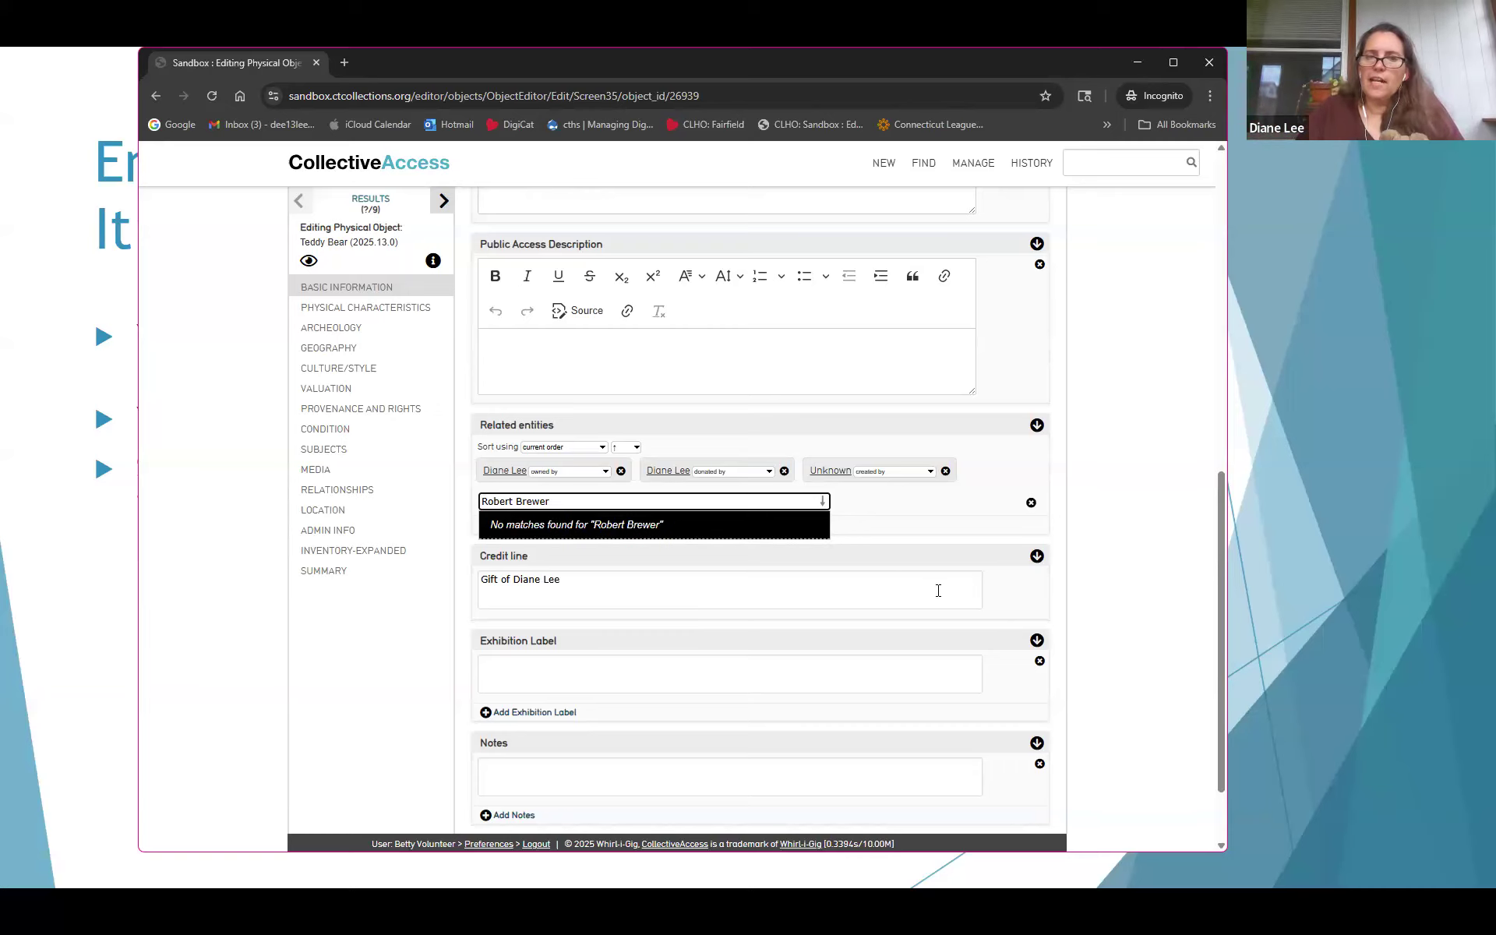
pyautogui.scroll(10, 1088, 638)
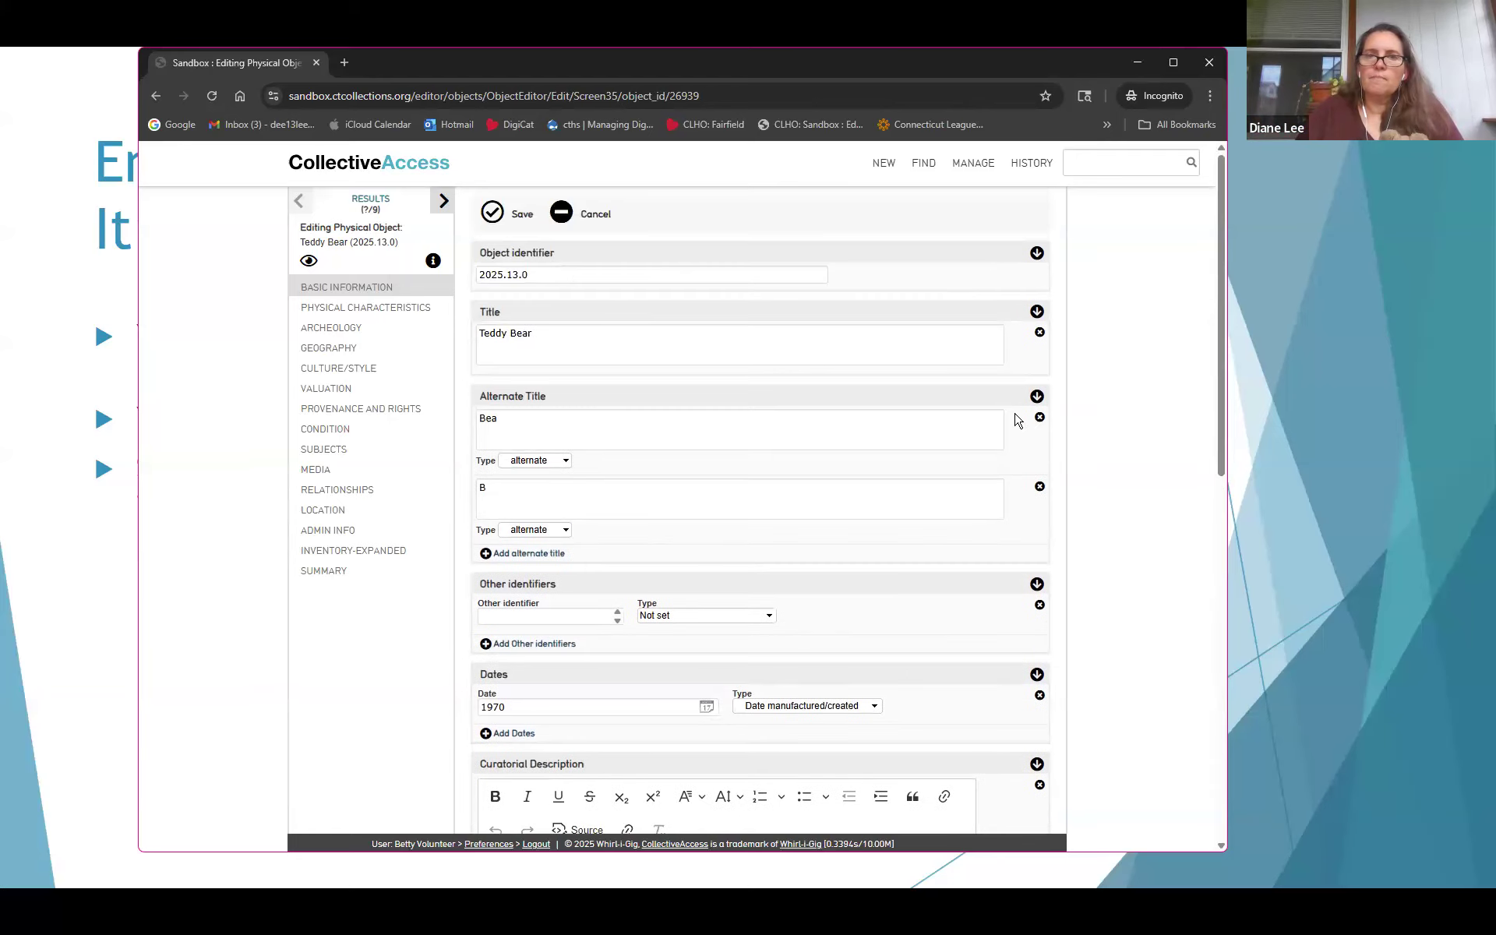
# Start a new Individual entity from NEW > Entity, leaving the unsaved object page
pyautogui.moveTo(883, 165)
pyautogui.moveTo(891, 238)
pyautogui.click(1033, 241)
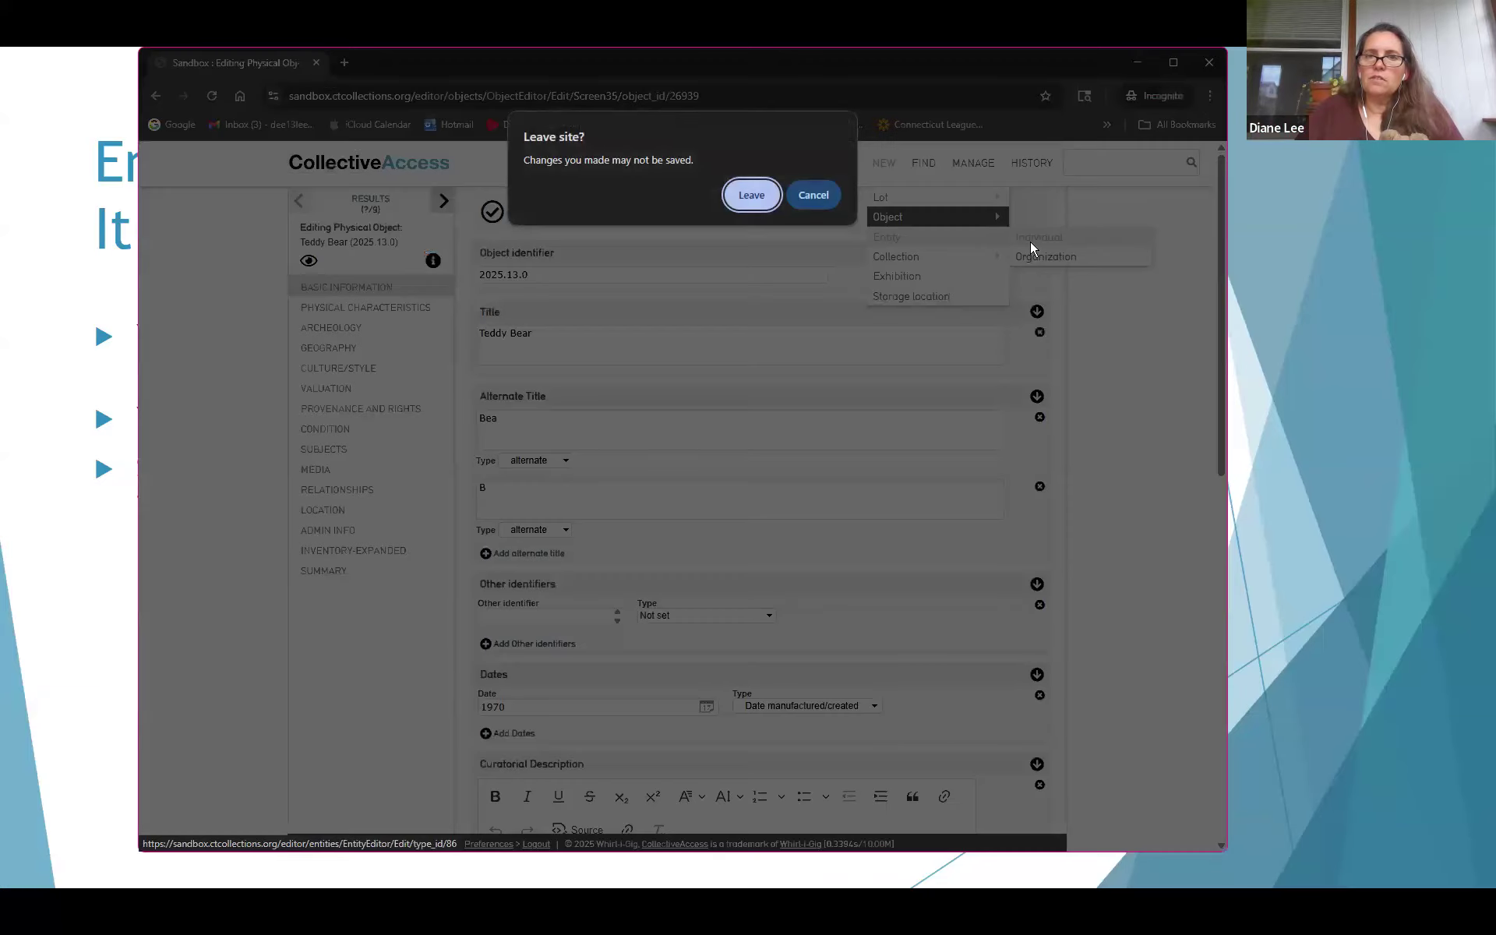
pyautogui.click(753, 196)
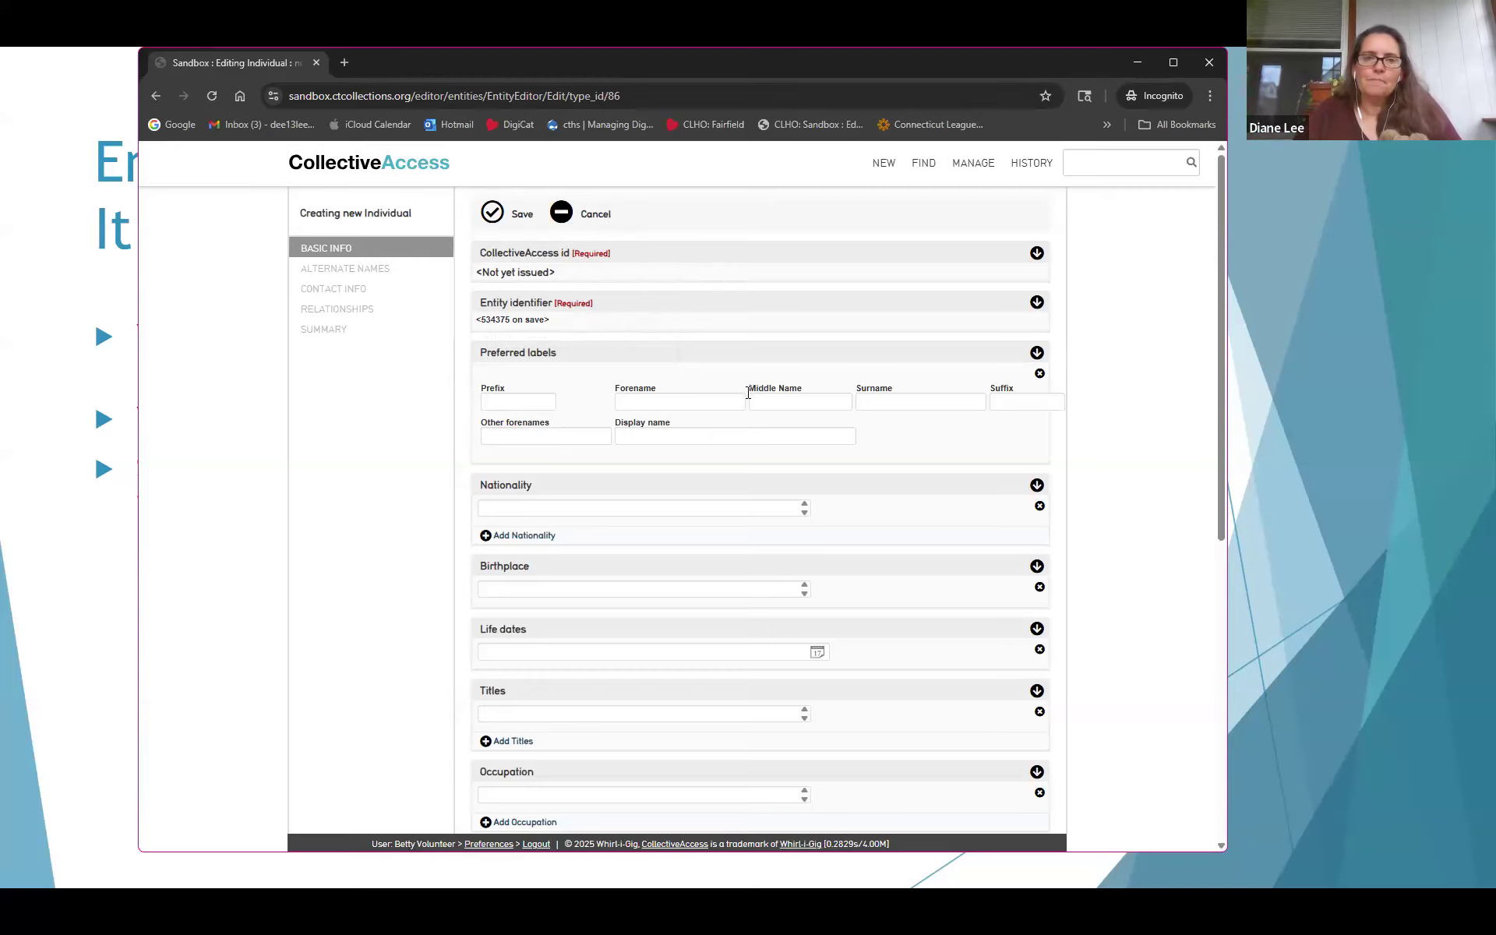
# Enter the new individual's forename and surname and save the record
pyautogui.click(659, 405)
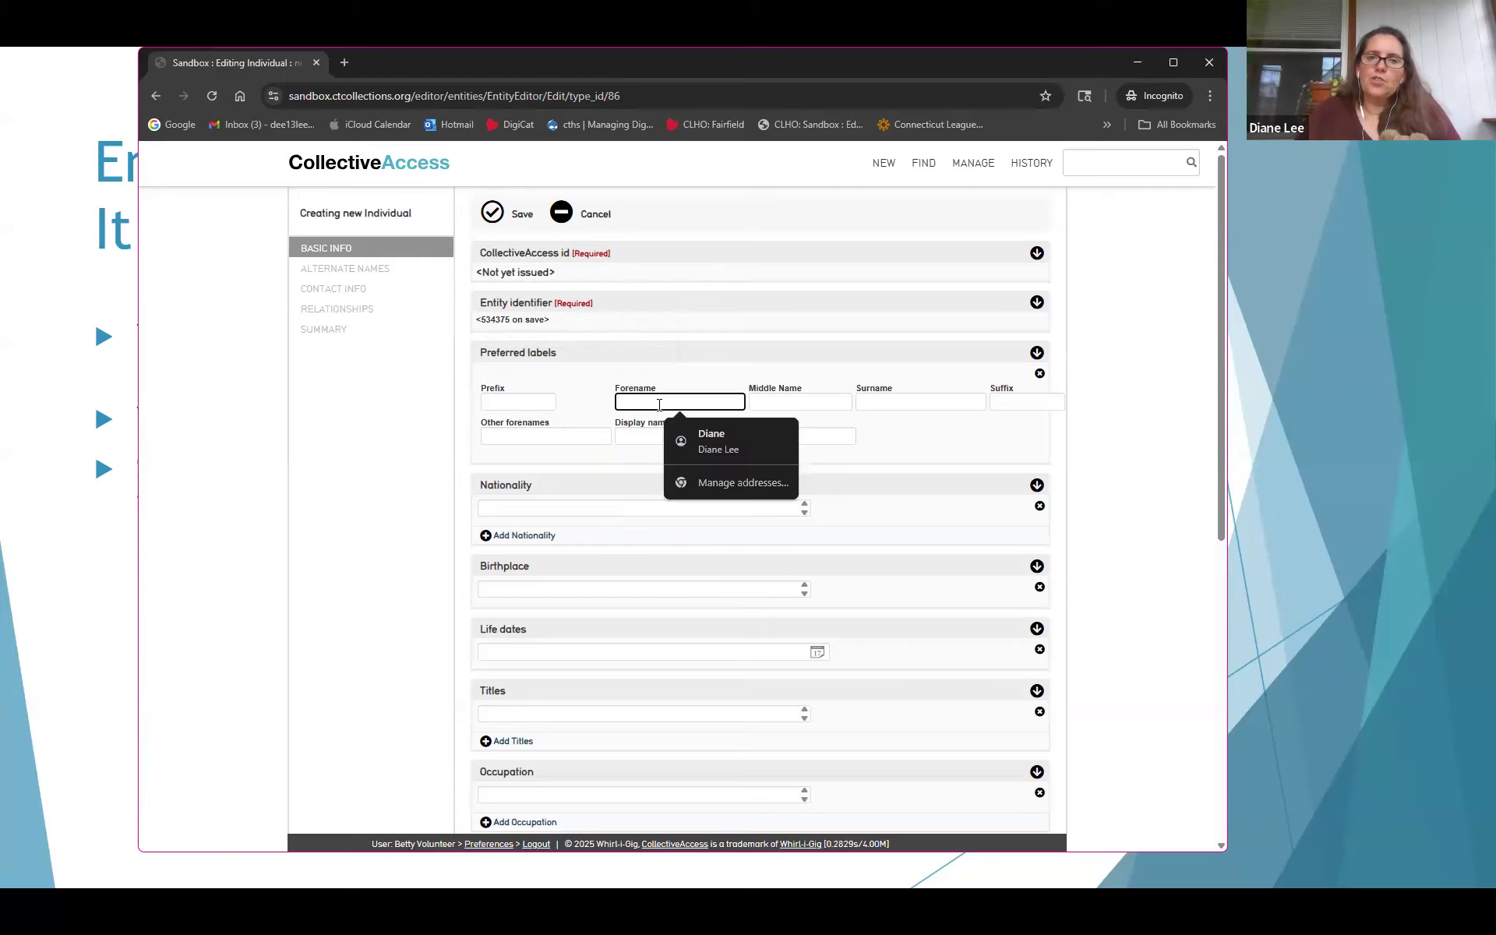
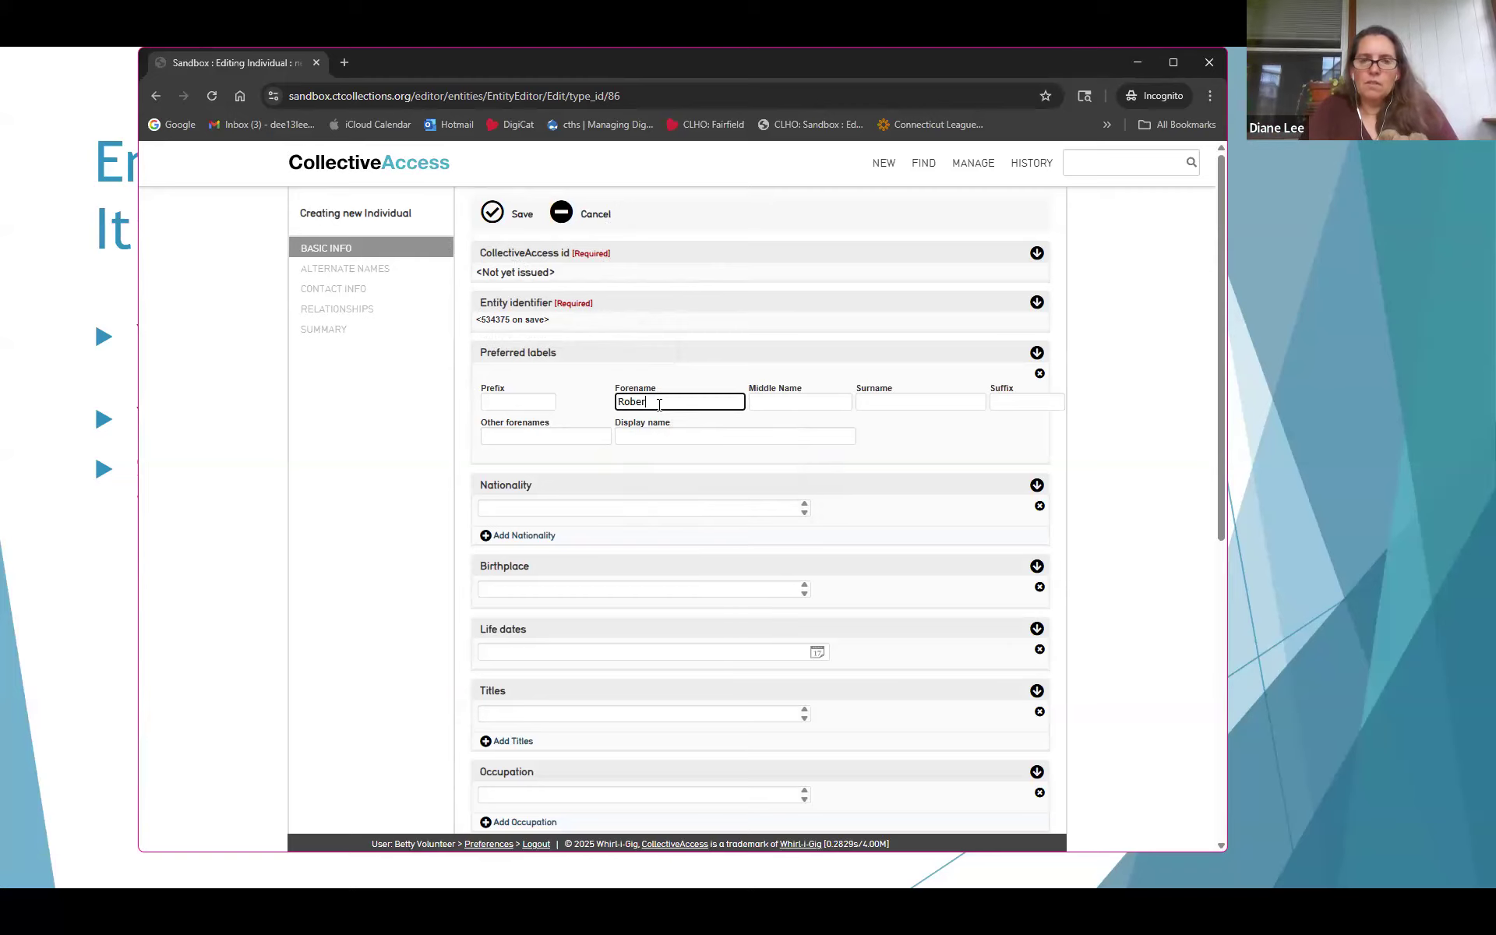
pyautogui.press('Tab')
pyautogui.press('Tab')
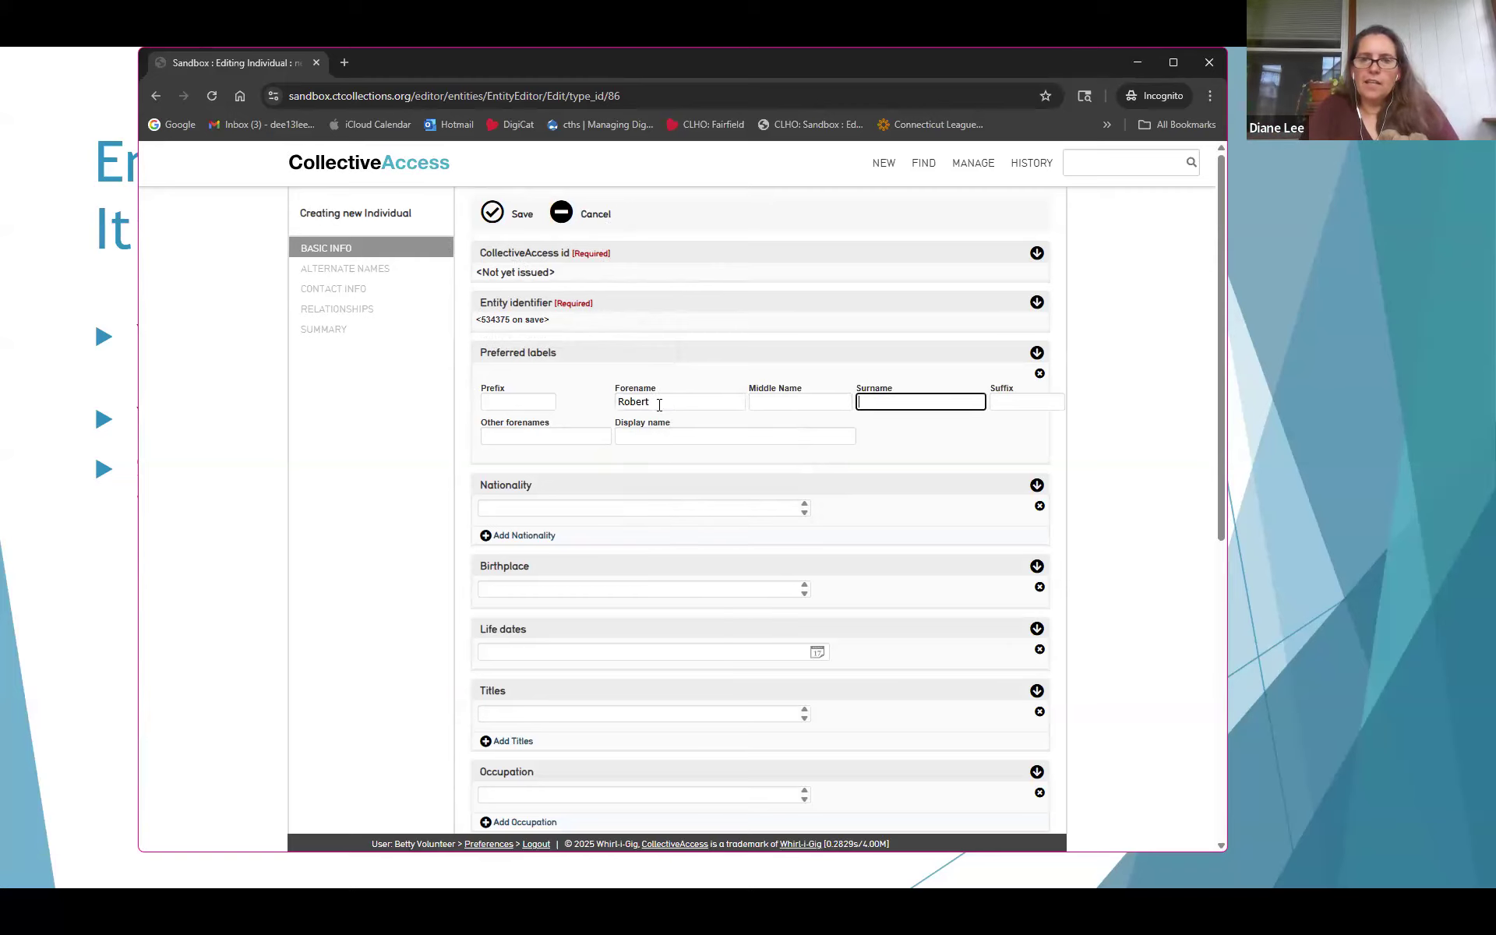
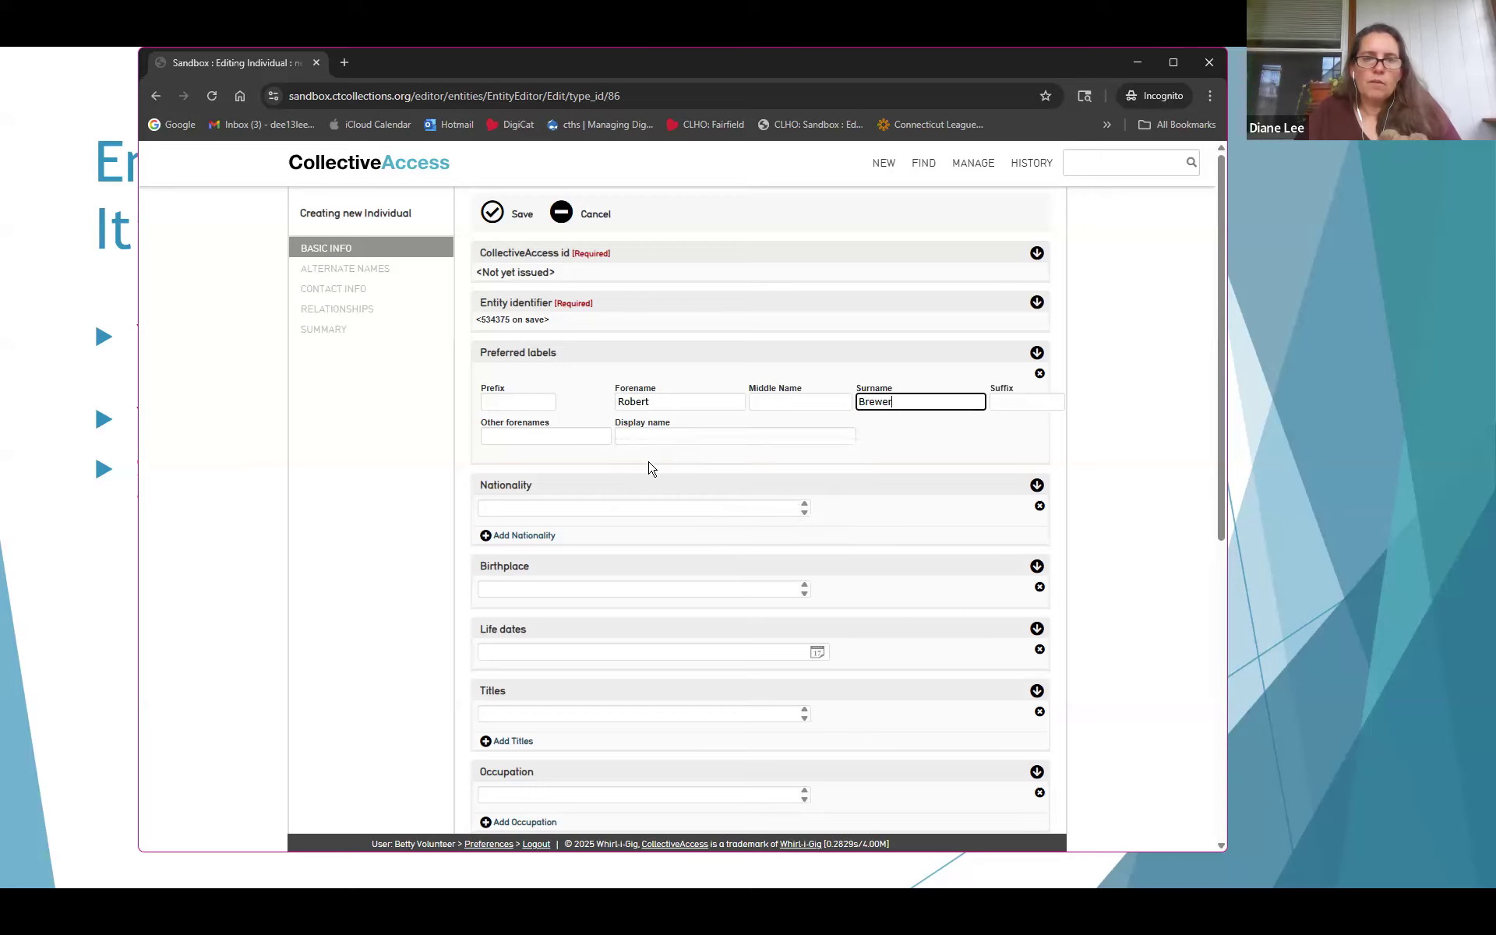
pyautogui.click(498, 215)
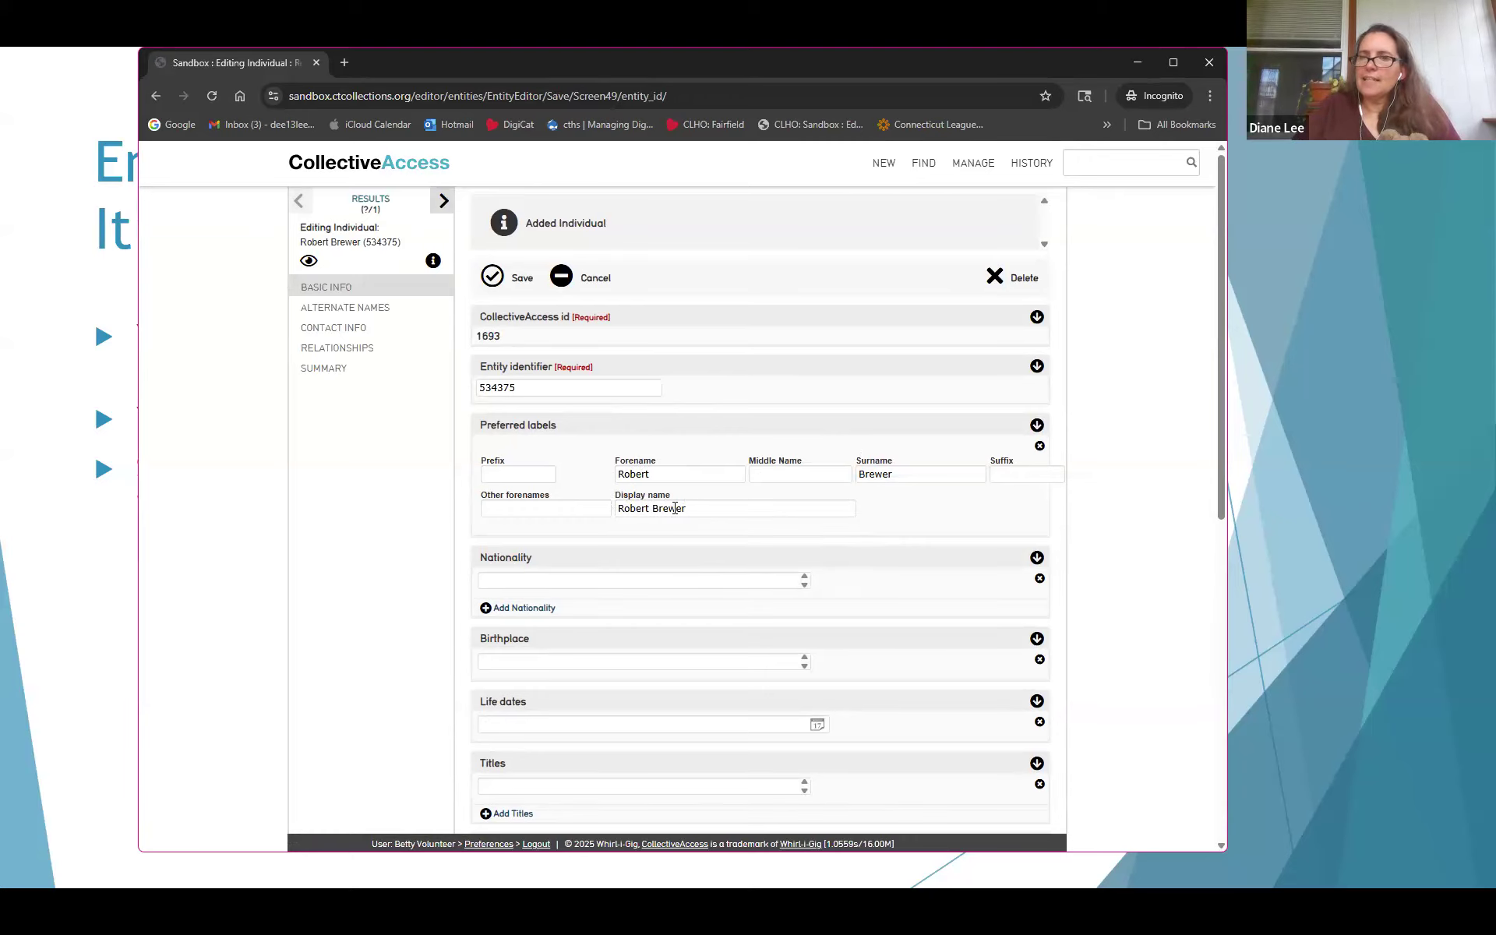
# Set the individual's gender to male
pyautogui.scroll(-2, 703, 465)
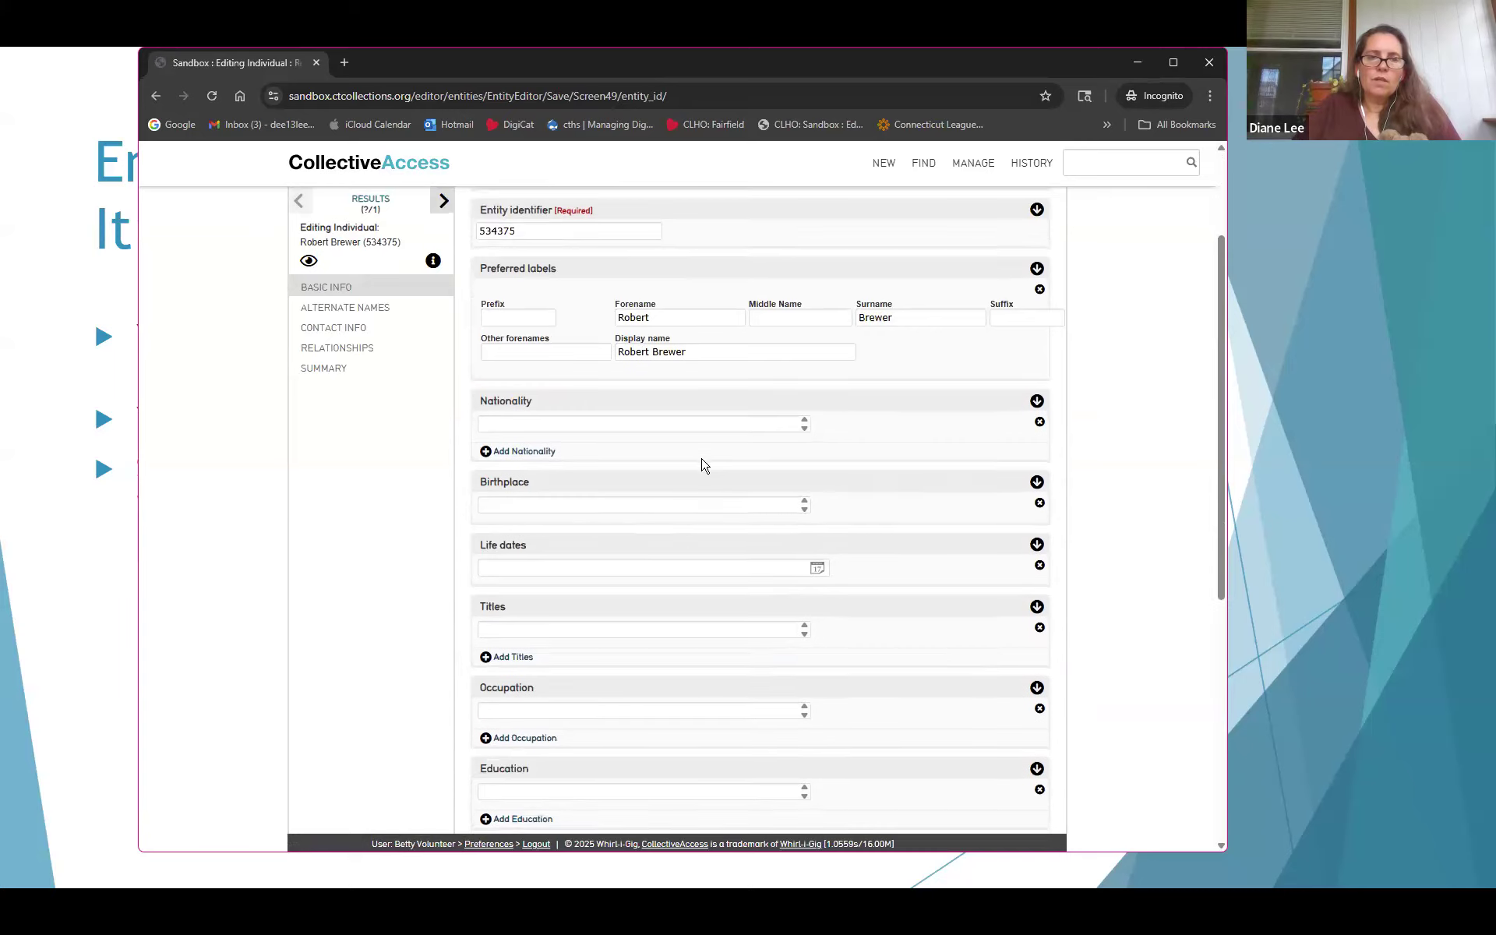
pyautogui.scroll(-2, 701, 462)
pyautogui.scroll(-4, 701, 457)
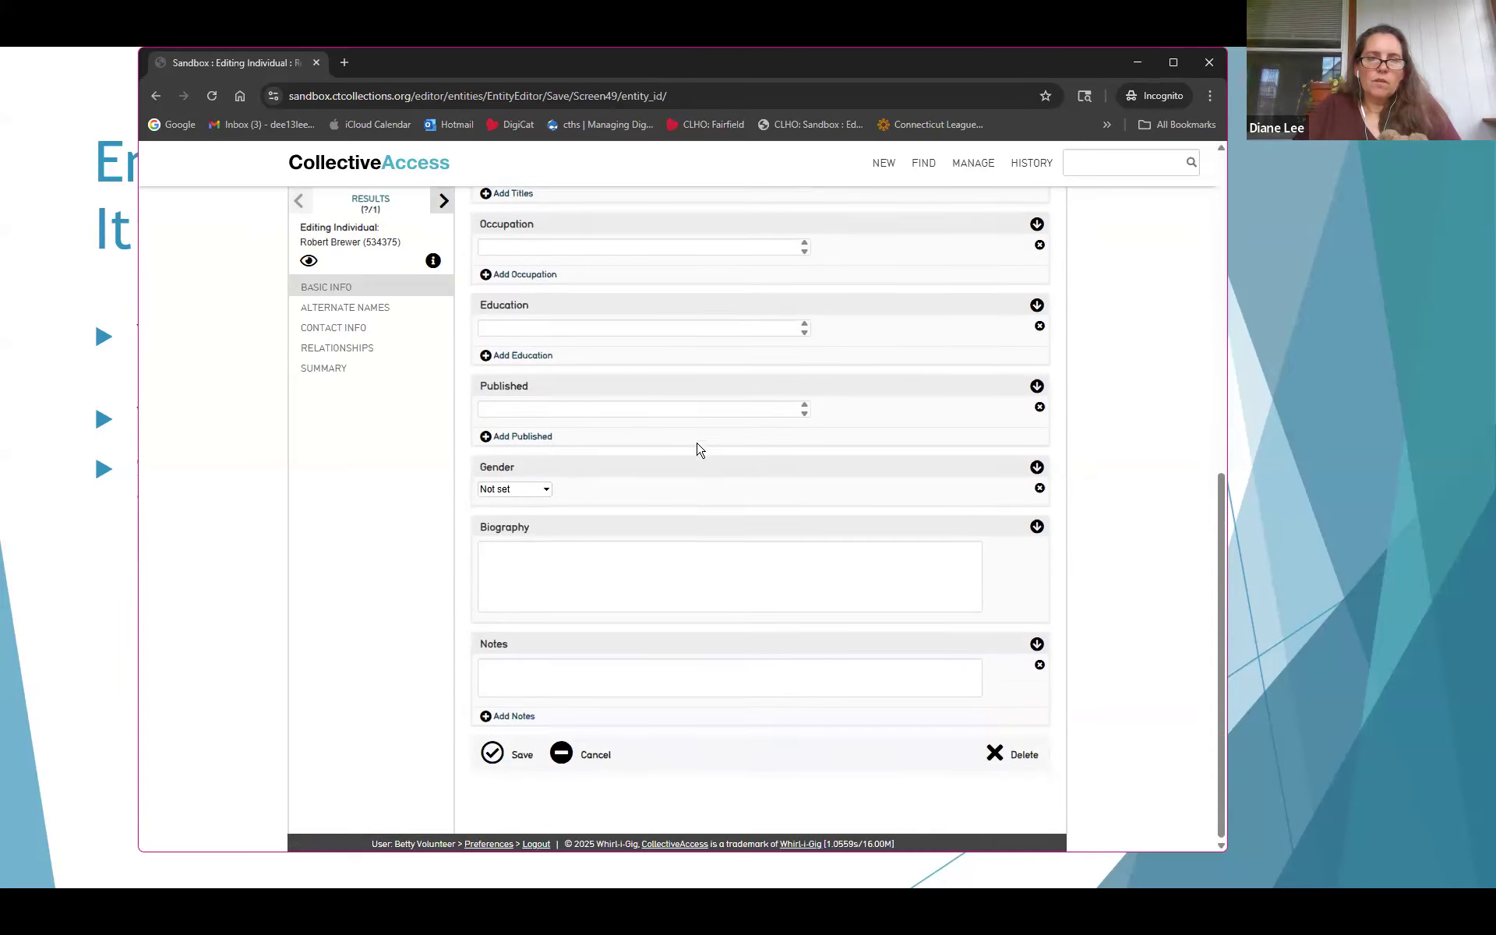
pyautogui.click(521, 490)
pyautogui.click(502, 540)
pyautogui.click(555, 589)
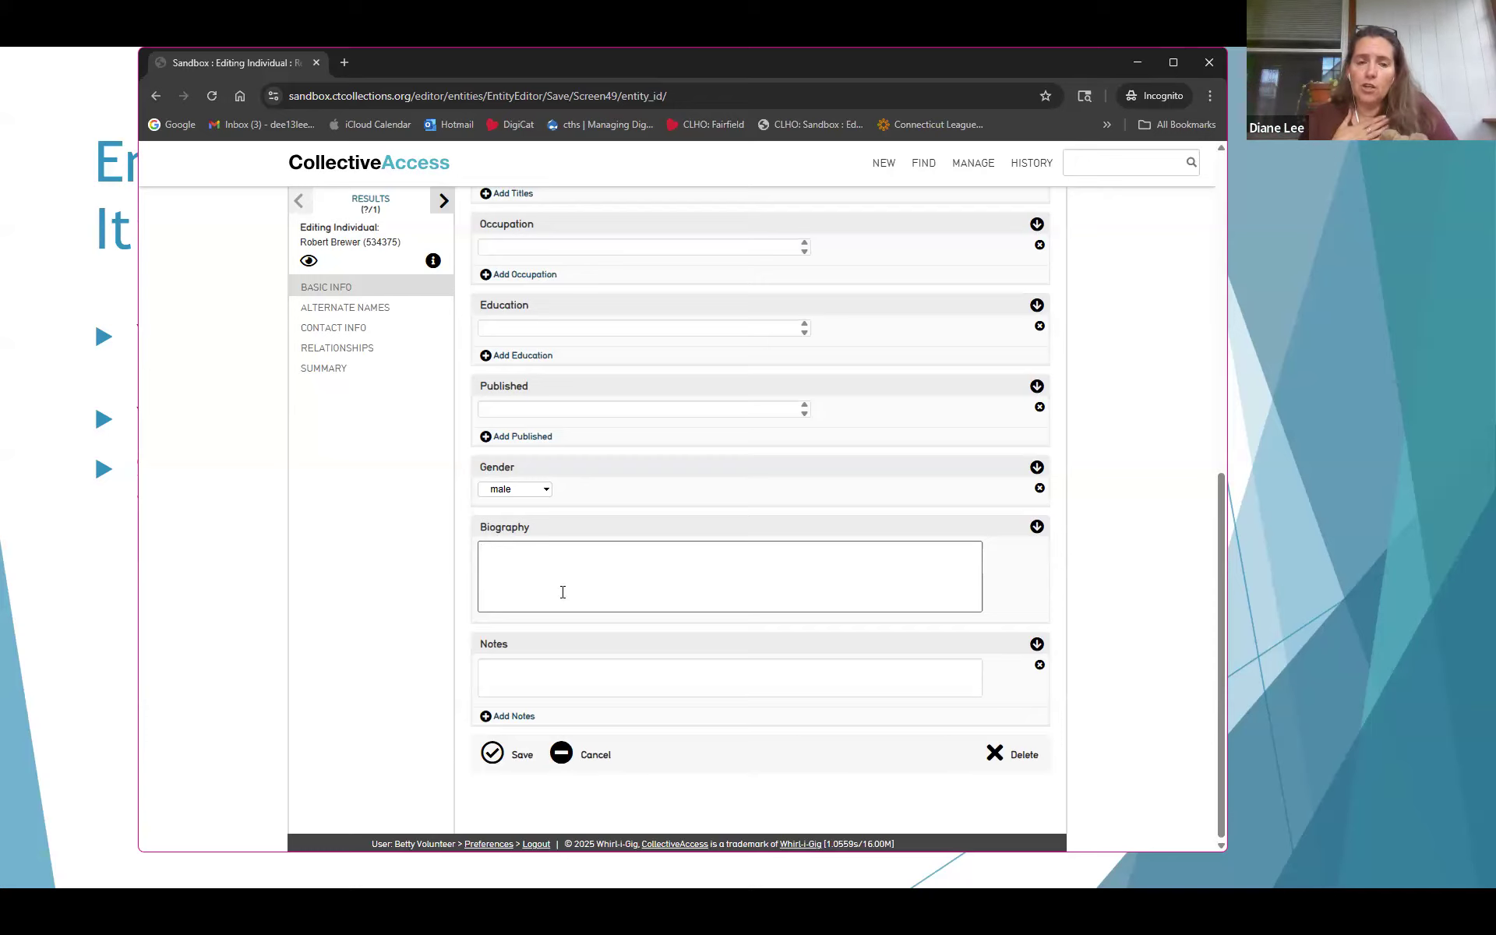
# Add a note stating this person is the donor's uncle, and save the individual
pyautogui.click(527, 673)
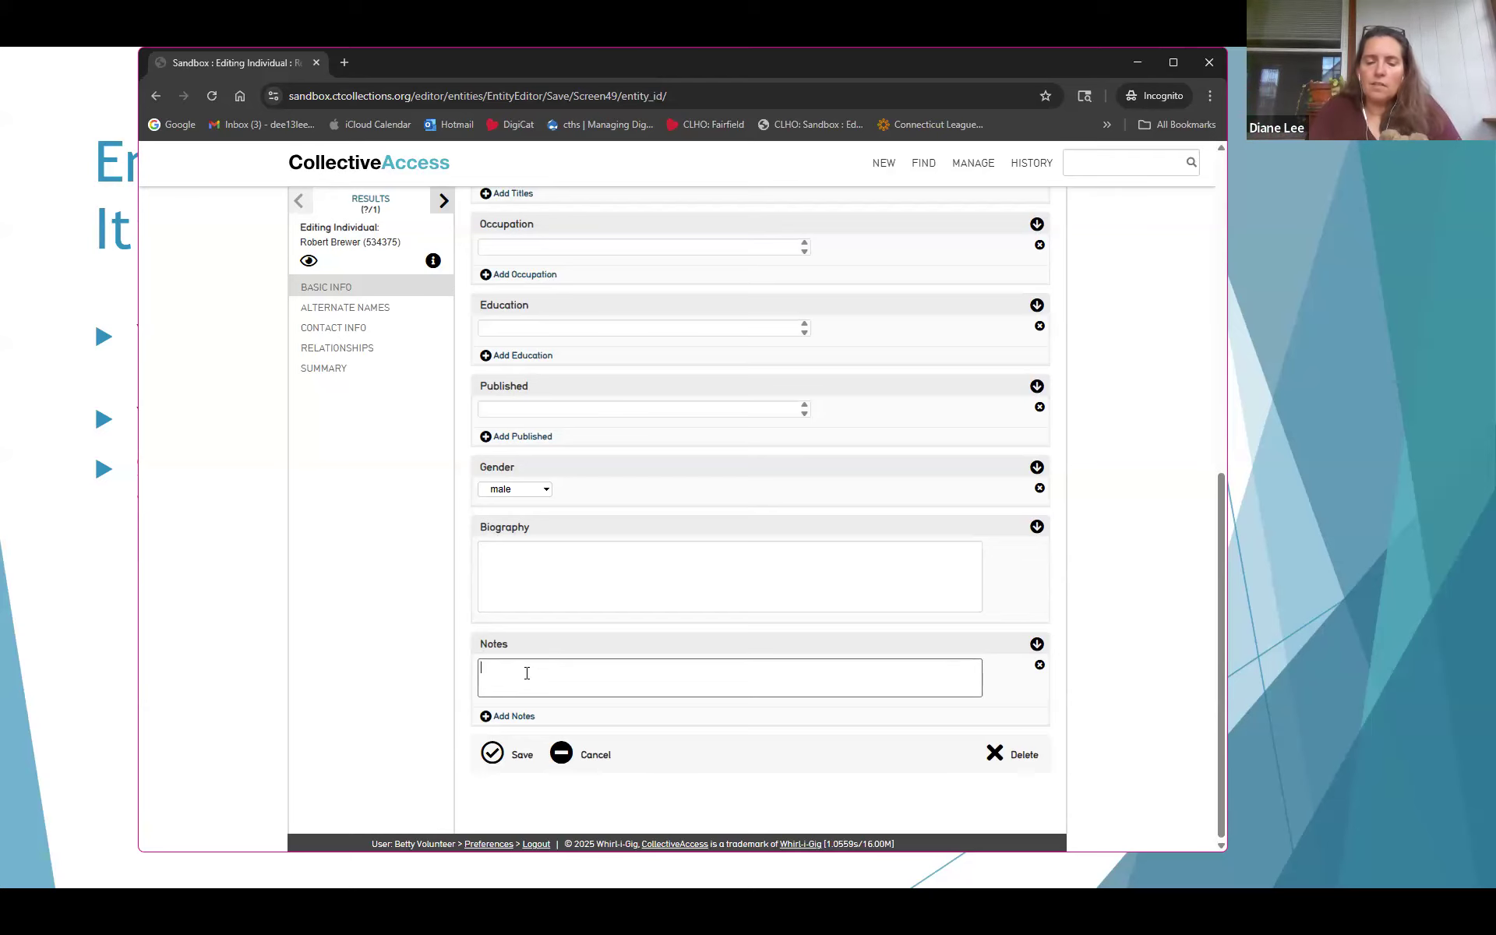
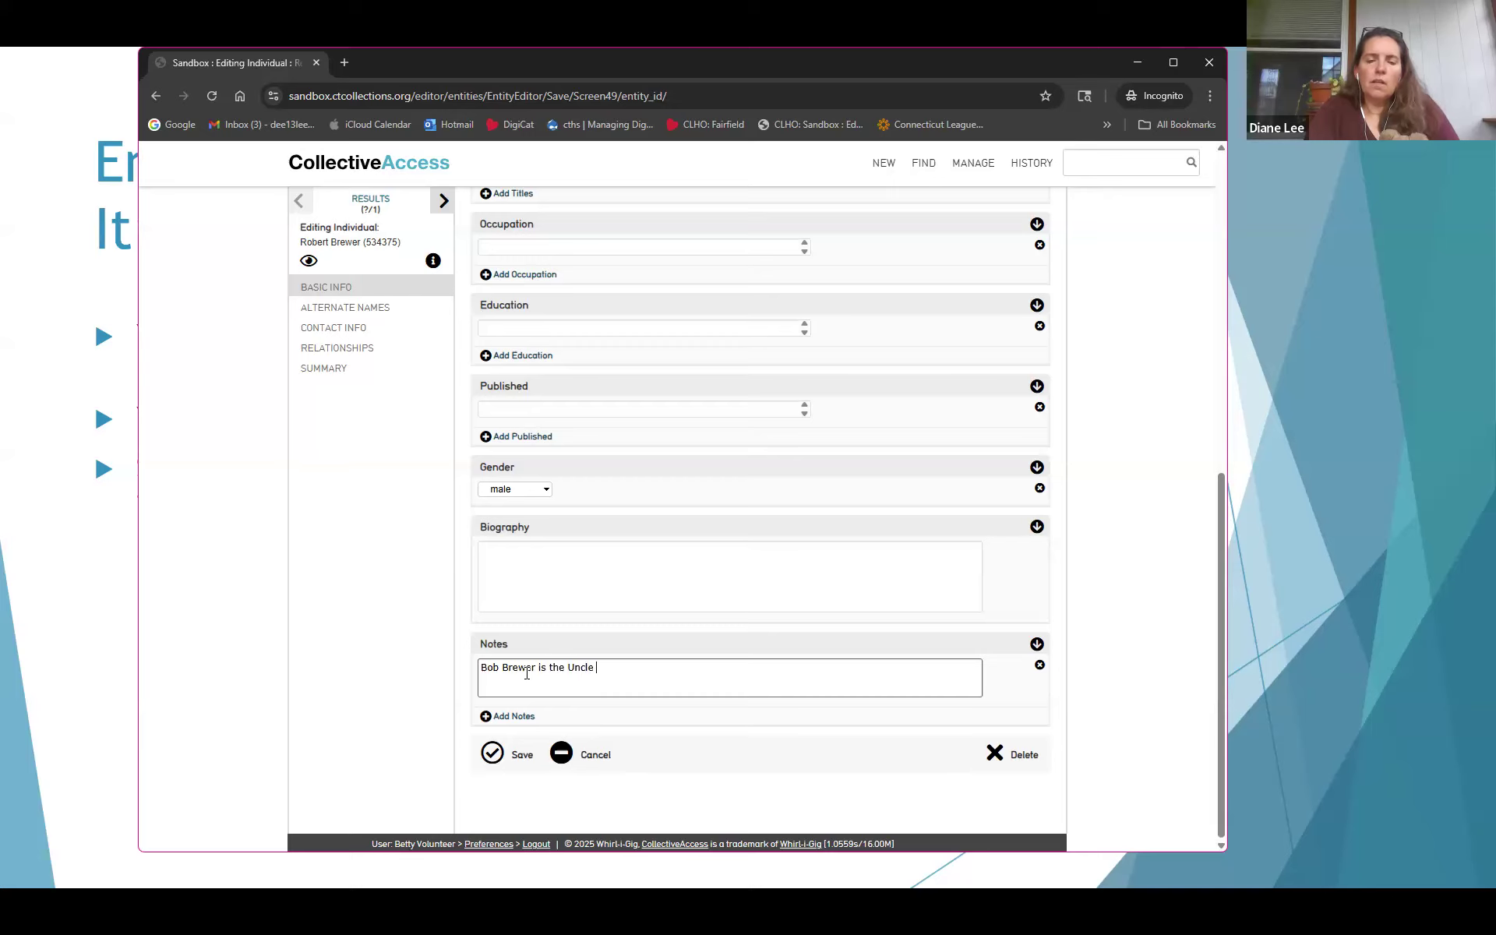
pyautogui.write('  of the')
pyautogui.press('BackSpace')
pyautogui.press('BackSpace')
pyautogui.press('BackSpace')
pyautogui.press('BackSpace')
pyautogui.press('BackSpace')
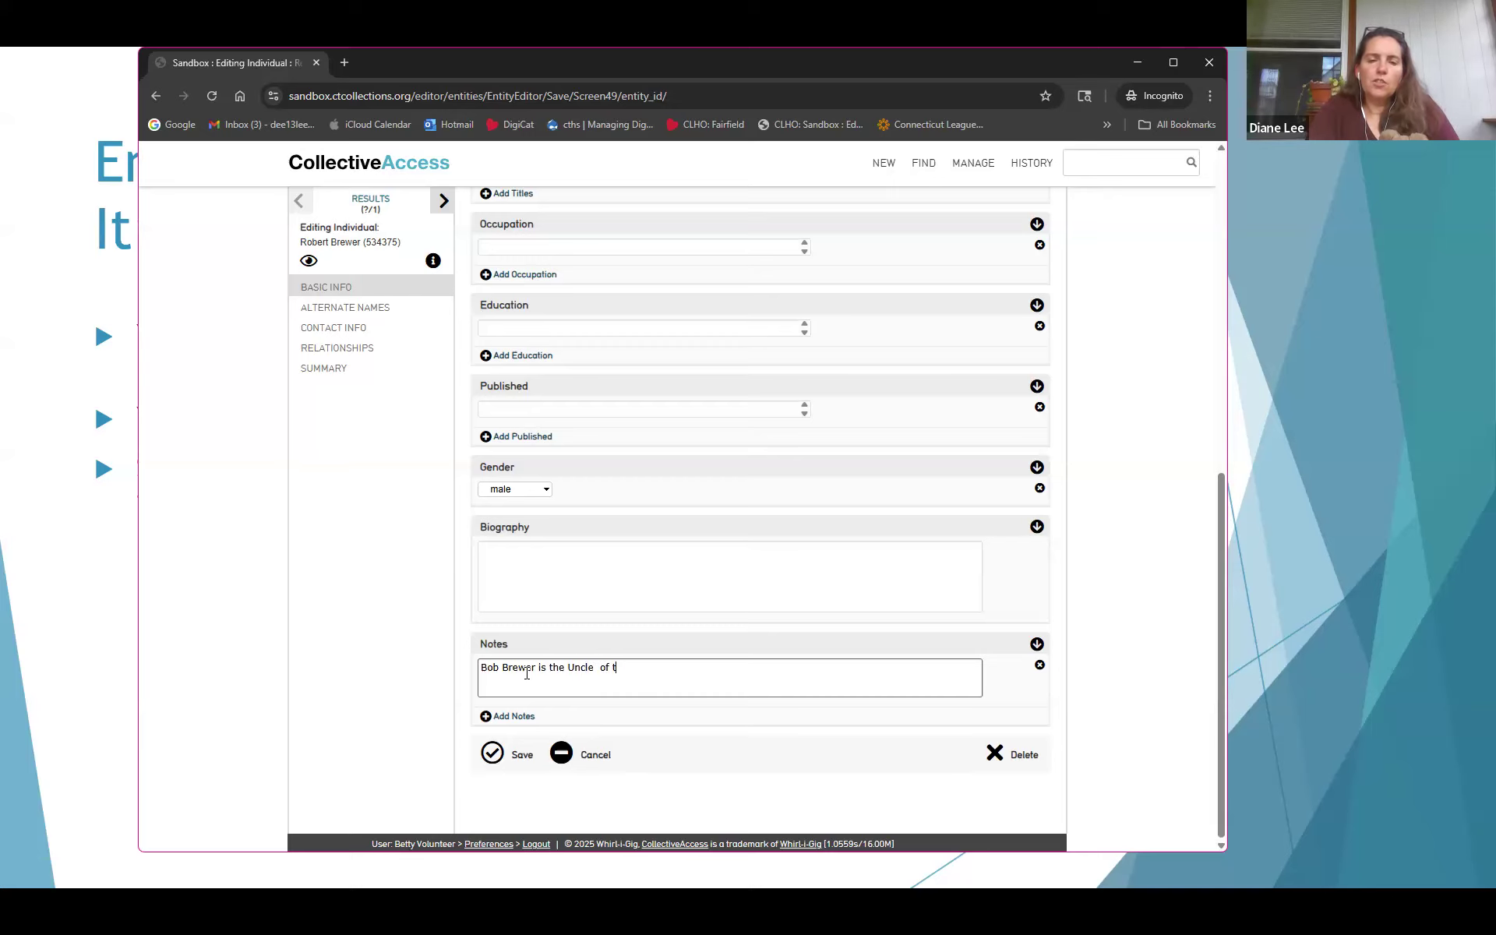
pyautogui.write('f the do')
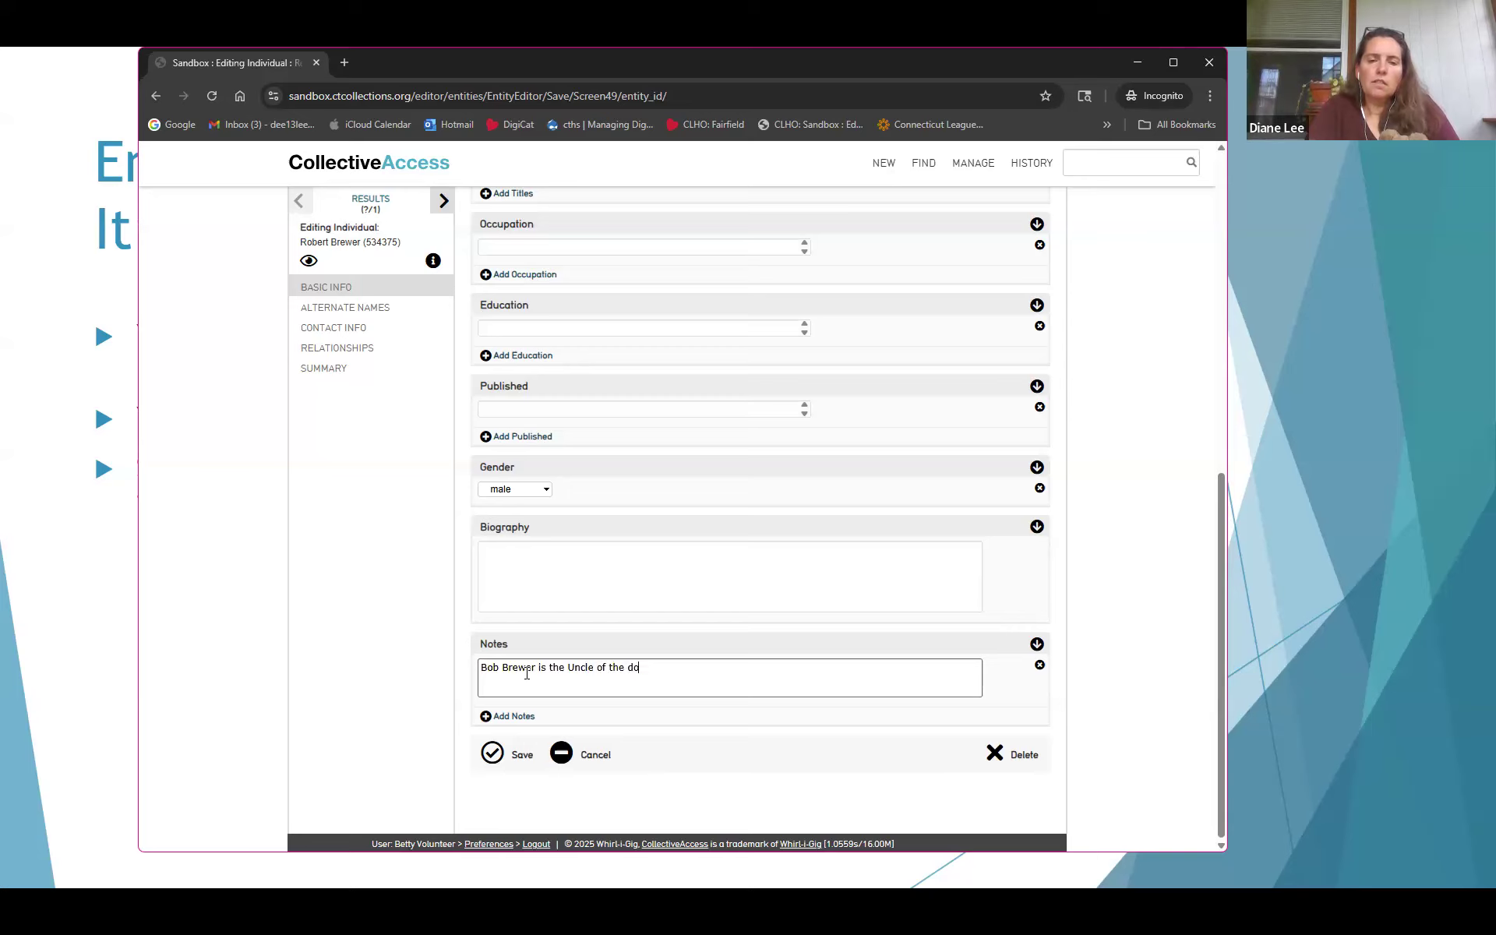
pyautogui.write('nor, Diane')
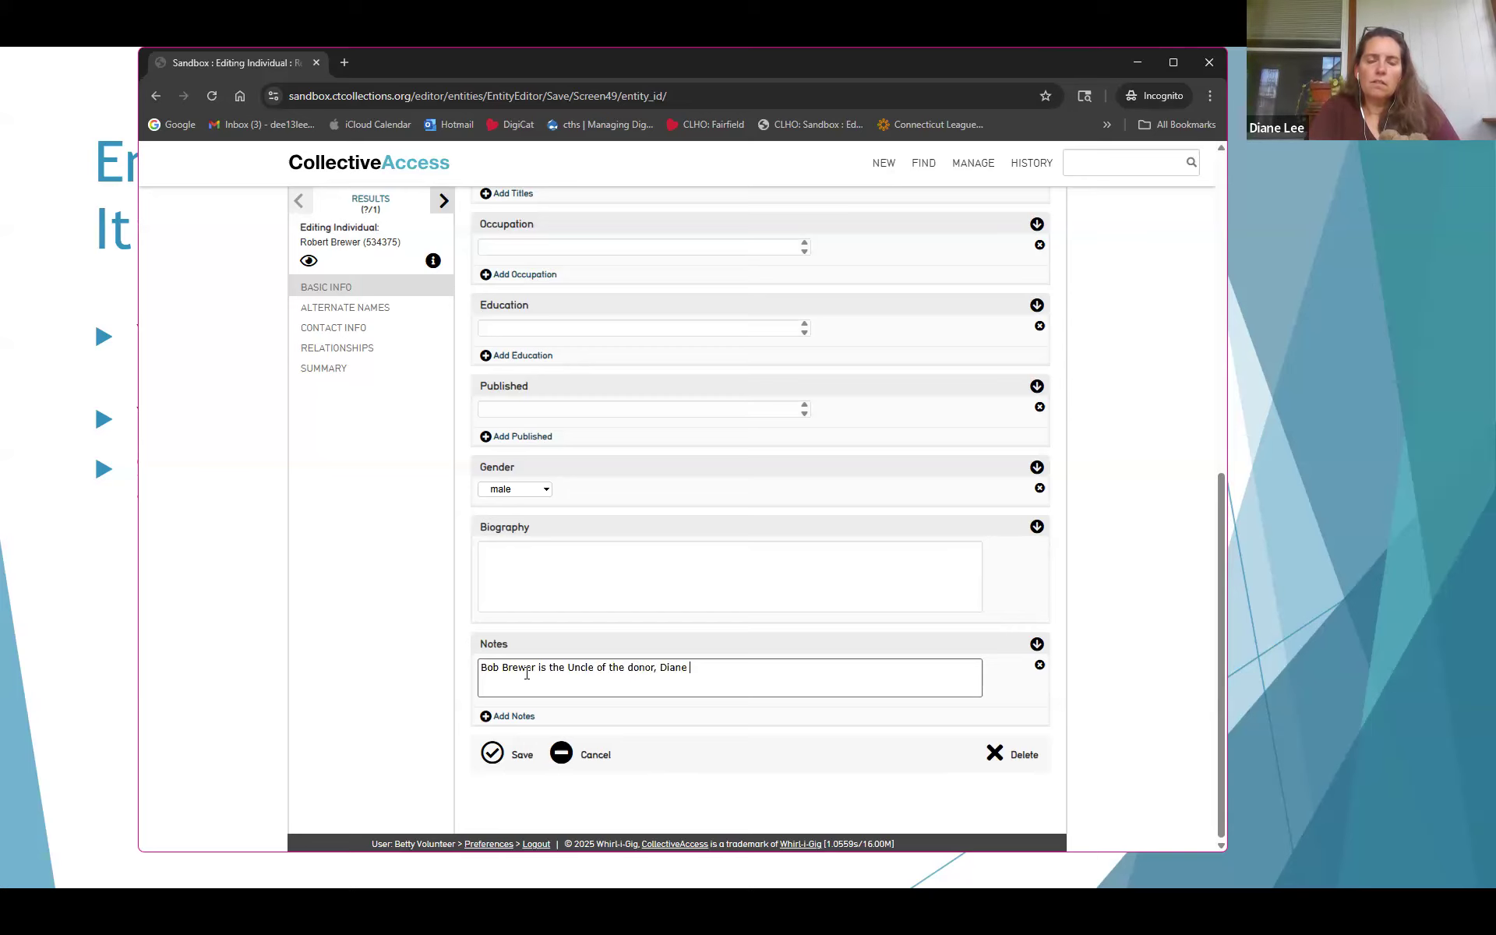
pyautogui.press('BackSpace')
pyautogui.press('BackSpace')
pyautogui.press('BackSpace')
pyautogui.press('BackSpace')
pyautogui.press('BackSpace')
pyautogui.press('BackSpace')
pyautogui.write('and this was')
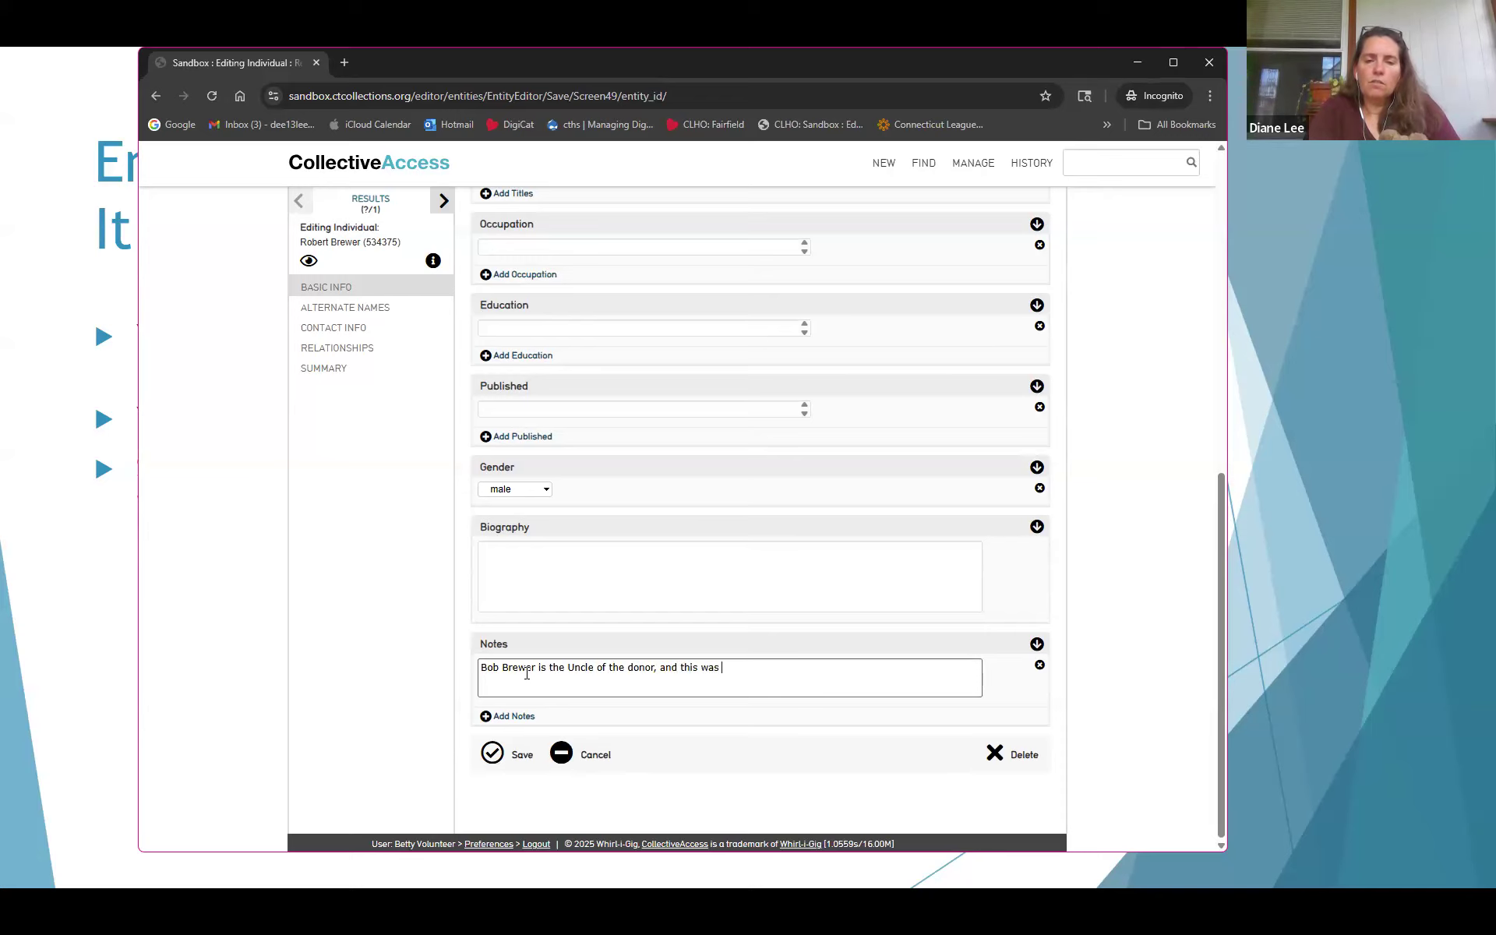
pyautogui.press('BackSpace')
pyautogui.press('BackSpace')
pyautogui.press('BackSpace')
pyautogui.press('BackSpace')
pyautogui.press('BackSpace')
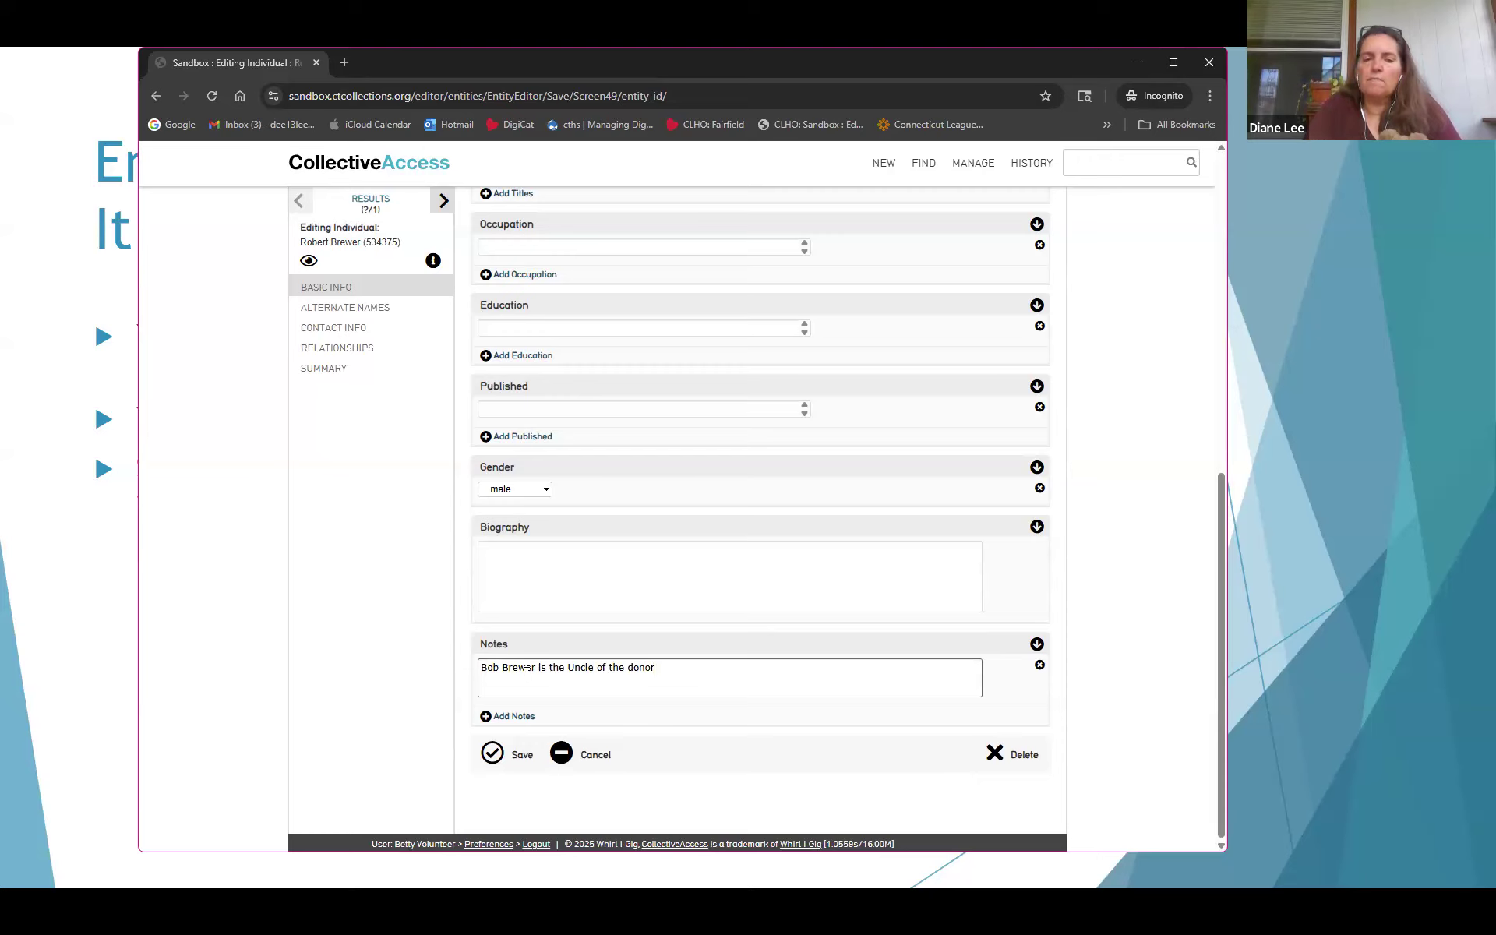
pyautogui.write('.')
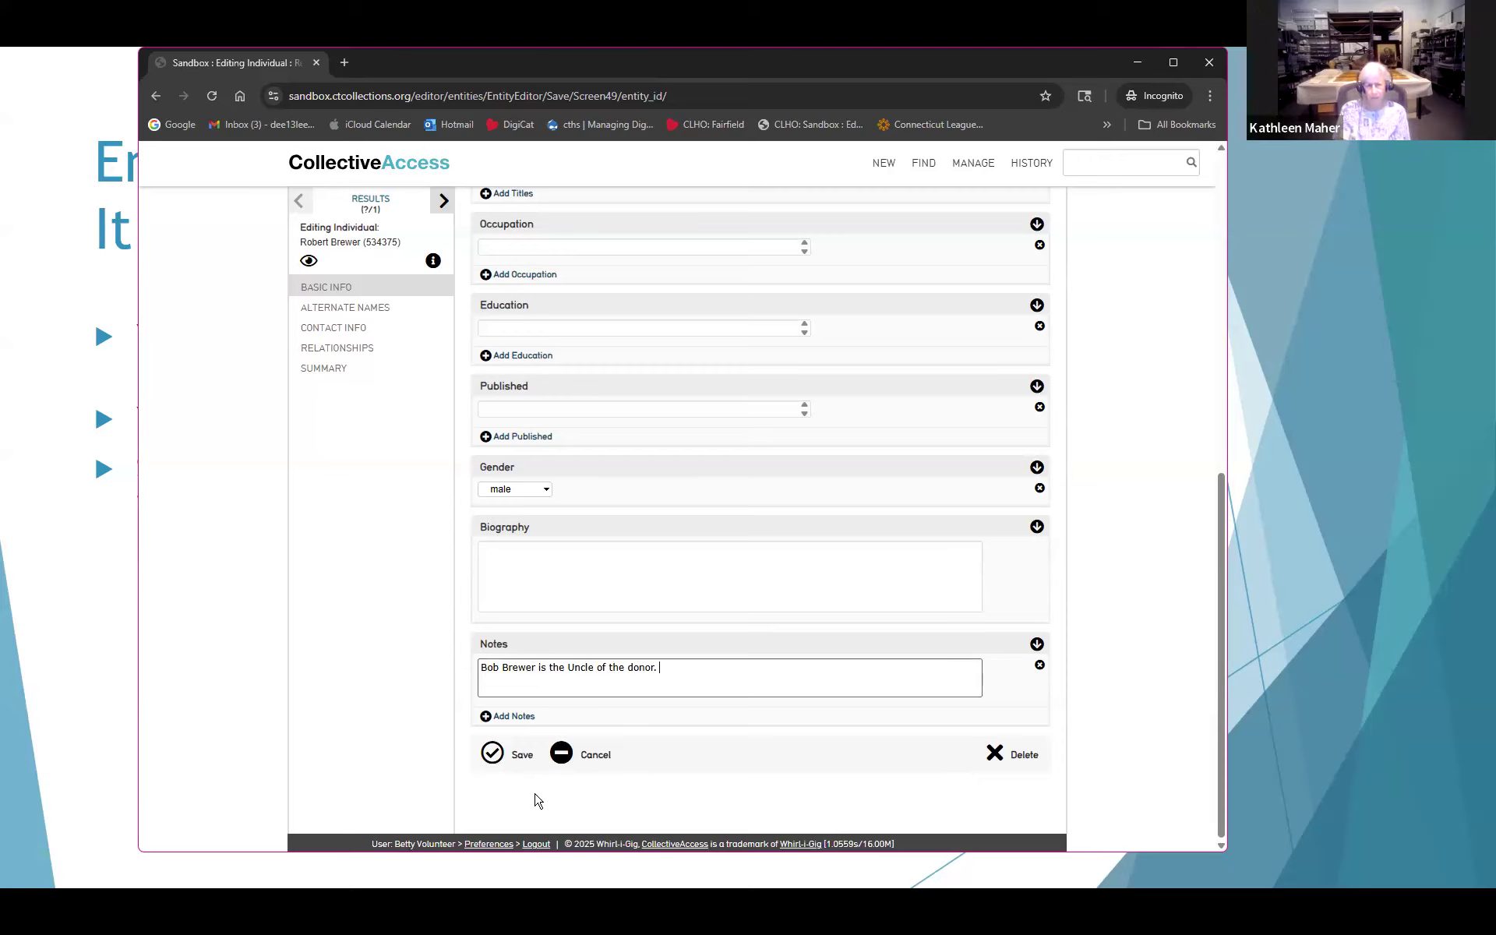
pyautogui.click(498, 753)
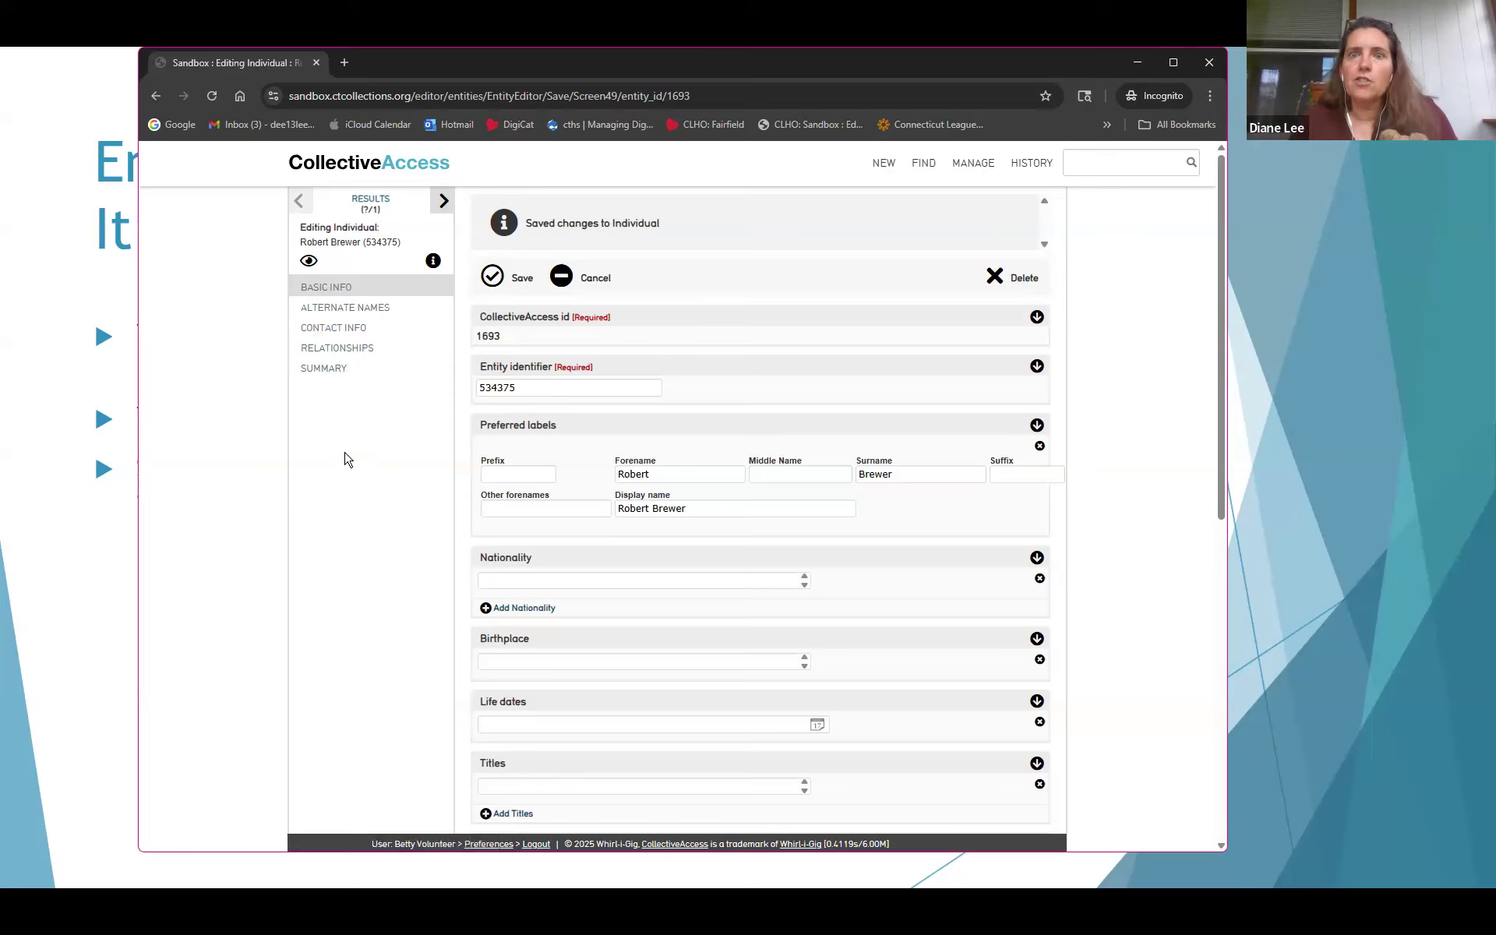
# Open the new individual's Relationships section
pyautogui.click(331, 349)
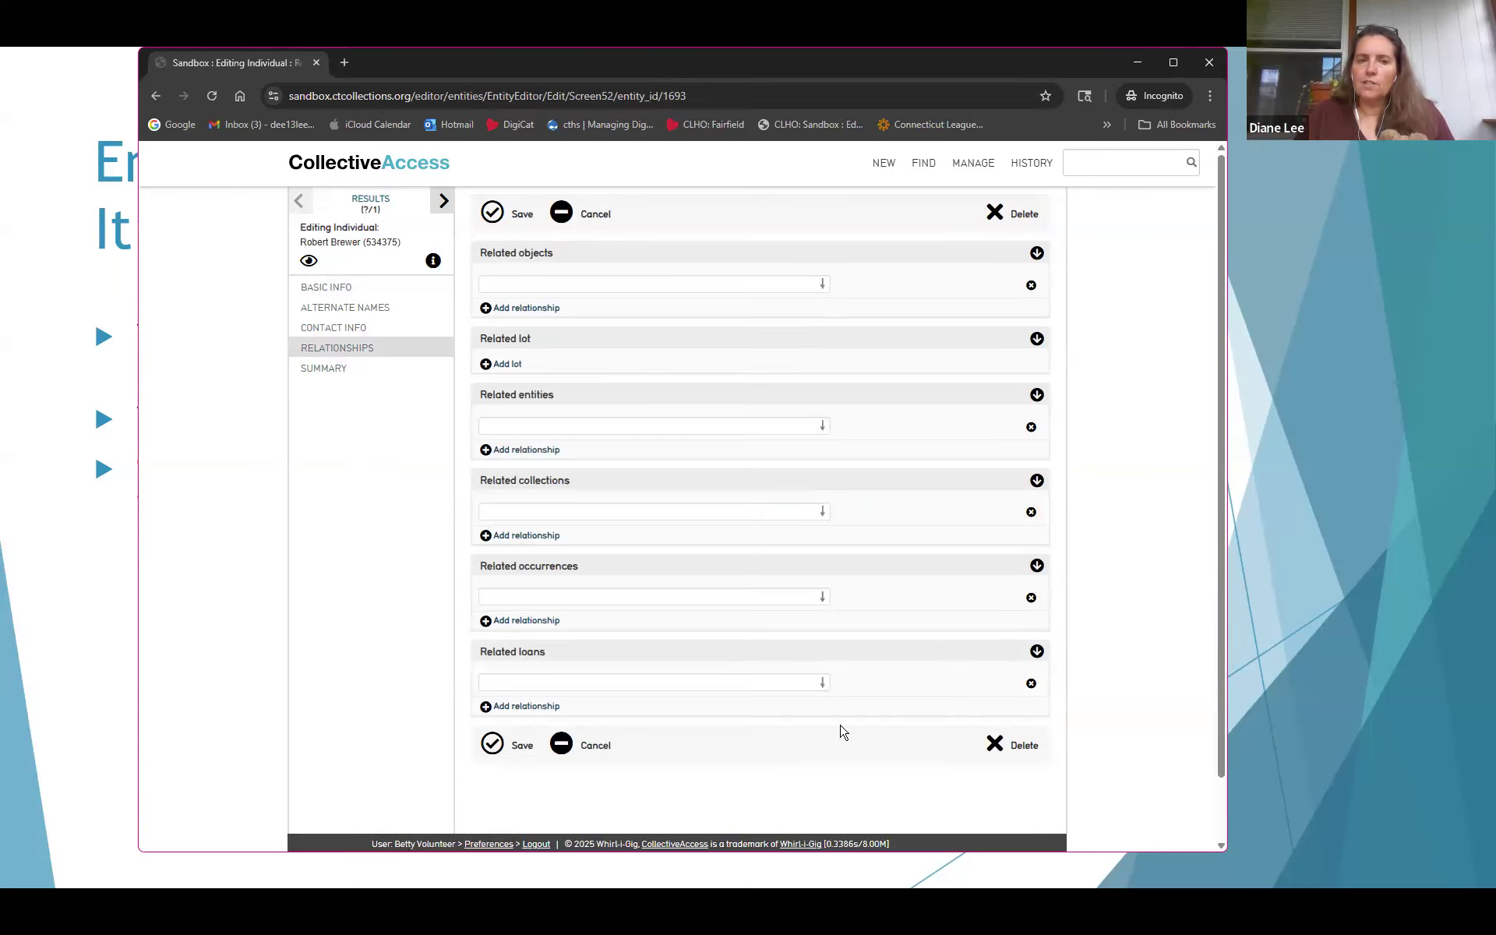
# Link the donor's existing person record under Related entities and save the individual
pyautogui.click(534, 421)
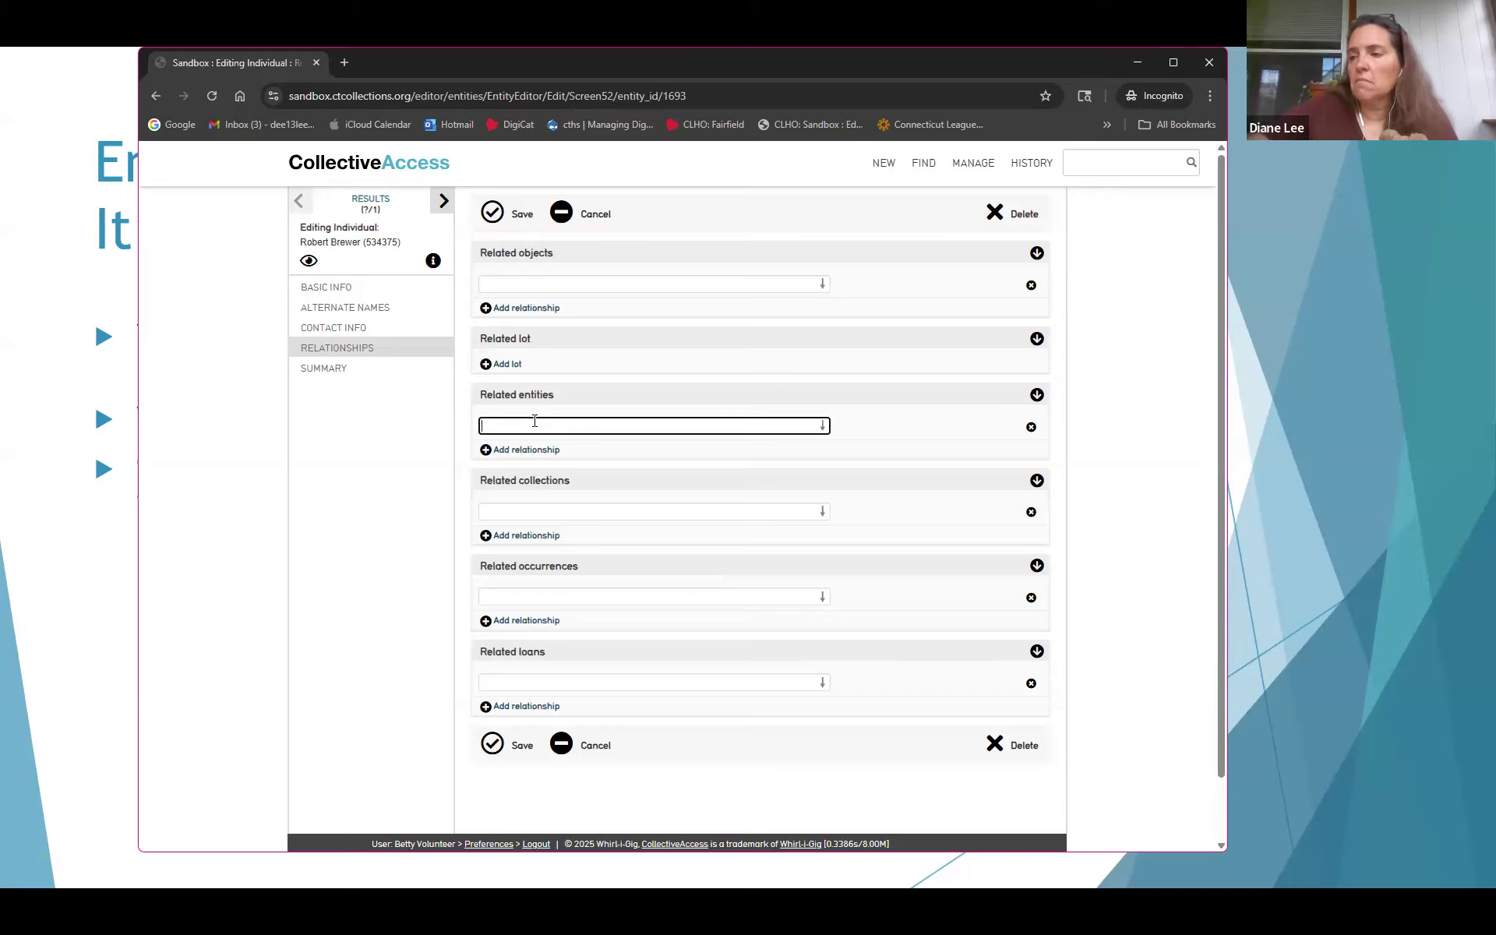
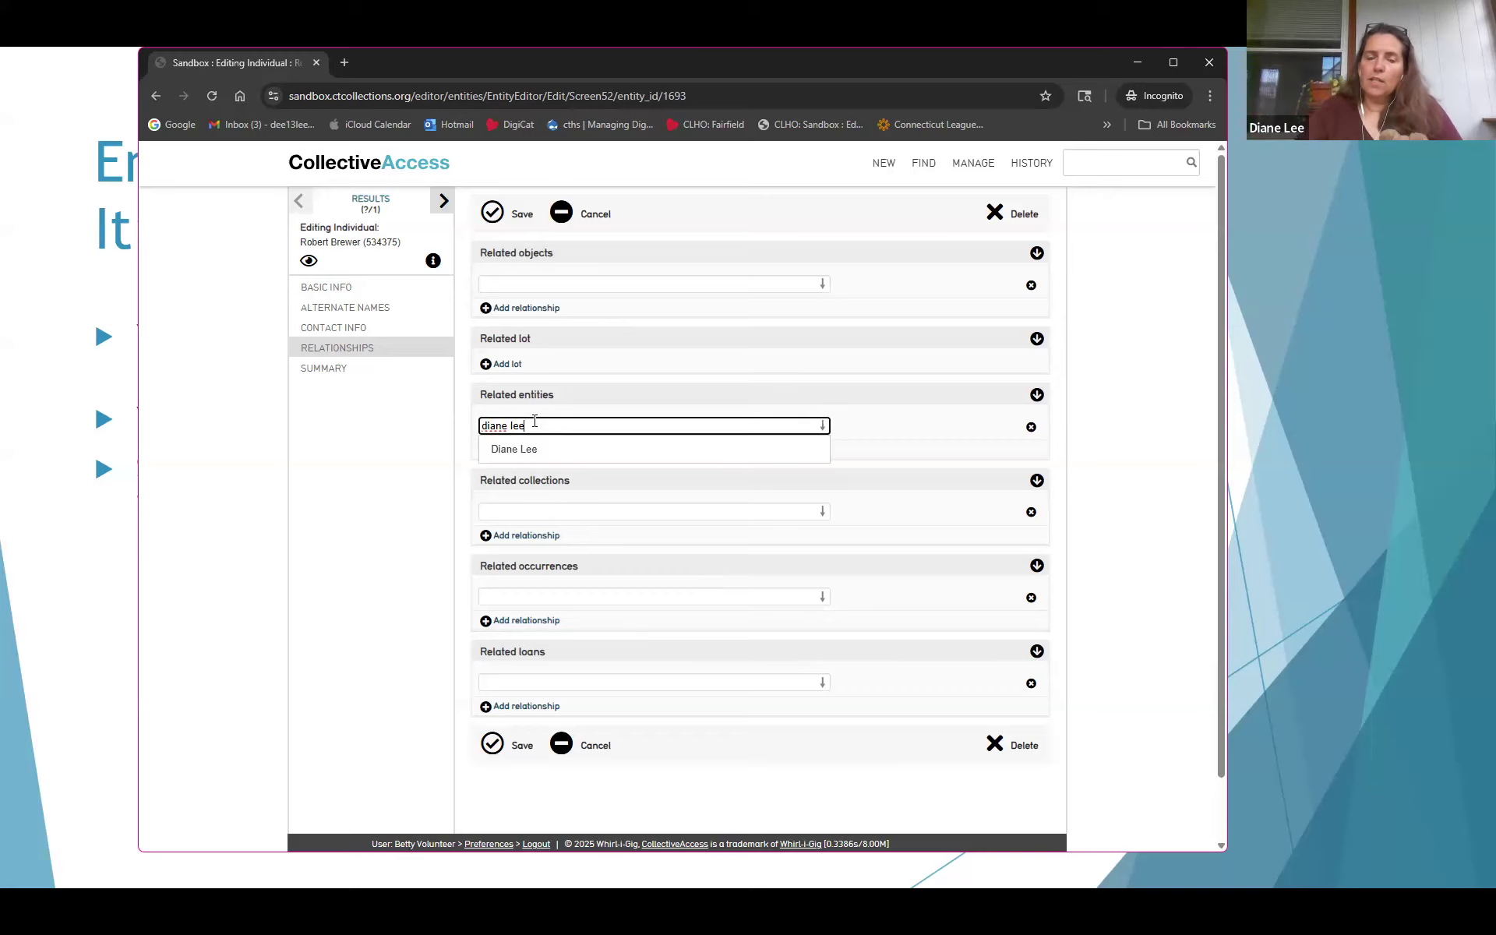
pyautogui.click(510, 450)
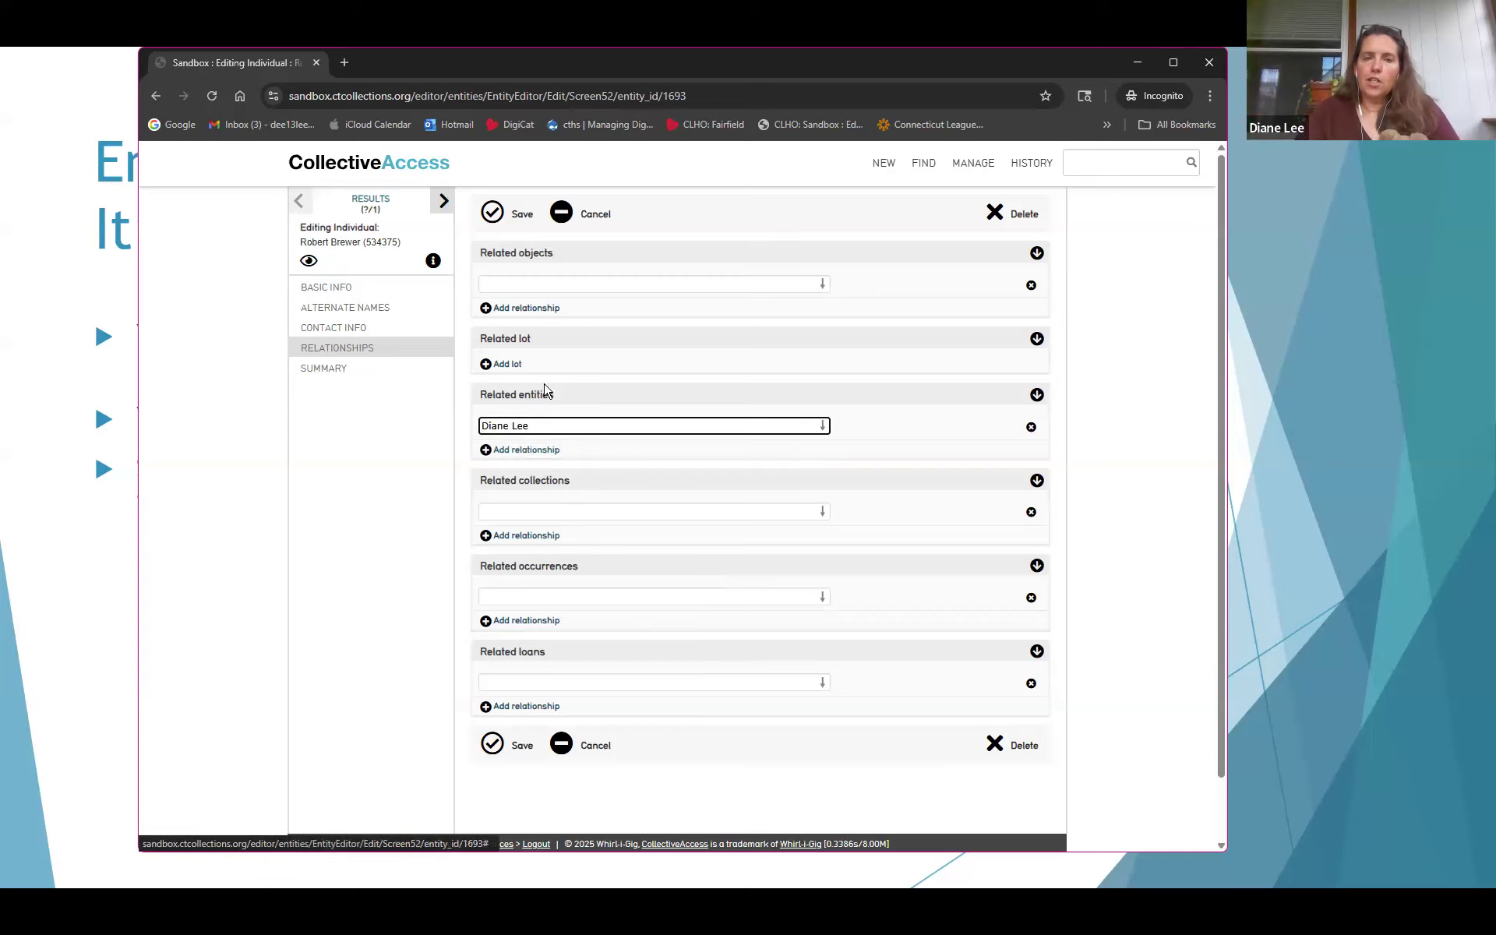
pyautogui.click(499, 218)
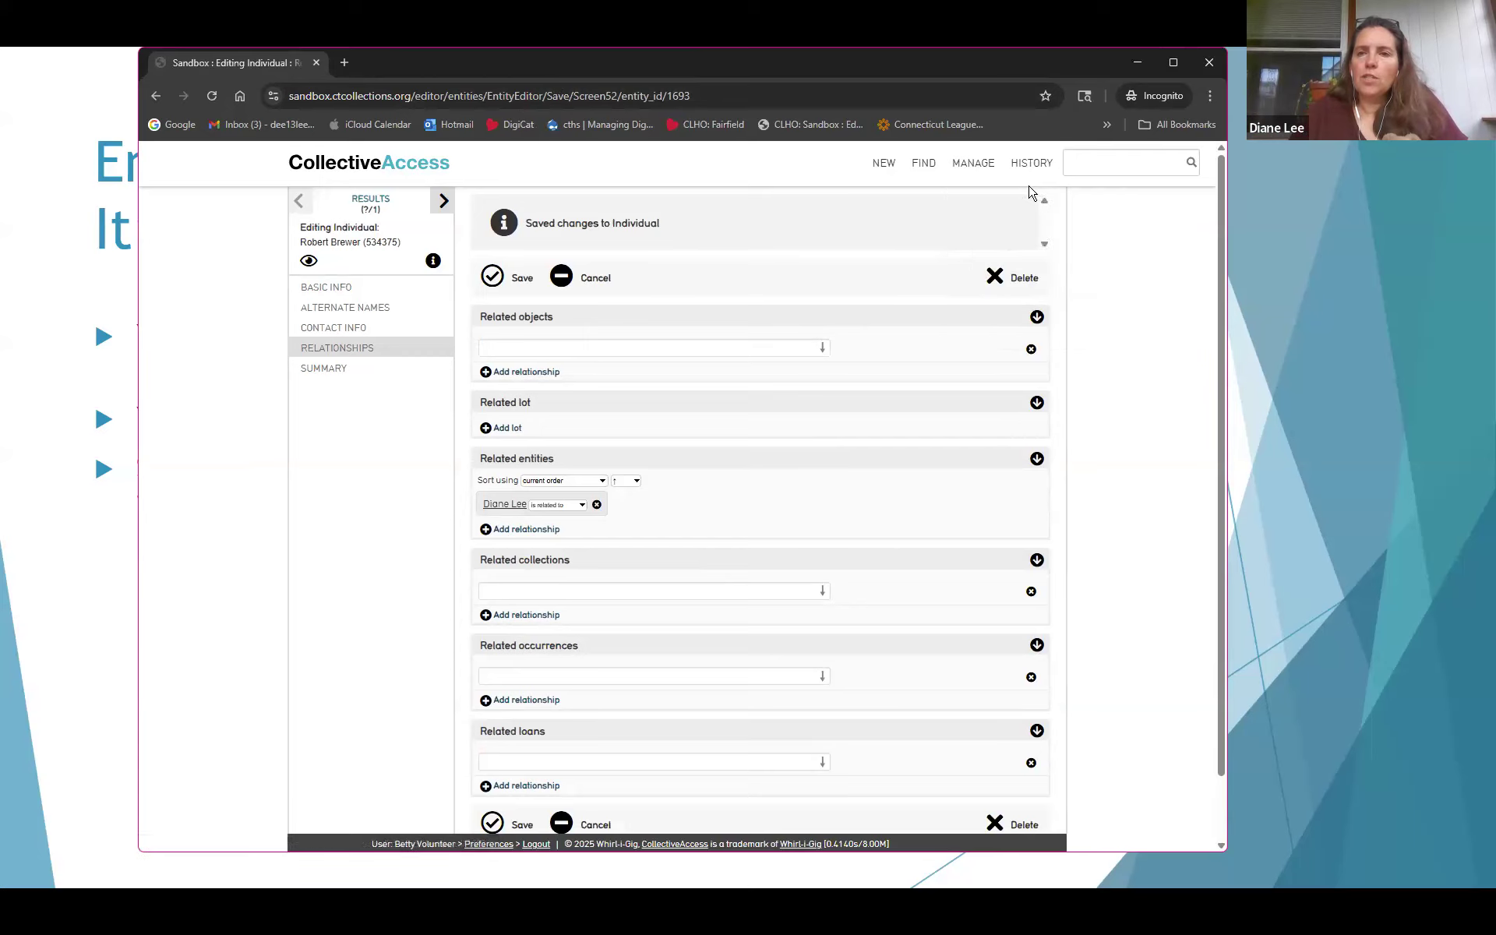
# Open the Teddy Bear 2025.13.0 object and add the new individual under Related entities
pyautogui.moveTo(1043, 188)
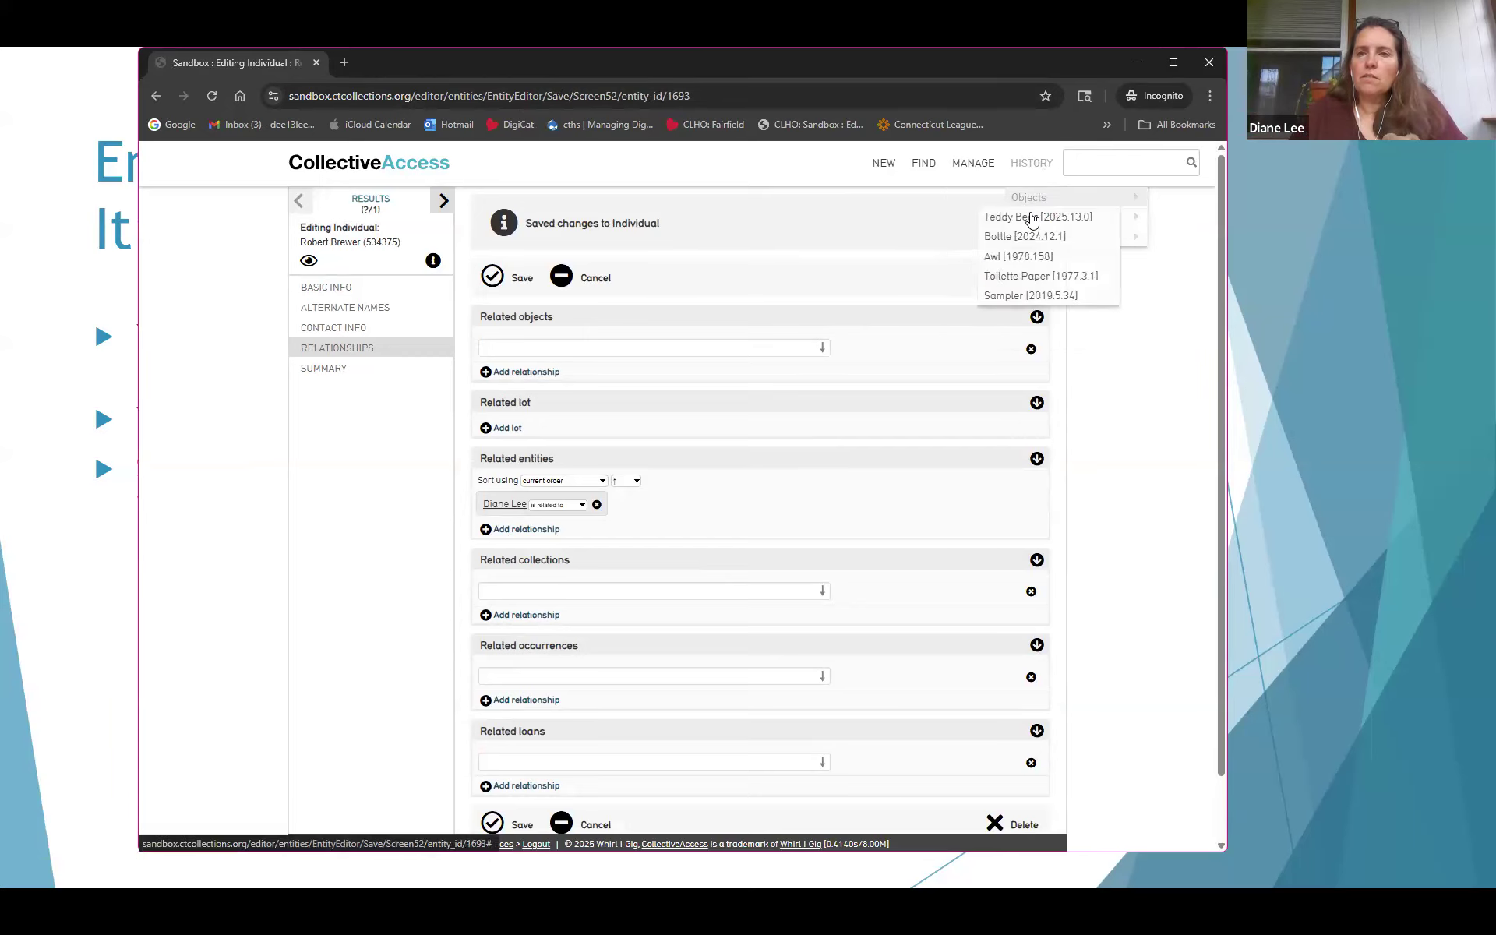
pyautogui.click(1036, 216)
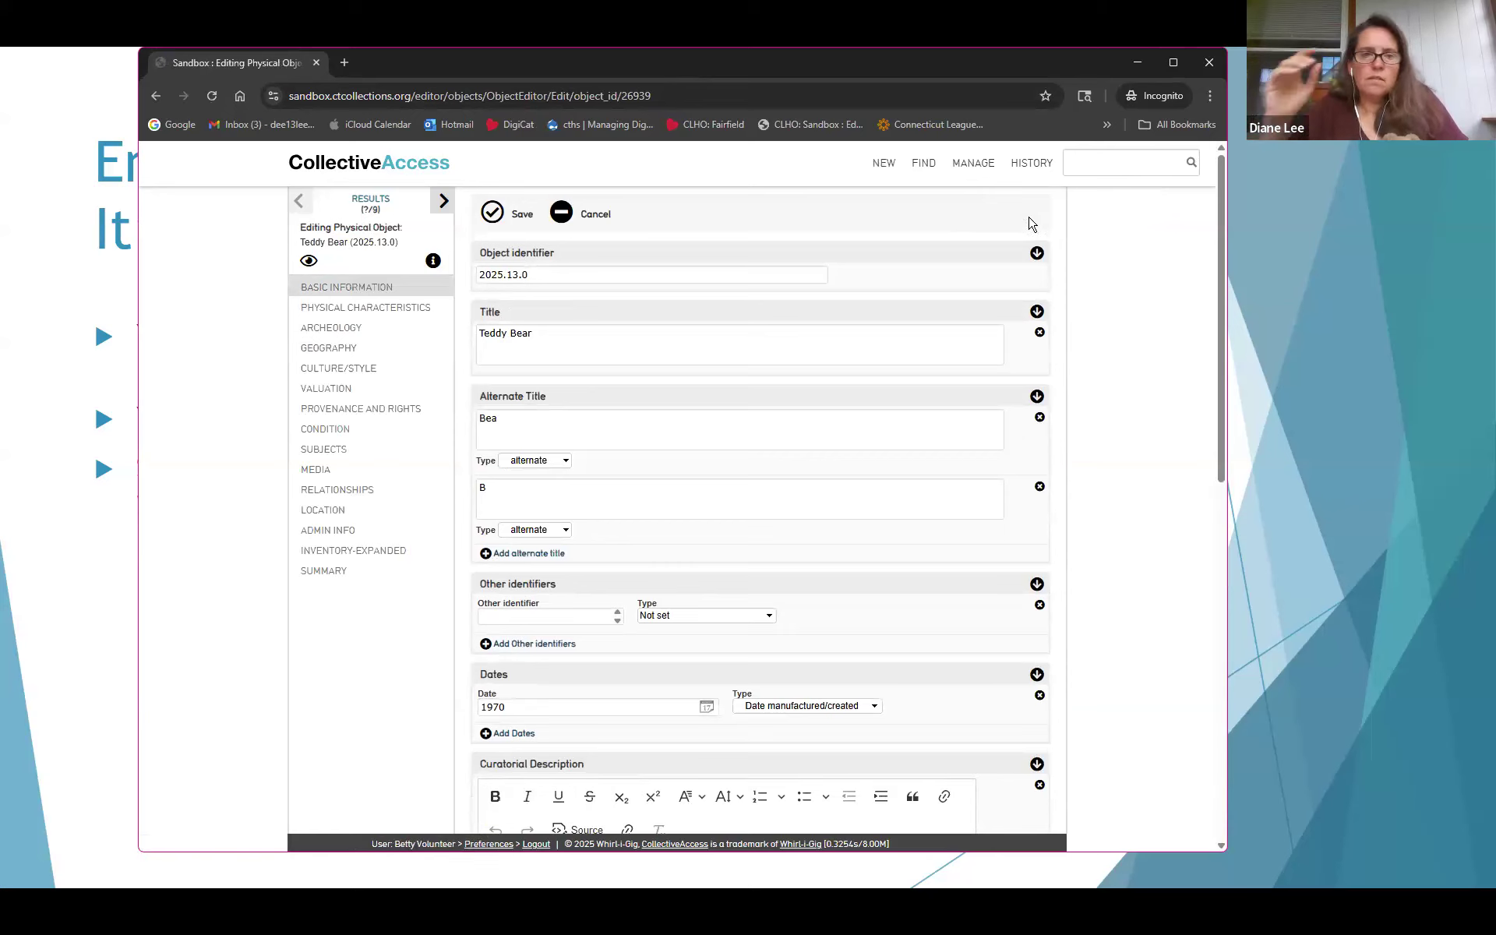
pyautogui.scroll(-5, 838, 426)
pyautogui.scroll(-4, 832, 426)
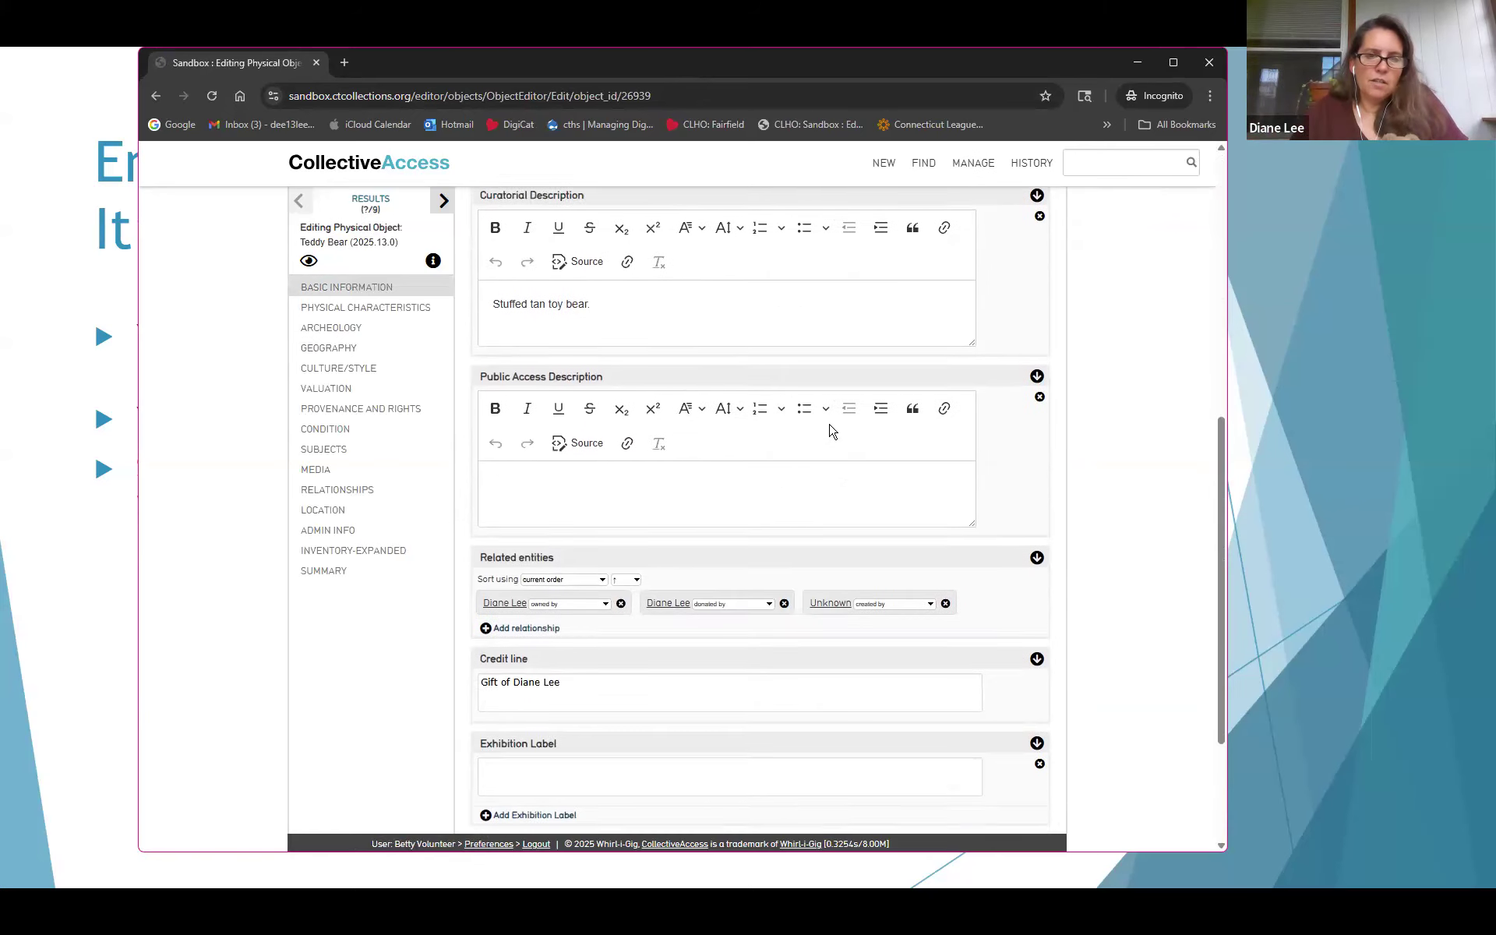
pyautogui.click(532, 496)
pyautogui.click(535, 501)
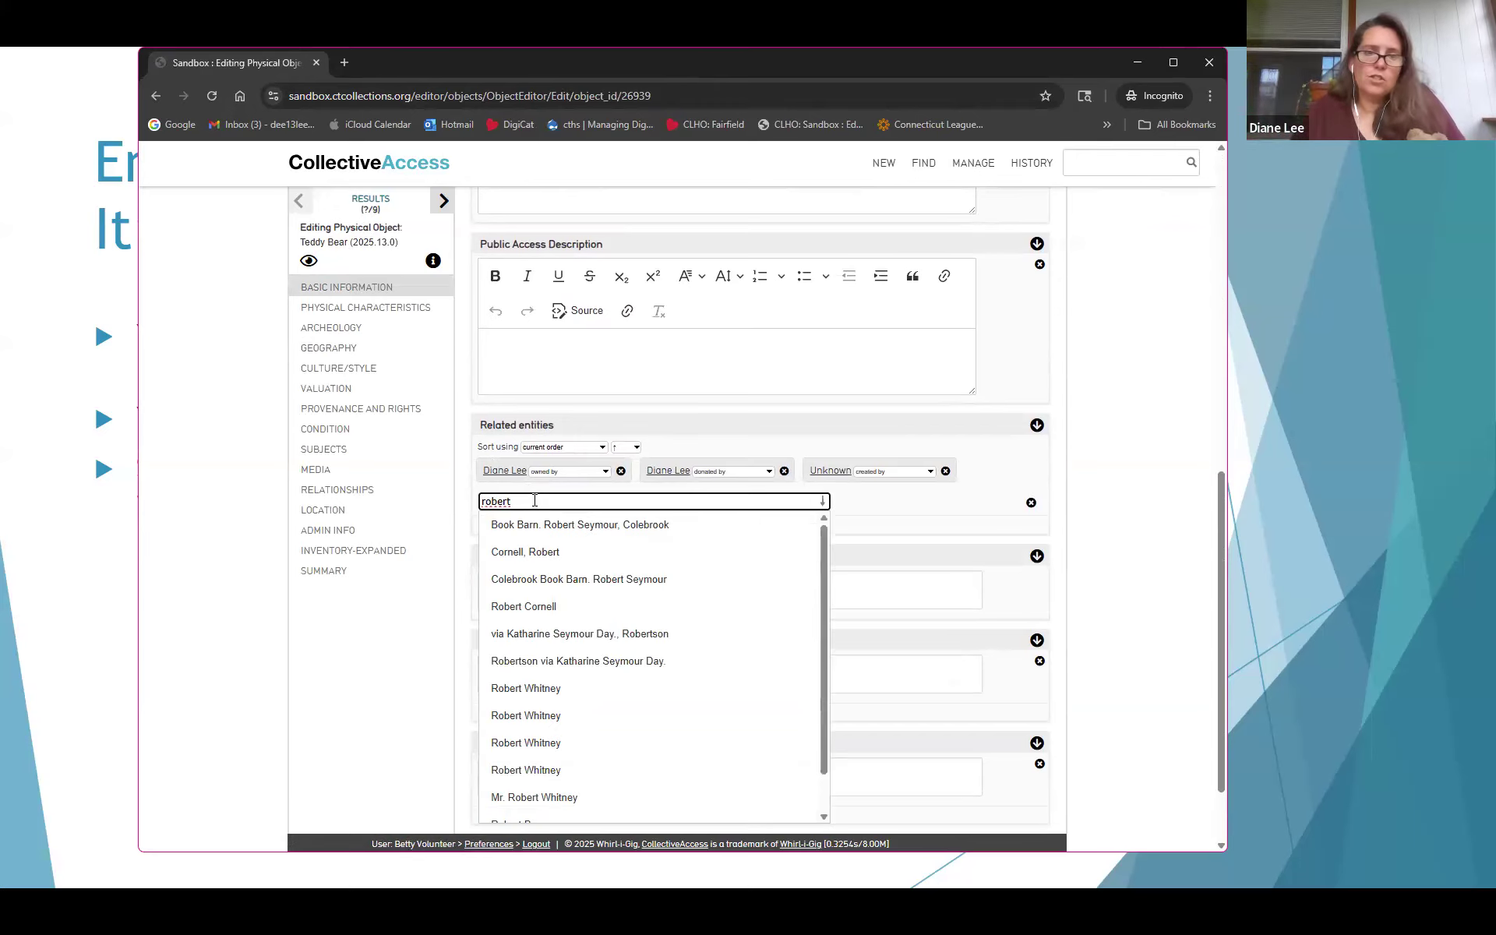
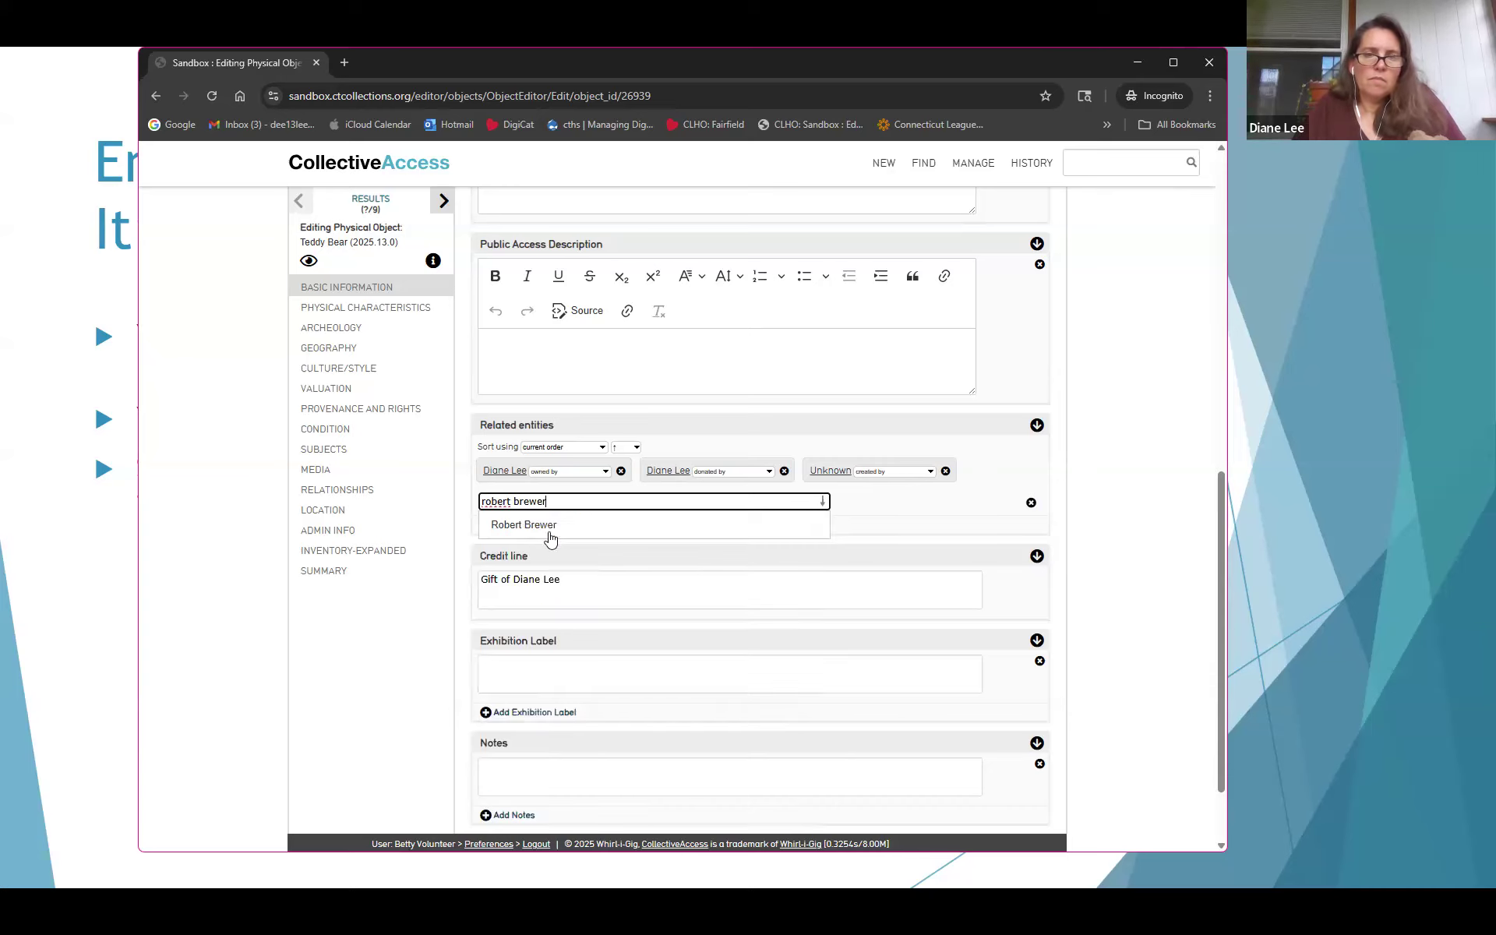
pyautogui.click(546, 527)
# Keep 'associated with' as the relationship type and save the object
pyautogui.click(941, 501)
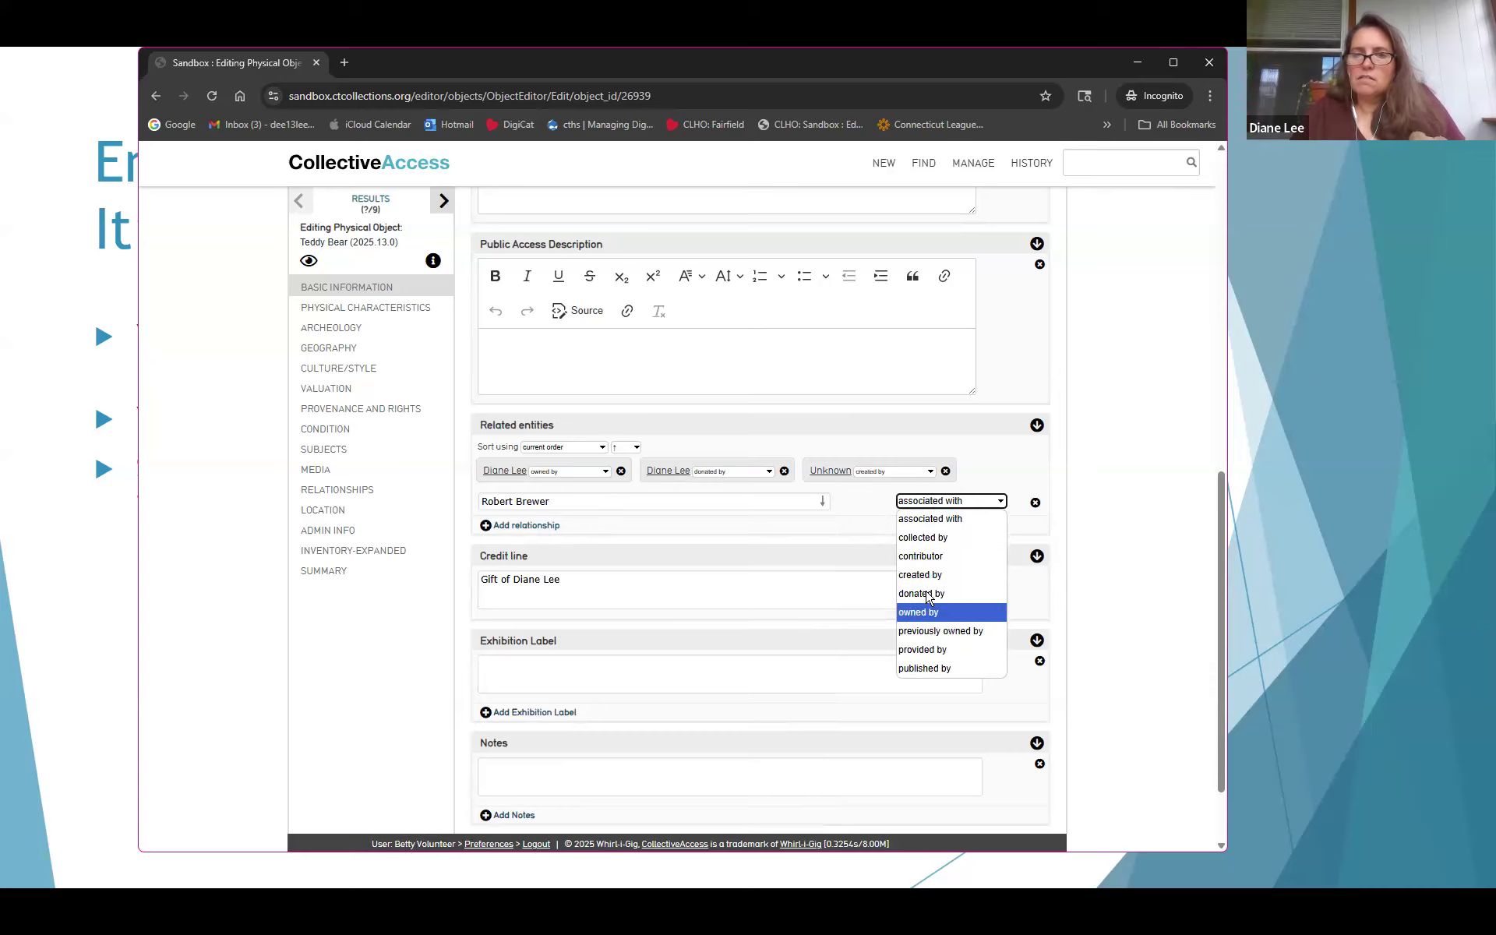
pyautogui.click(925, 521)
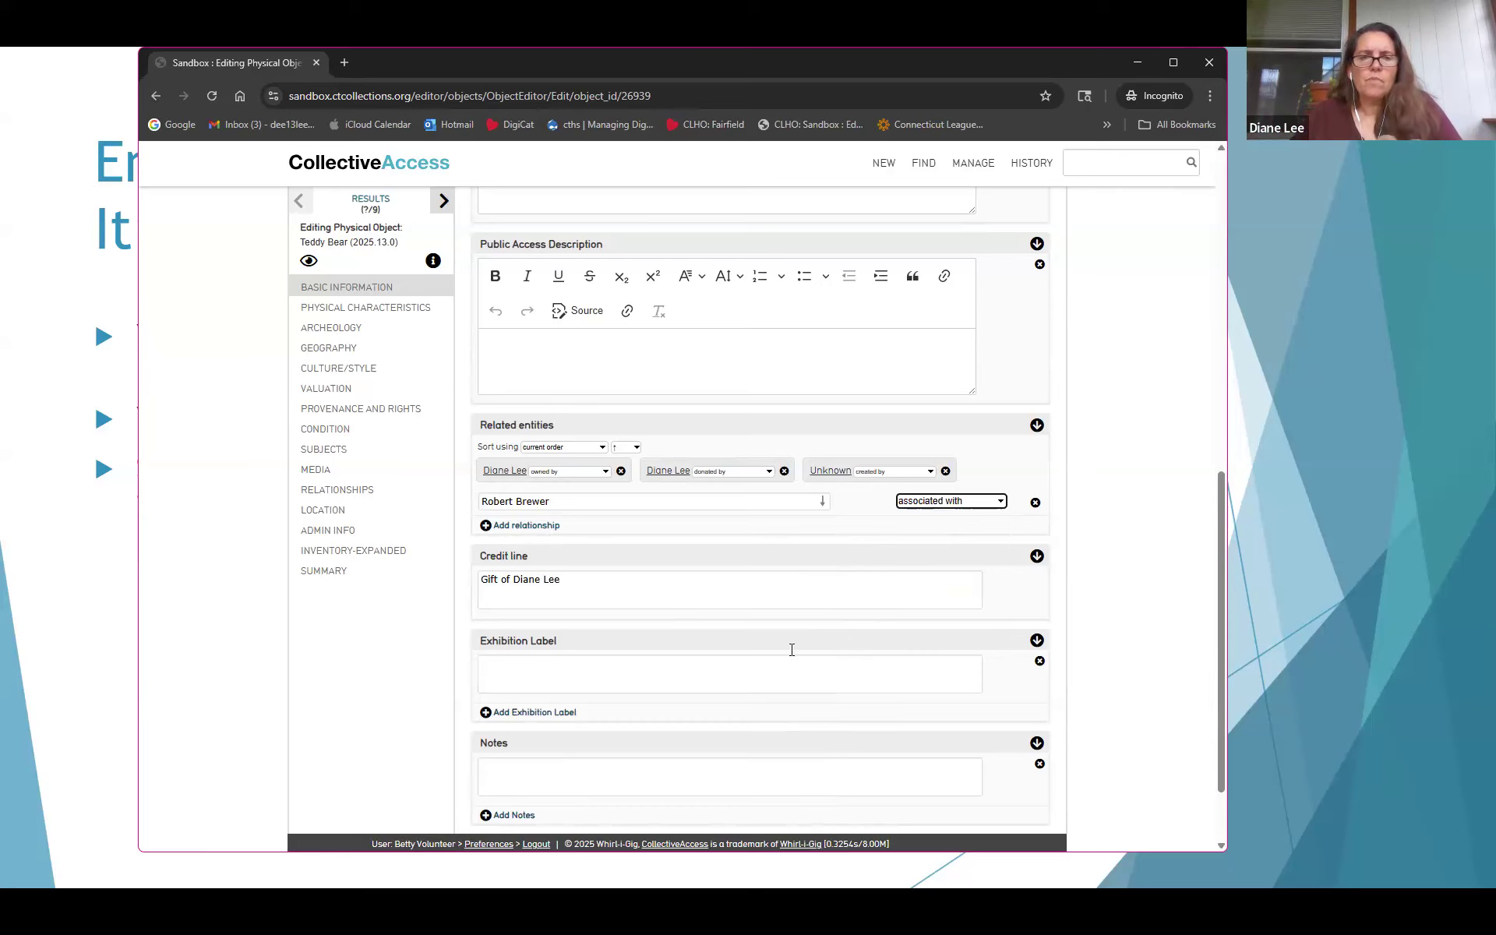
pyautogui.scroll(6, 674, 450)
pyautogui.scroll(-5, 673, 449)
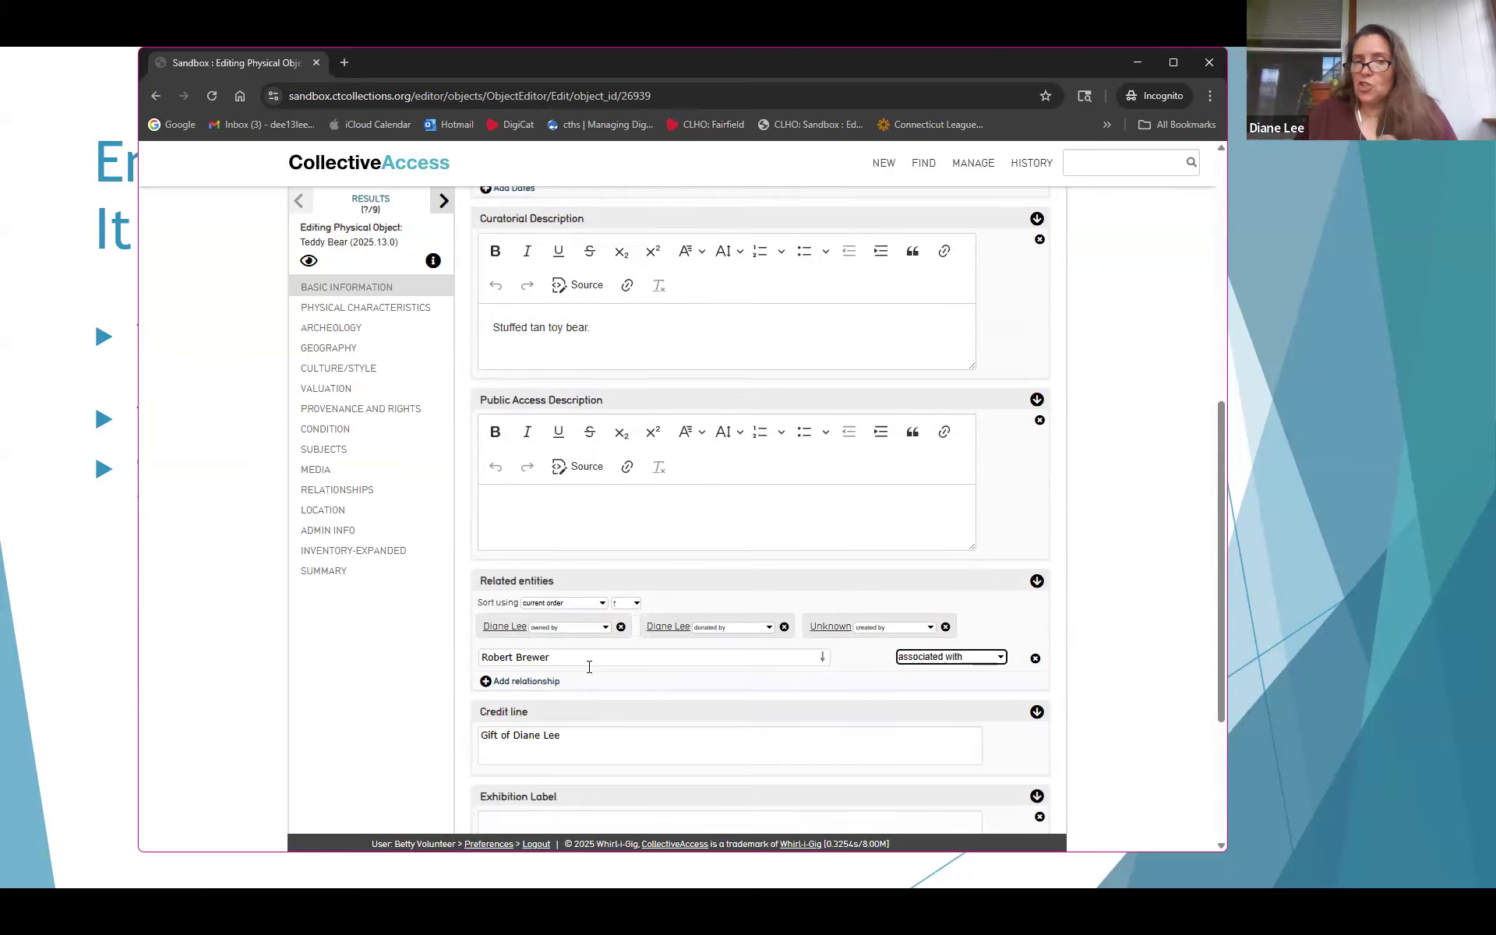
pyautogui.scroll(7, 528, 431)
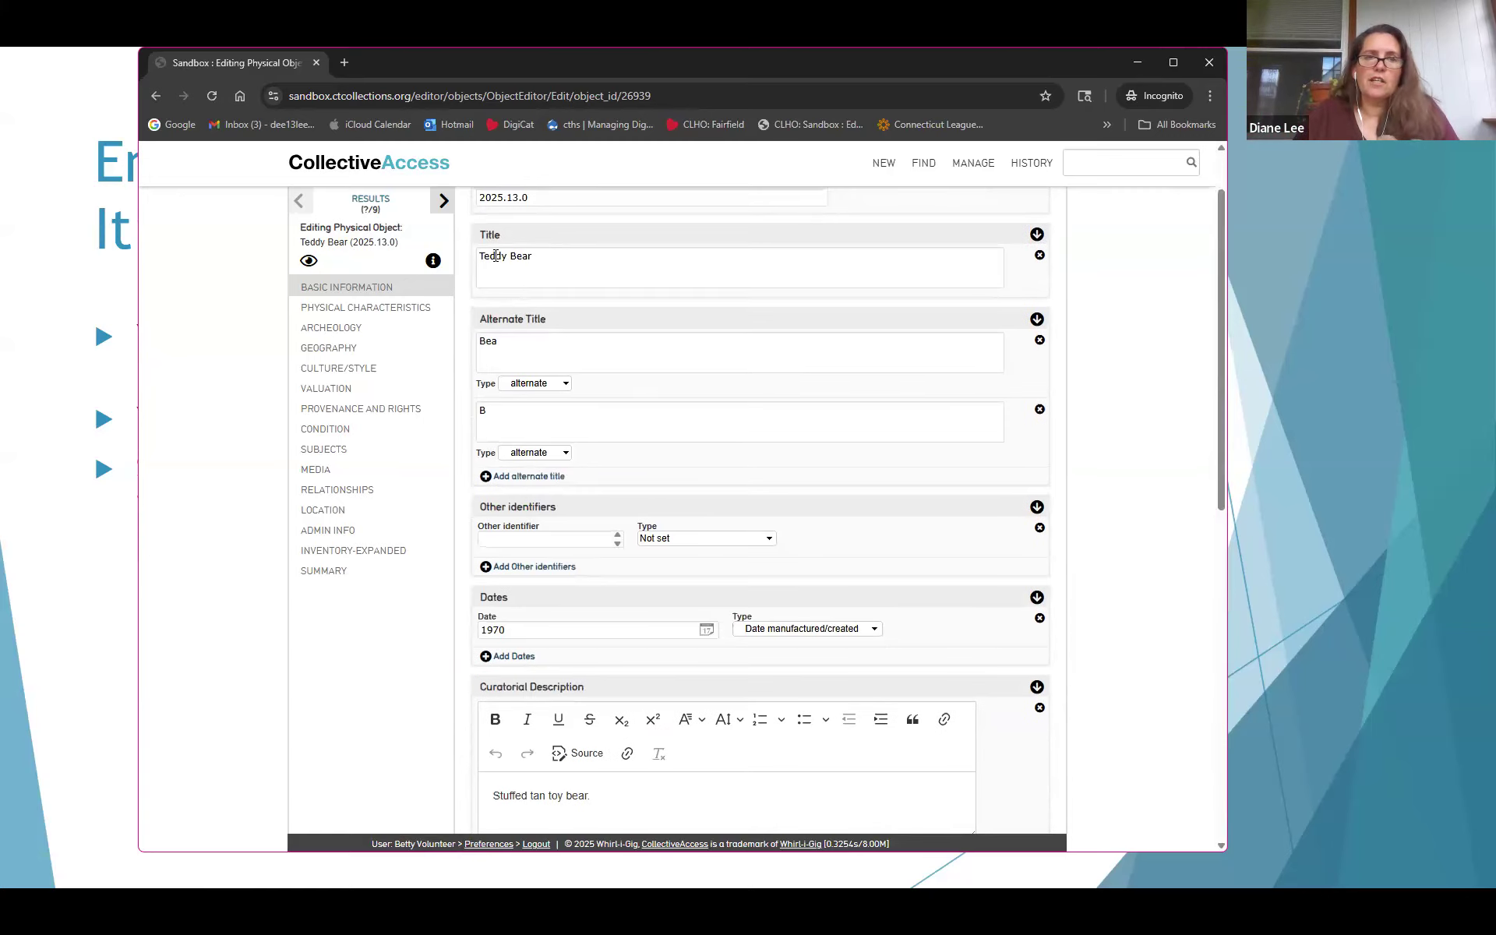
pyautogui.click(492, 223)
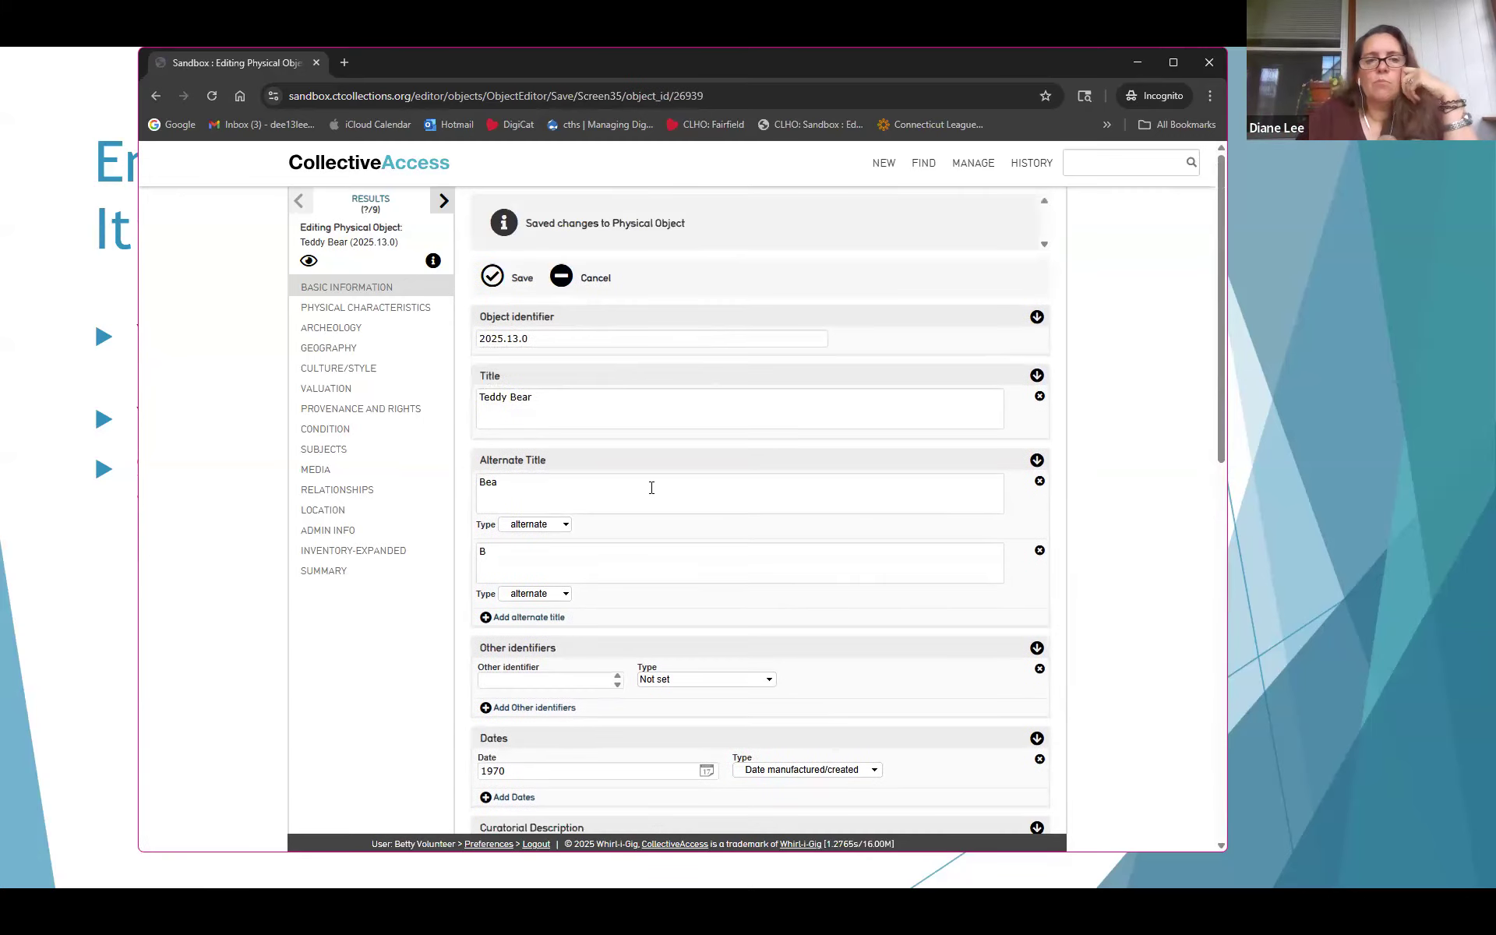
# In the Teddy Bear's admin info, set Record Status to 'editing in progress'
pyautogui.click(334, 533)
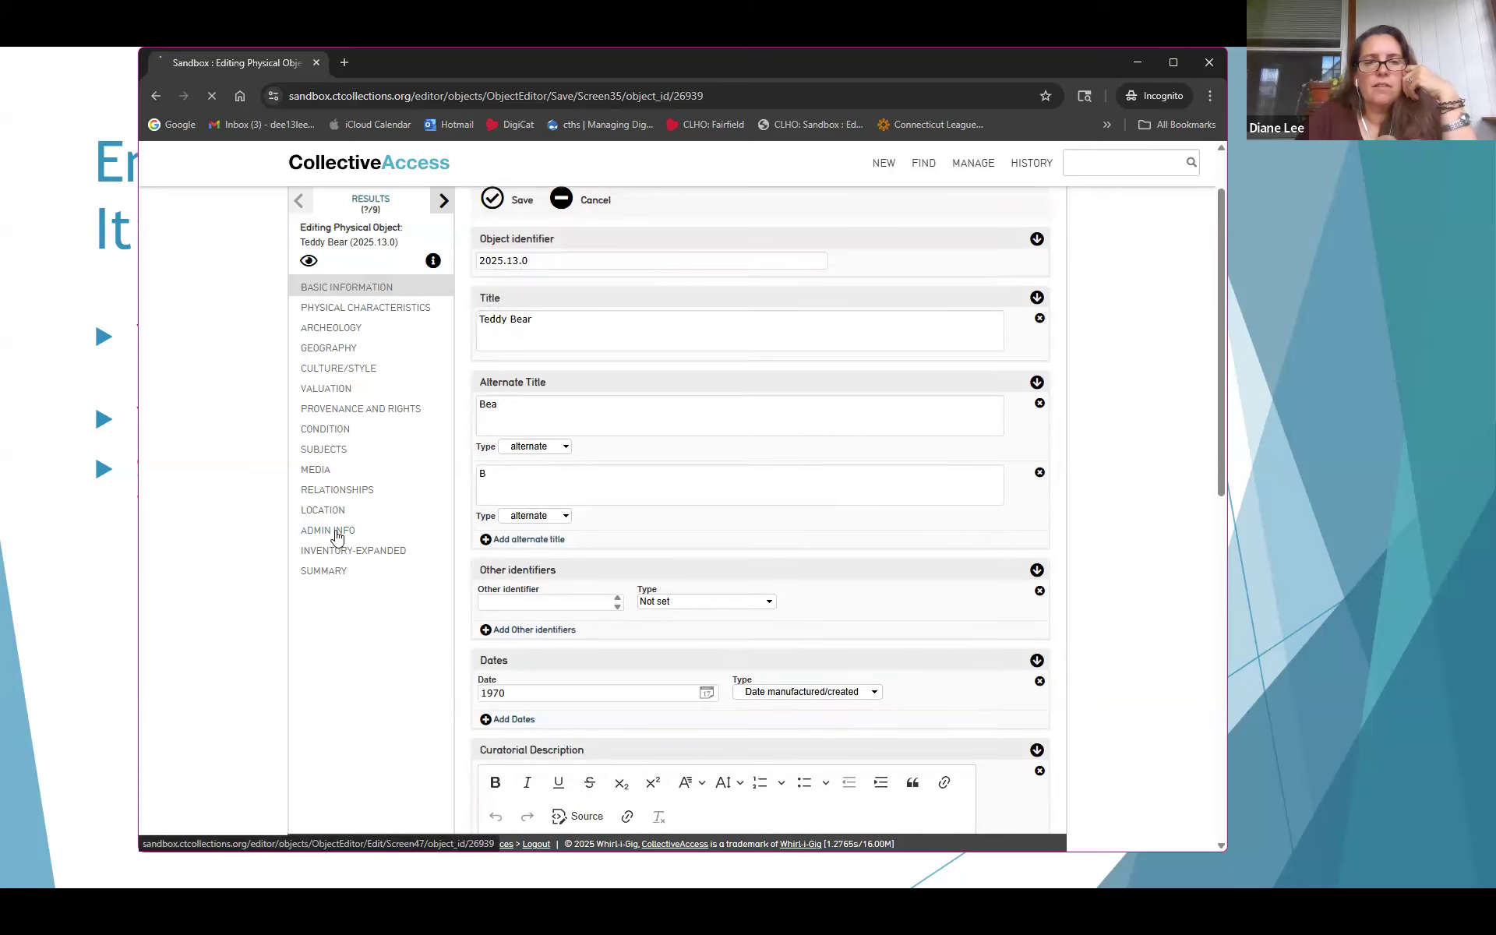
pyautogui.scroll(-1, 679, 564)
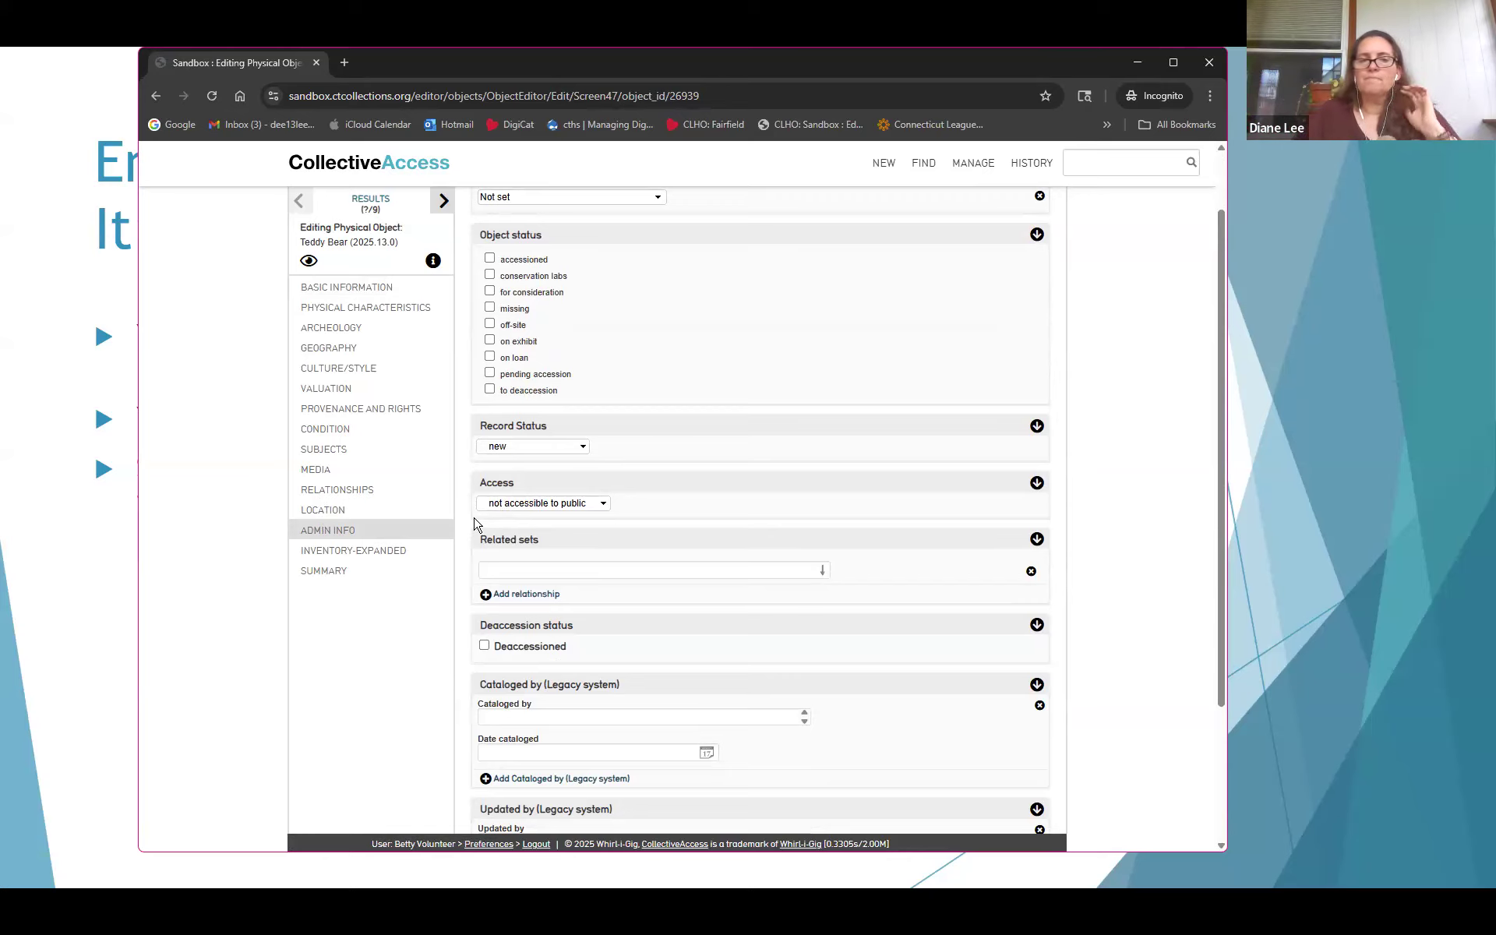
pyautogui.click(523, 507)
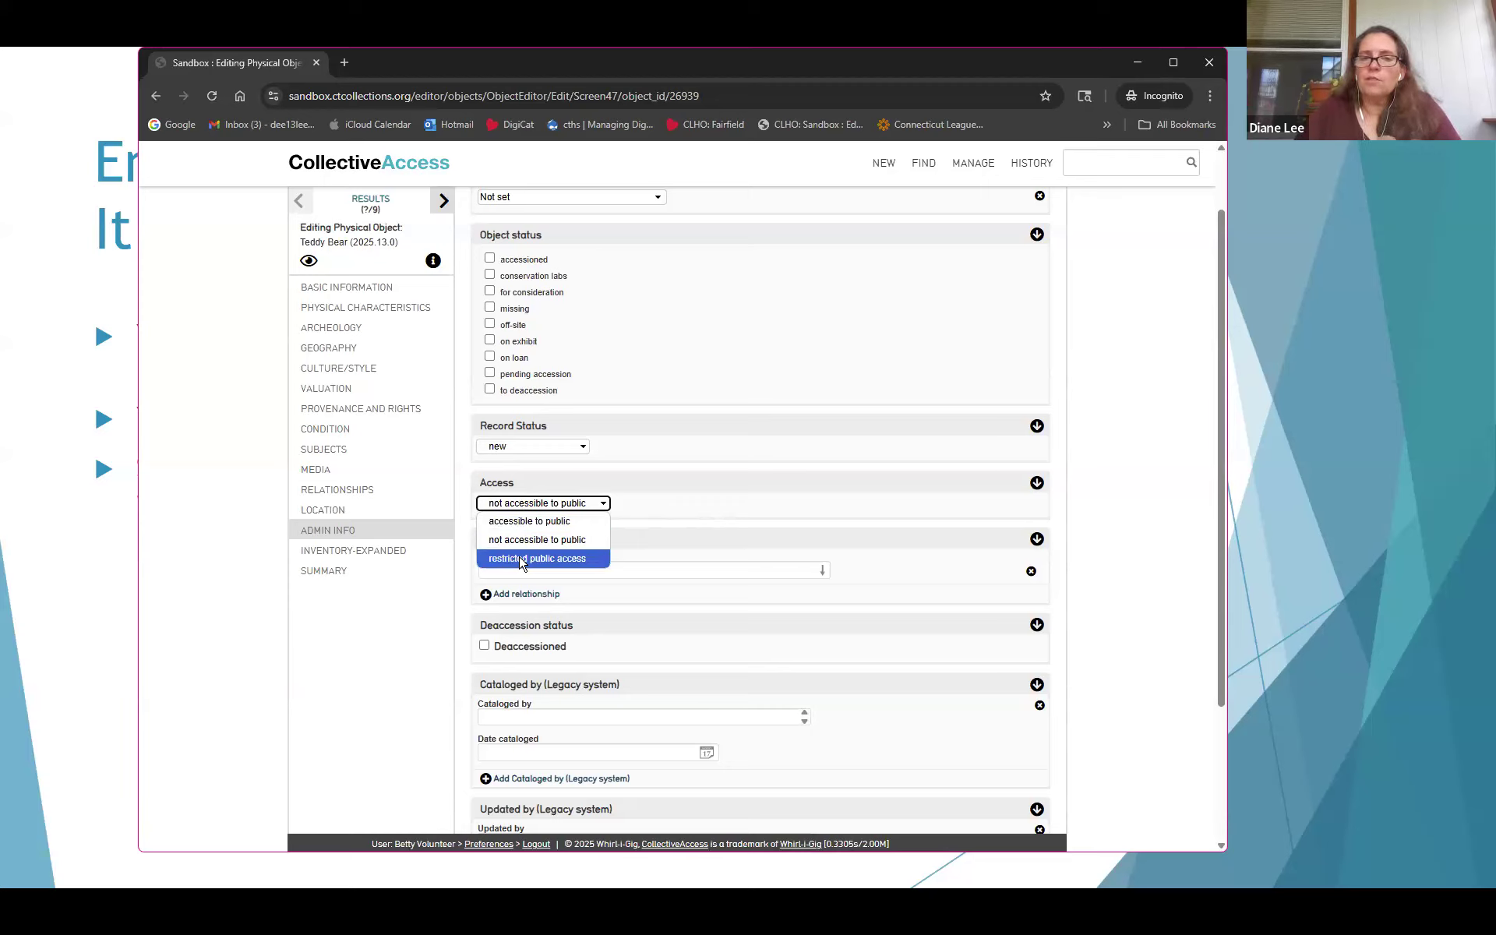
pyautogui.click(526, 446)
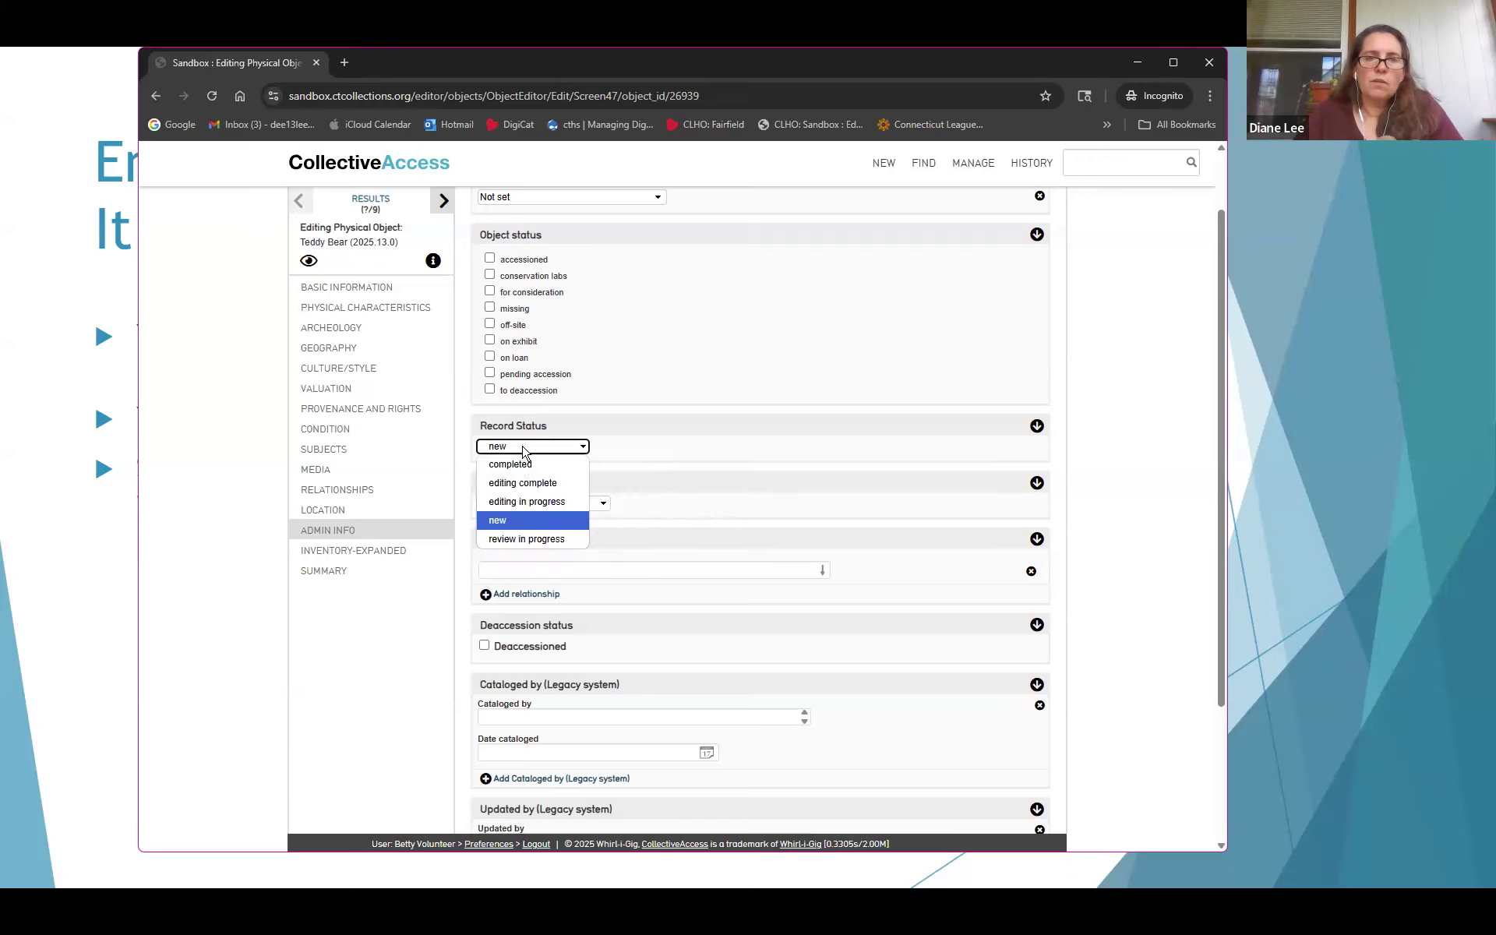
pyautogui.click(526, 502)
# Set the source to Fairfield Museum and History Center, mark it accessioned, and save
pyautogui.scroll(1, 740, 472)
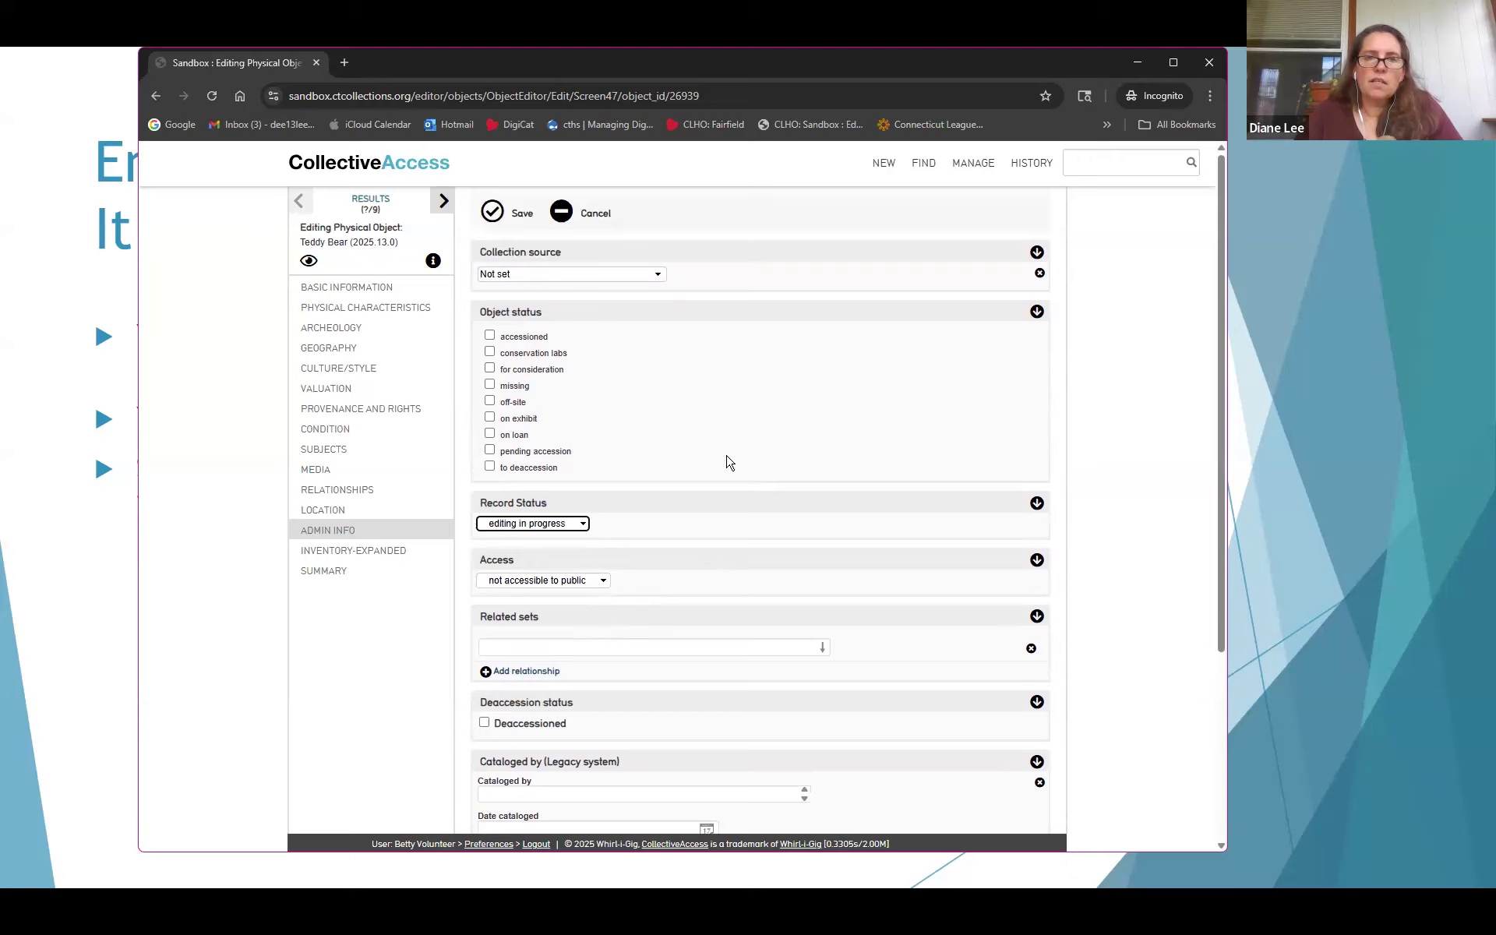
pyautogui.click(557, 275)
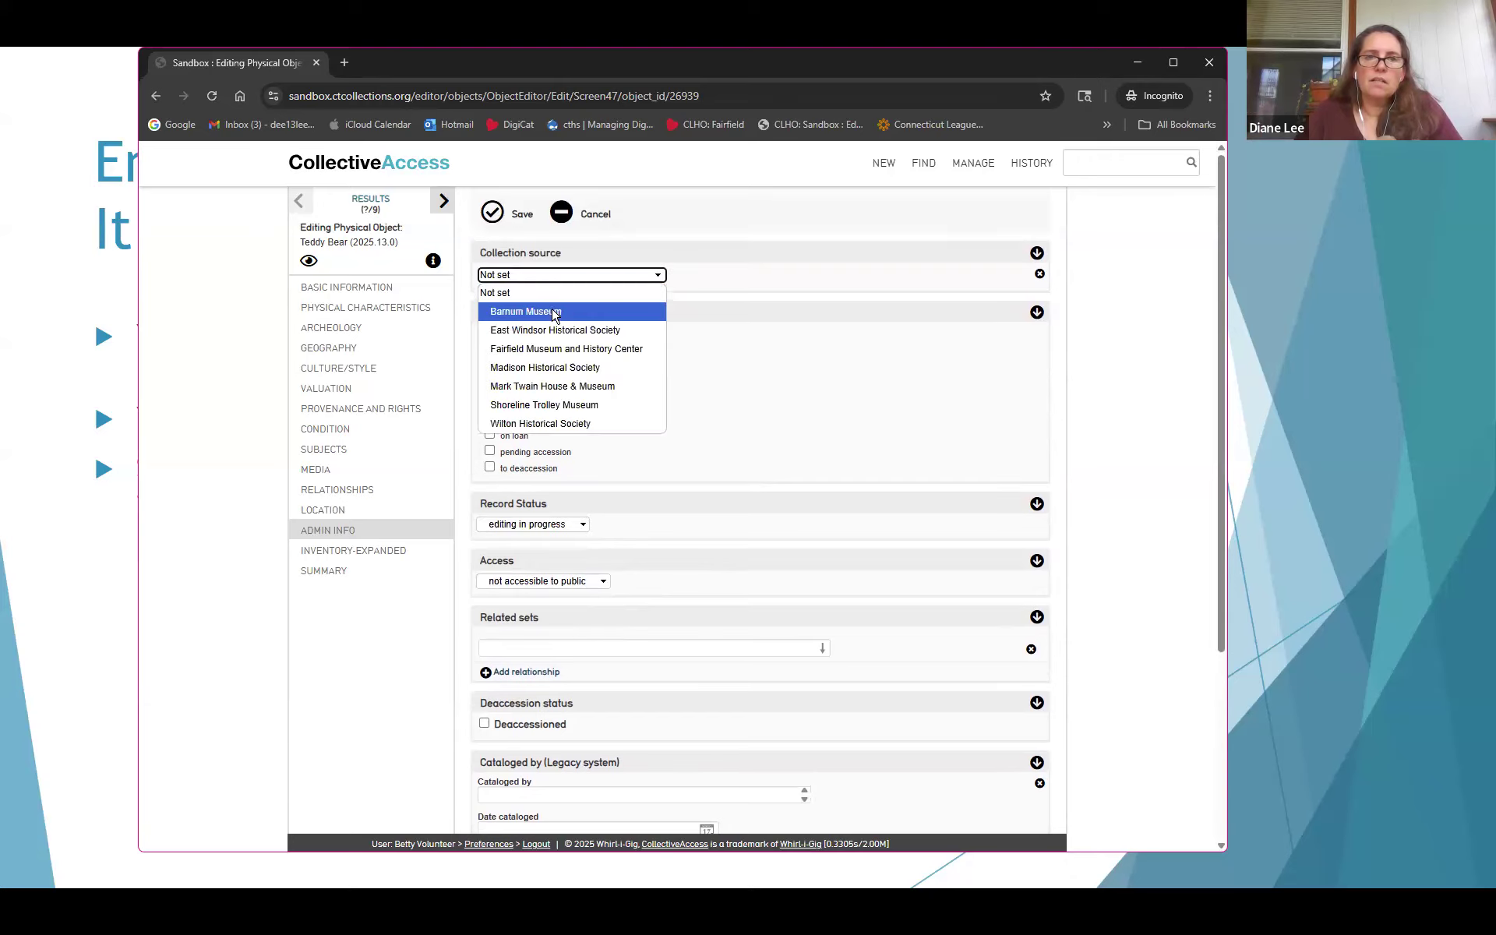
pyautogui.click(560, 352)
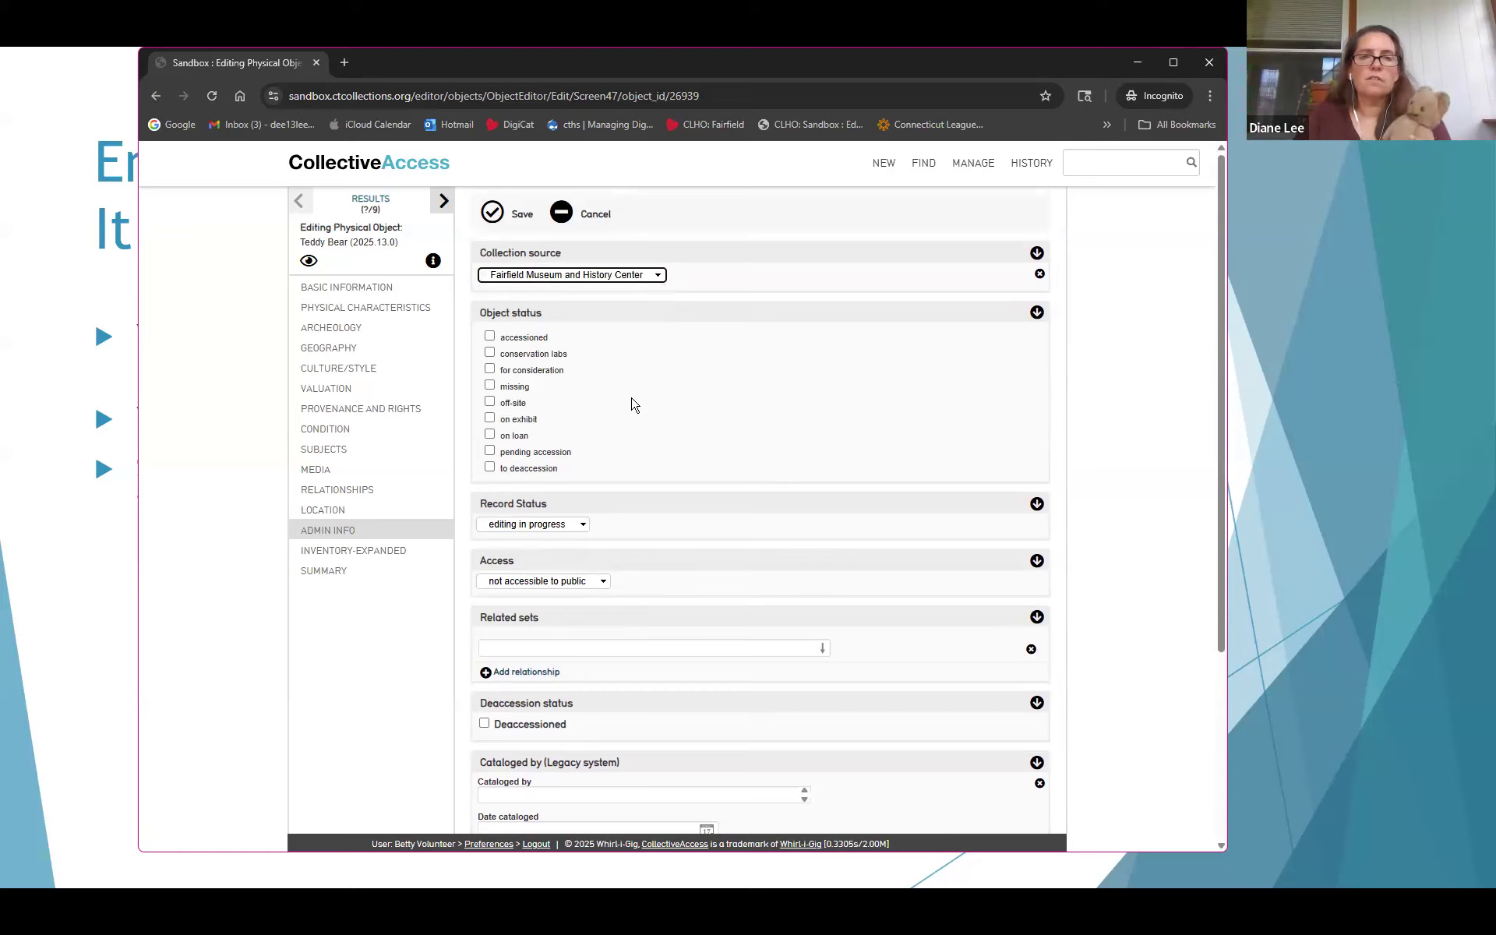
pyautogui.click(490, 337)
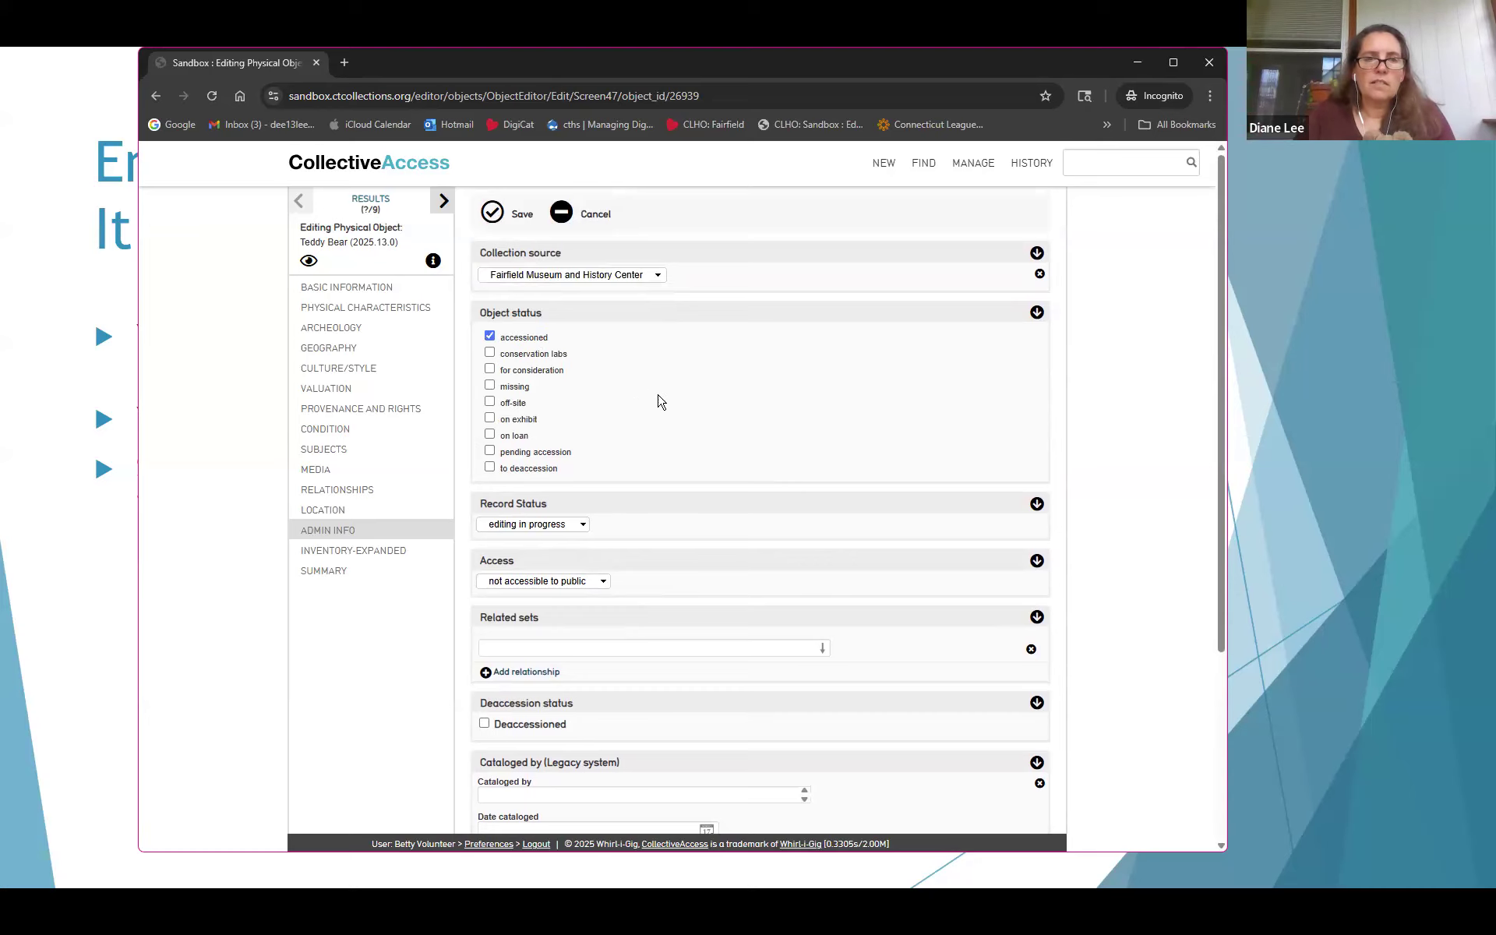
pyautogui.scroll(-1, 663, 408)
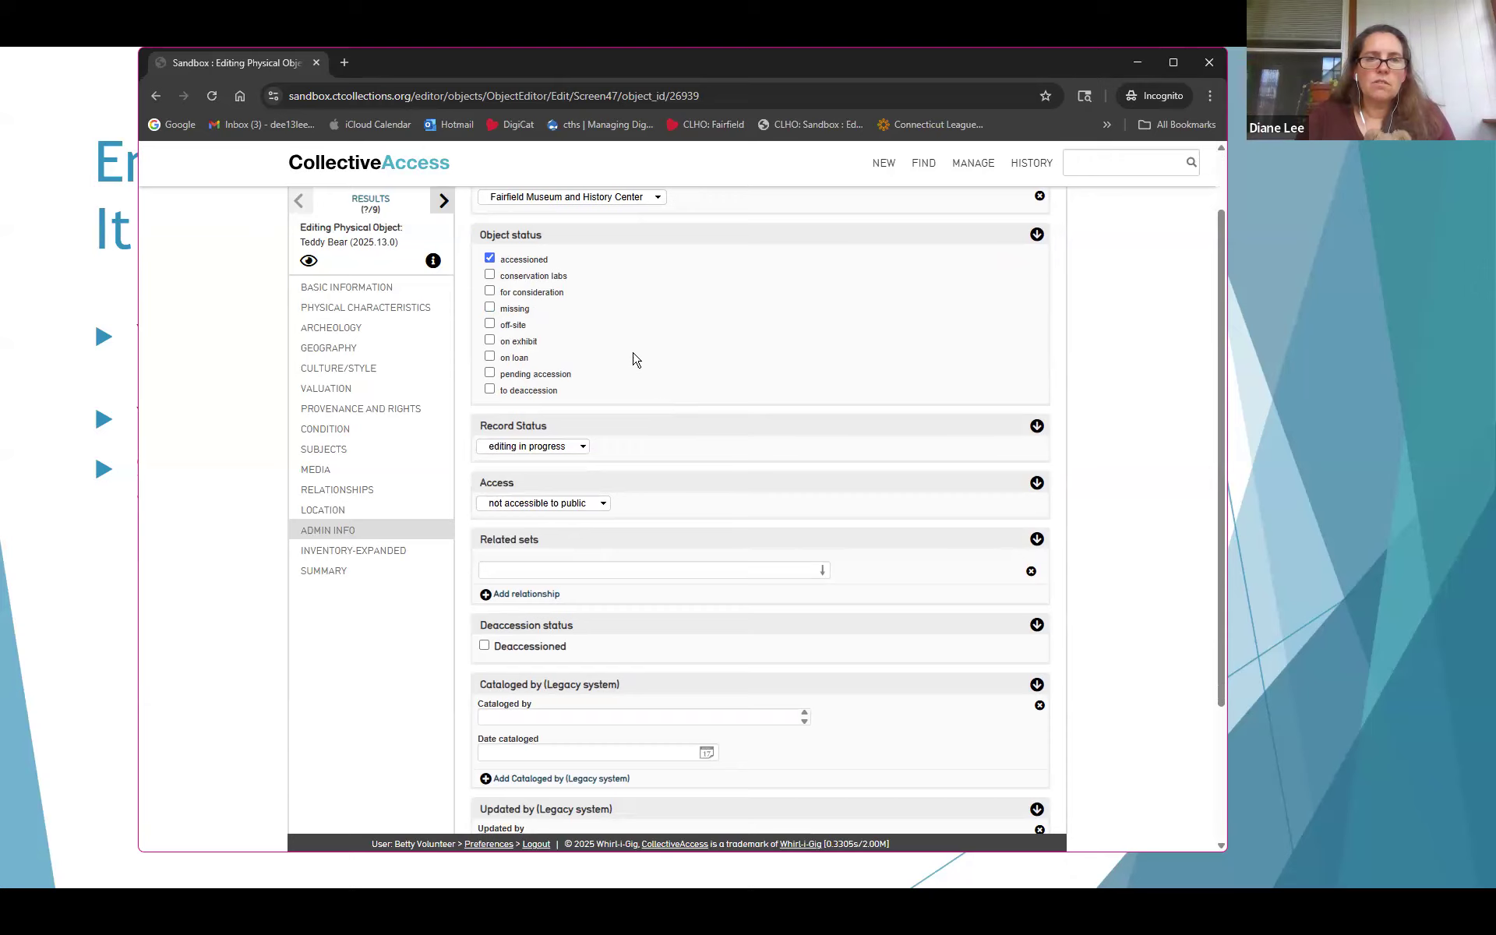
pyautogui.scroll(1, 612, 355)
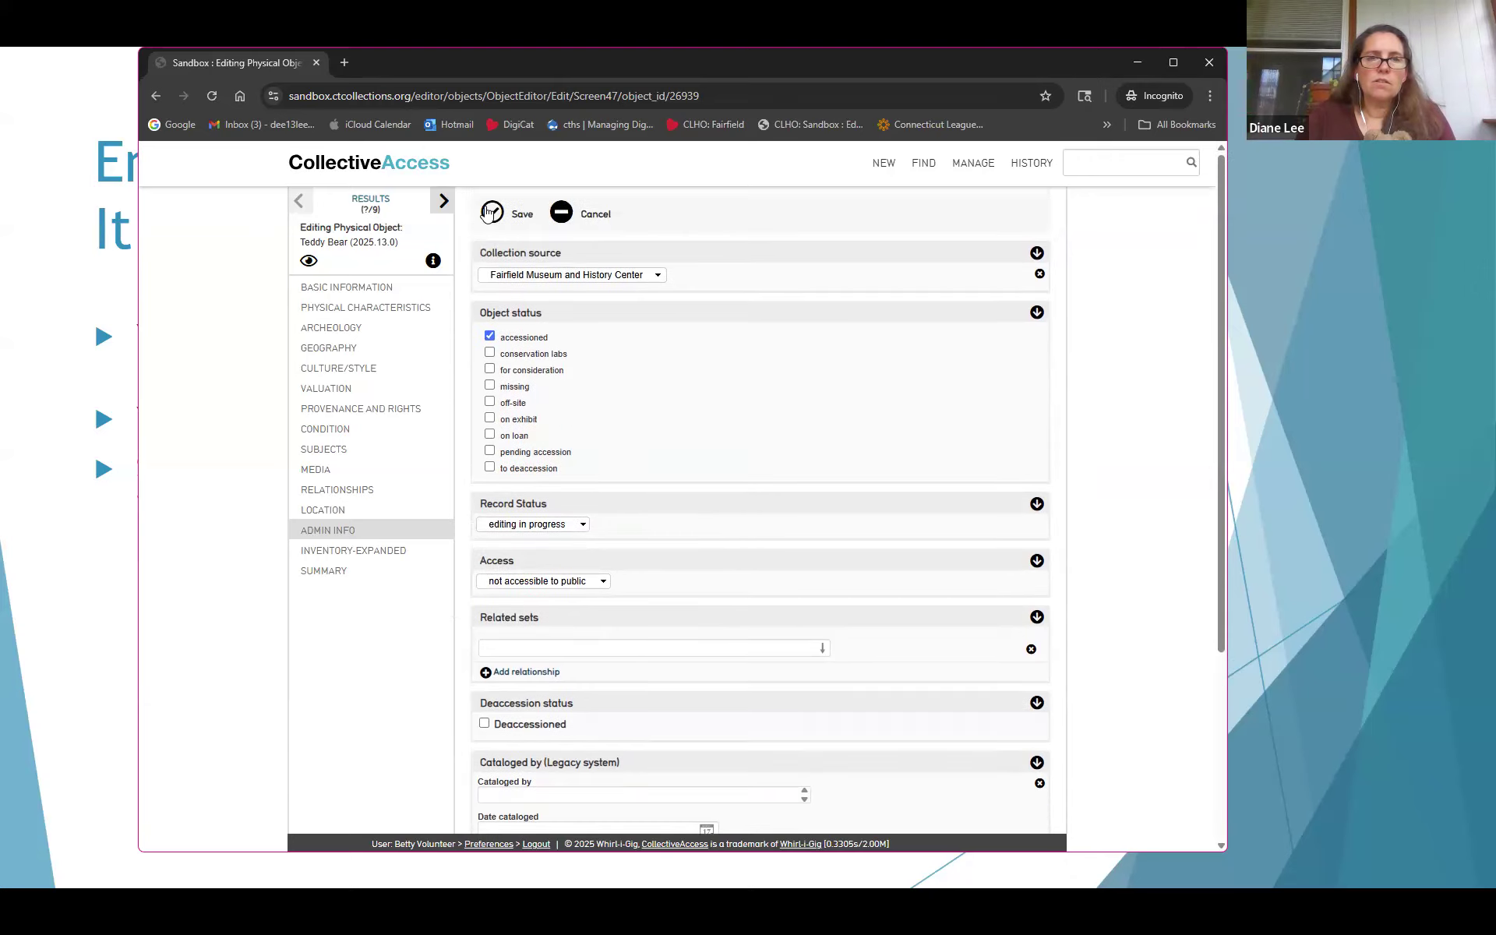
pyautogui.click(491, 212)
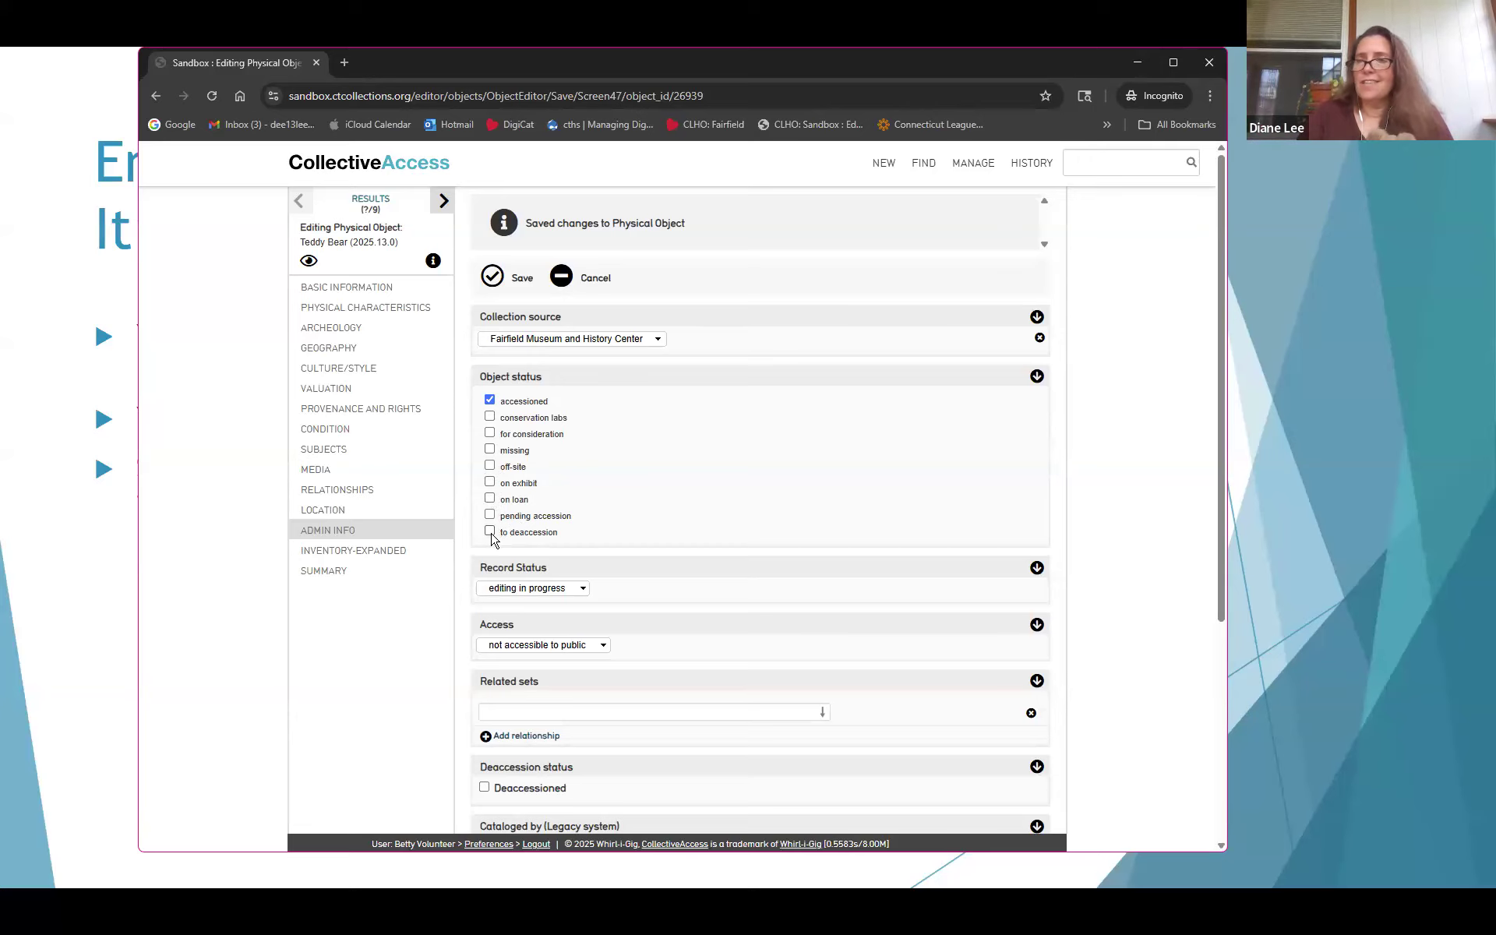
# Review the saved admin fields and return to the PowerPoint slideshow
pyautogui.scroll(-2, 549, 531)
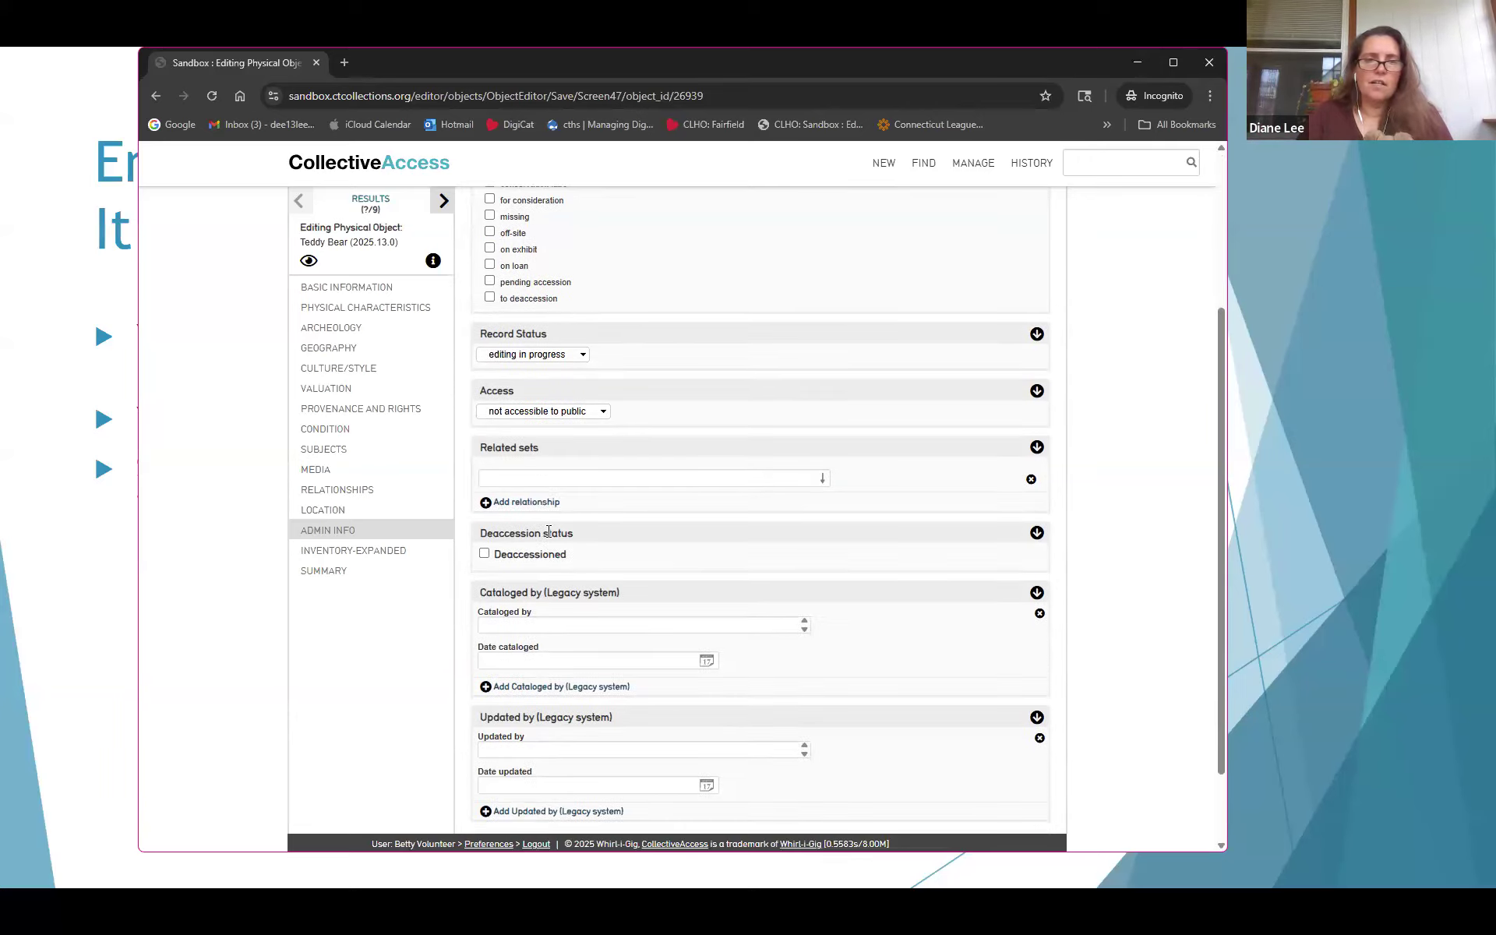
pyautogui.scroll(2, 549, 530)
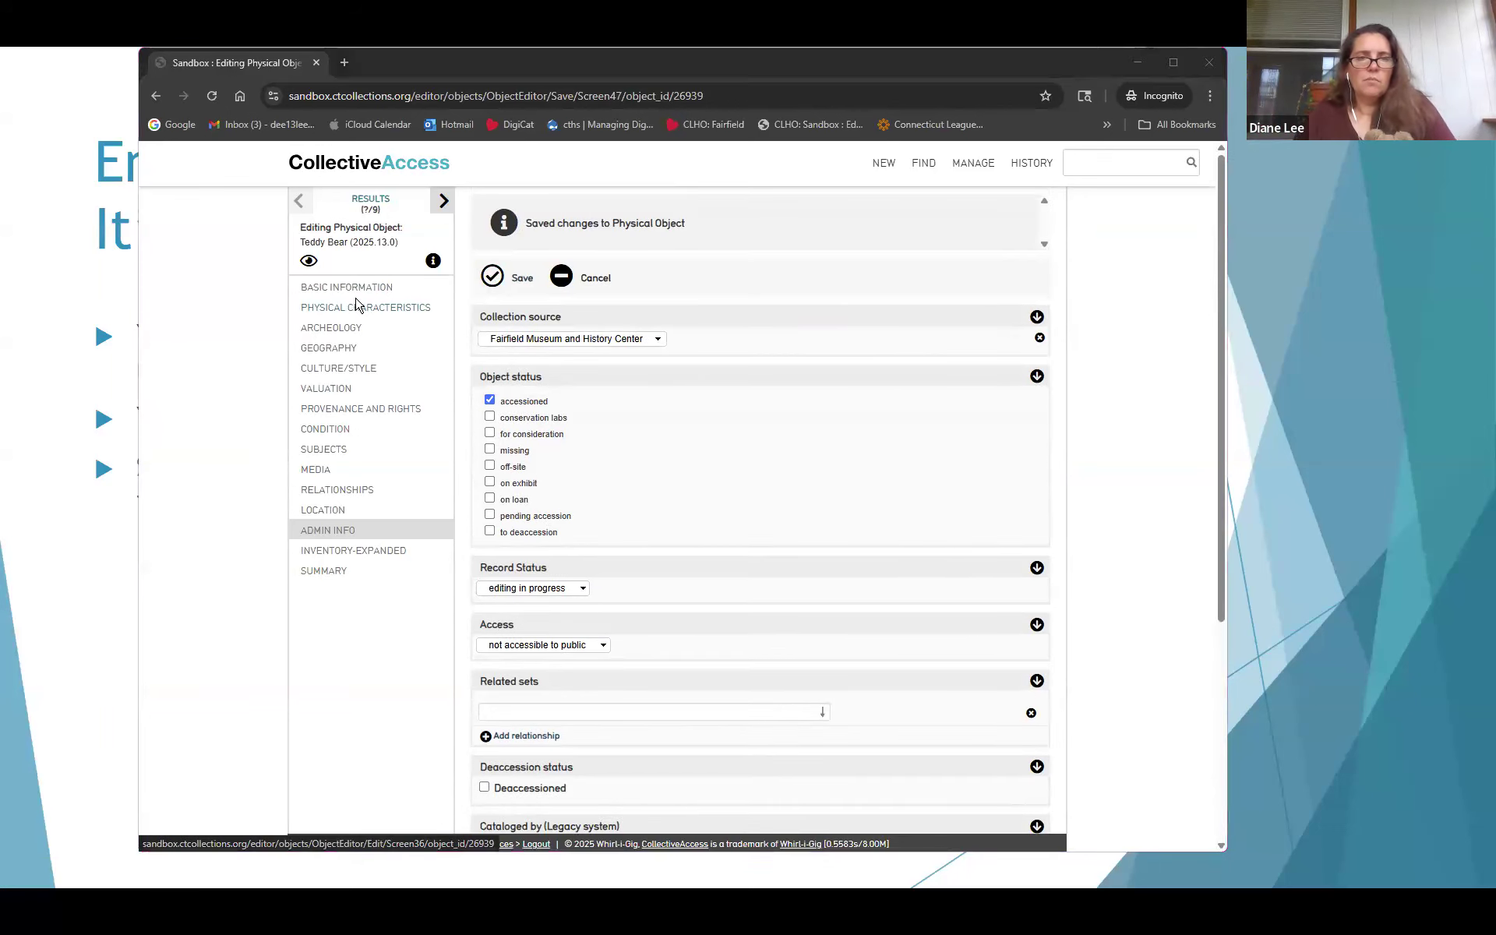
pyautogui.hotkey('alt', 'Tab')
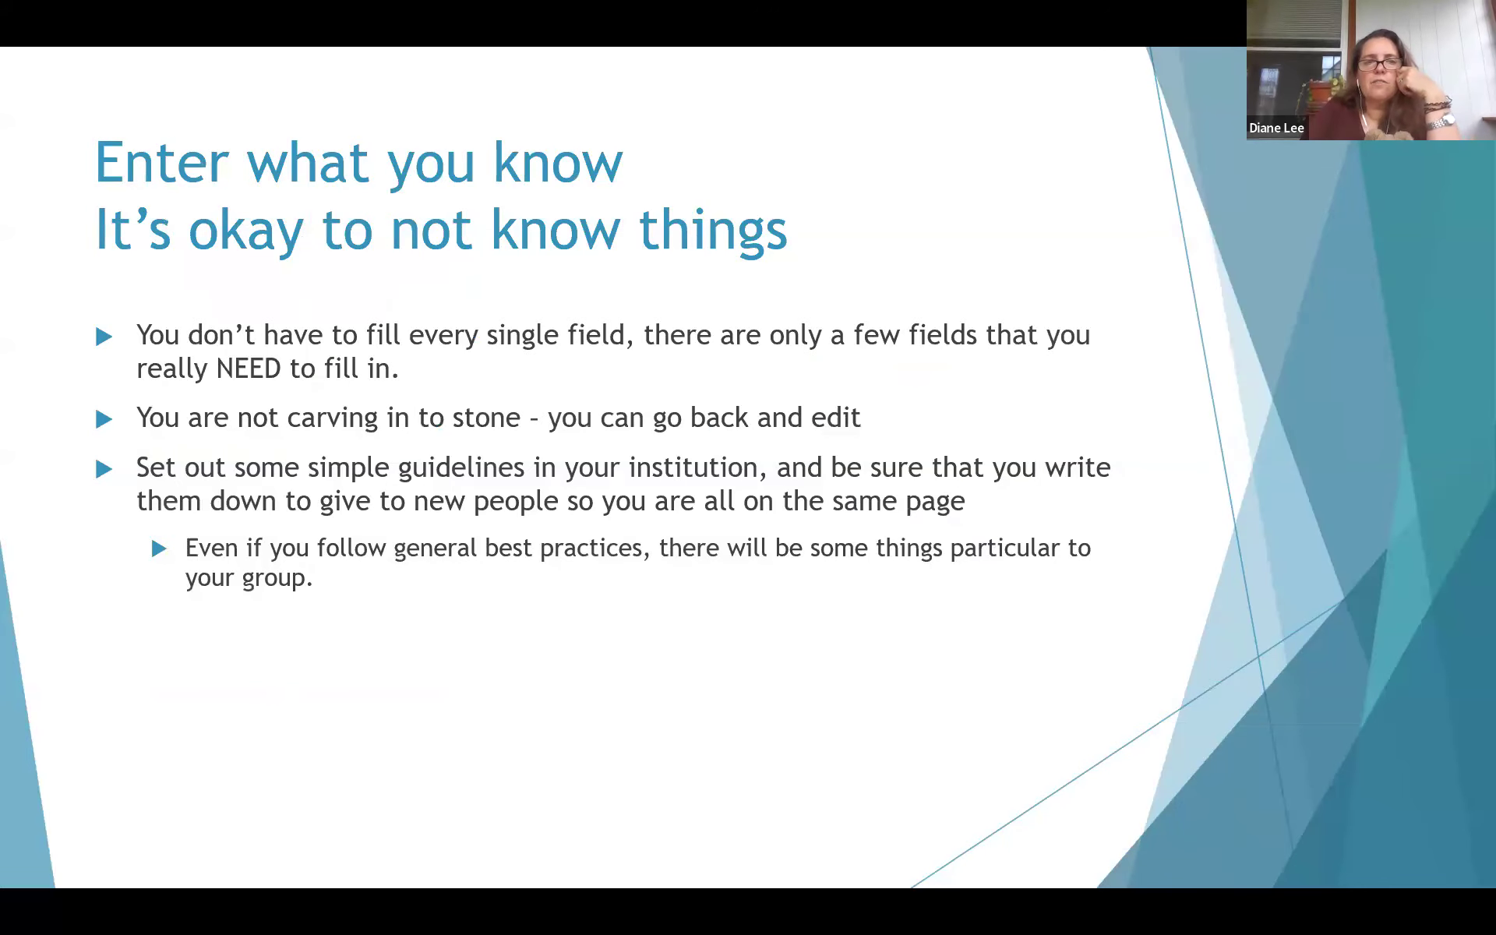